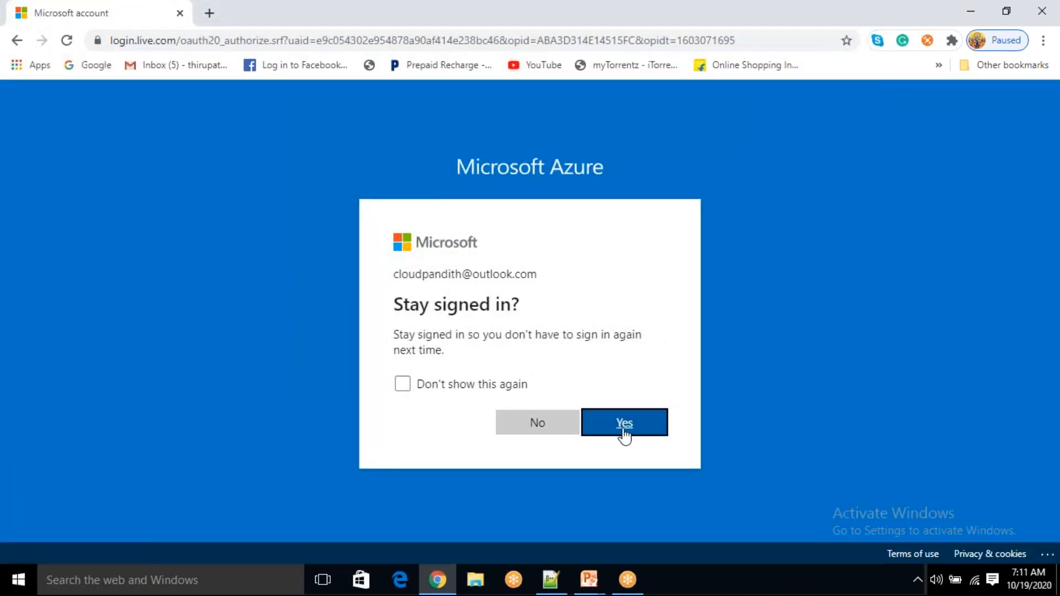
# Stay signed in and decline the passwordless sign-in app offer to reach the portal home
pyautogui.click(623, 431)
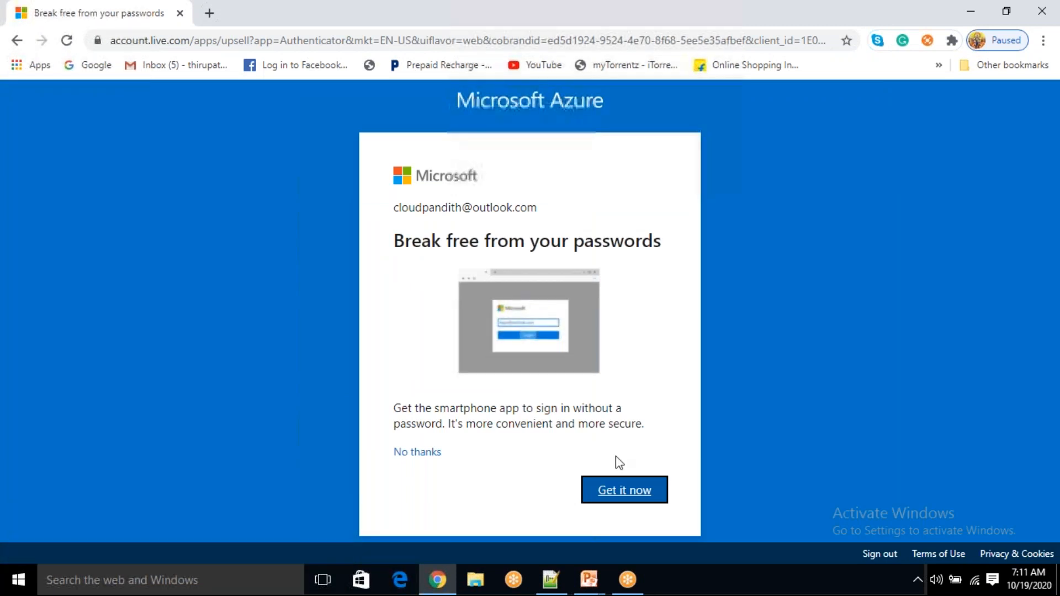
pyautogui.click(434, 453)
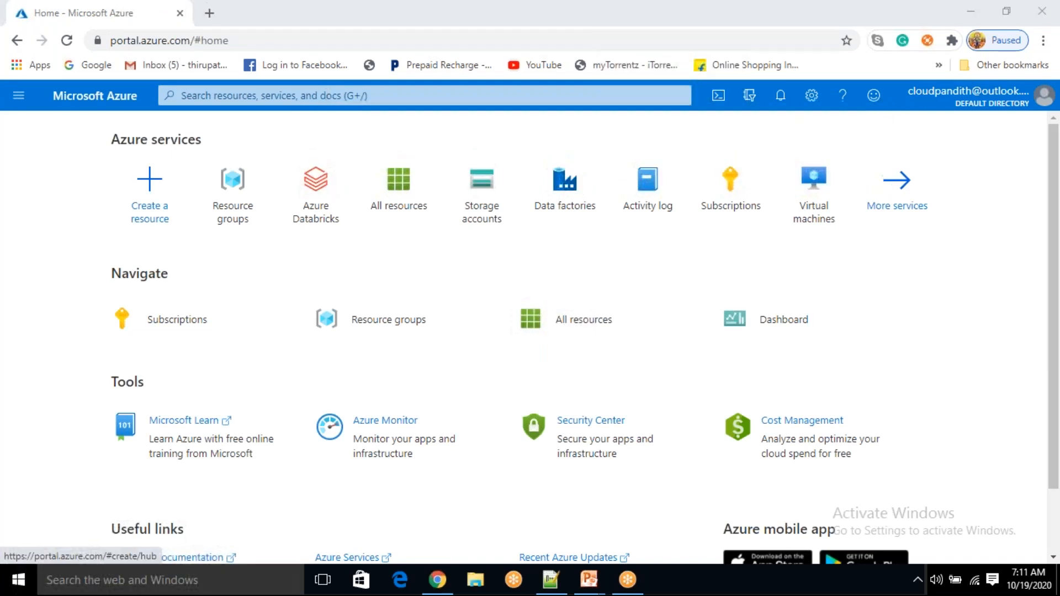
# Search for data factories, open the empty Data factories list, and start adding a new one
pyautogui.click(316, 96)
pyautogui.write('dta fact')
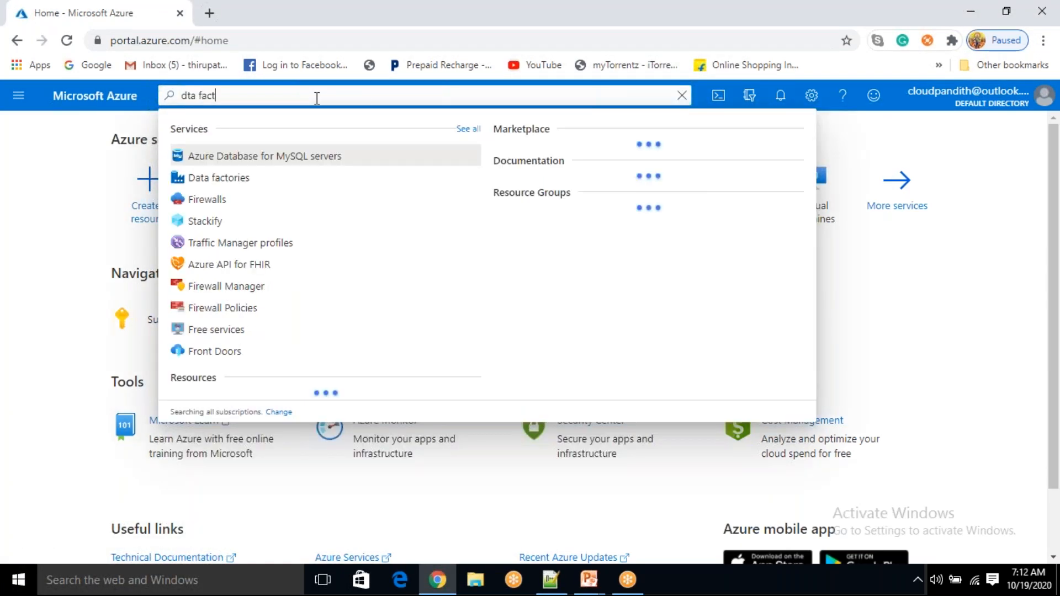
pyautogui.click(238, 177)
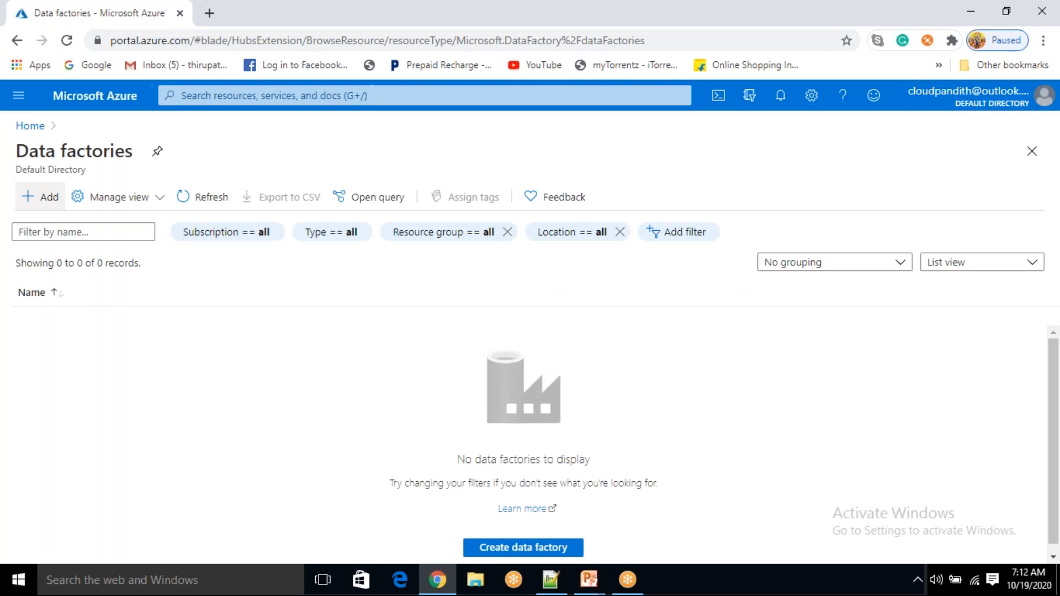
pyautogui.click(40, 197)
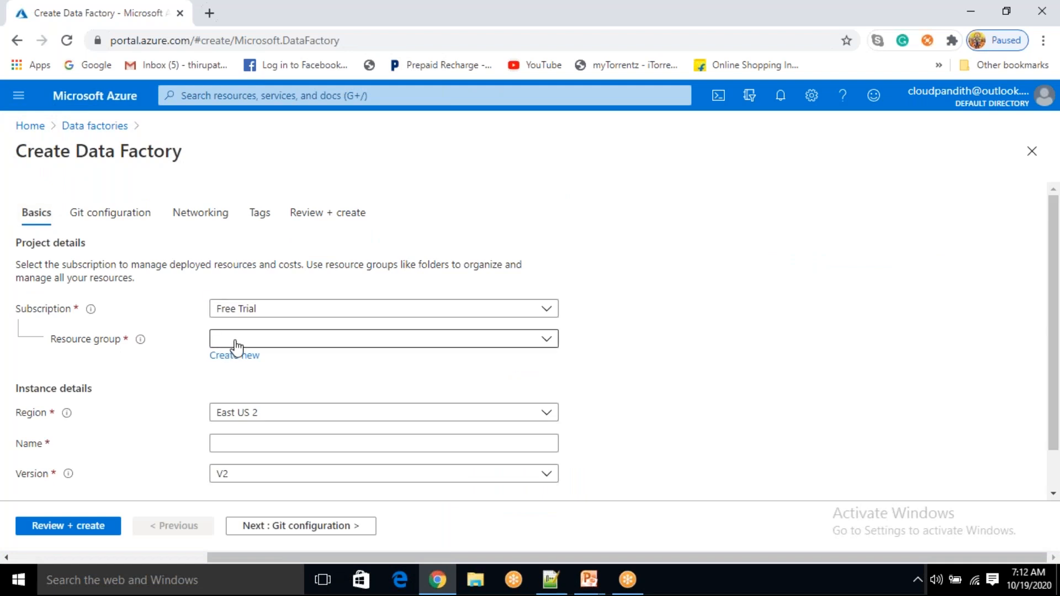
# Create a new resource group named 'cloudpandith-pr…' for the factory
pyautogui.click(242, 356)
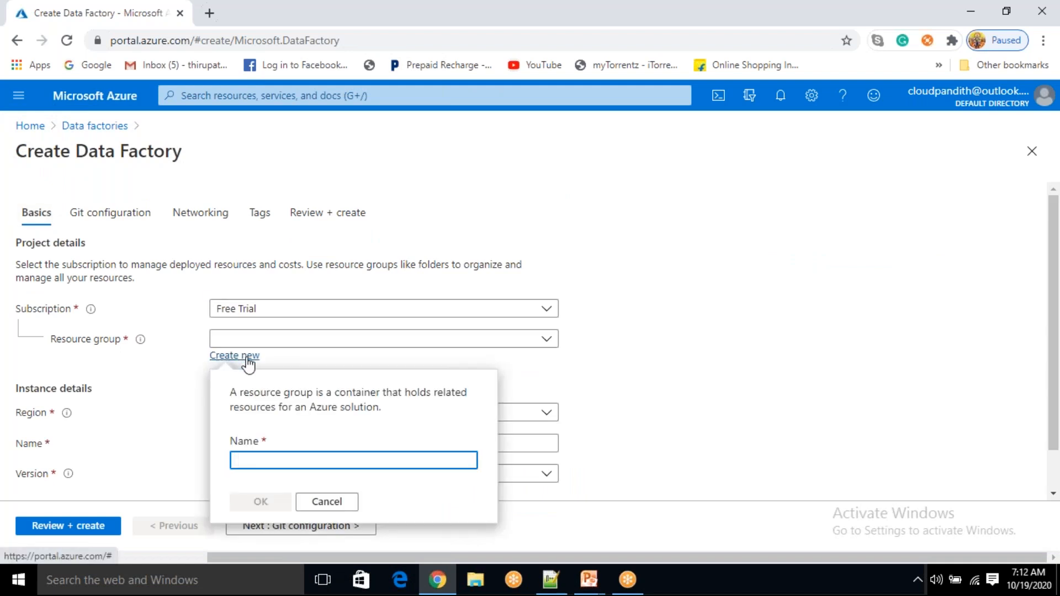
pyautogui.write('cloudpandith-project2-rg')
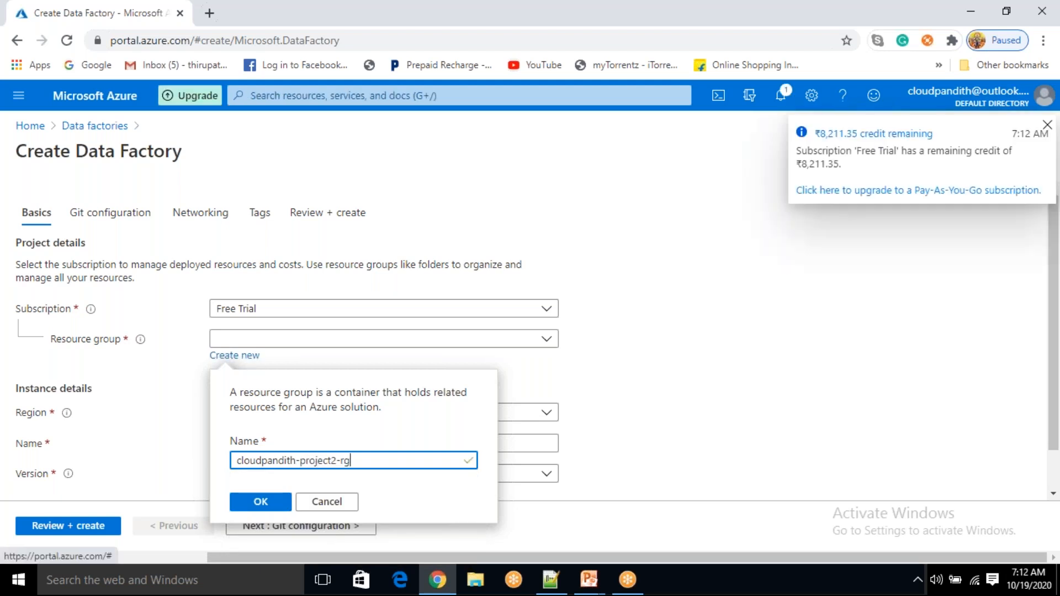
pyautogui.click(266, 501)
# Set the region to East US, name the factory 'cloudpandithstoragev2', and continue to Git configuration
pyautogui.scroll(-1, 265, 420)
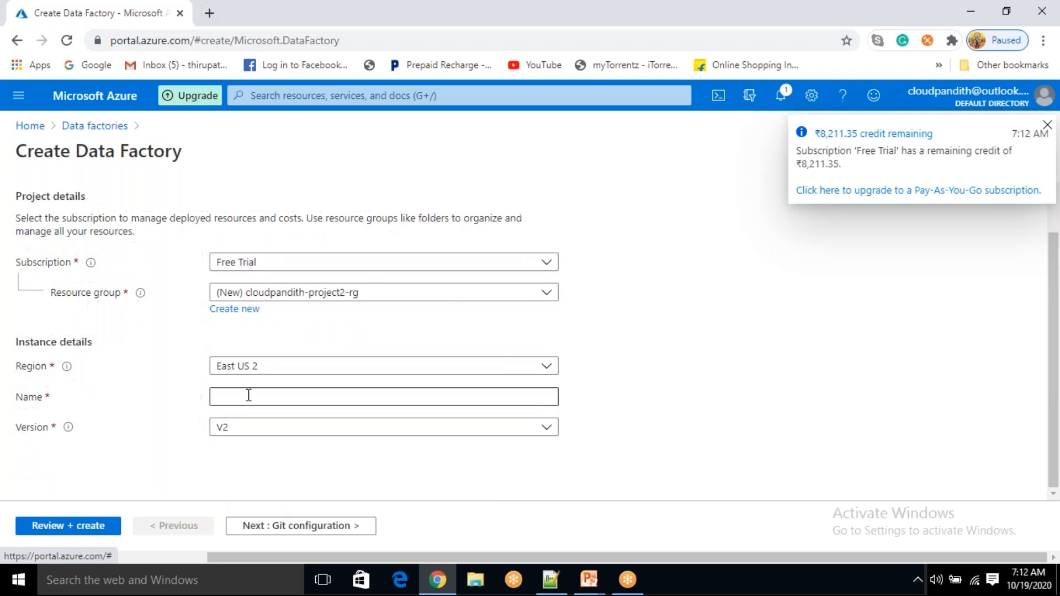
pyautogui.click(254, 367)
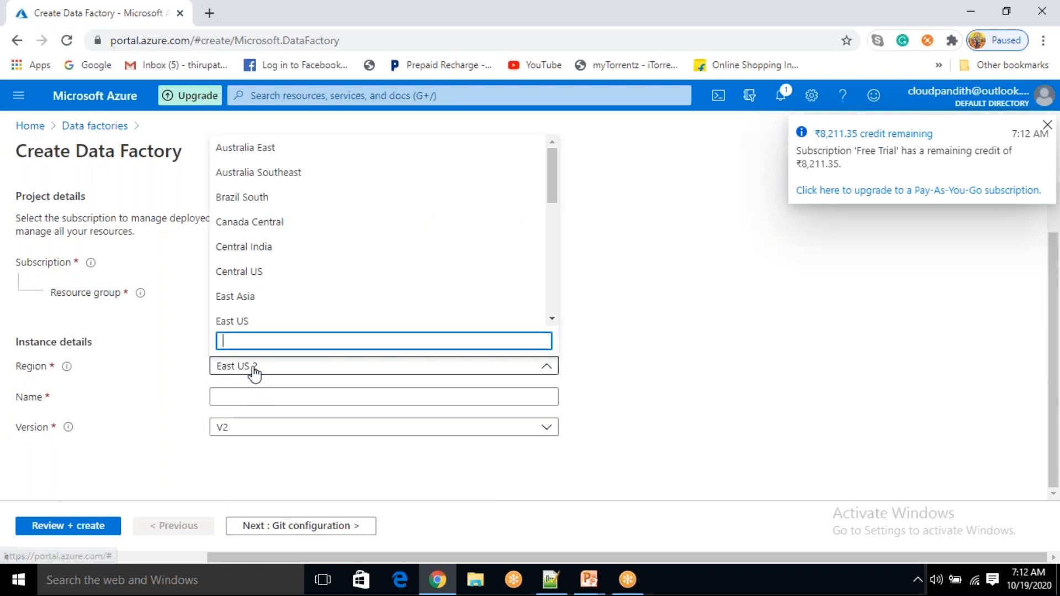
pyautogui.click(243, 320)
pyautogui.click(250, 391)
pyautogui.write('c')
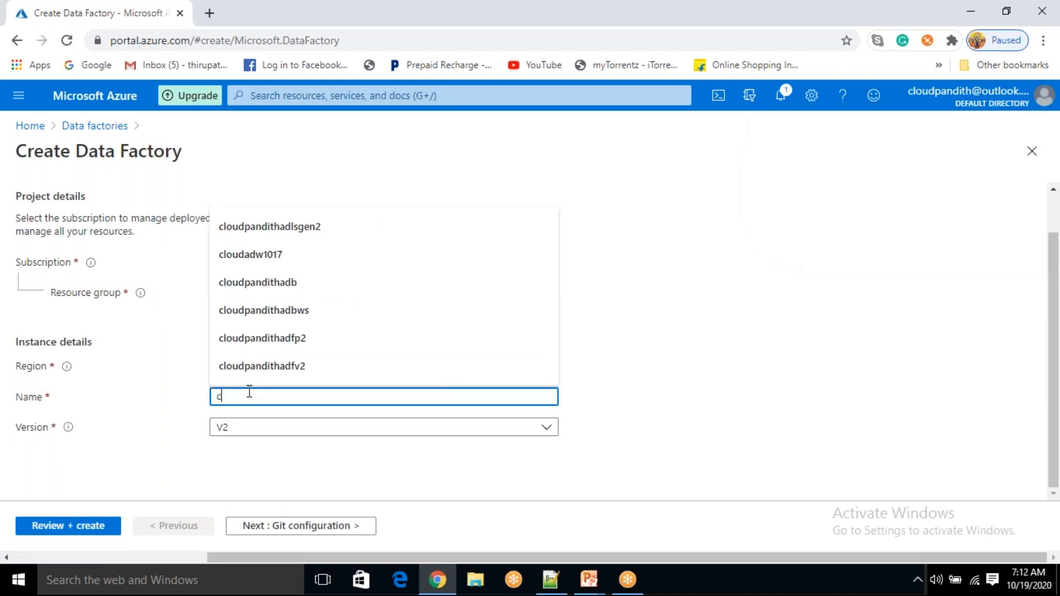
pyautogui.write('loudpandithstoragev')
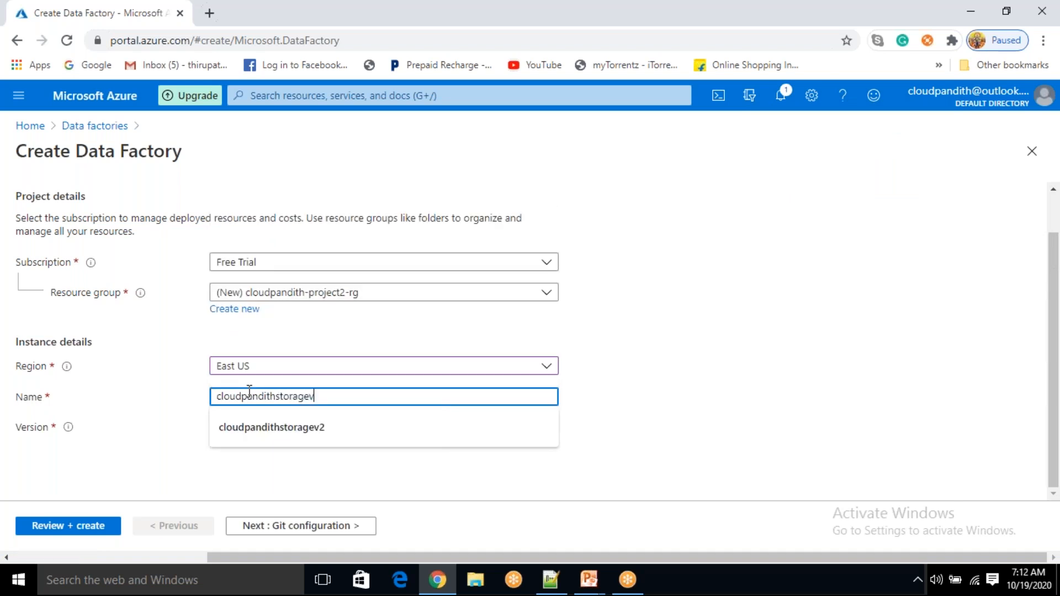
pyautogui.write('2')
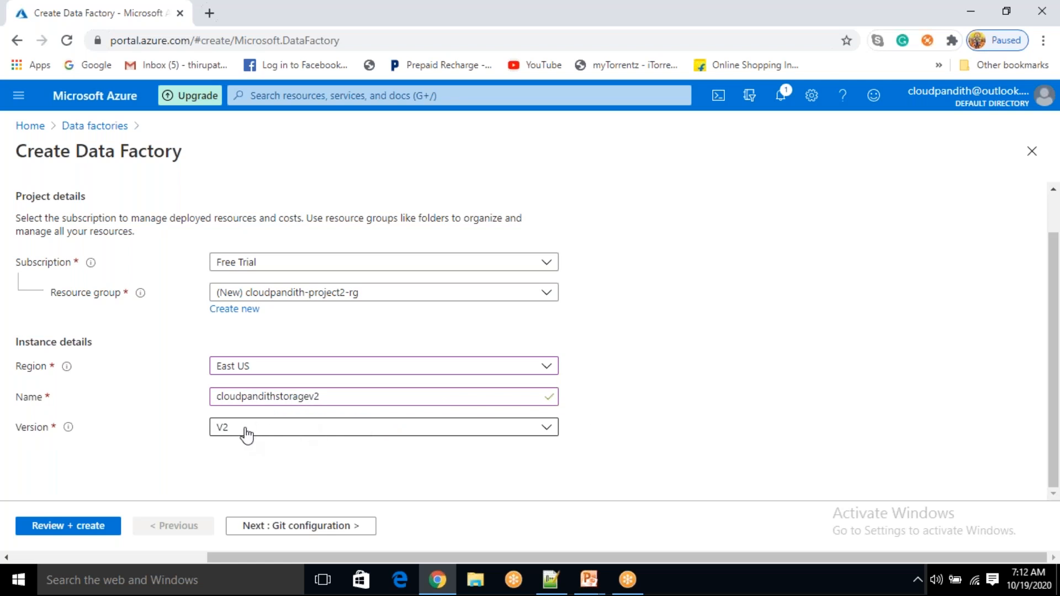
pyautogui.click(312, 396)
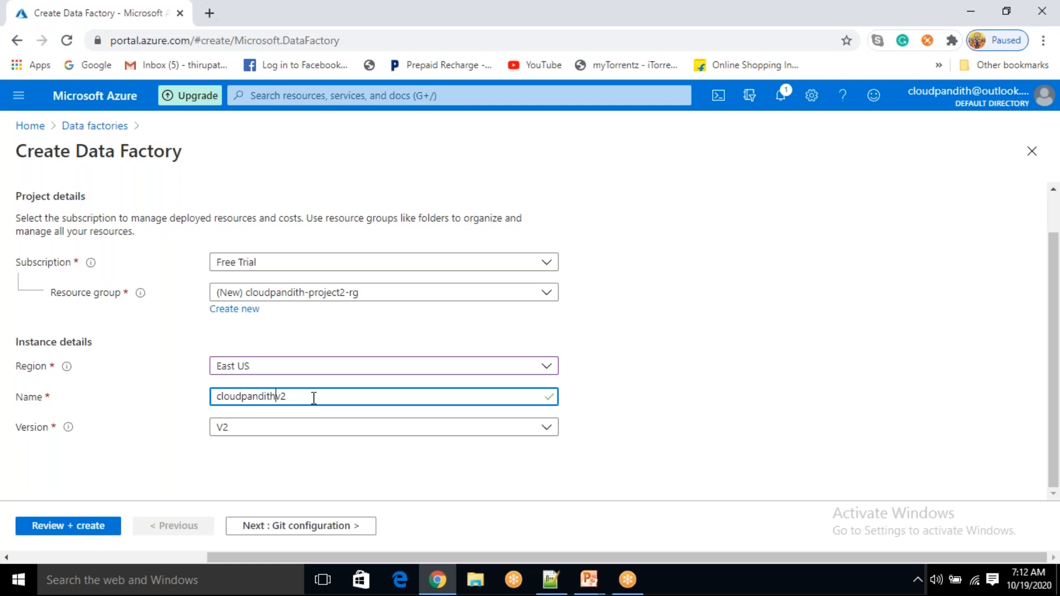
pyautogui.click(593, 415)
pyautogui.click(326, 533)
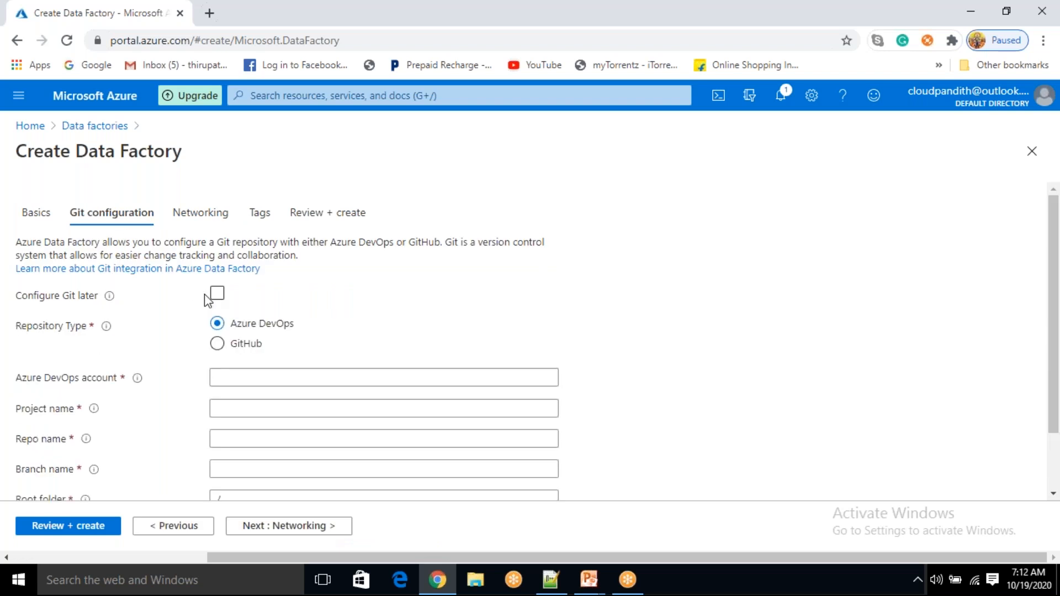
# Choose to configure Git later, pass Networking and Tags, and create the data factory
pyautogui.click(218, 293)
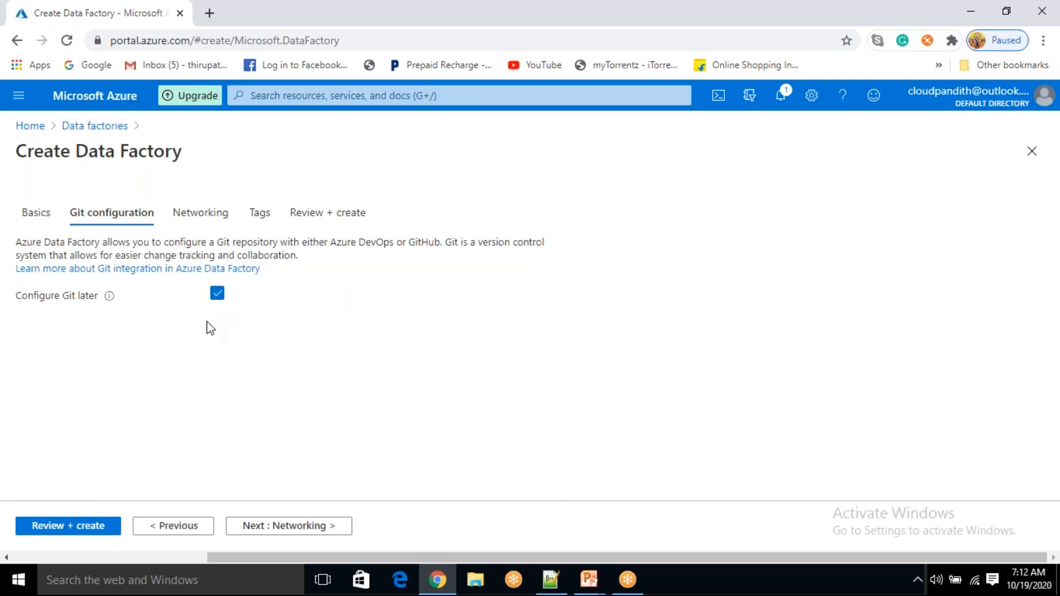
pyautogui.click(307, 533)
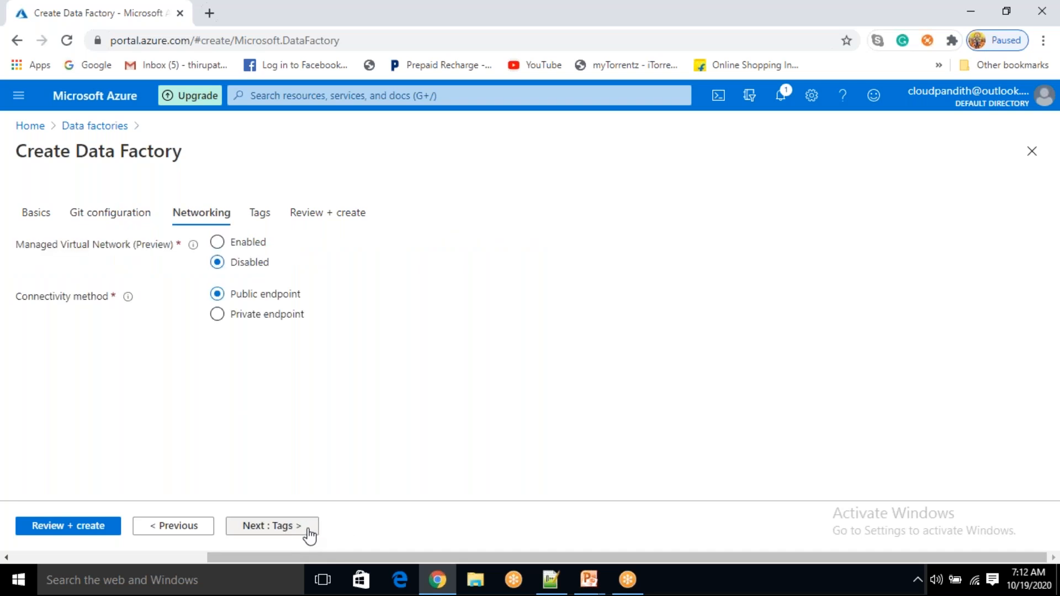
pyautogui.click(309, 533)
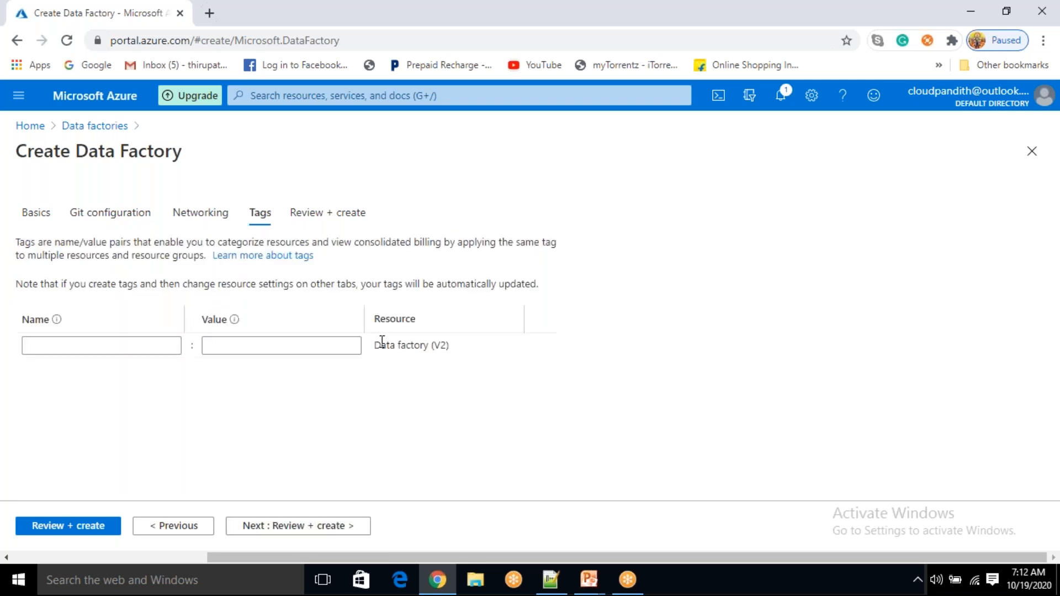
pyautogui.click(292, 523)
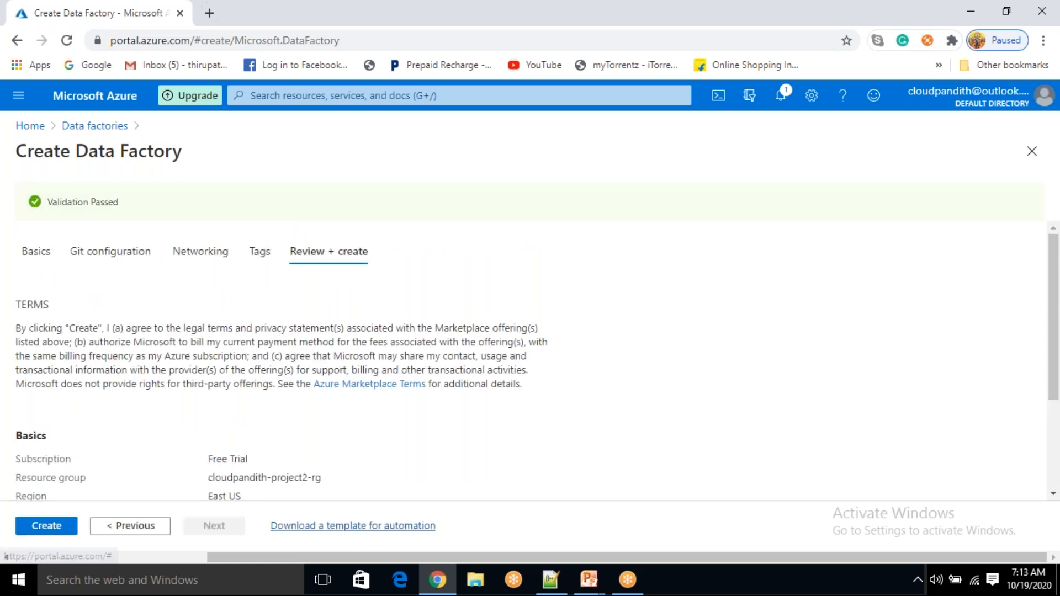
pyautogui.click(40, 529)
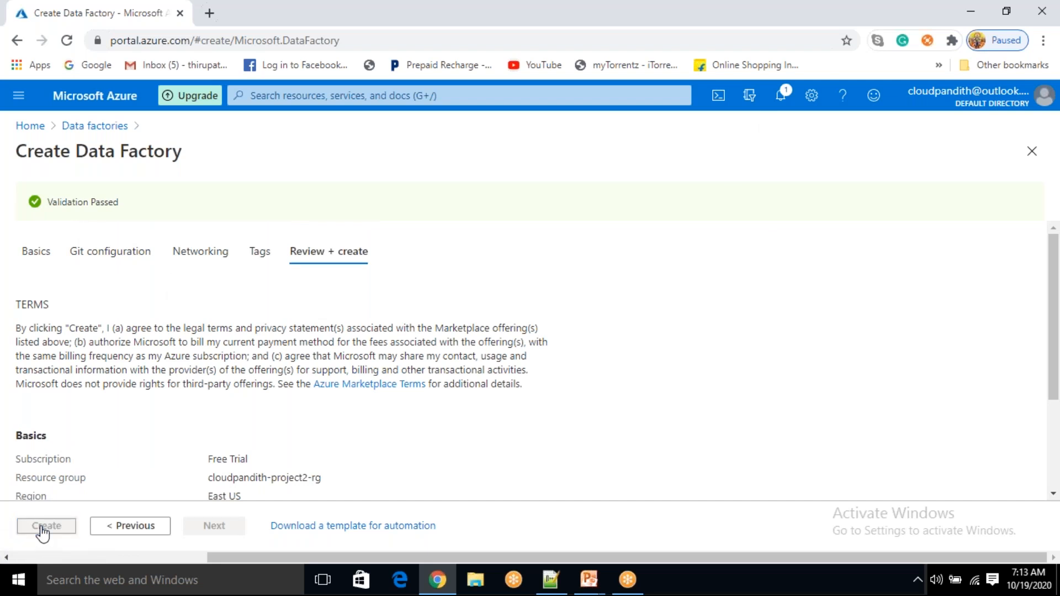
pyautogui.click(209, 13)
pyautogui.click(137, 16)
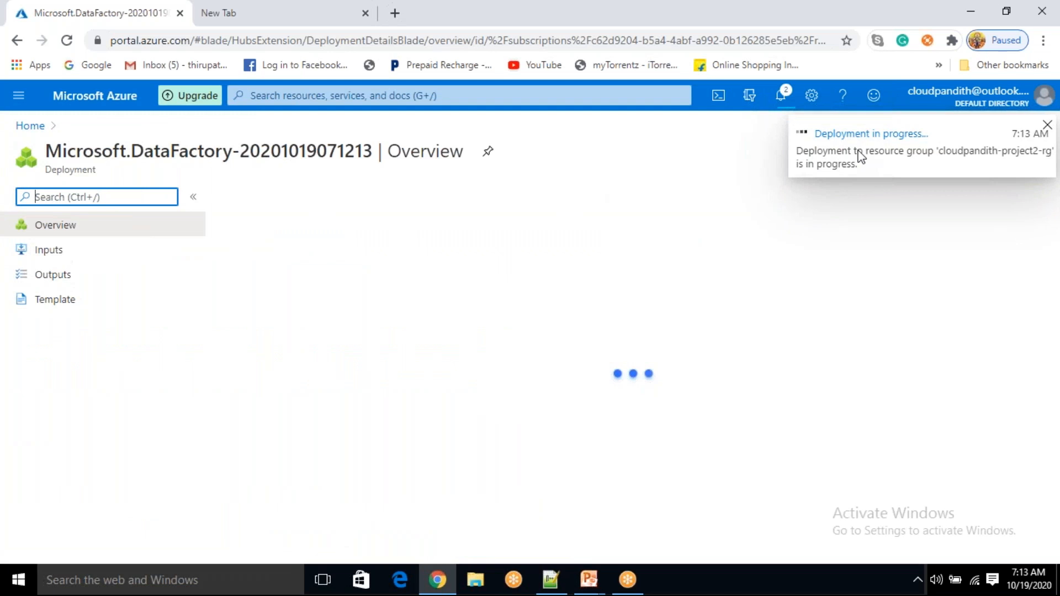
# Load the Azure portal in a new tab and start creating a storage account
pyautogui.click(240, 20)
pyautogui.write('portal.azure.com')
pyautogui.press('Return')
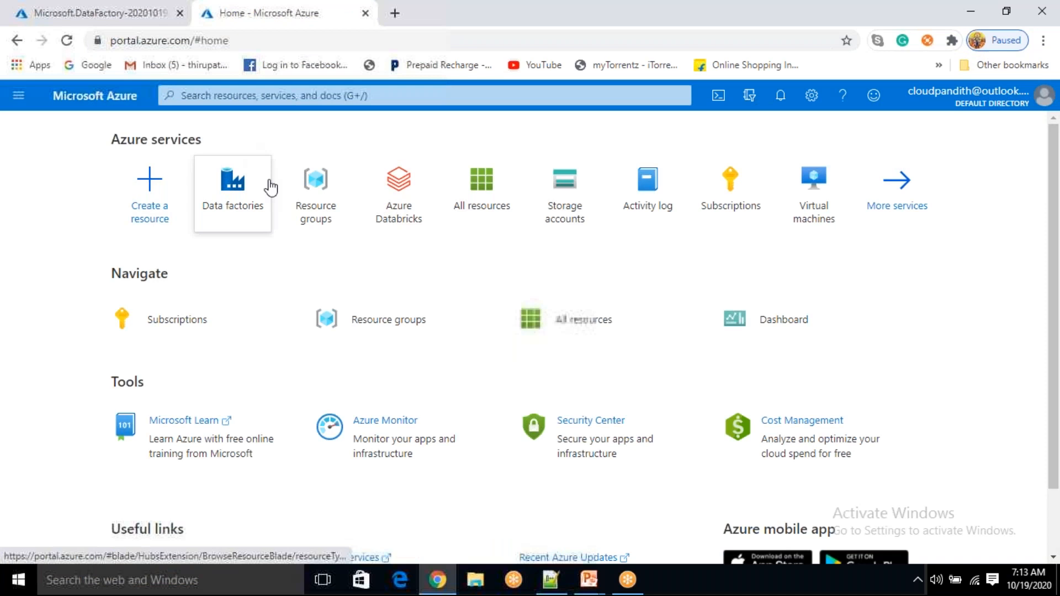
pyautogui.click(563, 215)
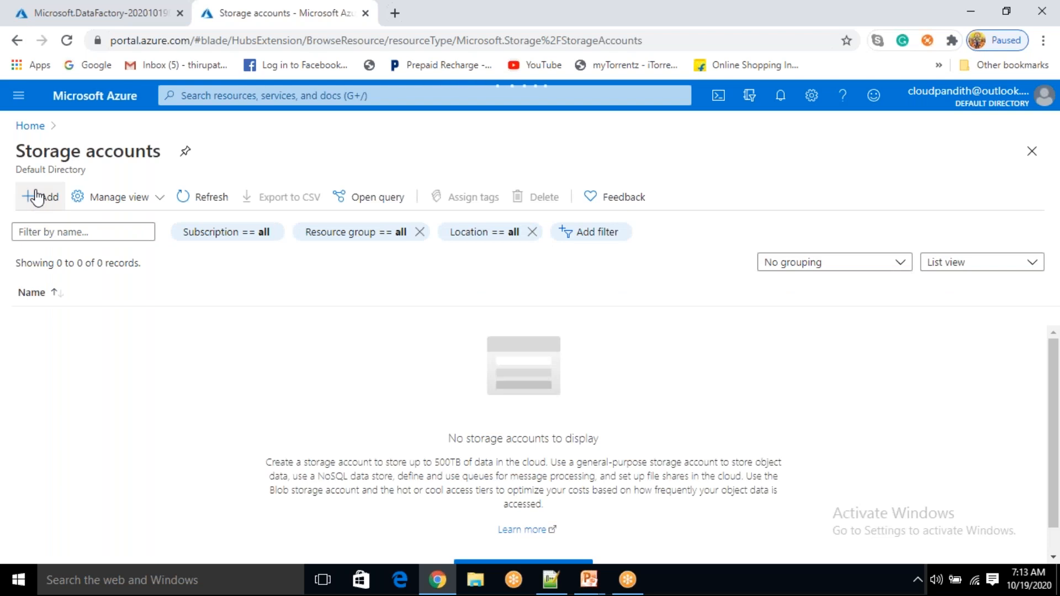
pyautogui.click(38, 197)
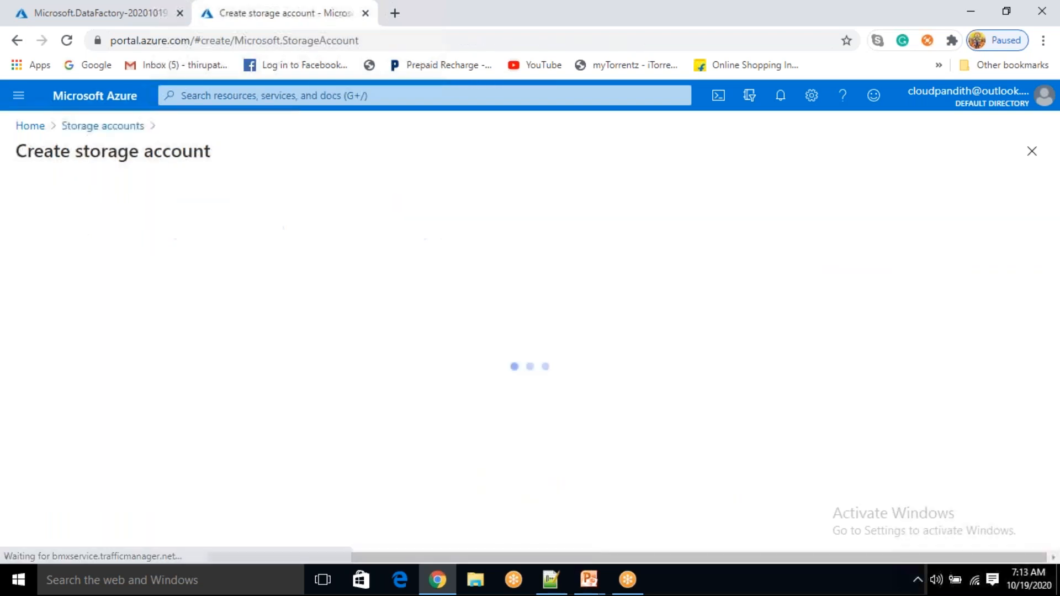
# Put storage account 'cloudpandithstoragev2' in the project2 resource group, review, and create it
pyautogui.scroll(-3, 412, 377)
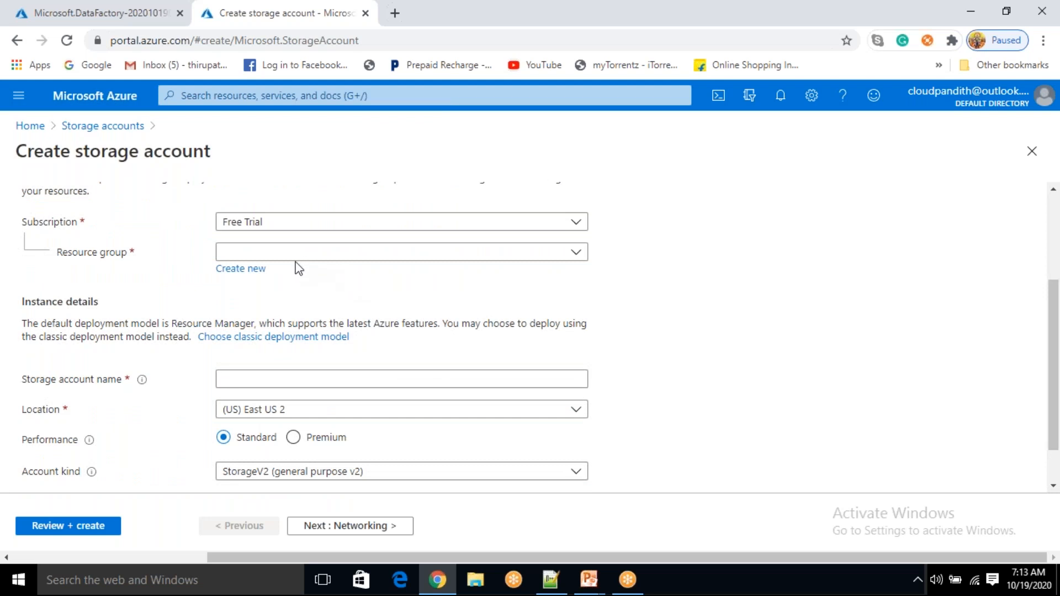
pyautogui.click(303, 255)
pyautogui.click(269, 305)
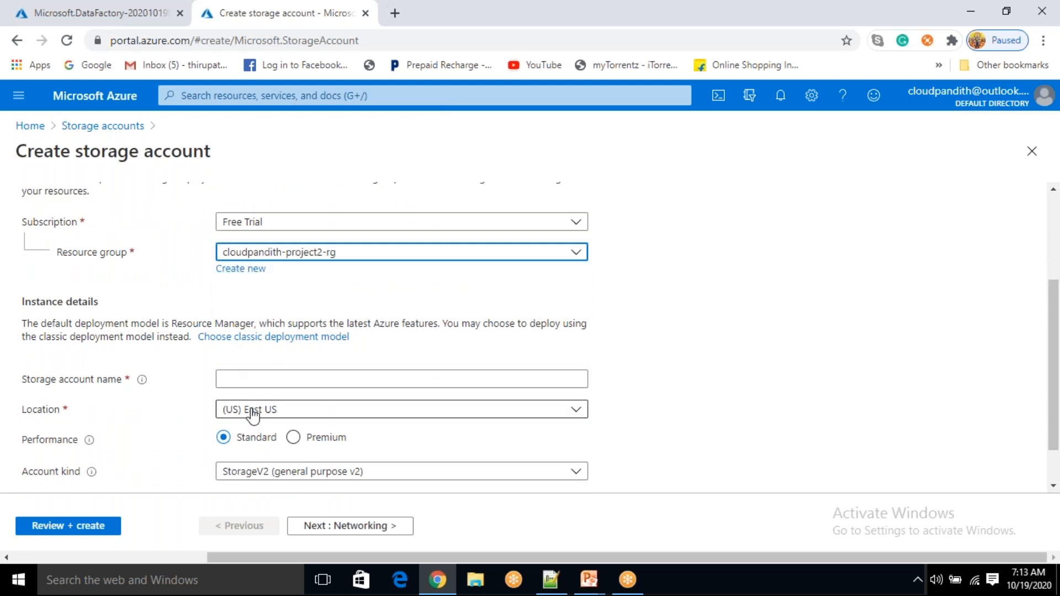
pyautogui.click(254, 377)
pyautogui.write('cloudpandithstorage')
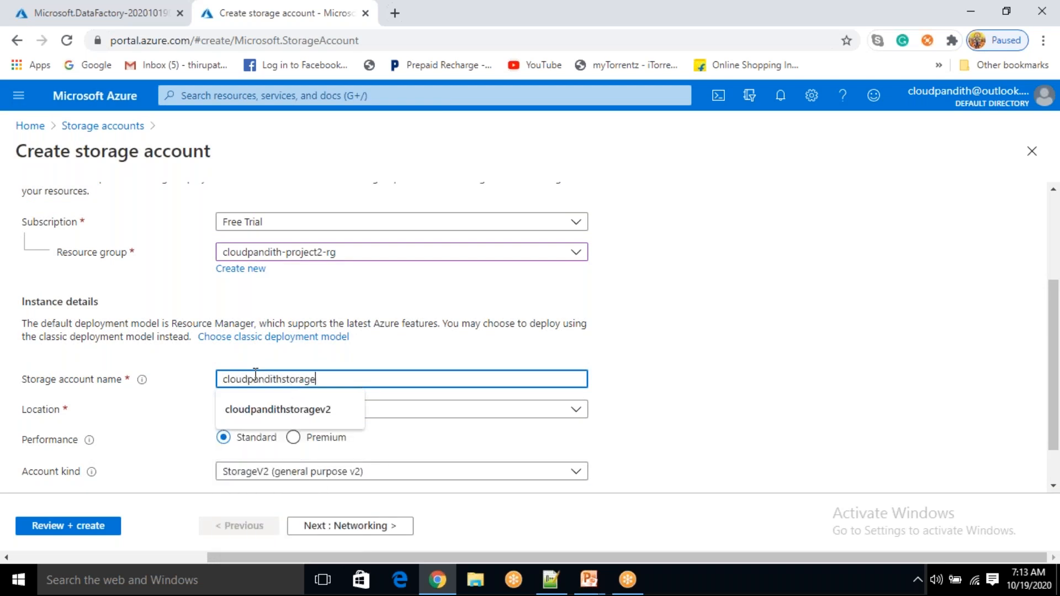
pyautogui.write('v2')
pyautogui.click(644, 403)
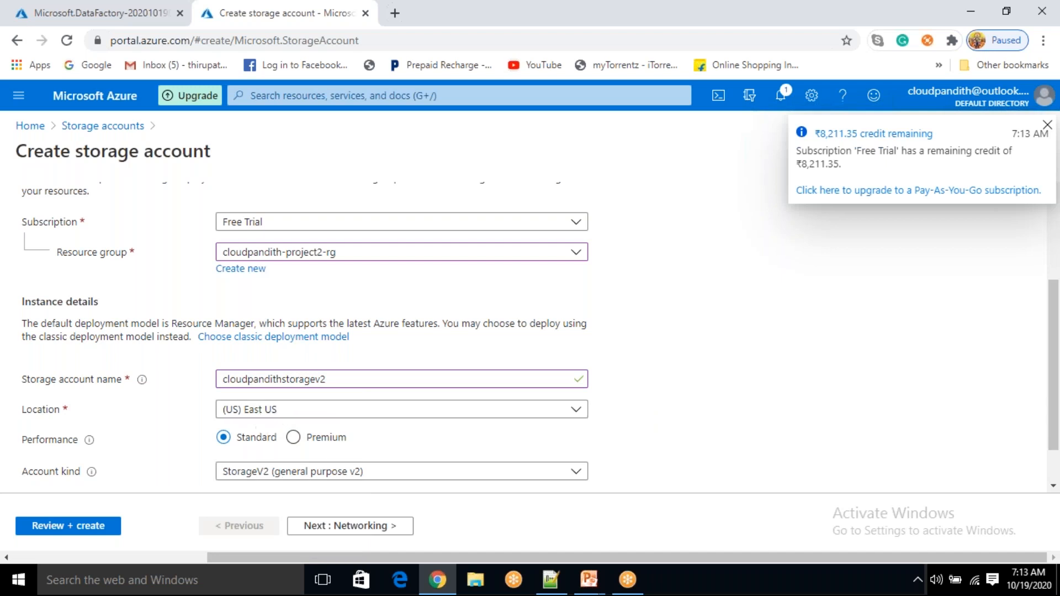
pyautogui.scroll(-1, 275, 473)
pyautogui.scroll(-1, 275, 473)
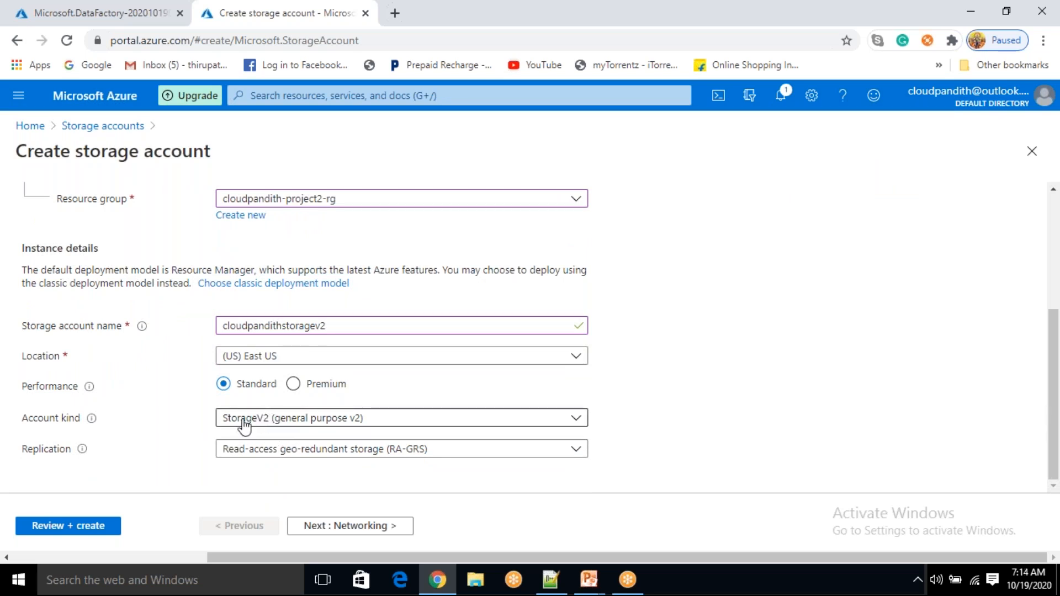
pyautogui.click(86, 526)
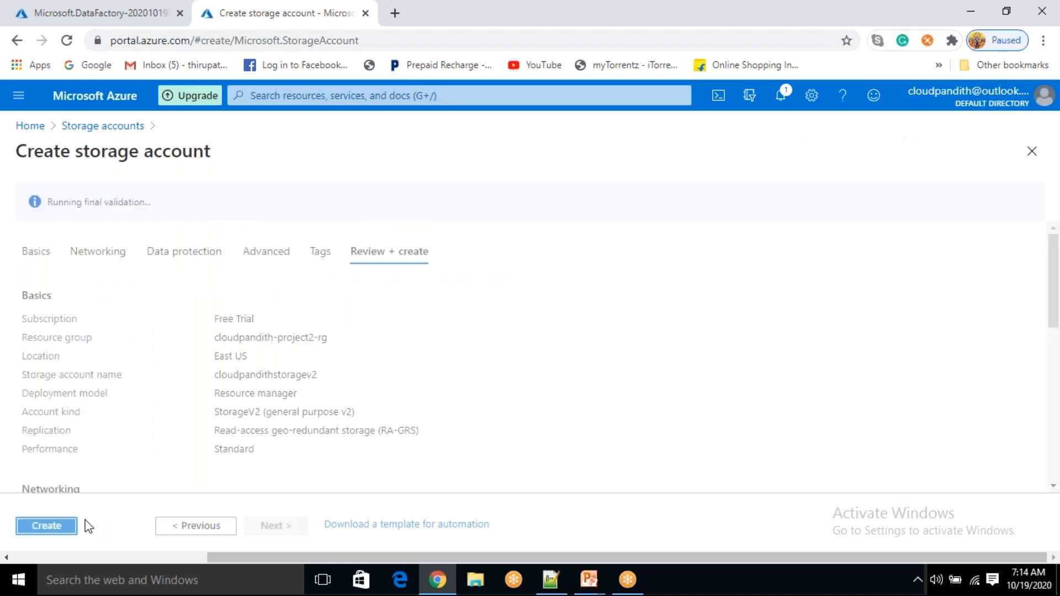
pyautogui.click(44, 530)
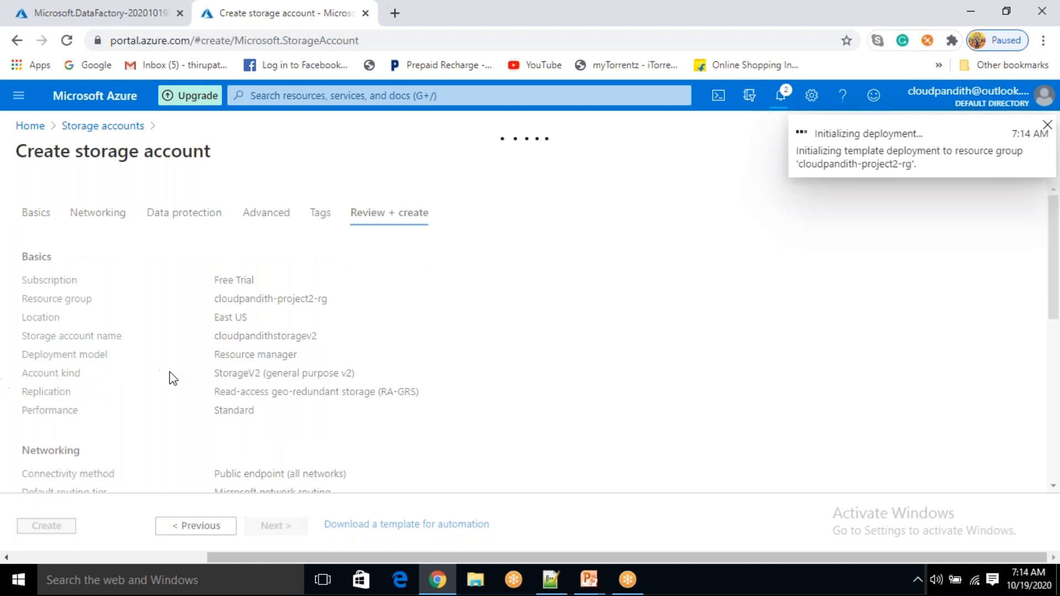
# Load the Azure portal in another new browser tab
pyautogui.click(395, 14)
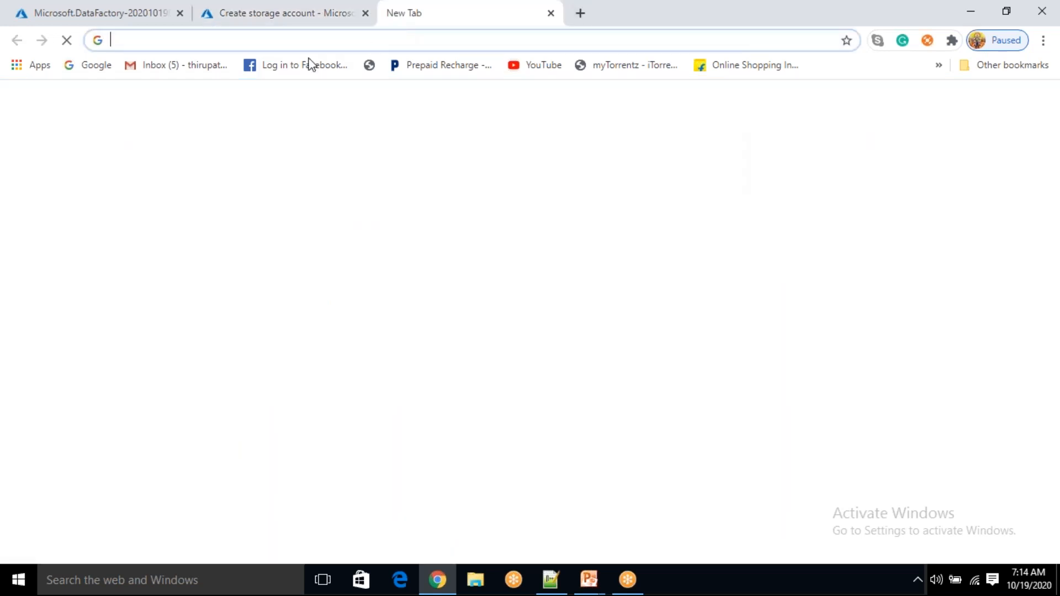
pyautogui.click(275, 41)
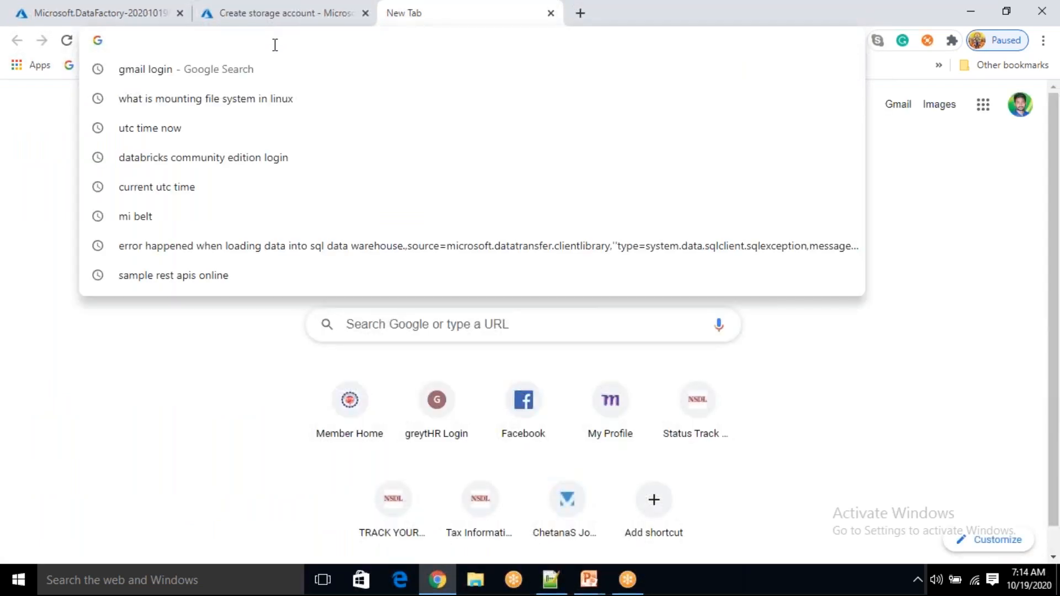
pyautogui.write('por')
pyautogui.press('Return')
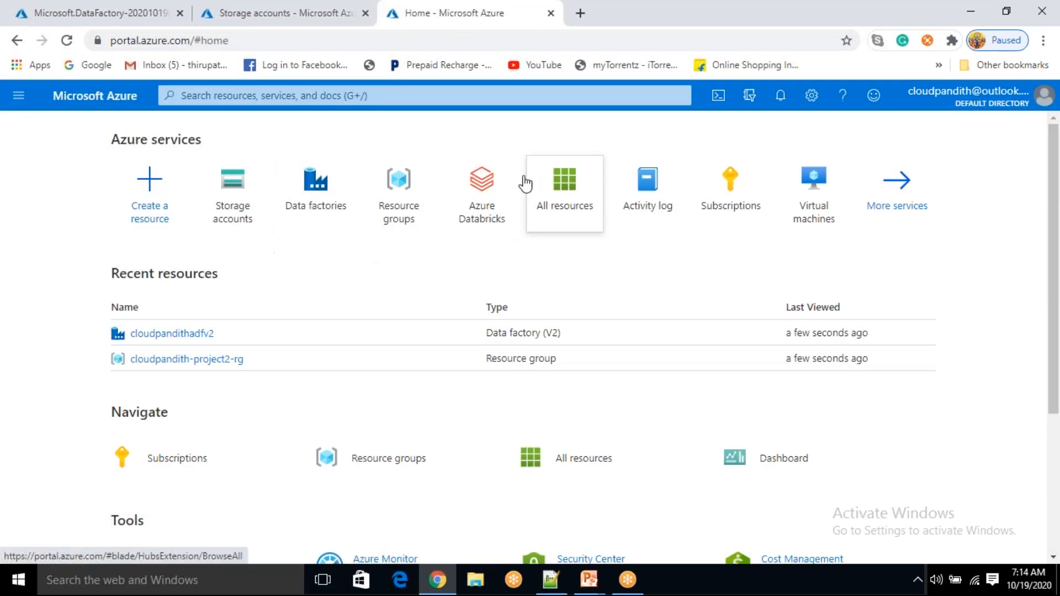
# Open the Azure Databricks service and start adding a new workspace
pyautogui.click(493, 200)
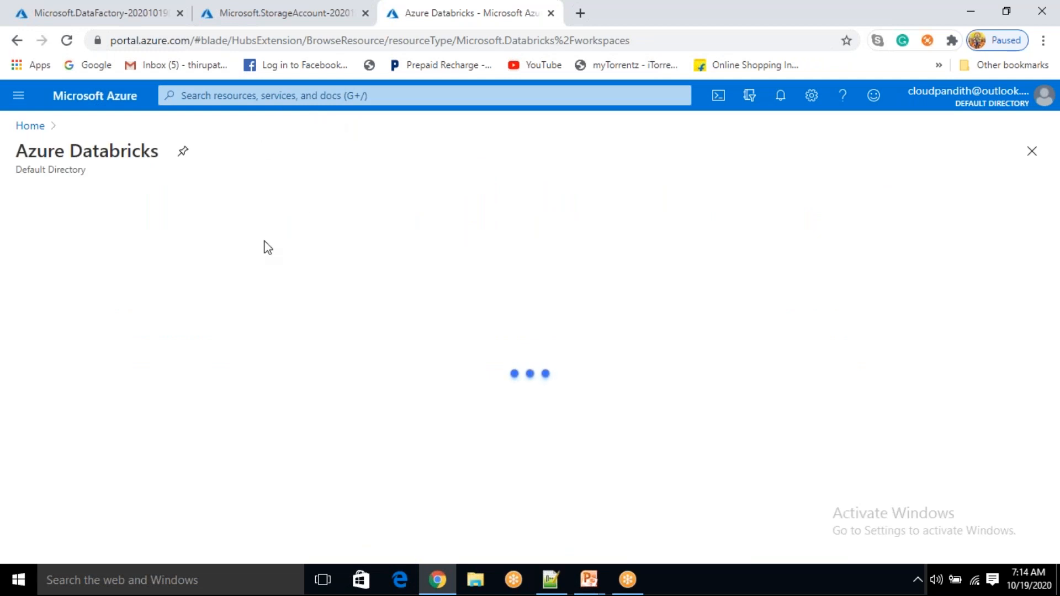
pyautogui.click(279, 92)
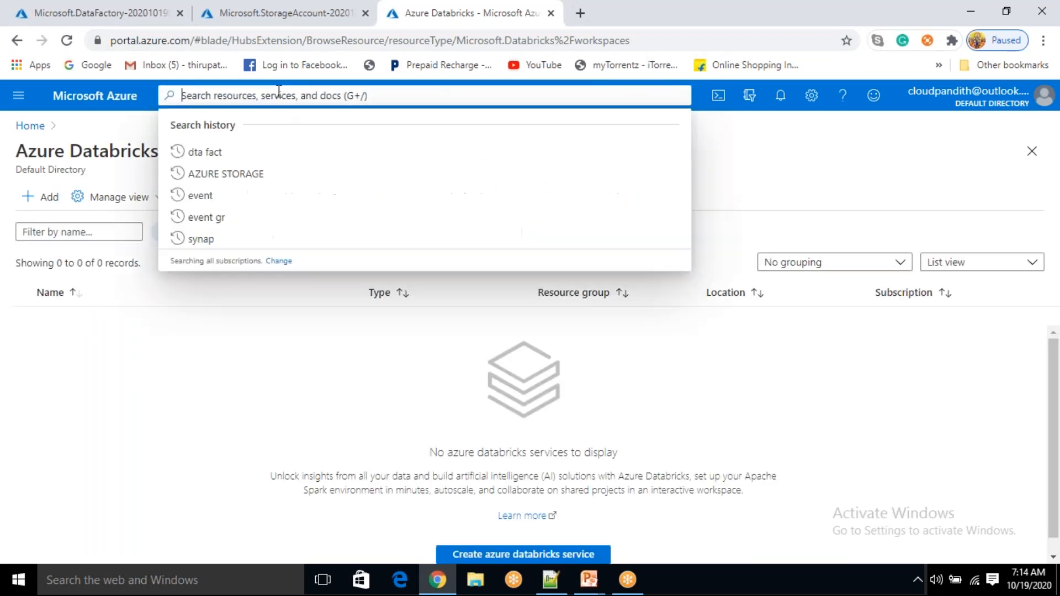
pyautogui.write('az')
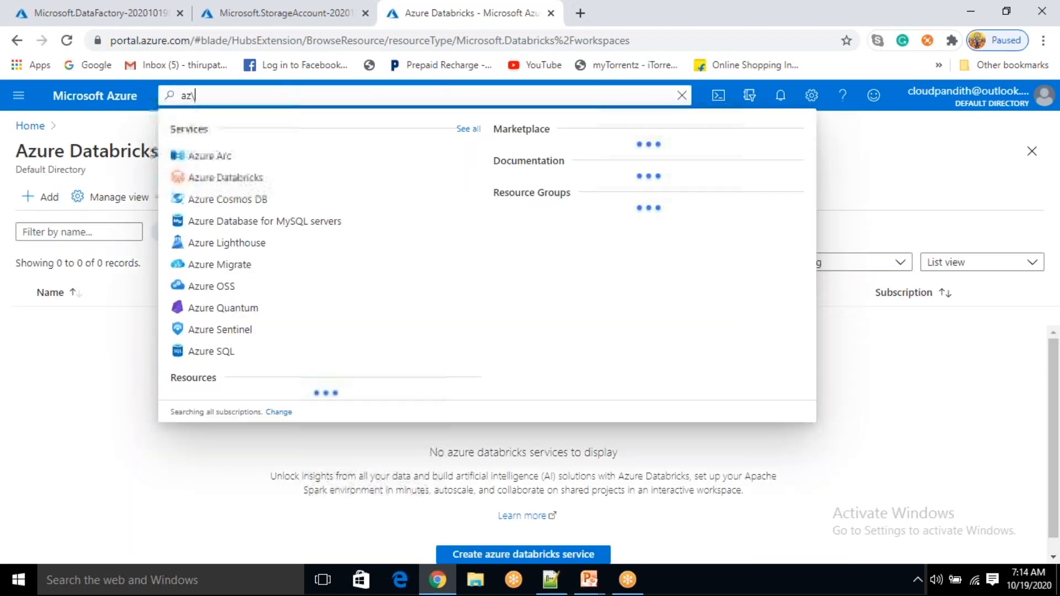
pyautogui.write('ata')
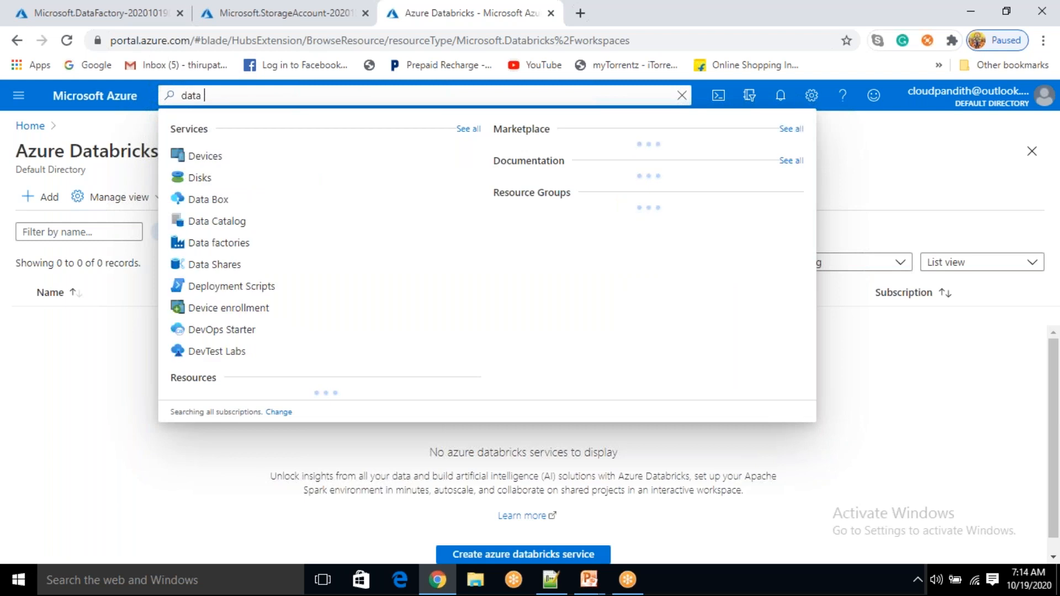
pyautogui.press('BackSpace')
pyautogui.write('bricks')
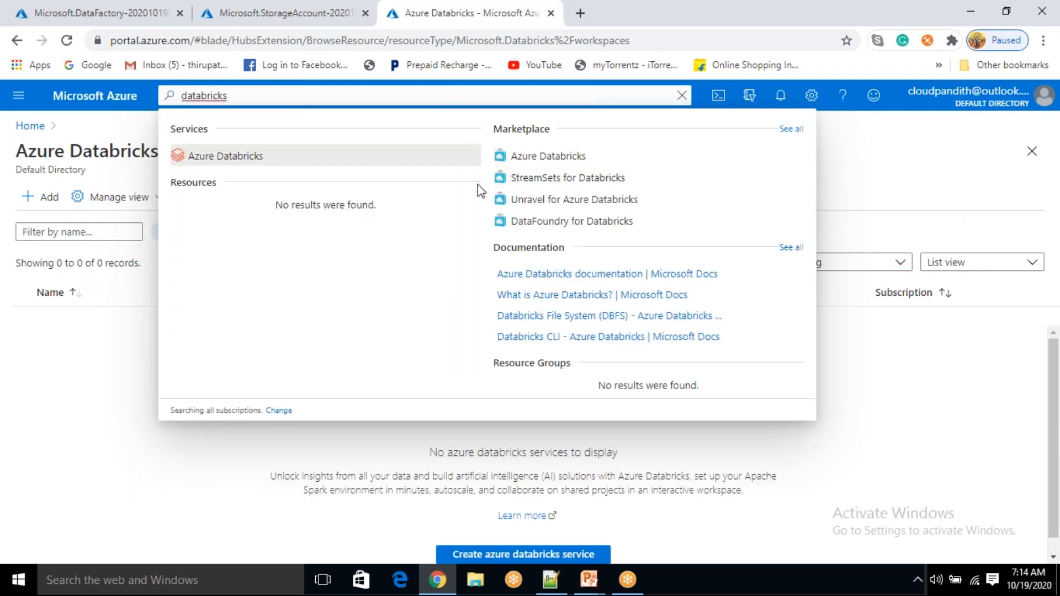
pyautogui.click(200, 157)
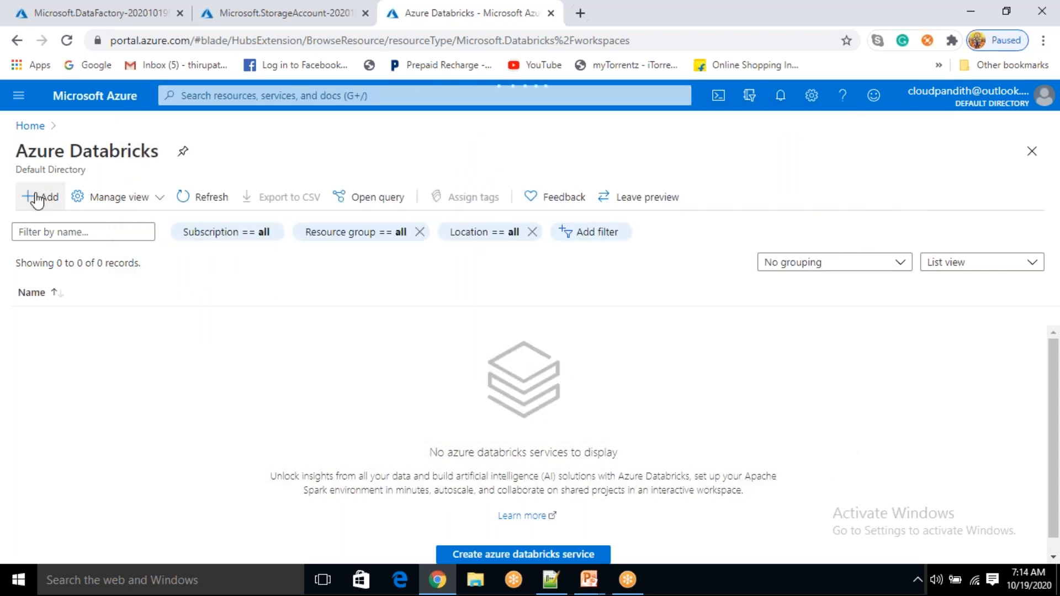
pyautogui.click(37, 197)
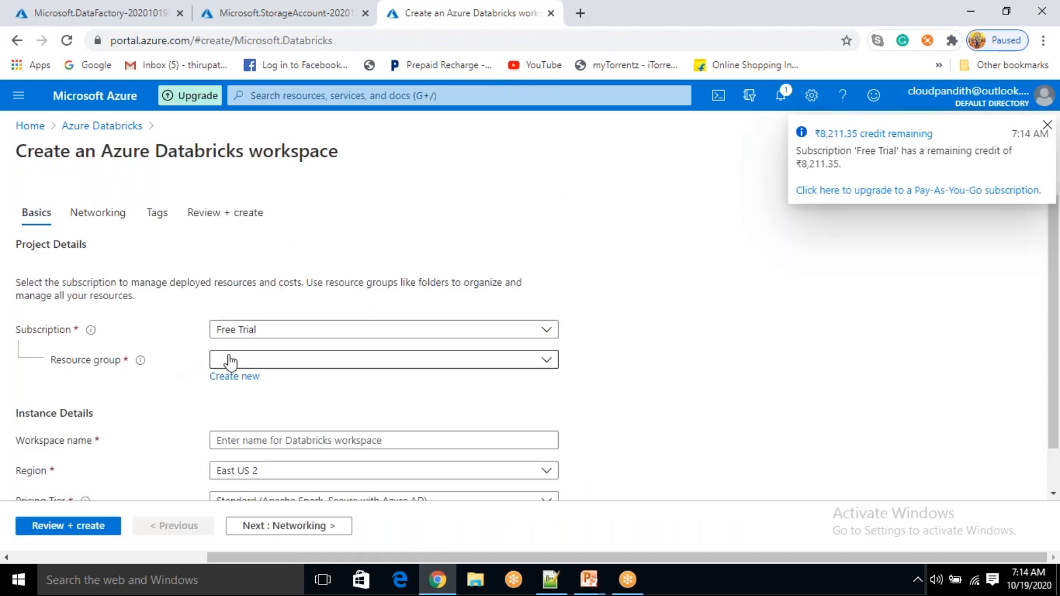
# Select the project2 resource group and name the workspace 'cloudpandithadbws'
pyautogui.click(256, 365)
pyautogui.click(243, 413)
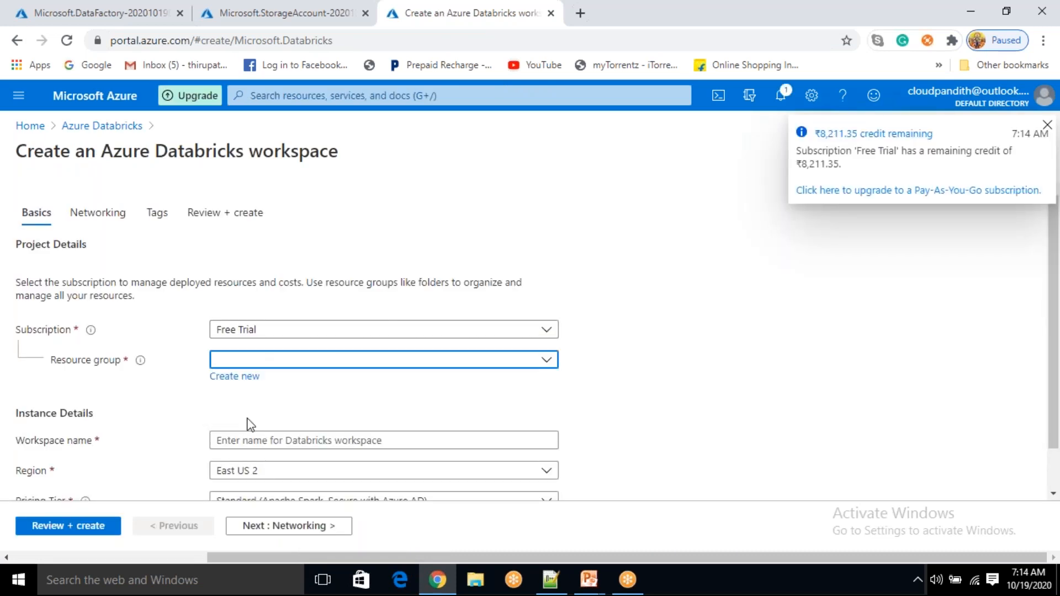
pyautogui.scroll(-1, 248, 423)
pyautogui.click(246, 392)
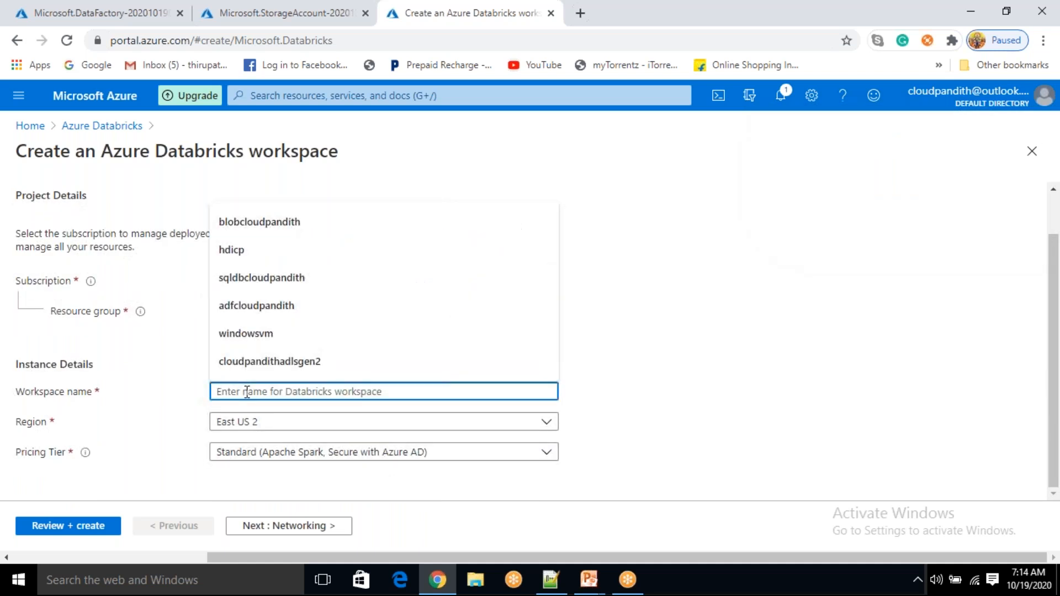
pyautogui.write('cloudpa')
pyautogui.write('dithad')
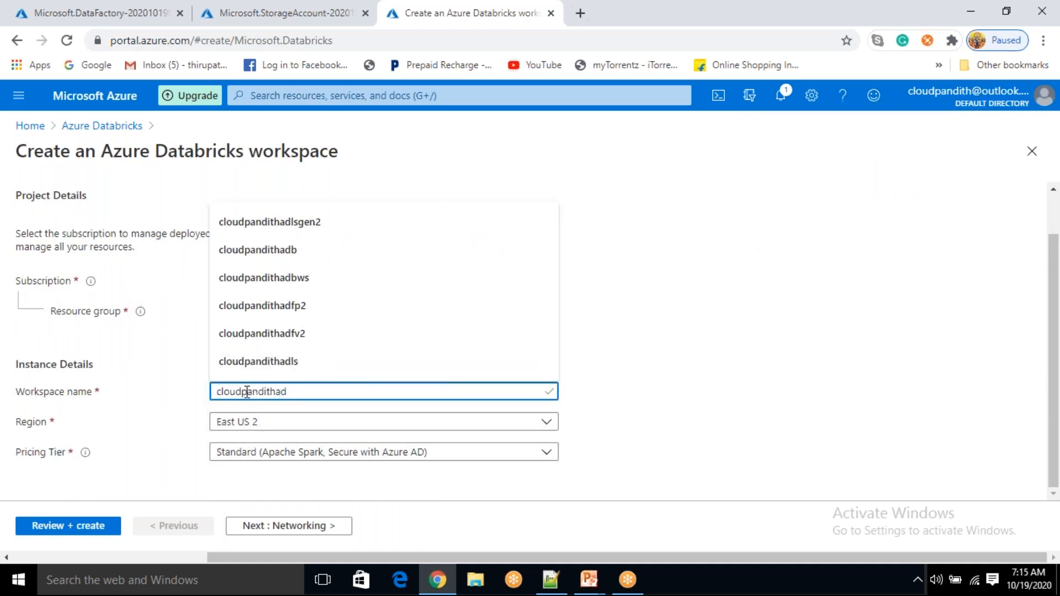
pyautogui.write('b')
pyautogui.press('Down')
pyautogui.press('Down')
pyautogui.press('Return')
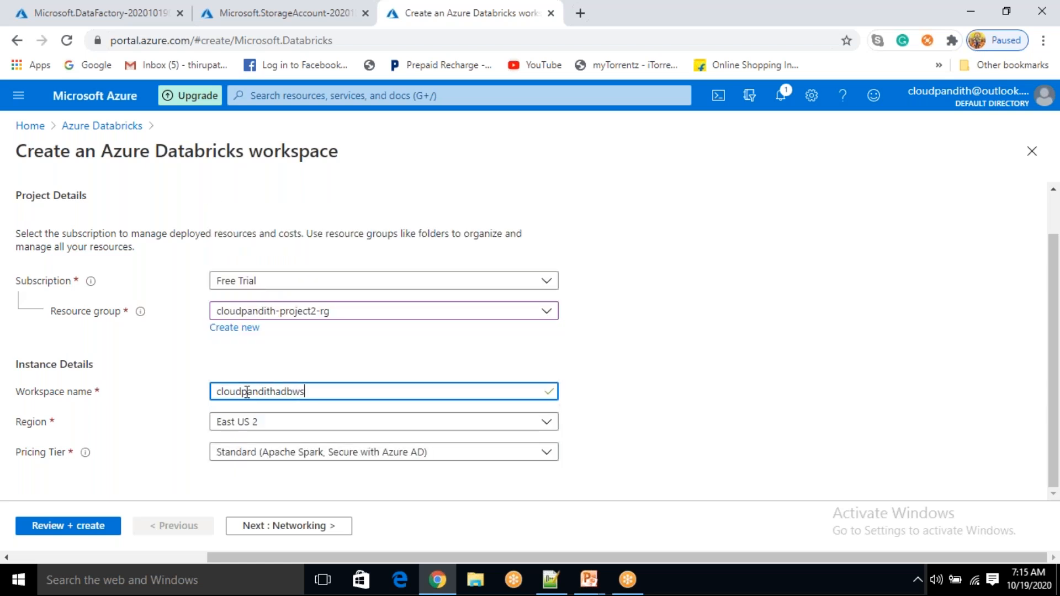
pyautogui.click(741, 413)
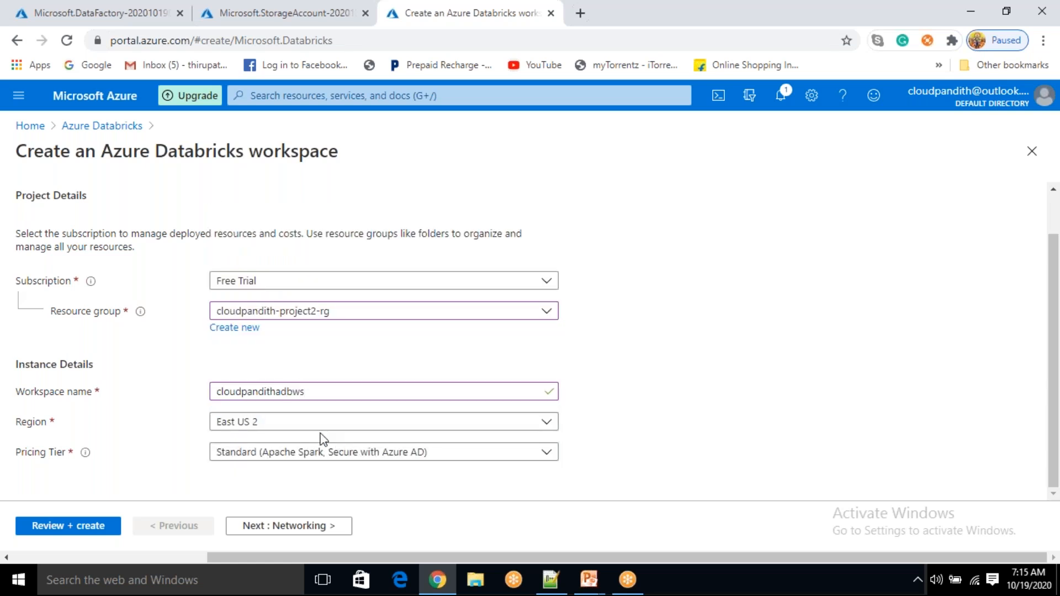
# Set region East US, keep the Standard tier, then review and create the workspace
pyautogui.click(288, 423)
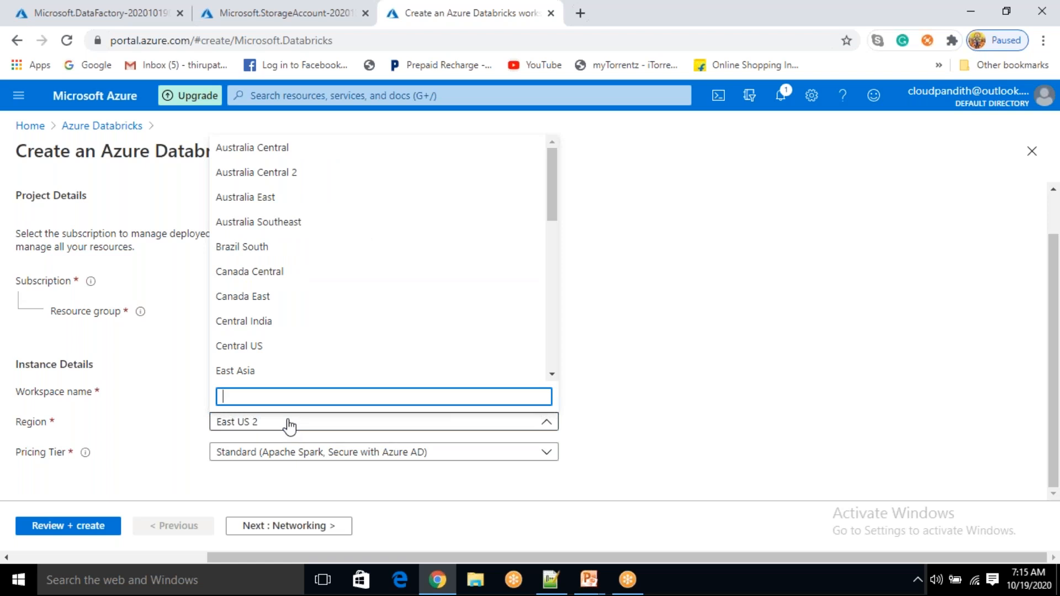
pyautogui.write('east us')
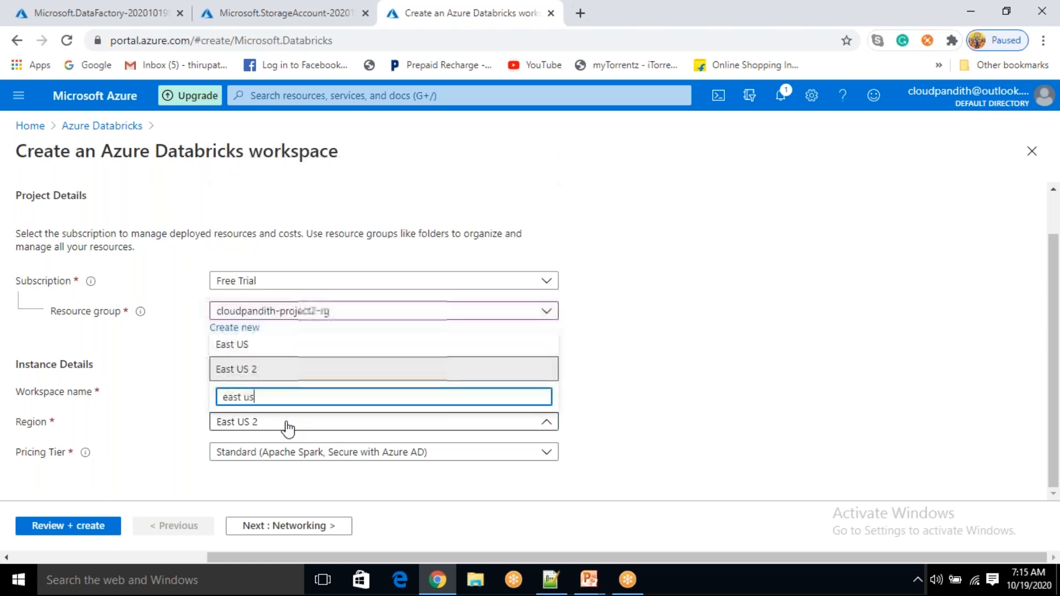
pyautogui.click(243, 346)
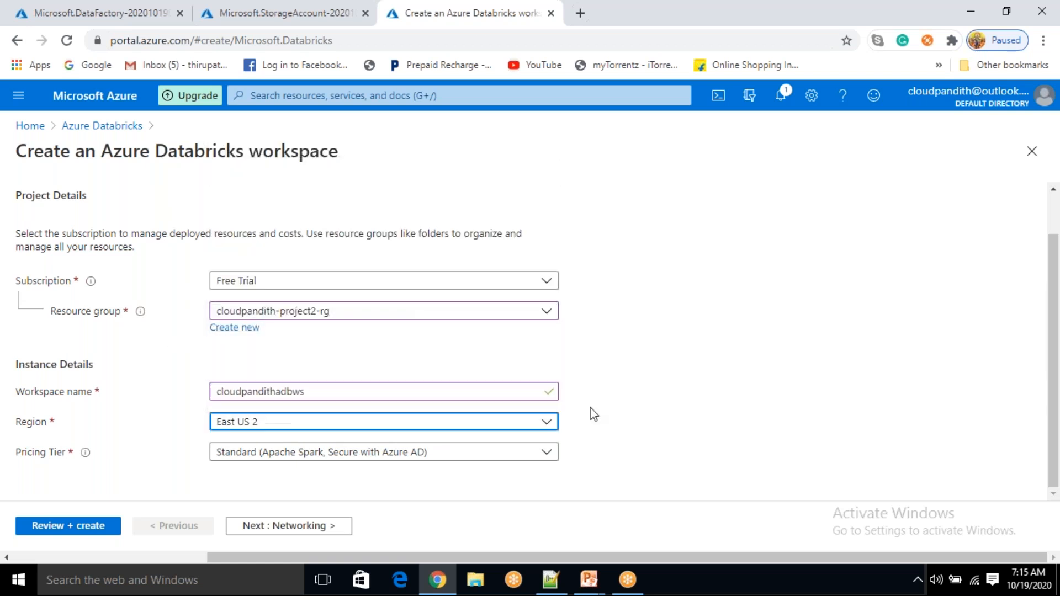
pyautogui.click(292, 458)
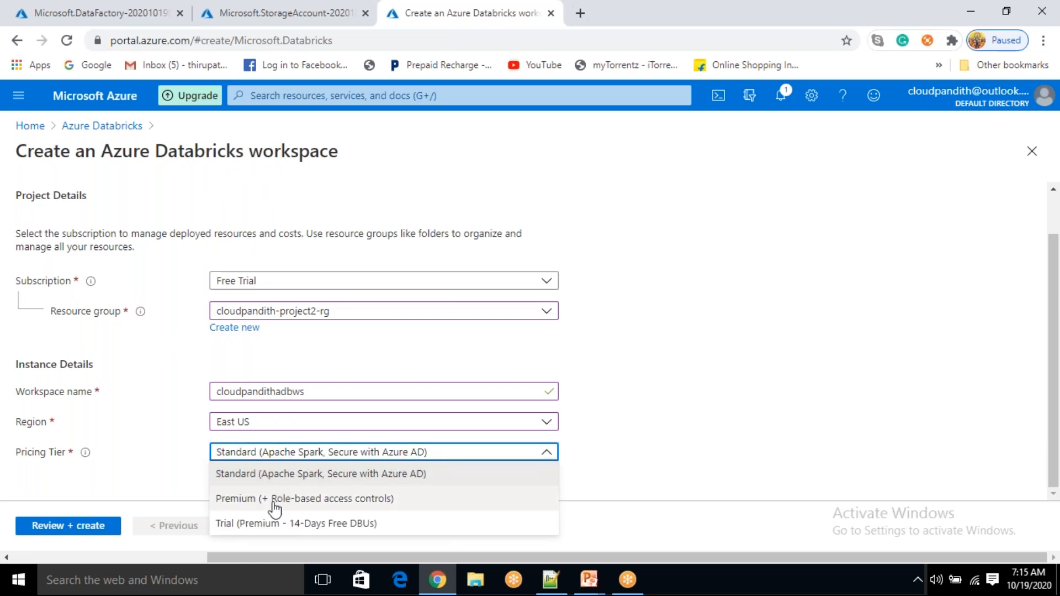
pyautogui.click(652, 433)
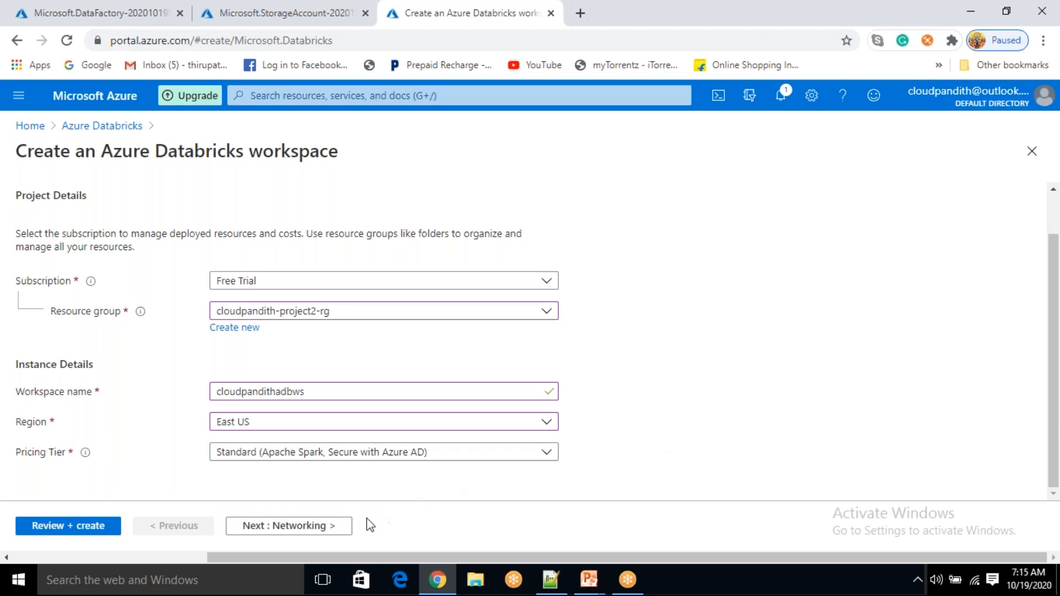
pyautogui.click(326, 525)
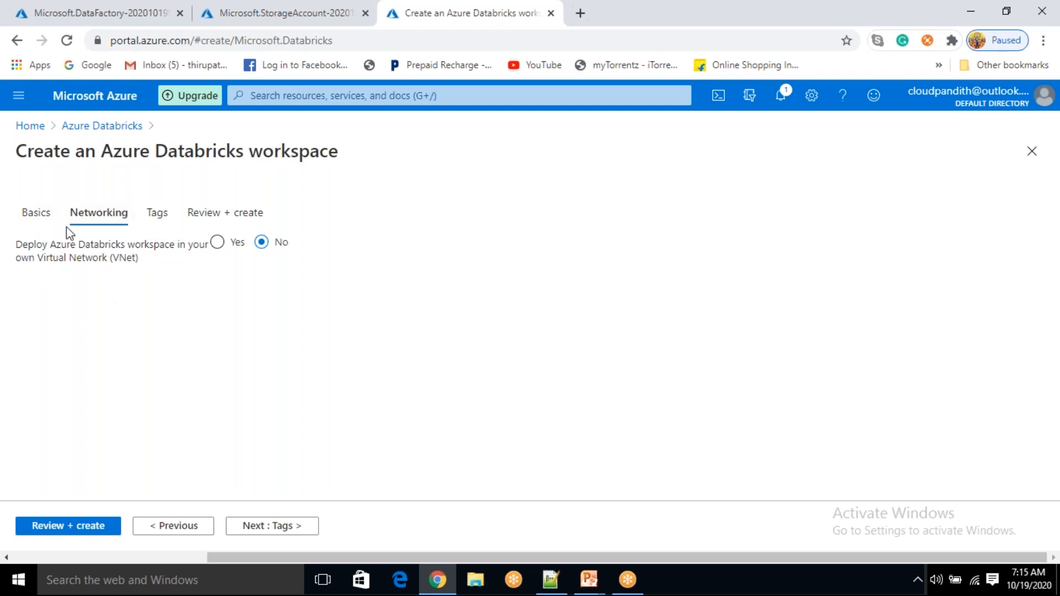
pyautogui.click(282, 524)
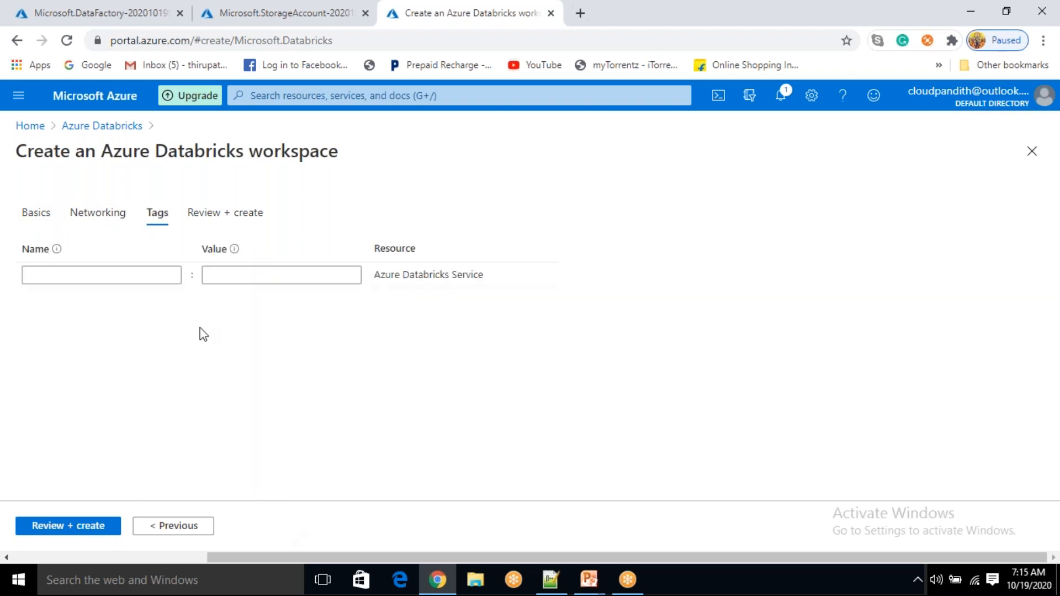
pyautogui.click(80, 529)
pyautogui.moveTo(97, 206); pyautogui.dragTo(47, 203)
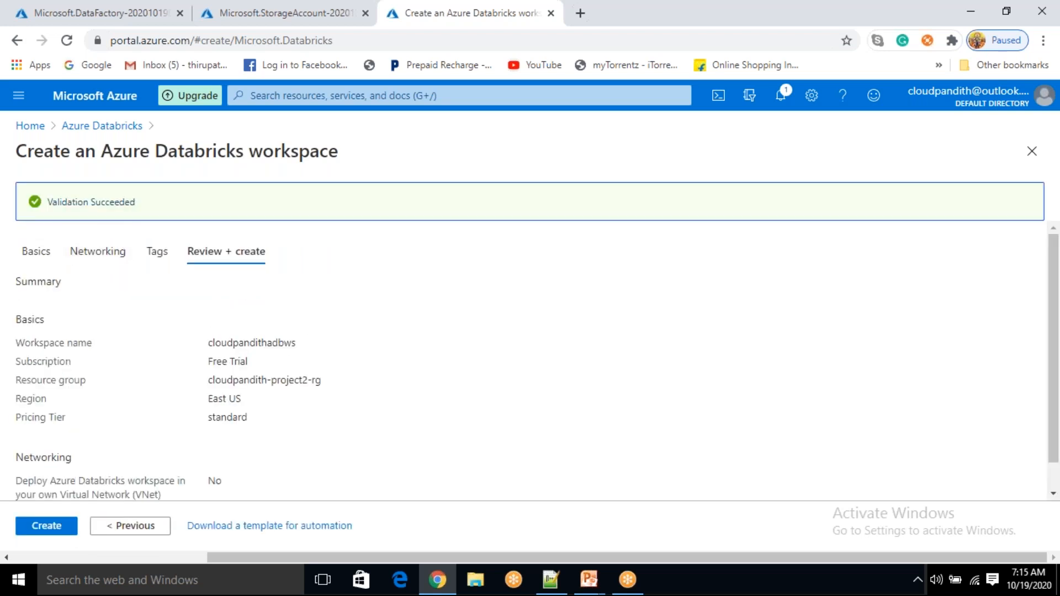
pyautogui.click(56, 529)
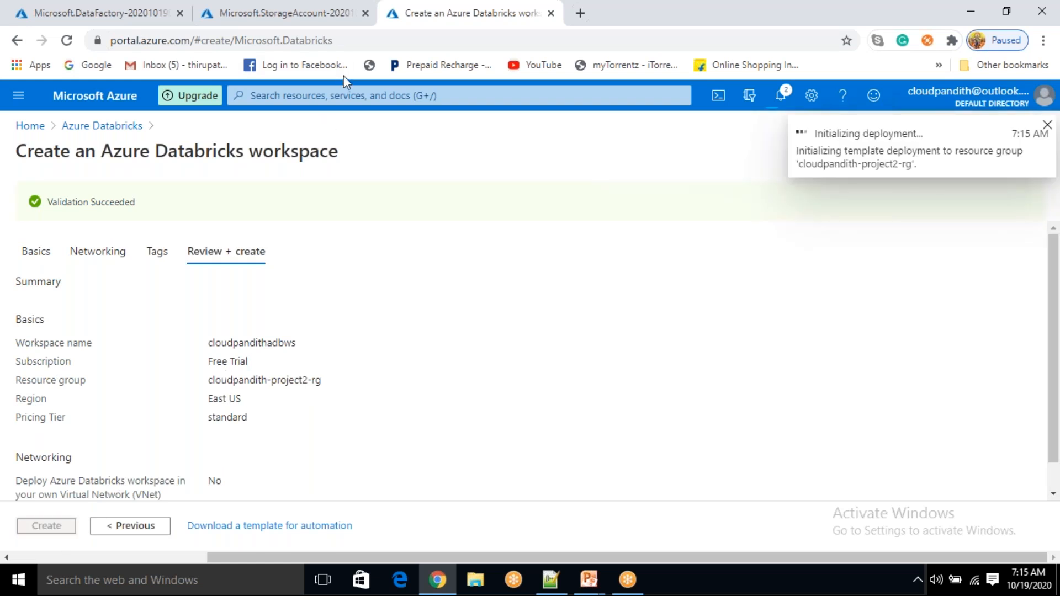
# Load the Azure portal in a fresh browser tab
pyautogui.click(580, 12)
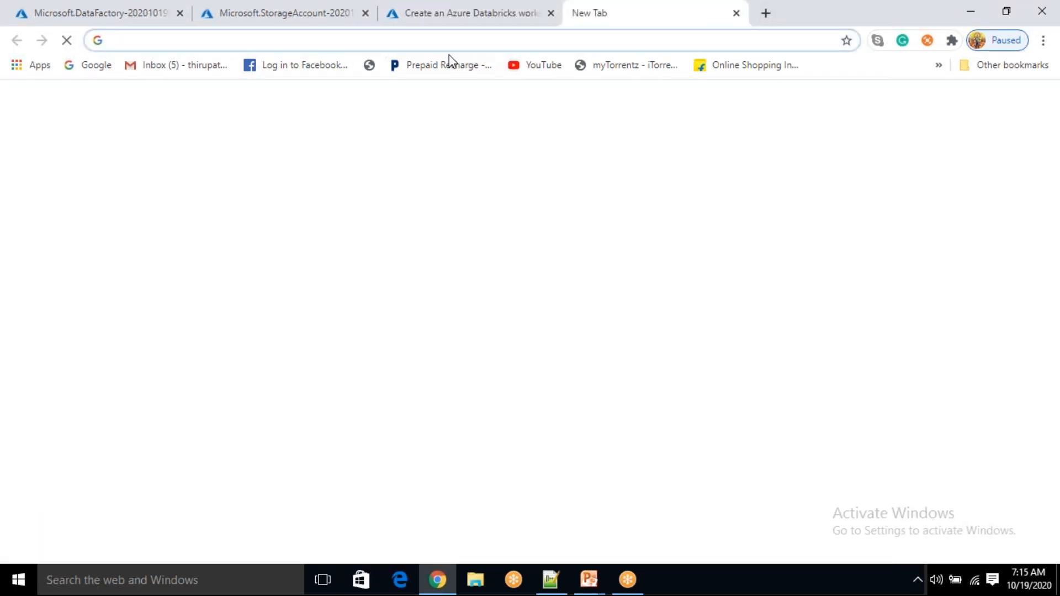
pyautogui.write('poir')
pyautogui.press('BackSpace')
pyautogui.press('BackSpace')
pyautogui.write('rt')
pyautogui.press('Return')
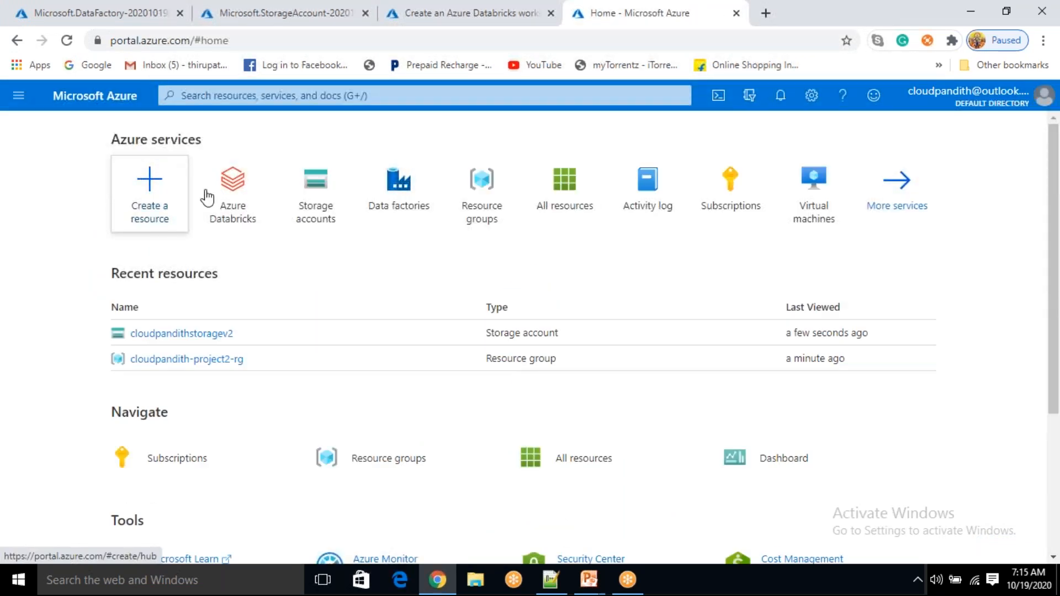
# Search 'synapse', open Azure Synapse Analytics (formerly SQL DW), and start a new SQL pool
pyautogui.click(303, 102)
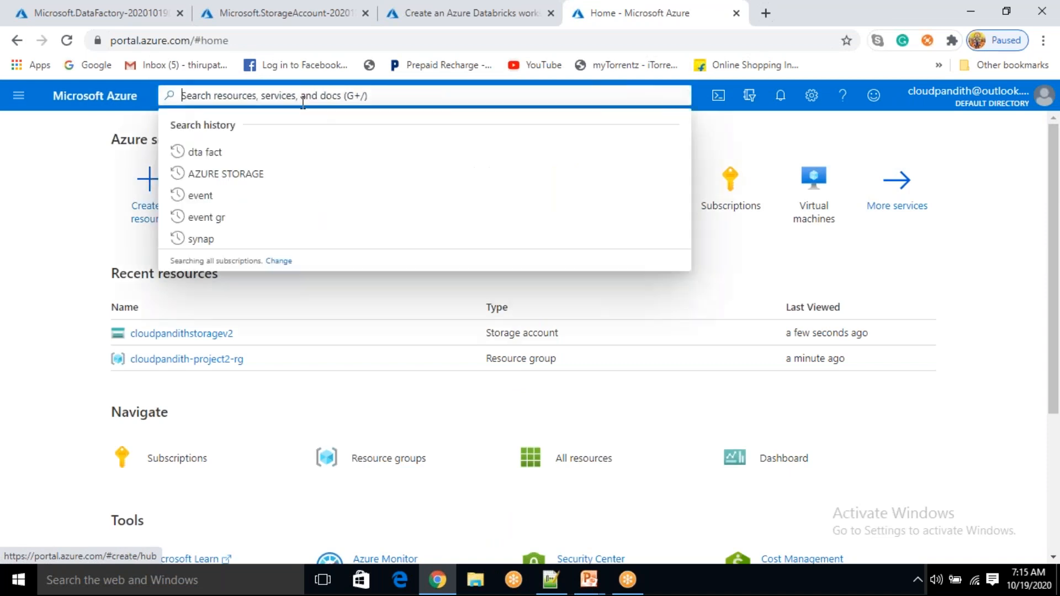
pyautogui.write('s')
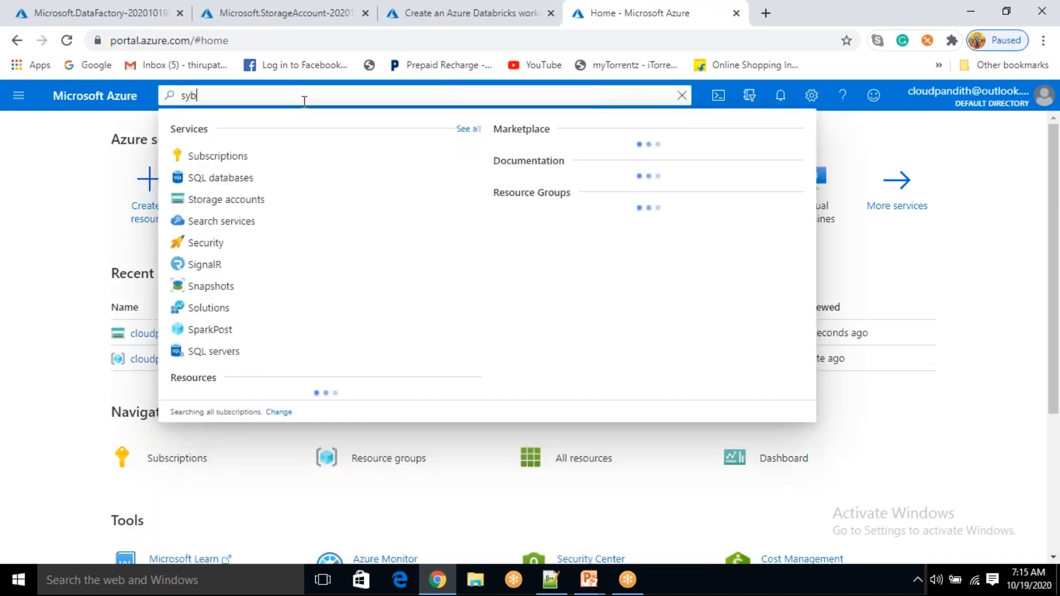
pyautogui.write('ynapse')
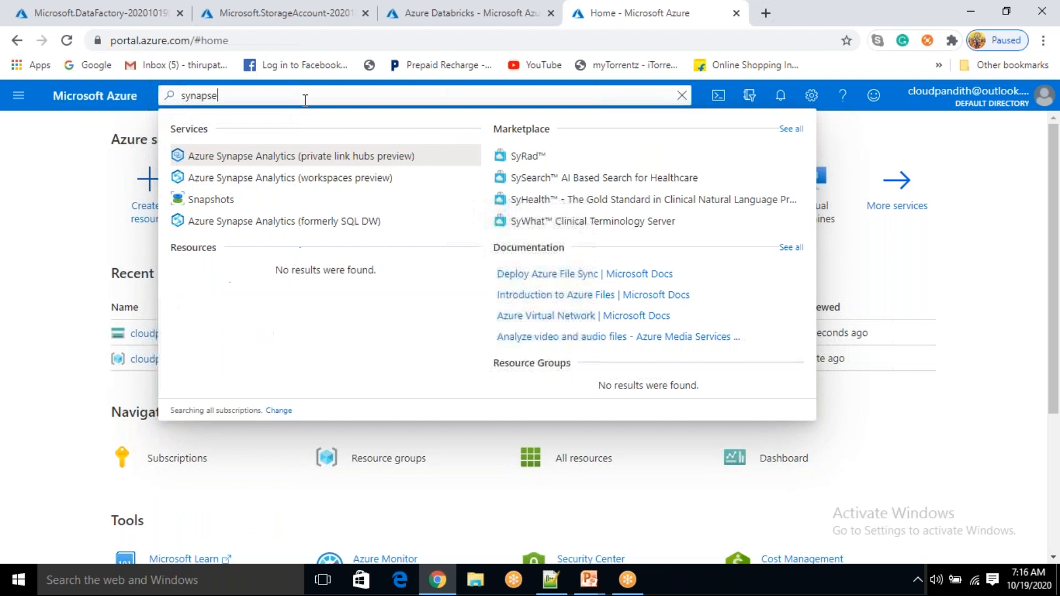
pyautogui.click(326, 222)
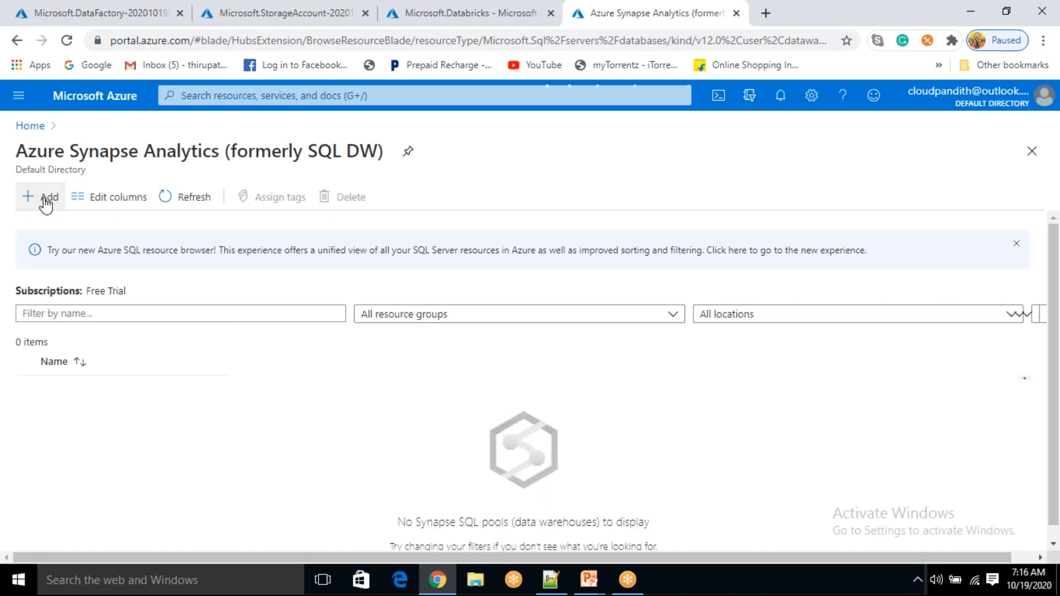
pyautogui.click(46, 199)
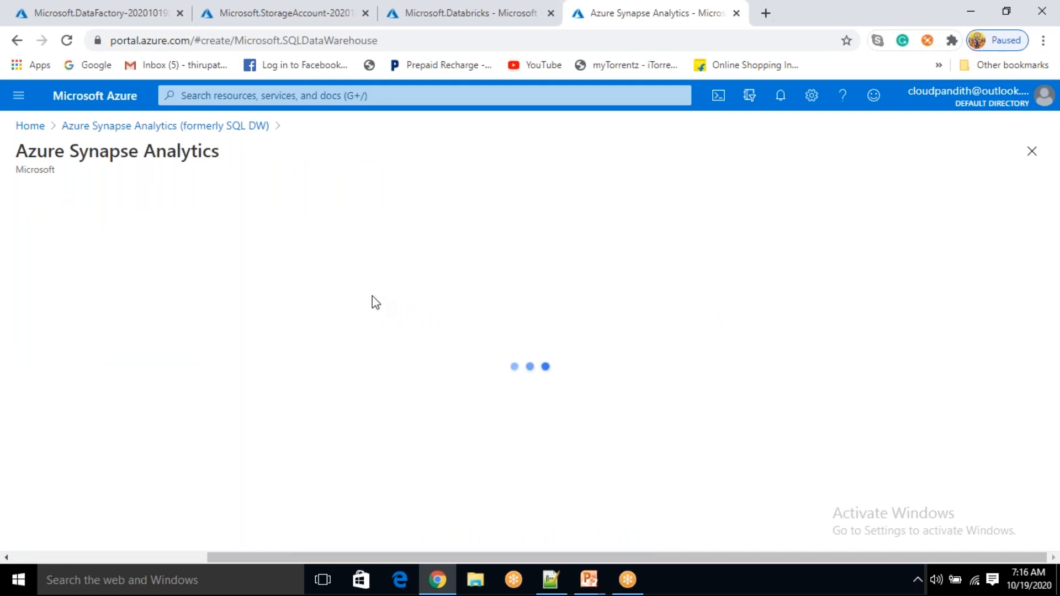
# Pick resource group cloudpandith-project2-rg and name the SQL pool 'cloudpandithsynapse'
pyautogui.scroll(-2, 367, 307)
pyautogui.click(317, 367)
pyautogui.click(298, 406)
pyautogui.scroll(-1, 298, 405)
pyautogui.click(270, 393)
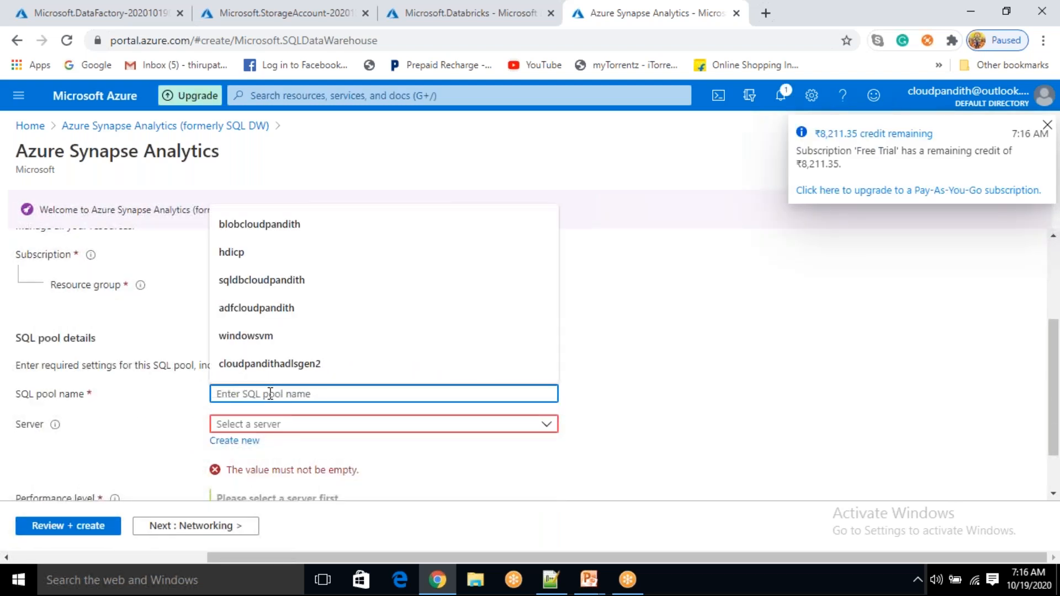
pyautogui.write('c')
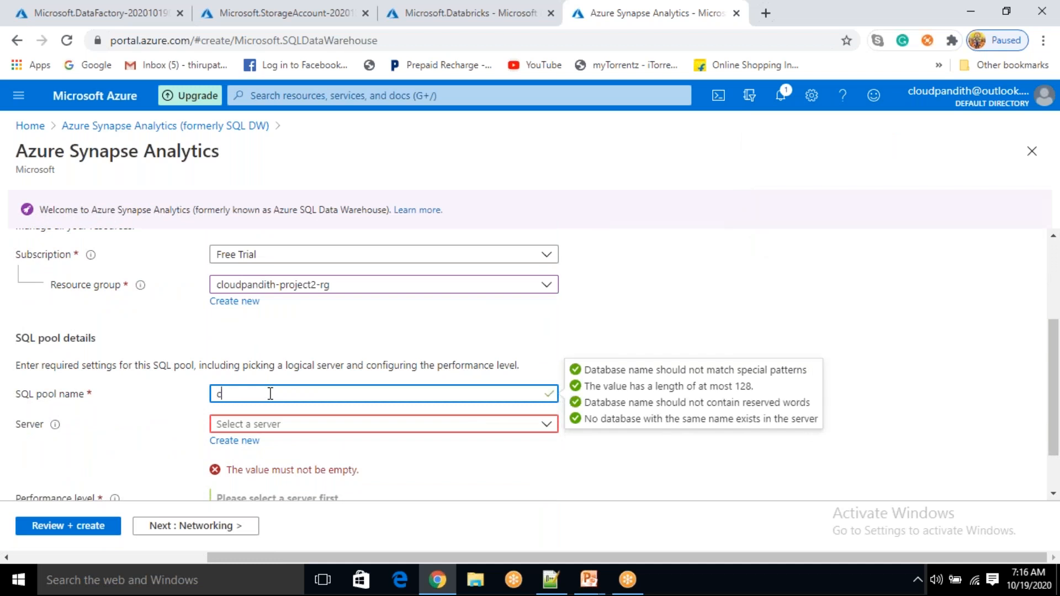
pyautogui.write('loudpandithsynapse')
pyautogui.click(597, 299)
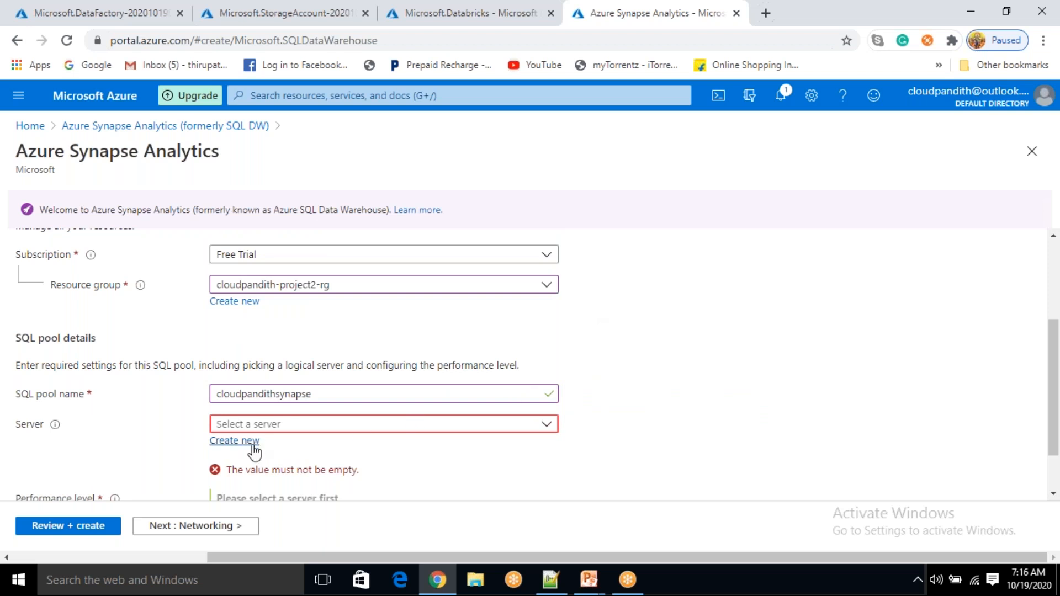
# Create new server 'cloudpandithserver' with an admin login and confirmed password
pyautogui.click(252, 445)
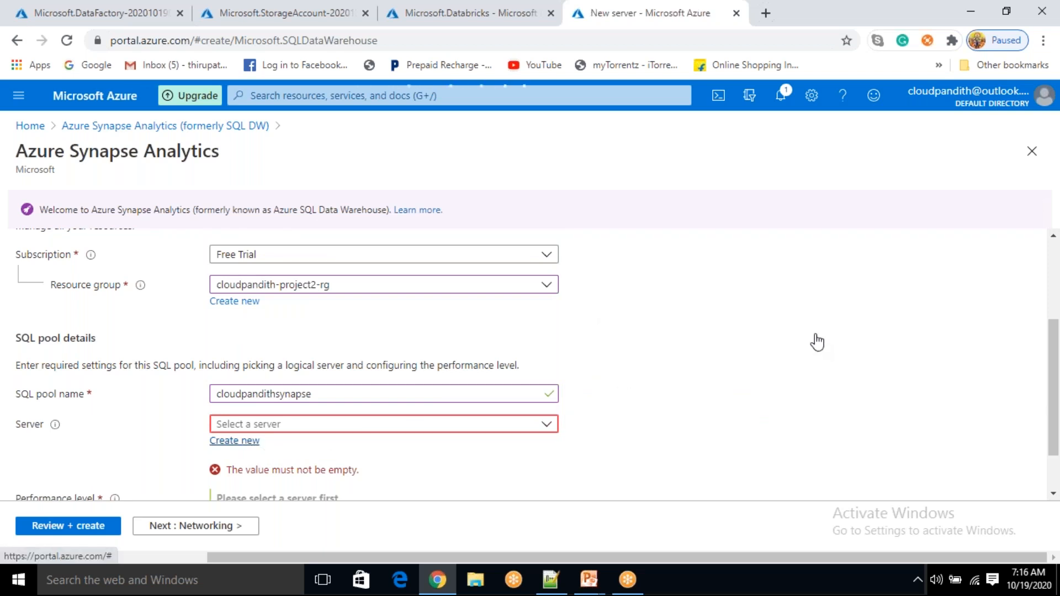
pyautogui.write('cloudpandithserver')
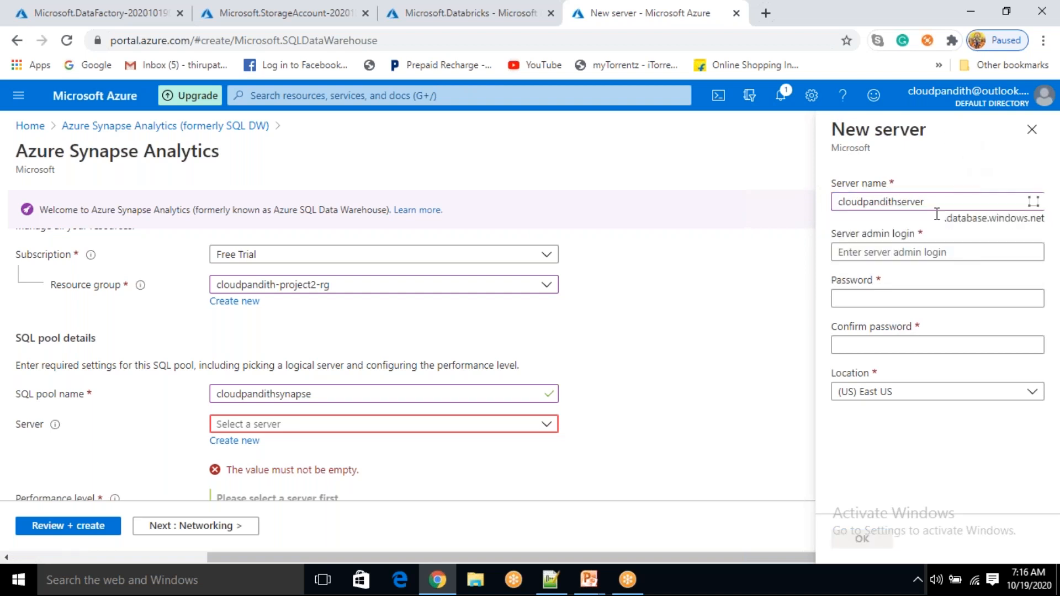
pyautogui.click(883, 252)
pyautogui.write('mallaiah')
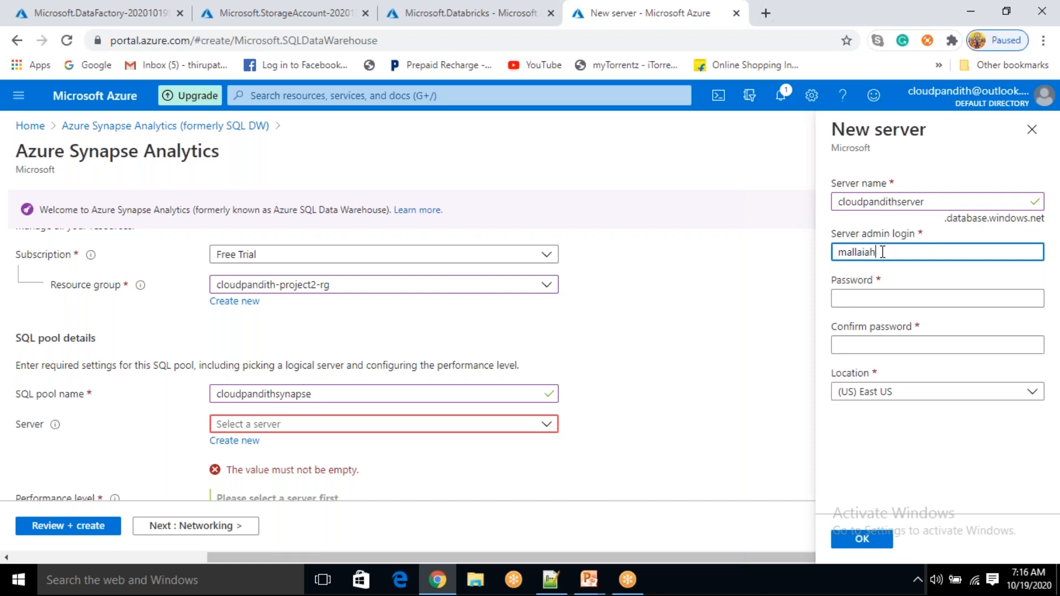
pyautogui.press('Tab')
pyautogui.write('****')
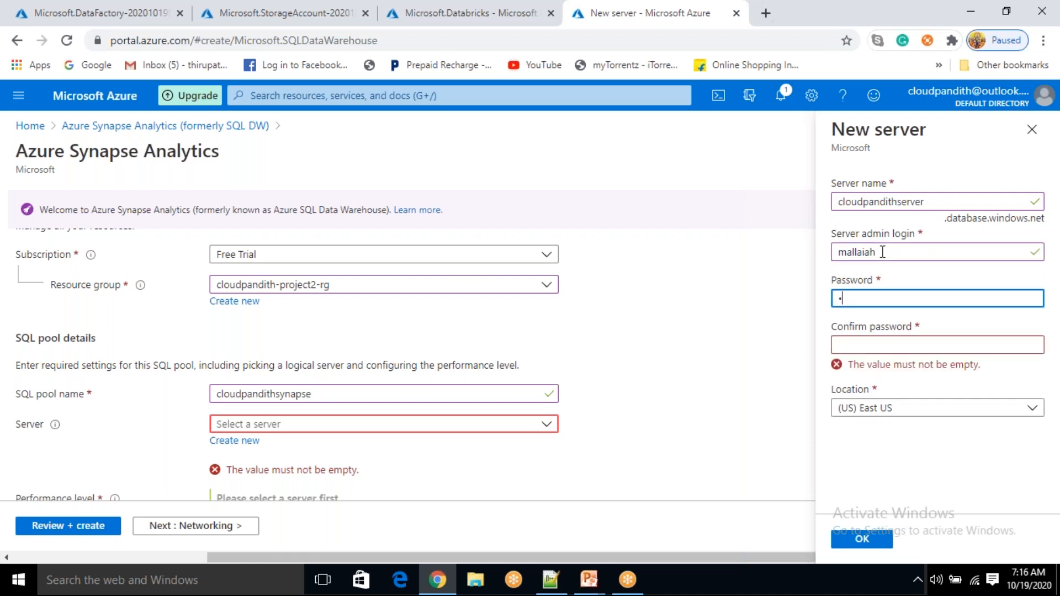
pyautogui.write('*******')
pyautogui.press('Tab')
pyautogui.write('******')
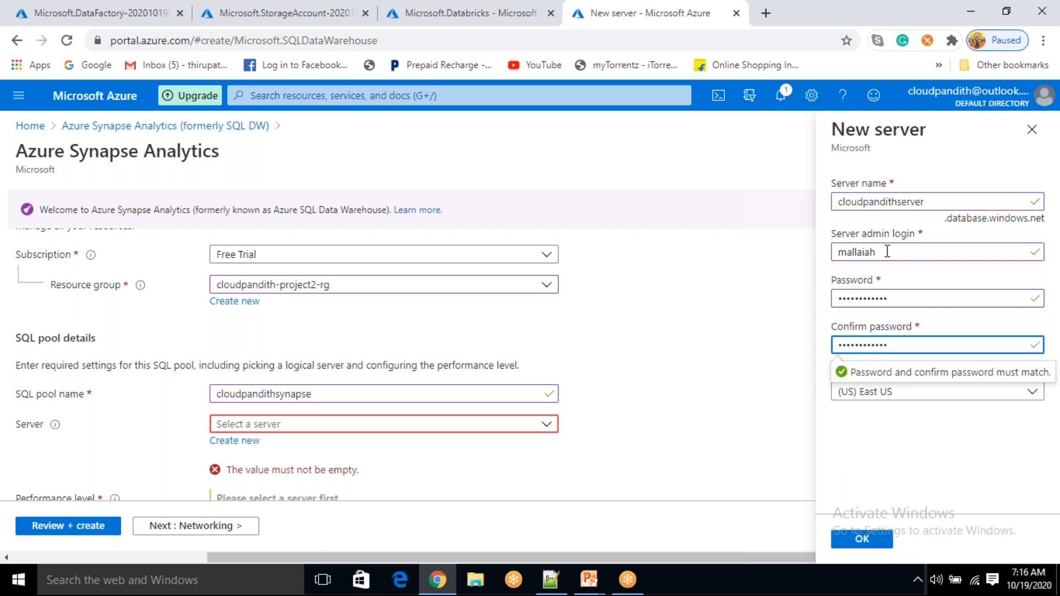
pyautogui.click(905, 316)
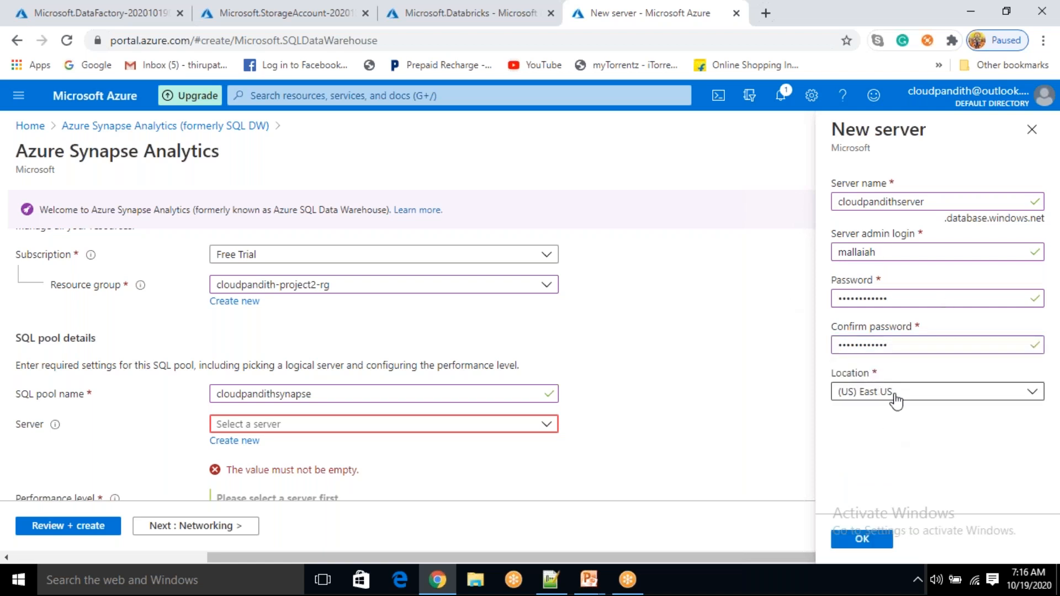
pyautogui.click(865, 539)
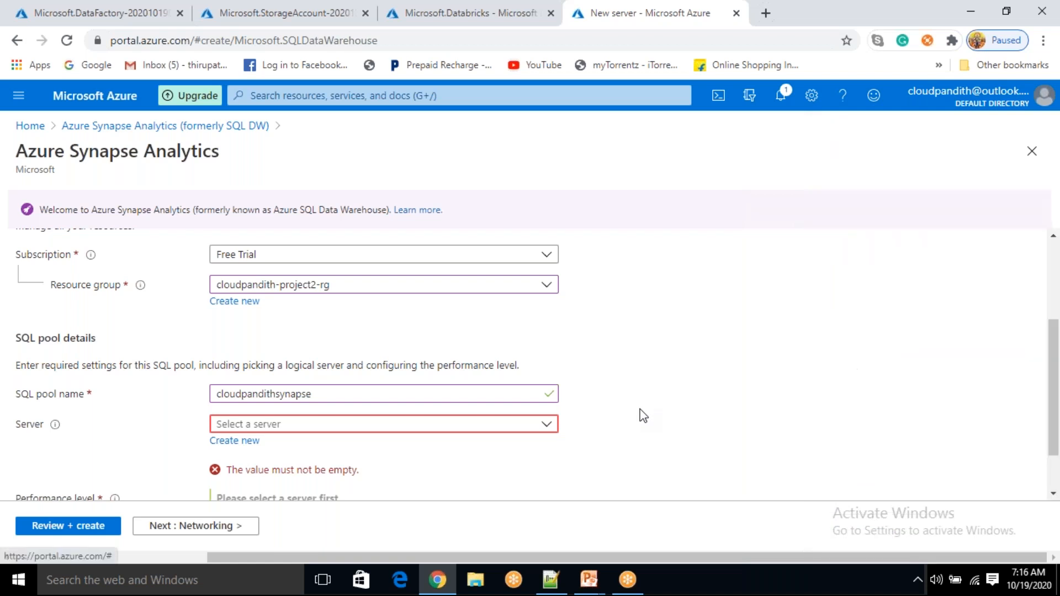
pyautogui.scroll(-2, 641, 415)
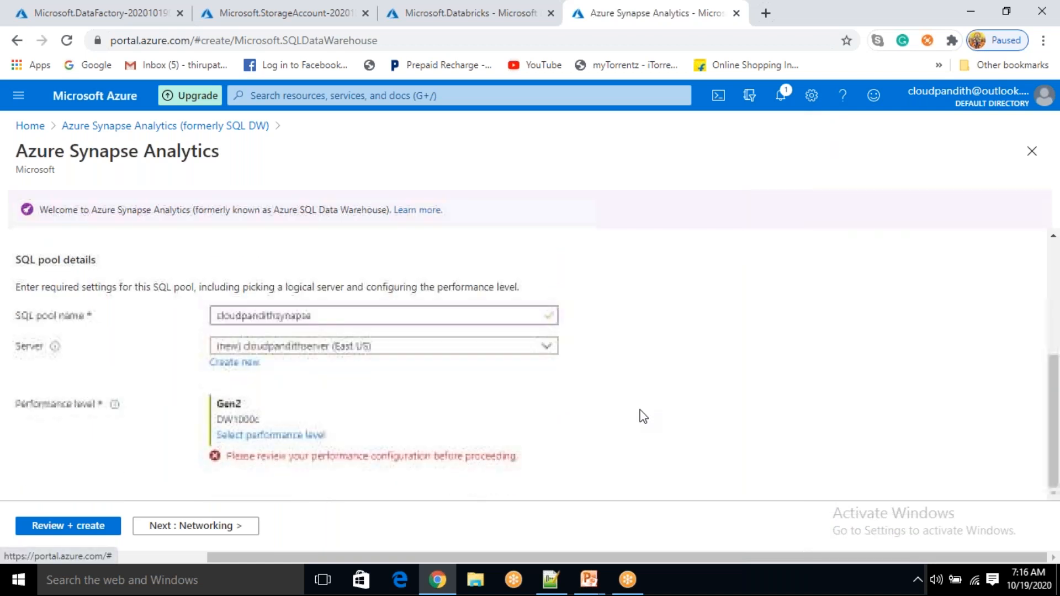
# Scale the SQL pool down to Gen2 DW100c (about 99.81 INR/hour) and advance to Additional settings
pyautogui.click(272, 436)
pyautogui.moveTo(494, 395)
pyautogui.mouseDown()
pyautogui.moveTo(429, 395)
pyautogui.moveTo(507, 395)
pyautogui.mouseUp()
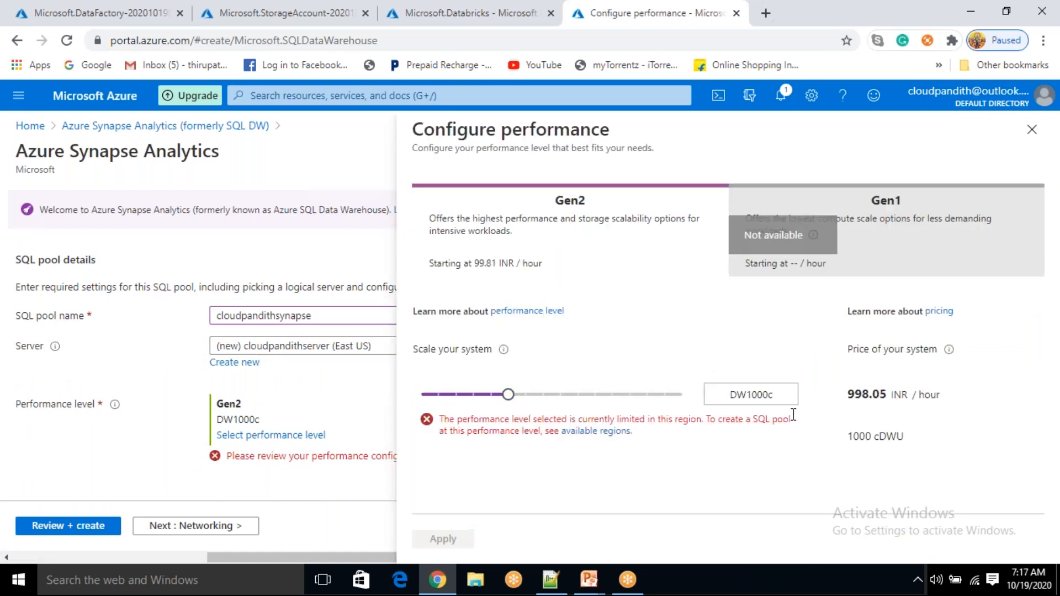
pyautogui.moveTo(839, 396); pyautogui.dragTo(909, 396)
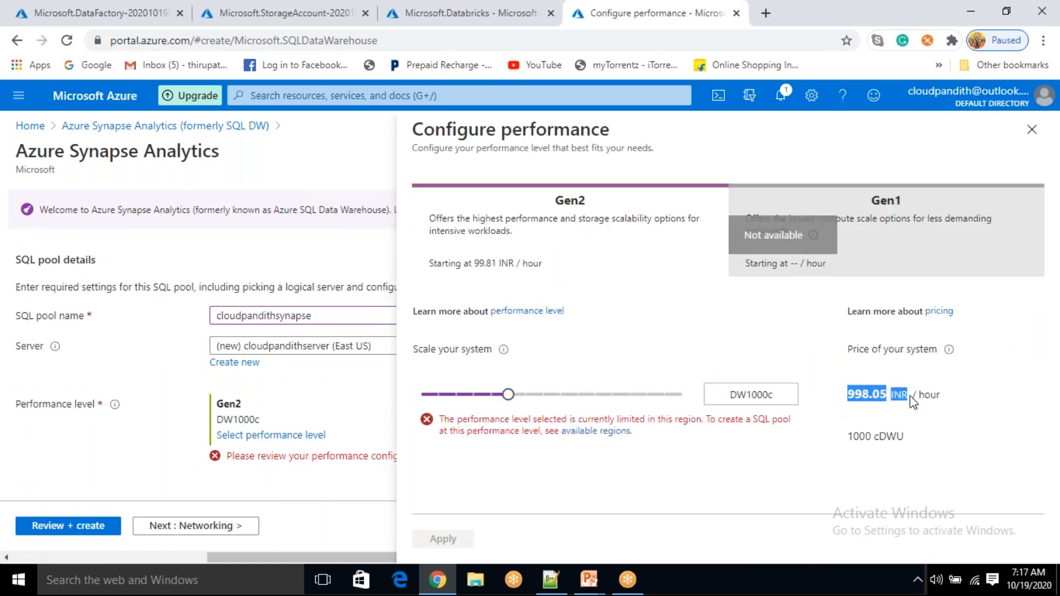
pyautogui.click(954, 440)
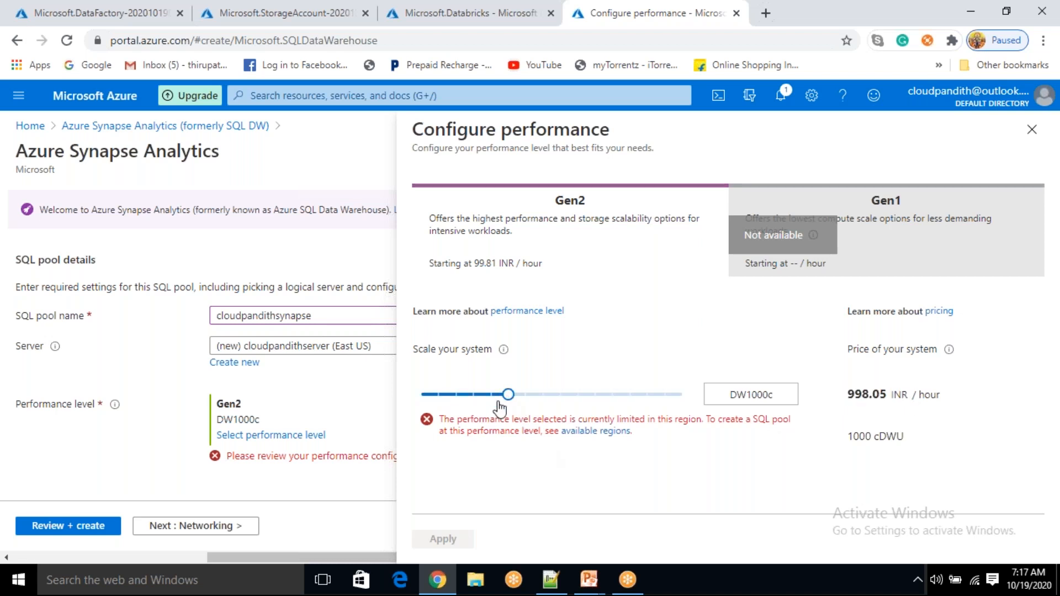
pyautogui.moveTo(504, 396); pyautogui.dragTo(430, 405)
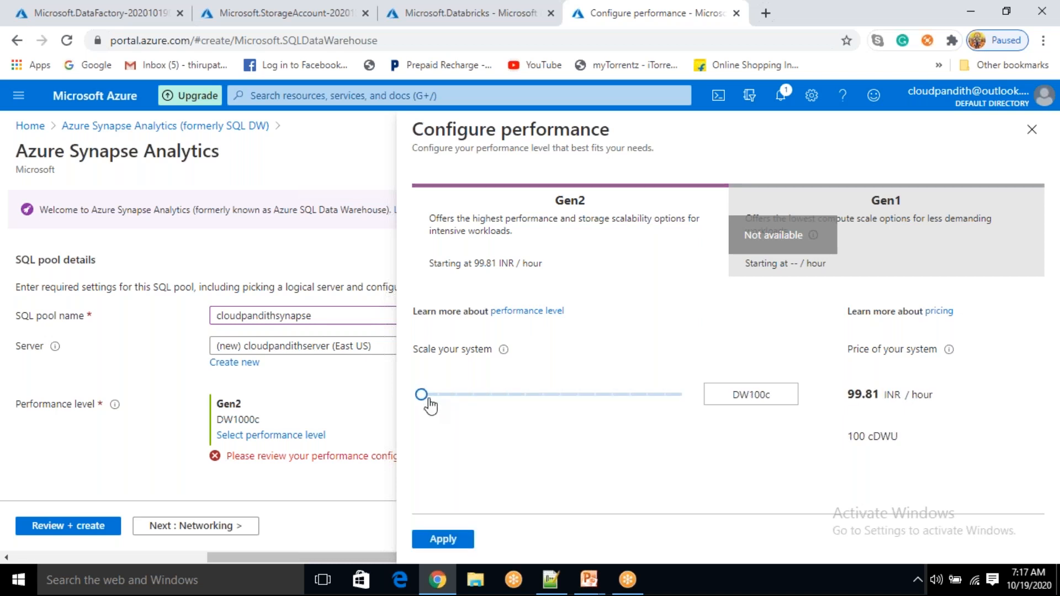
pyautogui.moveTo(759, 399); pyautogui.dragTo(749, 399)
pyautogui.moveTo(843, 396); pyautogui.dragTo(872, 396)
pyautogui.click(441, 538)
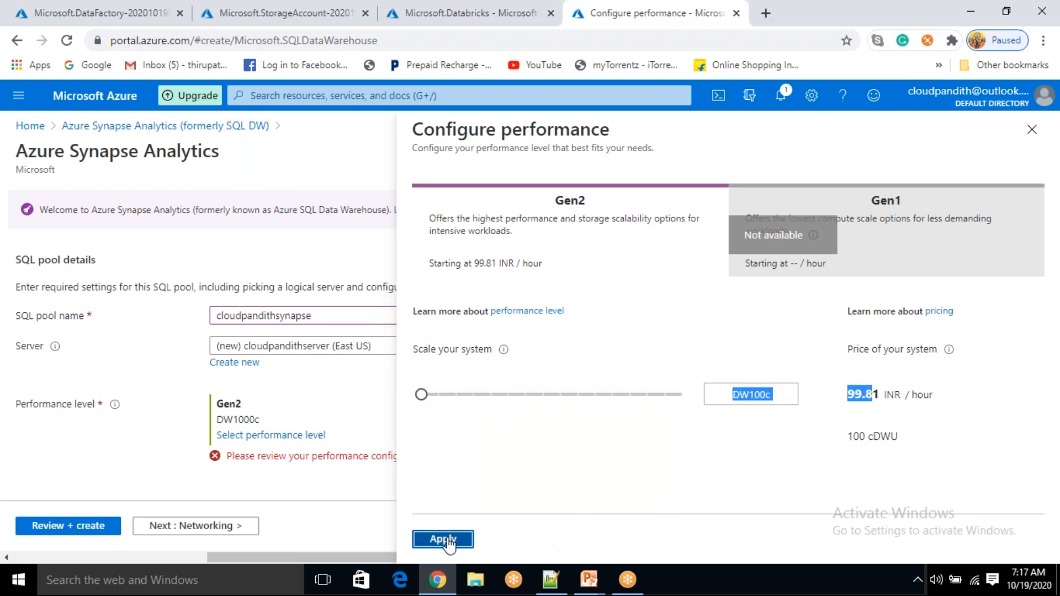
pyautogui.click(186, 527)
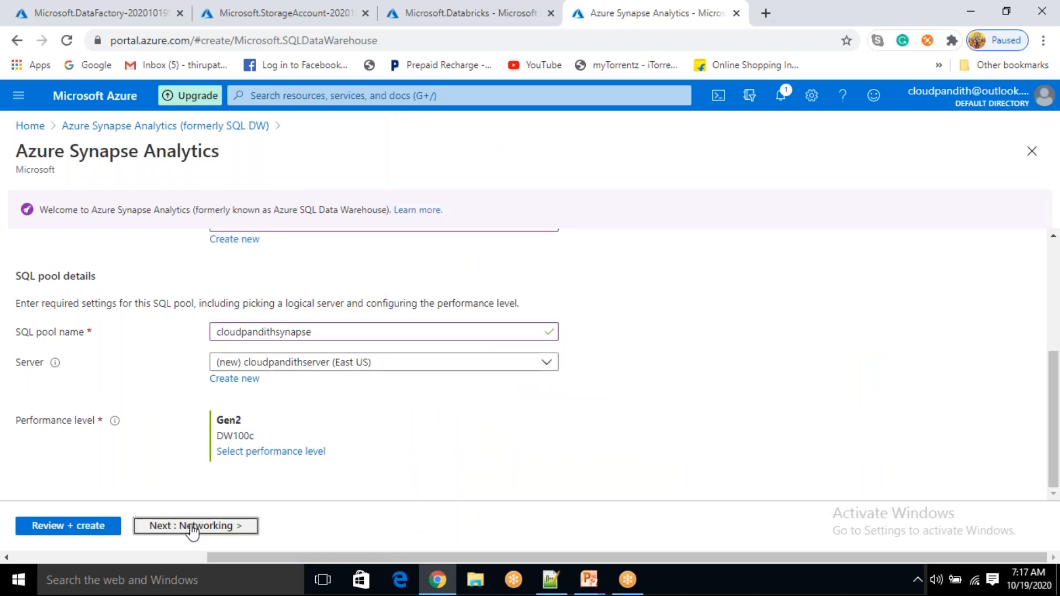
pyautogui.click(307, 526)
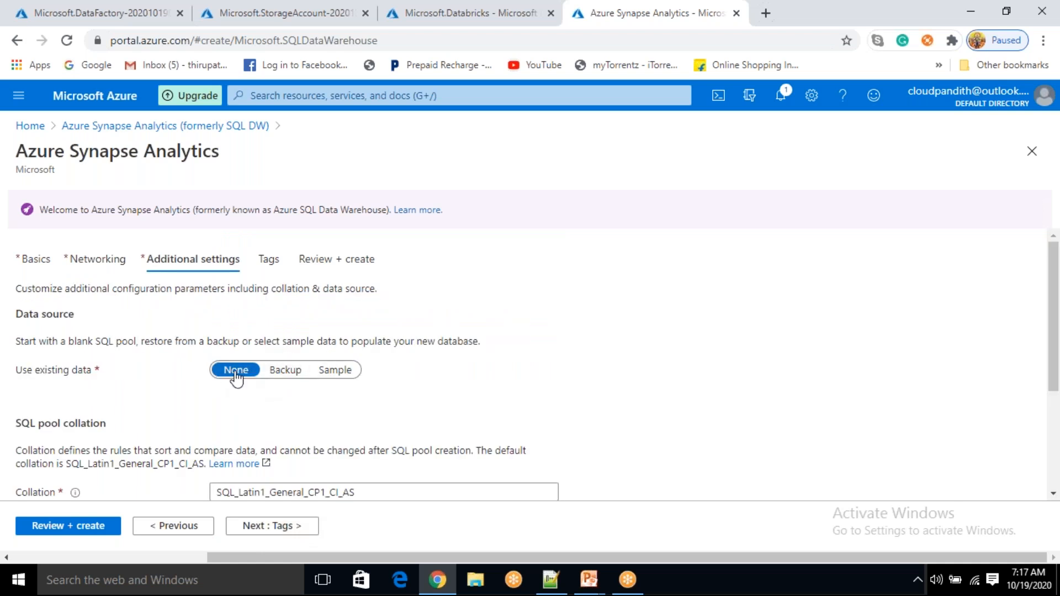
# Leave existing data set to None so the SQL pool starts blank, without AdventureWorksDW sample data
pyautogui.click(338, 371)
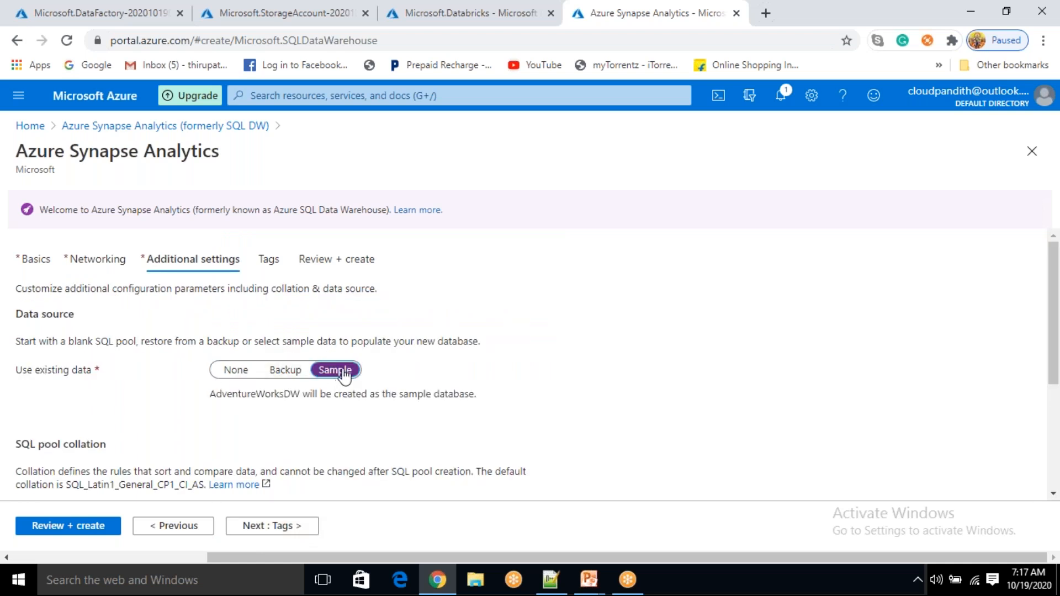
pyautogui.doubleClick(296, 401)
pyautogui.click(296, 402)
pyautogui.click(233, 371)
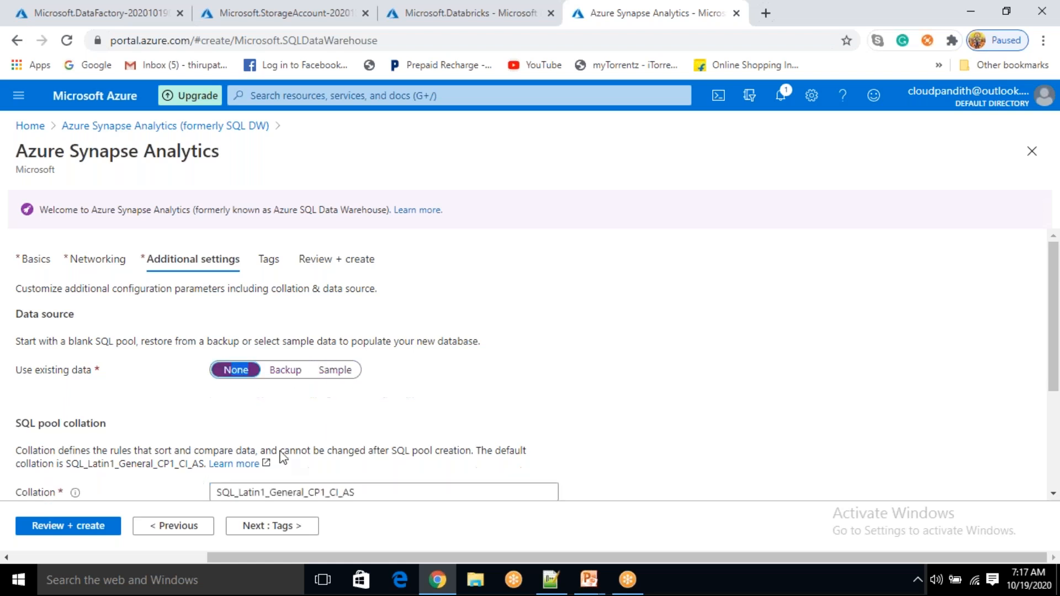
# Skip tags, review the settings and create the SQL pool and its server
pyautogui.click(287, 528)
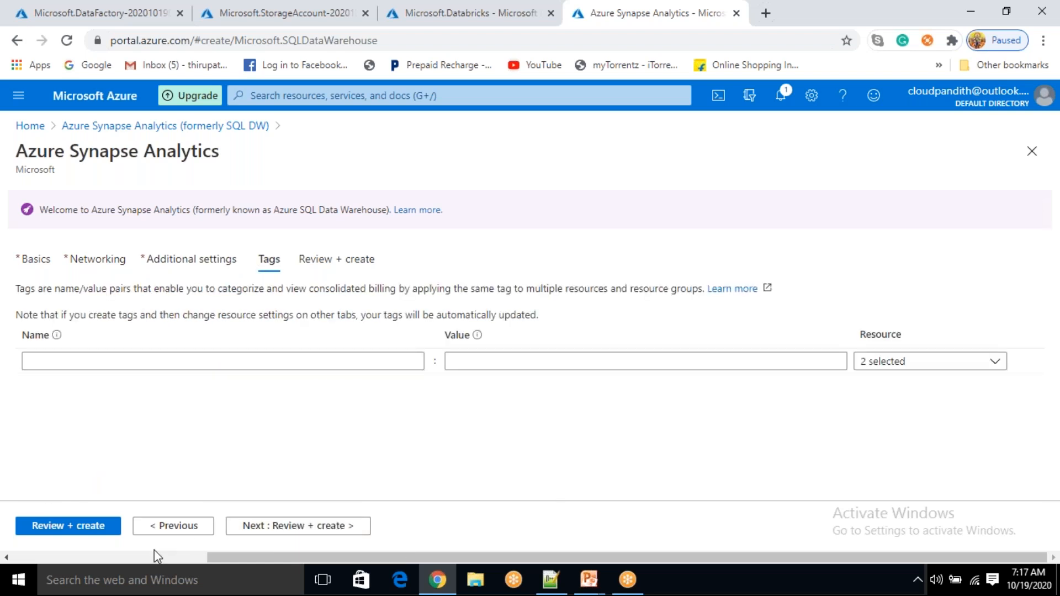
pyautogui.click(88, 530)
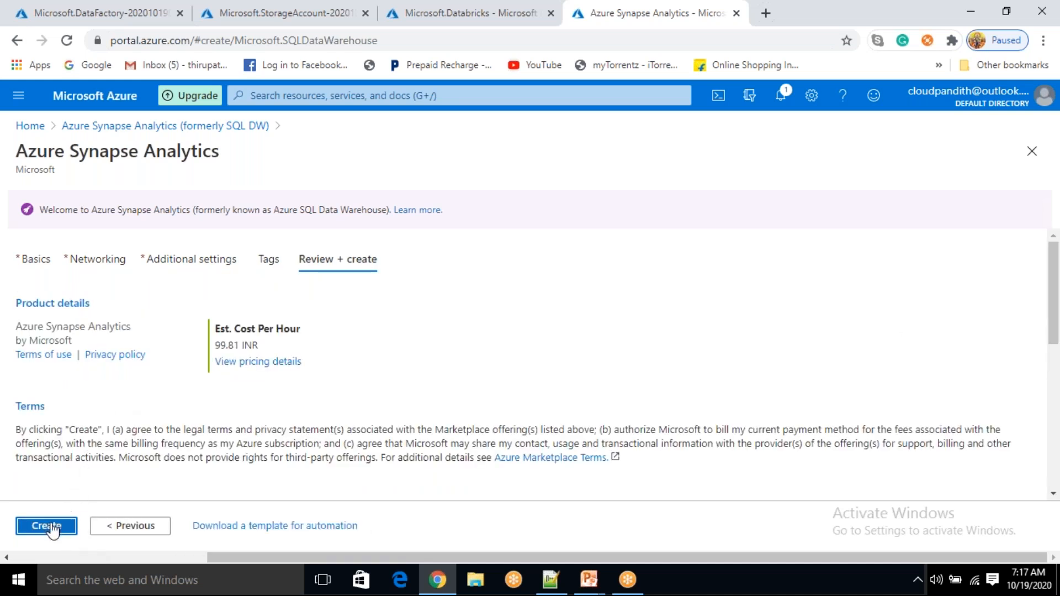
pyautogui.click(49, 528)
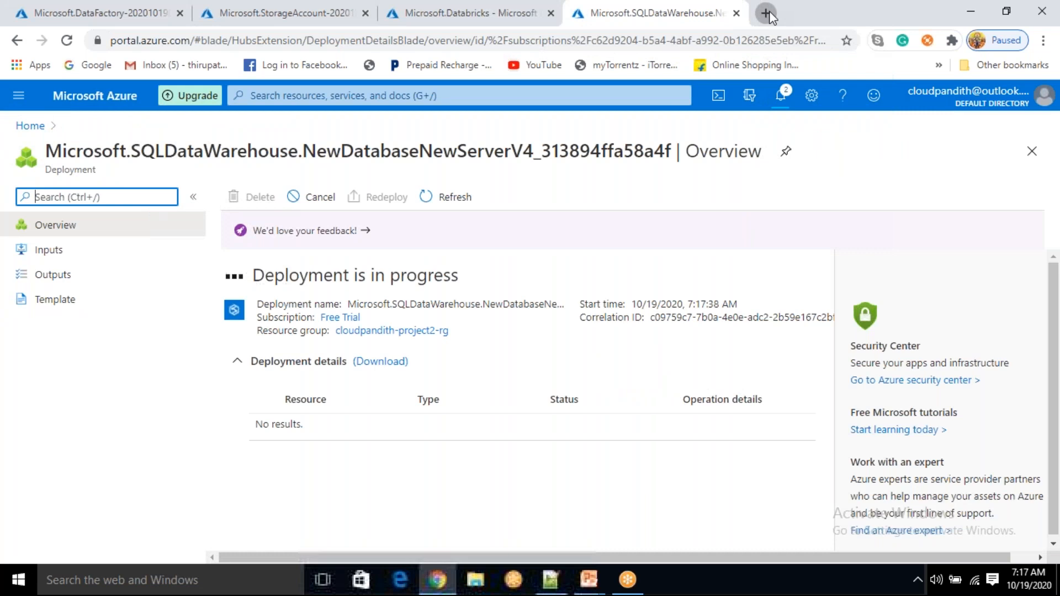
# Search Google in a new tab for 'sample rest api online'
pyautogui.click(765, 13)
pyautogui.write('REST AP')
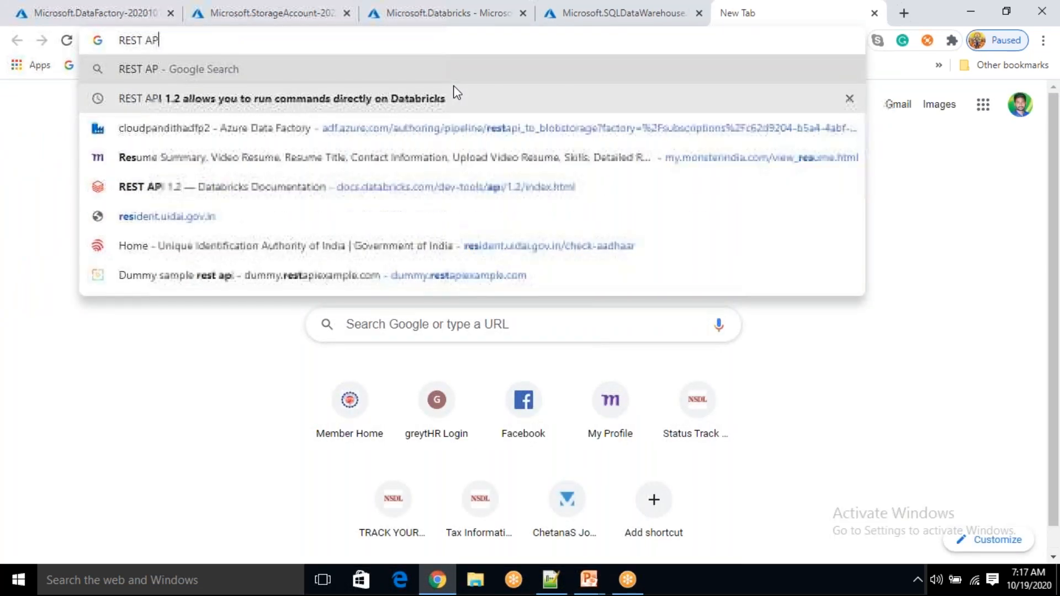
pyautogui.write('I SAMPLE')
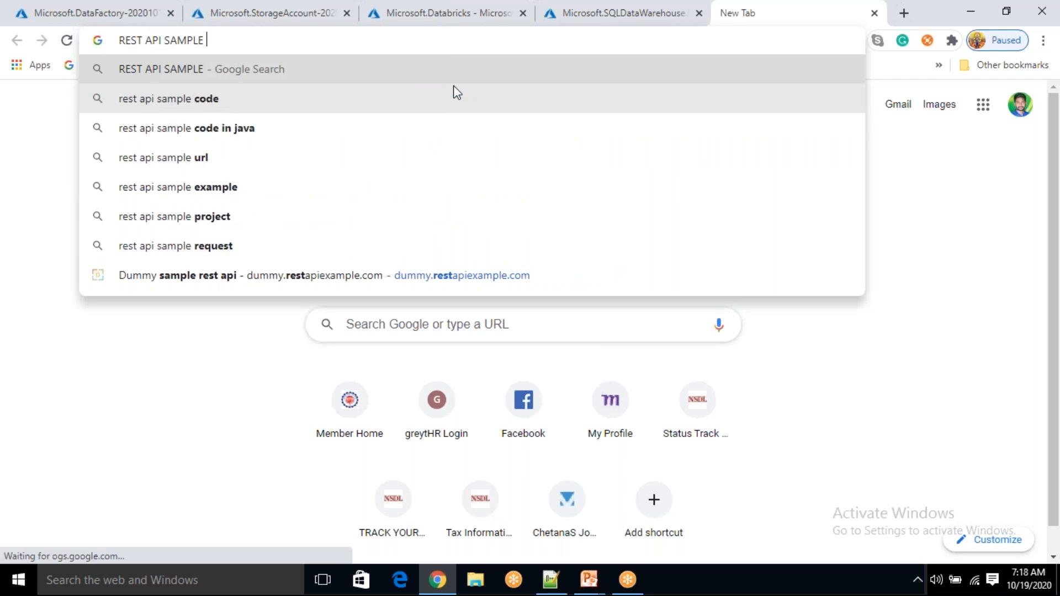
pyautogui.press('BackSpace')
pyautogui.press('BackSpace')
pyautogui.press('BackSpace')
pyautogui.press('BackSpace')
pyautogui.press('BackSpace')
pyautogui.press('BackSpace')
pyautogui.press('BackSpace')
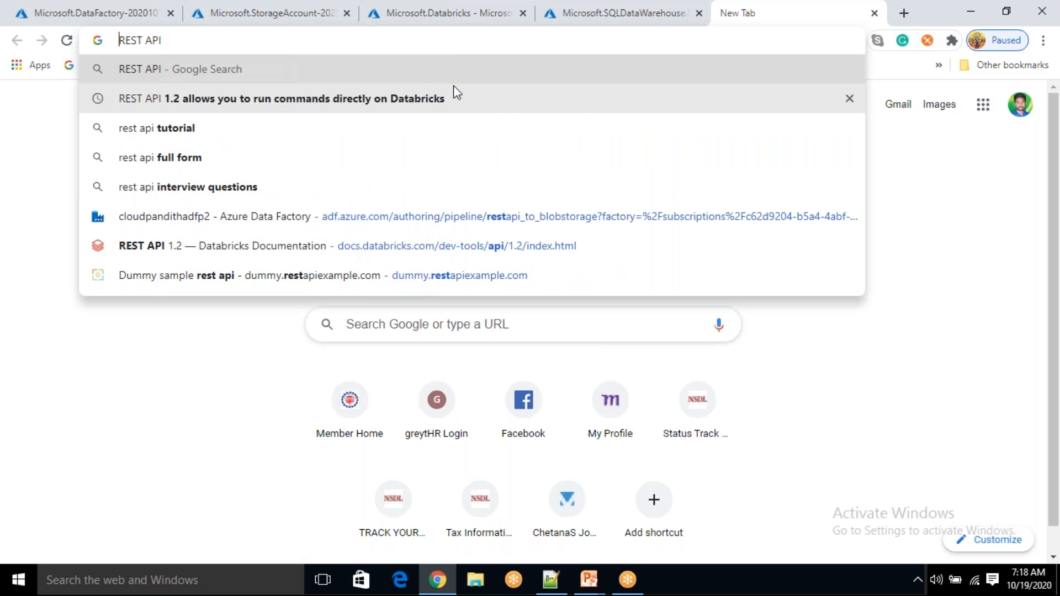
pyautogui.write('SAMPLE ')
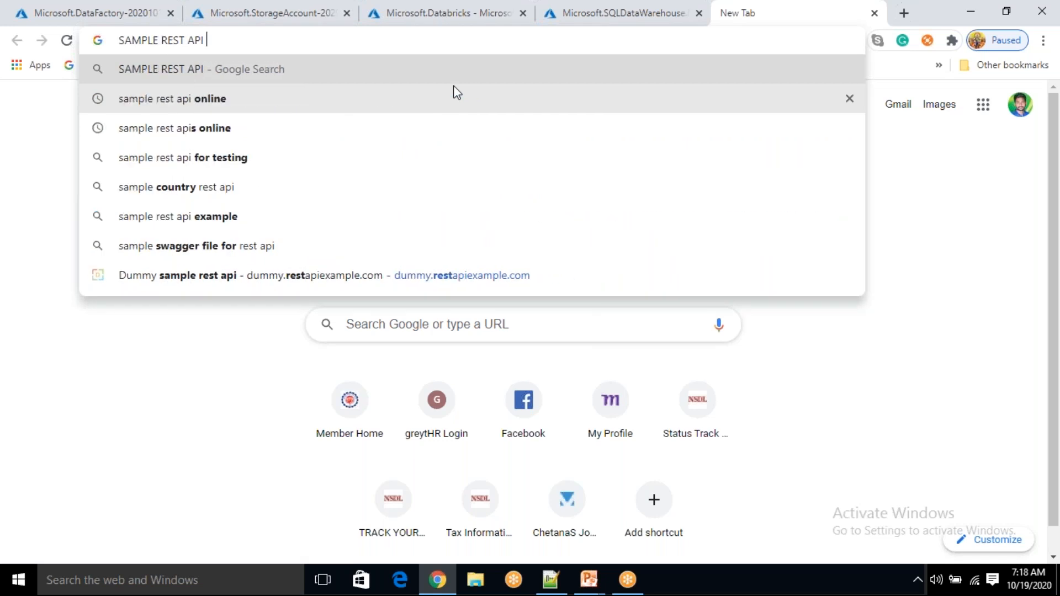
pyautogui.write(' ONLINE')
pyautogui.press('Return')
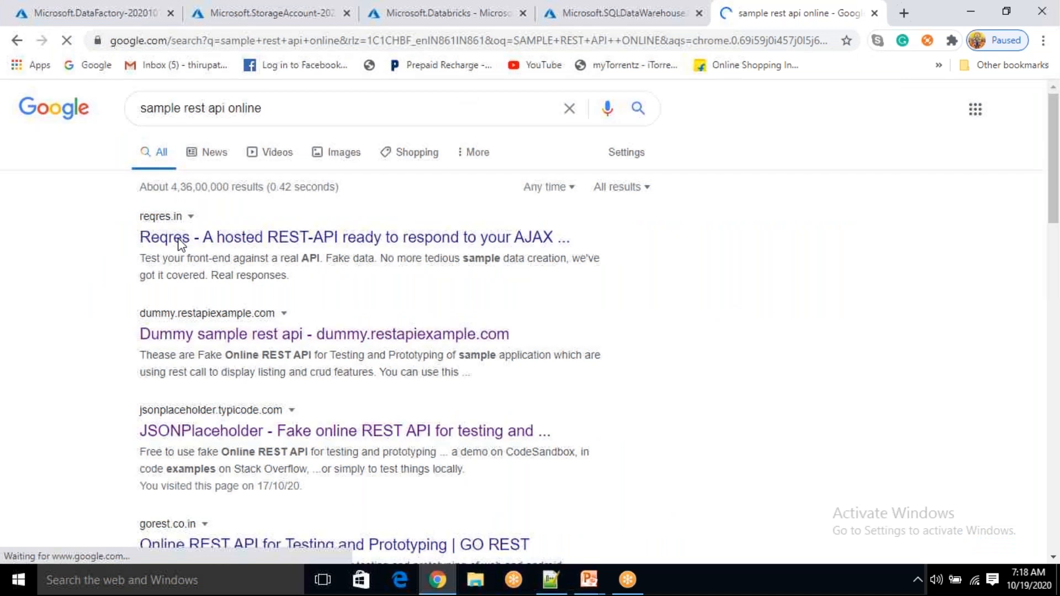
# Scroll the JSONPlaceholder home page to the Routes section and highlight the first GET route
pyautogui.scroll(-3, 171, 284)
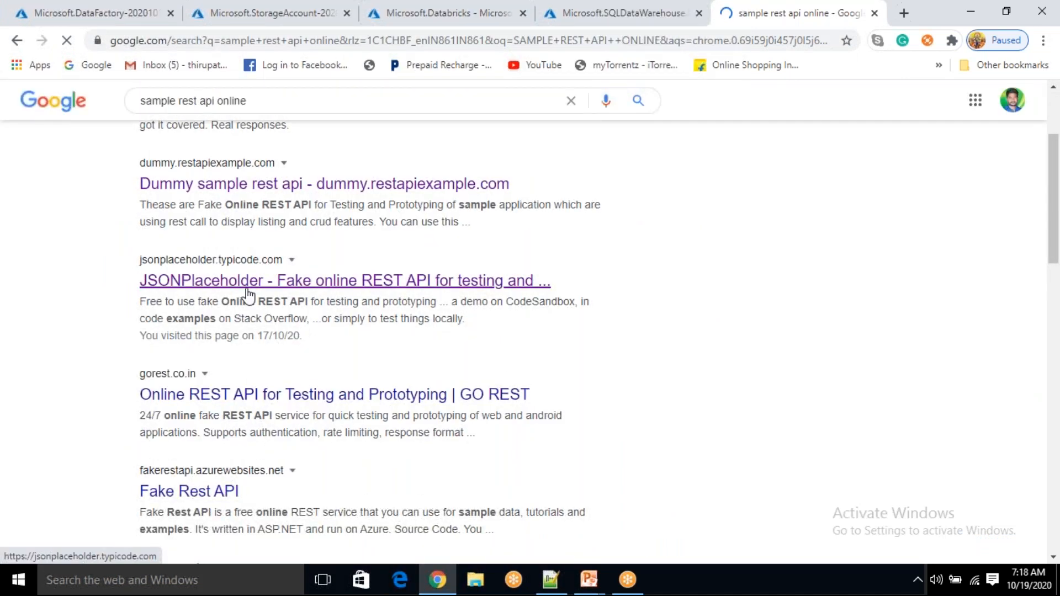
pyautogui.scroll(-4, 215, 266)
pyautogui.scroll(-15, 219, 267)
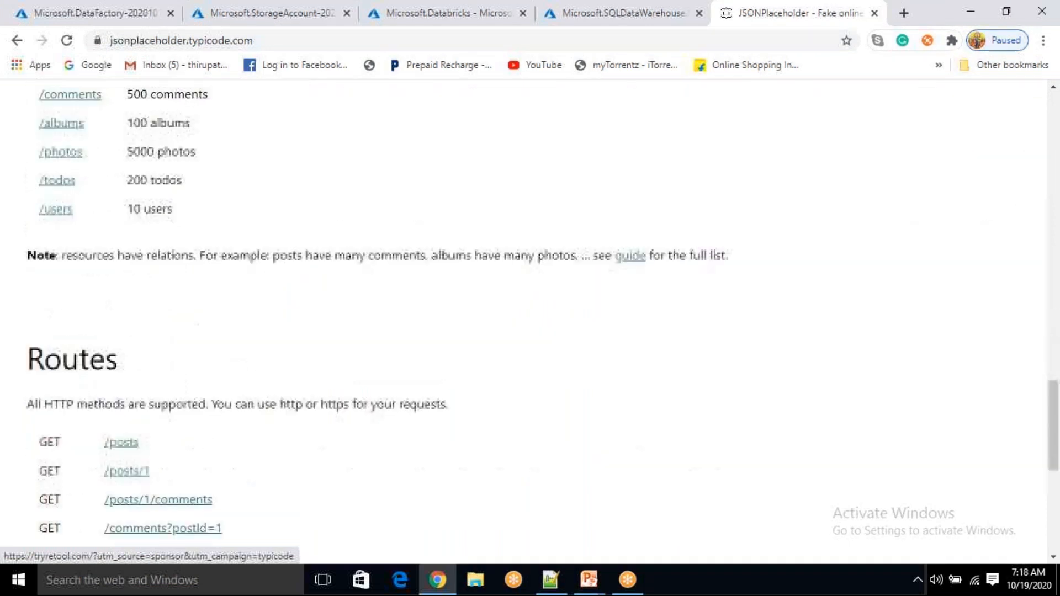
pyautogui.scroll(-8, 219, 268)
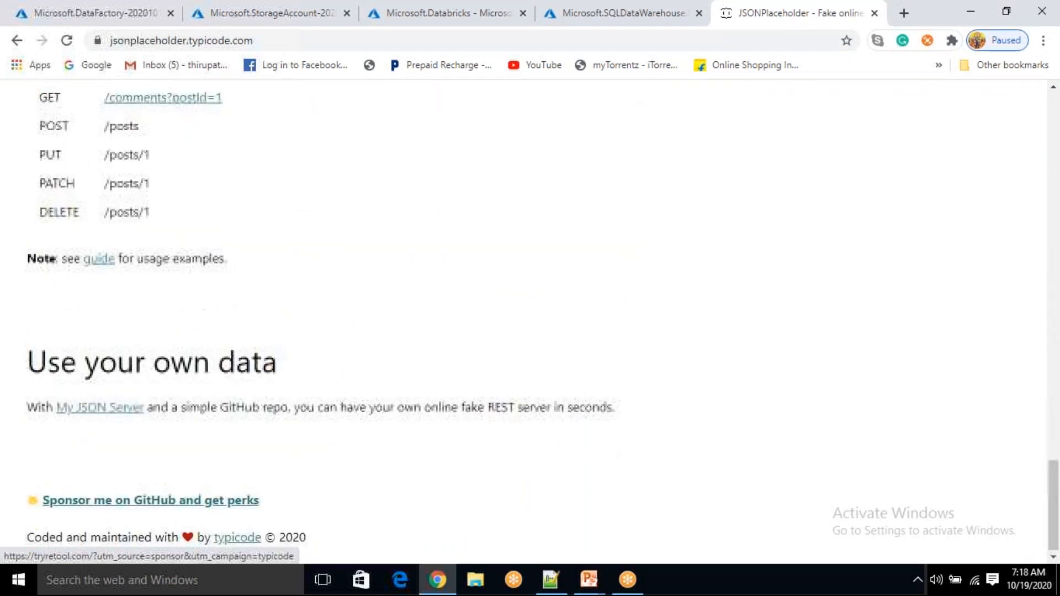
pyautogui.scroll(6, 220, 267)
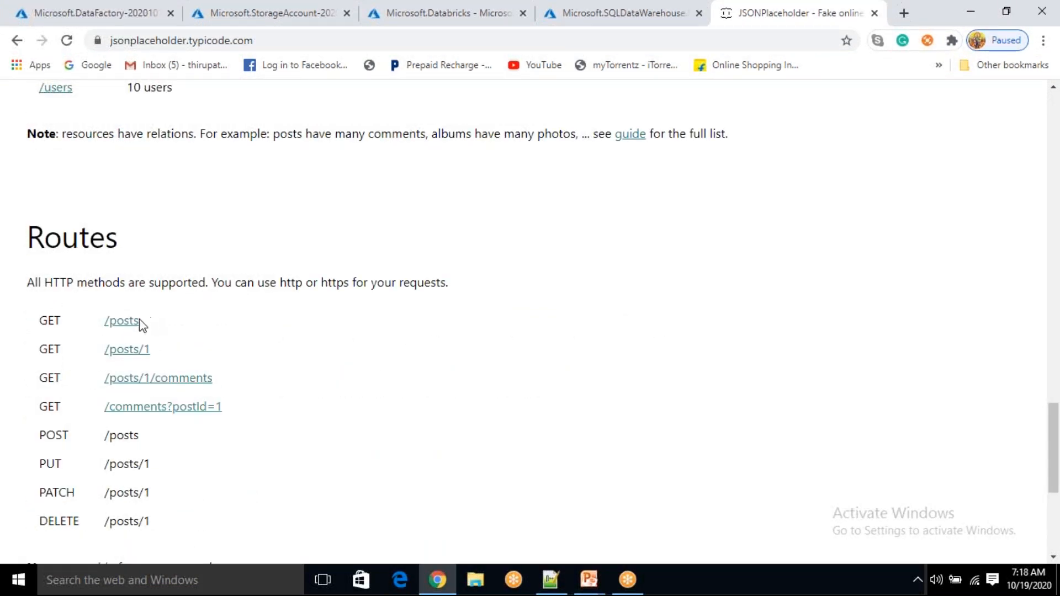
pyautogui.click(193, 316)
pyautogui.moveTo(61, 320); pyautogui.dragTo(32, 326)
# Open the /posts route and look over its JSON list of sample posts
pyautogui.click(210, 323)
pyautogui.click(126, 326)
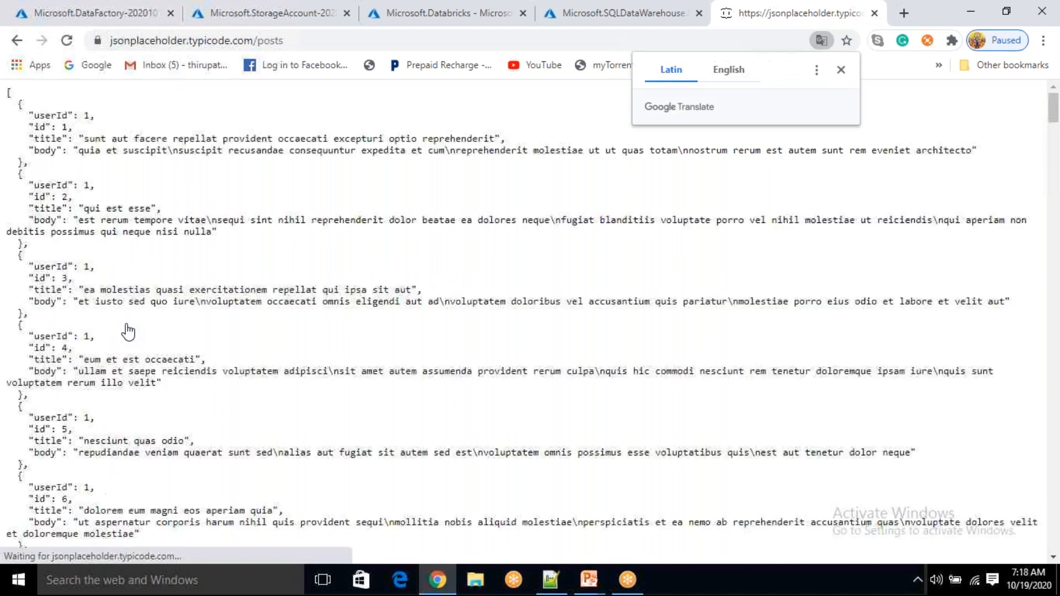
pyautogui.click(301, 42)
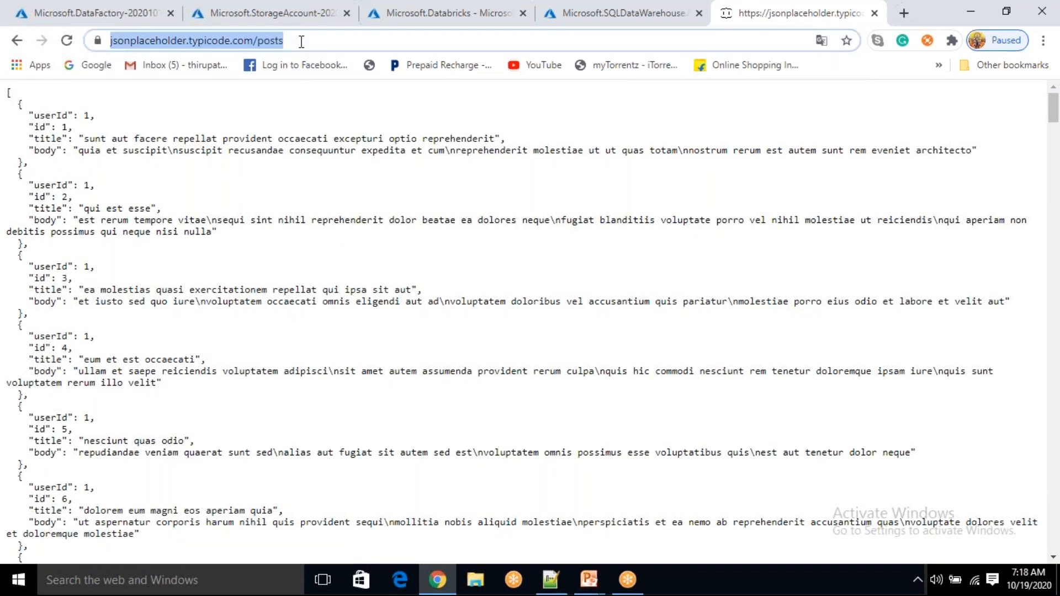
pyautogui.moveTo(36, 141); pyautogui.dragTo(86, 279)
pyautogui.click(503, 145)
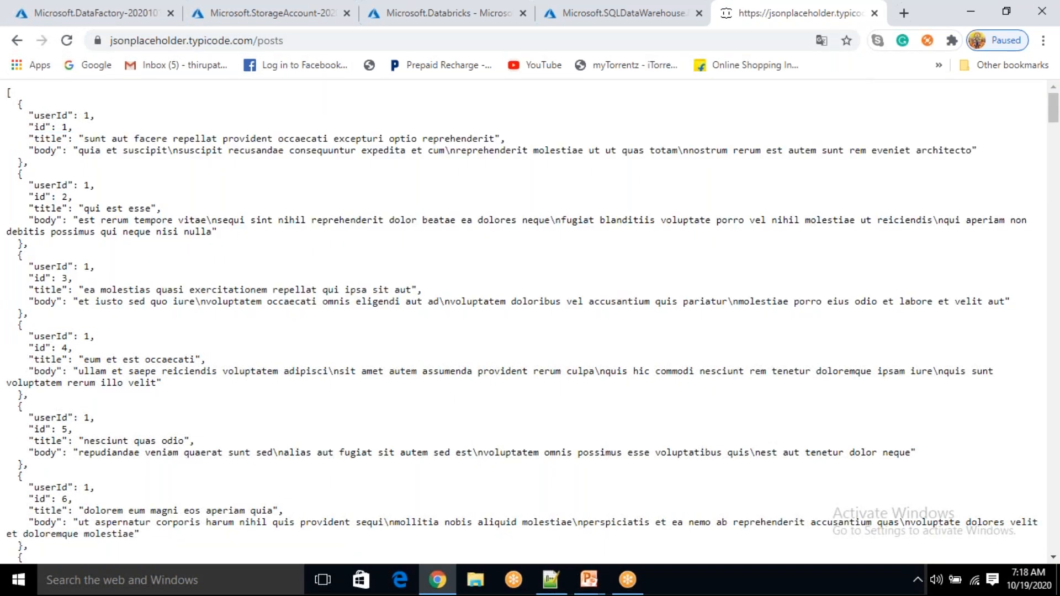
pyautogui.moveTo(45, 151); pyautogui.dragTo(309, 429)
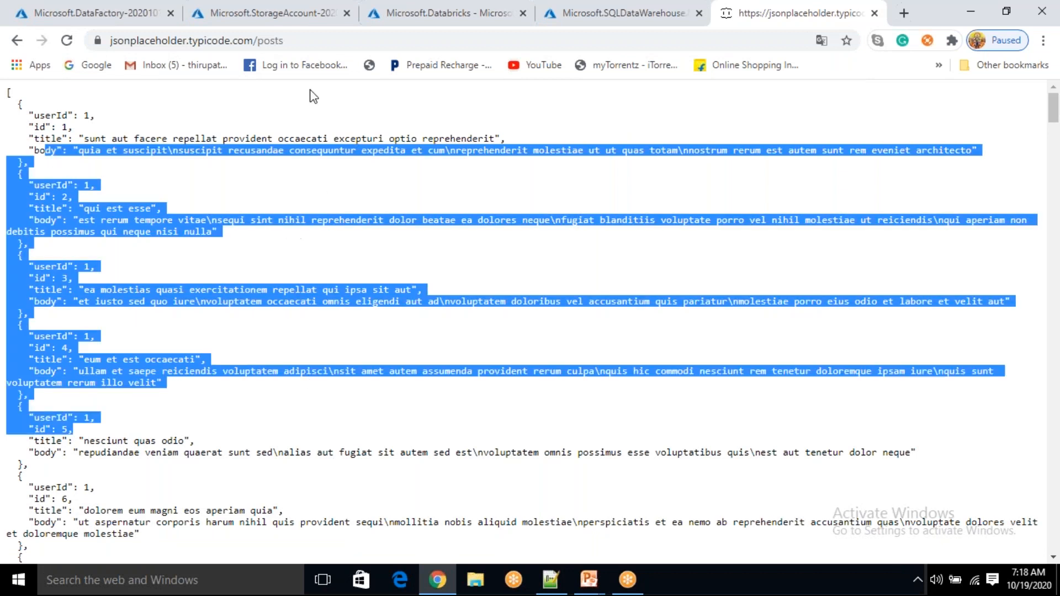
pyautogui.click(329, 39)
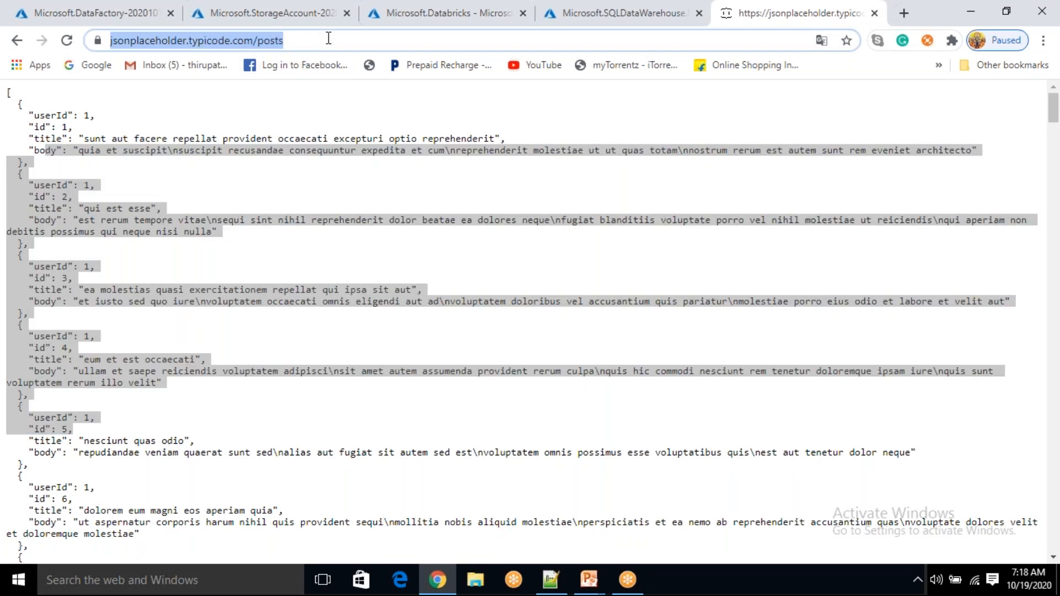
pyautogui.click(256, 195)
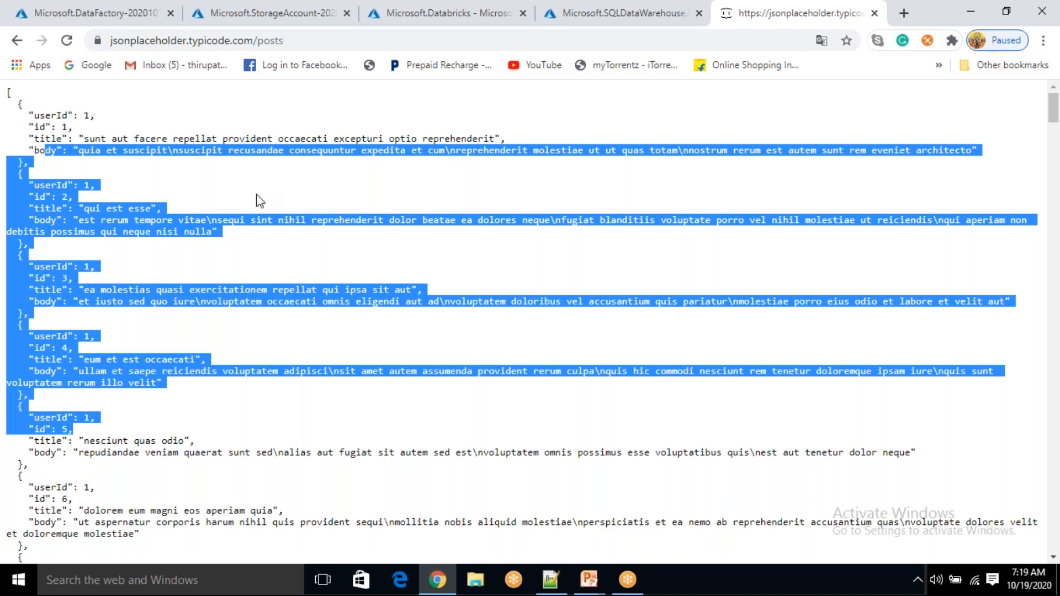
# Select the /posts page URL, then open the newly deployed storage account cloudpandithstoragev2
pyautogui.click(305, 41)
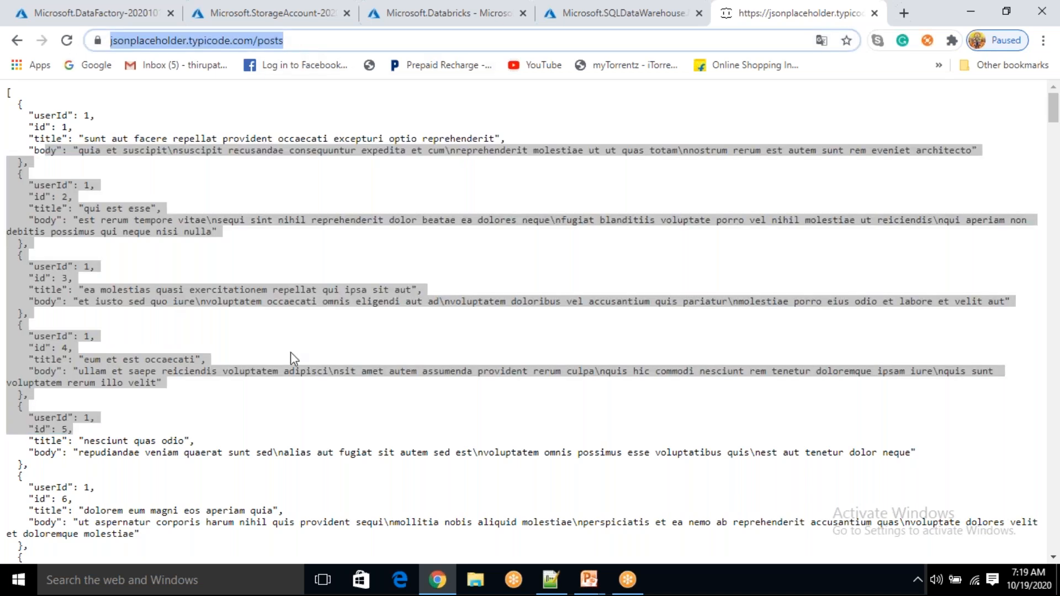
pyautogui.click(247, 278)
pyautogui.moveTo(133, 144); pyautogui.dragTo(346, 457)
pyautogui.click(317, 204)
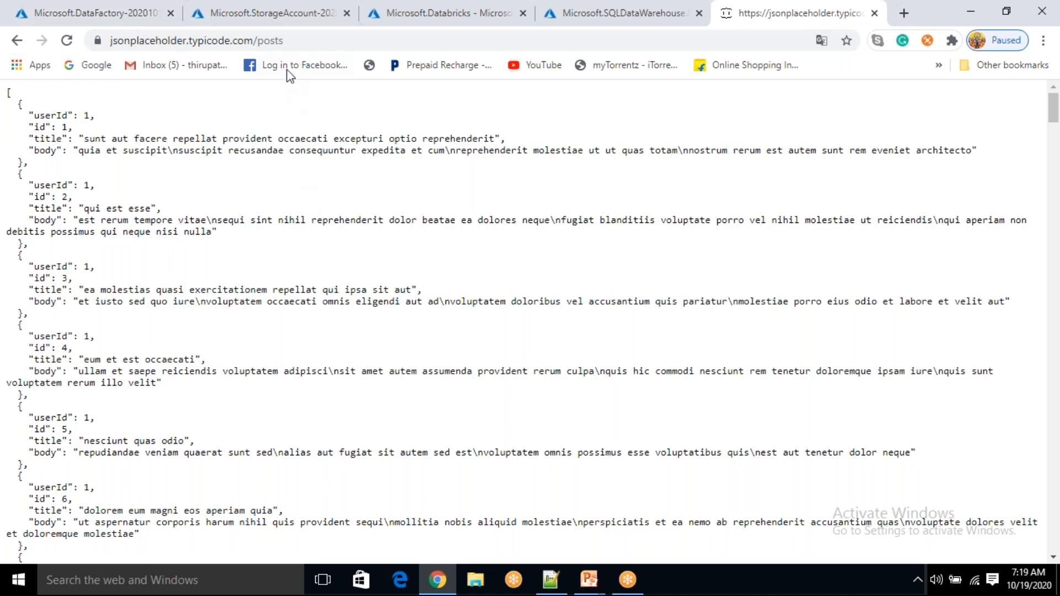
pyautogui.moveTo(288, 40); pyautogui.dragTo(111, 52)
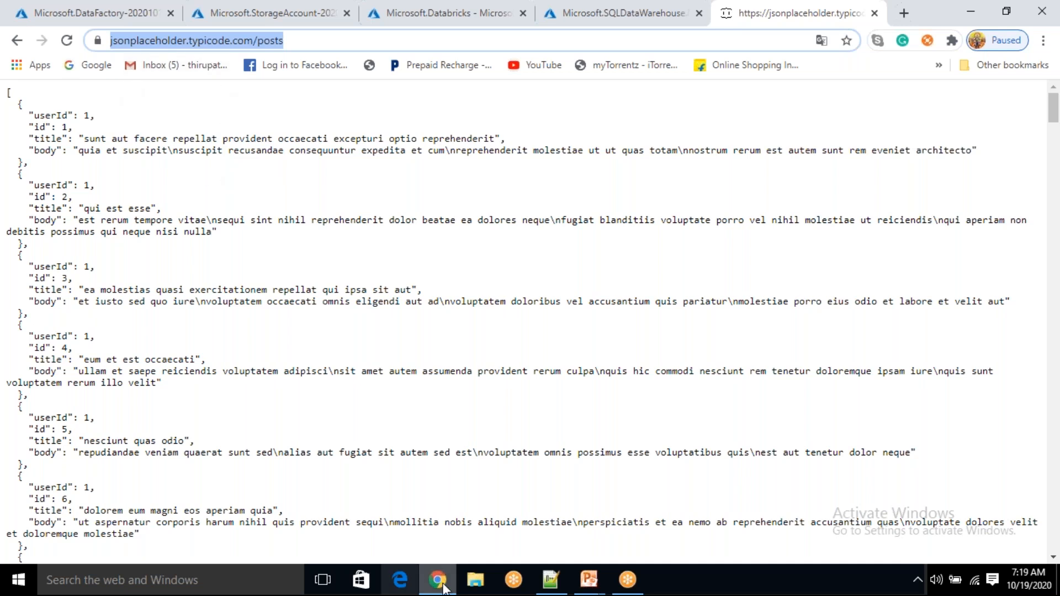
pyautogui.click(243, 12)
pyautogui.click(305, 422)
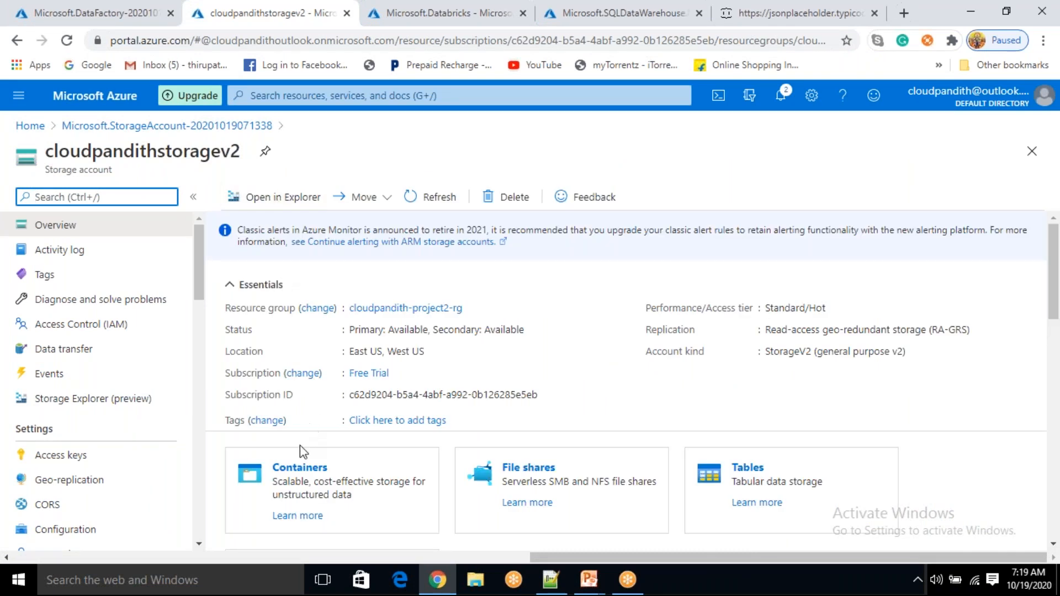
# Add a private container named 'global' to cloudpandithstoragev2 and open it
pyautogui.click(298, 469)
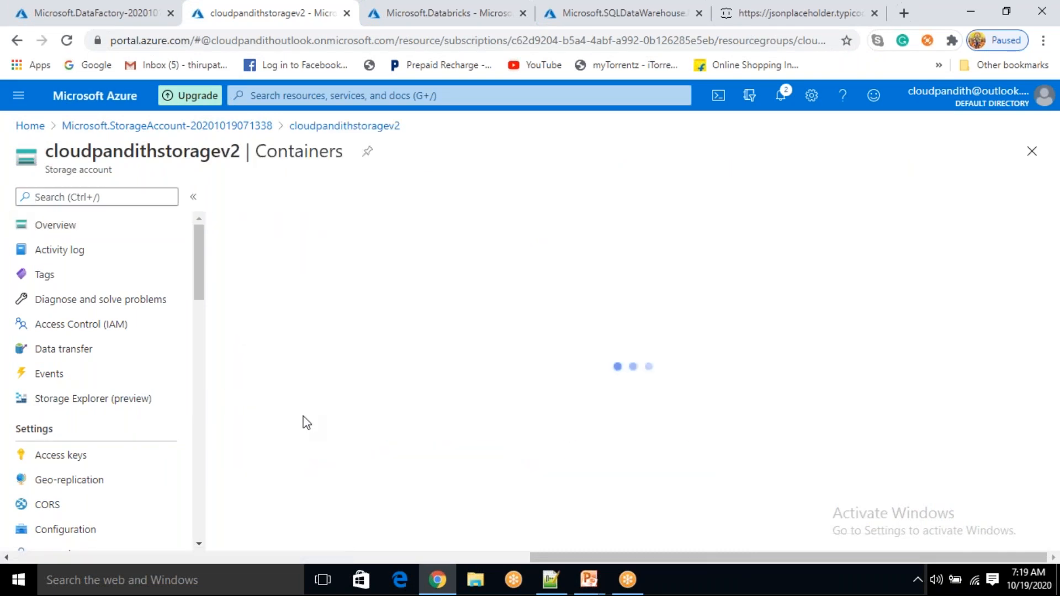
pyautogui.click(260, 197)
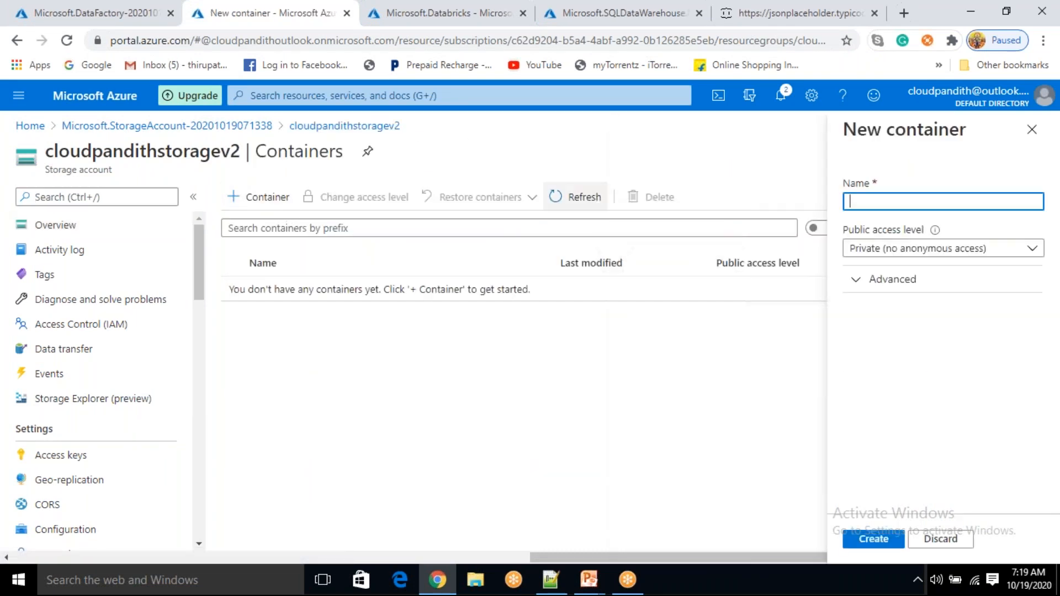
pyautogui.click(788, 65)
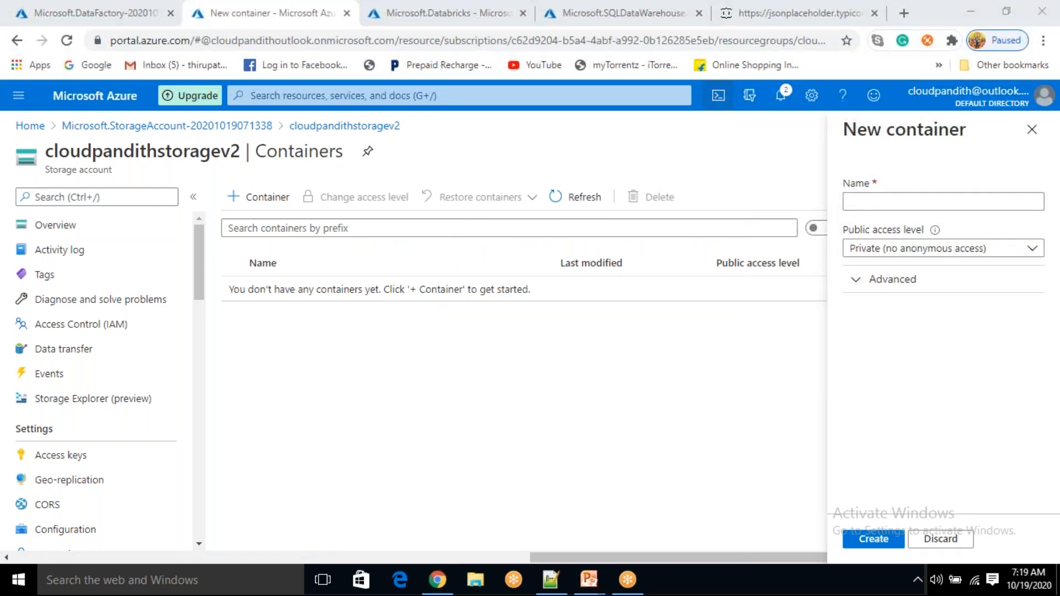
pyautogui.click(885, 203)
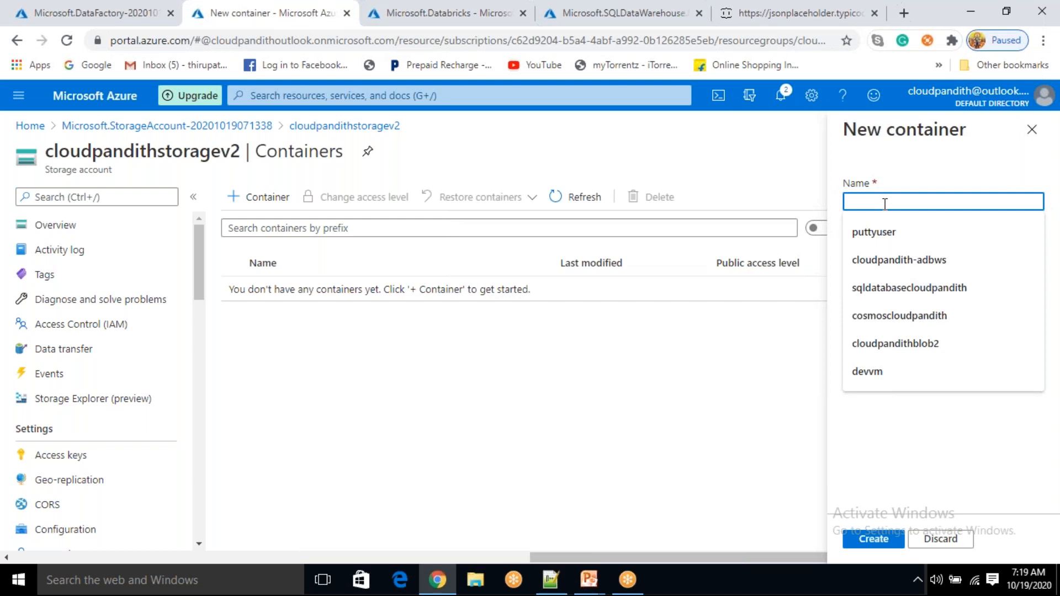
pyautogui.write('GLOBAL')
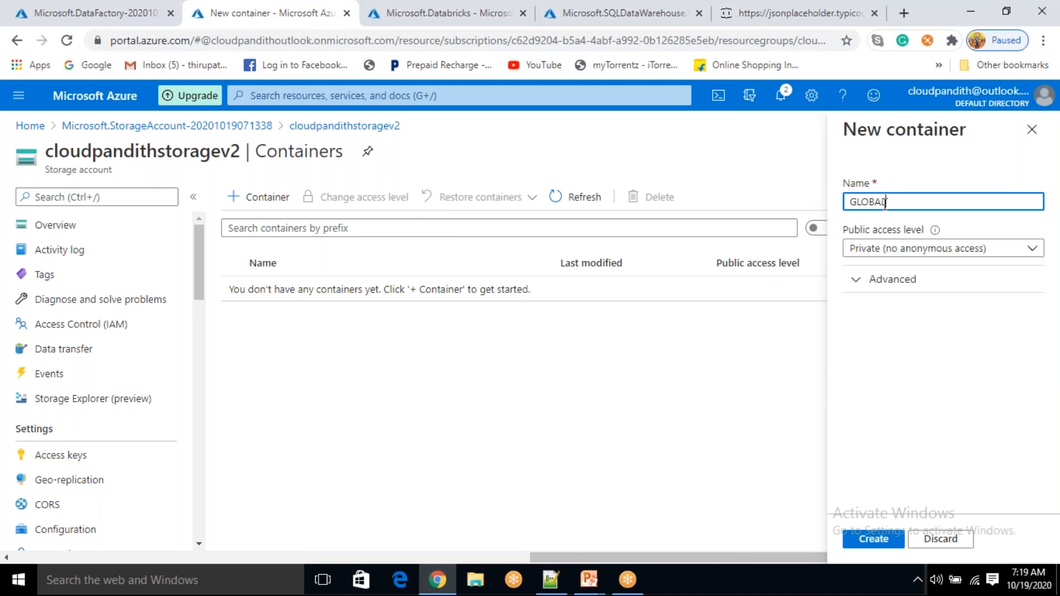
pyautogui.hotkey('ctrl', 'a')
pyautogui.press('BackSpace')
pyautogui.write('g')
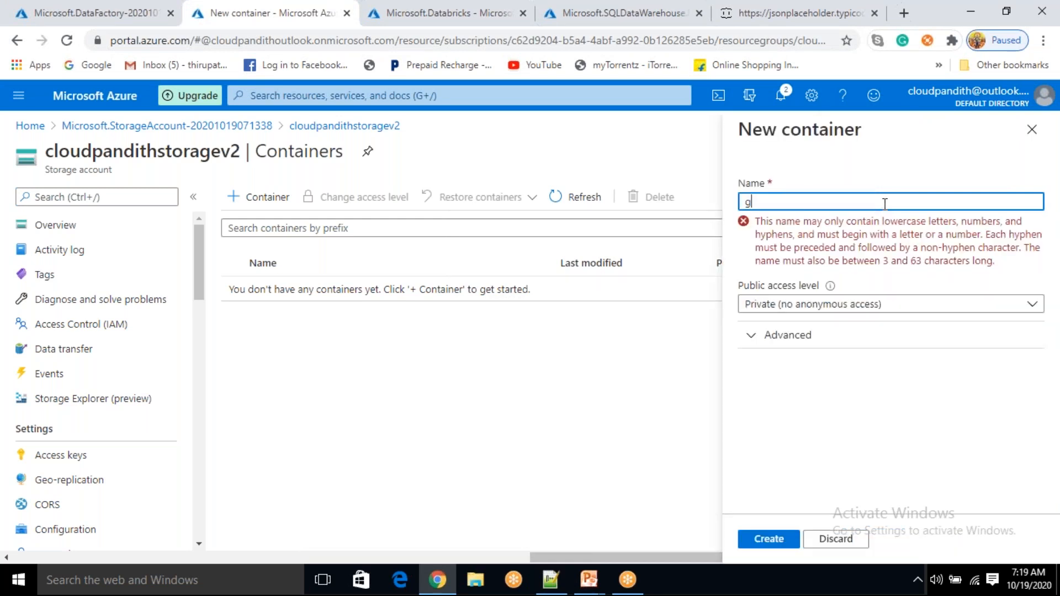
pyautogui.write('lobal')
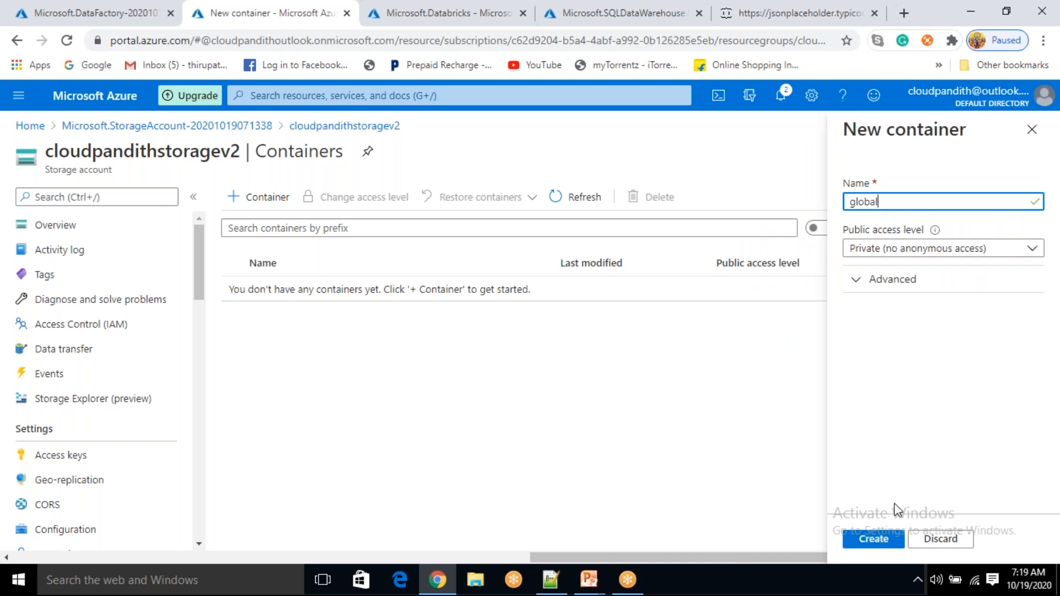
pyautogui.click(872, 539)
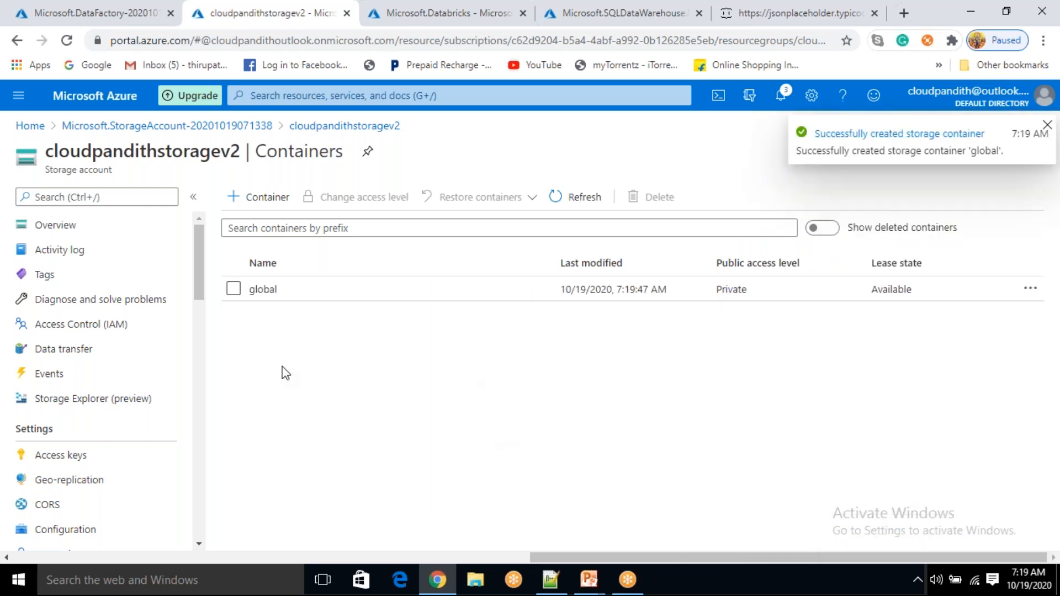
pyautogui.click(271, 290)
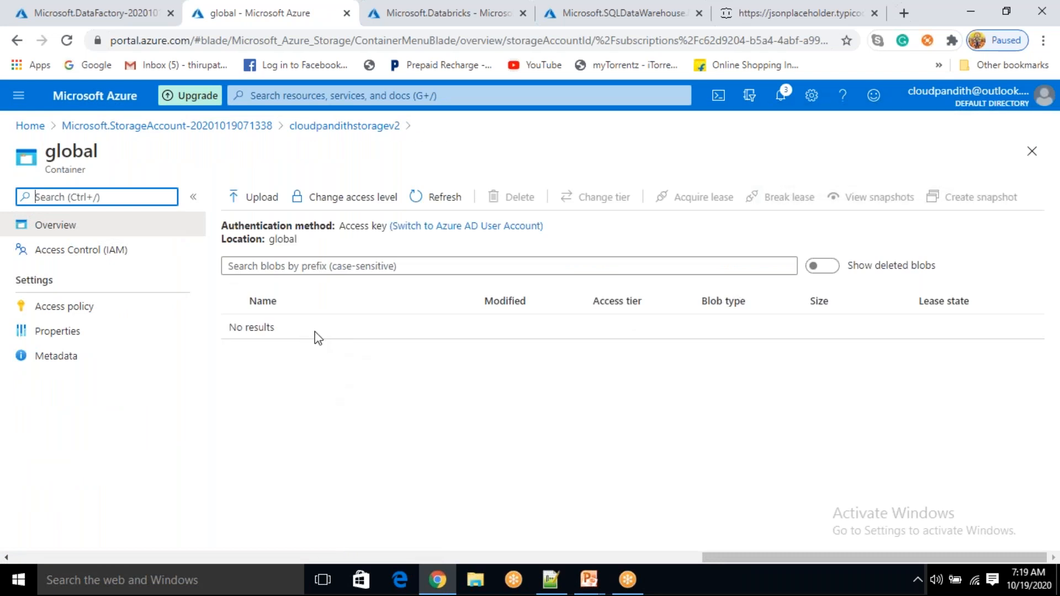
# In Notepad++, note 'container' on line 1 and 'global ----- input' on line 3
pyautogui.click(552, 577)
pyautogui.write('global')
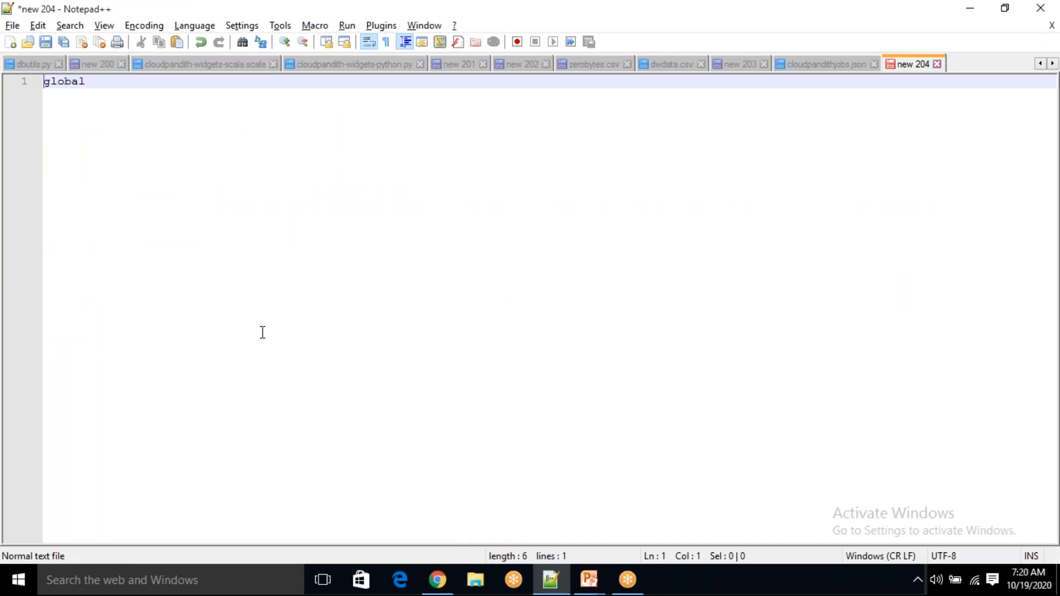
pyautogui.press('Return')
pyautogui.press('Return')
pyautogui.press('Up')
pyautogui.press('Up')
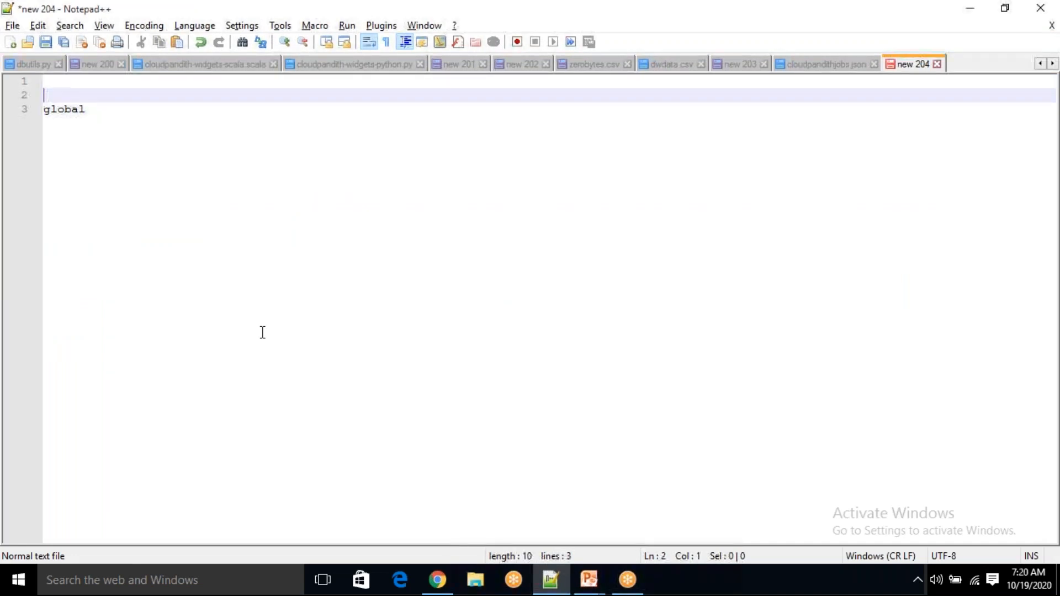
pyautogui.write('container')
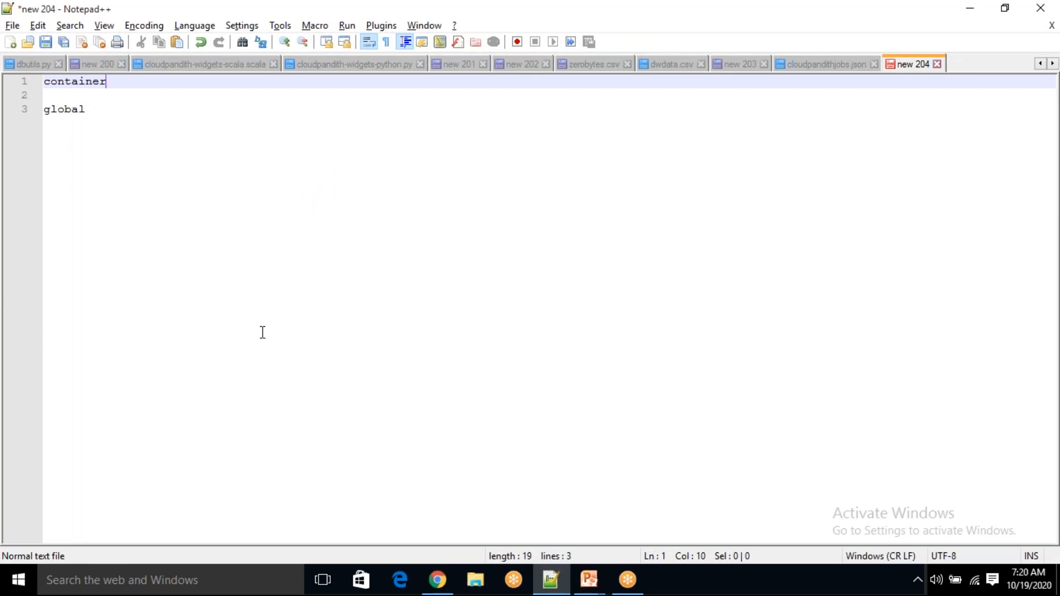
pyautogui.press('Down')
pyautogui.press('Down')
pyautogui.write('----- i')
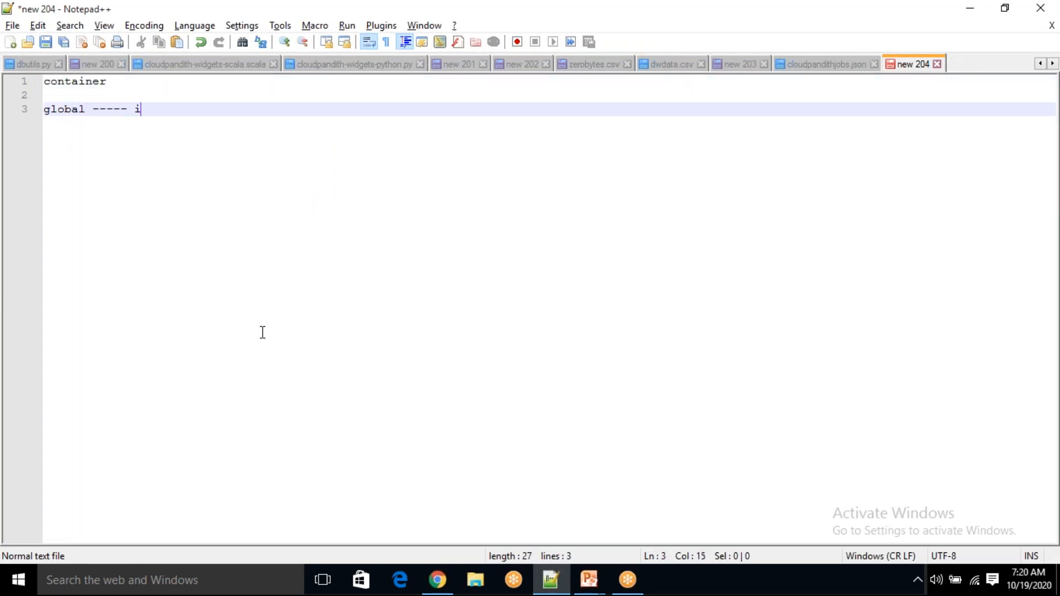
pyautogui.write('nput')
pyautogui.press('Return')
pyautogui.press('Tab')
pyautogui.press('Tab')
pyautogui.press('Tab')
pyautogui.press('Tab')
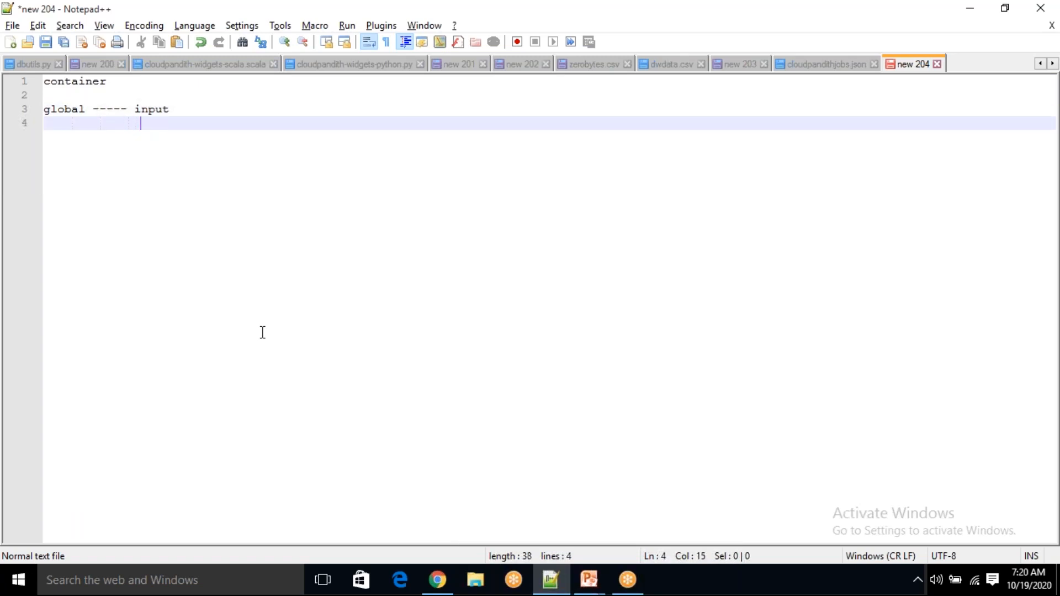
pyautogui.press('BackSpace')
pyautogui.write('output')
pyautogui.hotkey('ctrl', 'BackSpace')
# Add the heading 'folder' after 'container' on line 1
pyautogui.doubleClick(64, 106)
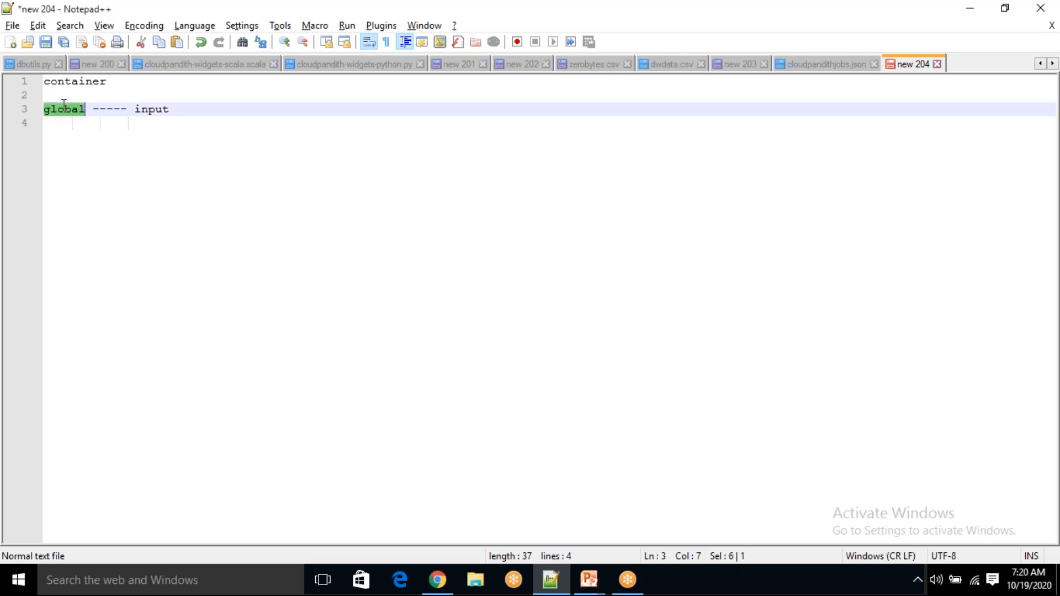
pyautogui.click(149, 84)
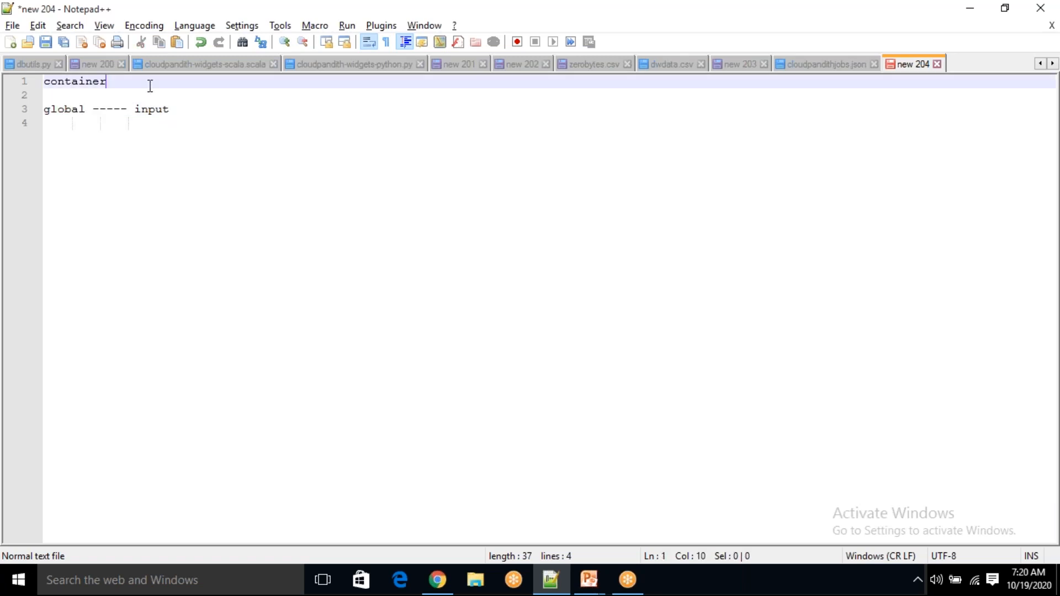
pyautogui.write('folder')
# Complete line 3 as 'global ----- input/ {csv format files}'
pyautogui.click(147, 114)
pyautogui.doubleClick(151, 110)
pyautogui.click(209, 111)
pyautogui.doubleClick(145, 111)
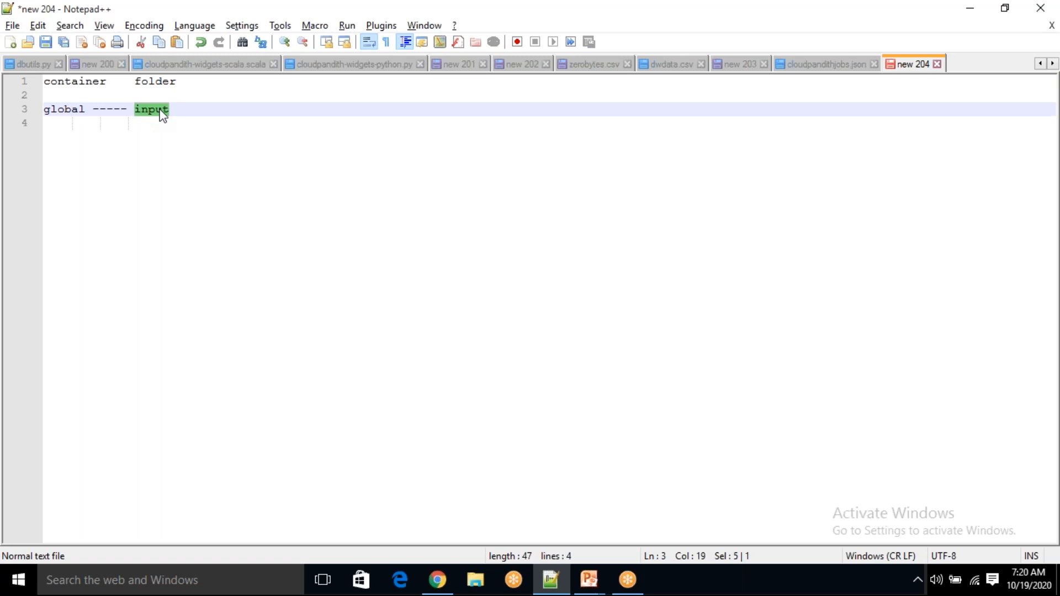
pyautogui.click(181, 109)
pyautogui.write('/rest api')
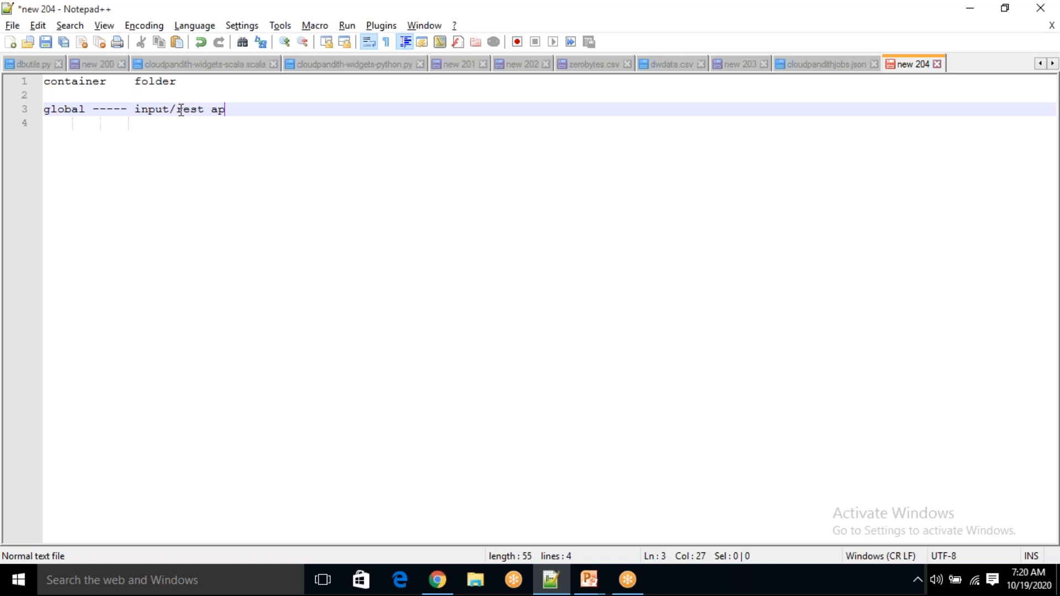
pyautogui.press('BackSpace')
pyautogui.press('BackSpace')
pyautogui.press('BackSpace')
pyautogui.press('BackSpace')
pyautogui.press('BackSpace')
pyautogui.press('BackSpace')
pyautogui.press('BackSpace')
pyautogui.press('BackSpace')
pyautogui.write('sourcedata.csv')
pyautogui.press('BackSpace')
pyautogui.press('BackSpace')
pyautogui.press('BackSpace')
pyautogui.press('BackSpace')
pyautogui.press('BackSpace')
pyautogui.press('BackSpace')
pyautogui.press('BackSpace')
pyautogui.press('BackSpace')
pyautogui.press('BackSpace')
pyautogui.press('BackSpace')
pyautogui.press('BackSpace')
pyautogui.press('BackSpace')
pyautogui.press('BackSpace')
pyautogui.press('BackSpace')
pyautogui.write('{}')
pyautogui.write('csv forma')
pyautogui.write('t fiole')
pyautogui.press('BackSpace')
pyautogui.press('BackSpace')
pyautogui.press('BackSpace')
pyautogui.write('les')
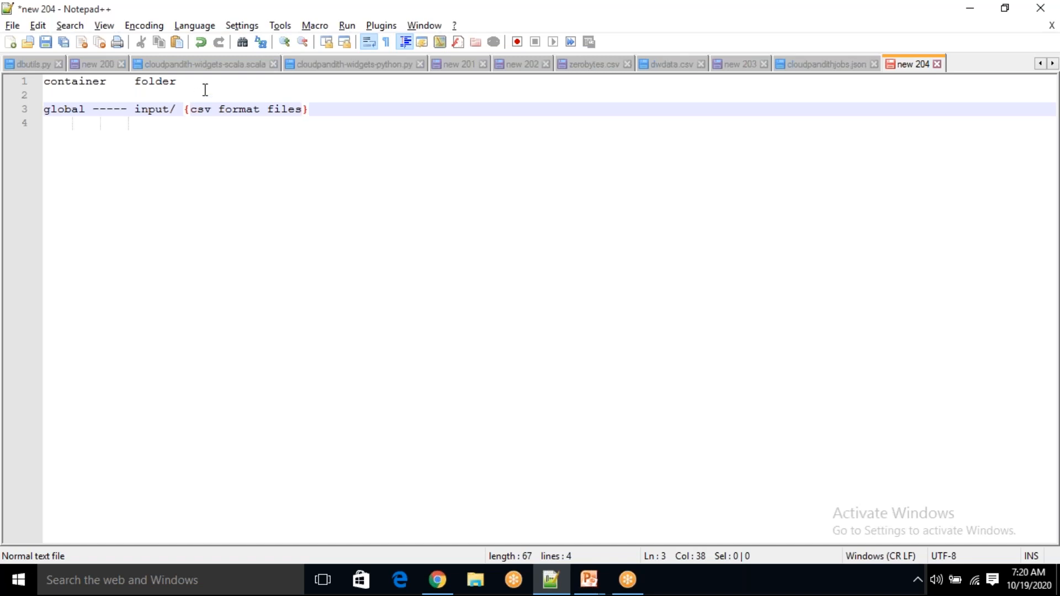
# Confirm the global container is still empty, then open data factory cloudpandithadfv2 from its deployment
pyautogui.click(438, 585)
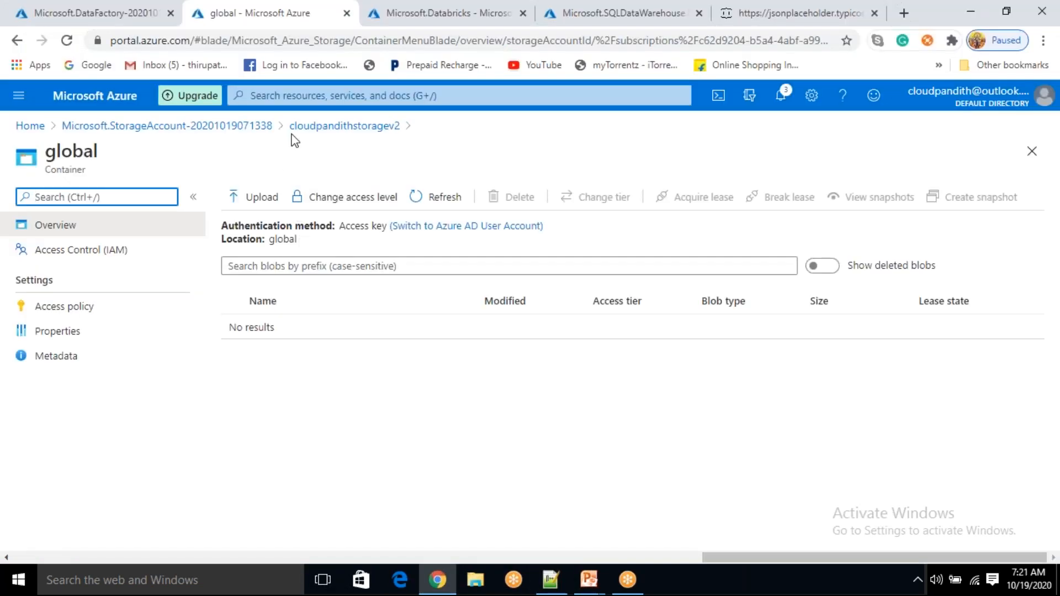
pyautogui.click(309, 126)
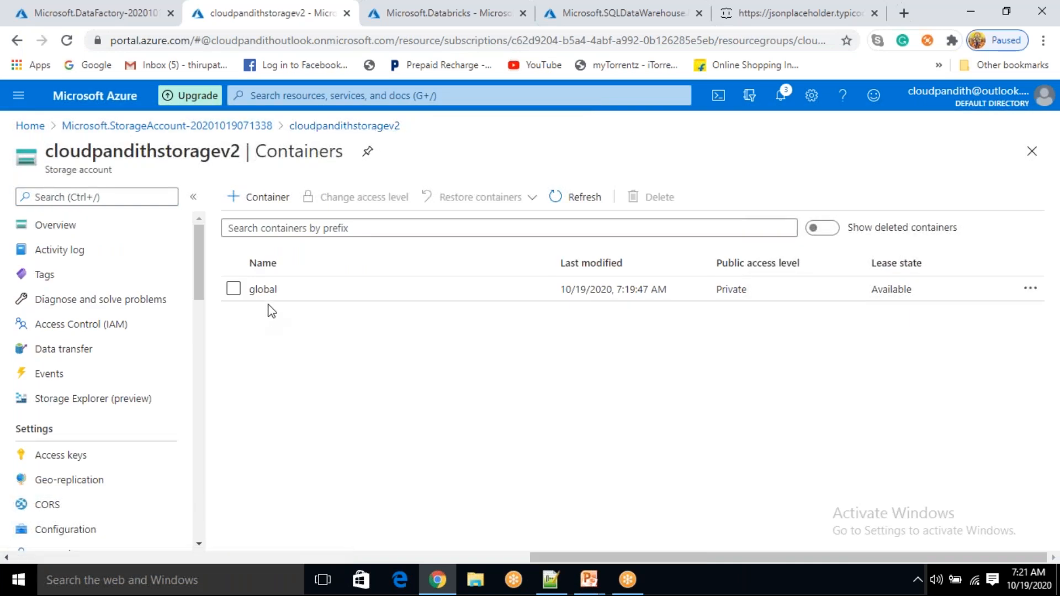
pyautogui.click(271, 293)
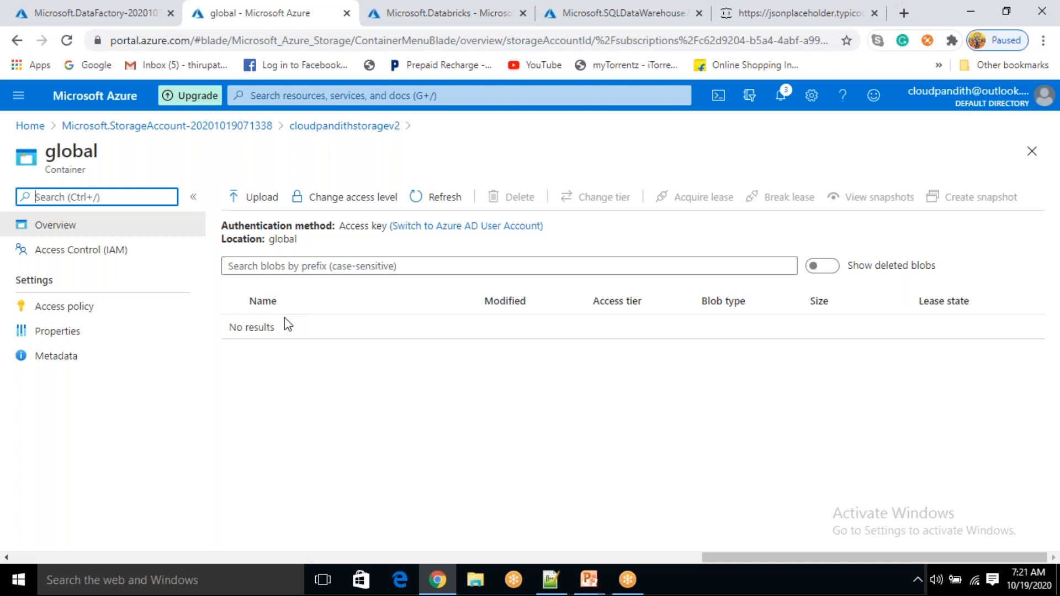
pyautogui.click(138, 16)
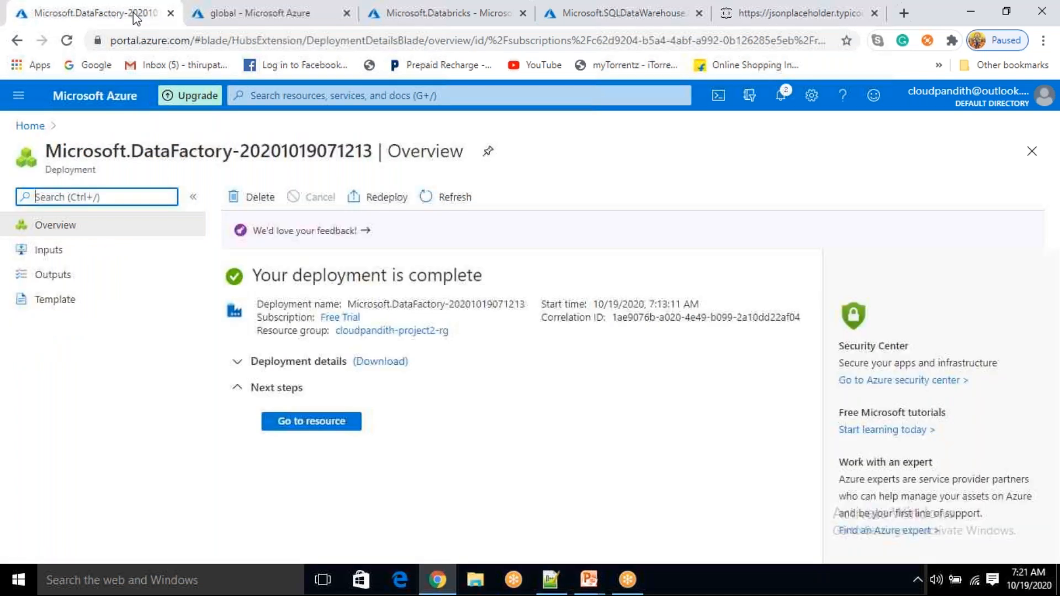
pyautogui.click(325, 422)
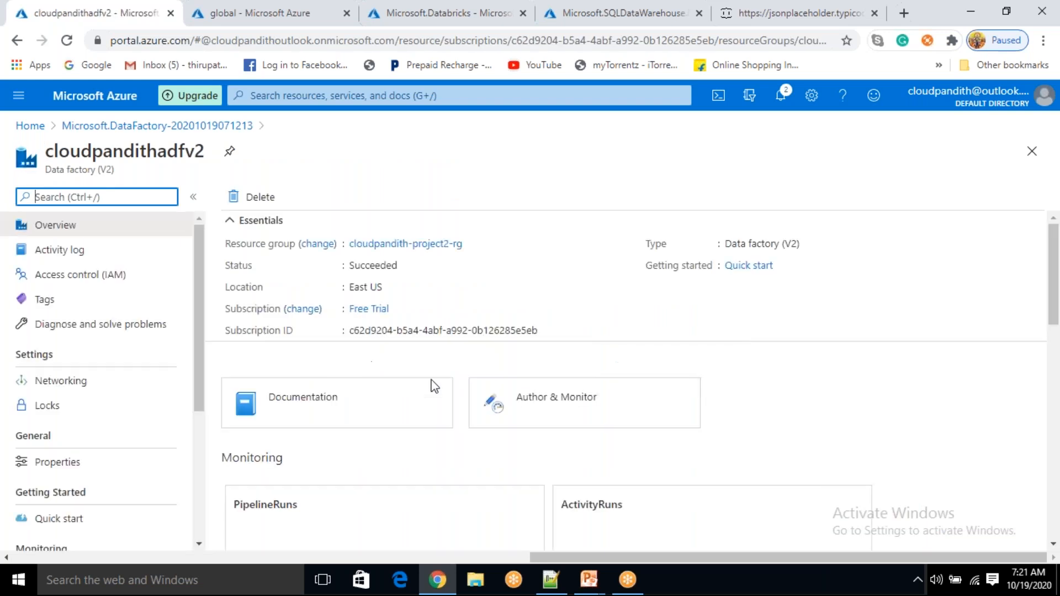
# Launch Data Factory Studio for cloudpandithadfv2 and begin a new linked service under Manage
pyautogui.click(557, 397)
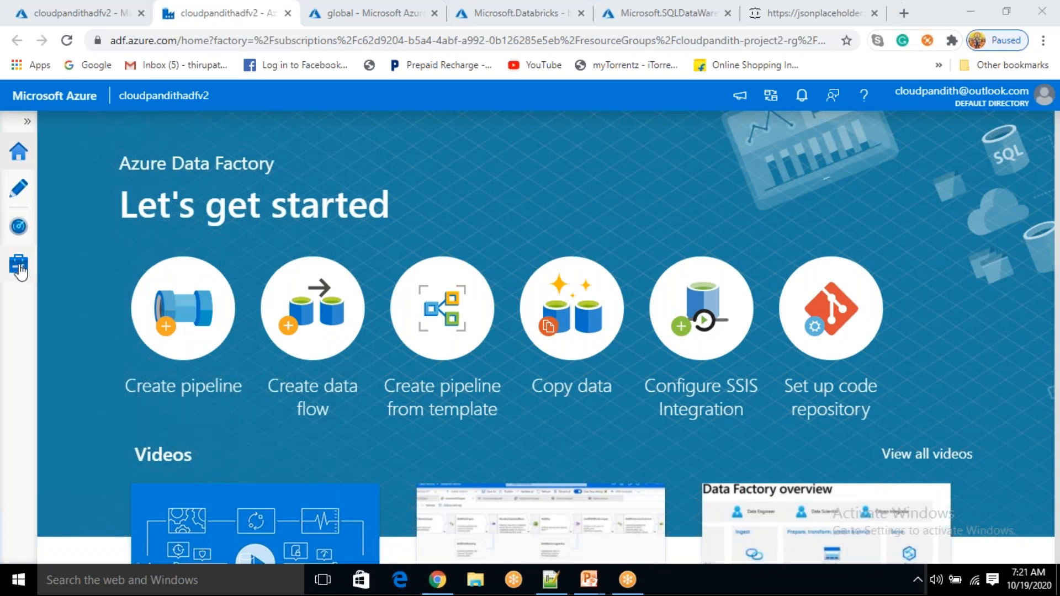
pyautogui.click(19, 265)
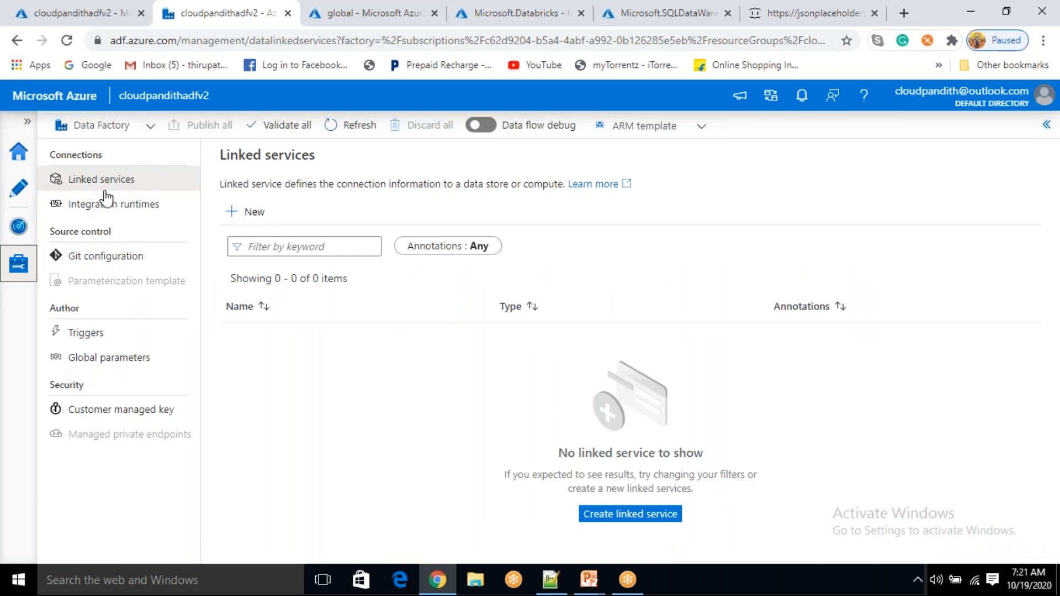
pyautogui.click(255, 226)
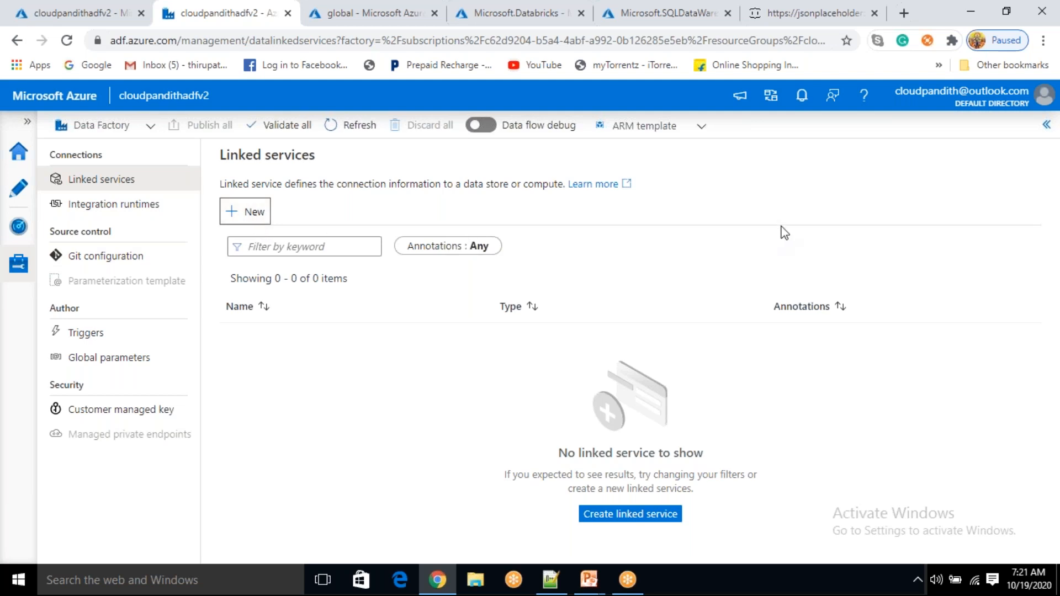
# Create Azure Blob Storage linked service 'blobconnection' to cloudpandithstoragev2 on Free Trial, after a successful connection test
pyautogui.click(809, 450)
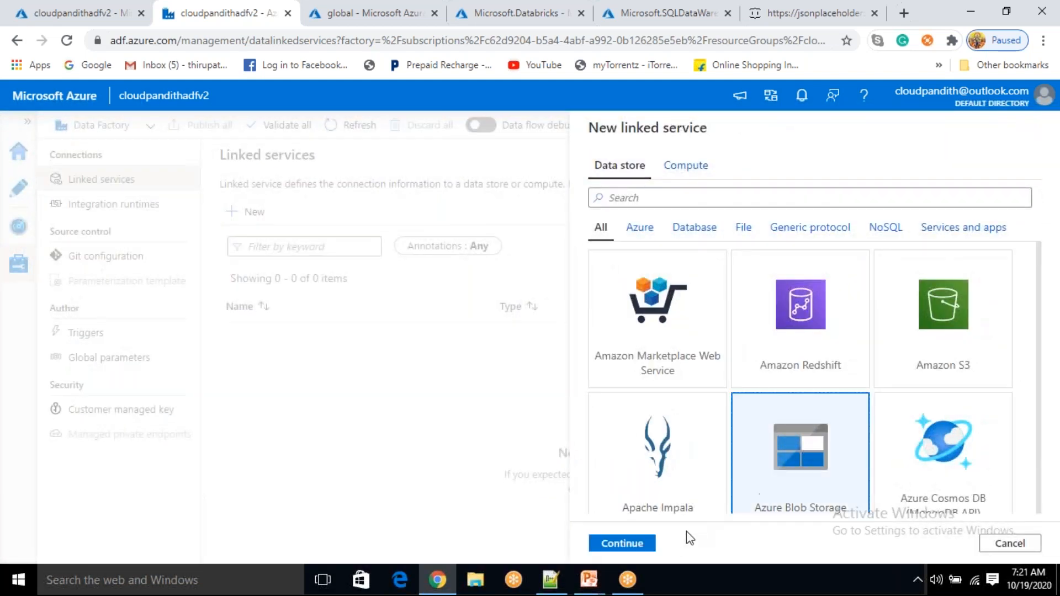
pyautogui.click(638, 543)
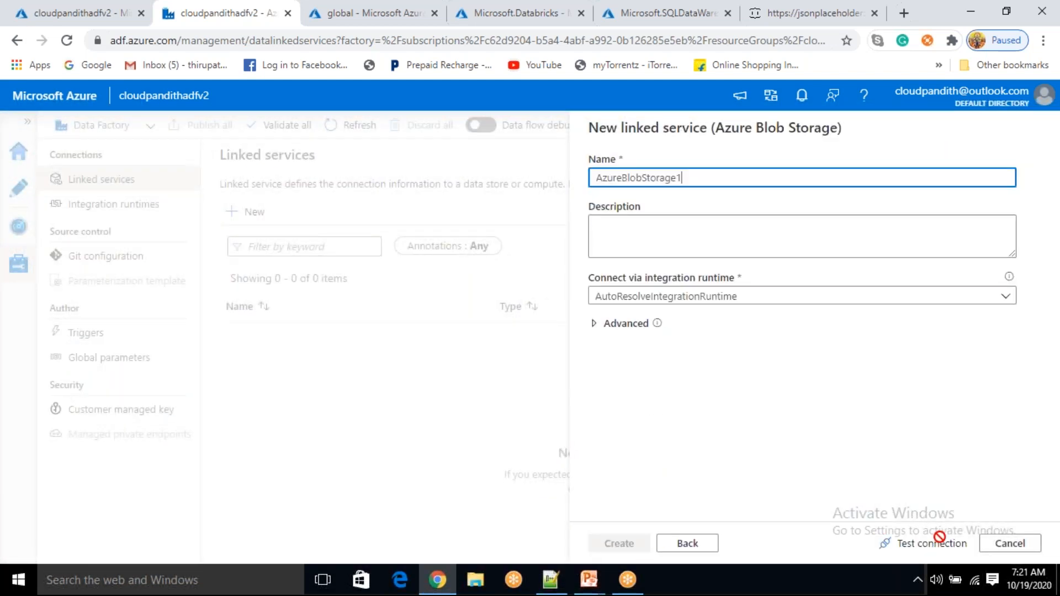
pyautogui.doubleClick(639, 178)
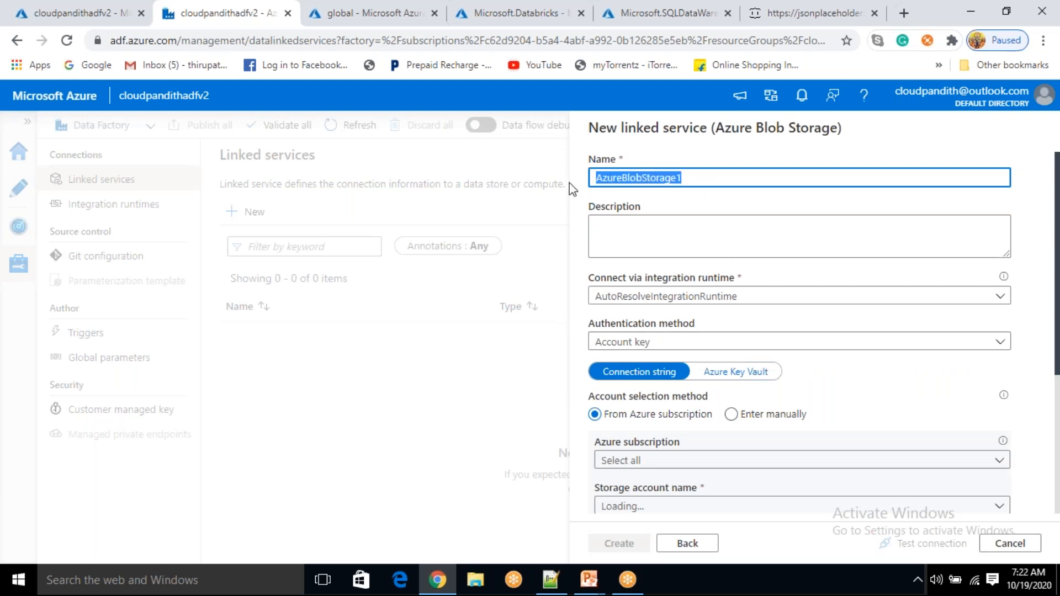
pyautogui.press('BackSpace')
pyautogui.write('blobconnection')
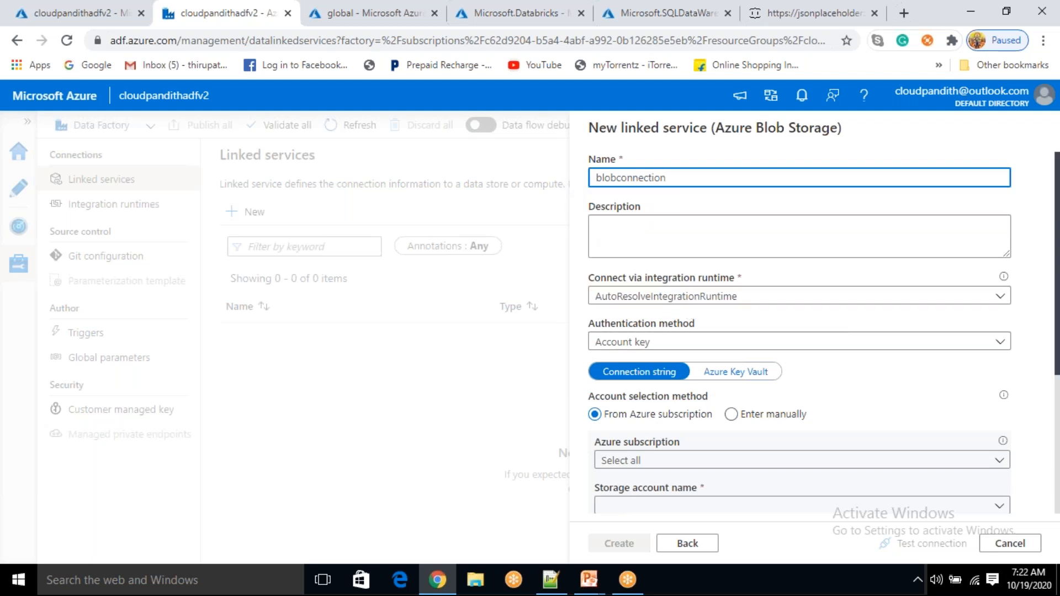
pyautogui.scroll(-1, 680, 358)
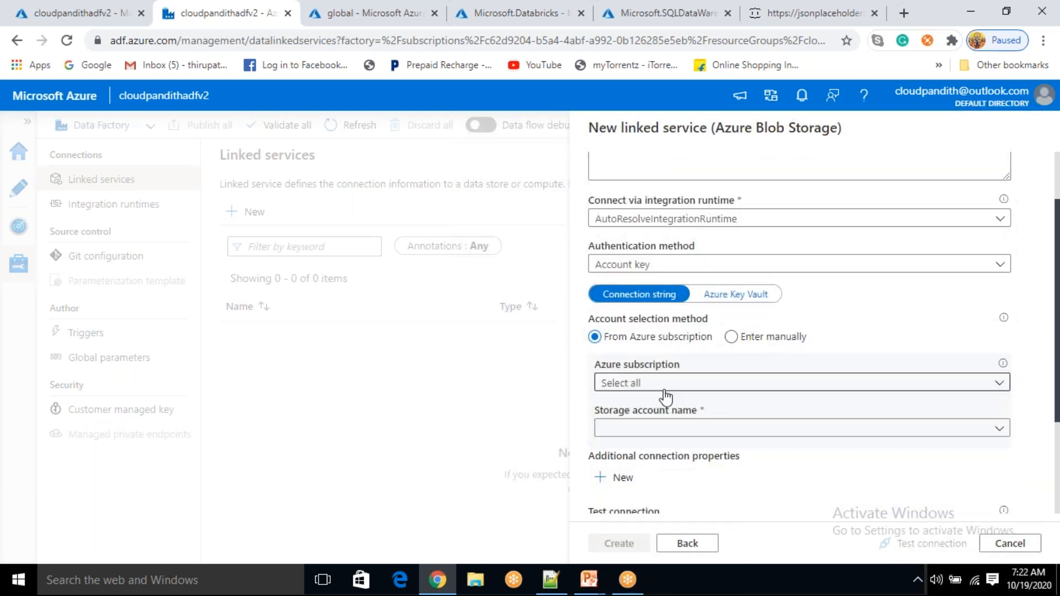
pyautogui.click(668, 382)
pyautogui.click(662, 428)
pyautogui.click(659, 430)
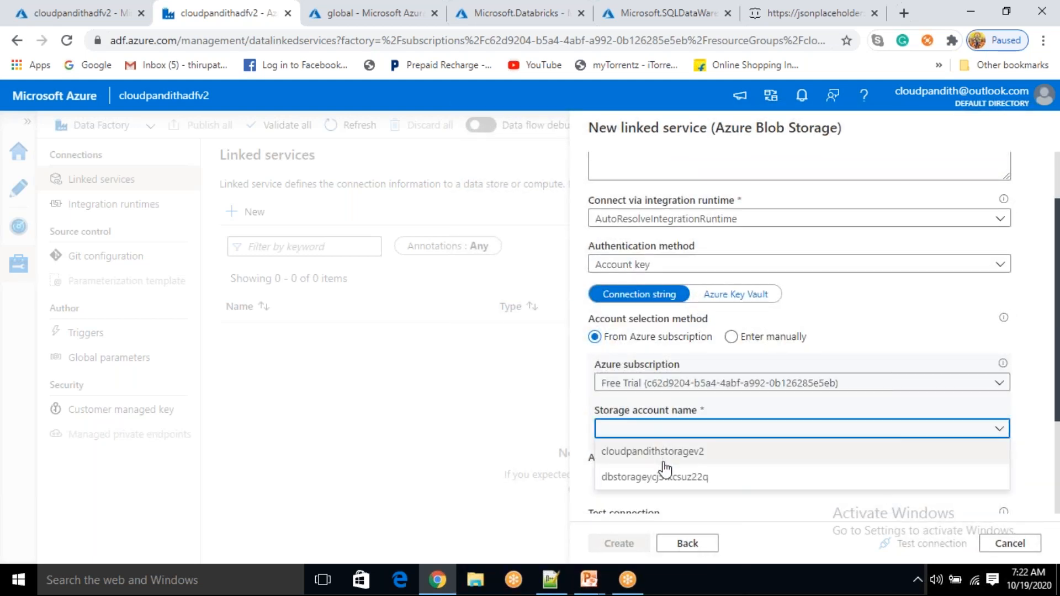
pyautogui.click(661, 451)
pyautogui.scroll(-2, 709, 299)
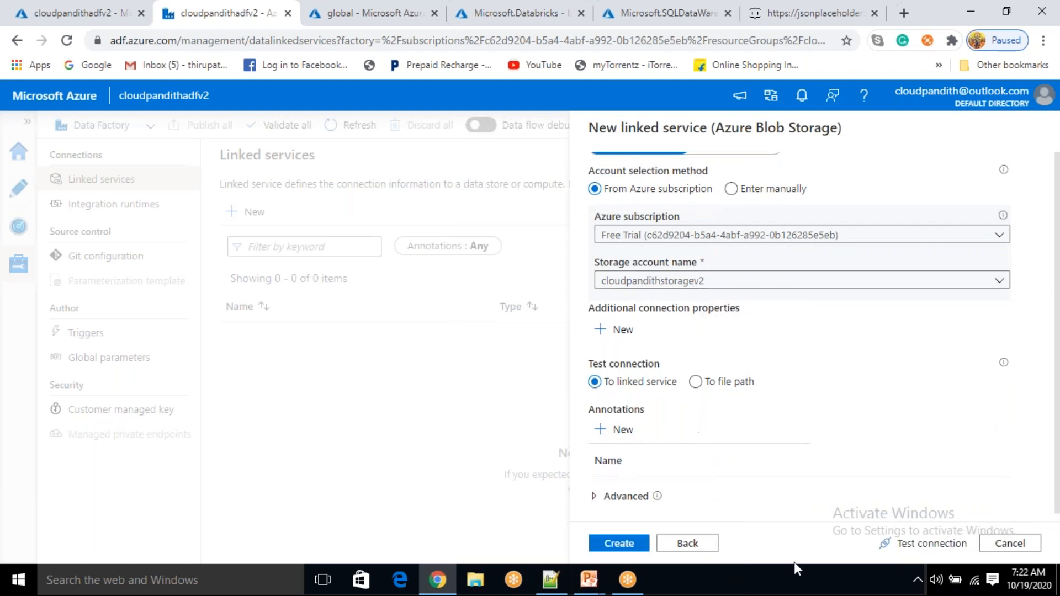
pyautogui.click(905, 545)
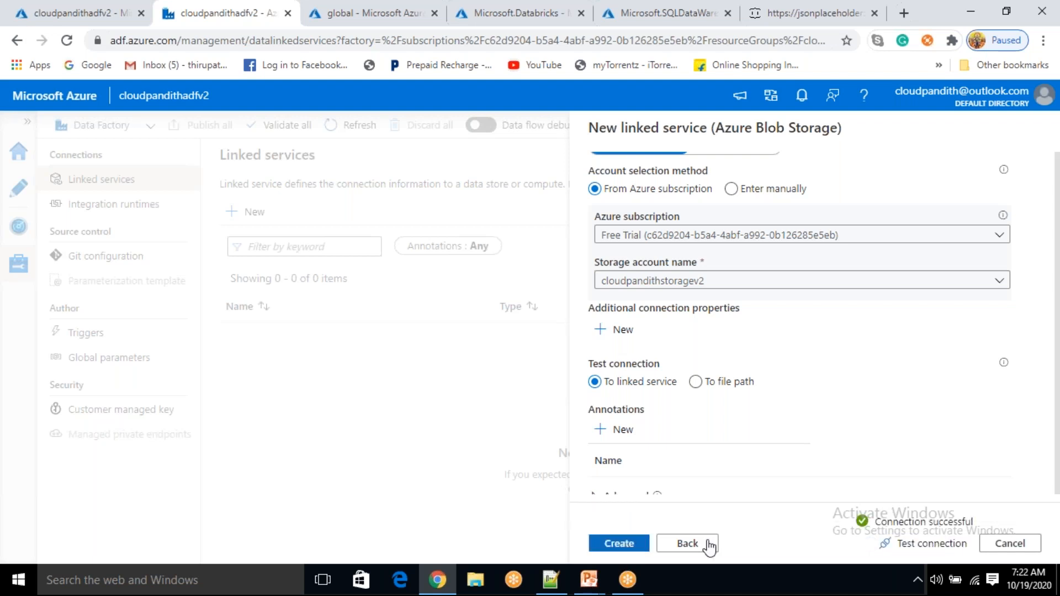
pyautogui.click(629, 549)
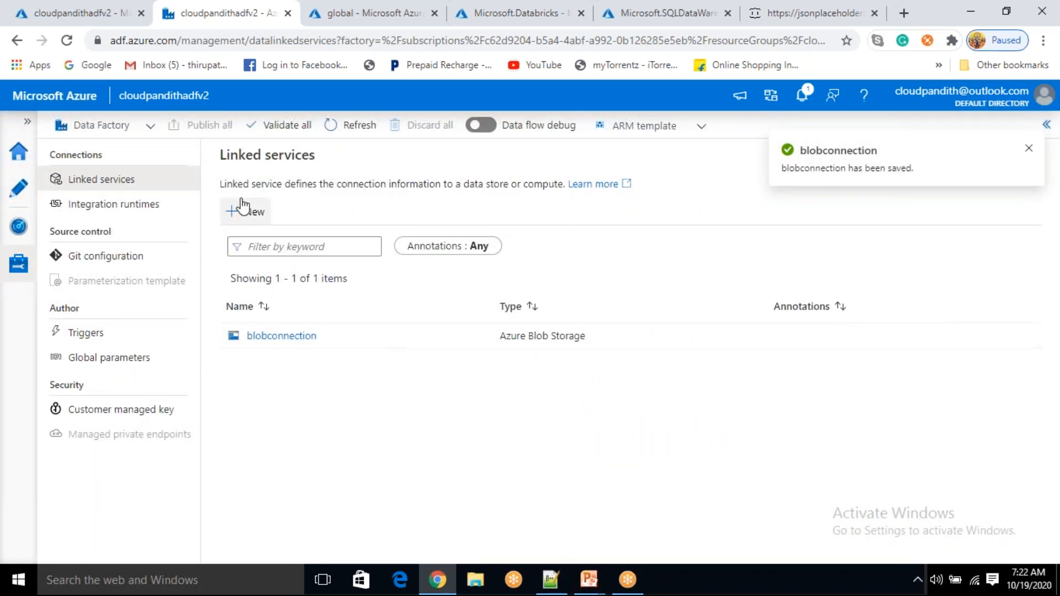
# Start another new linked service and filter the data stores for 'rest'
pyautogui.click(254, 214)
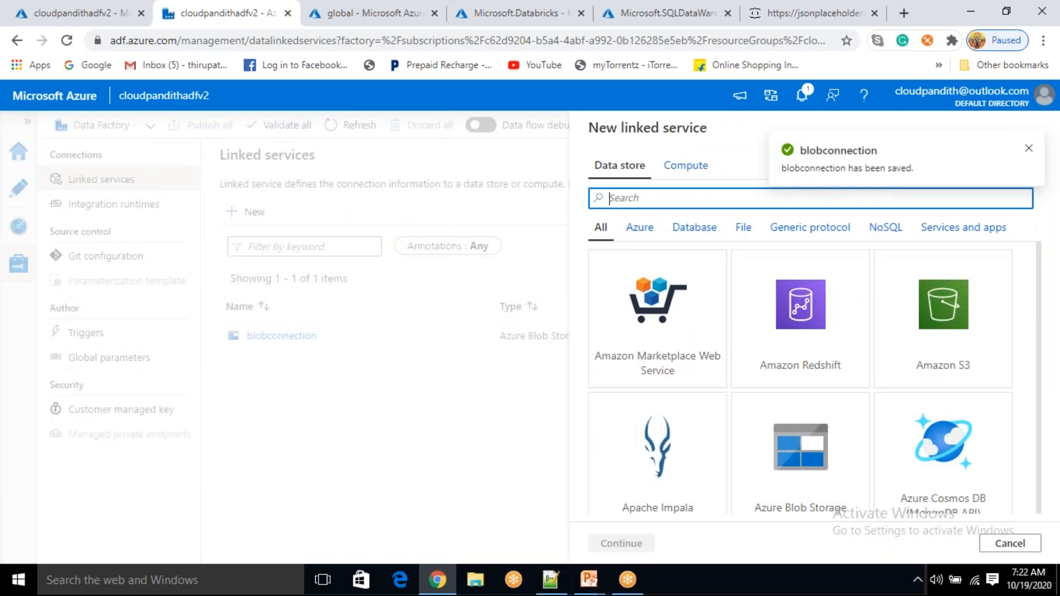
pyautogui.click(804, 467)
pyautogui.click(616, 200)
pyautogui.write('rest')
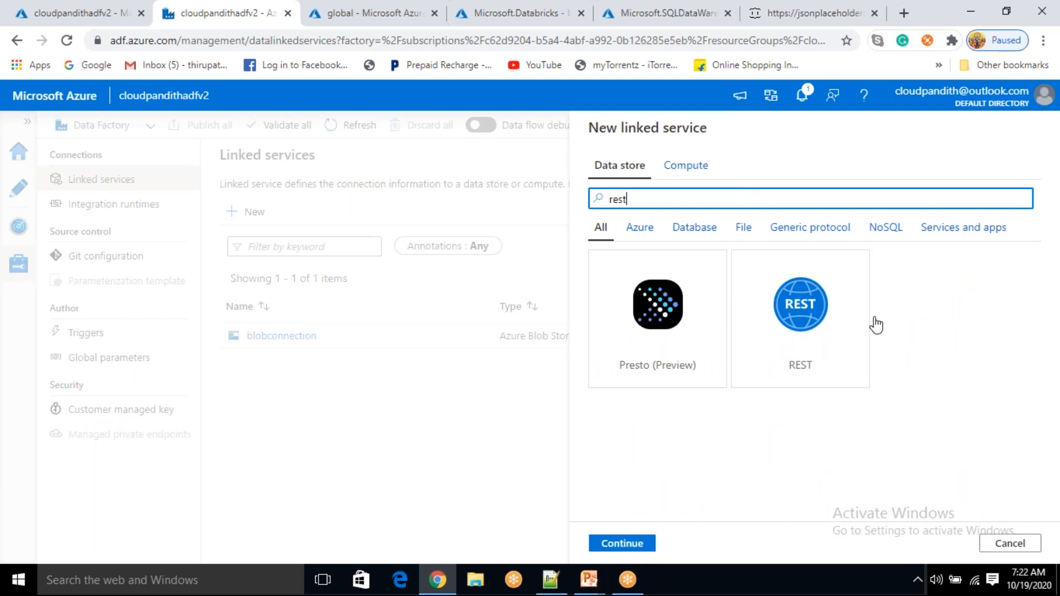
pyautogui.click(810, 342)
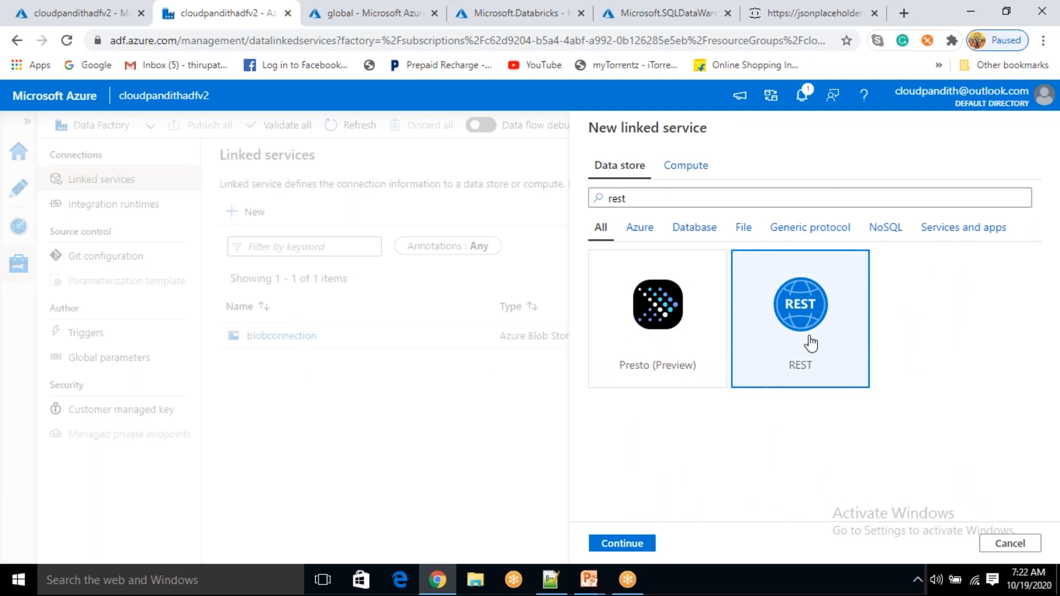
pyautogui.click(627, 543)
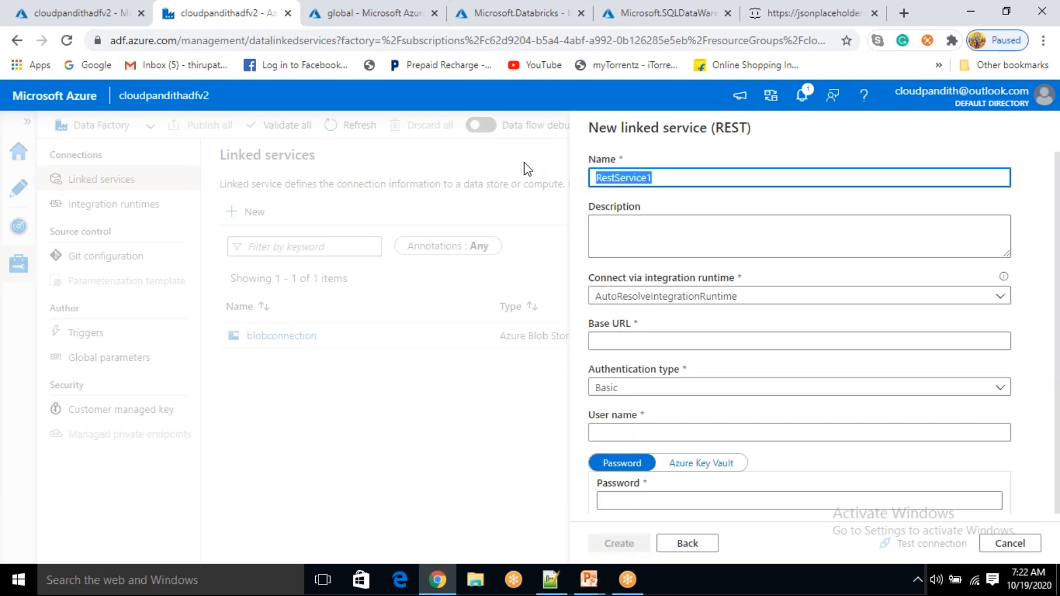
pyautogui.write('re')
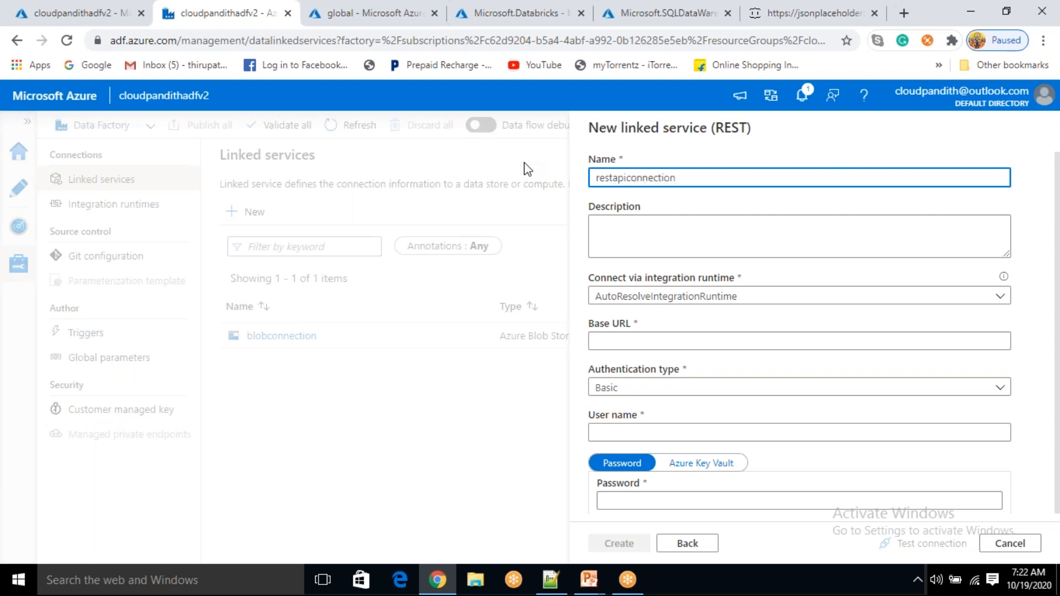
pyautogui.scroll(-3, 634, 179)
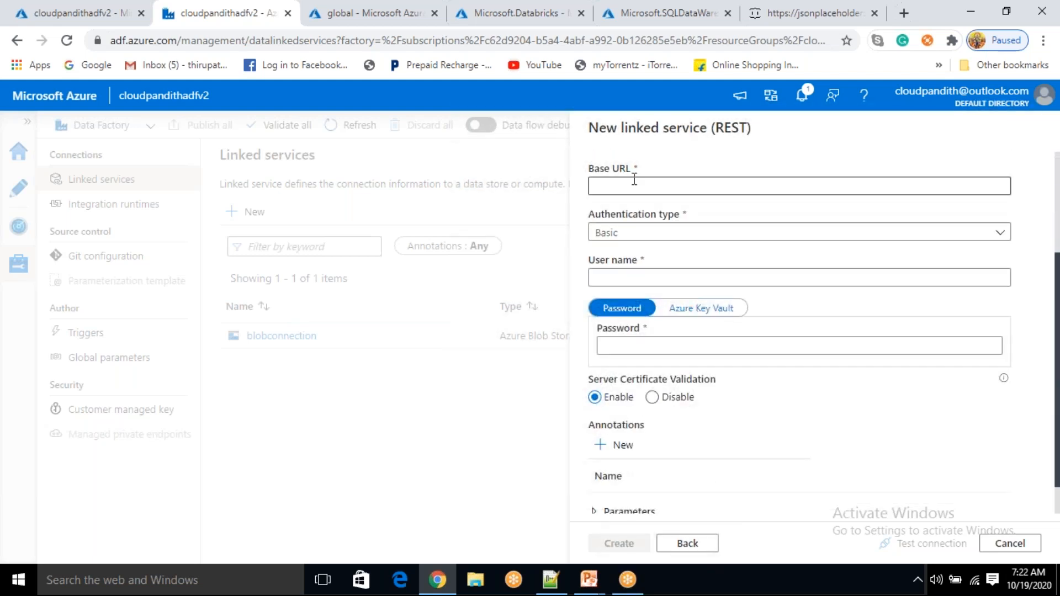
pyautogui.click(635, 179)
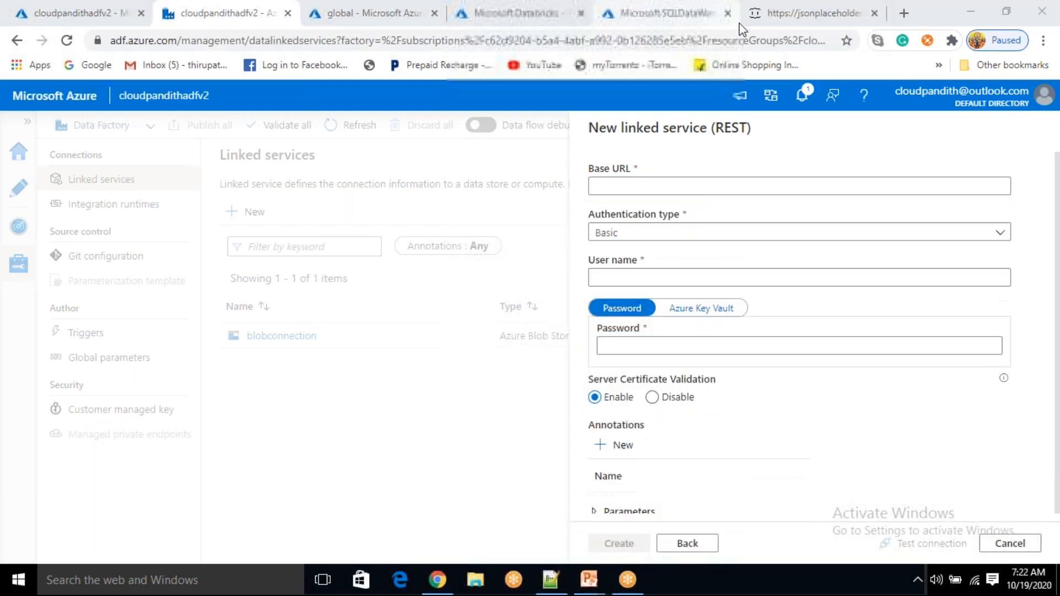
pyautogui.click(770, 10)
pyautogui.click(331, 41)
pyautogui.moveTo(331, 42); pyautogui.dragTo(76, 34)
pyautogui.hotkey('ctrl', 'c')
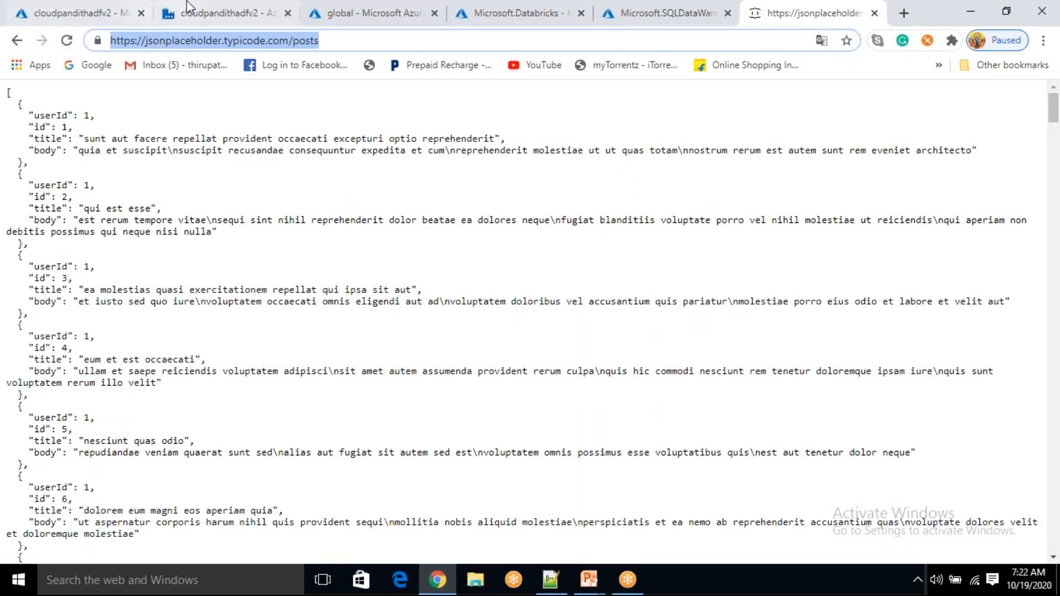
pyautogui.click(207, 3)
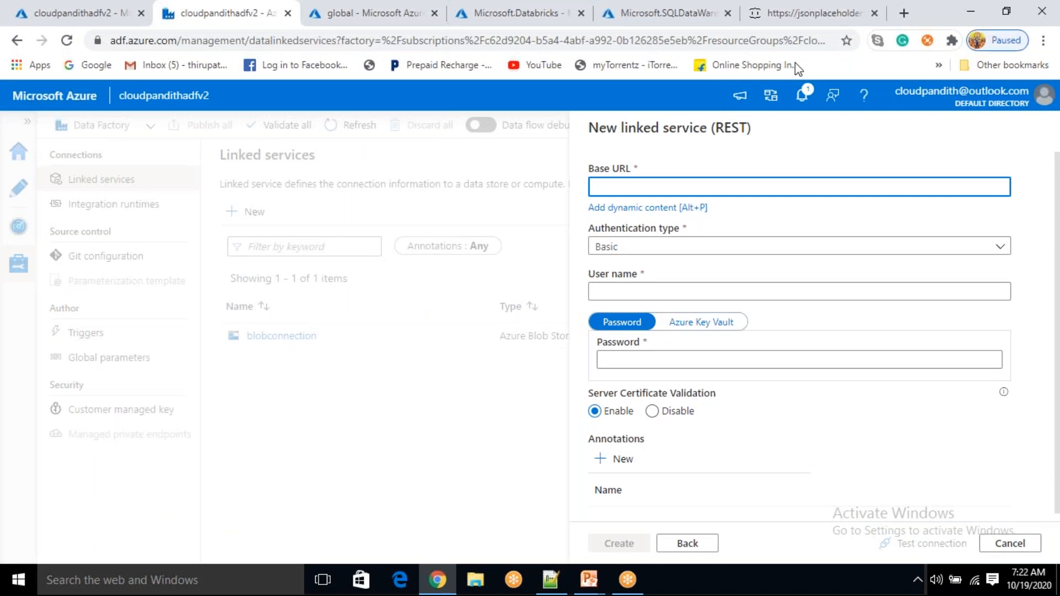
pyautogui.click(636, 186)
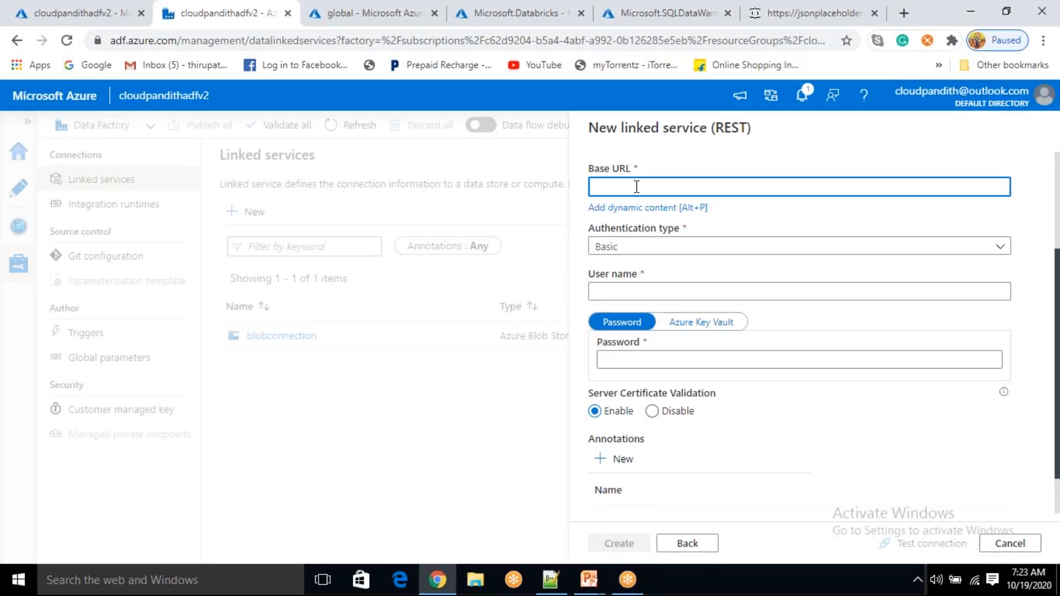
pyautogui.hotkey('ctrl', 'v')
# Use Anonymous authentication, test the connection and create REST linked service restapiconnection
pyautogui.click(651, 246)
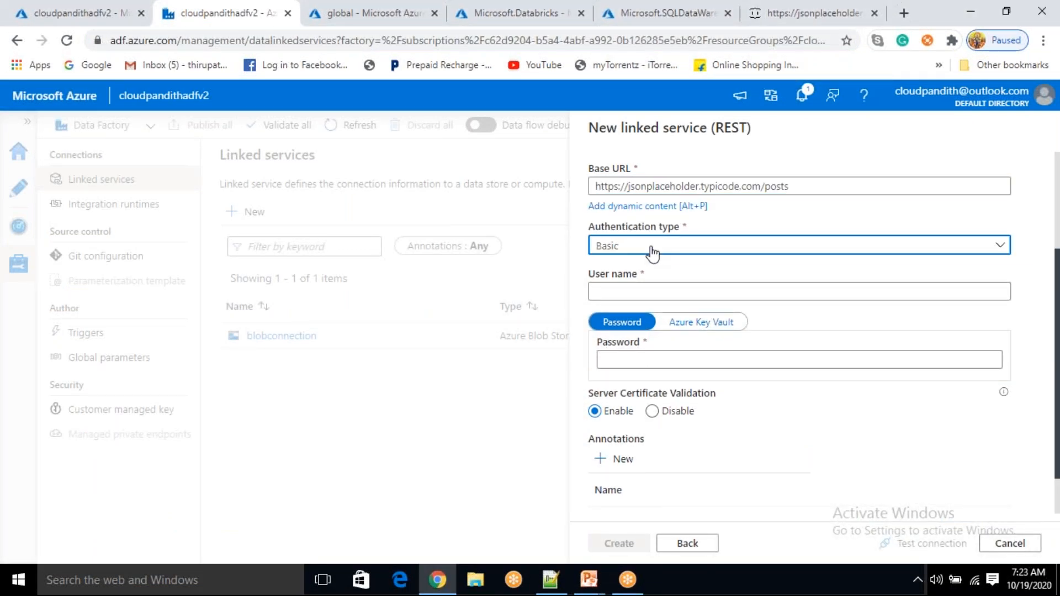
pyautogui.click(651, 247)
pyautogui.click(651, 248)
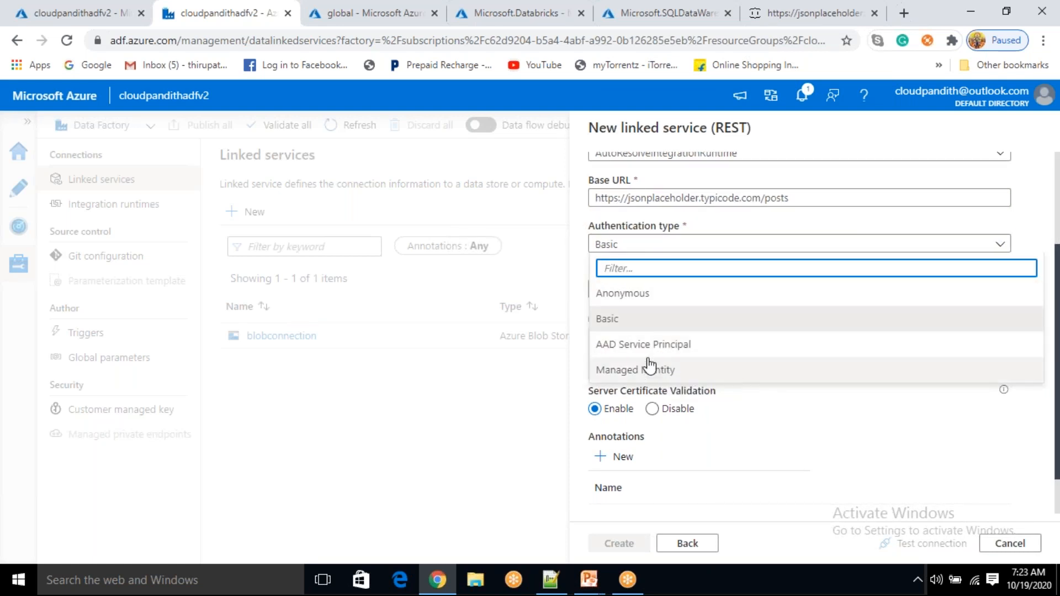
pyautogui.click(636, 301)
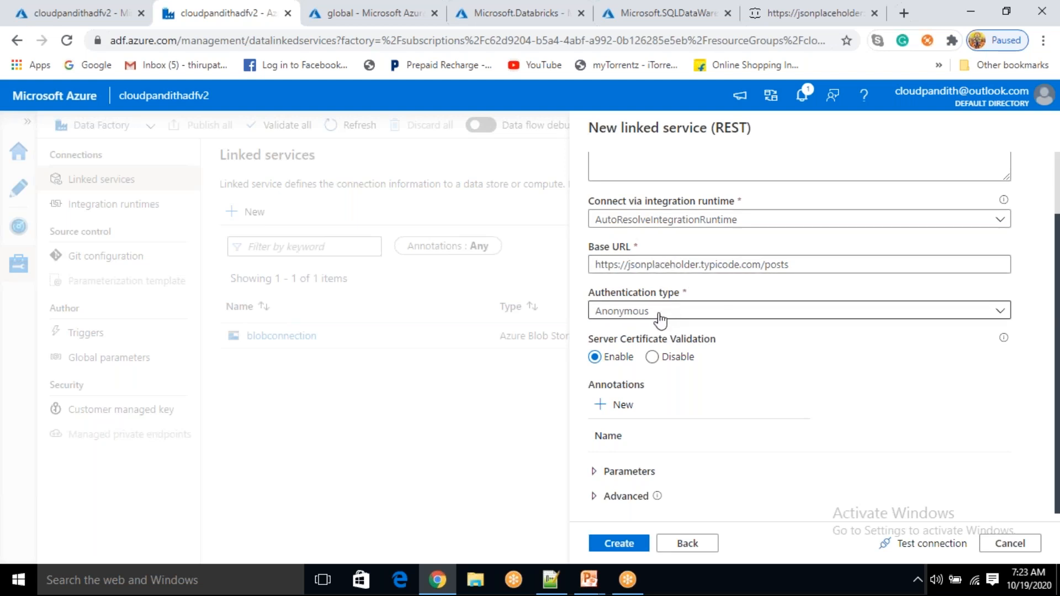
pyautogui.click(929, 544)
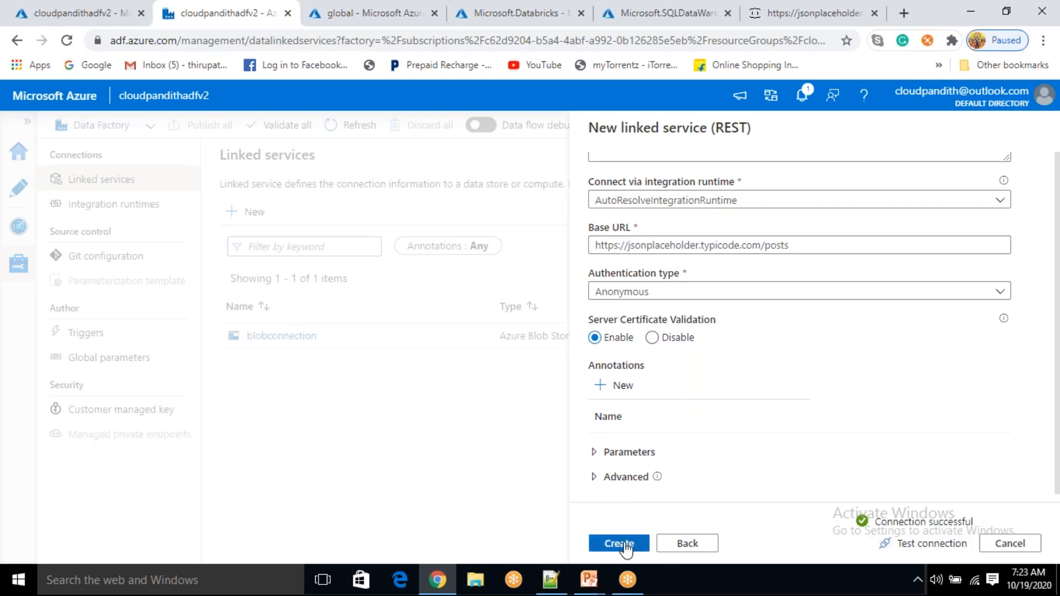
pyautogui.click(618, 543)
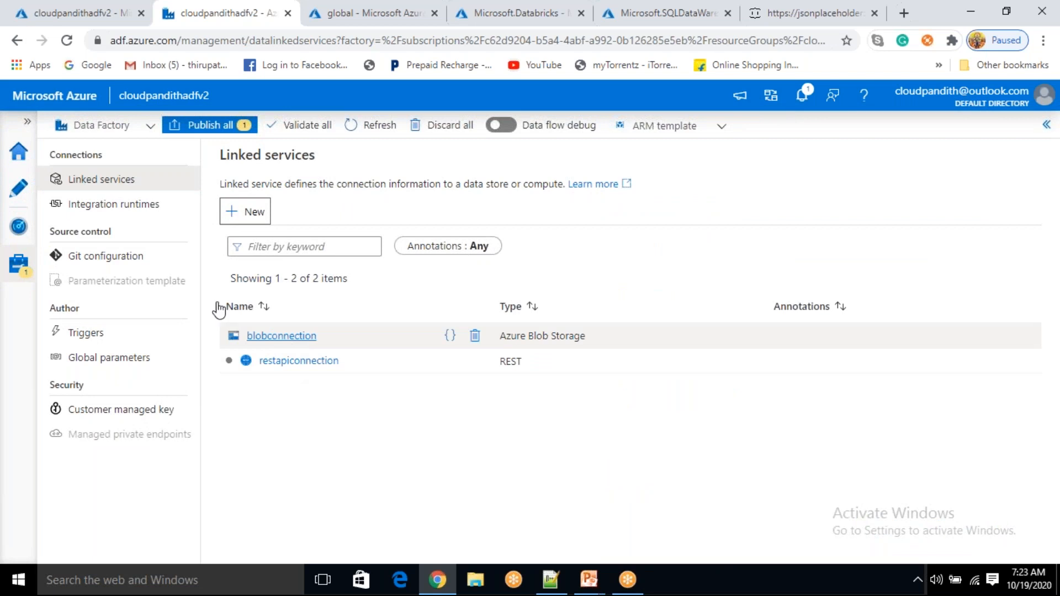
pyautogui.click(19, 194)
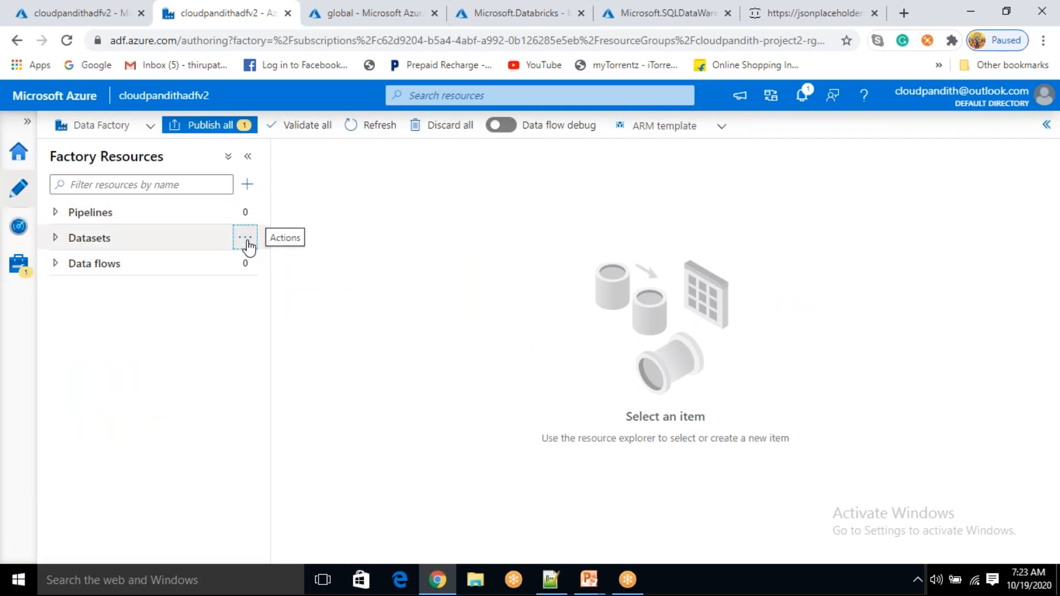
# Create a new dataset using REST as the data store
pyautogui.click(248, 238)
pyautogui.click(279, 267)
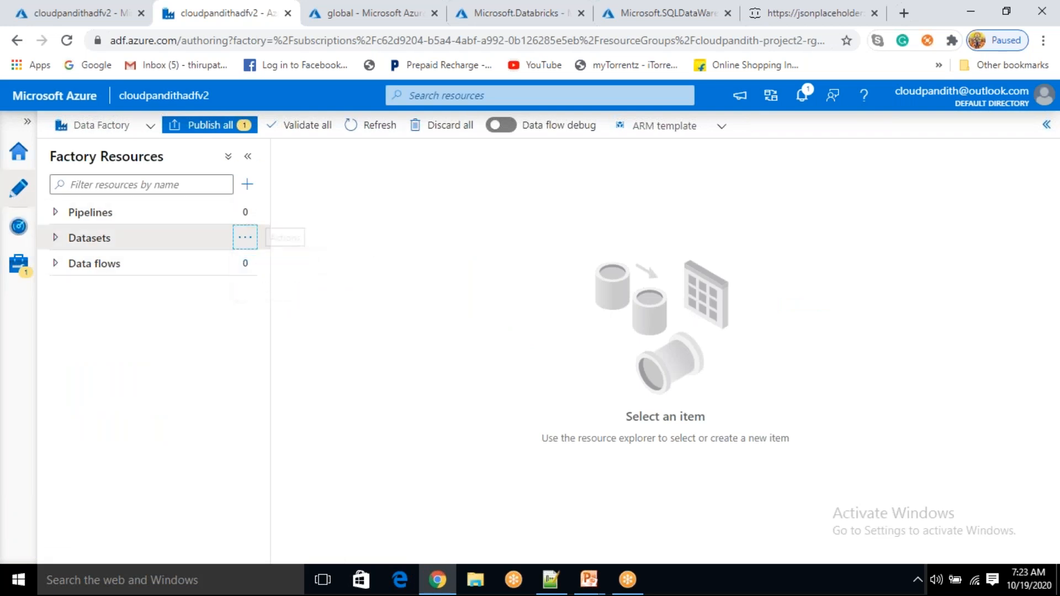
pyautogui.write('rest')
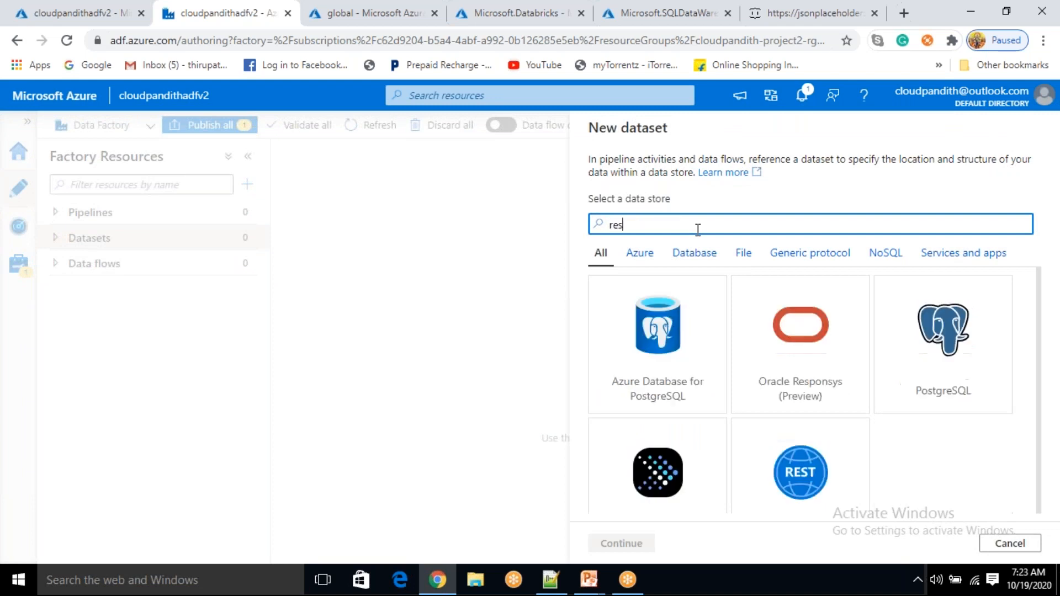
pyautogui.click(861, 361)
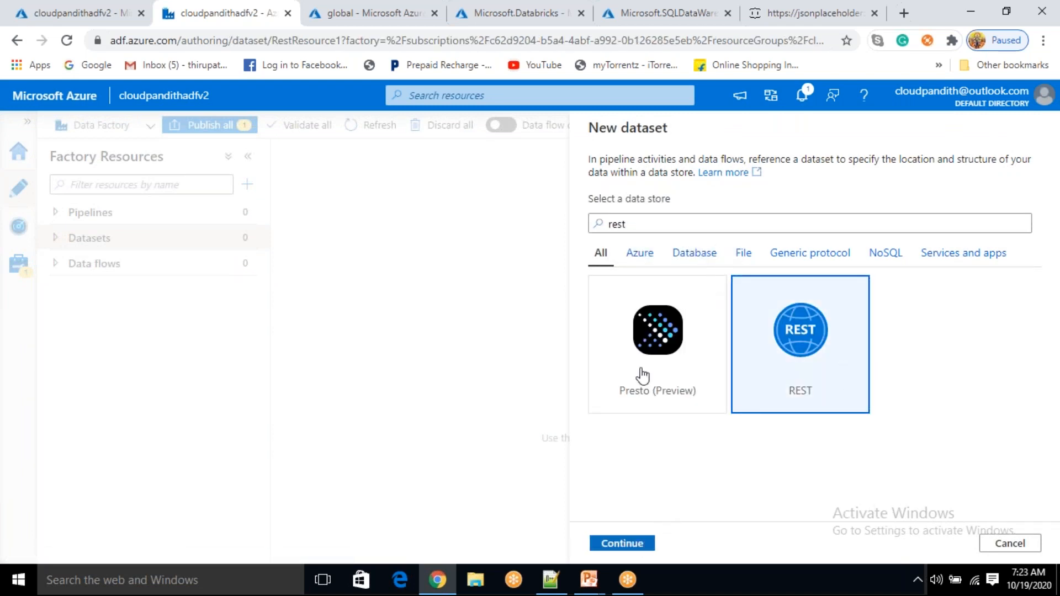
pyautogui.click(622, 544)
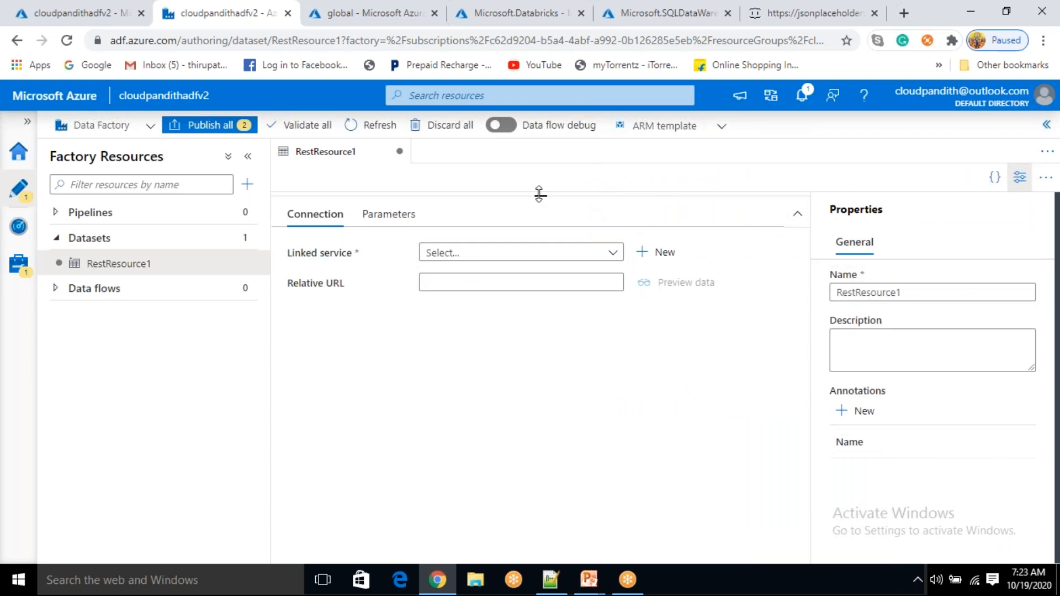
# Rename the dataset to restapidataset and link it to restapiconnection
pyautogui.moveTo(541, 194); pyautogui.dragTo(536, 333)
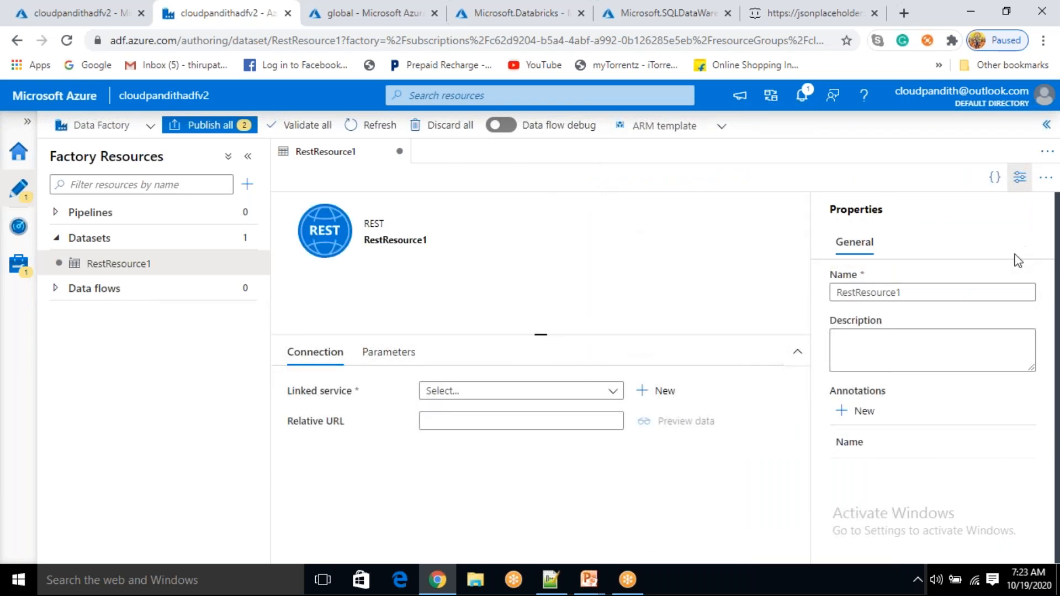
pyautogui.moveTo(923, 293); pyautogui.dragTo(824, 312)
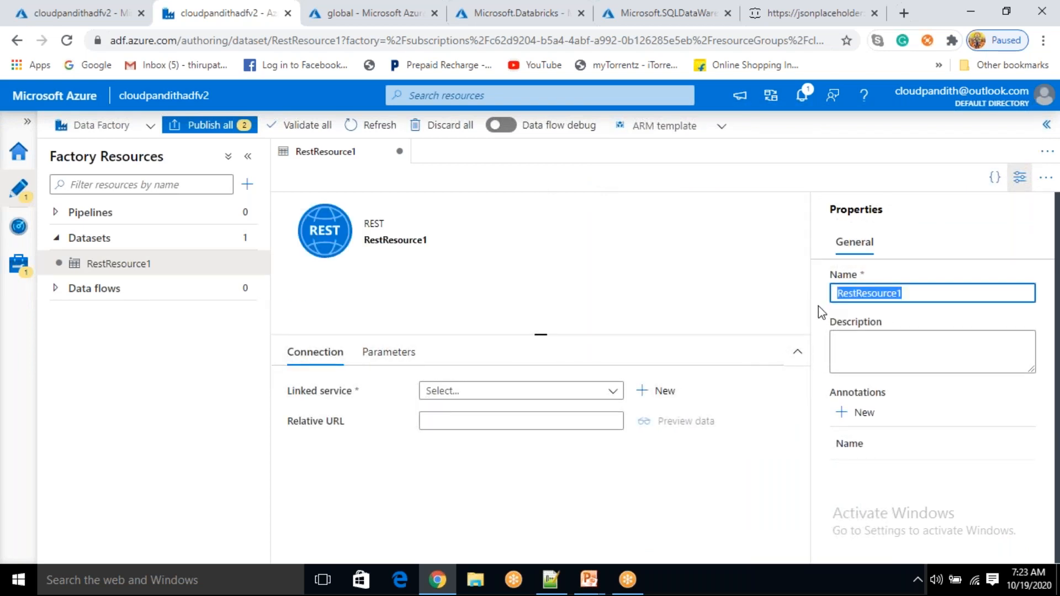
pyautogui.write('restdatya')
pyautogui.press('BackSpace')
pyautogui.press('BackSpace')
pyautogui.press('BackSpace')
pyautogui.press('BackSpace')
pyautogui.press('BackSpace')
pyautogui.write('ap[i')
pyautogui.press('BackSpace')
pyautogui.press('BackSpace')
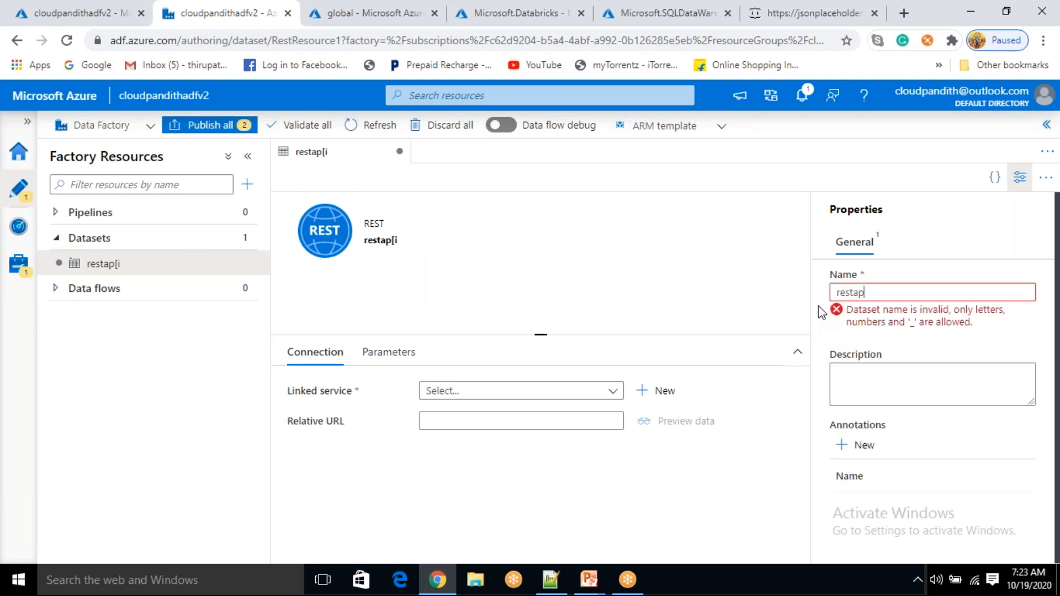
pyautogui.write('idataset')
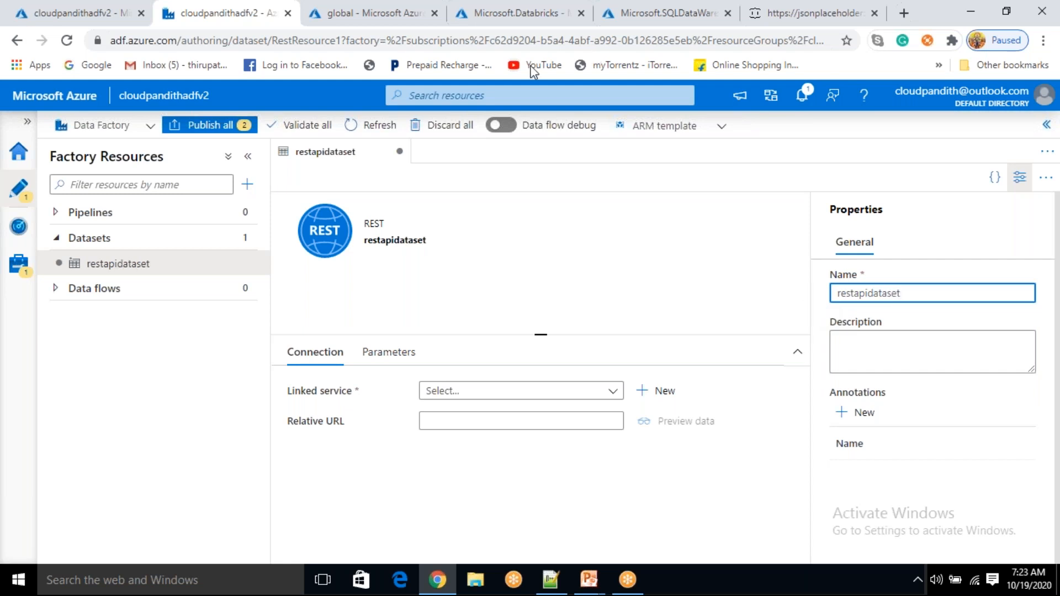
pyautogui.click(475, 391)
pyautogui.click(462, 462)
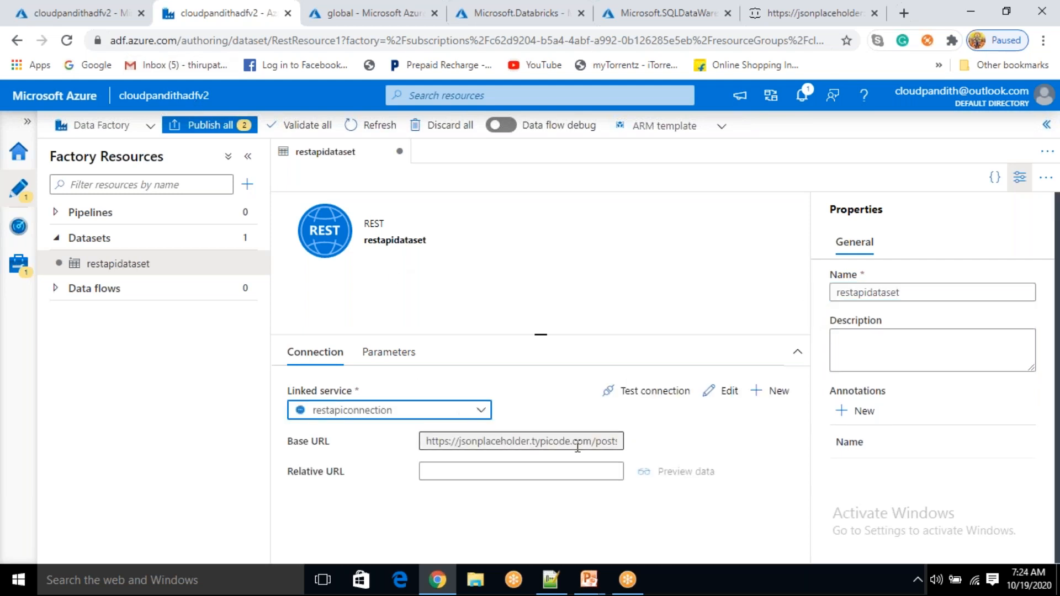
pyautogui.click(1019, 177)
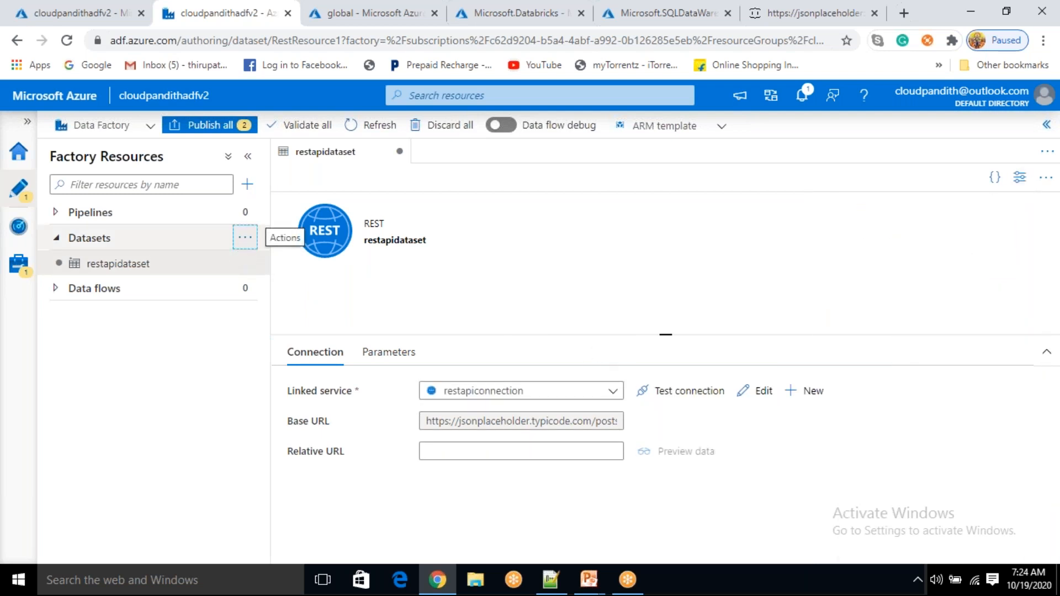
pyautogui.click(243, 238)
# Start another dataset on Azure Blob Storage with the DelimitedText format
pyautogui.click(265, 264)
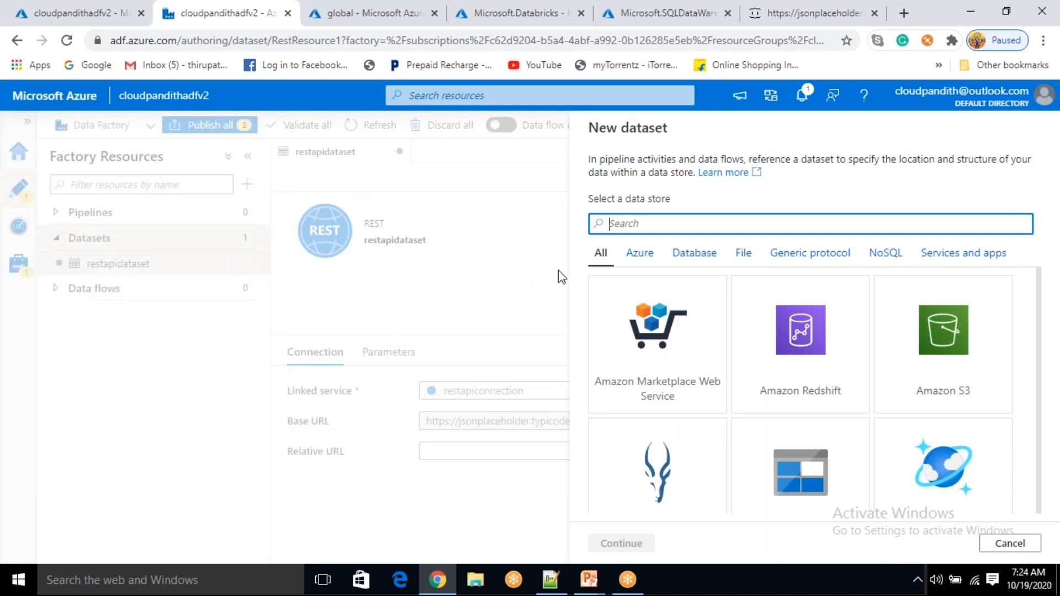
pyautogui.click(768, 456)
pyautogui.scroll(-2, 768, 457)
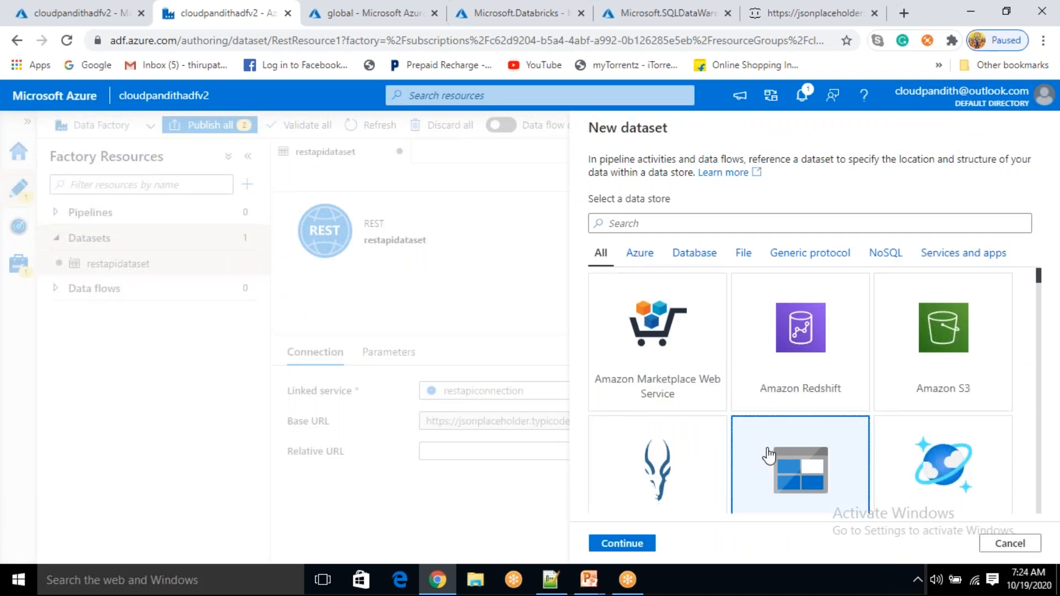
pyautogui.click(631, 548)
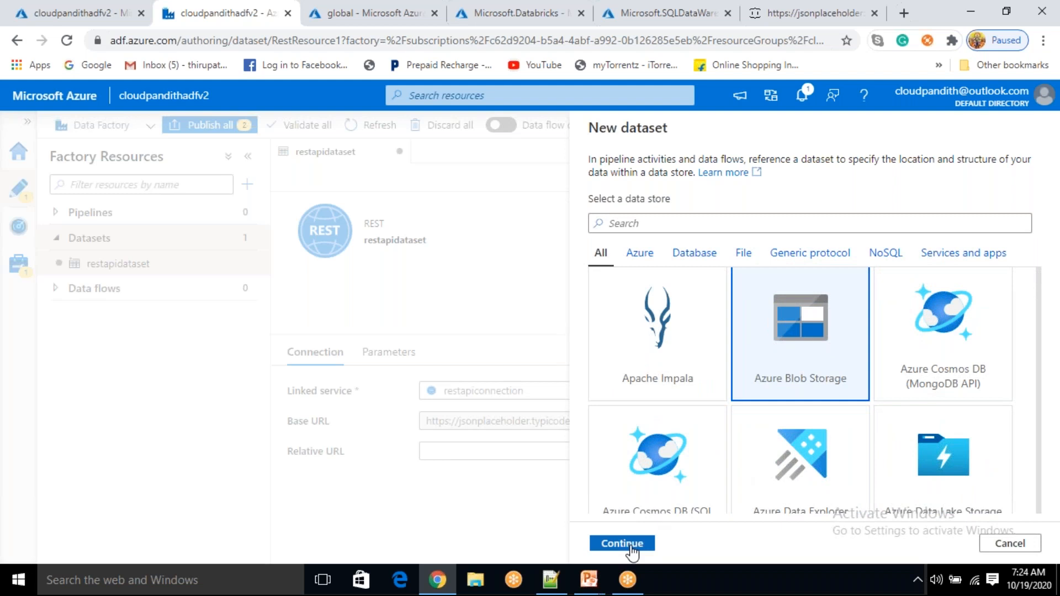
pyautogui.click(966, 280)
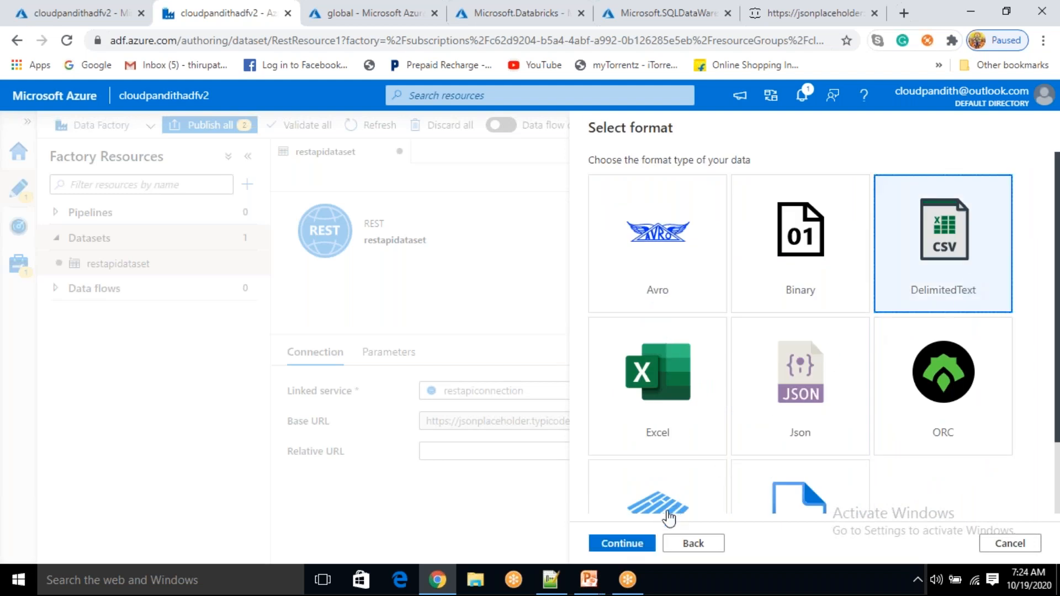
pyautogui.click(634, 542)
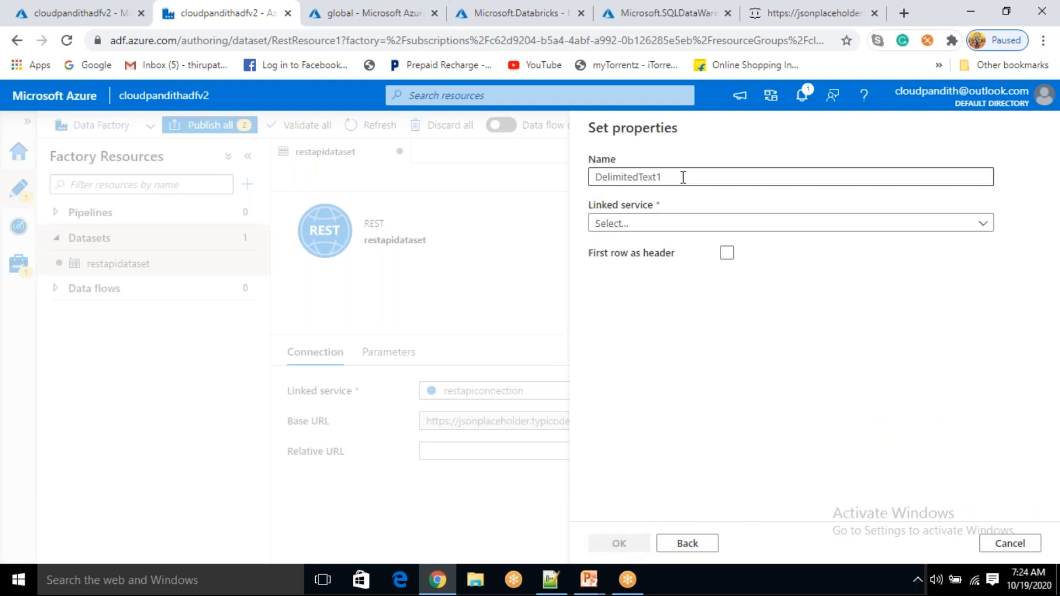
# Clear the default DelimitedText1 name and select blobconnection as the linked service
pyautogui.moveTo(681, 175); pyautogui.dragTo(594, 161)
pyautogui.press('BackSpace')
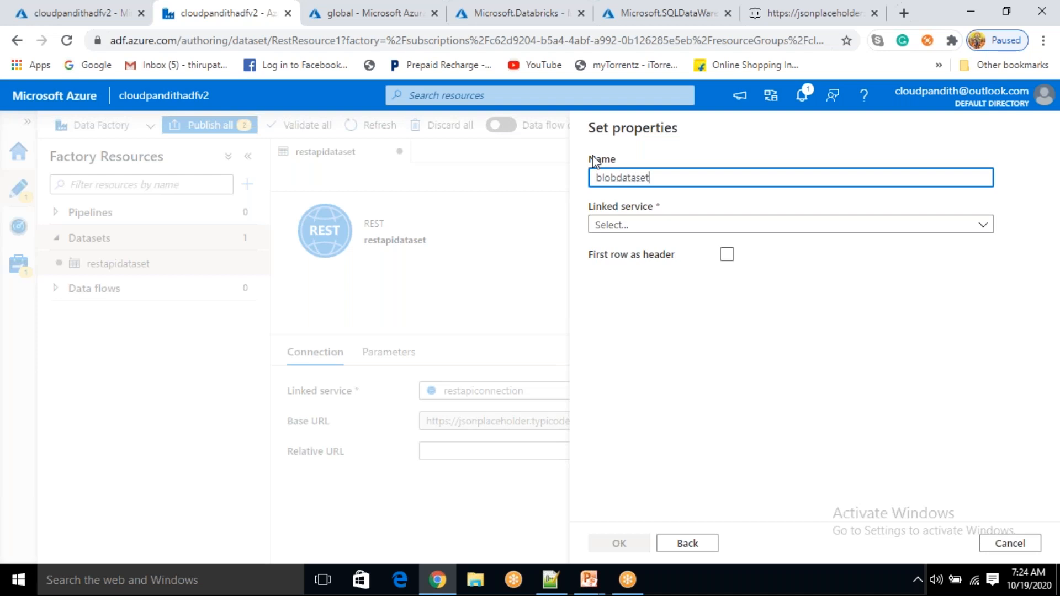
pyautogui.click(650, 226)
pyautogui.click(650, 226)
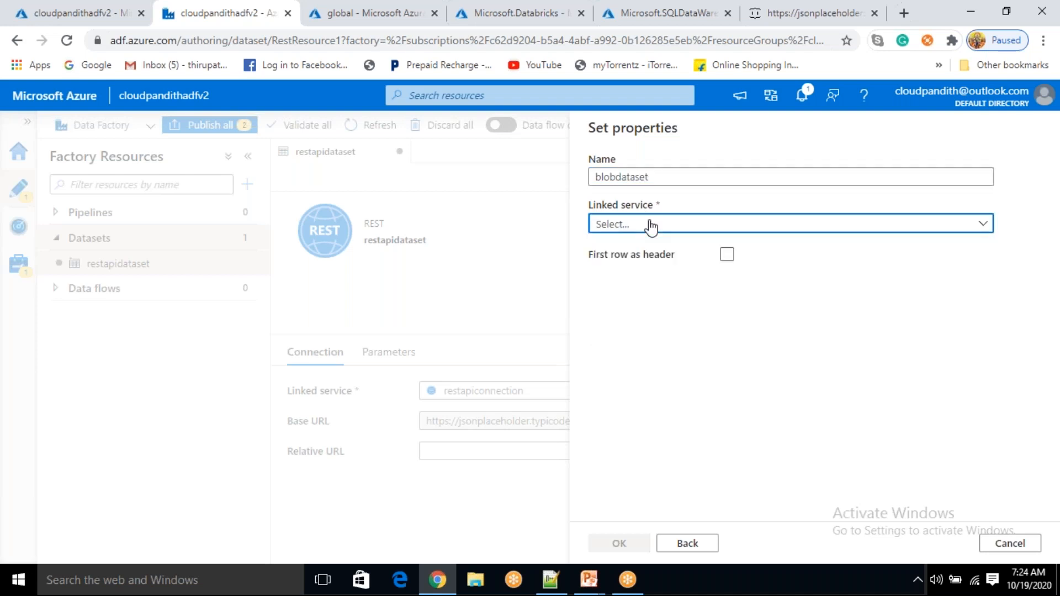
pyautogui.click(668, 176)
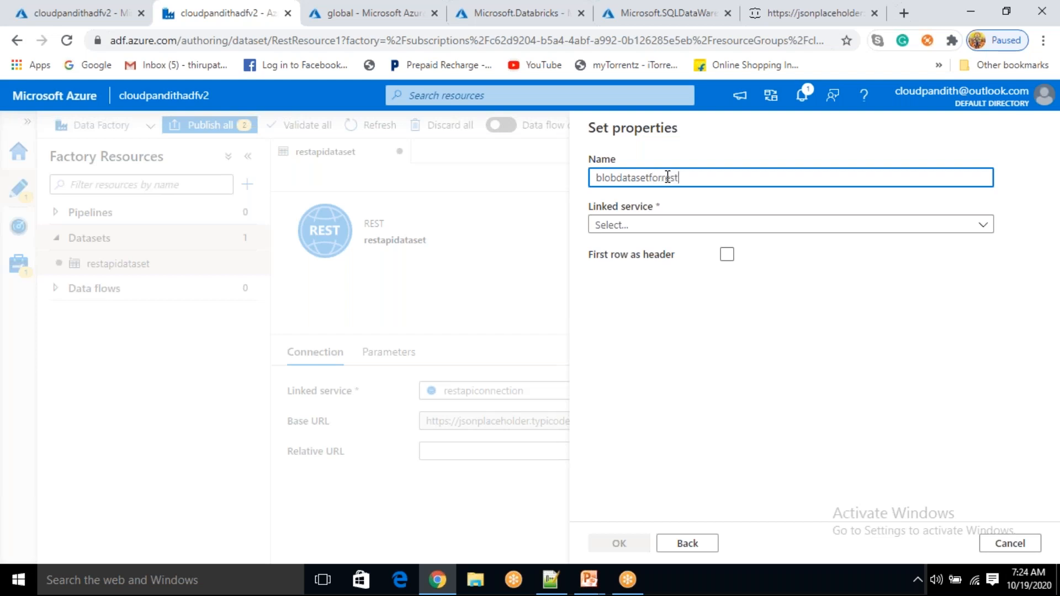
pyautogui.click(651, 226)
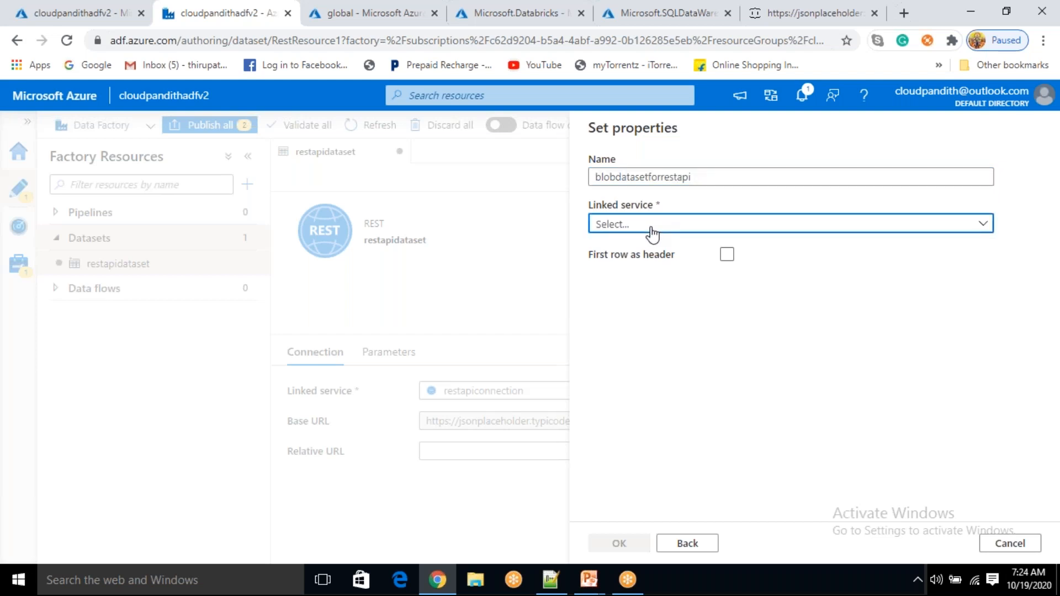
pyautogui.click(647, 329)
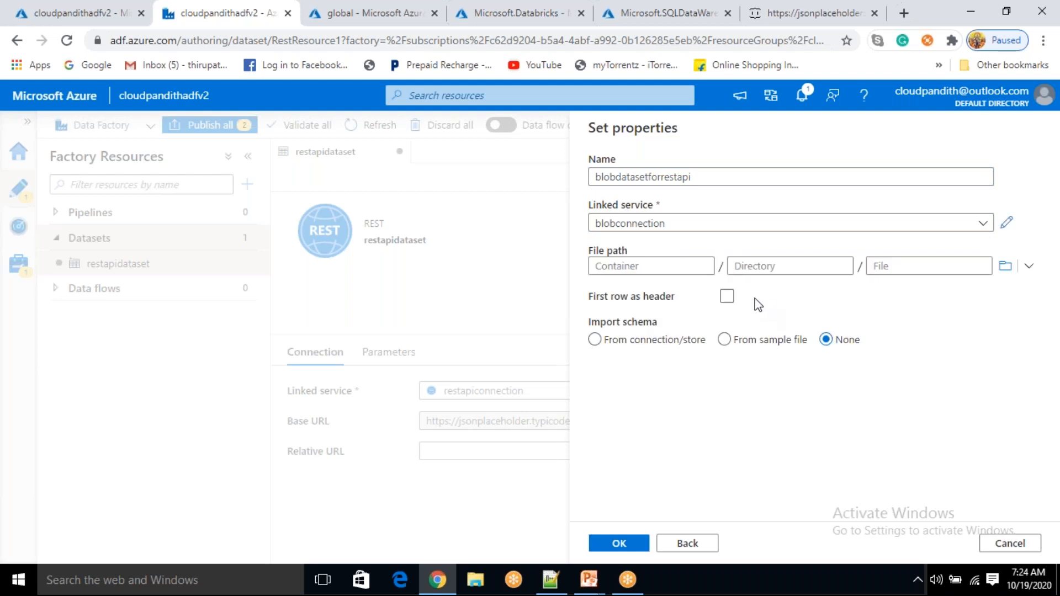
# Browse the storage account and pick the global container, checking the notes for the folder name
pyautogui.click(1000, 265)
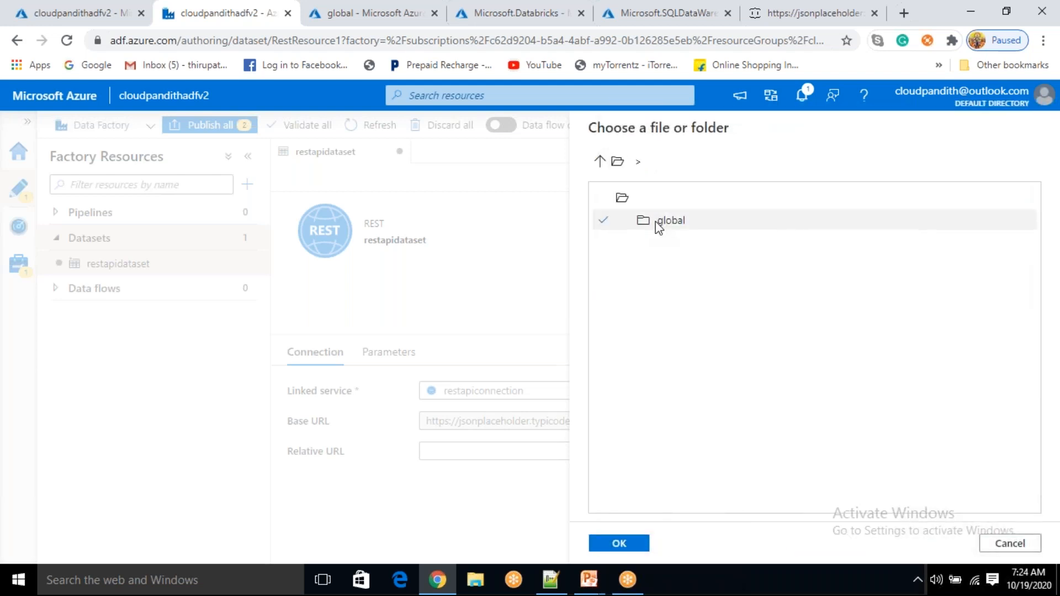
pyautogui.doubleClick(664, 227)
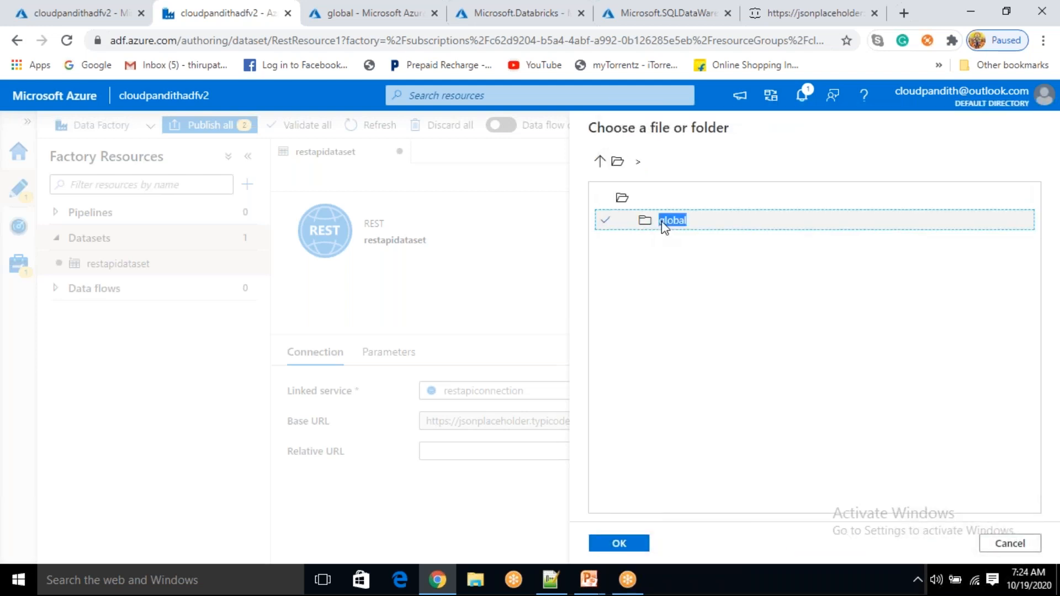
pyautogui.click(646, 546)
pyautogui.click(550, 580)
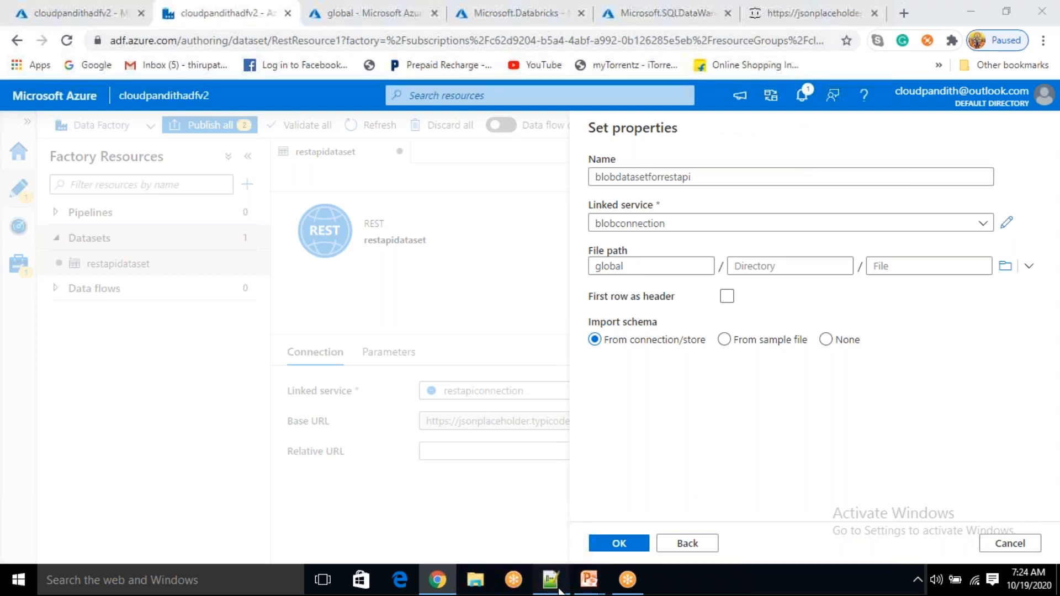
pyautogui.moveTo(84, 109); pyautogui.dragTo(36, 114)
pyautogui.moveTo(136, 104); pyautogui.dragTo(169, 101)
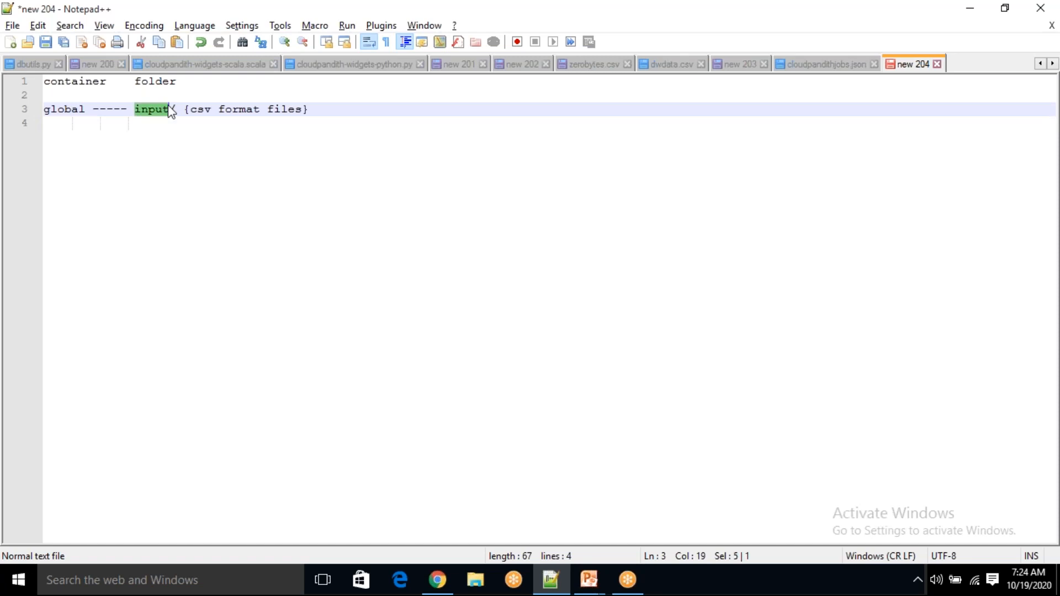
pyautogui.hotkey('alt', 'Tab')
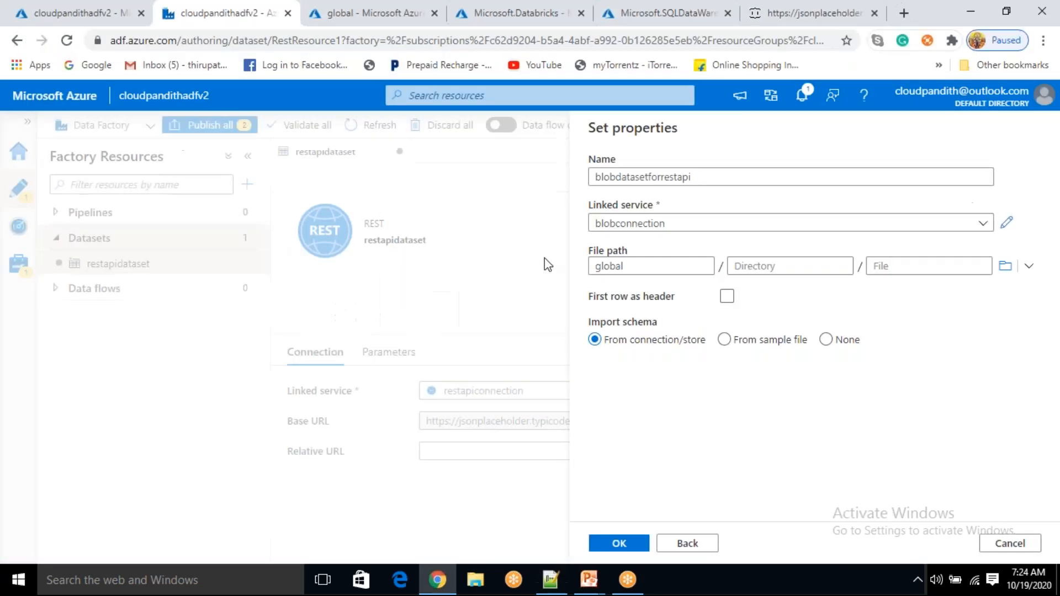
# Set the directory to input and leave the file name blank
pyautogui.click(757, 266)
pyautogui.write('input')
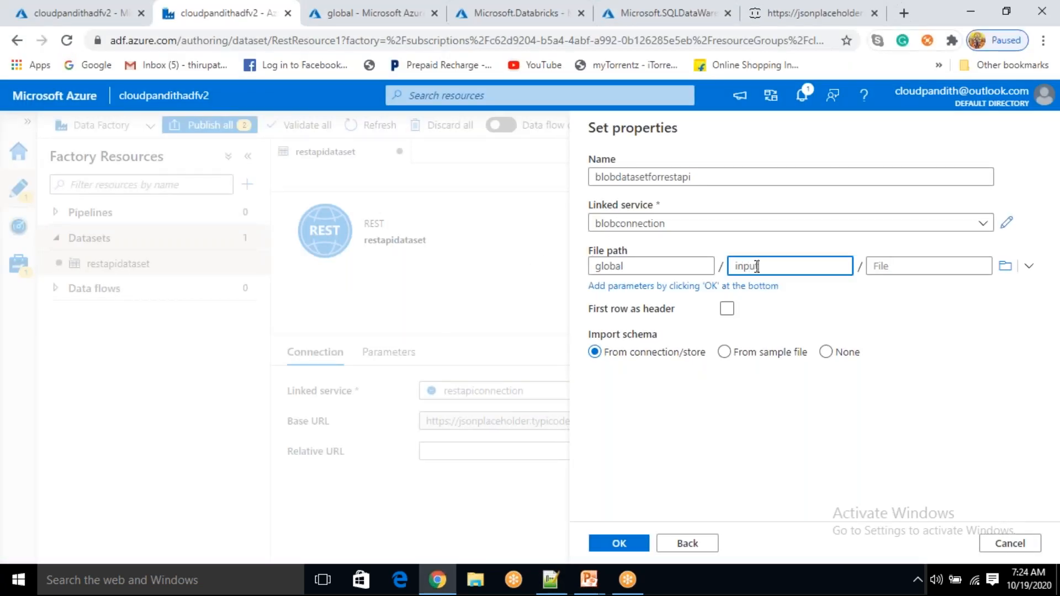
pyautogui.click(893, 266)
pyautogui.click(944, 302)
pyautogui.click(904, 267)
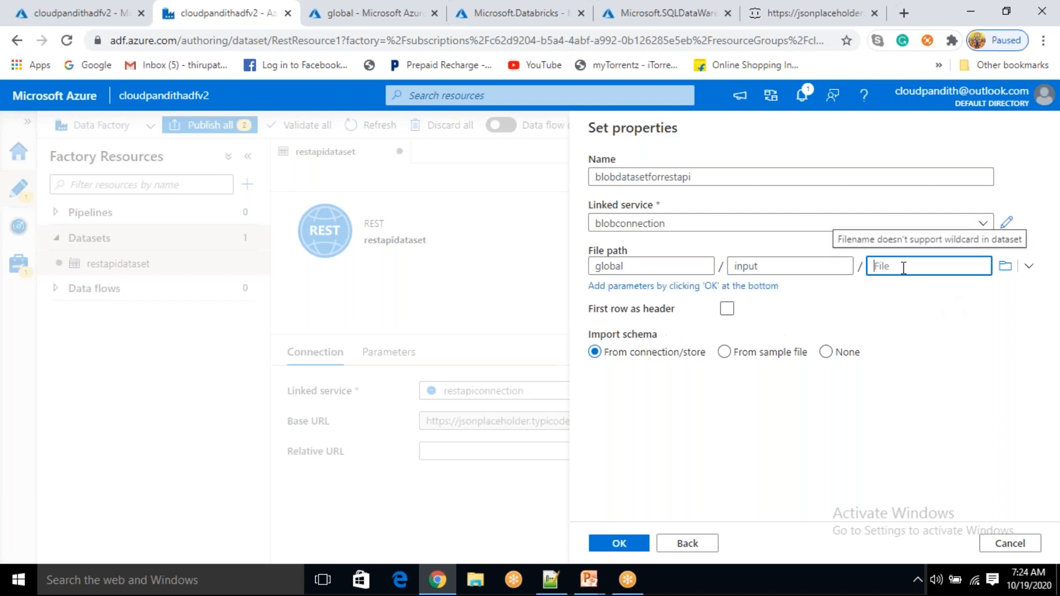
pyautogui.click(936, 316)
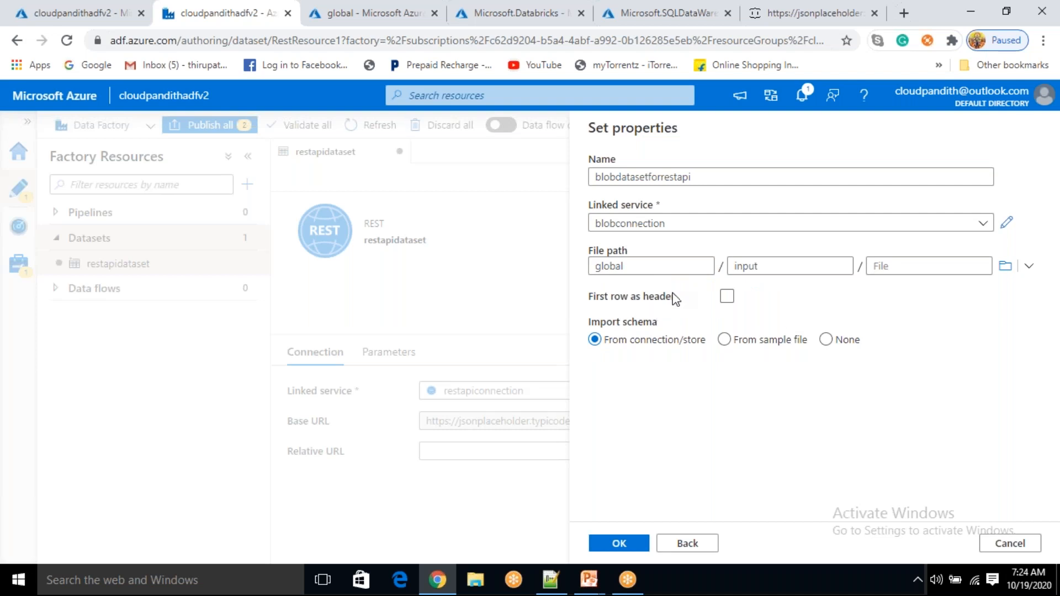
# Turn on First row as header, set Import schema to None, and create the dataset
pyautogui.click(726, 297)
pyautogui.click(807, 339)
pyautogui.click(826, 339)
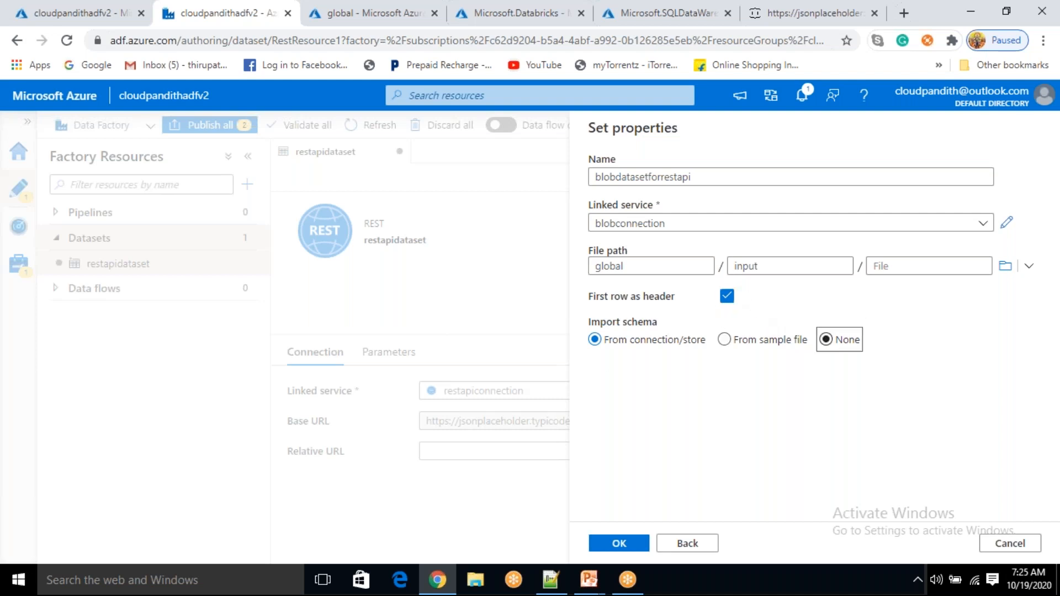
pyautogui.click(631, 545)
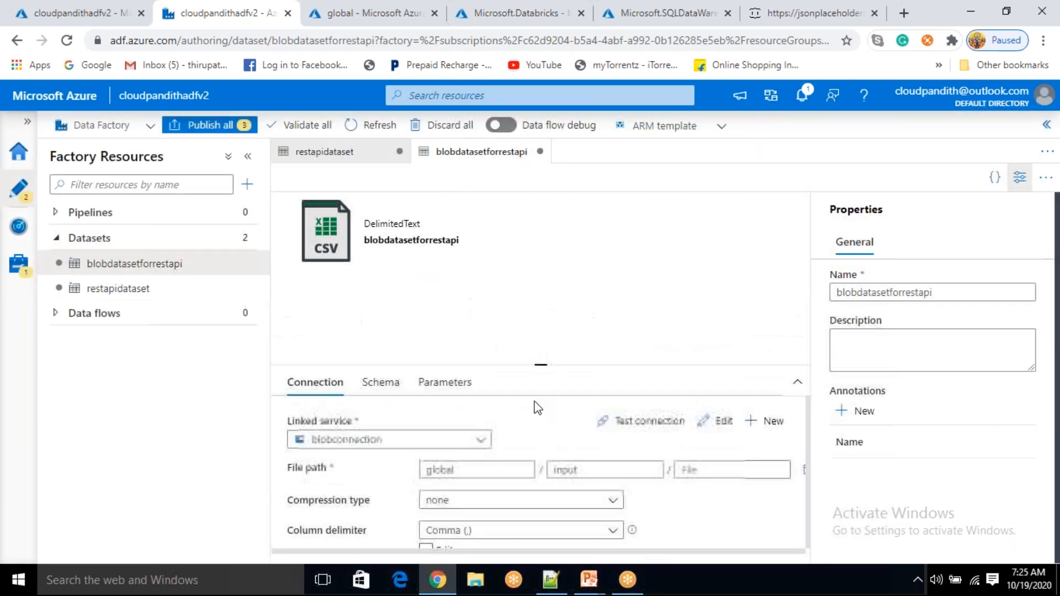
pyautogui.click(246, 184)
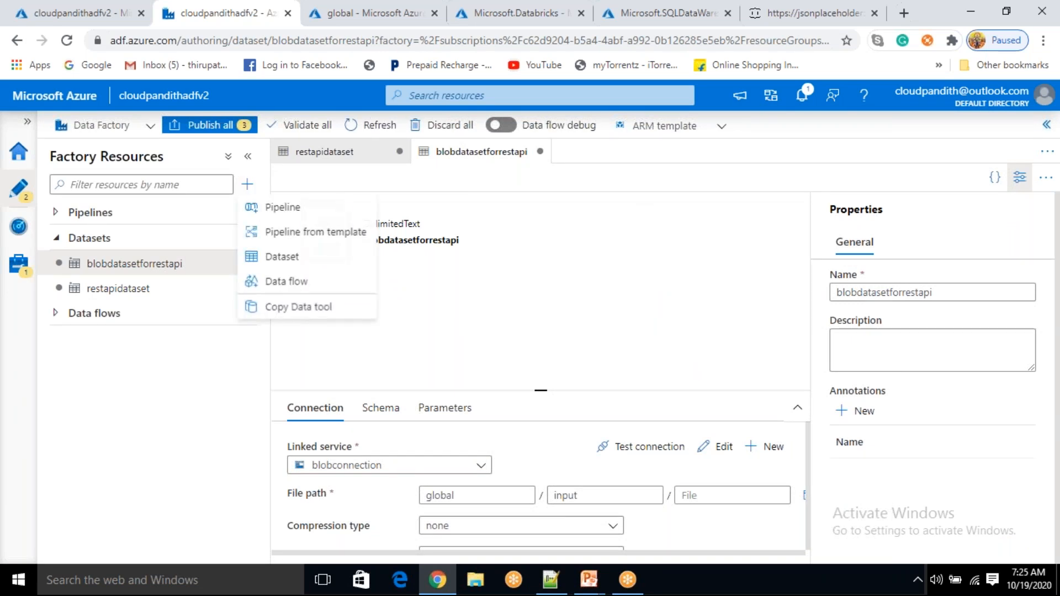
# Add a new pipeline and rename it from pipeline1 to restapi_to_blob
pyautogui.click(271, 209)
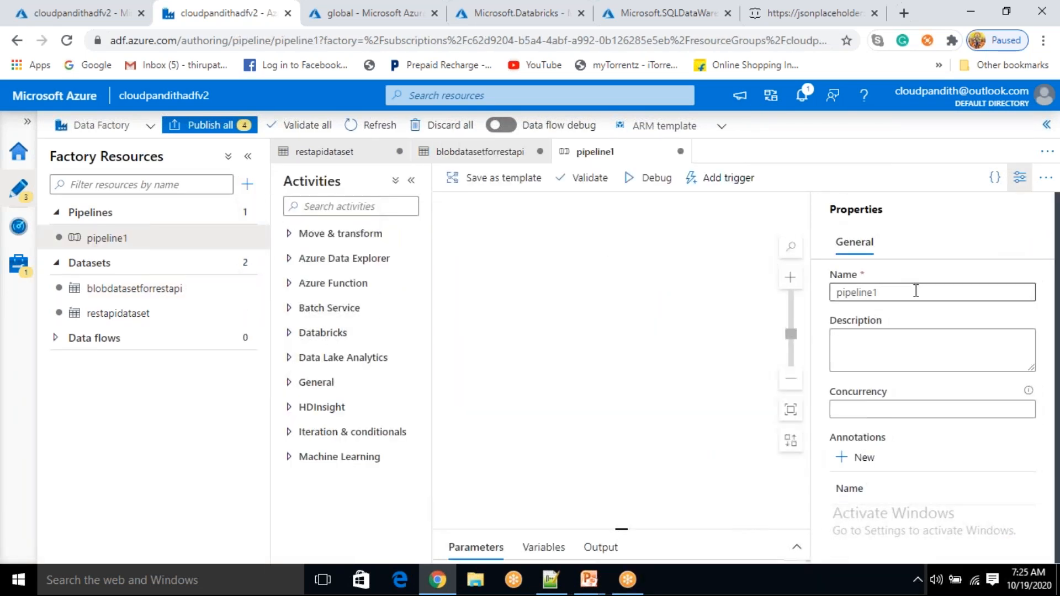
pyautogui.press('BackSpace')
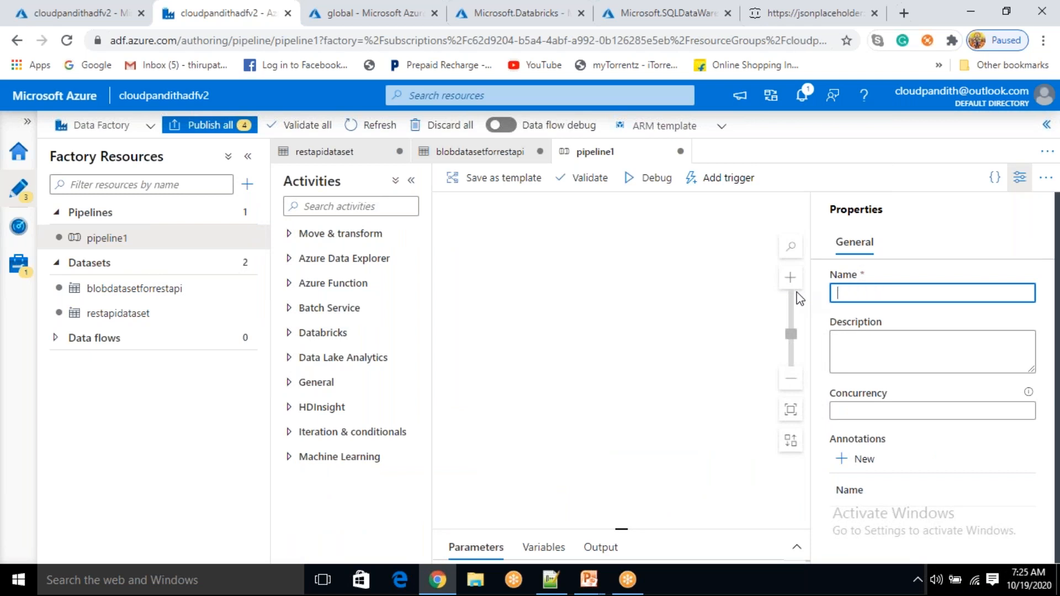
pyautogui.write('restapi')
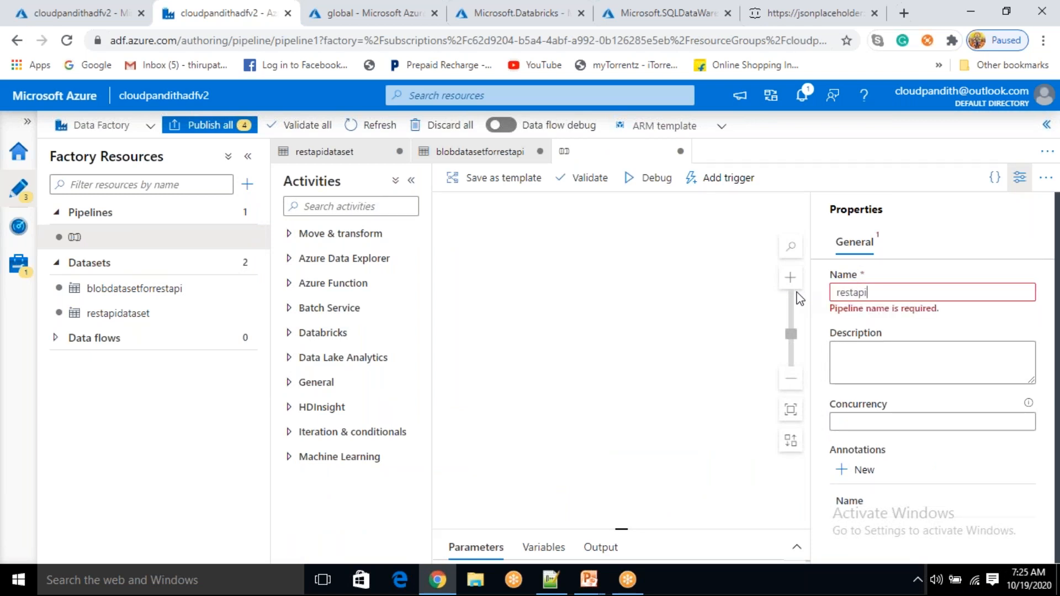
pyautogui.write('_to_blob')
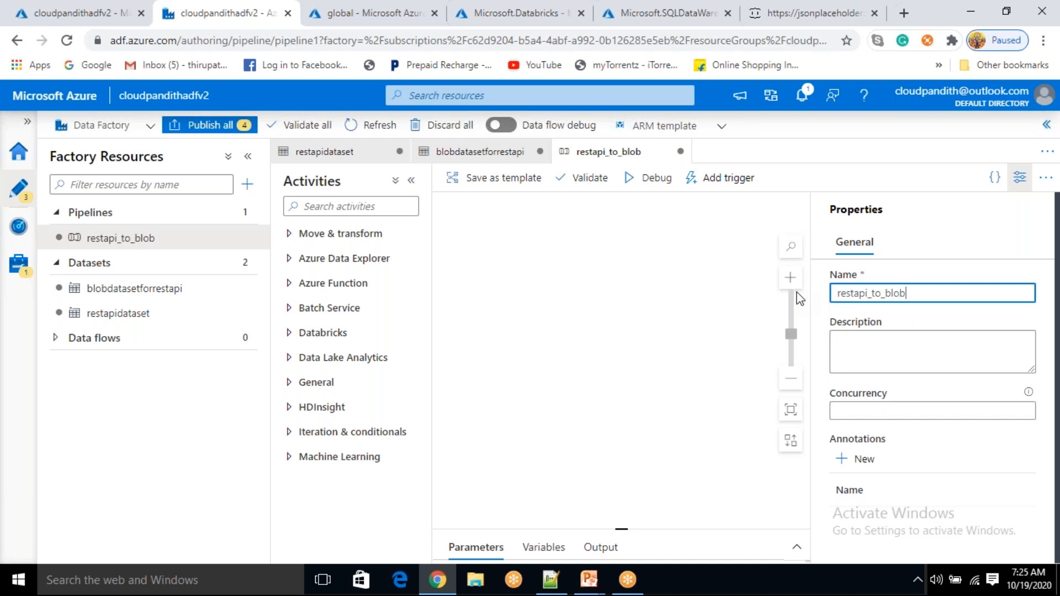
pyautogui.click(1019, 178)
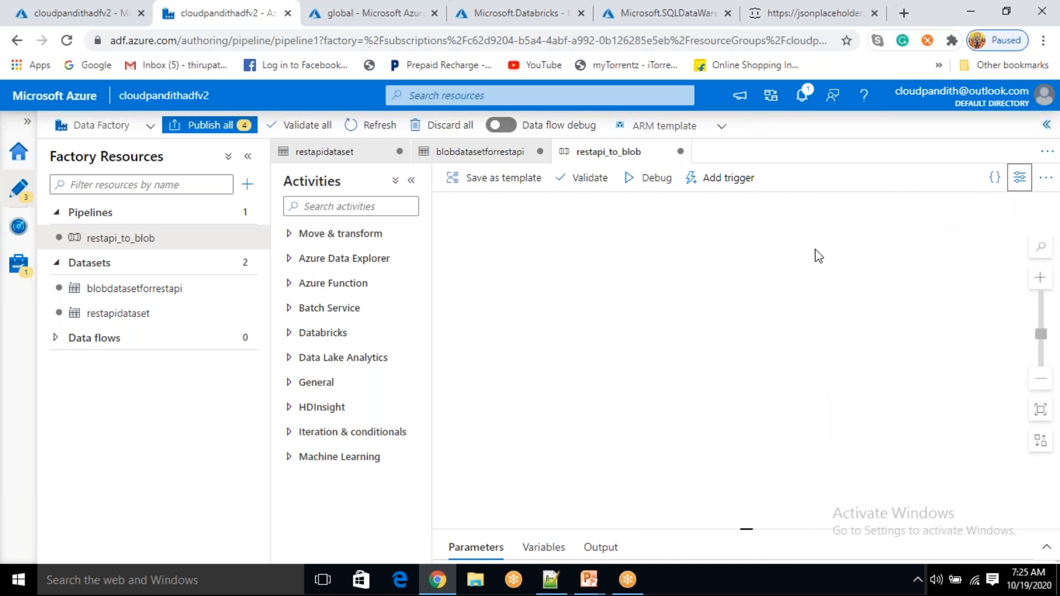
pyautogui.click(357, 236)
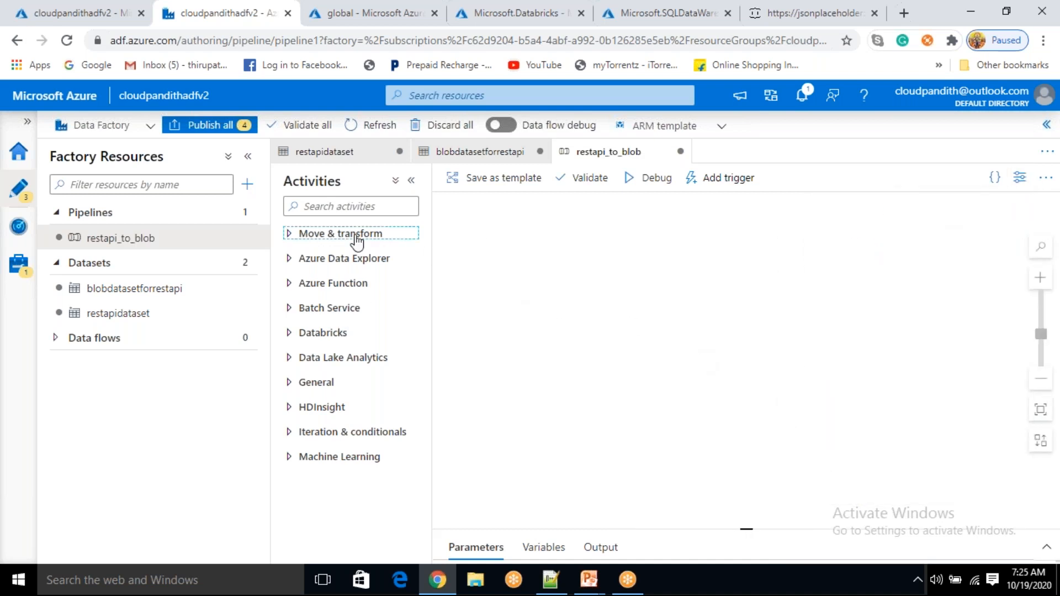
# Add a Copy data activity with restapidataset as source and blobdatasetforrestapi as sink
pyautogui.moveTo(328, 261); pyautogui.dragTo(687, 272)
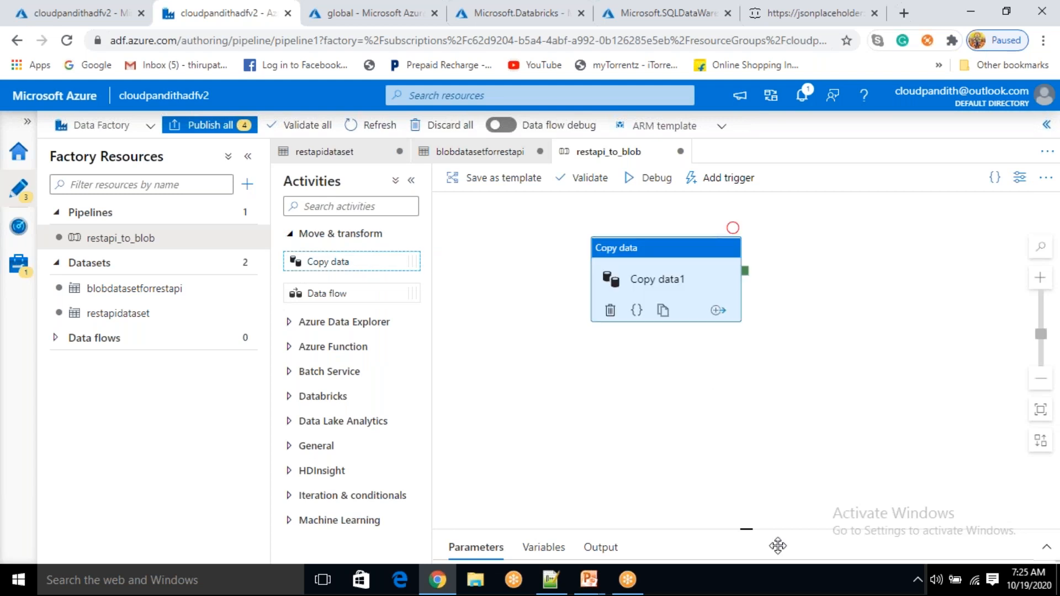
pyautogui.click(521, 353)
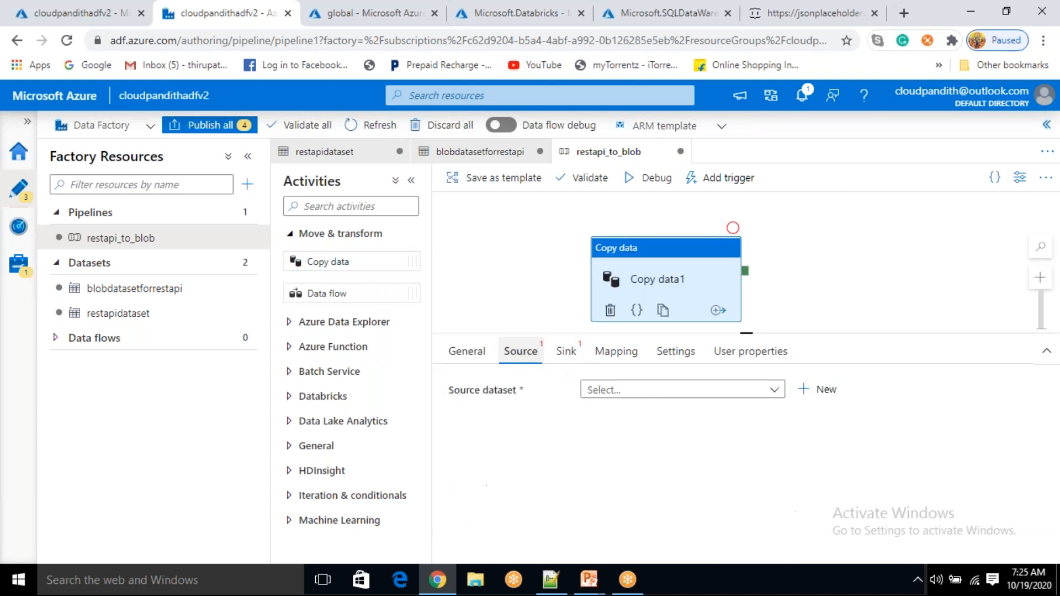
pyautogui.click(657, 390)
pyautogui.click(650, 461)
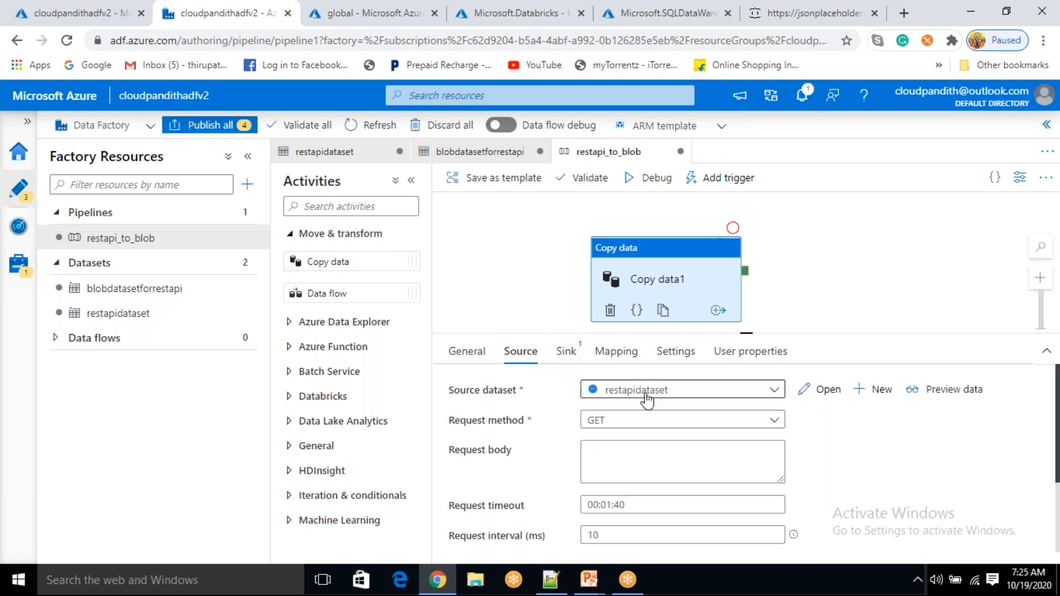
pyautogui.click(566, 351)
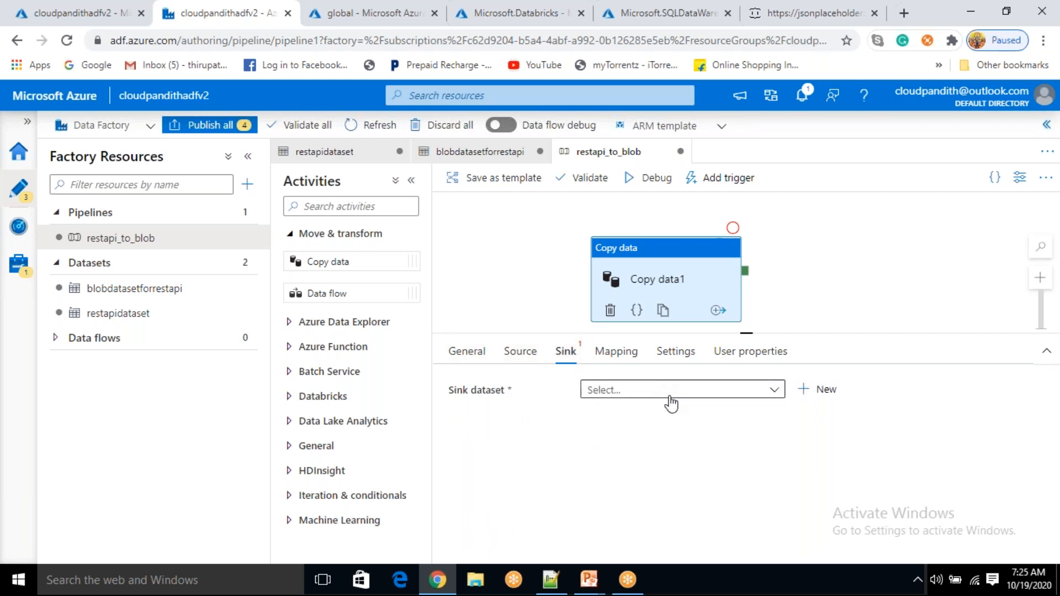
pyautogui.click(671, 397)
pyautogui.click(654, 440)
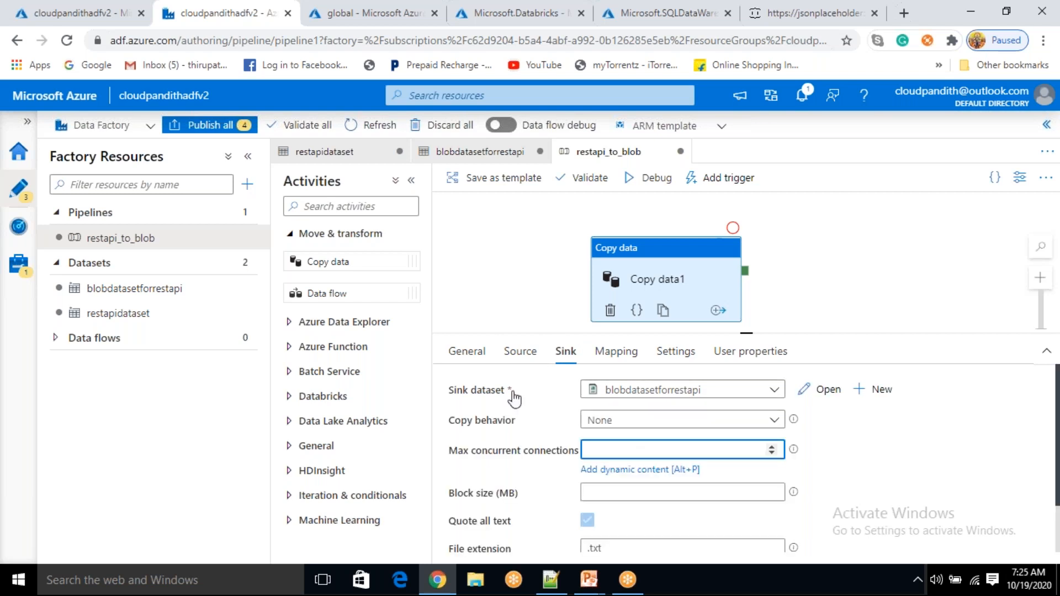
pyautogui.click(649, 270)
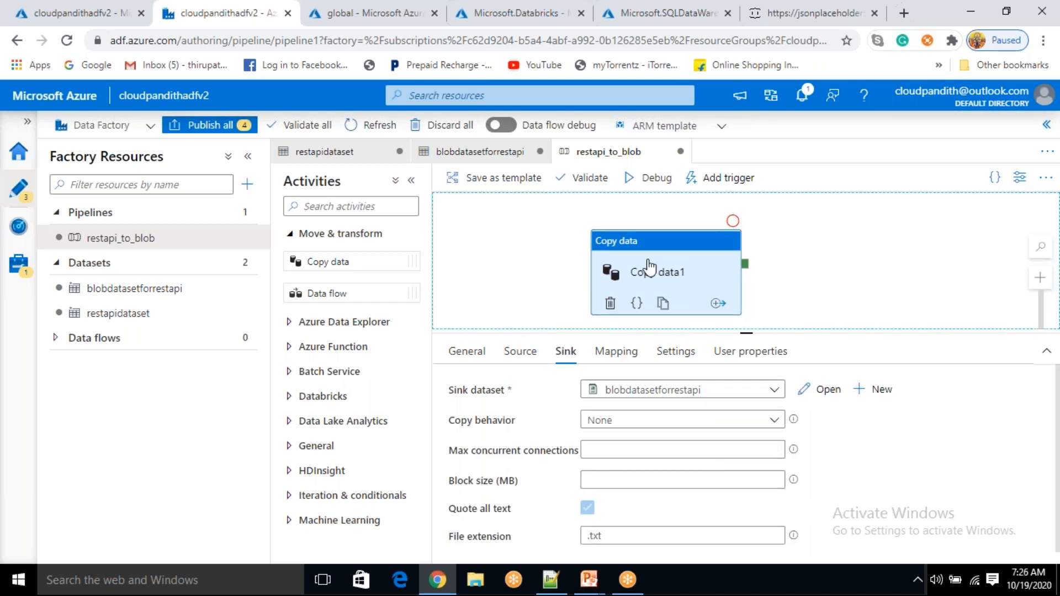
# Begin defining a new trigger for the pipeline
pyautogui.click(728, 179)
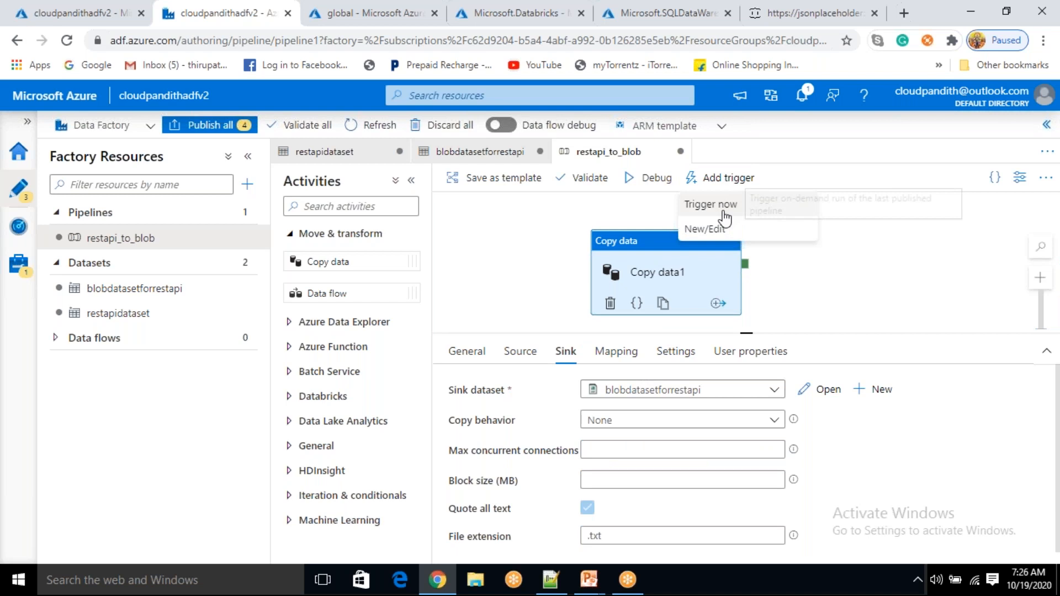
pyautogui.click(709, 228)
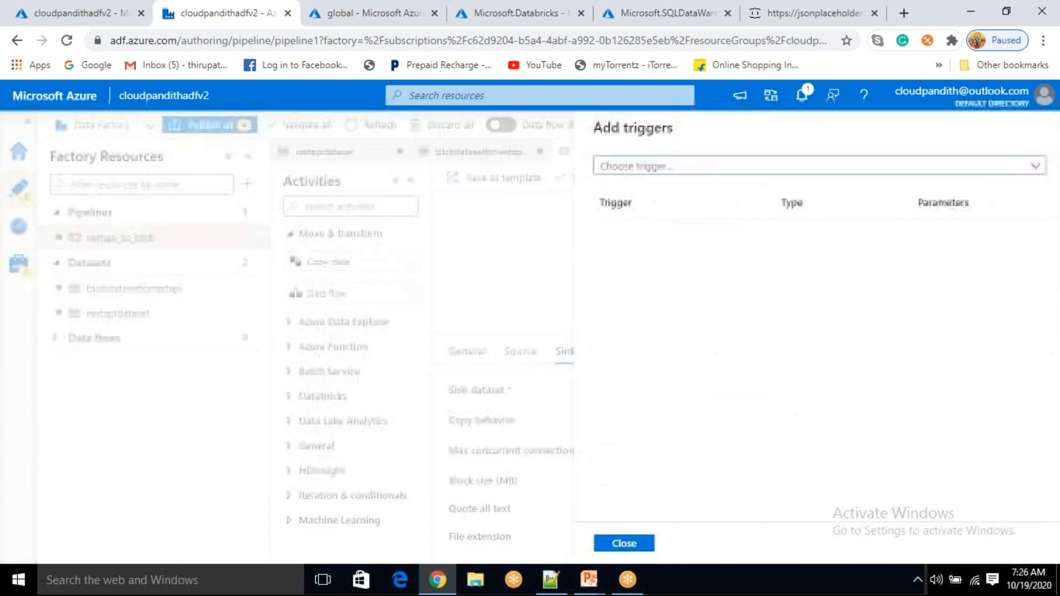
pyautogui.click(715, 178)
pyautogui.click(628, 222)
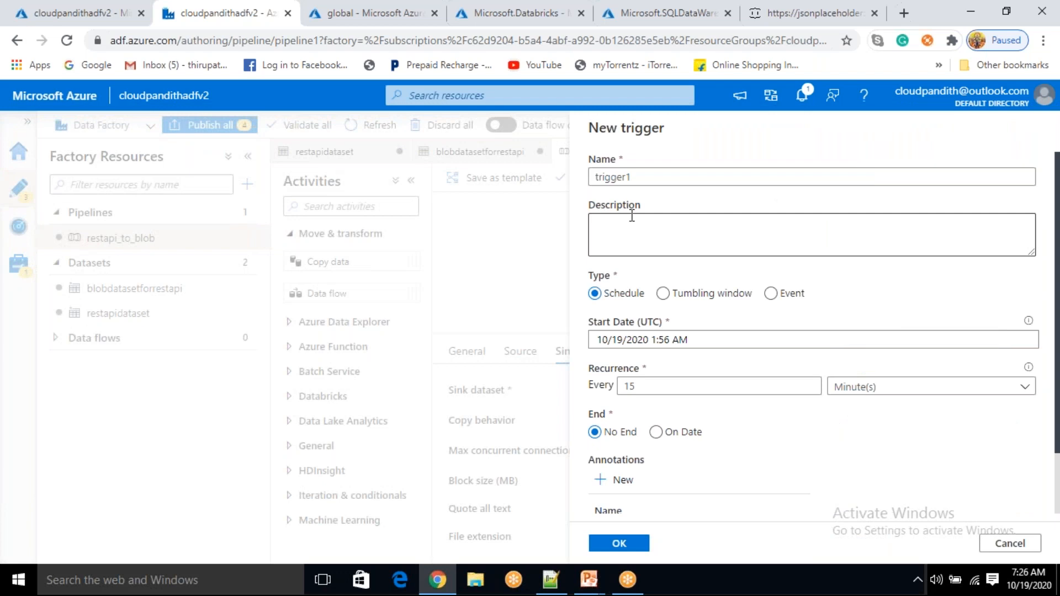
# Name the new trigger restapi_schedule_trigger
pyautogui.moveTo(646, 175); pyautogui.dragTo(560, 182)
pyautogui.write('r')
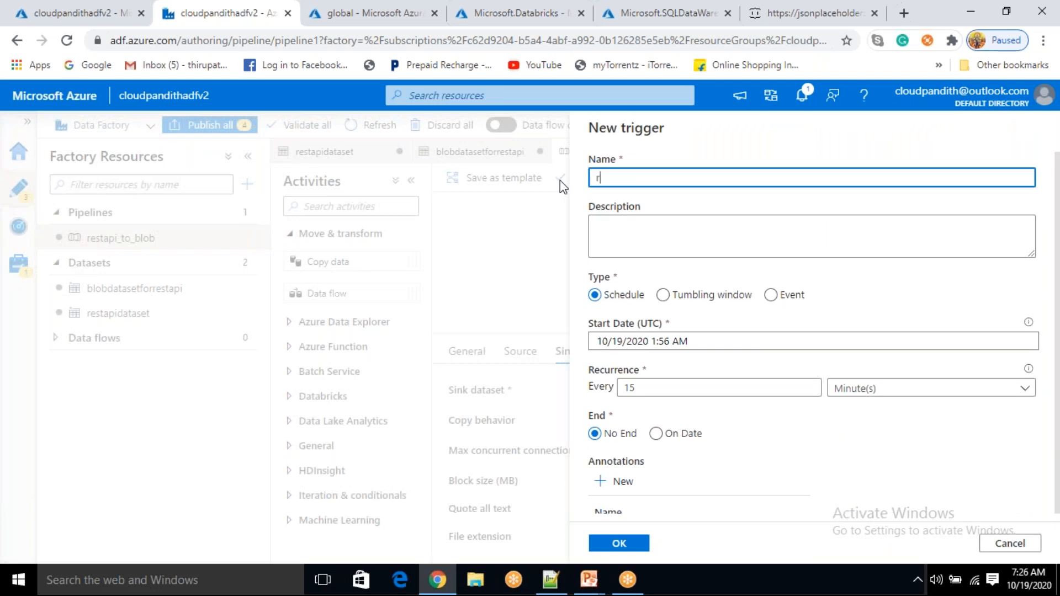
pyautogui.write('estapischeduletrigger')
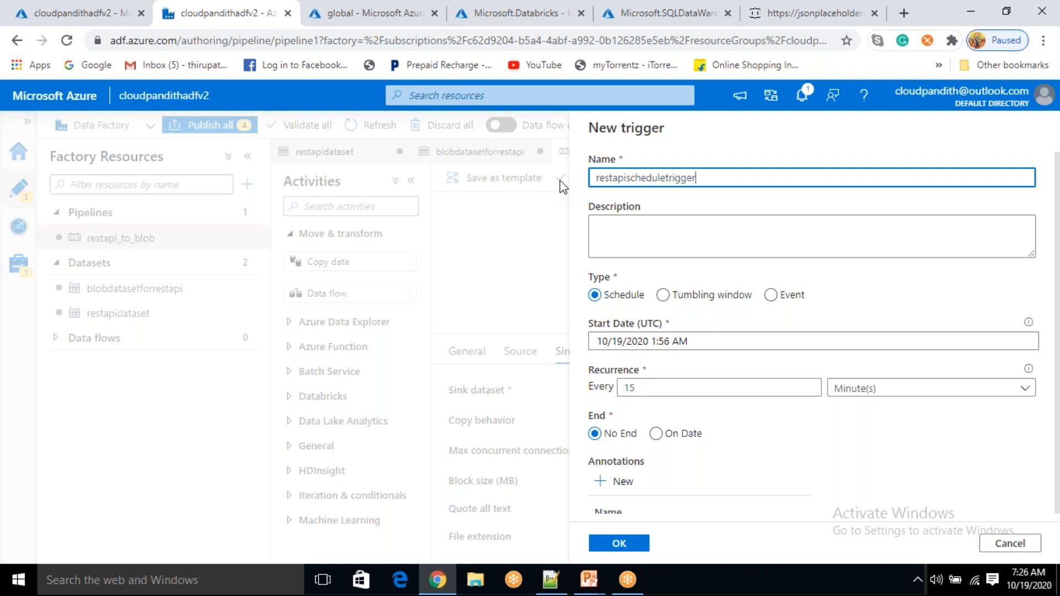
pyautogui.press('Left')
pyautogui.press('Left')
pyautogui.press('Left')
pyautogui.press('Left')
pyautogui.press('Left')
pyautogui.press('Left')
pyautogui.press('Left')
pyautogui.press('Left')
pyautogui.press('Left')
pyautogui.press('Left')
pyautogui.press('Left')
pyautogui.press('Left')
pyautogui.press('Left')
pyautogui.press('Left')
pyautogui.write('_')
pyautogui.write('_')
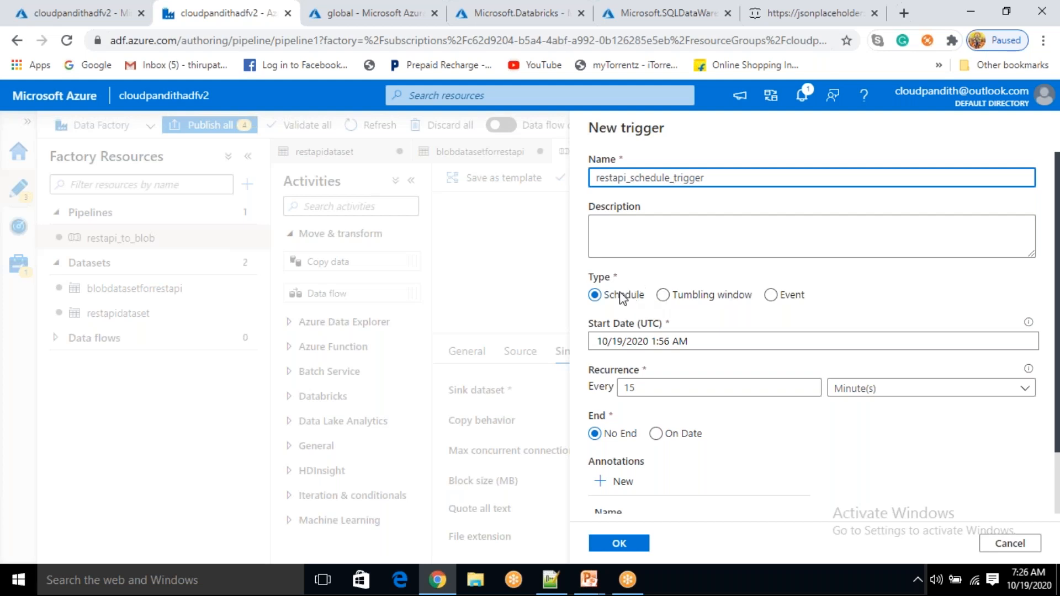
pyautogui.scroll(-2, 645, 337)
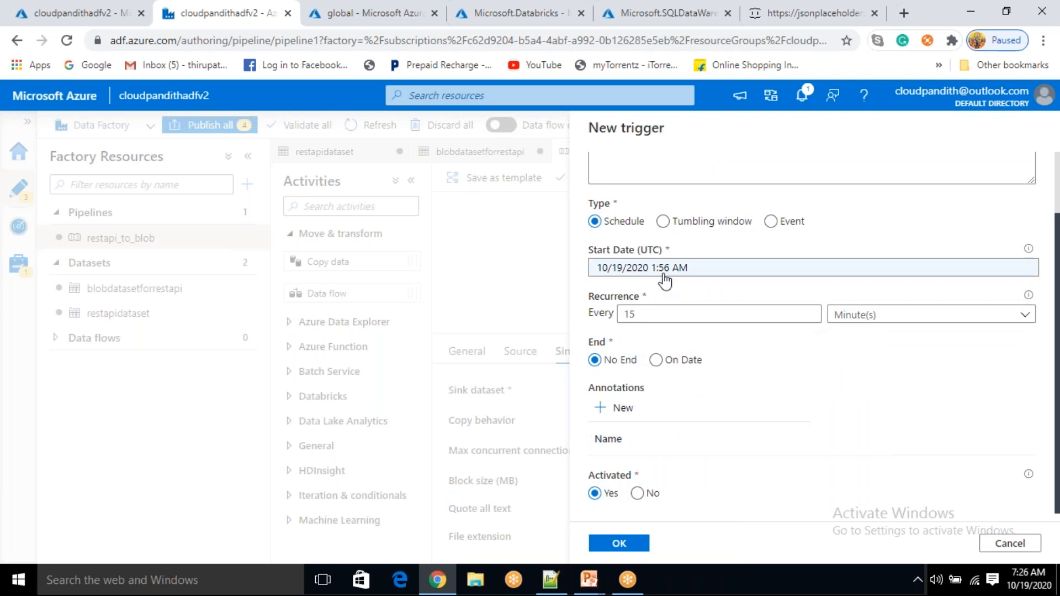
# Set the trigger's start date to 10/19/2020 at 2:01 AM UTC
pyautogui.click(665, 268)
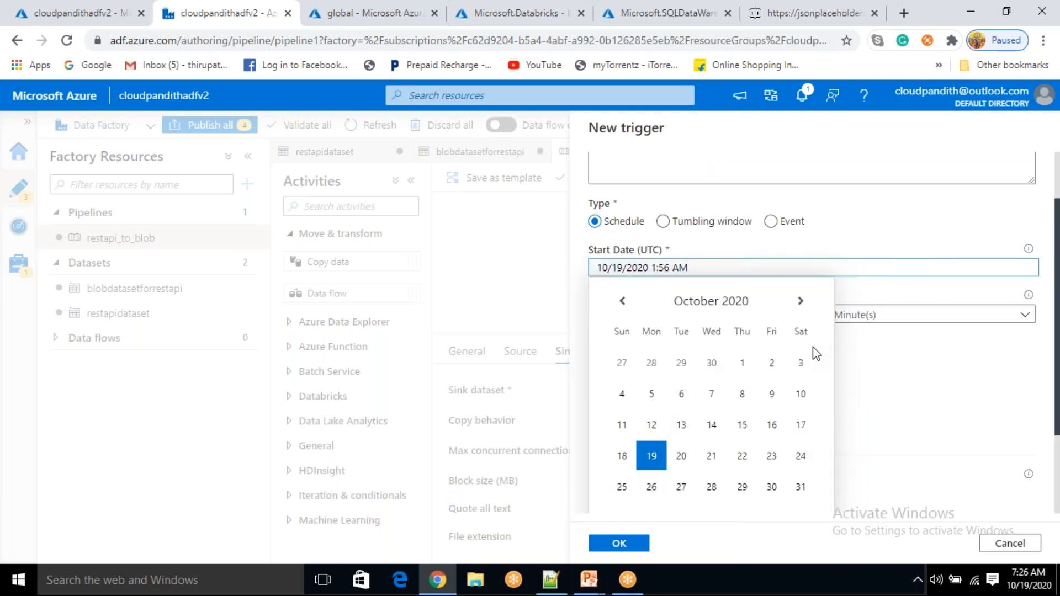
pyautogui.scroll(-3, 812, 347)
pyautogui.scroll(5, 812, 310)
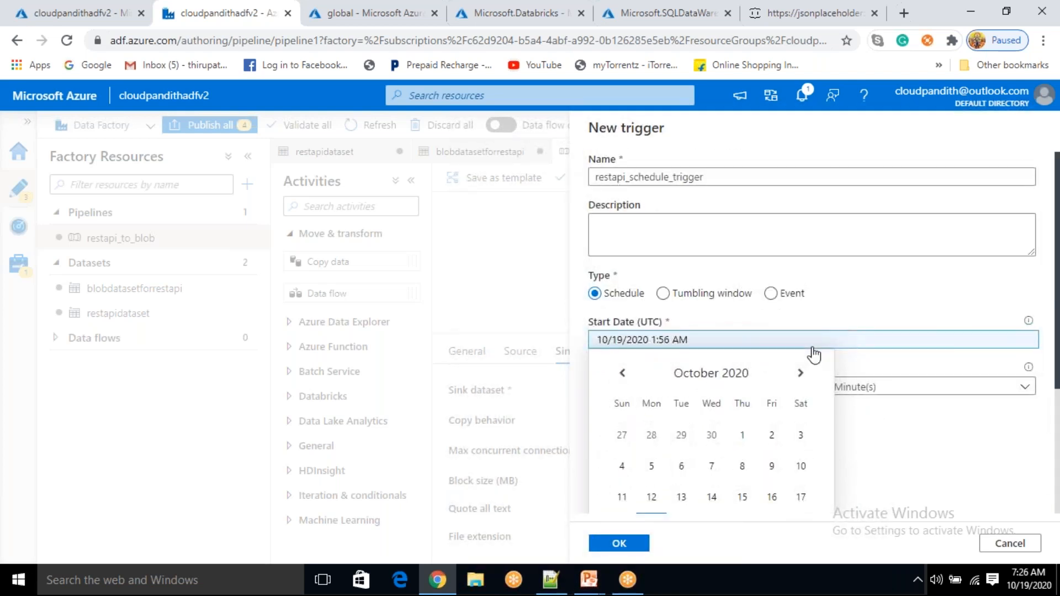
pyautogui.scroll(-3, 813, 355)
pyautogui.click(635, 445)
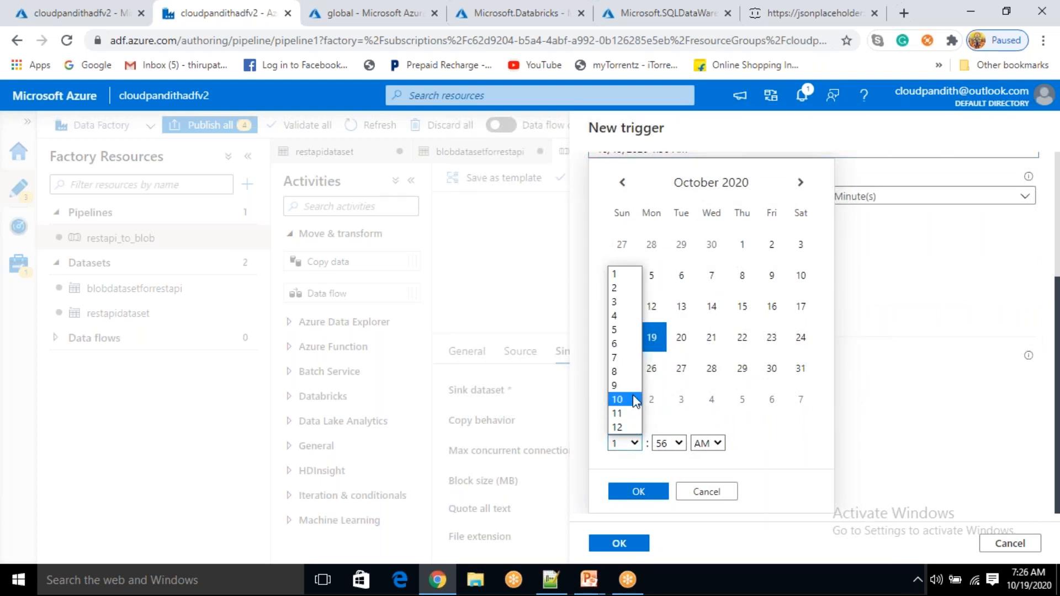
pyautogui.click(627, 288)
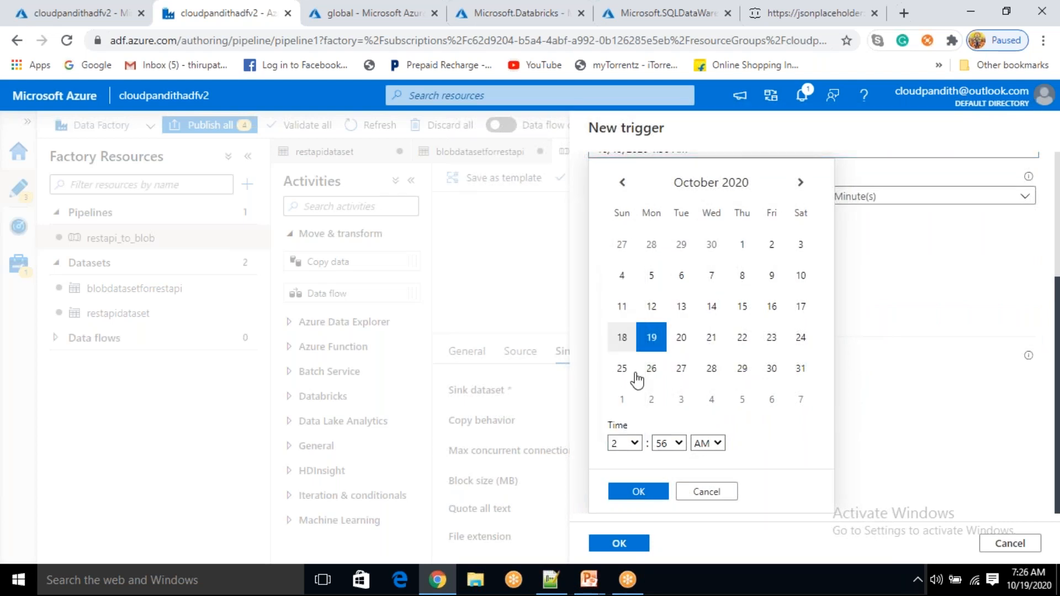
pyautogui.click(679, 443)
pyautogui.scroll(1, 666, 320)
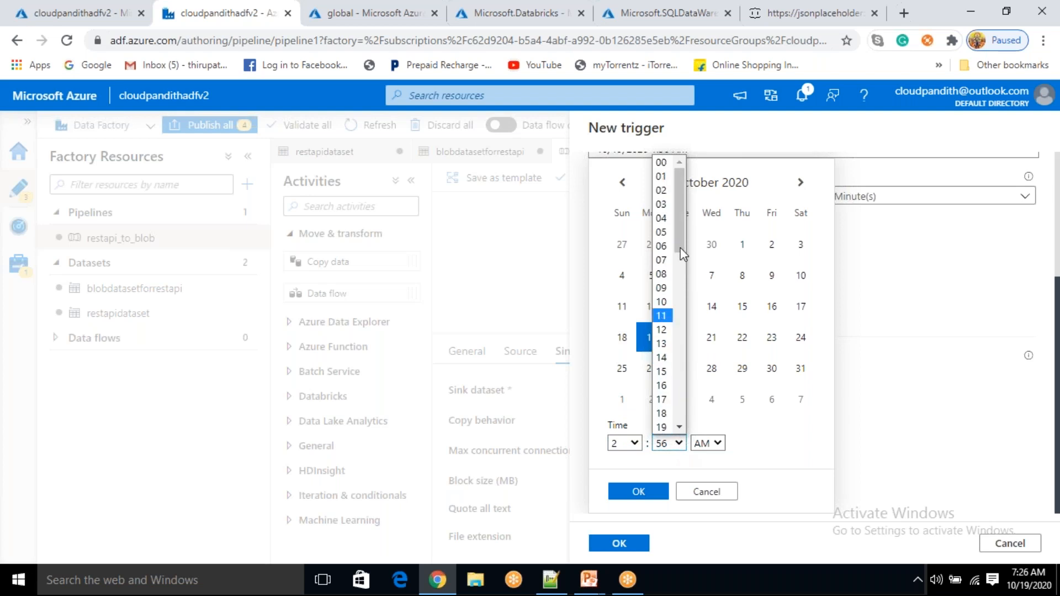
pyautogui.click(672, 182)
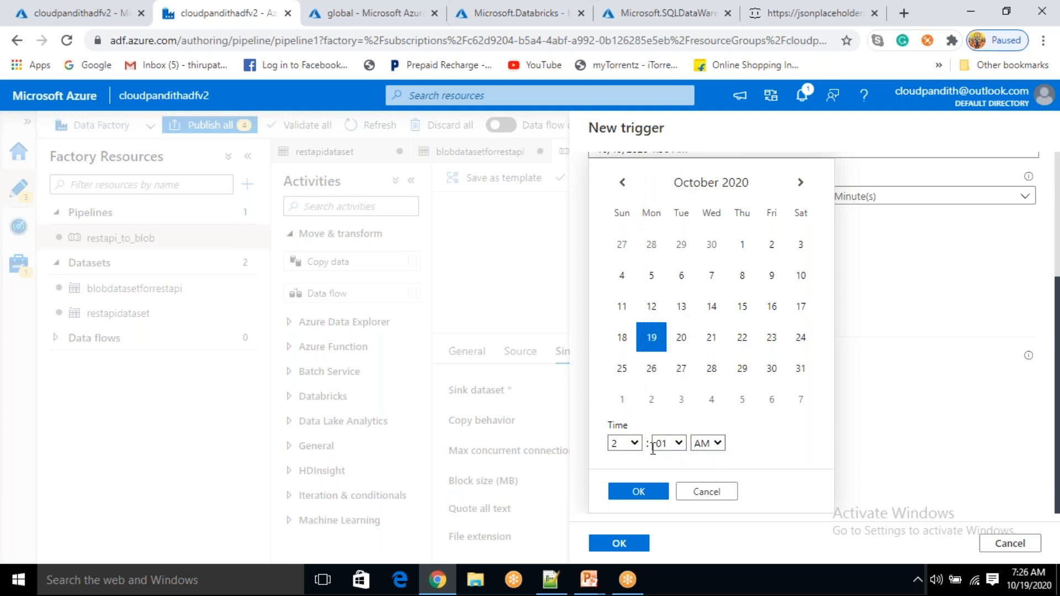
pyautogui.click(639, 491)
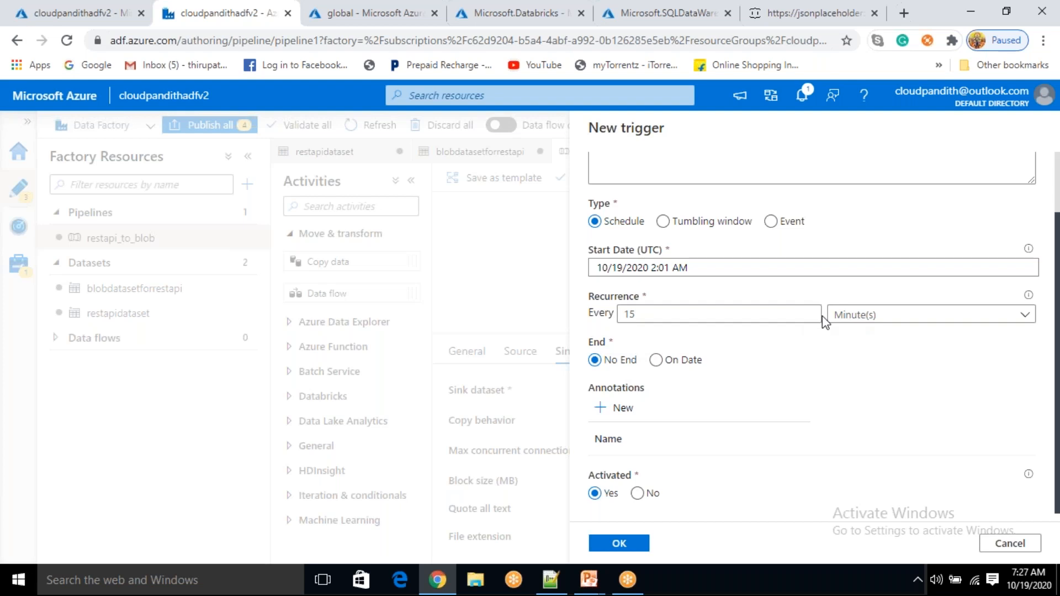
# Change the trigger recurrence to every 1 day
pyautogui.click(913, 329)
pyautogui.click(854, 415)
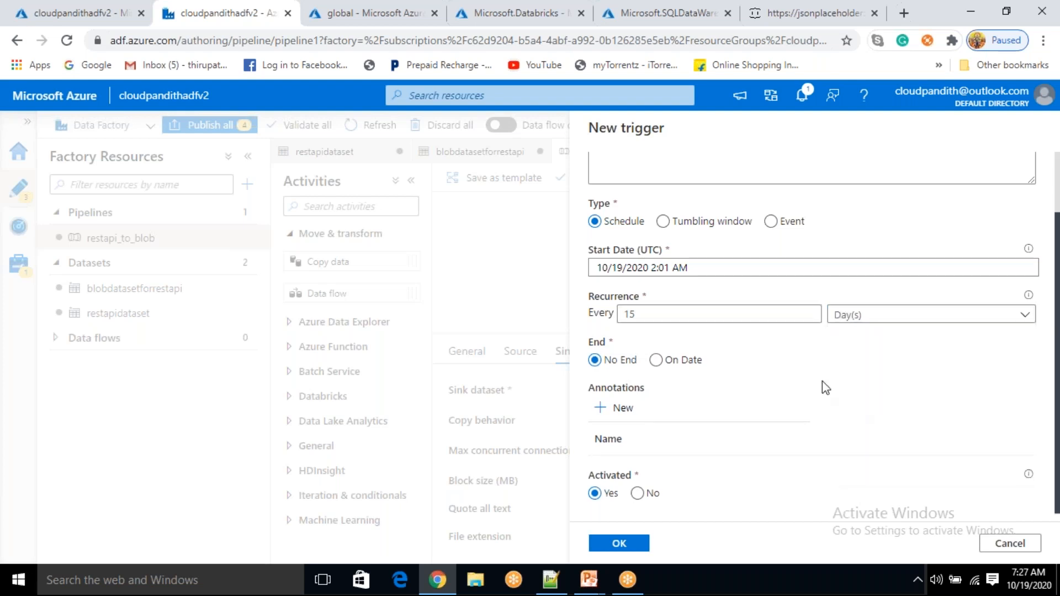
pyautogui.click(739, 312)
pyautogui.press('BackSpace')
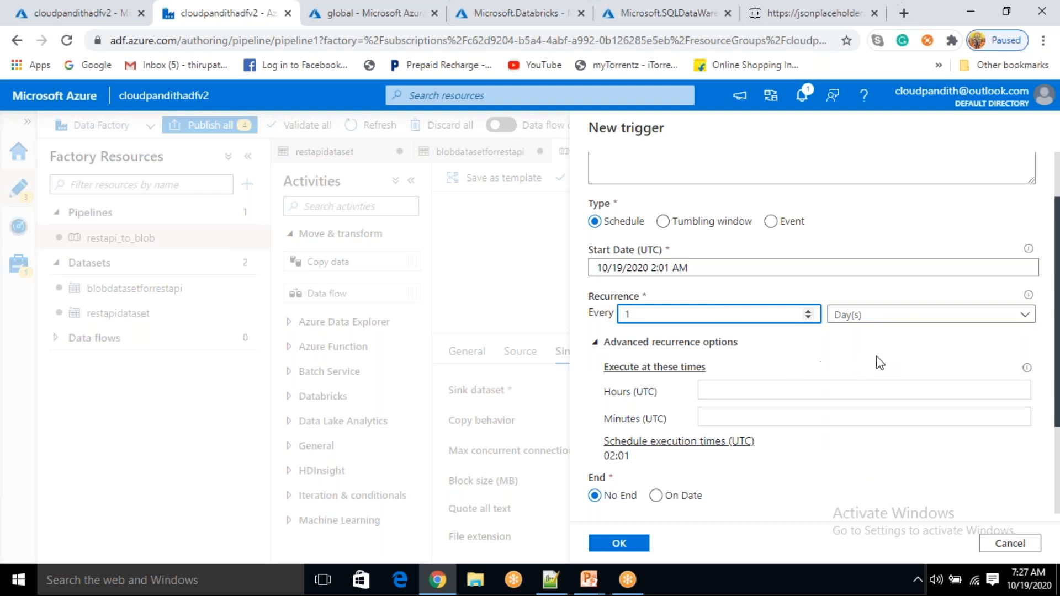
pyautogui.click(882, 356)
pyautogui.scroll(-3, 883, 361)
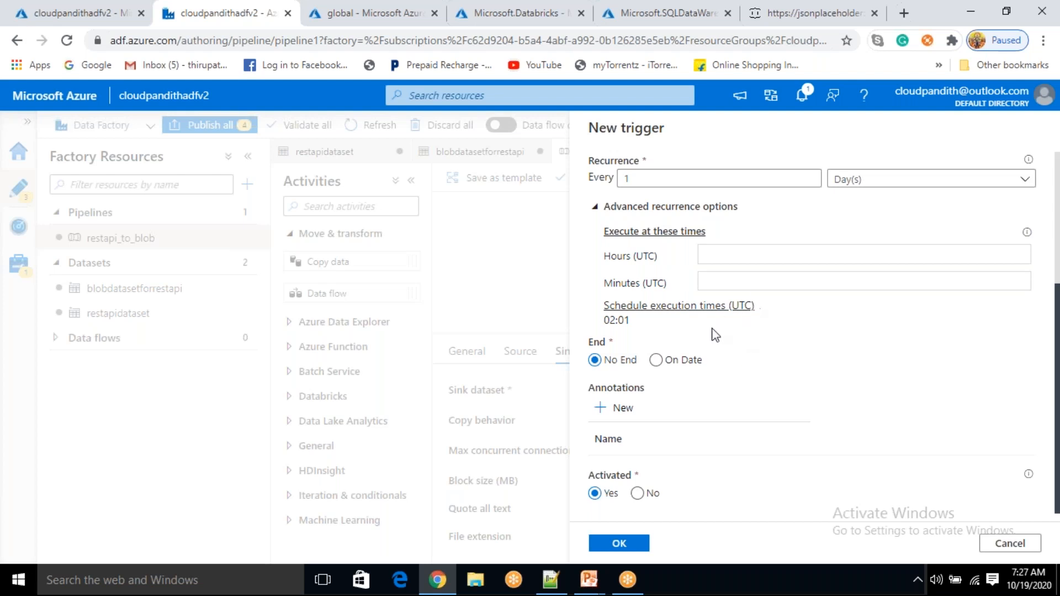
# Keep the trigger's End as No End and create it
pyautogui.click(656, 360)
pyautogui.click(664, 364)
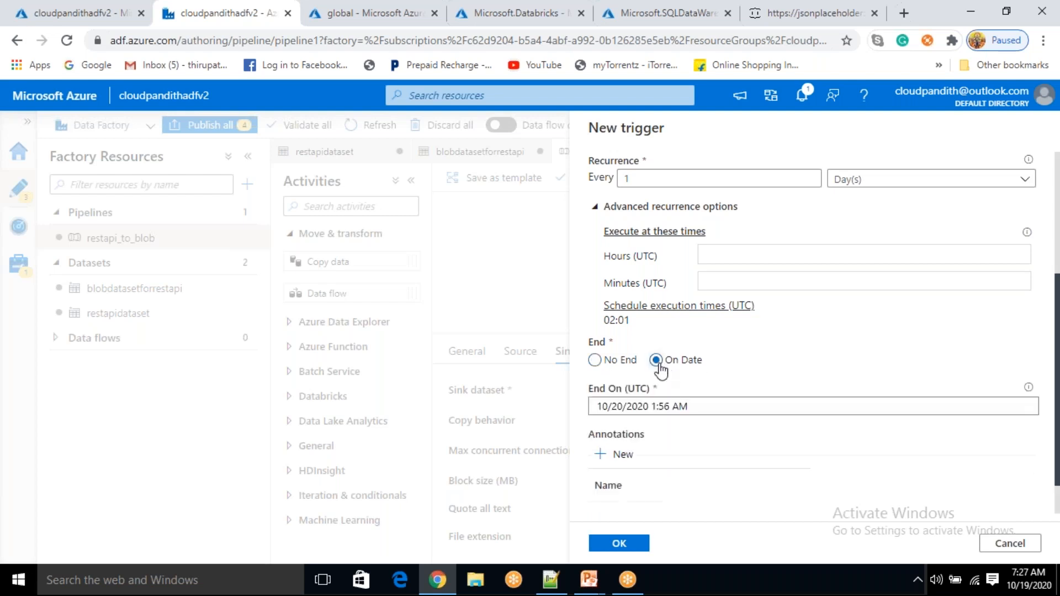
pyautogui.click(597, 362)
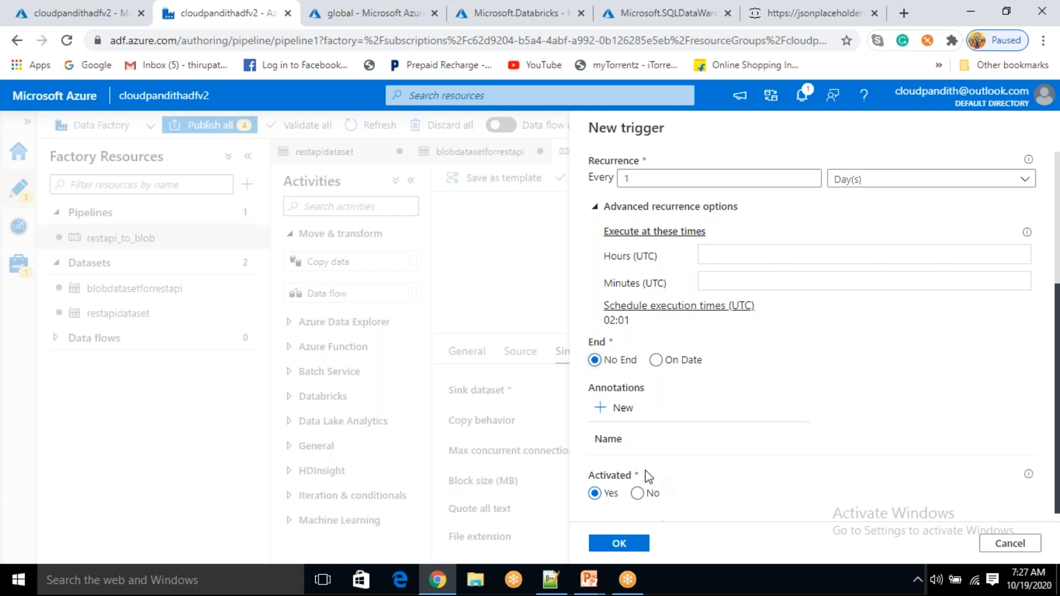
pyautogui.click(617, 544)
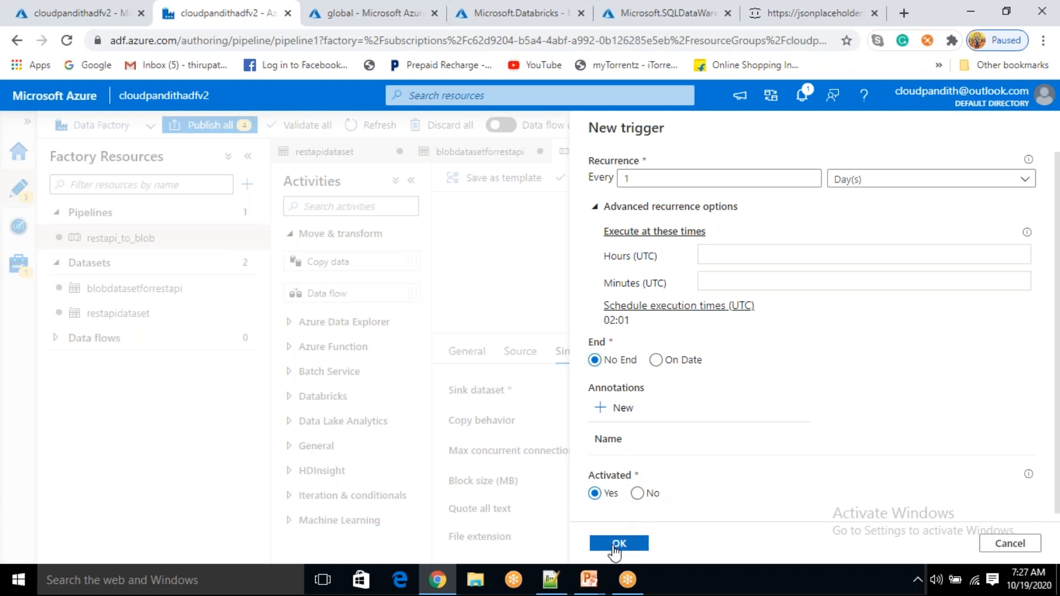
pyautogui.click(617, 544)
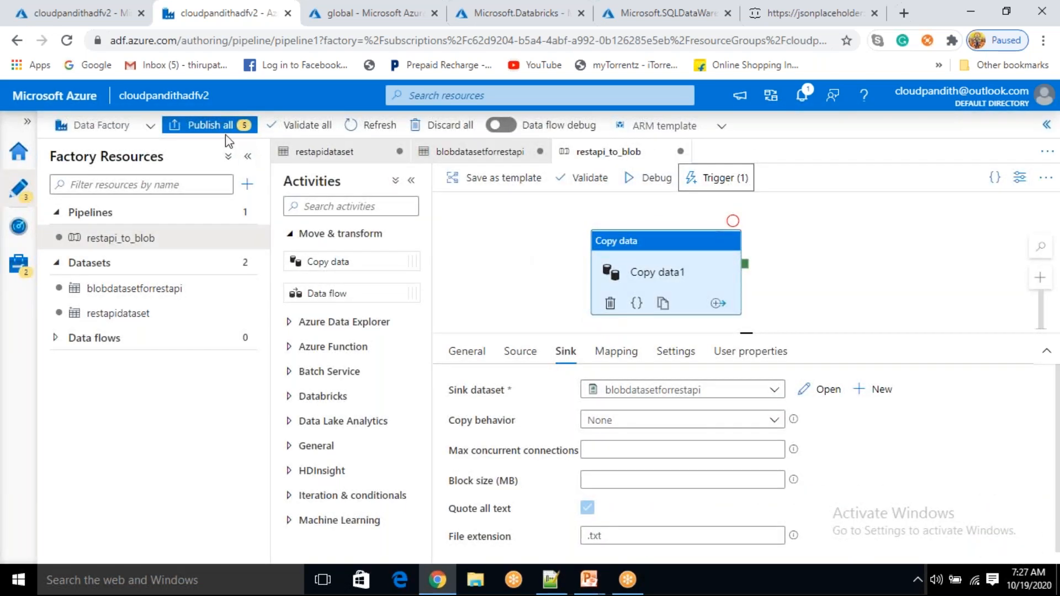
# Publish all five pending changes and wait for deployment to finish
pyautogui.click(224, 137)
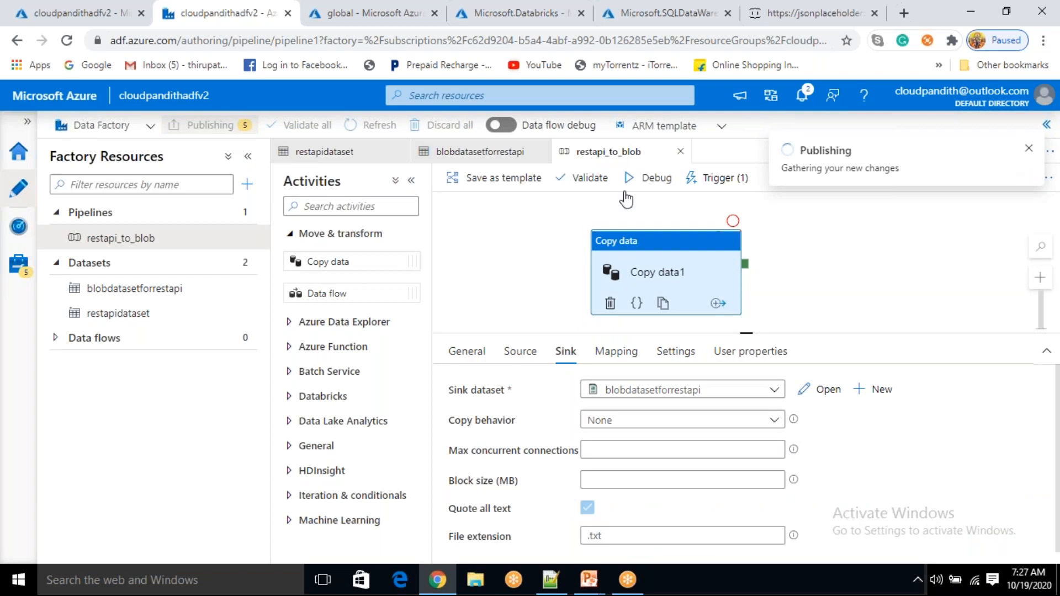
pyautogui.click(616, 547)
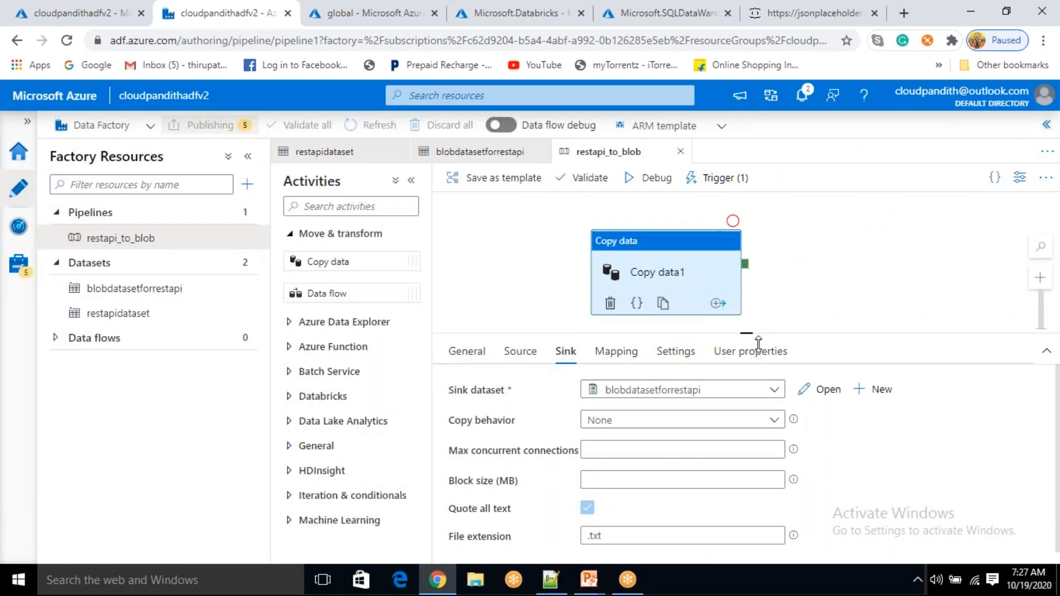
pyautogui.moveTo(758, 342); pyautogui.dragTo(784, 366)
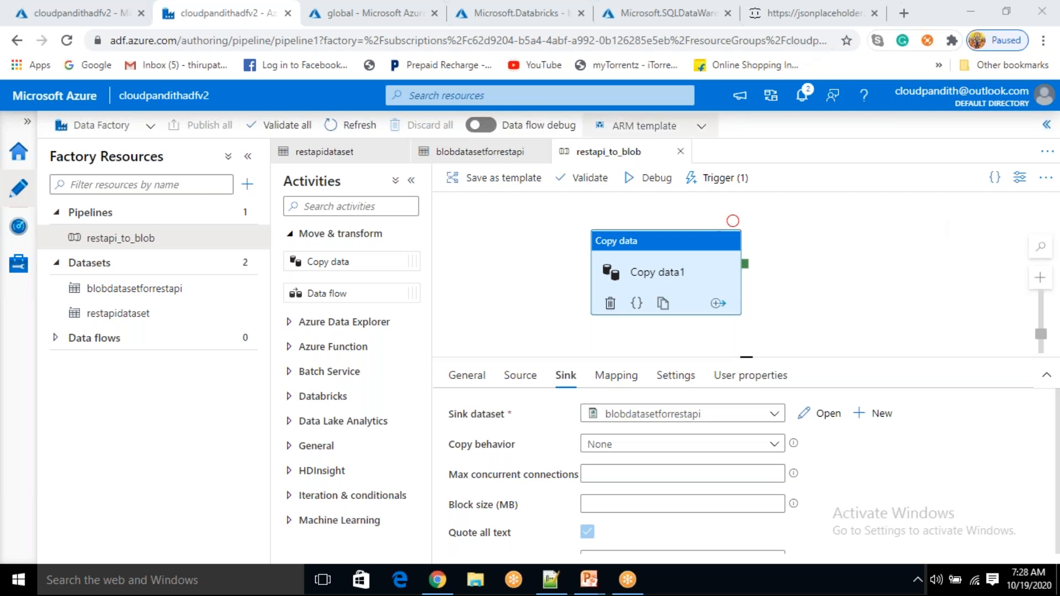
pyautogui.click(645, 256)
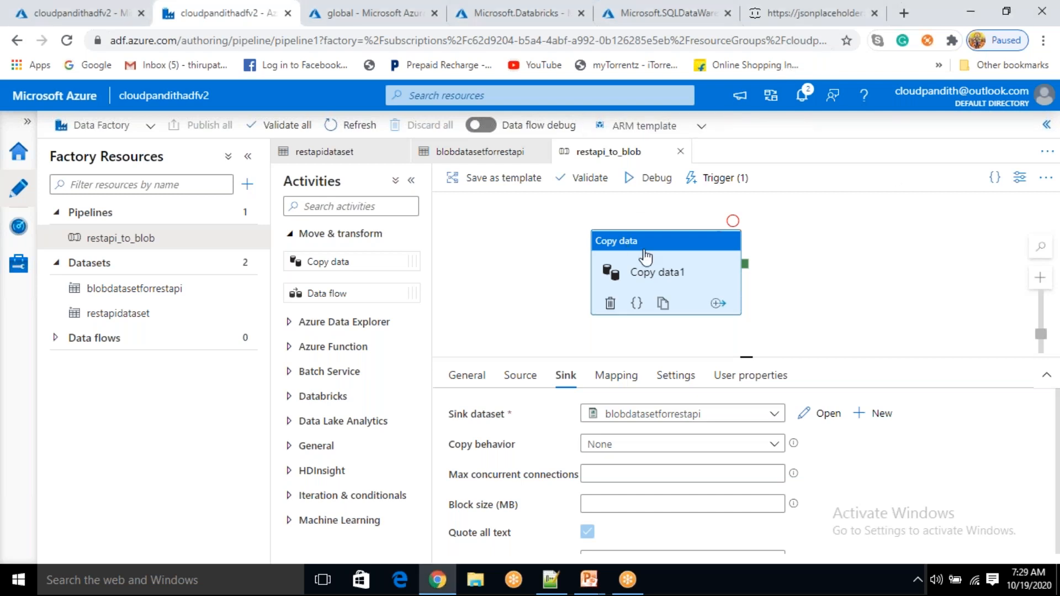
# Google 'current time in utc' in a new Chrome tab
pyautogui.click(909, 16)
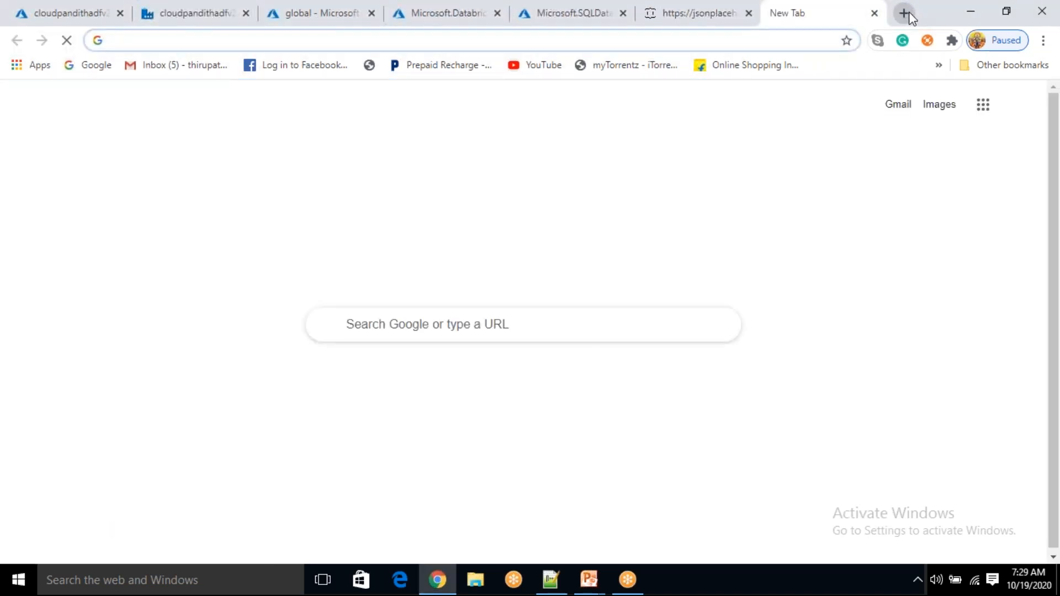
pyautogui.write('current time no')
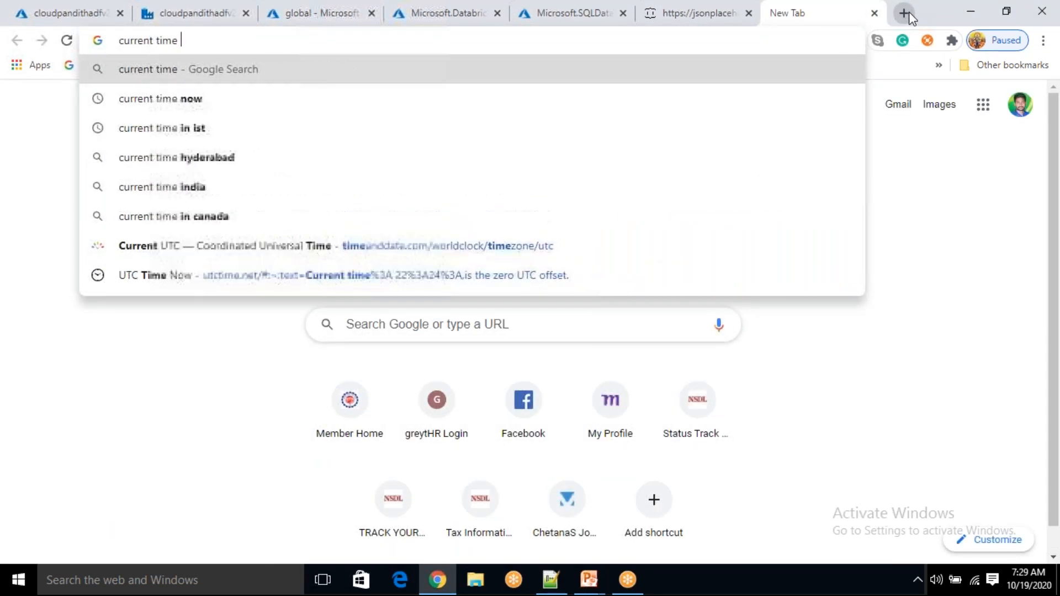
pyautogui.press('BackSpace')
pyautogui.press('BackSpace')
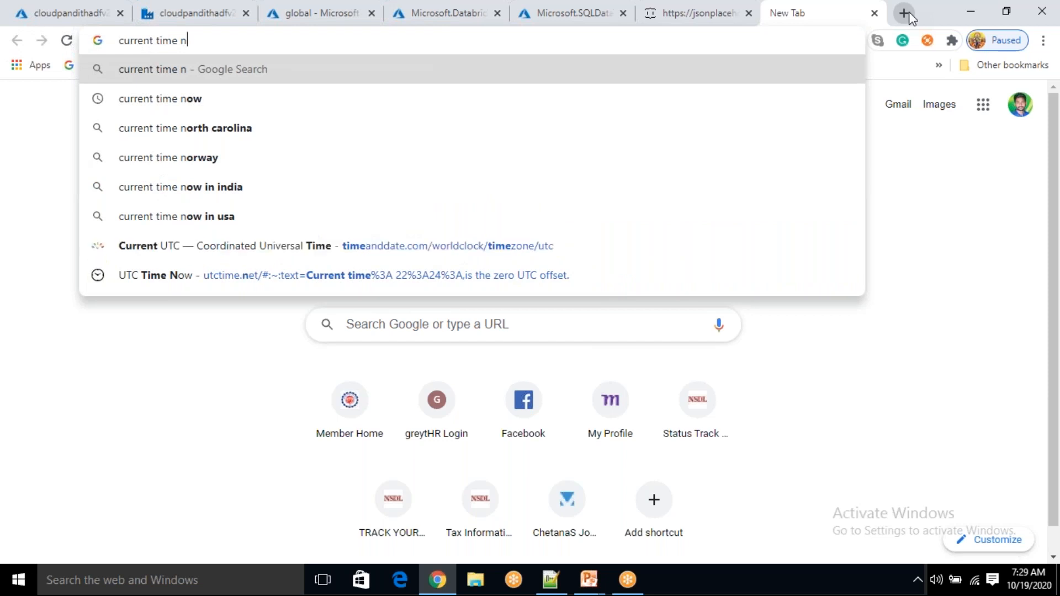
pyautogui.write('in utc')
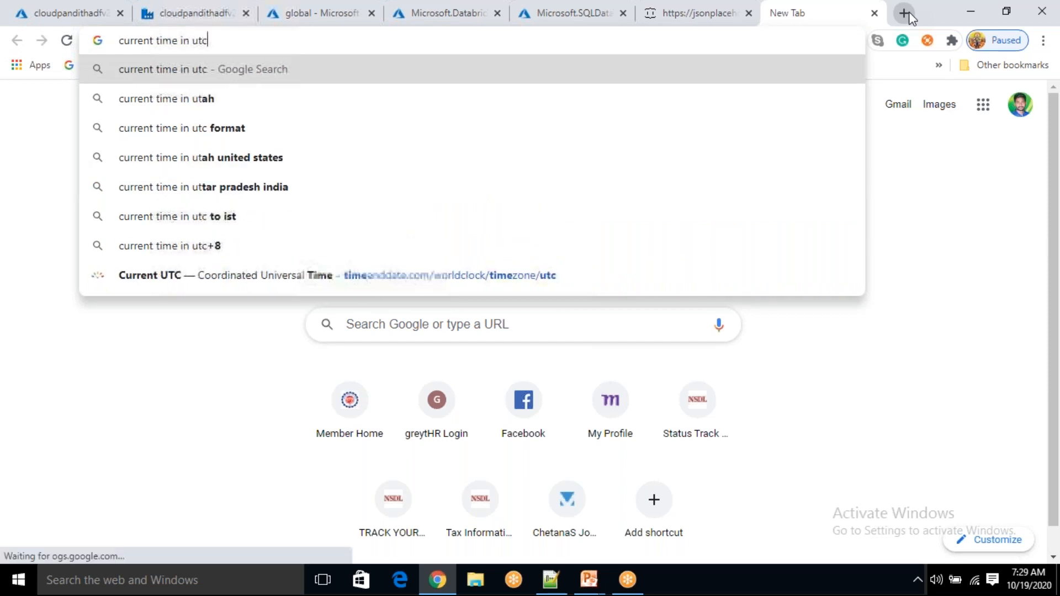
pyautogui.press('Return')
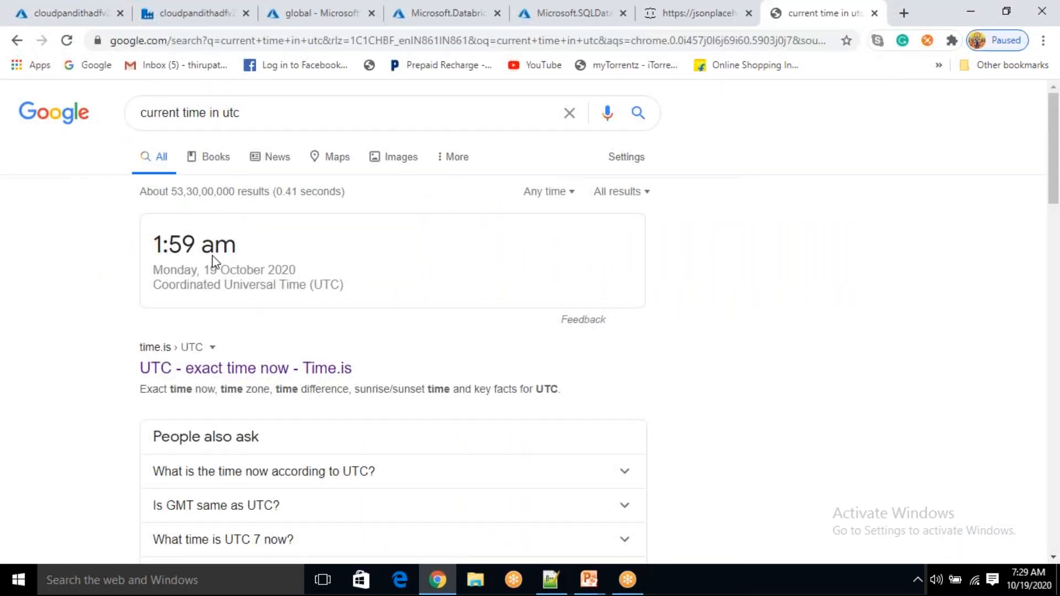
# Refine the search to include seconds and open the timeanddate.com Current UTC result
pyautogui.click(281, 102)
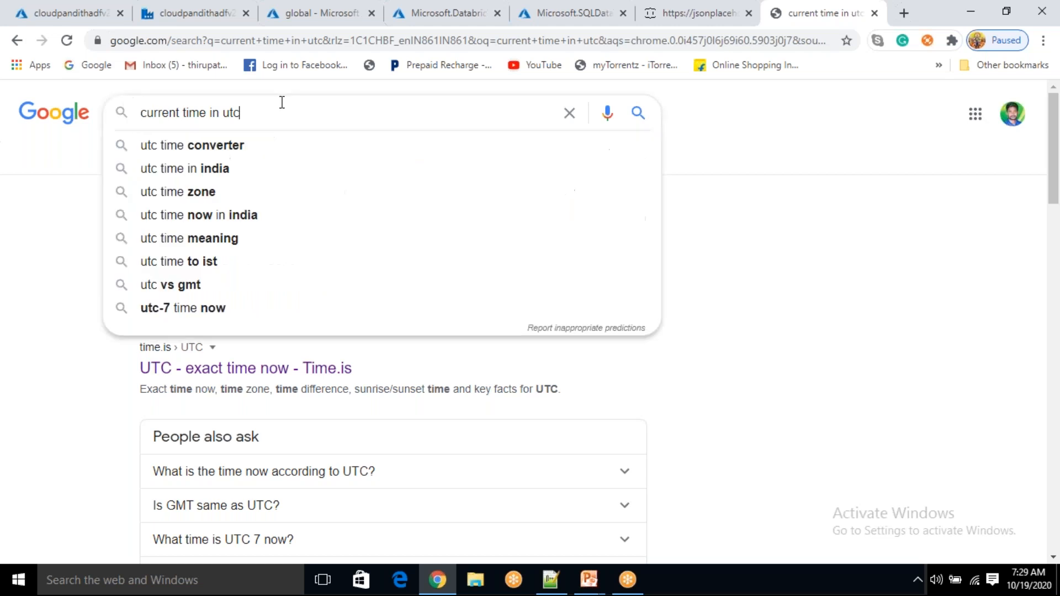
pyautogui.write('with')
pyautogui.press('Down')
pyautogui.press('Return')
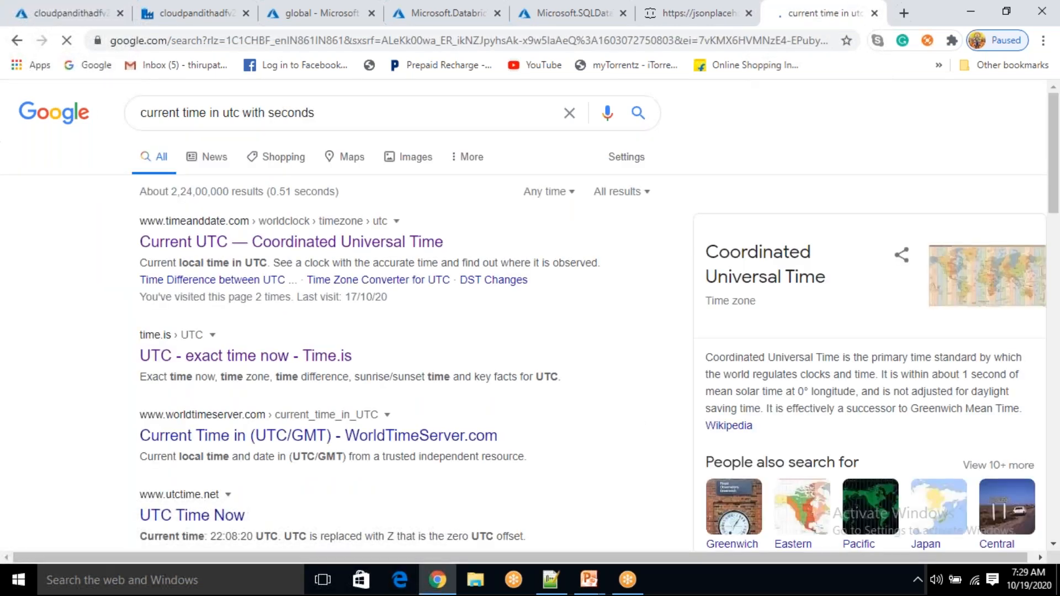
pyautogui.click(215, 249)
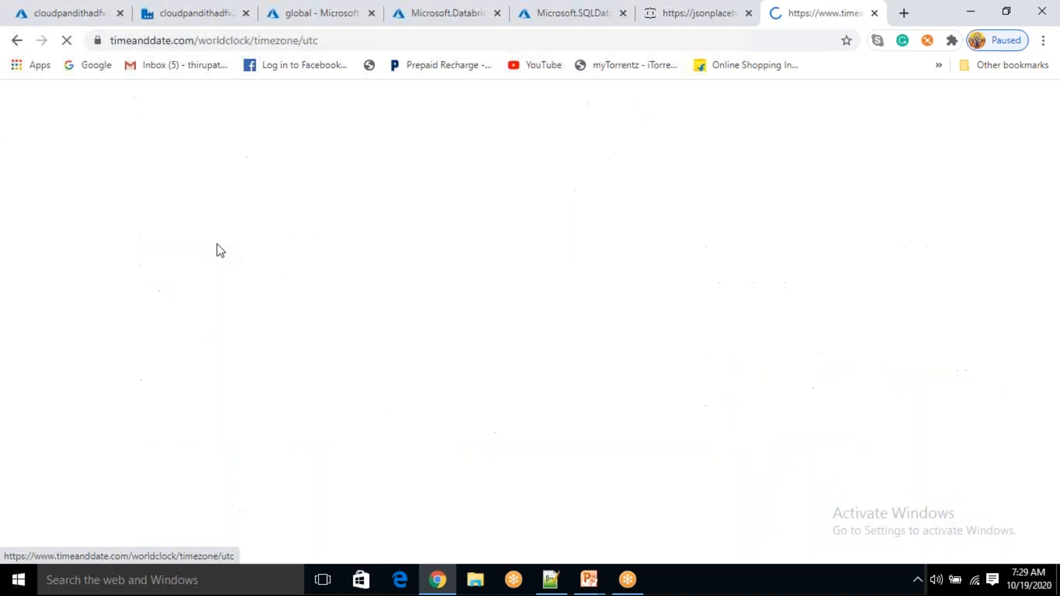
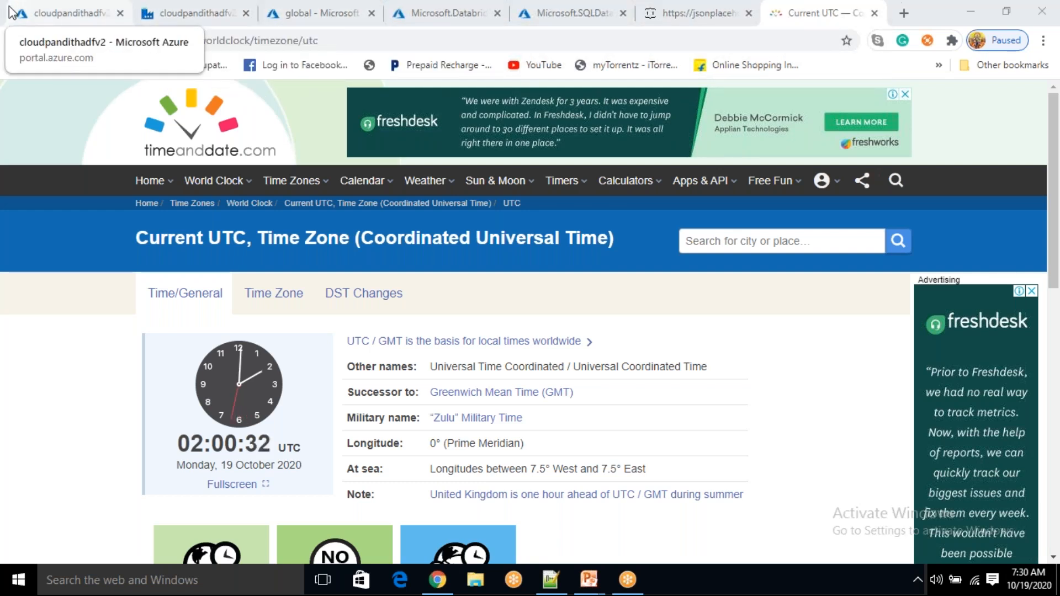
# Refresh the global container twice to confirm it still holds no blobs
pyautogui.click(301, 12)
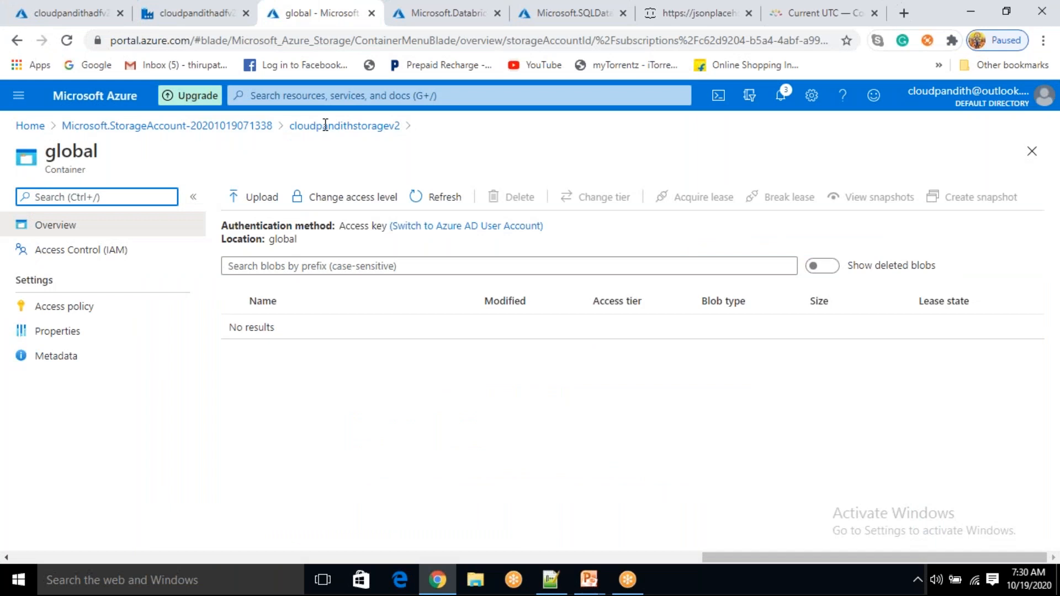
pyautogui.click(425, 197)
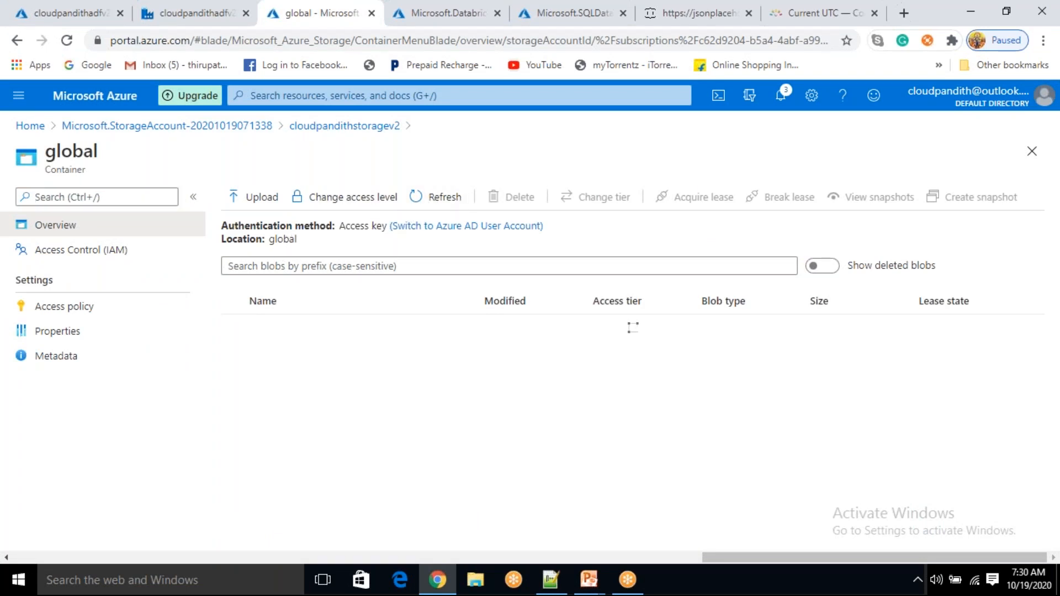
pyautogui.doubleClick(273, 239)
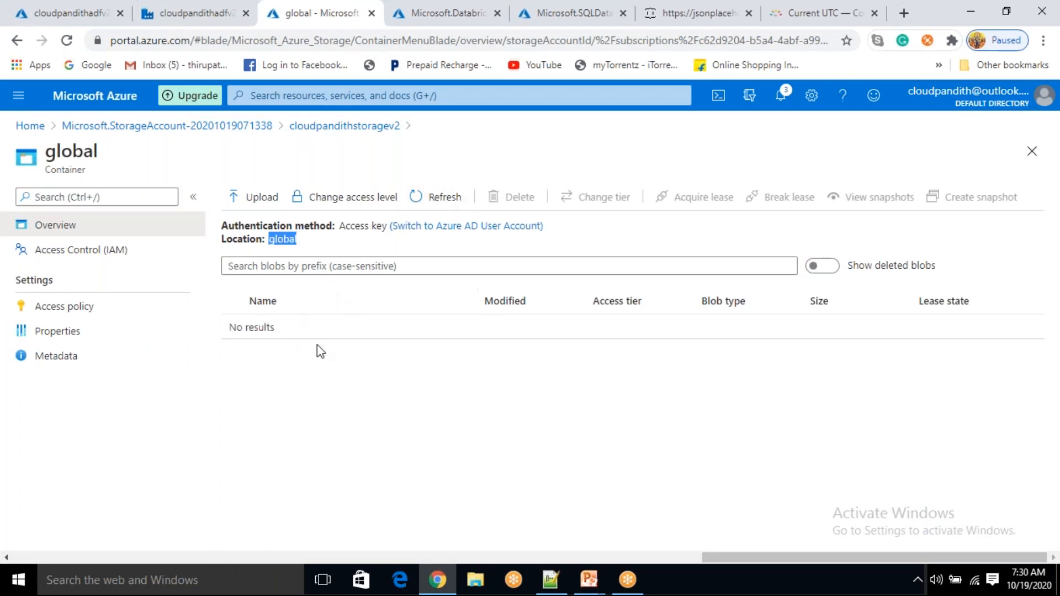
pyautogui.moveTo(265, 327); pyautogui.dragTo(293, 322)
pyautogui.click(337, 335)
pyautogui.click(436, 197)
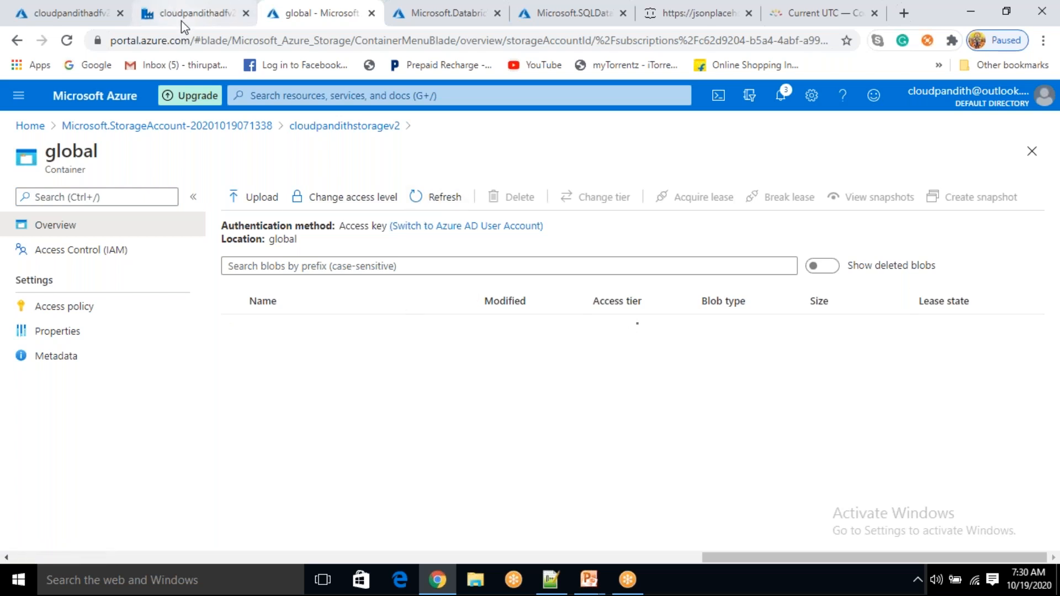
pyautogui.click(182, 20)
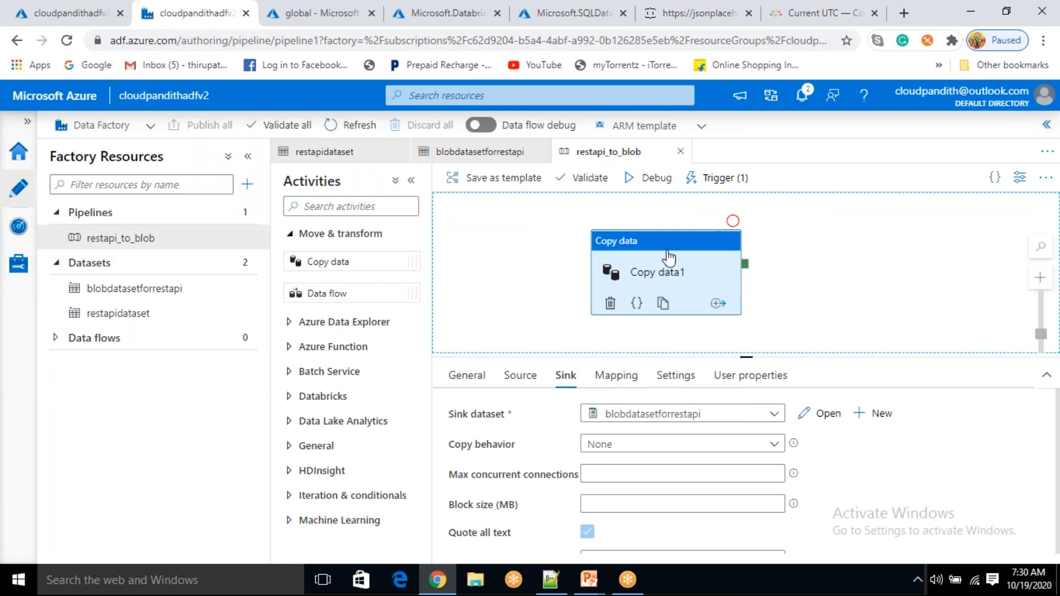
# Open Monitor's Pipeline runs and refresh until the scheduled restapi_to_blob run appears
pyautogui.click(17, 228)
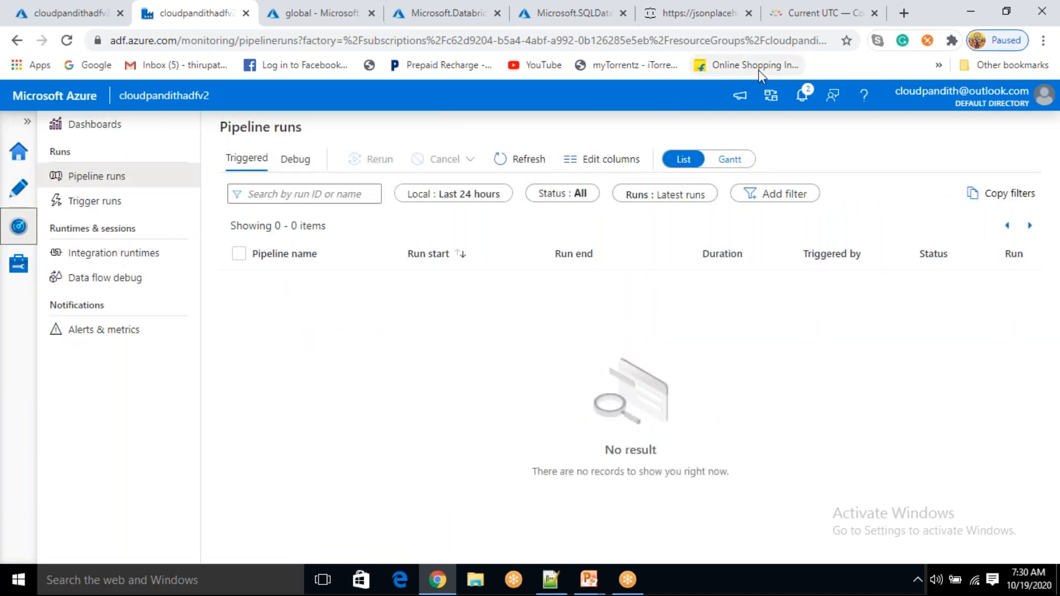
pyautogui.click(775, 77)
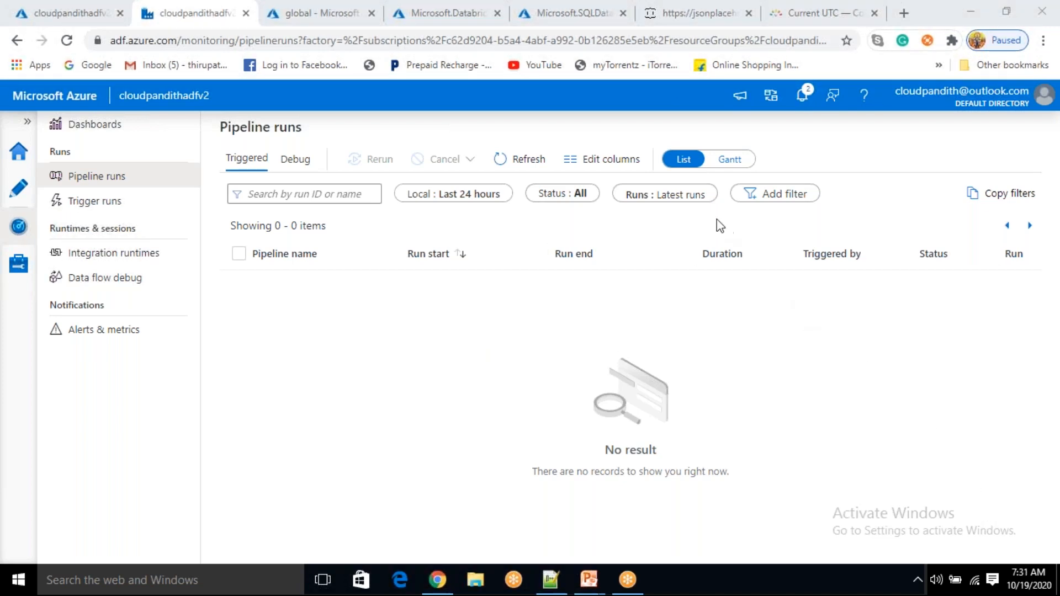
pyautogui.click(522, 162)
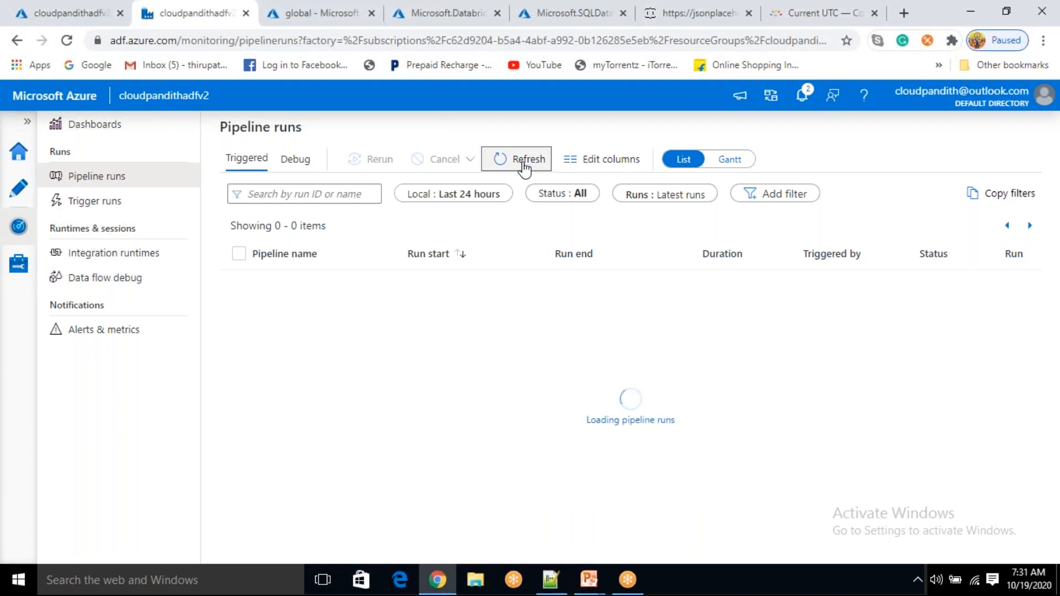
pyautogui.click(524, 165)
# Confirm restapi_schedule_trigger started the run, then open the restapi_to_blob run's activity details
pyautogui.moveTo(805, 283); pyautogui.dragTo(900, 281)
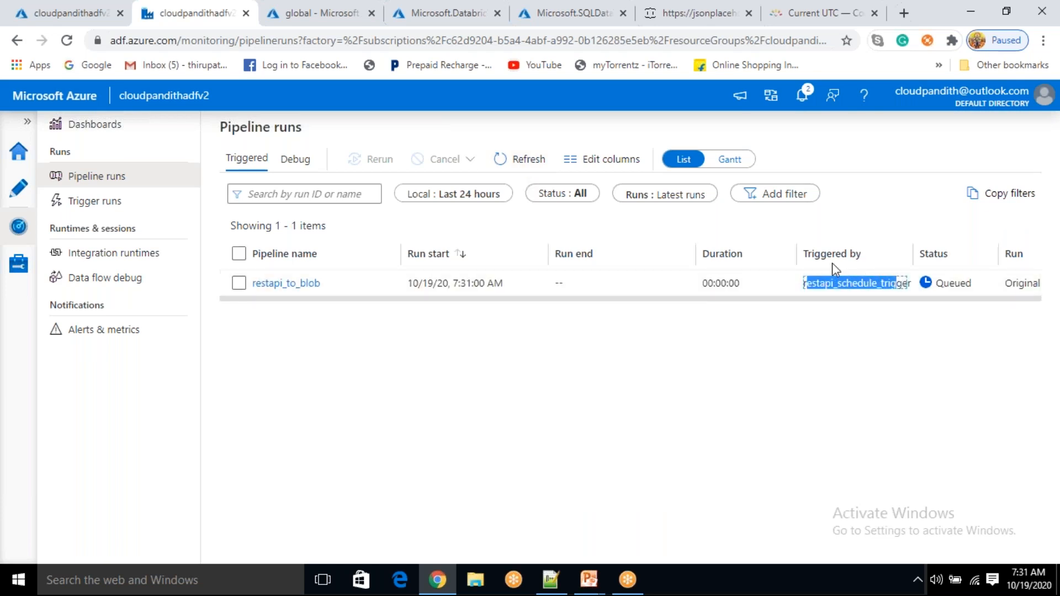
pyautogui.moveTo(804, 253); pyautogui.dragTo(857, 253)
pyautogui.moveTo(821, 282); pyautogui.dragTo(878, 282)
pyautogui.click(866, 324)
pyautogui.moveTo(804, 282); pyautogui.dragTo(831, 282)
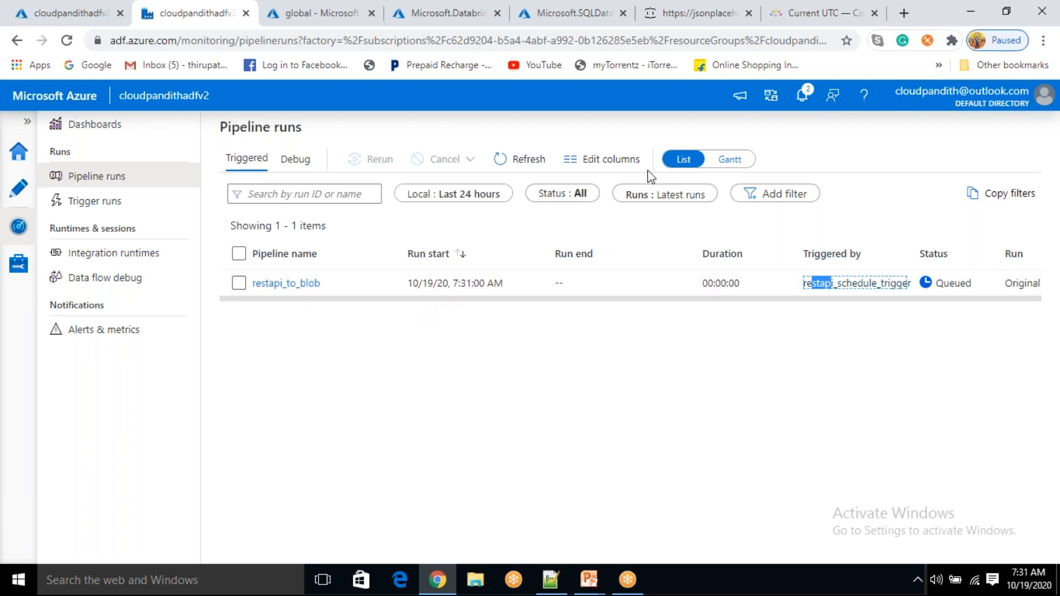
pyautogui.click(527, 163)
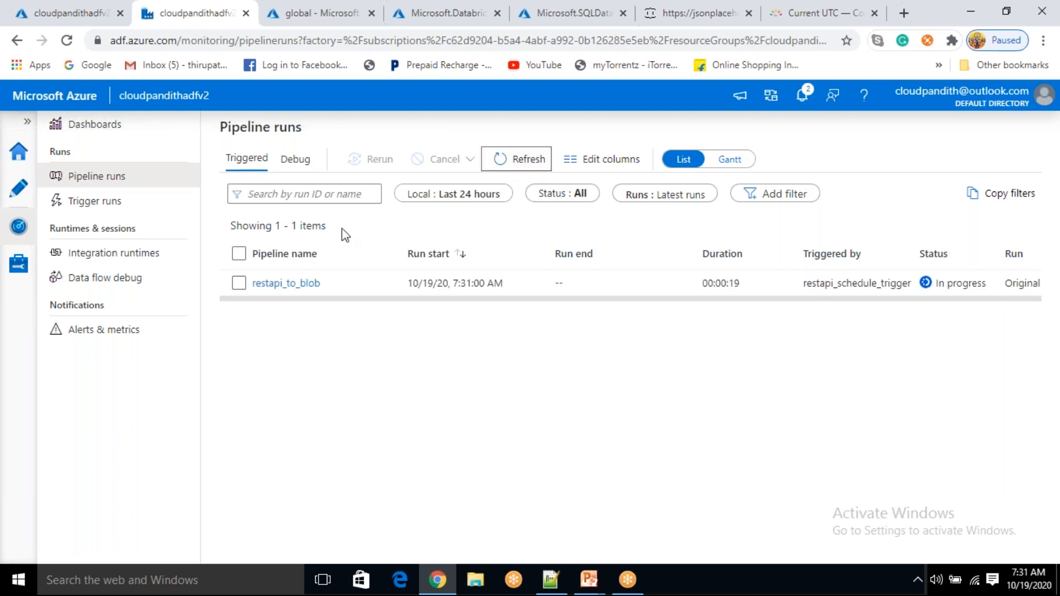
pyautogui.click(293, 283)
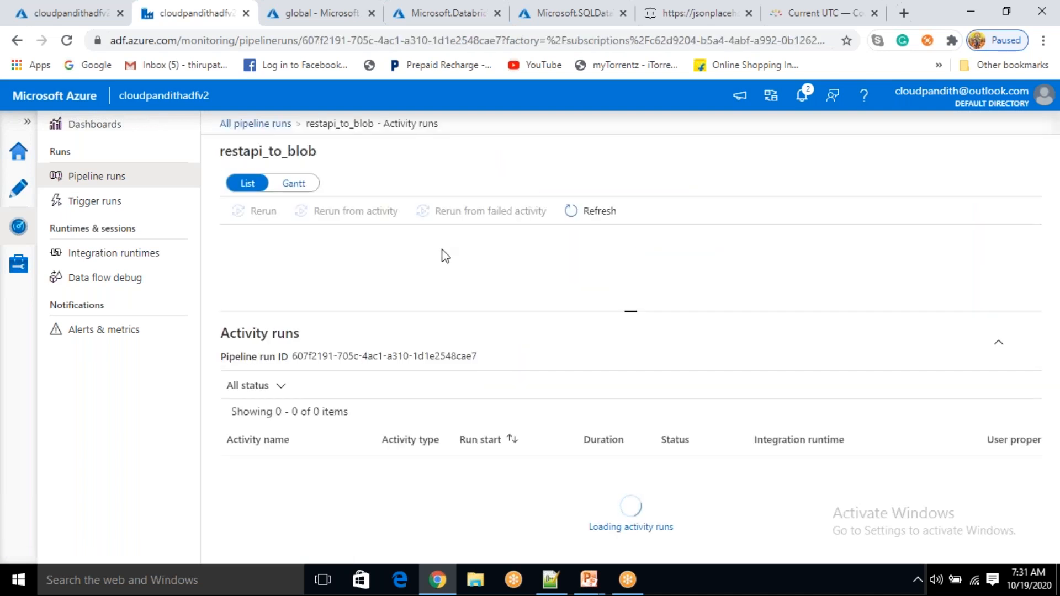
# Refresh the activity runs until Copy data1 moves from Queued to Succeeded in 00:01:18
pyautogui.click(597, 212)
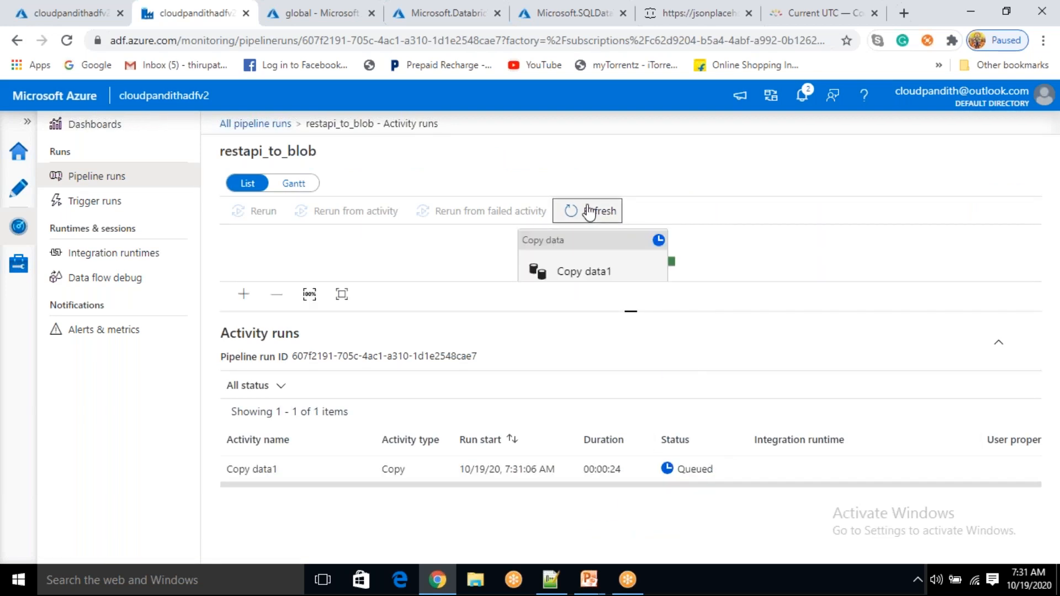
pyautogui.click(590, 212)
pyautogui.click(590, 212)
pyautogui.click(590, 212)
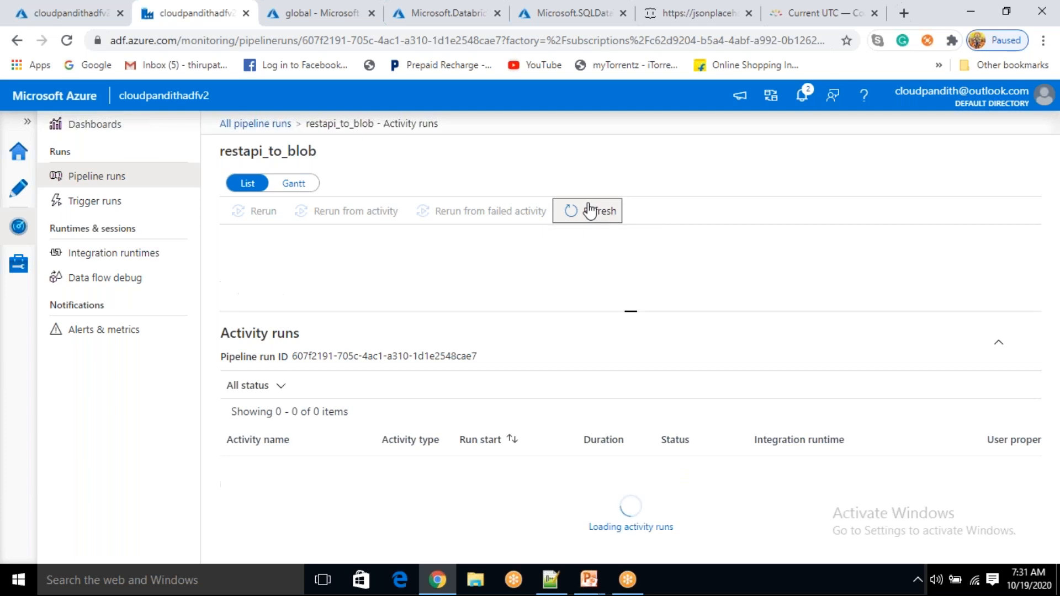
pyautogui.click(589, 211)
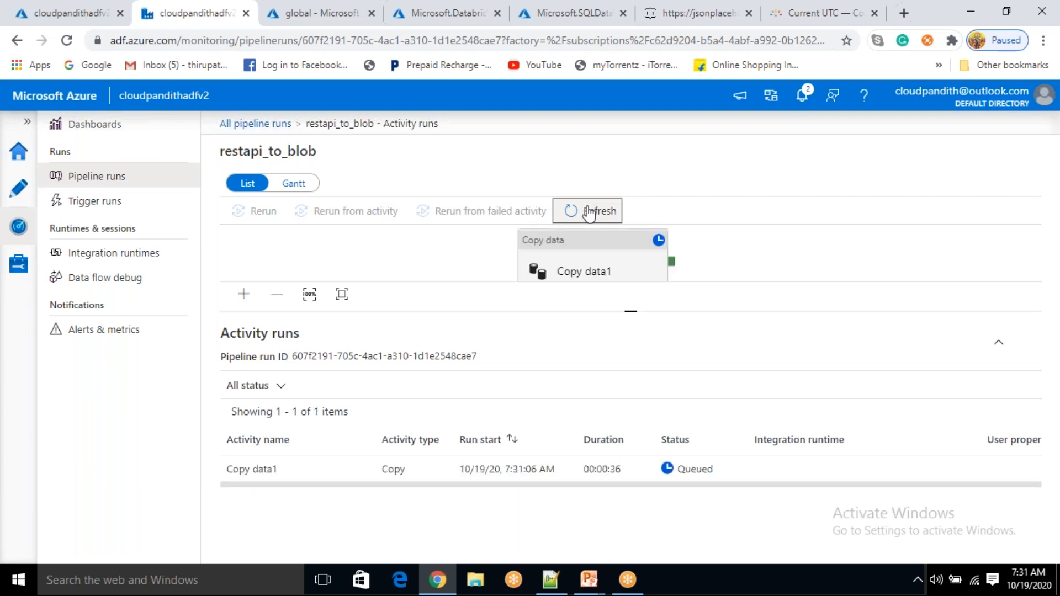
pyautogui.click(589, 212)
pyautogui.click(589, 211)
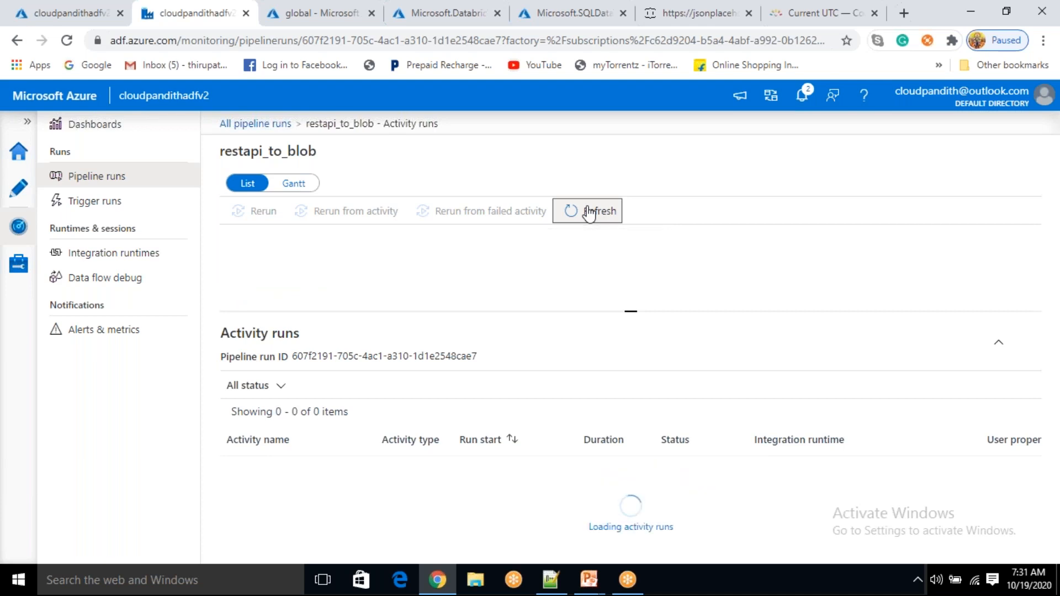
pyautogui.click(589, 212)
pyautogui.click(589, 211)
pyautogui.click(589, 211)
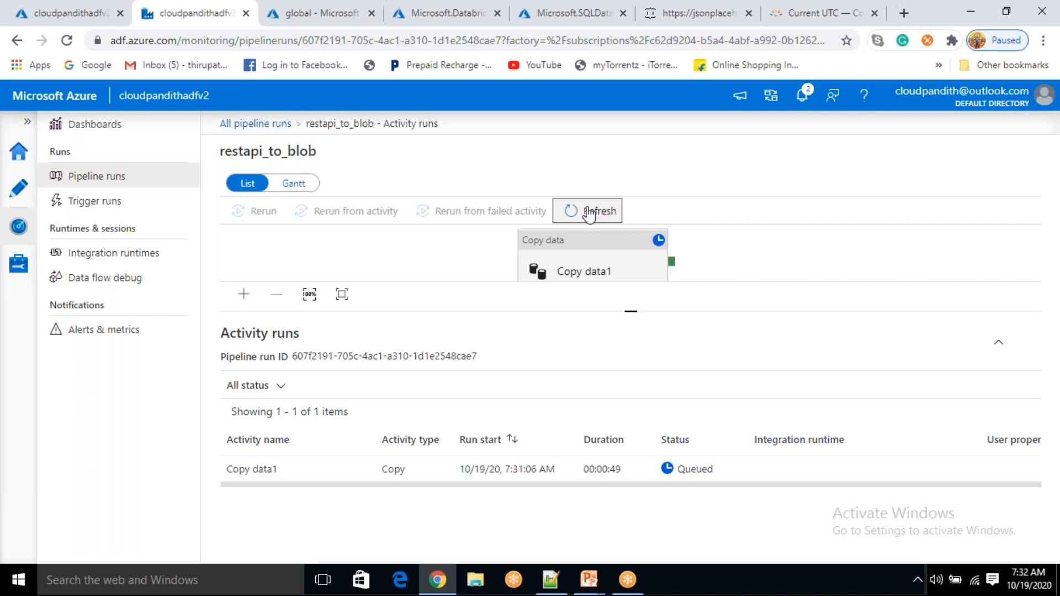
pyautogui.click(589, 213)
pyautogui.click(590, 215)
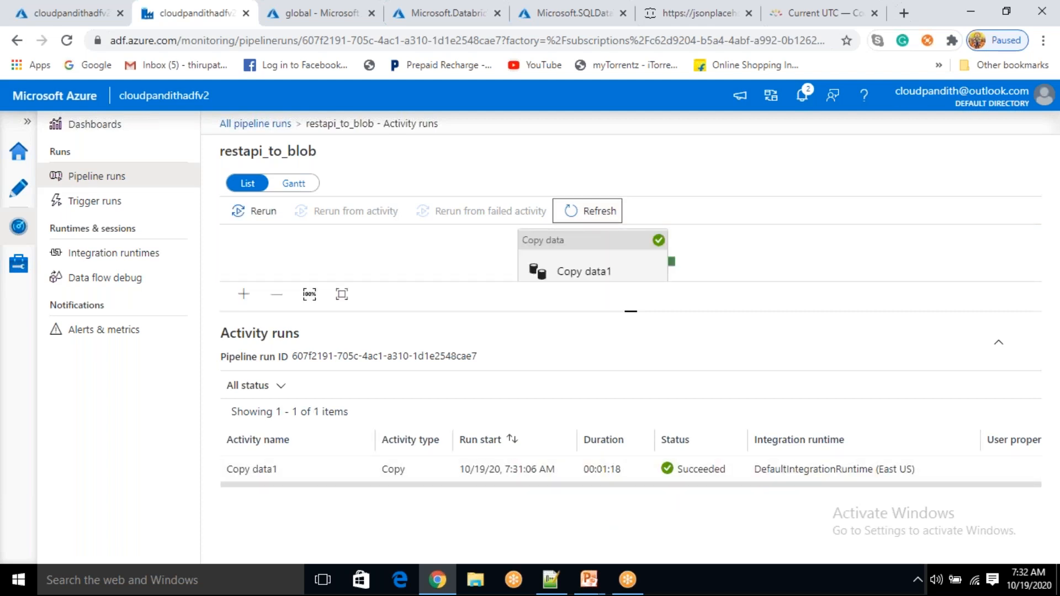
# Refresh the global container and open its input folder
pyautogui.click(69, 13)
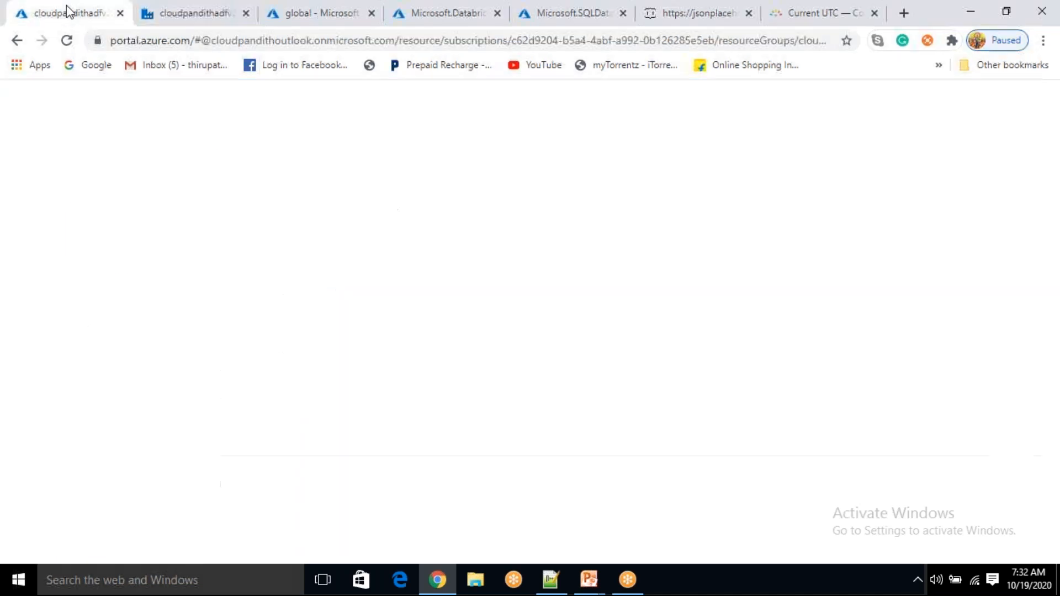
pyautogui.click(290, 15)
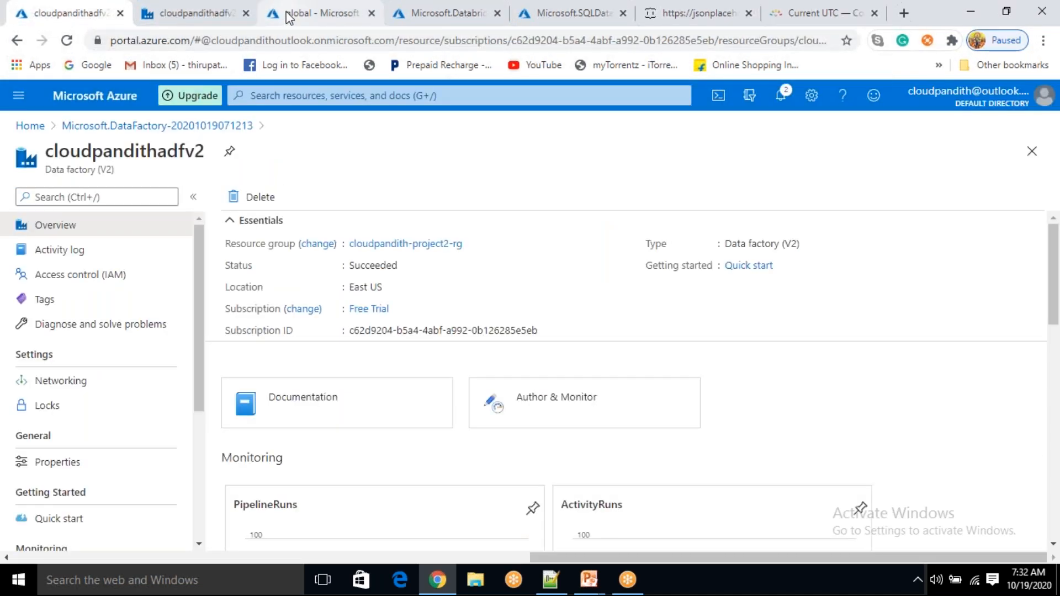
pyautogui.click(428, 201)
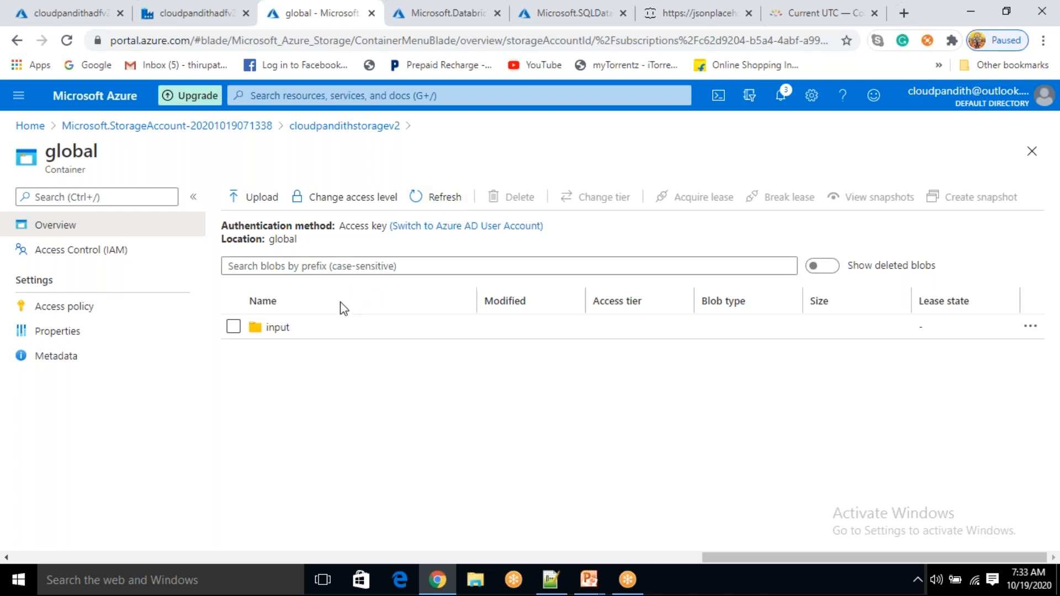
pyautogui.click(314, 337)
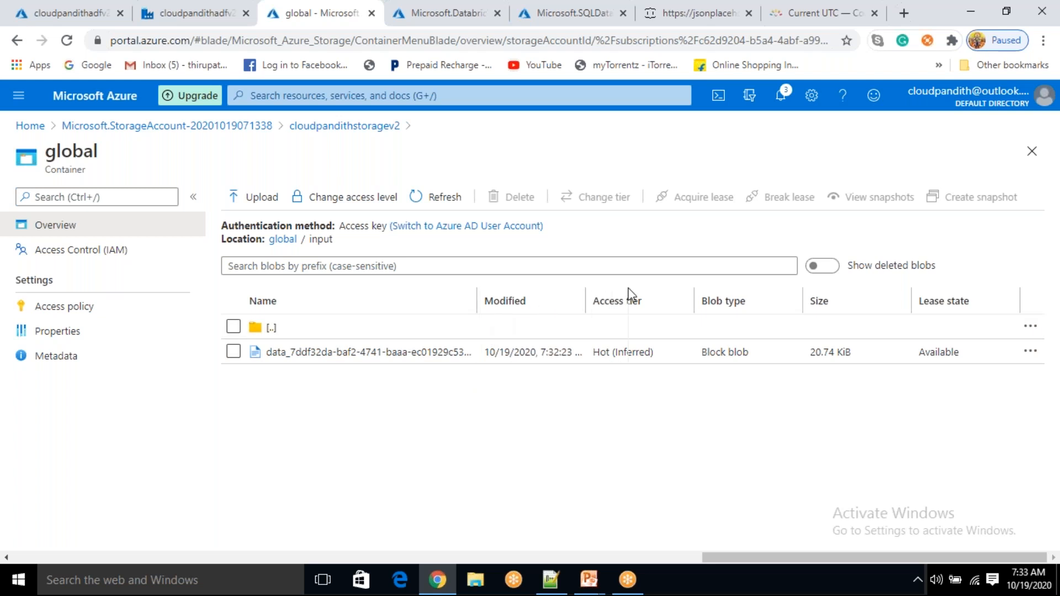
# Widen the Name column to reveal the new 20.74 KiB blob's .txt extension
pyautogui.moveTo(679, 299); pyautogui.dragTo(791, 285)
pyautogui.moveTo(679, 352); pyautogui.dragTo(630, 356)
pyautogui.click(661, 399)
pyautogui.click(577, 392)
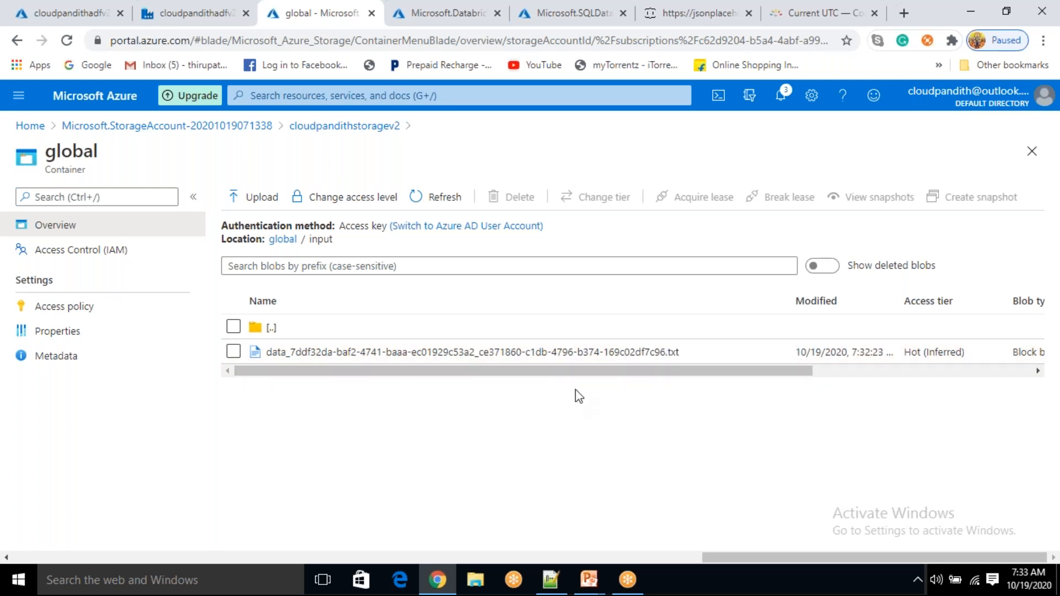
pyautogui.tripleClick(684, 359)
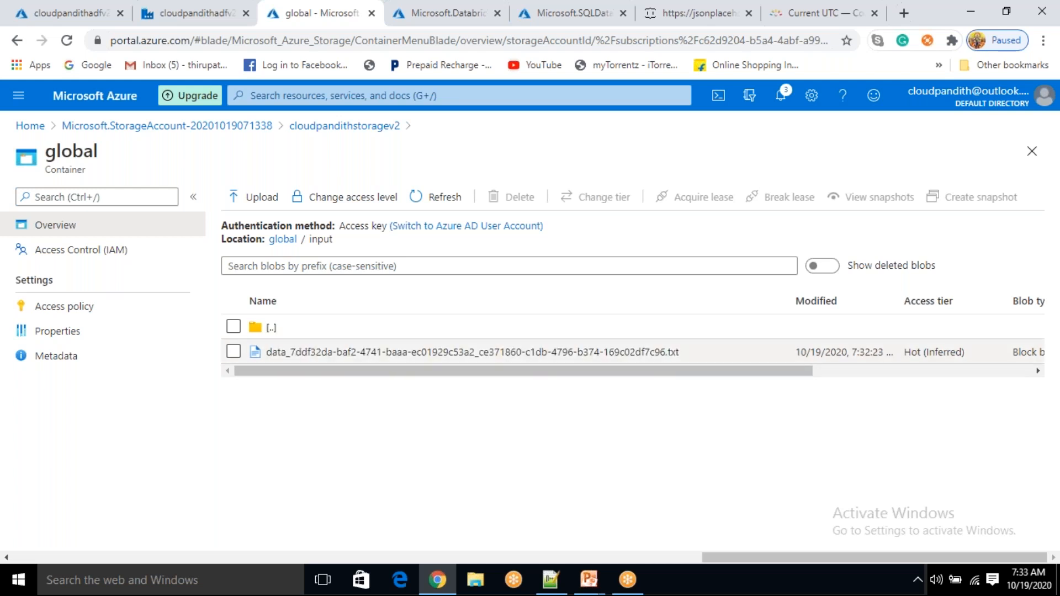
pyautogui.click(166, 11)
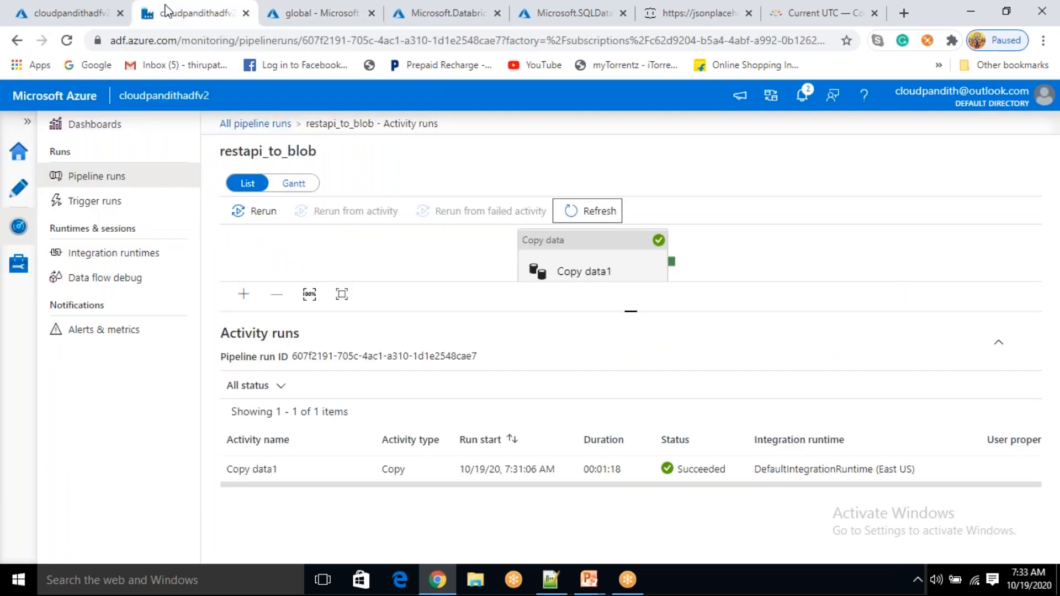
# Change the Copy data1 sink file extension from .txt to .csv
pyautogui.click(19, 193)
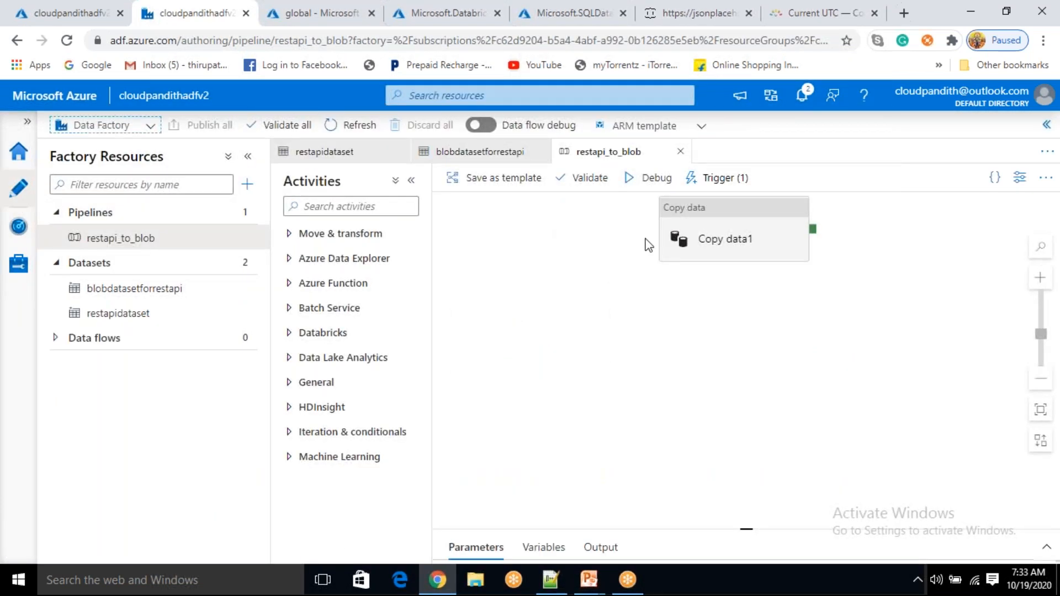
pyautogui.click(695, 241)
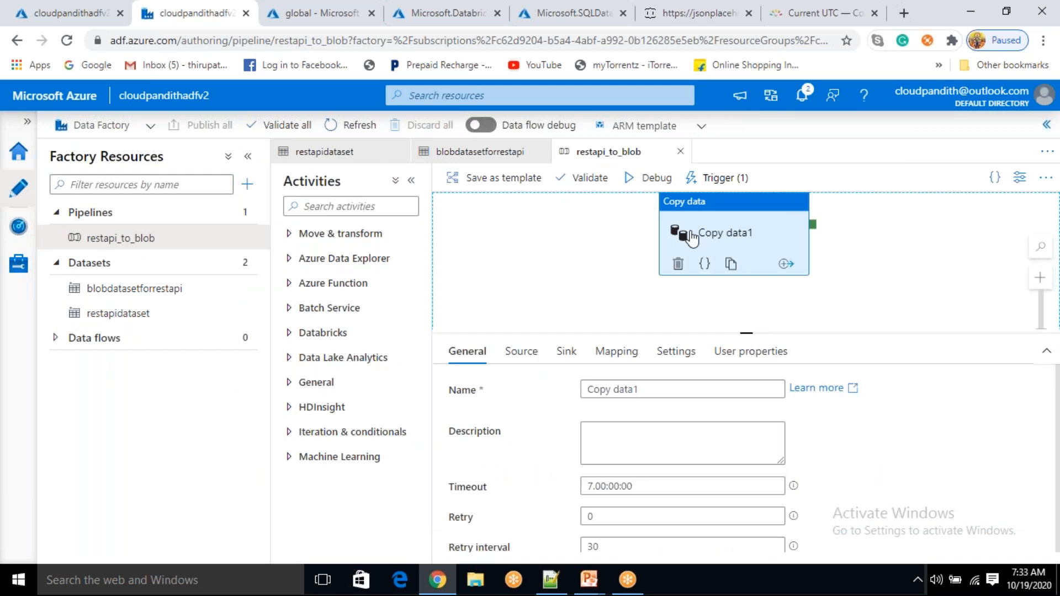
pyautogui.click(567, 357)
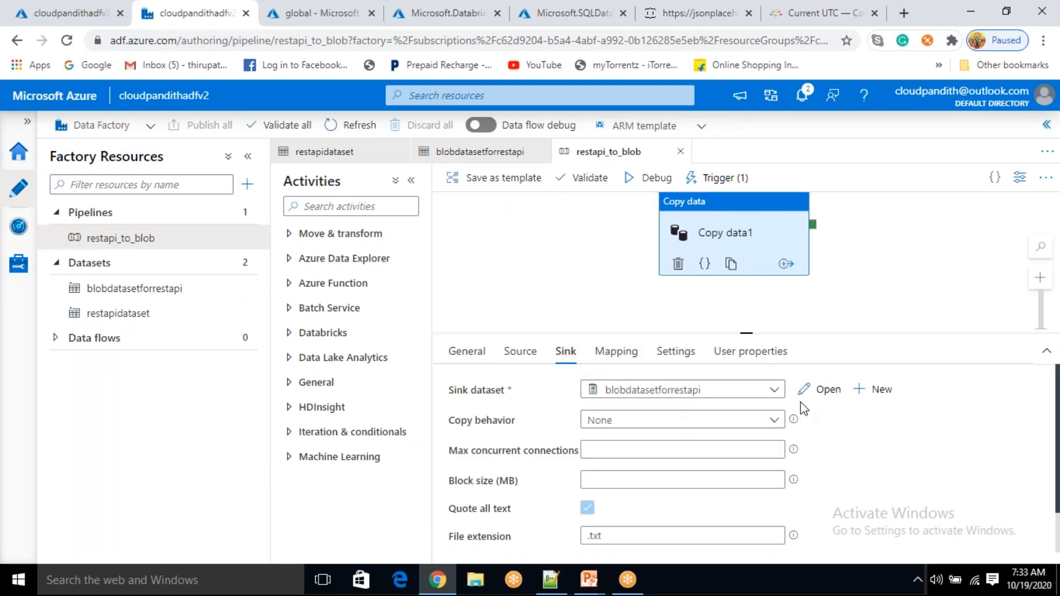
pyautogui.scroll(-1, 812, 398)
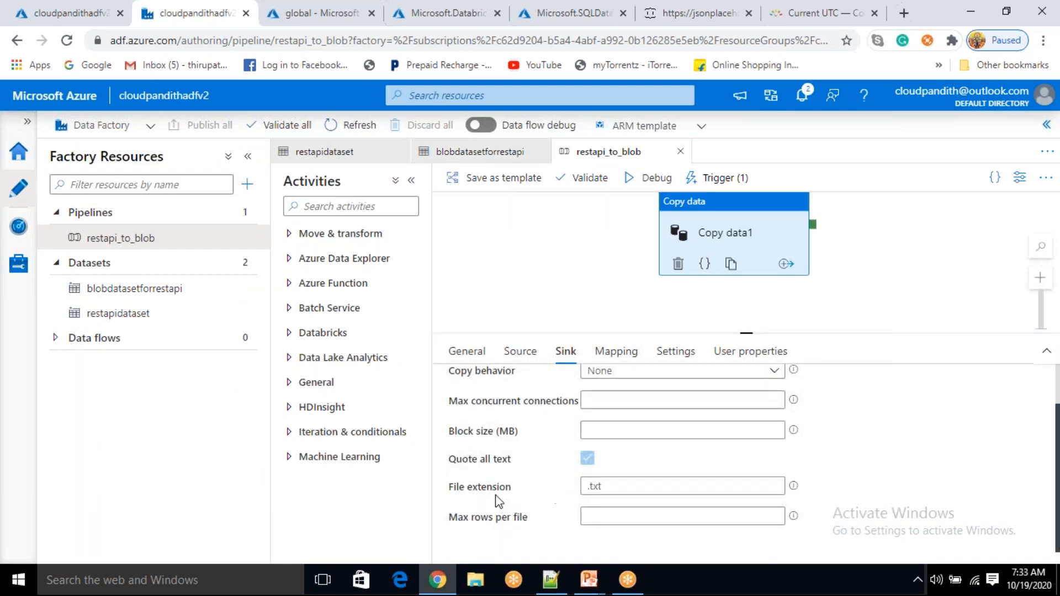
pyautogui.moveTo(618, 484); pyautogui.dragTo(586, 483)
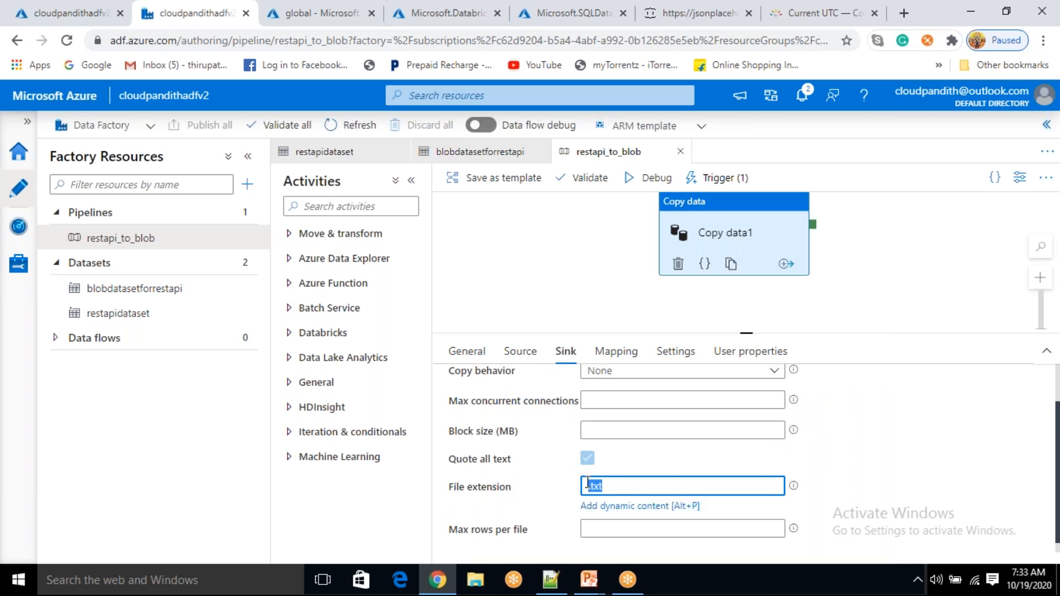
pyautogui.click(611, 488)
pyautogui.press('BackSpace')
pyautogui.press('BackSpace')
pyautogui.press('BackSpace')
pyautogui.write('csv')
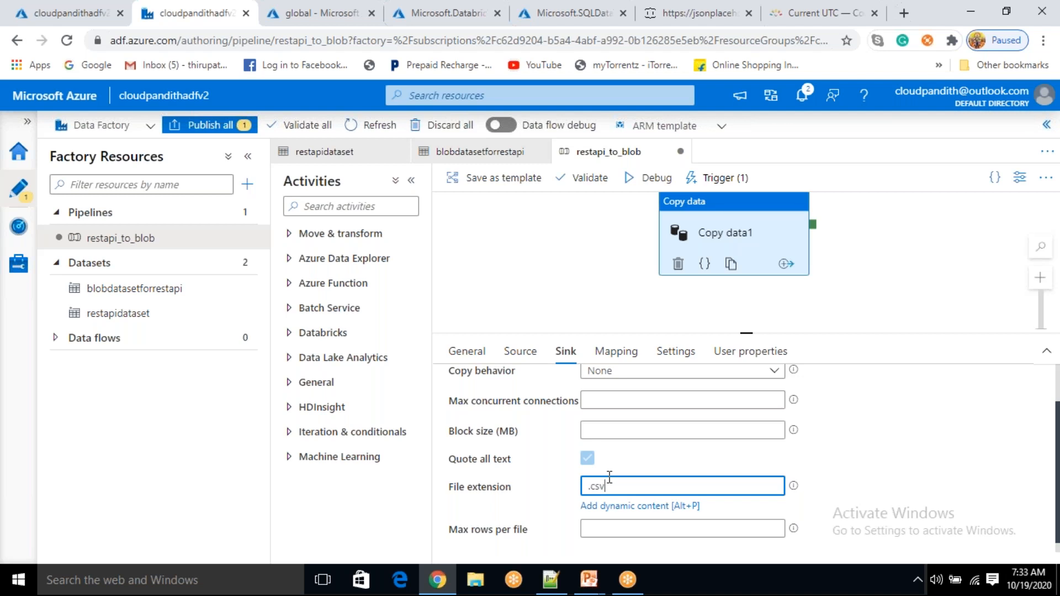
# Show the pipeline's Trigger New/Edit panel listing restapi_schedule_trigger
pyautogui.click(718, 178)
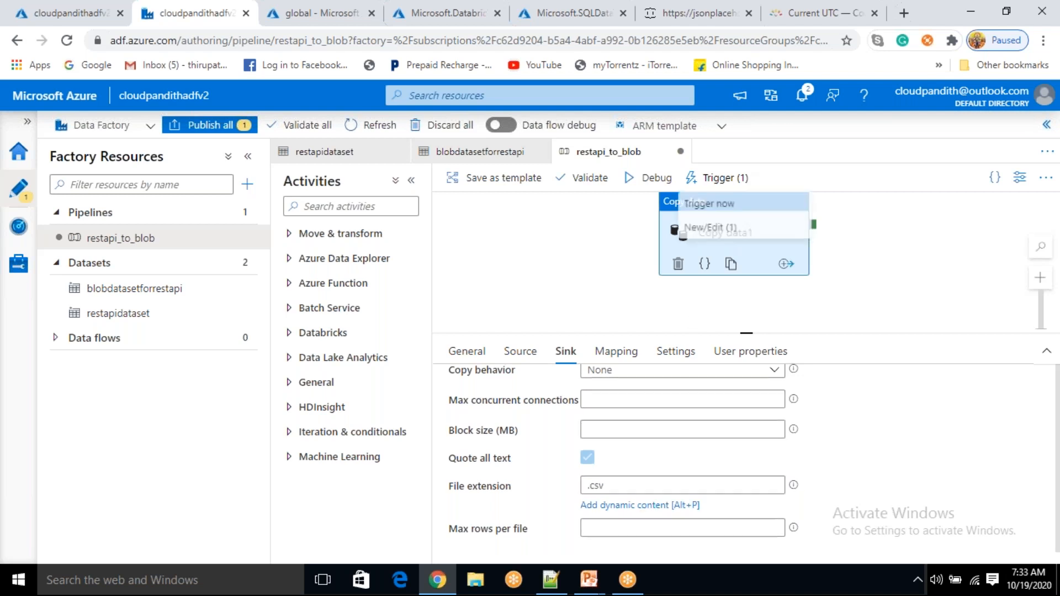
pyautogui.click(709, 227)
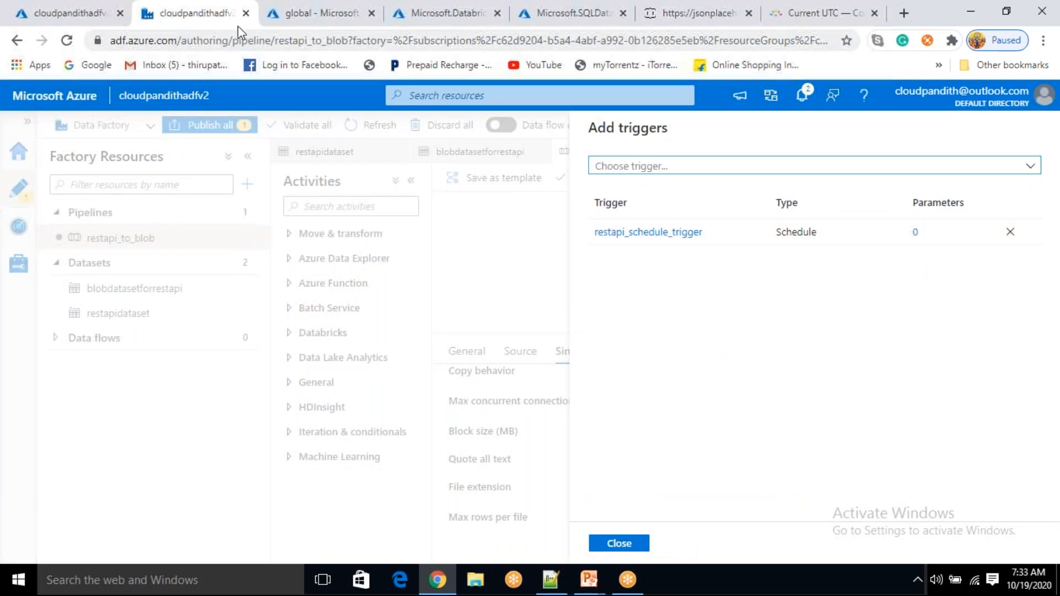
pyautogui.click(309, 13)
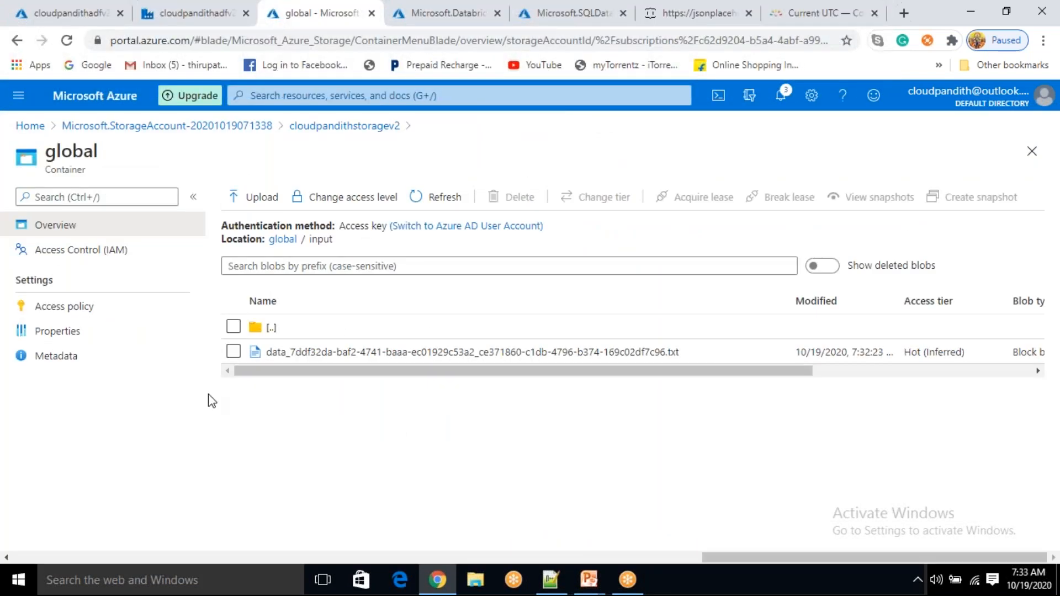
# Delete the old .txt blob from global/input and refresh the now-empty global container
pyautogui.click(233, 352)
pyautogui.click(512, 199)
pyautogui.click(256, 415)
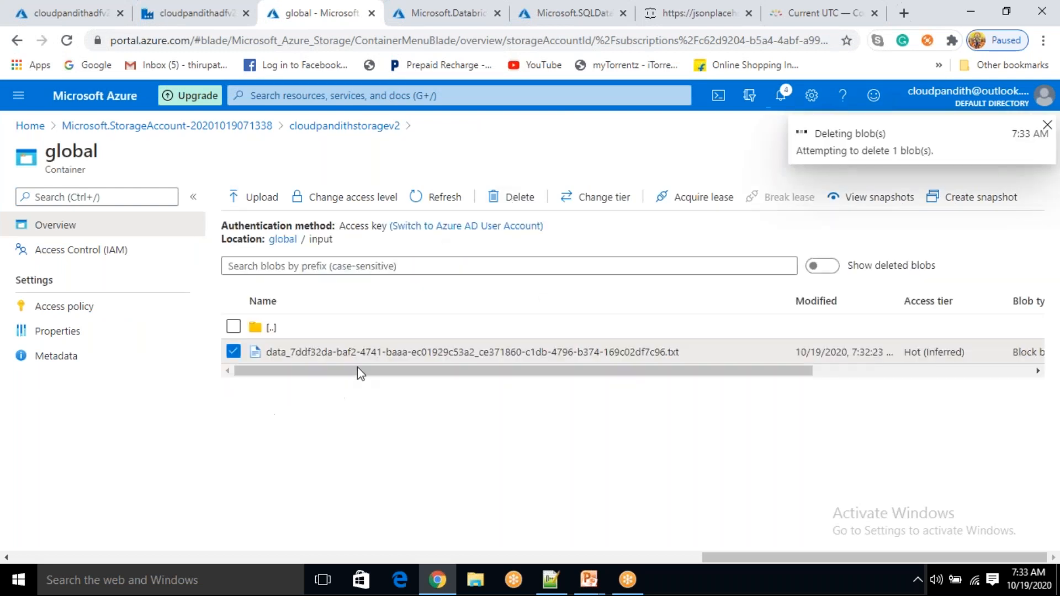
pyautogui.click(282, 240)
pyautogui.click(437, 197)
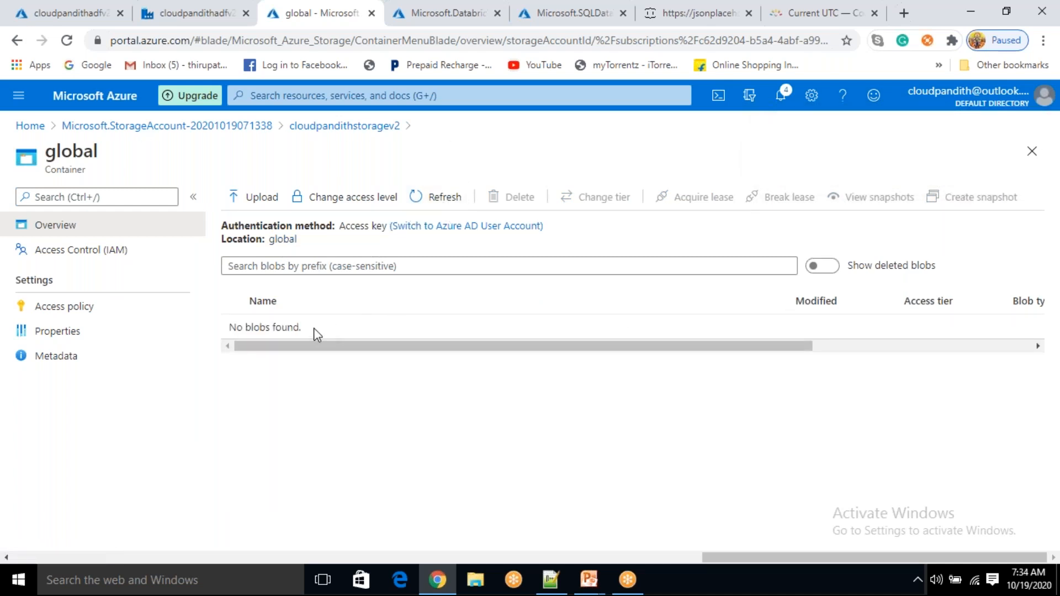
pyautogui.click(206, 11)
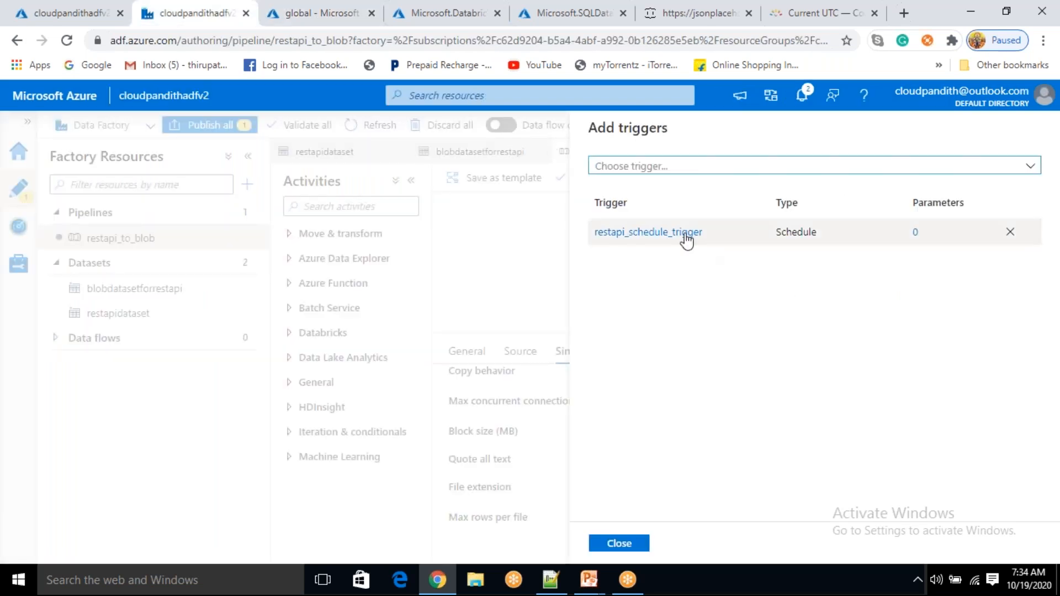
# Set restapi_schedule_trigger's start time to 10/19/2020 2:07 AM UTC and save it
pyautogui.click(637, 233)
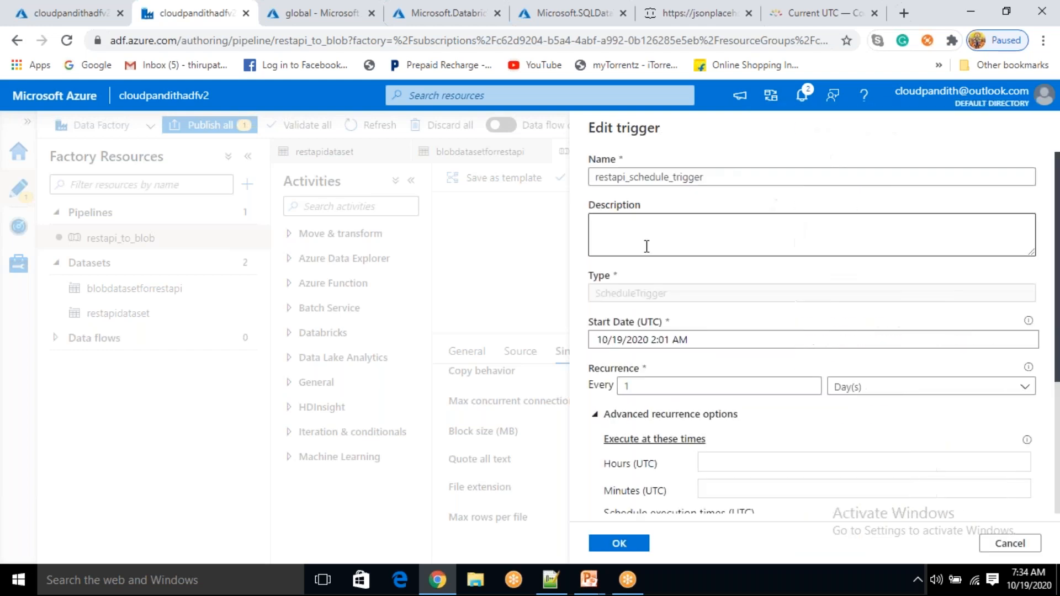
pyautogui.scroll(-3, 670, 232)
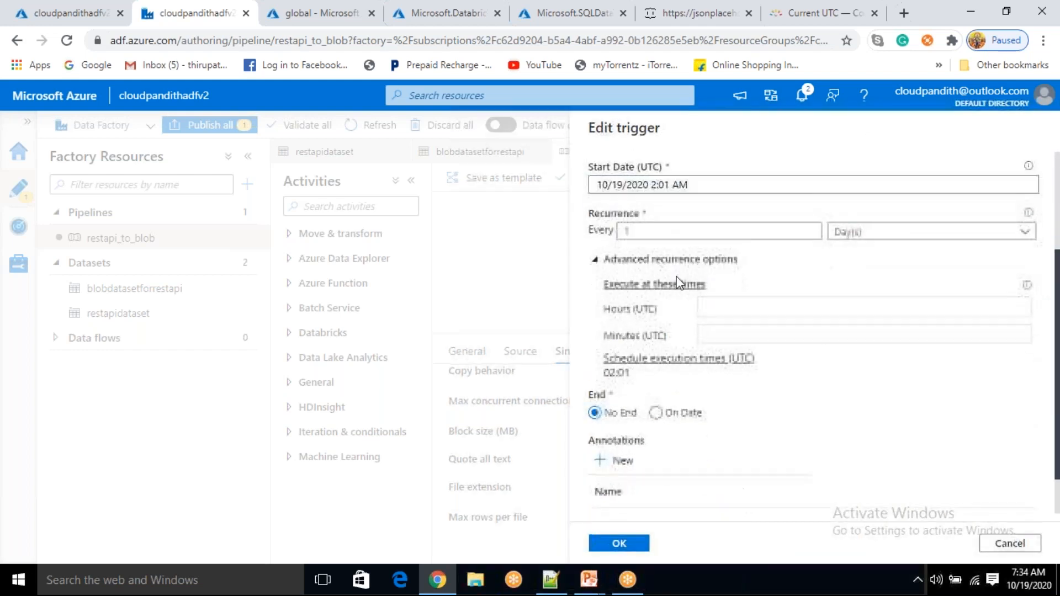
pyautogui.click(668, 189)
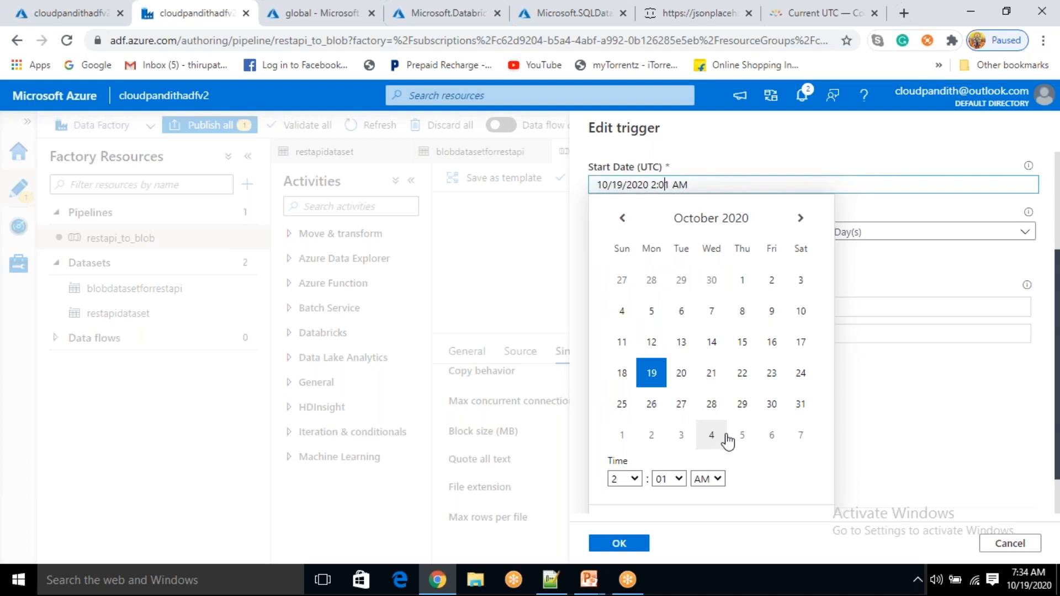
pyautogui.click(679, 479)
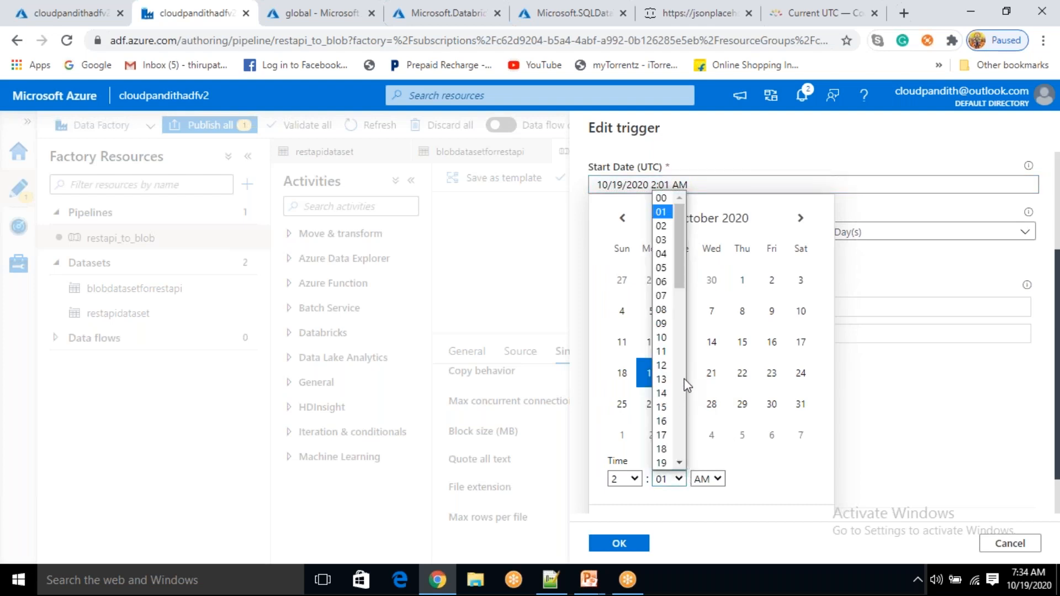
pyautogui.click(672, 296)
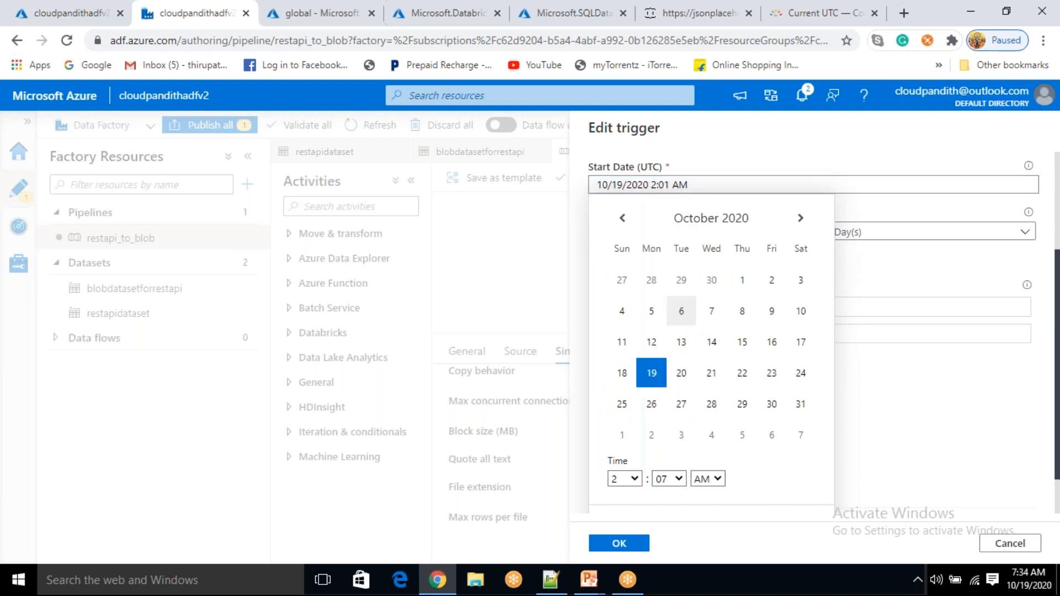
pyautogui.click(619, 543)
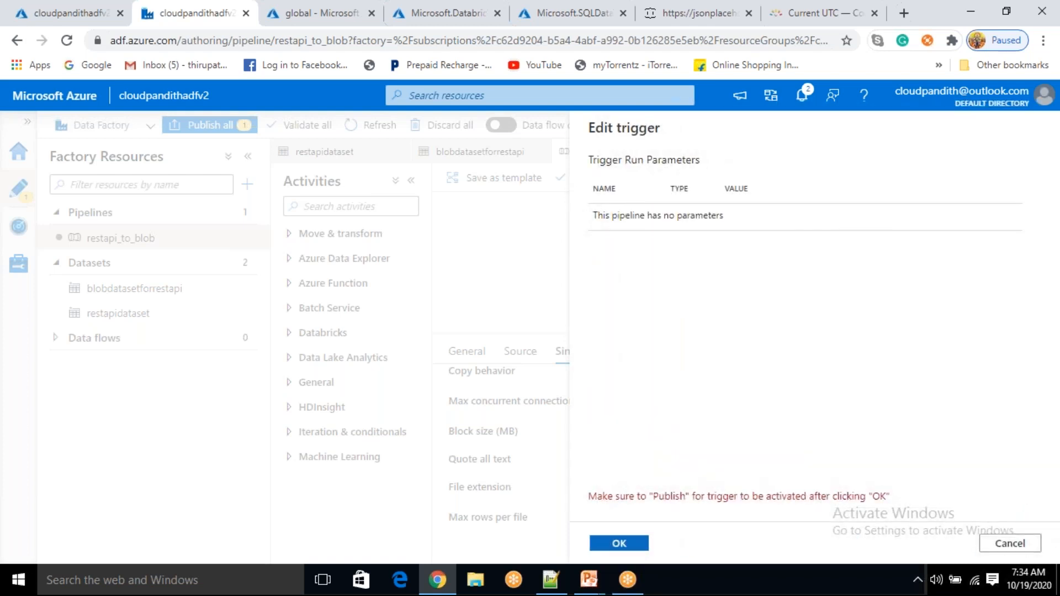
pyautogui.click(619, 543)
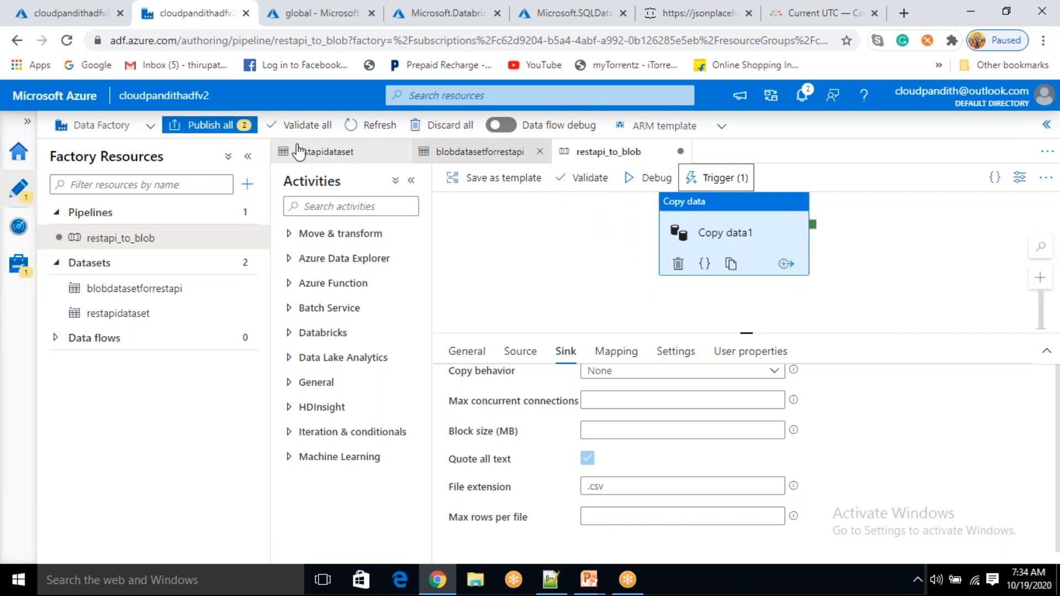
# Publish all pending changes and check the successful publishing message
pyautogui.click(230, 127)
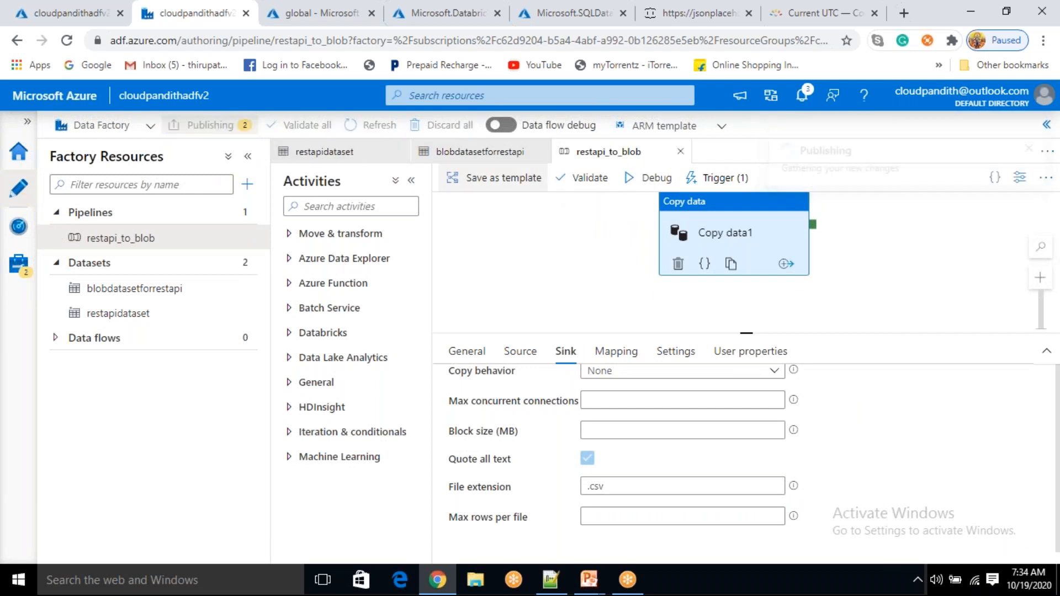
pyautogui.click(622, 543)
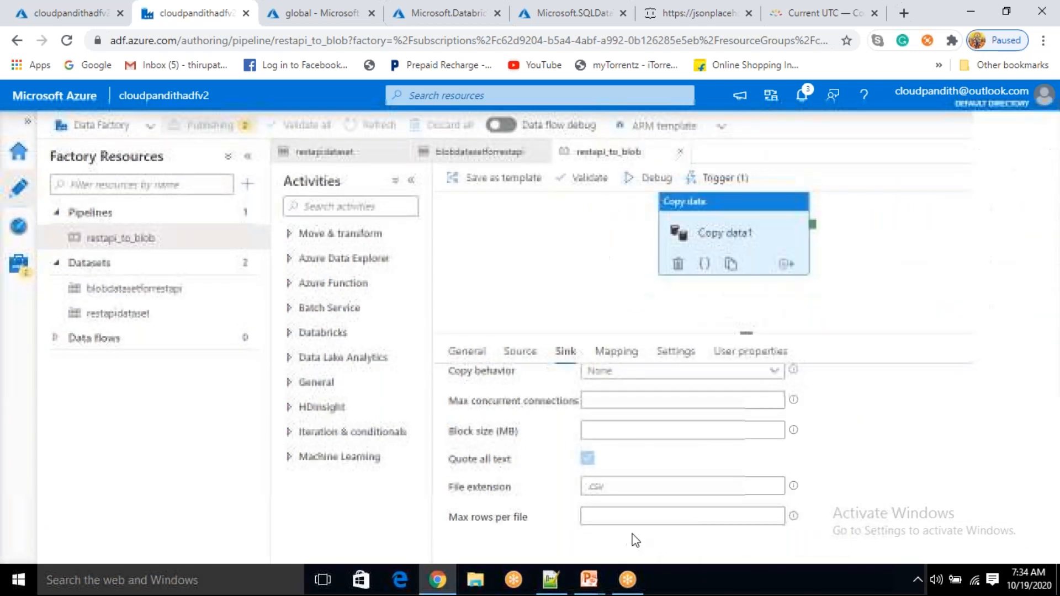
pyautogui.moveTo(728, 227); pyautogui.dragTo(725, 246)
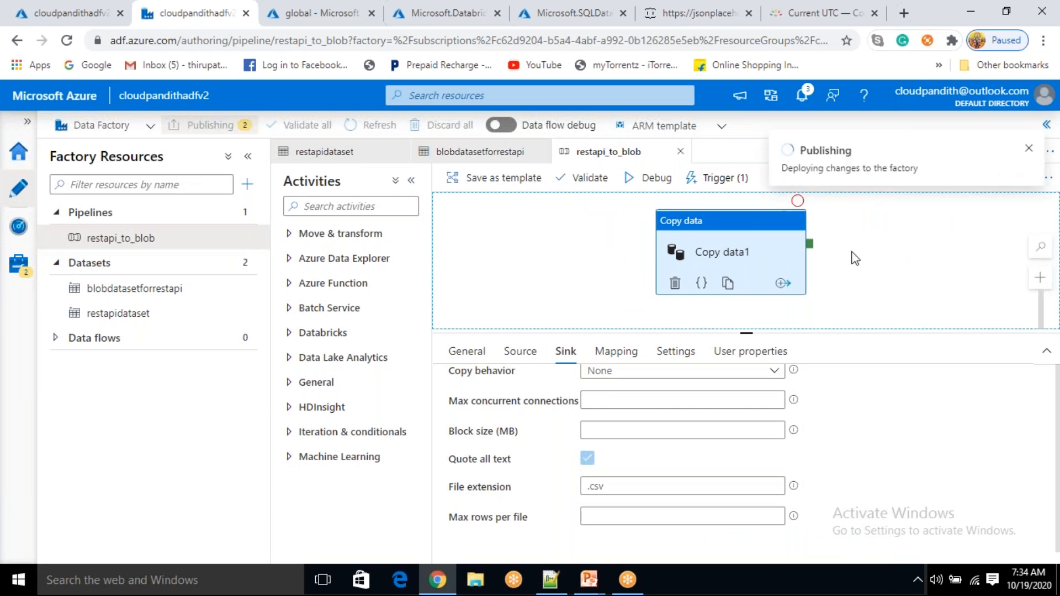
pyautogui.click(1012, 581)
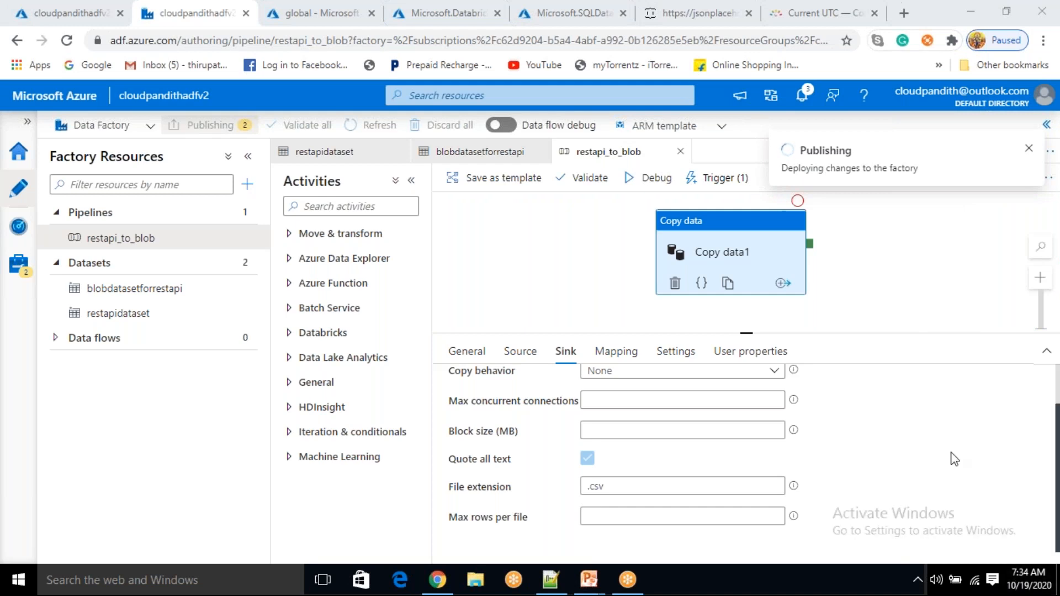
pyautogui.click(740, 236)
pyautogui.moveTo(740, 236); pyautogui.dragTo(723, 244)
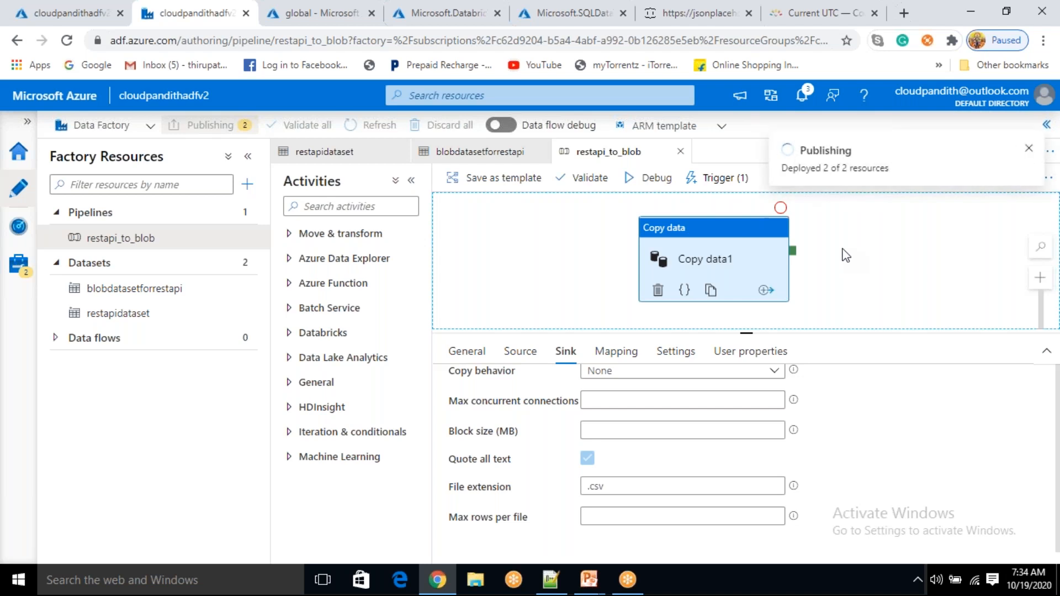
pyautogui.click(823, 168)
pyautogui.moveTo(857, 167); pyautogui.dragTo(868, 165)
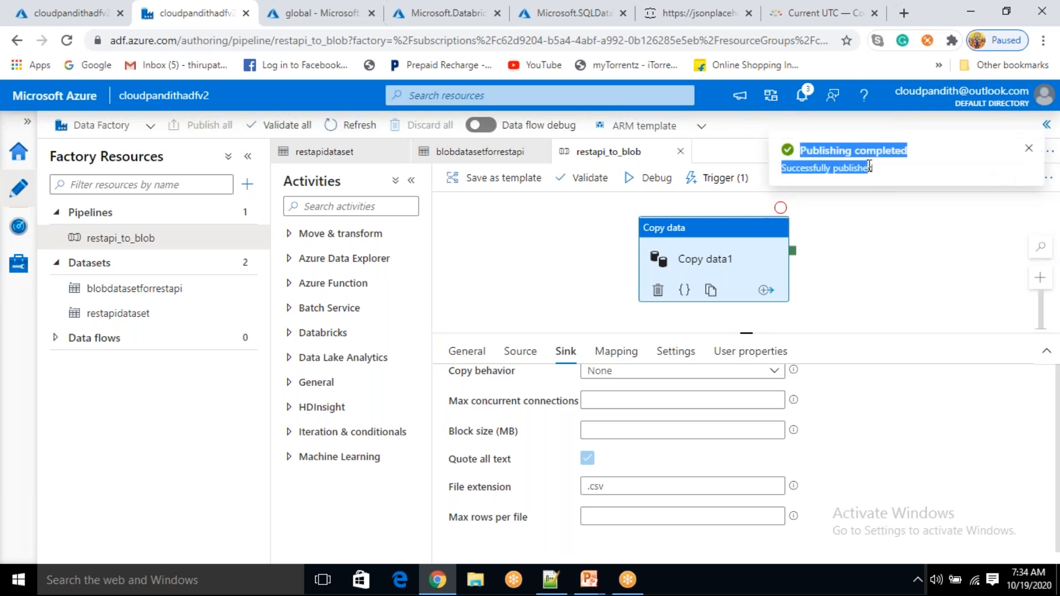
pyautogui.click(887, 237)
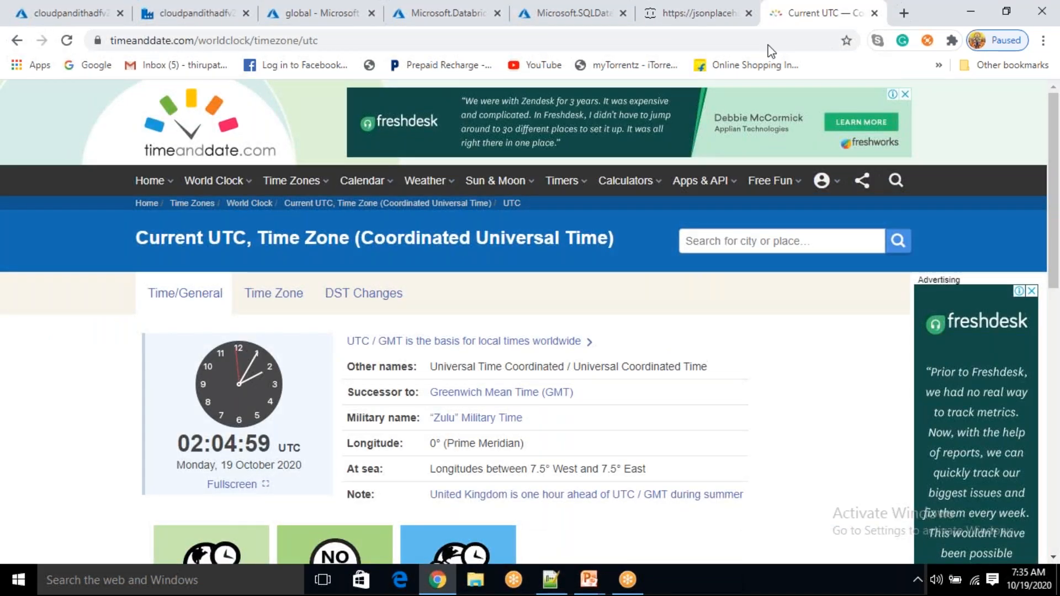
# Reload the UTC clock page (about 02:05 UTC) and recheck the still-empty global container
pyautogui.click(346, 41)
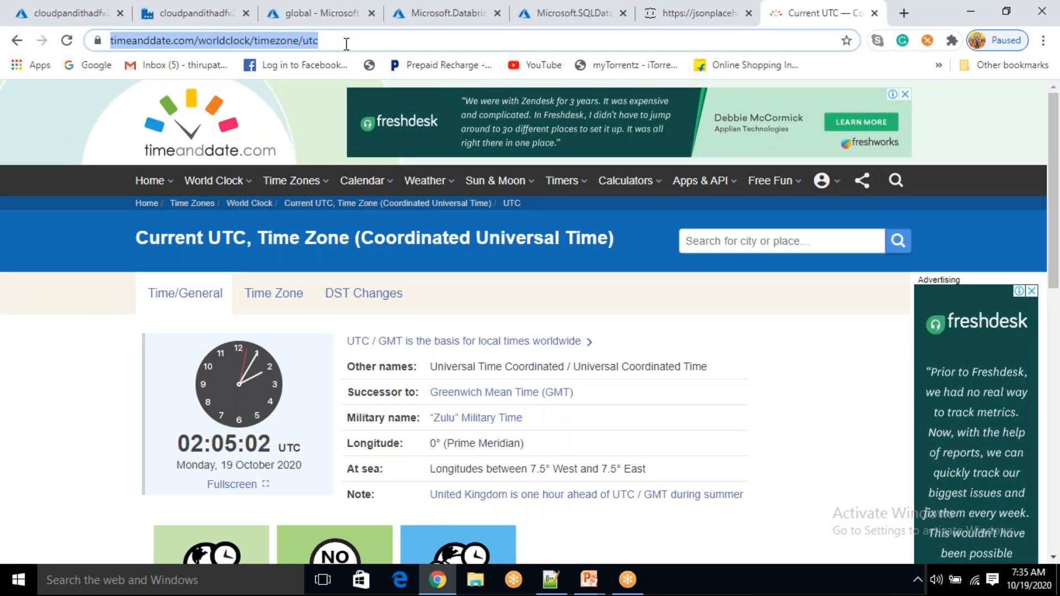
pyautogui.press('Return')
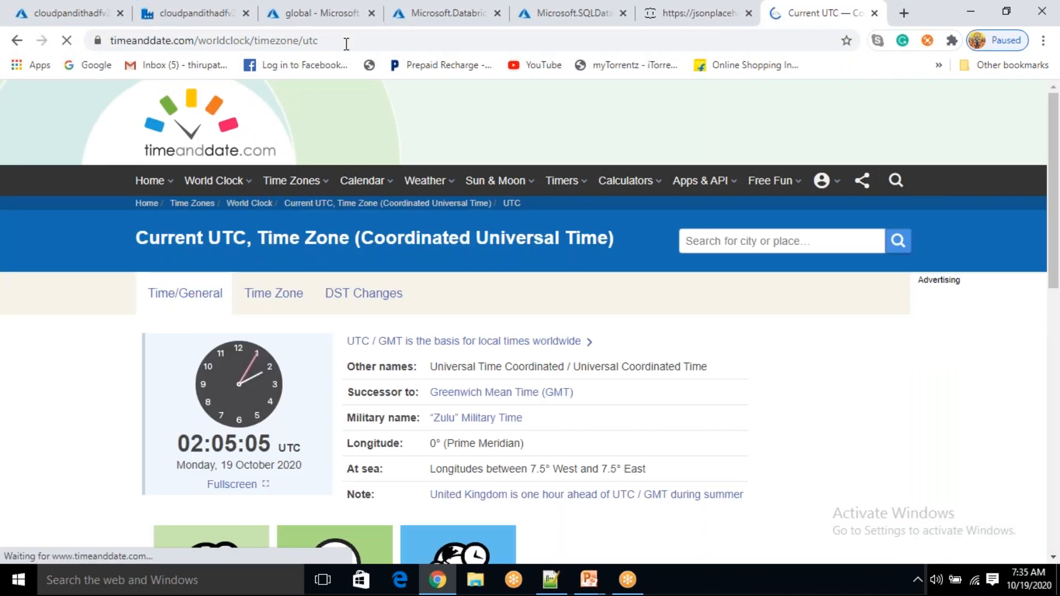
pyautogui.click(346, 43)
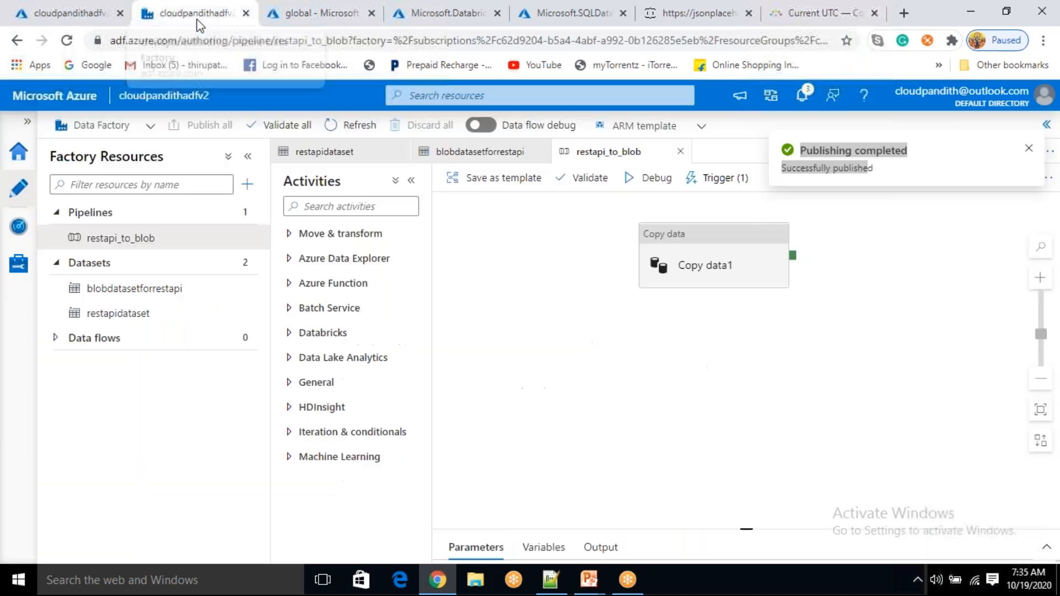
pyautogui.click(197, 19)
pyautogui.click(271, 18)
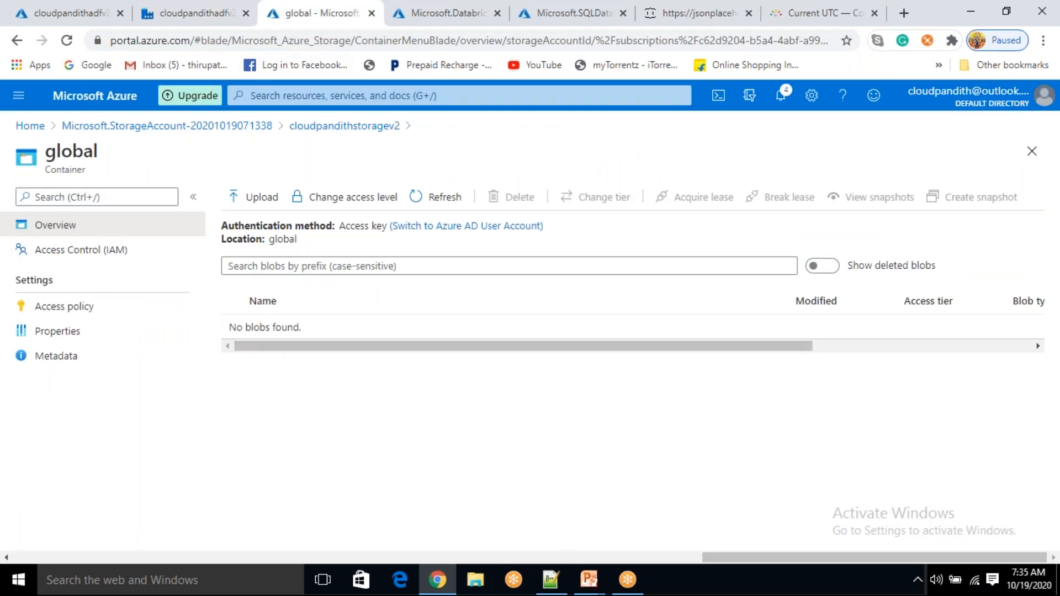
pyautogui.click(196, 15)
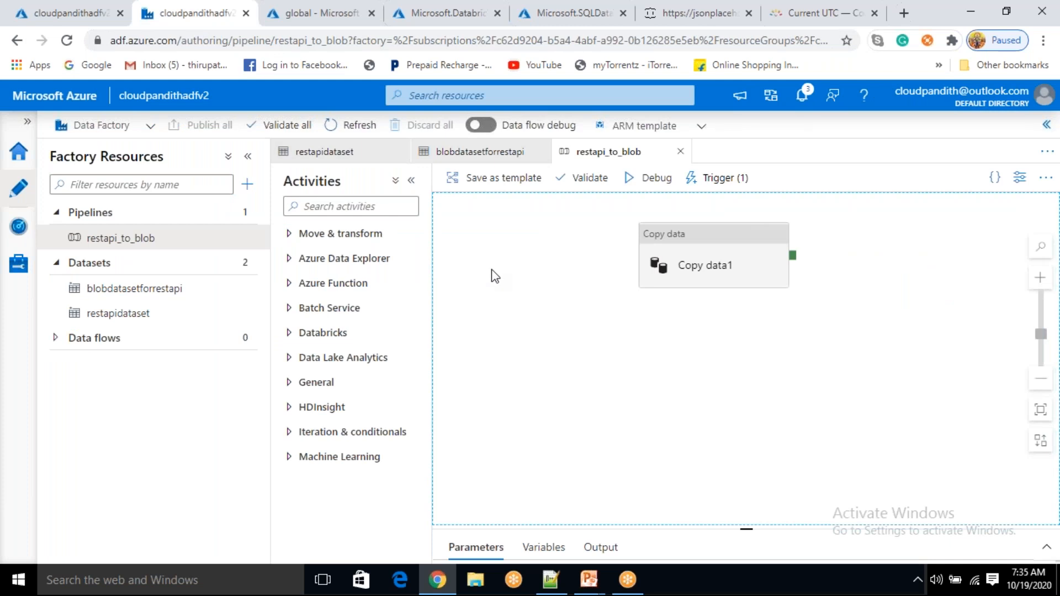
# Review the Pipeline runs list showing the succeeded 7:31 AM restapi_to_blob run
pyautogui.click(16, 238)
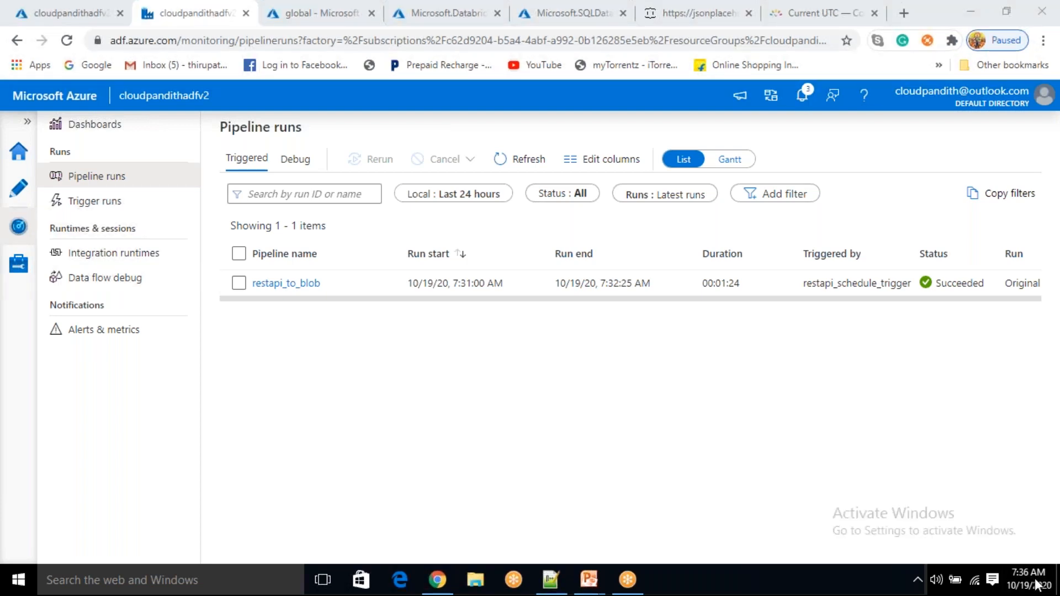
pyautogui.click(16, 197)
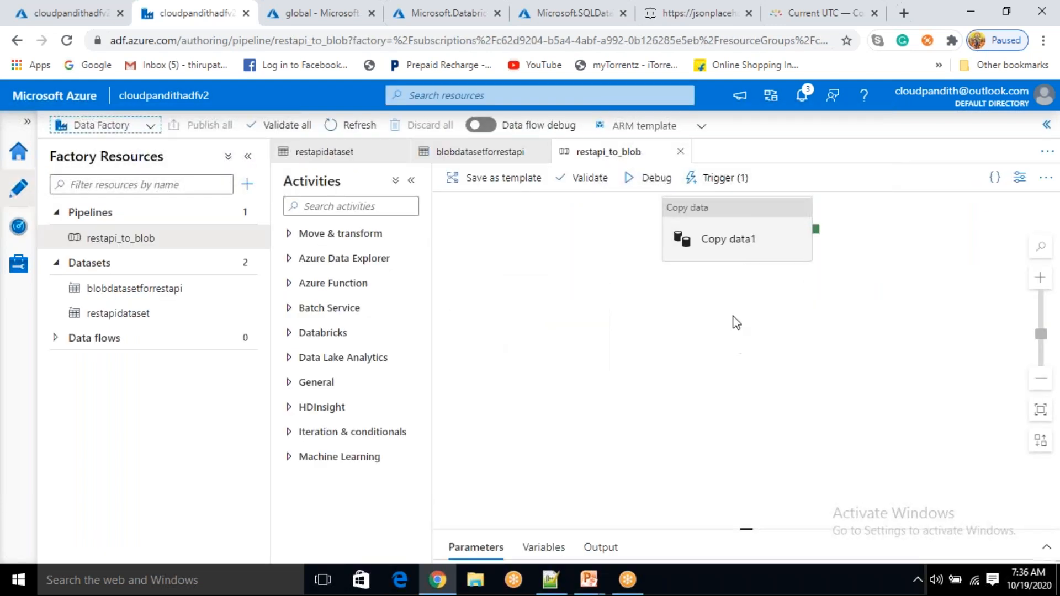
# Select the Copy data1 activity and view its empty User properties
pyautogui.click(746, 243)
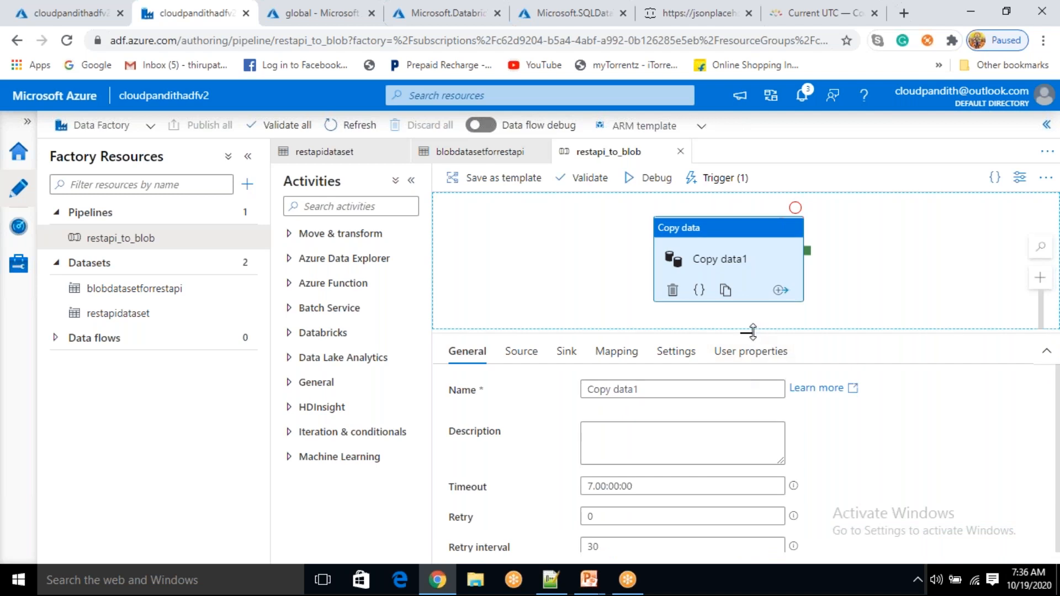
pyautogui.moveTo(740, 259); pyautogui.dragTo(734, 253)
pyautogui.click(853, 291)
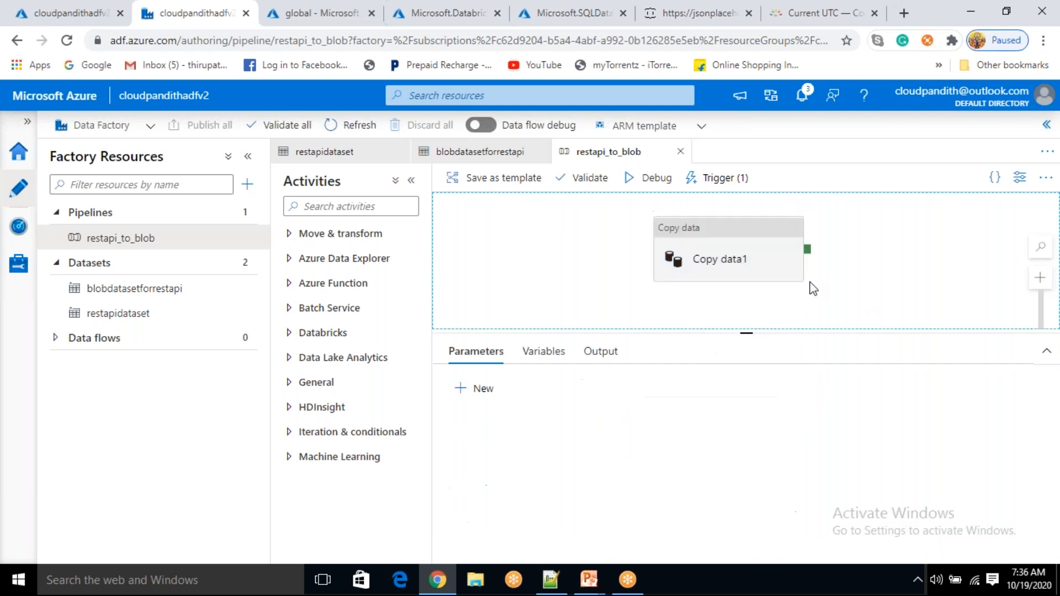
pyautogui.click(752, 260)
pyautogui.click(736, 352)
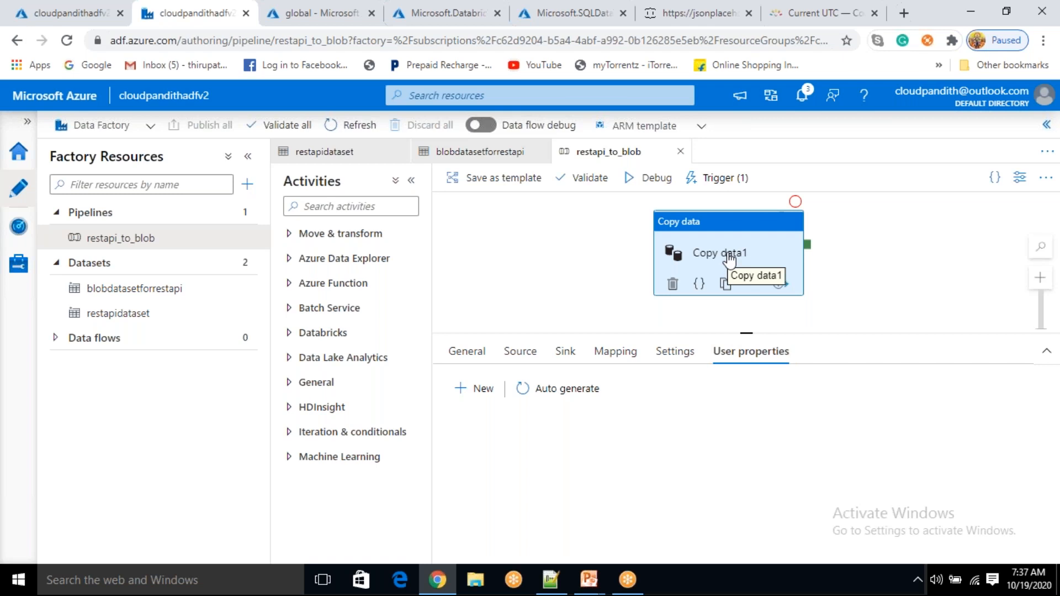
# Refresh Pipeline runs to watch the new 7:37:01 AM restapi_to_blob run, then open its activity details
pyautogui.click(17, 239)
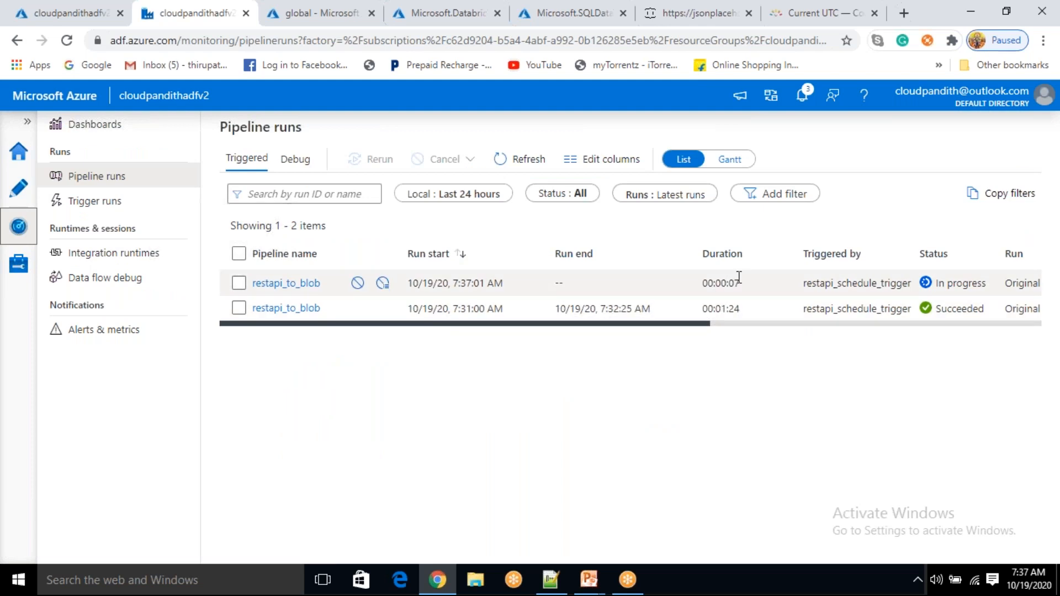
pyautogui.click(932, 283)
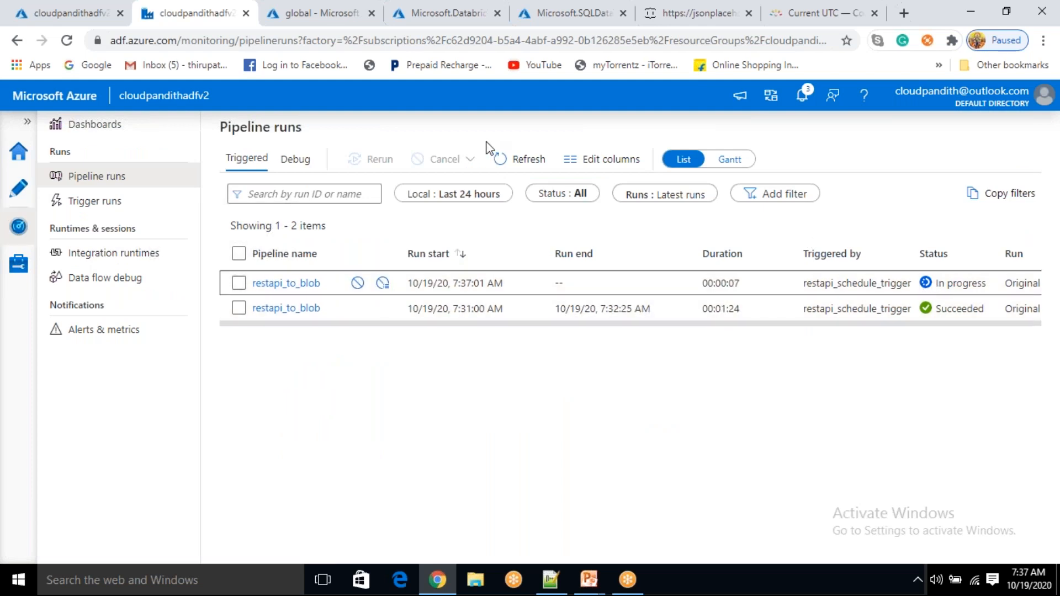
pyautogui.click(524, 161)
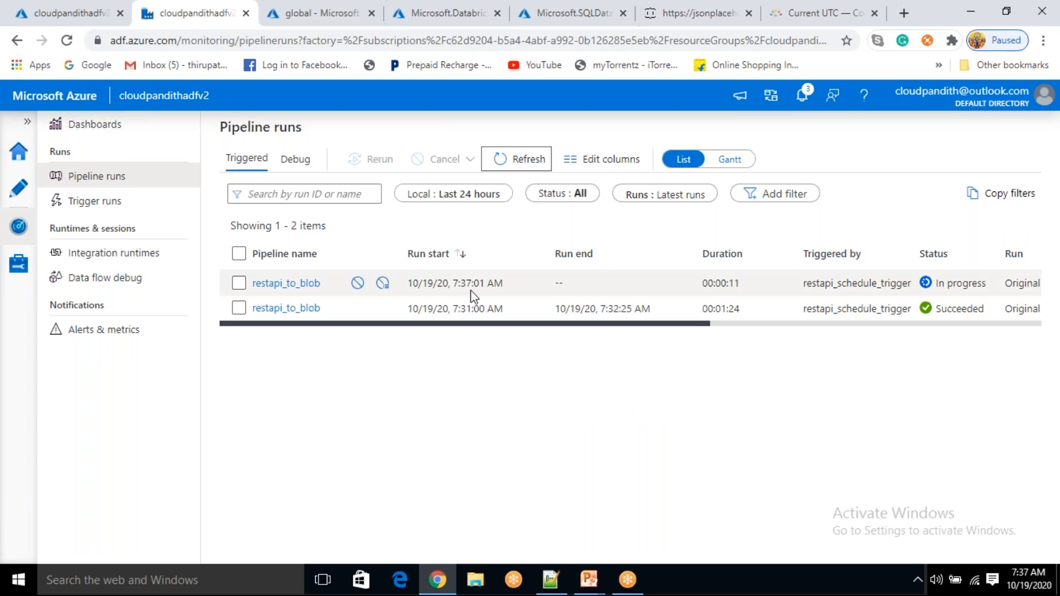
pyautogui.moveTo(451, 283); pyautogui.dragTo(484, 283)
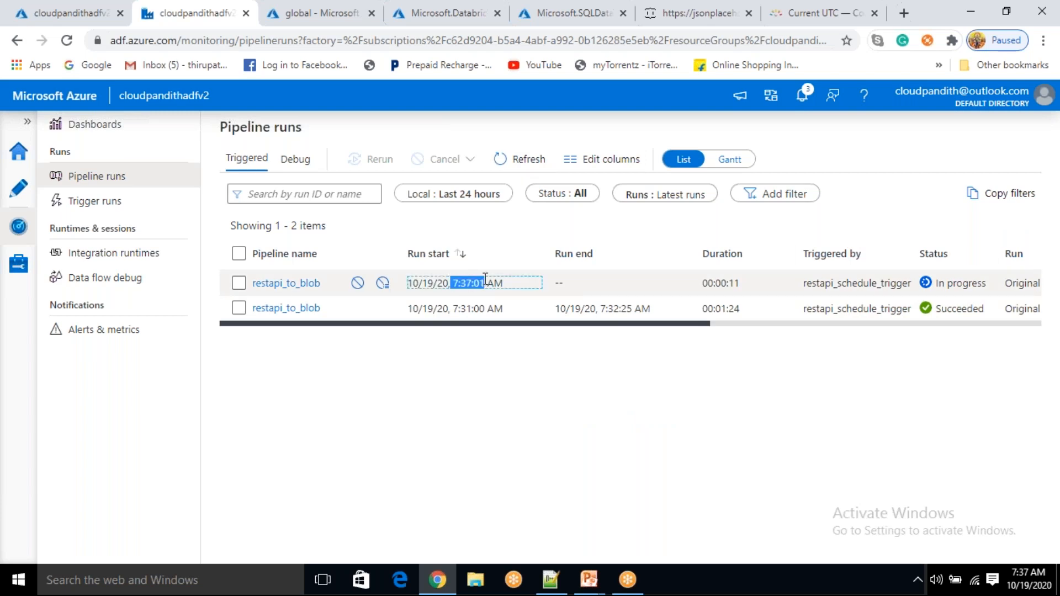
pyautogui.click(516, 164)
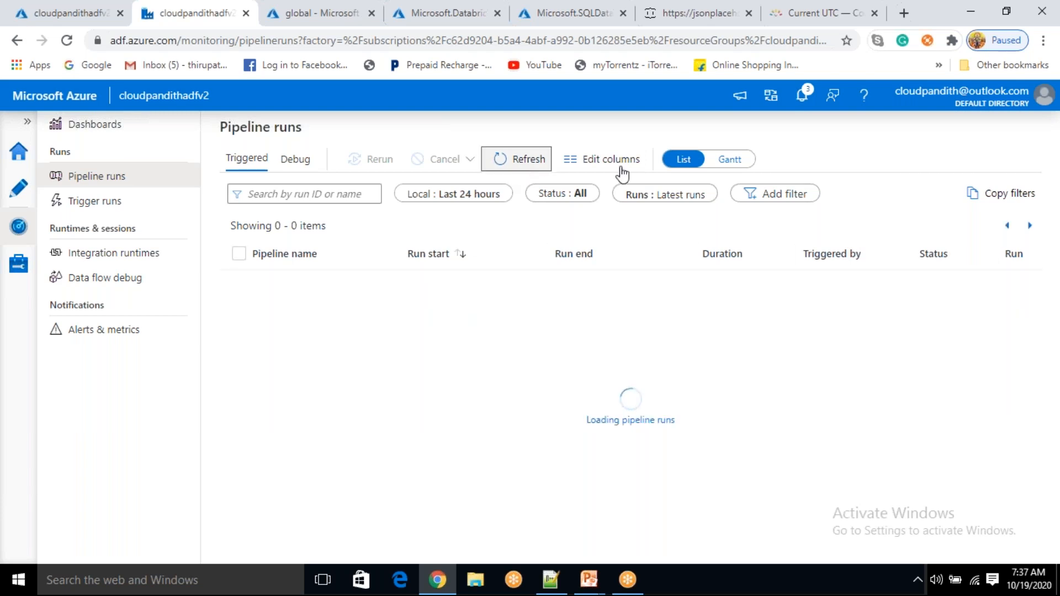
pyautogui.moveTo(457, 283); pyautogui.dragTo(484, 283)
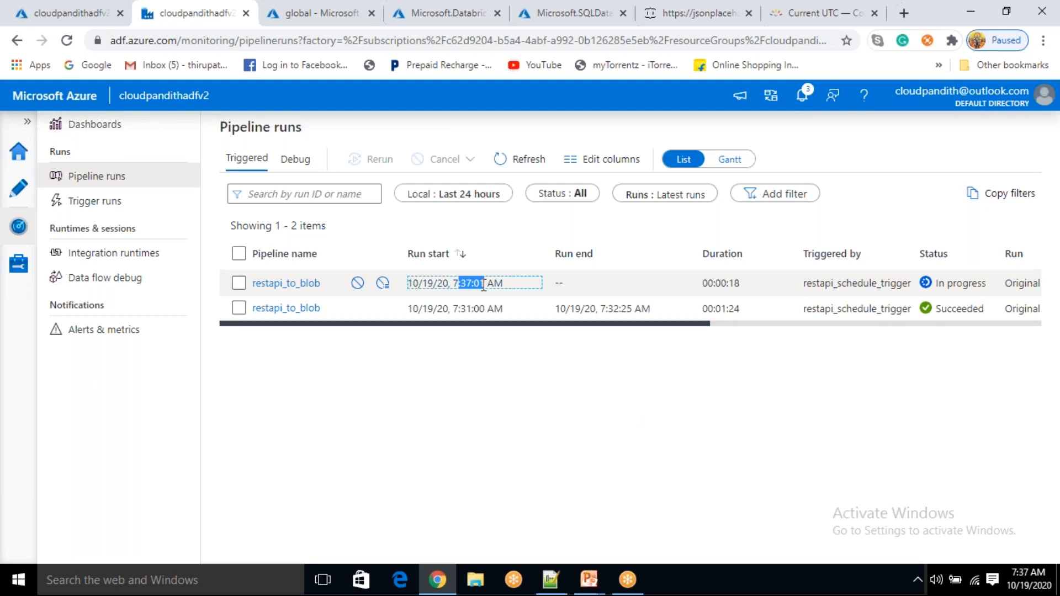
pyautogui.click(530, 163)
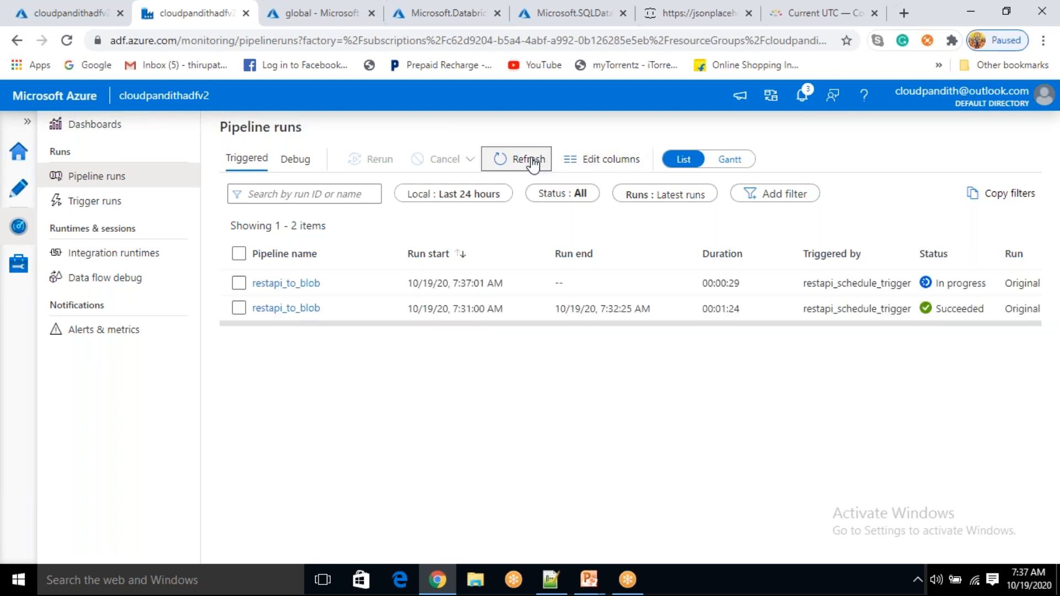
pyautogui.click(310, 290)
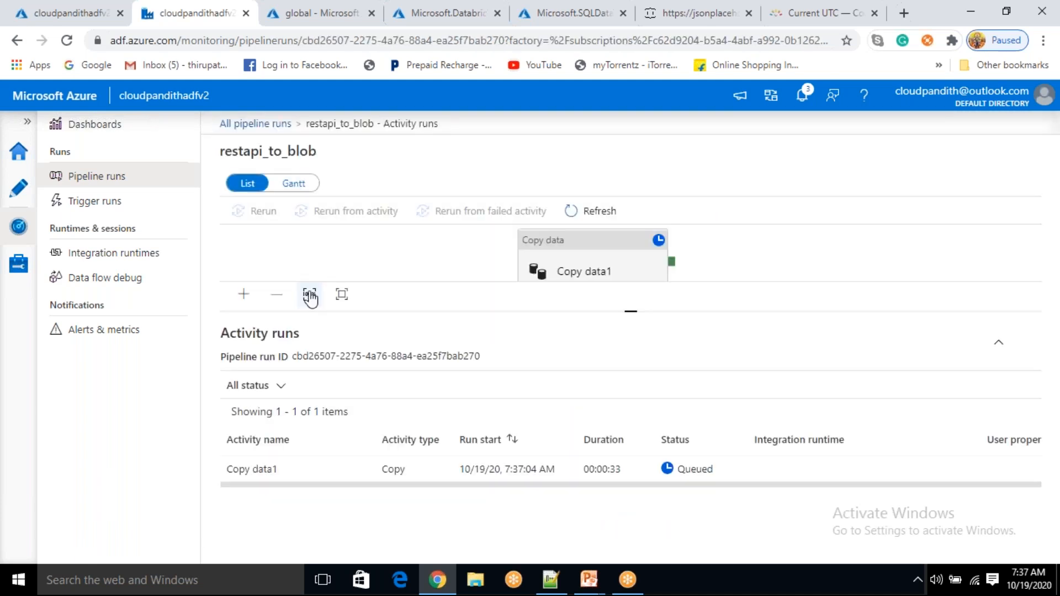
# Refresh Activity runs until Copy data1 succeeds in 00:00:51, then reload the global container's blob list
pyautogui.click(603, 213)
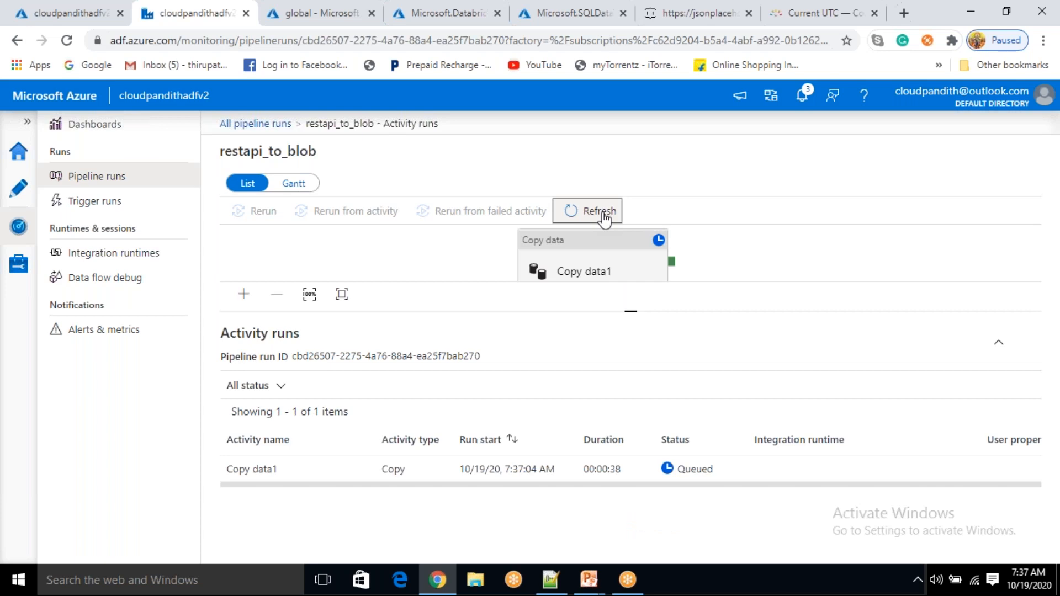
pyautogui.click(605, 219)
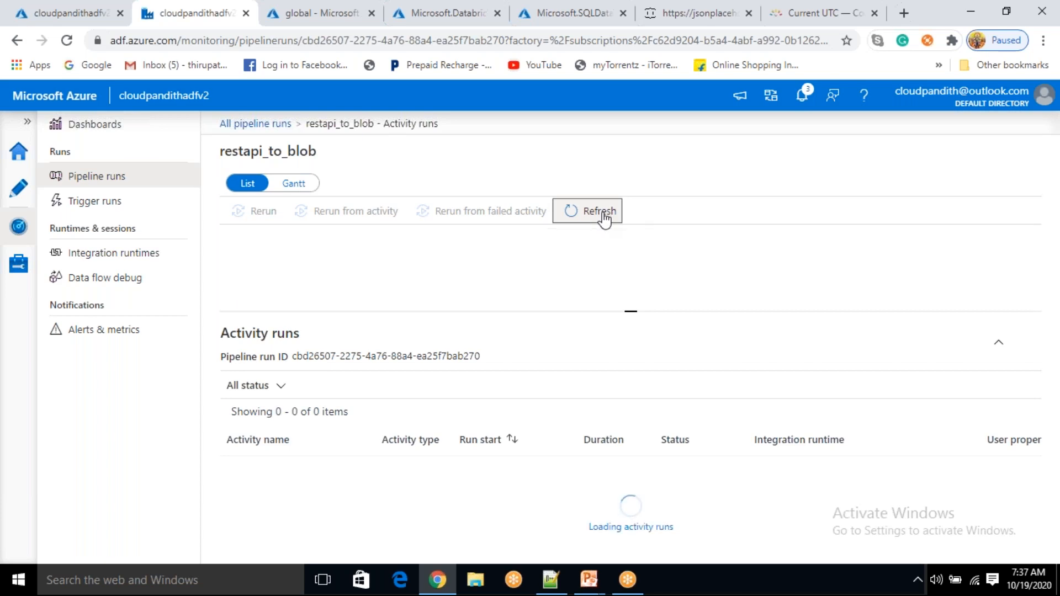
pyautogui.click(605, 219)
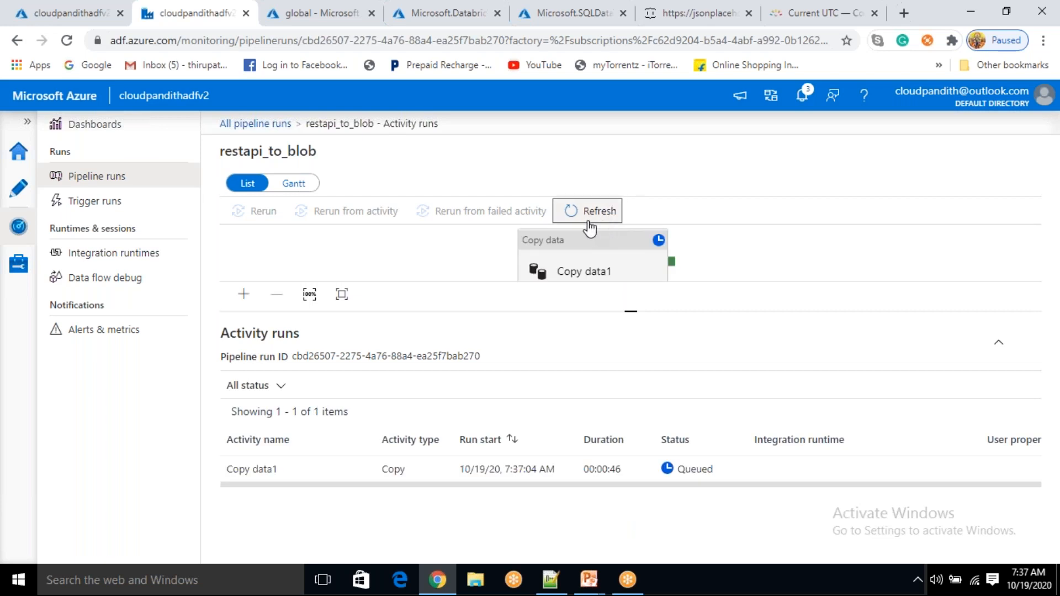
pyautogui.moveTo(662, 485); pyautogui.dragTo(807, 485)
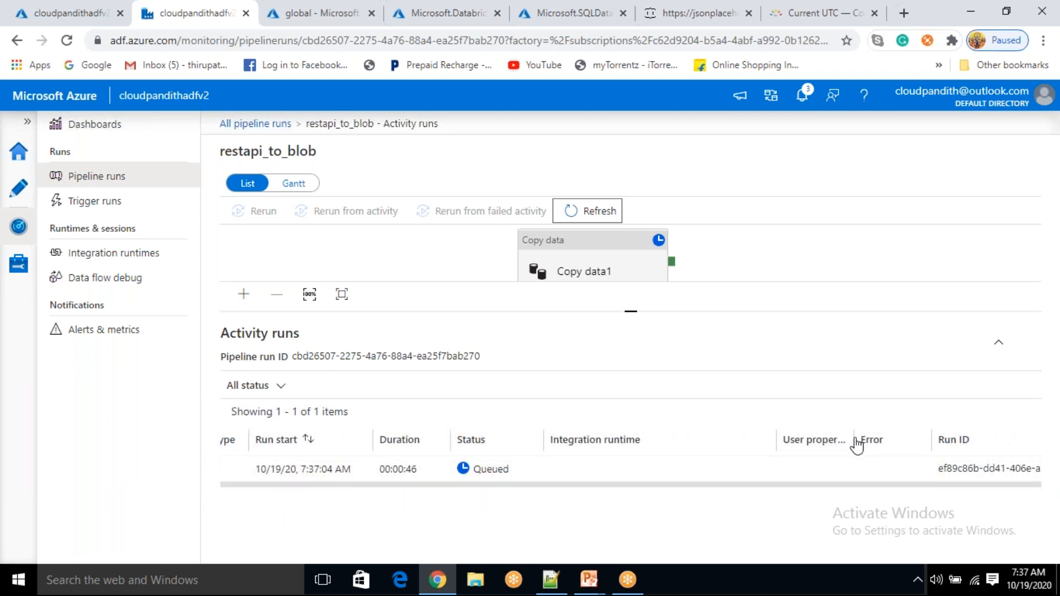
pyautogui.moveTo(855, 440); pyautogui.dragTo(940, 441)
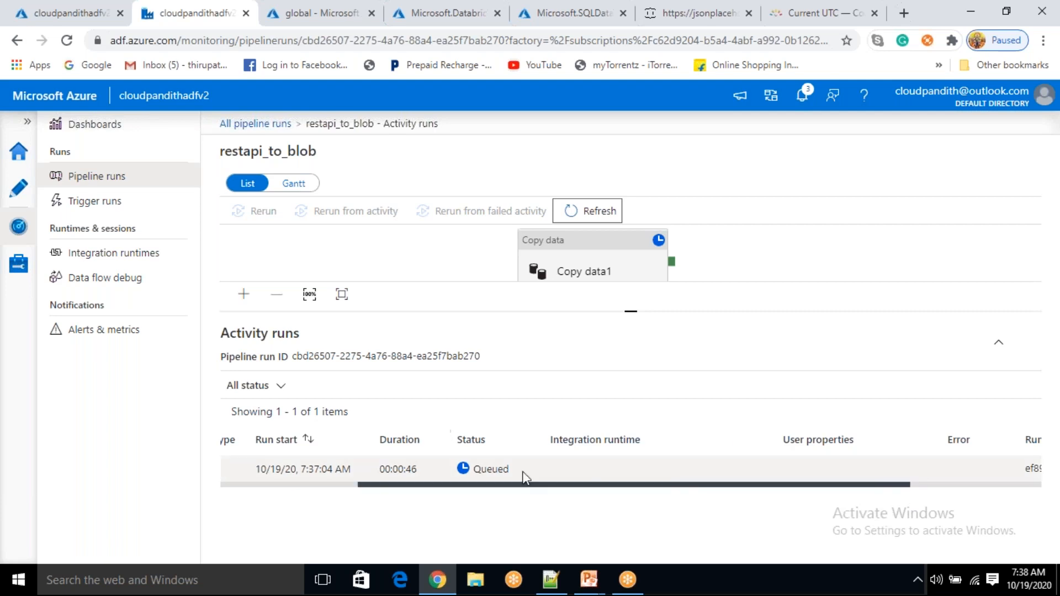
pyautogui.moveTo(419, 490); pyautogui.dragTo(399, 490)
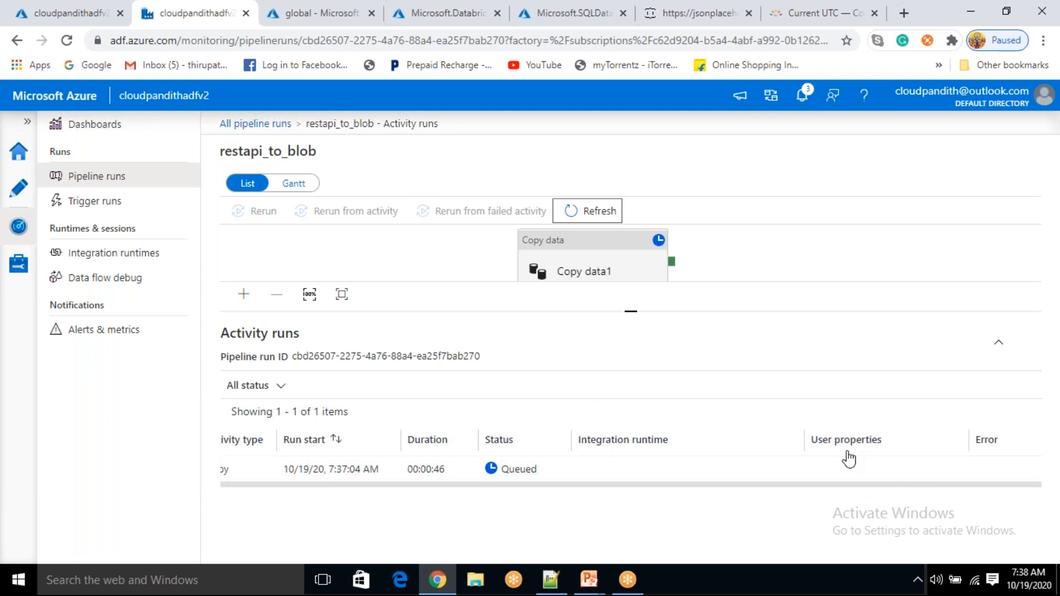
pyautogui.click(592, 209)
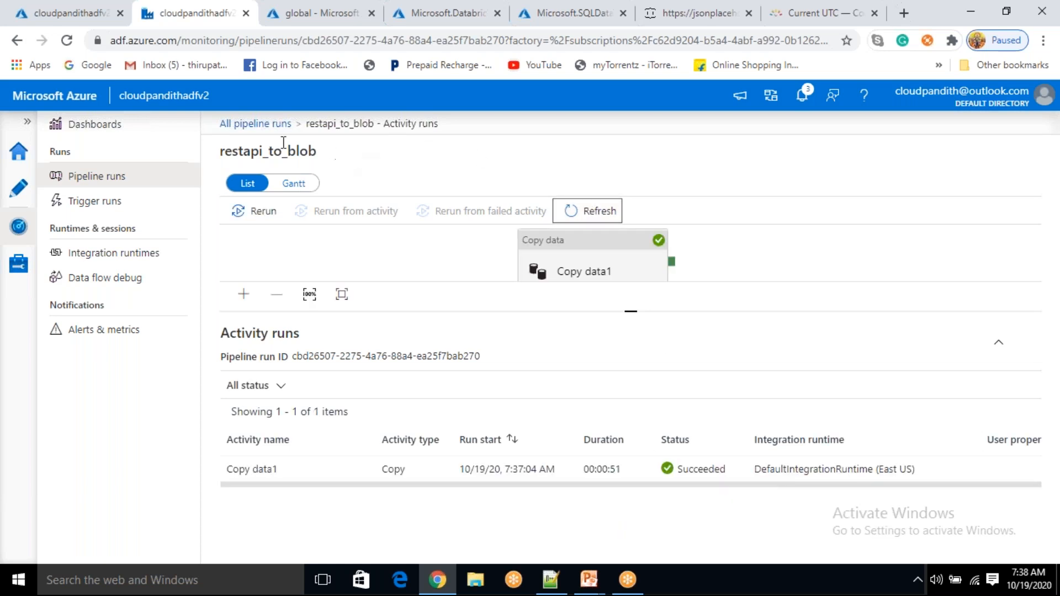
pyautogui.click(293, 16)
pyautogui.click(460, 211)
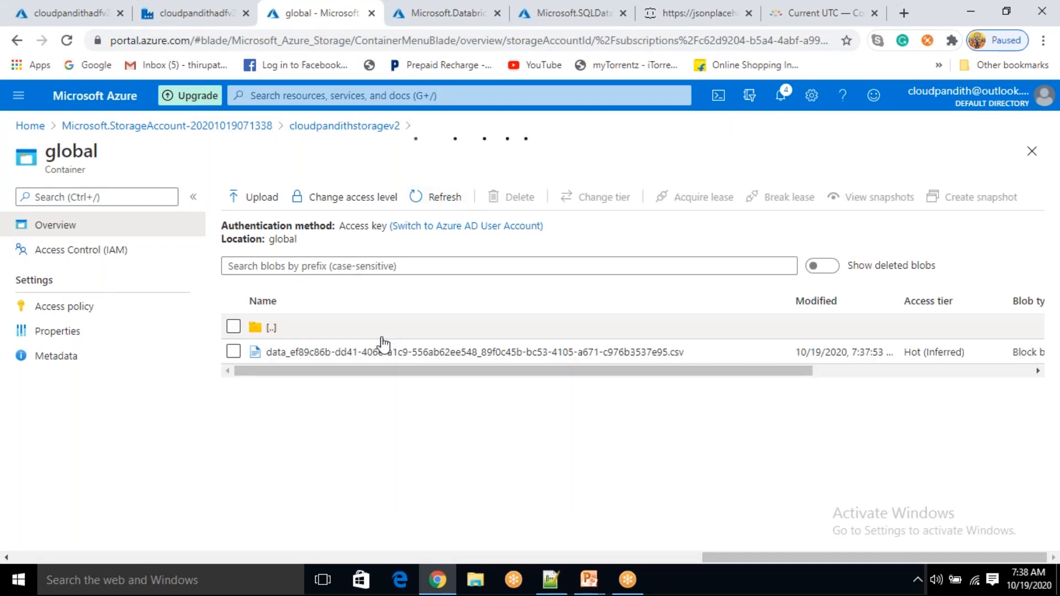
# Highlight the new .csv blob's full file name in the global container list
pyautogui.moveTo(685, 359); pyautogui.dragTo(268, 361)
pyautogui.click(674, 409)
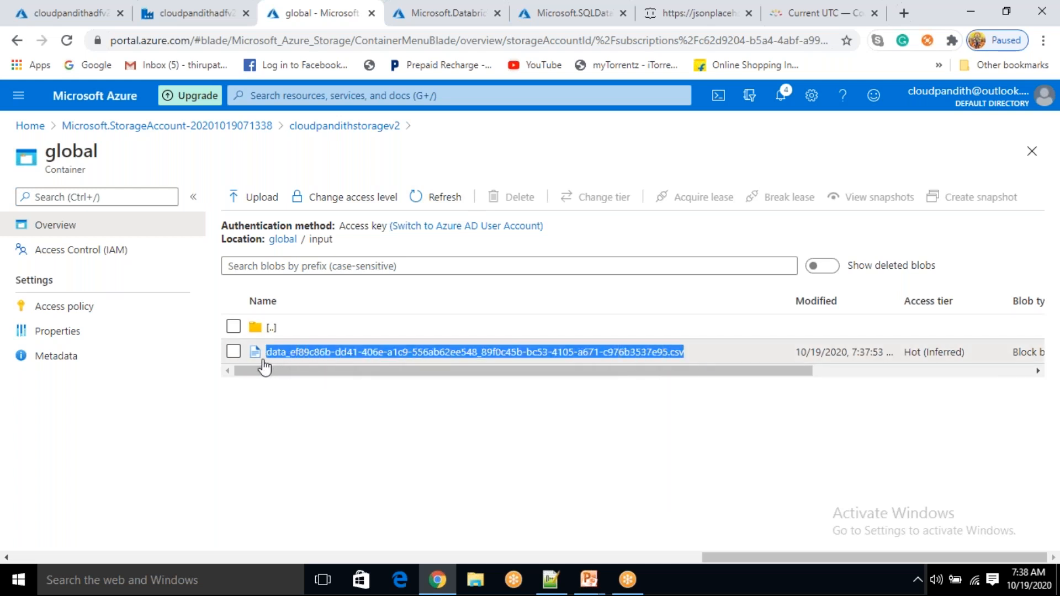
pyautogui.click(393, 426)
pyautogui.moveTo(694, 355); pyautogui.dragTo(276, 359)
pyautogui.click(341, 437)
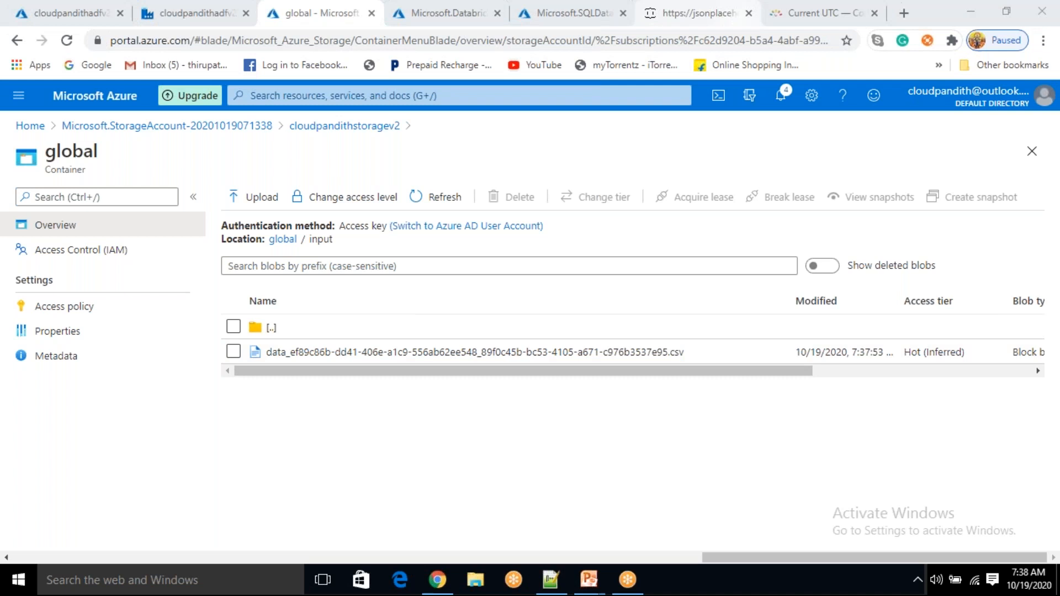
# Return to the restapi_to_blob pipeline editor and select the Copy data1 activity
pyautogui.click(180, 13)
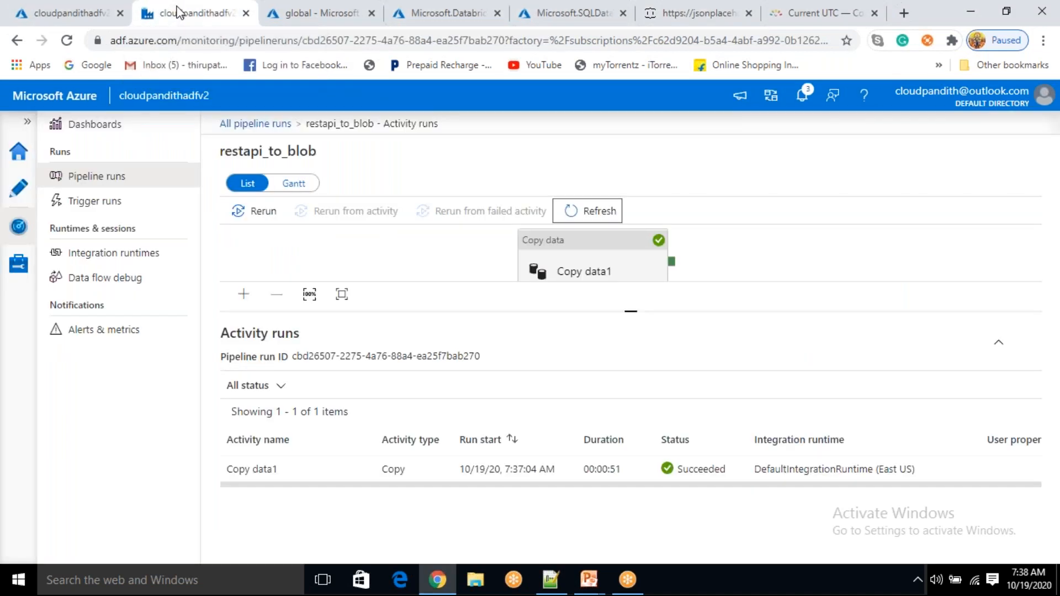
pyautogui.click(15, 203)
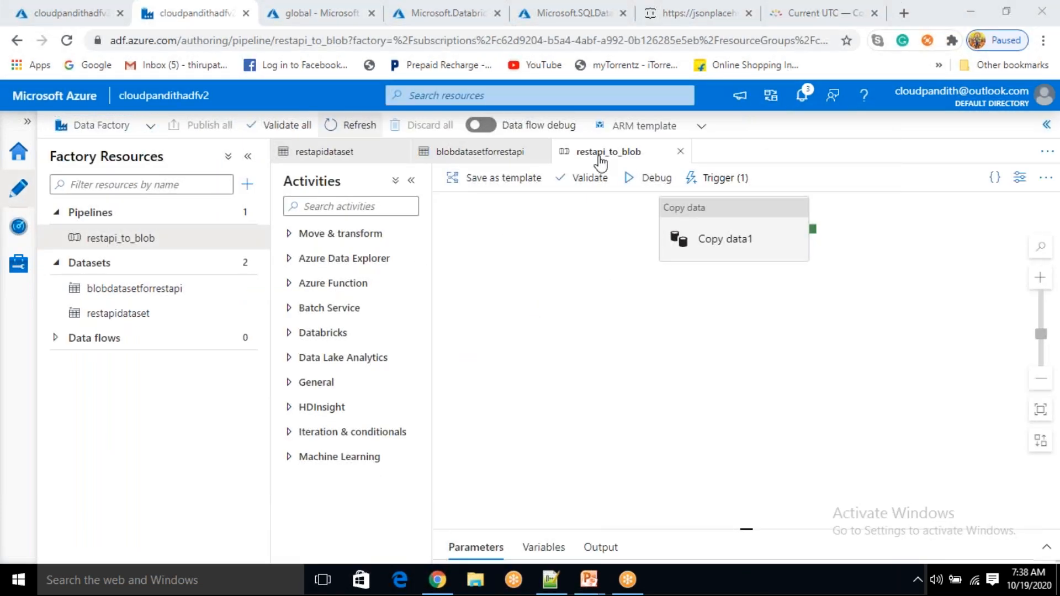
pyautogui.click(724, 243)
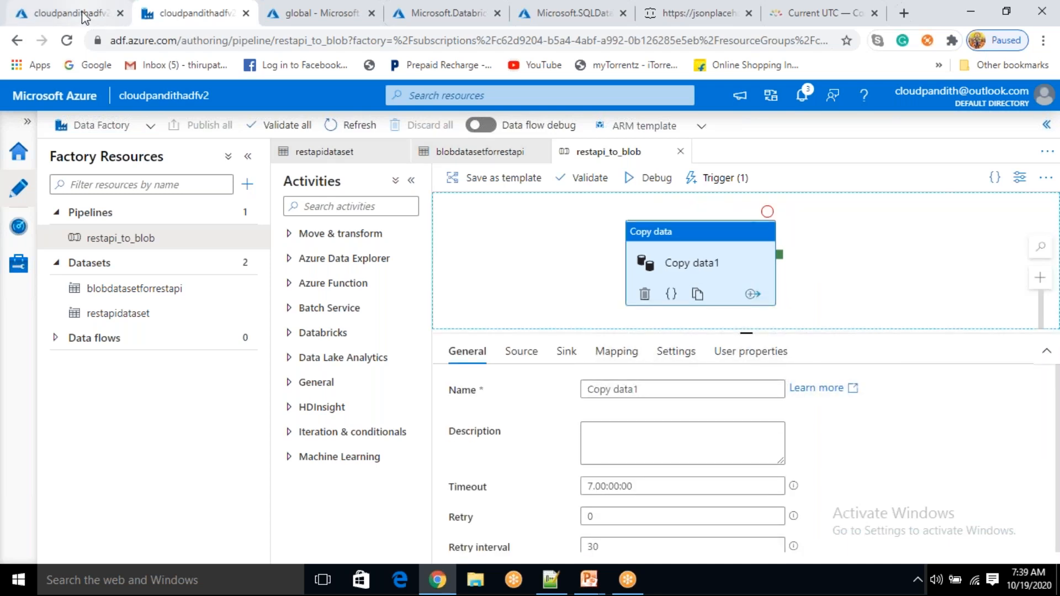
# Delete the data .csv blob from global/input and return to the global container root
pyautogui.click(292, 13)
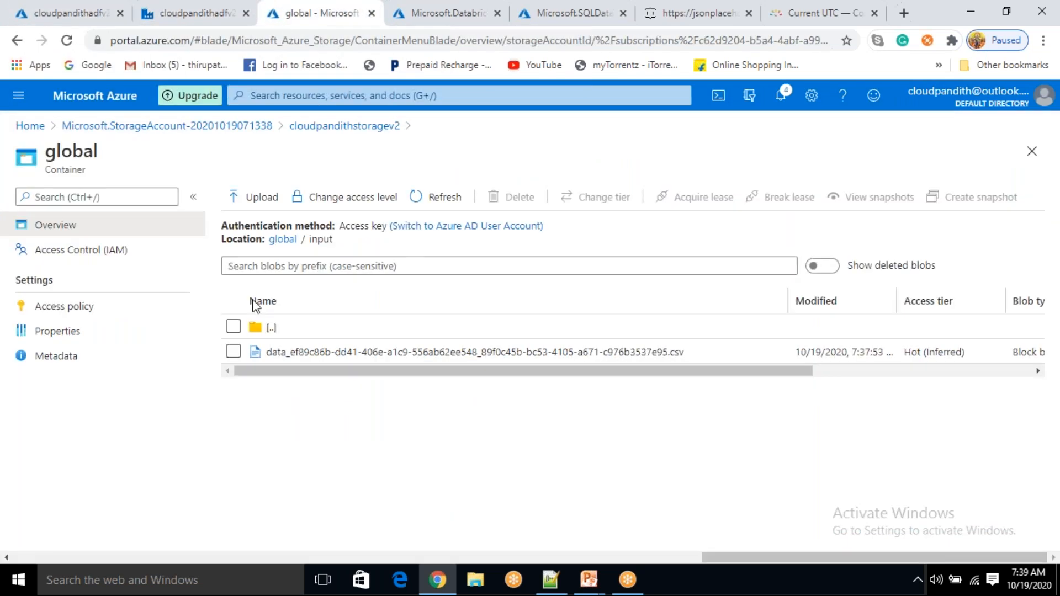
pyautogui.click(233, 351)
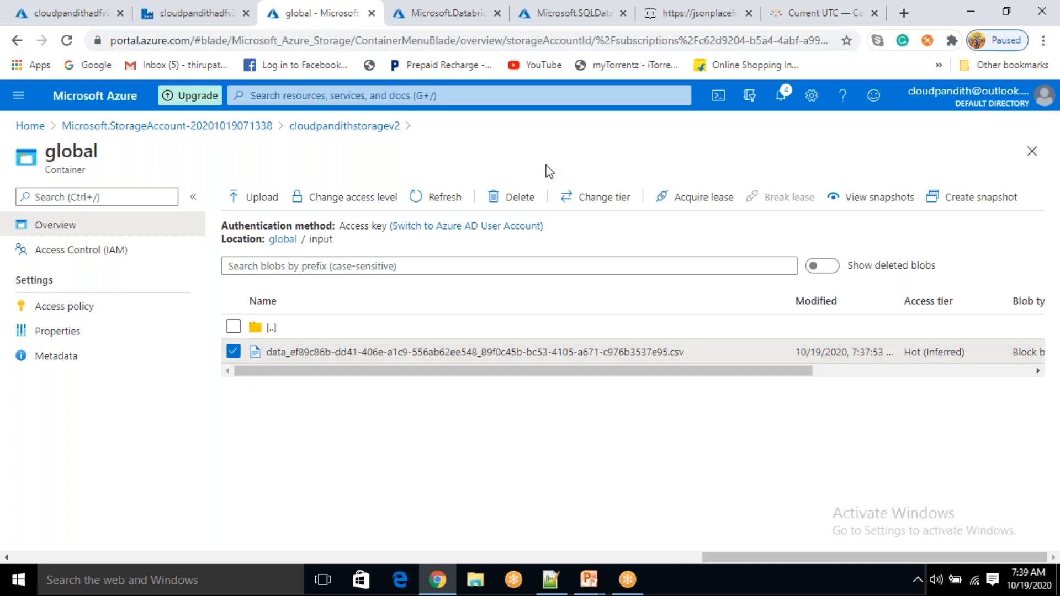
pyautogui.click(523, 198)
pyautogui.click(255, 414)
pyautogui.click(441, 198)
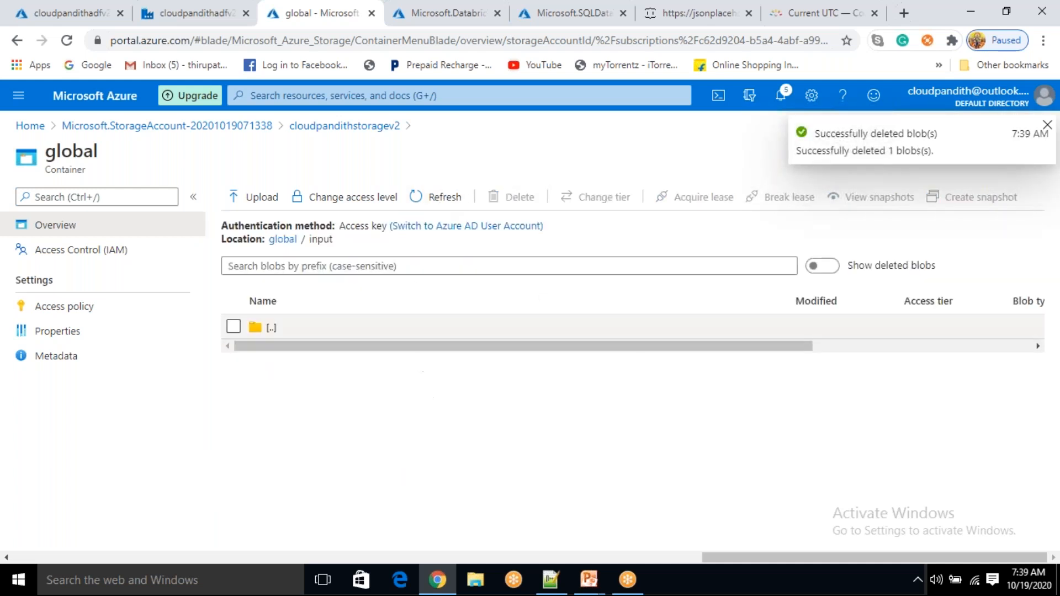
pyautogui.click(281, 240)
pyautogui.click(439, 197)
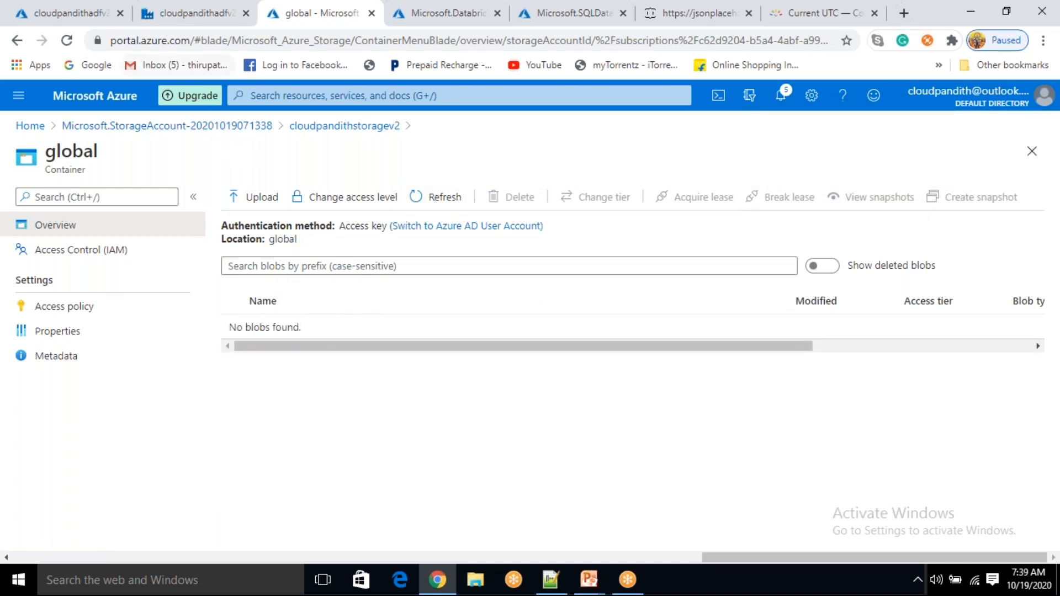
pyautogui.click(218, 22)
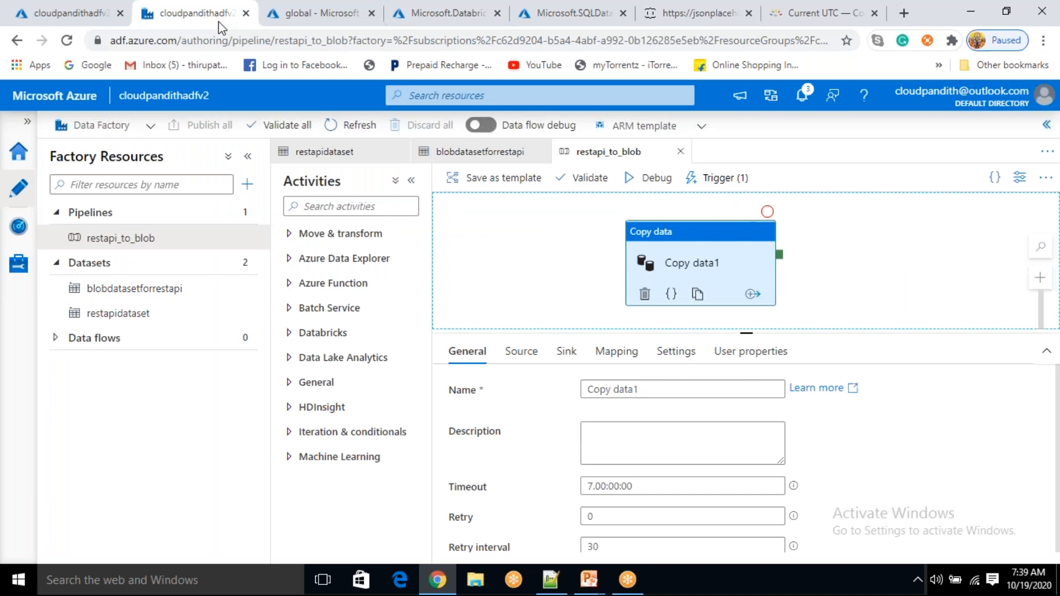
# Auto-generate Copy data1's Destination user property with value global/input/
pyautogui.click(781, 354)
pyautogui.click(551, 390)
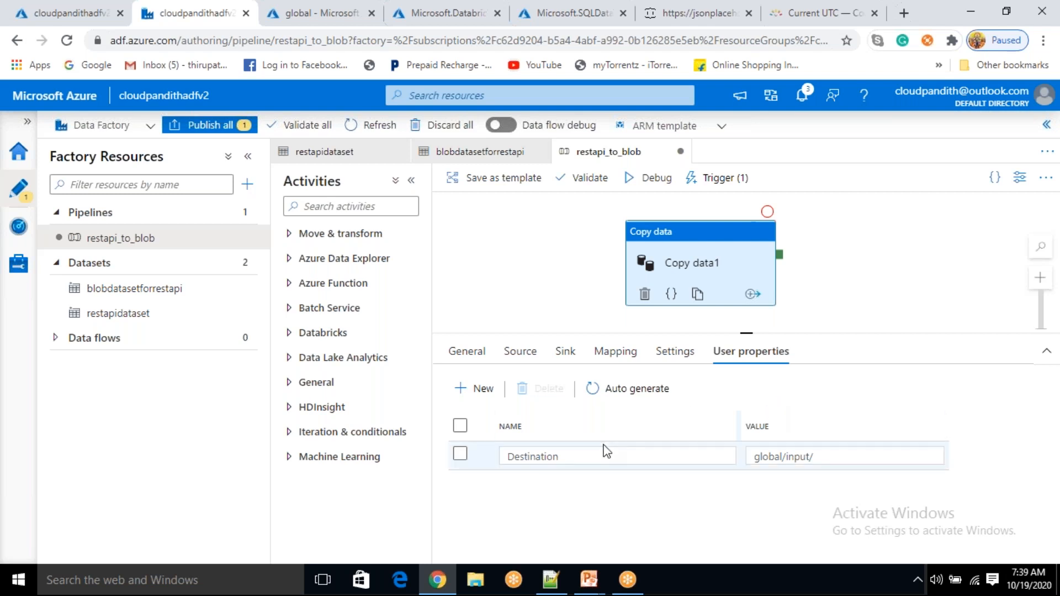
pyautogui.moveTo(833, 458); pyautogui.dragTo(741, 462)
pyautogui.click(802, 499)
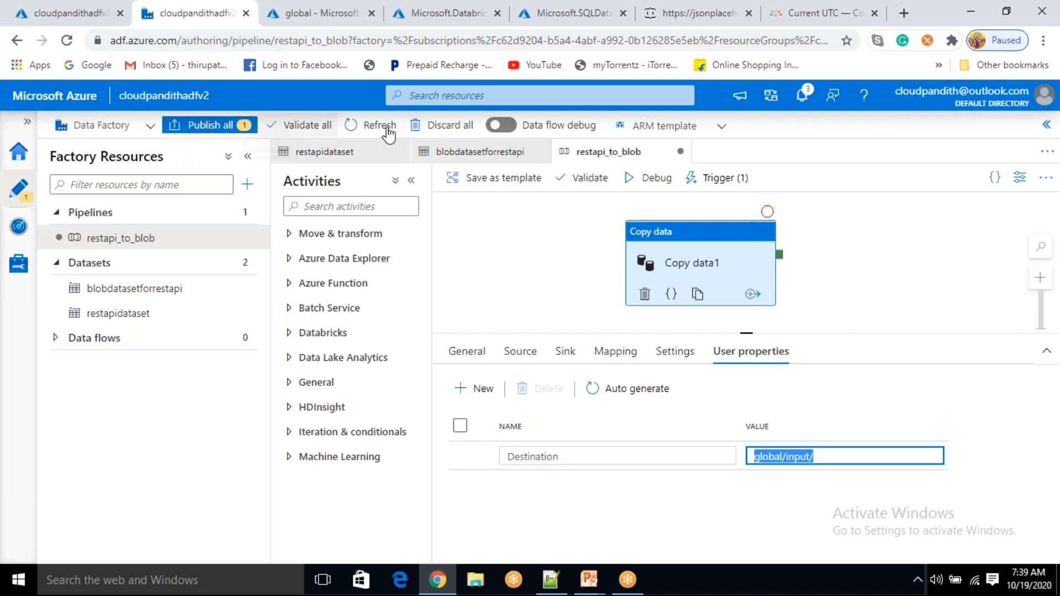
pyautogui.click(707, 180)
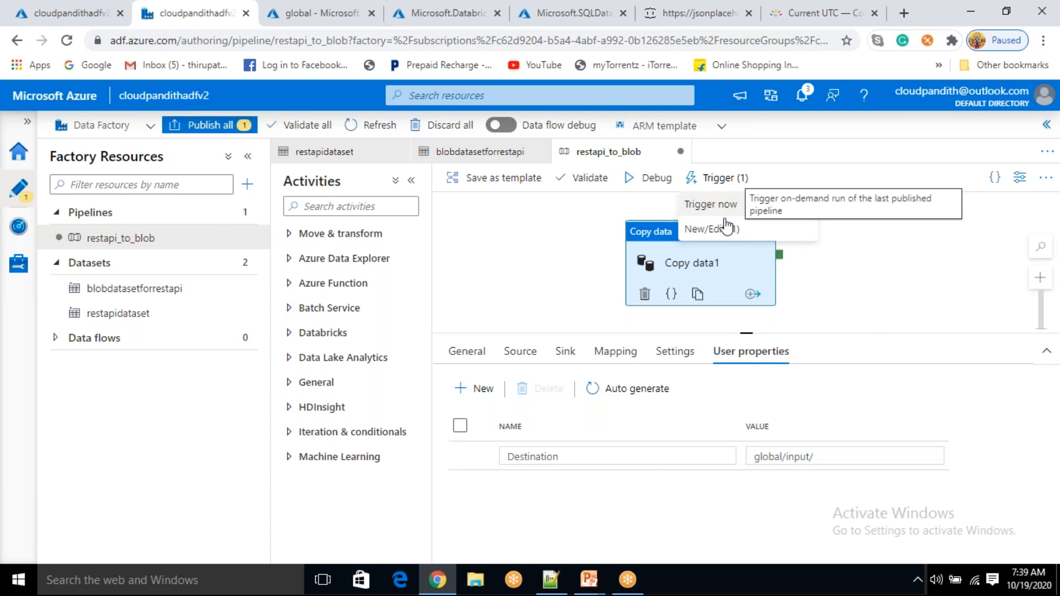
# Change restapi_schedule_trigger's start time to 10/19/2020 2:11 AM UTC
pyautogui.click(712, 229)
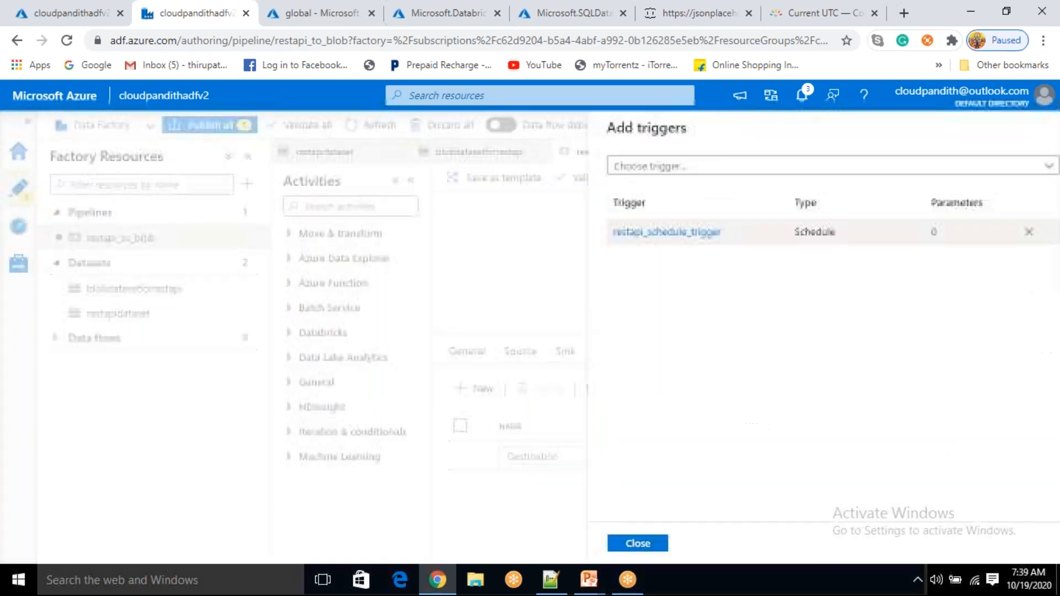
pyautogui.click(639, 231)
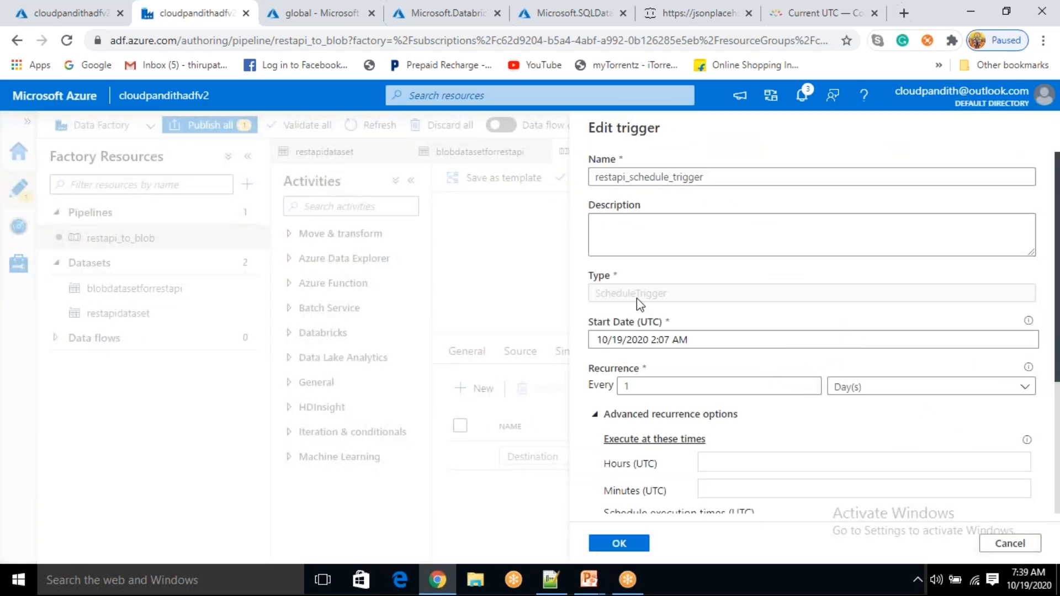
pyautogui.click(692, 340)
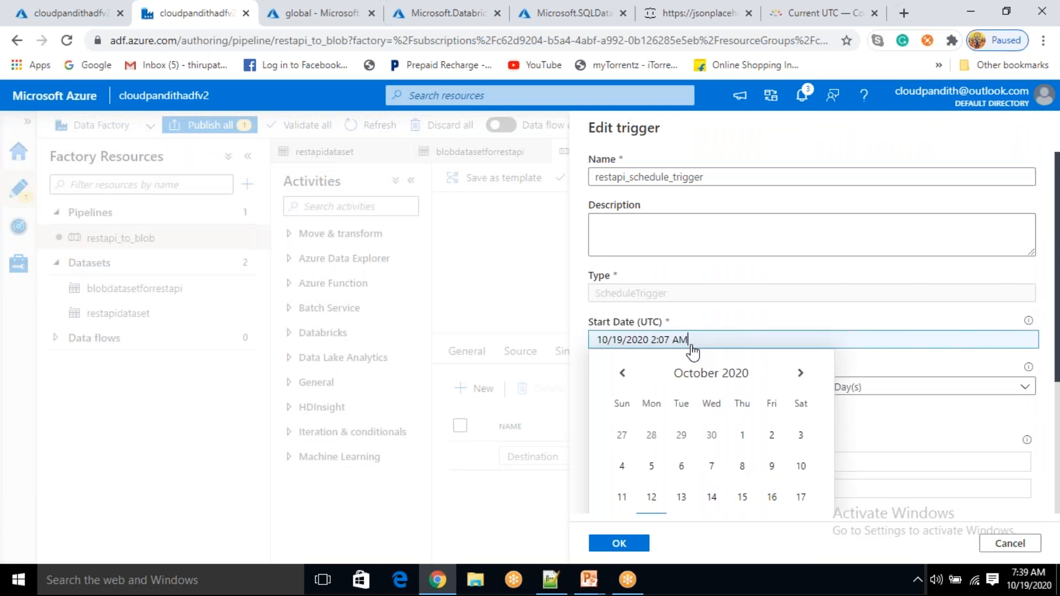
pyautogui.scroll(-3, 692, 342)
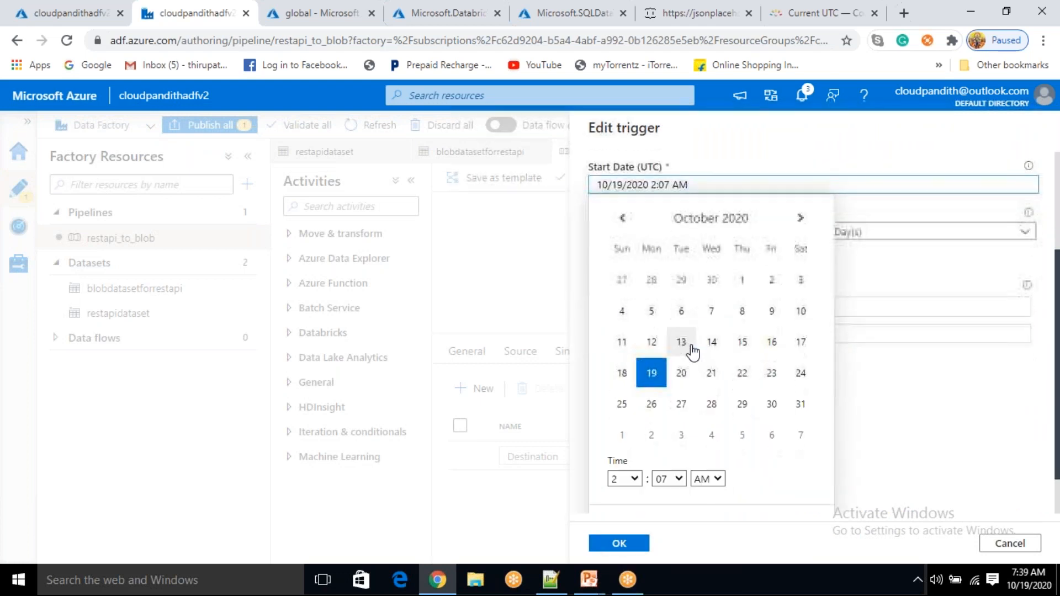
pyautogui.click(679, 480)
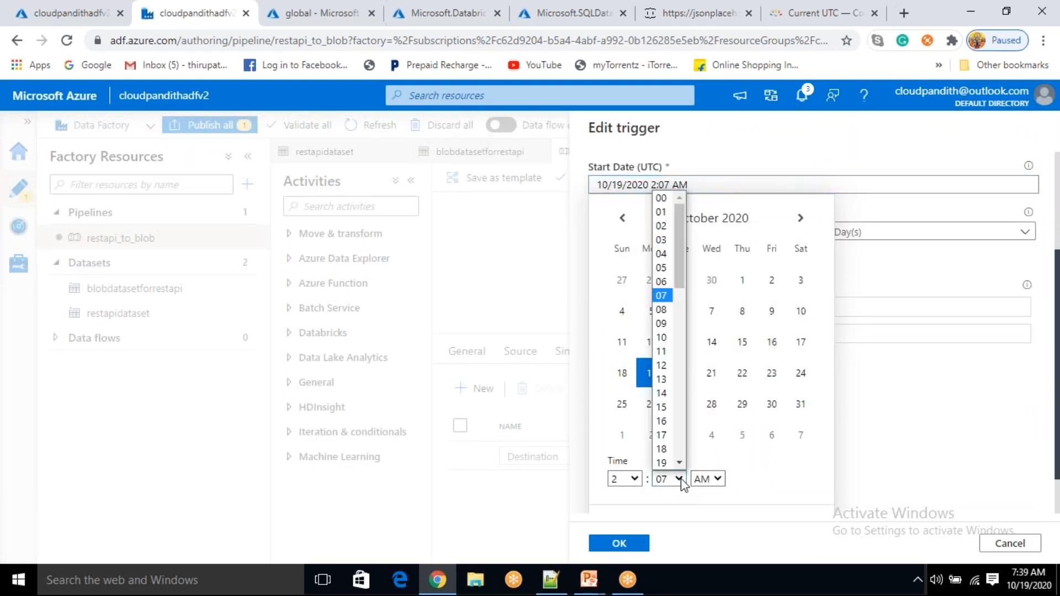
pyautogui.click(667, 351)
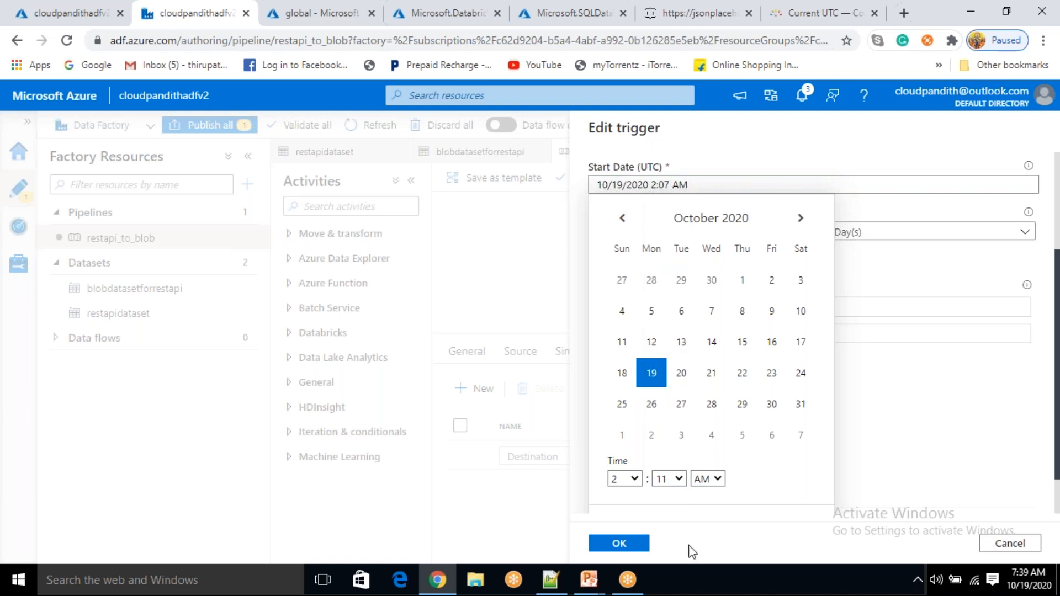
pyautogui.click(631, 546)
pyautogui.click(631, 545)
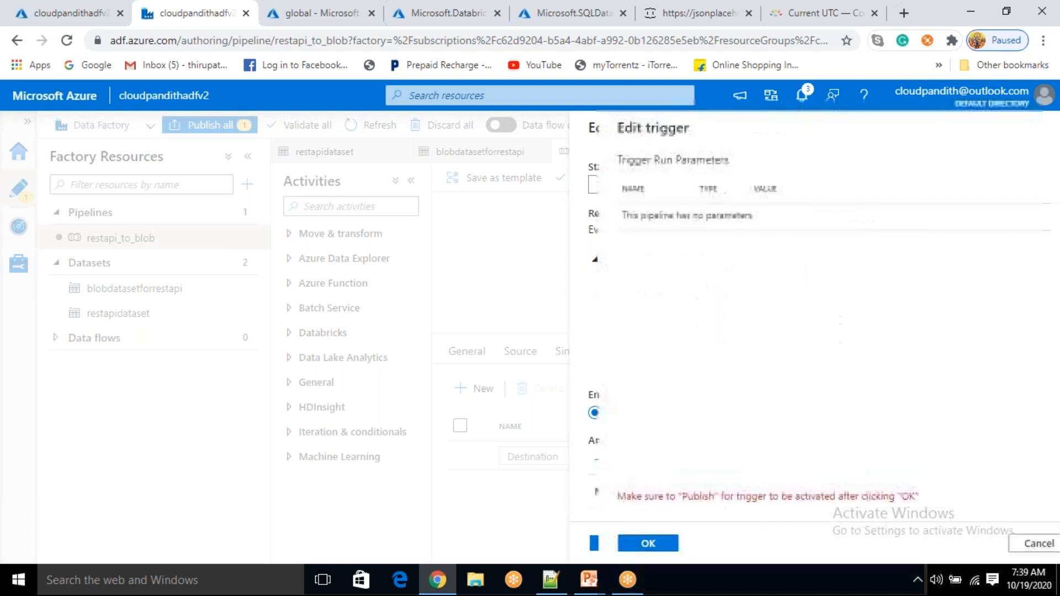
pyautogui.click(621, 544)
# Publish all pending pipeline and trigger changes
pyautogui.click(201, 126)
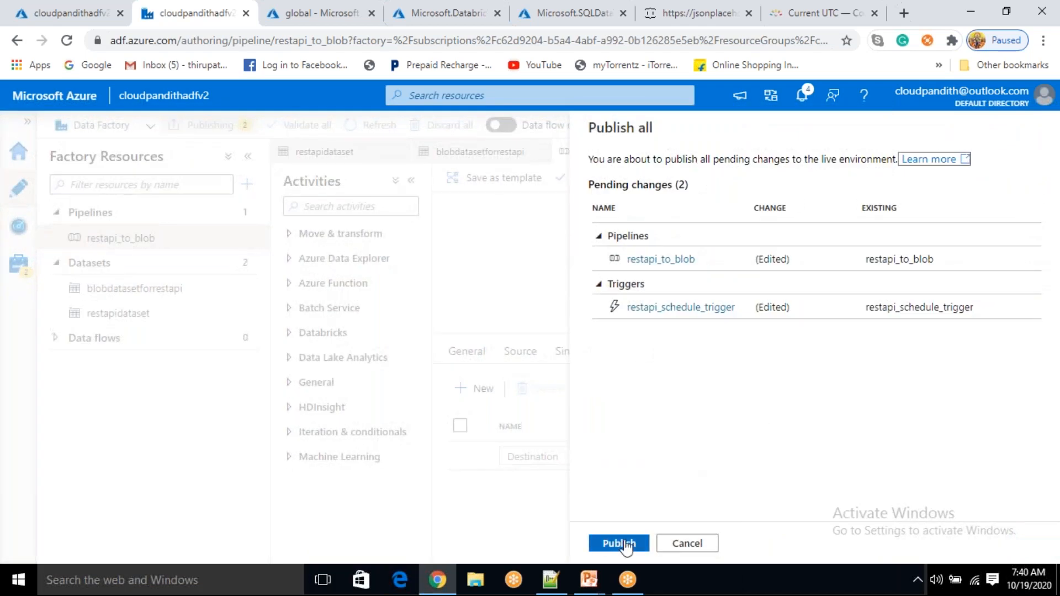
pyautogui.click(623, 543)
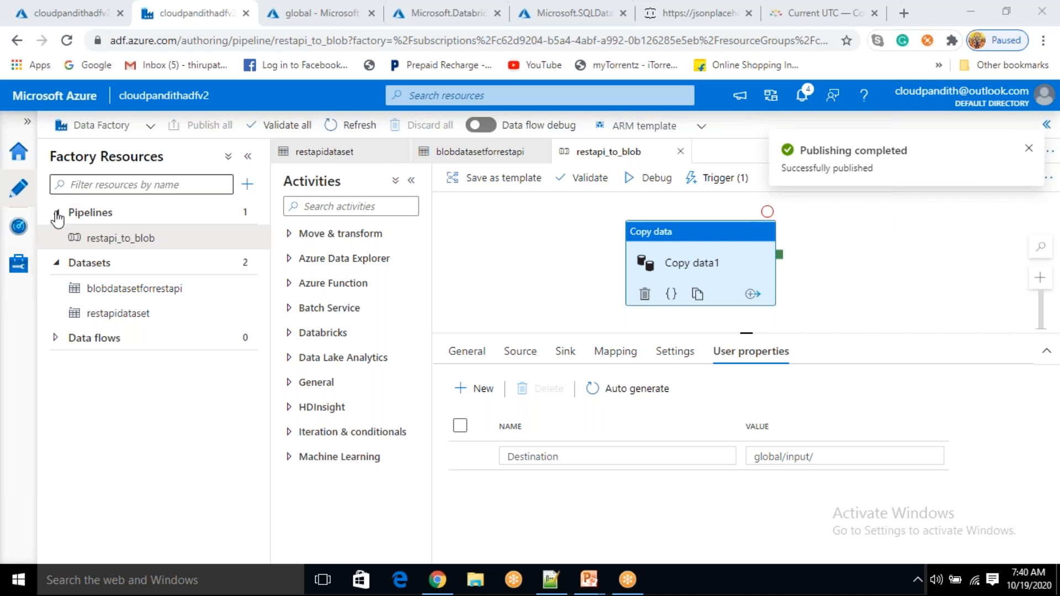
pyautogui.click(17, 241)
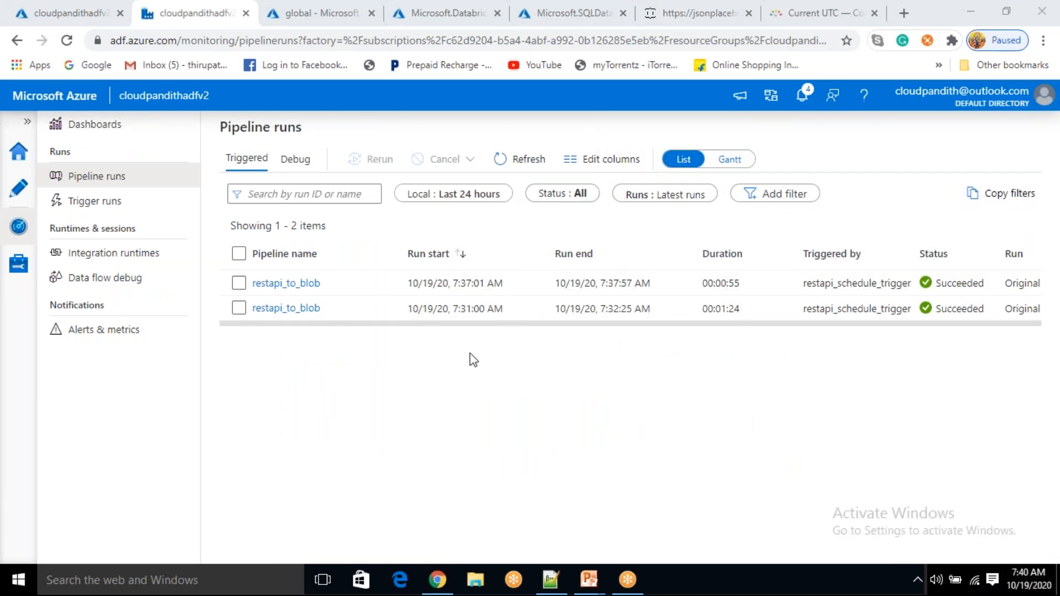
# Refresh Pipeline runs to confirm two succeeded restapi_to_blob runs, then open a new browser tab
pyautogui.click(525, 161)
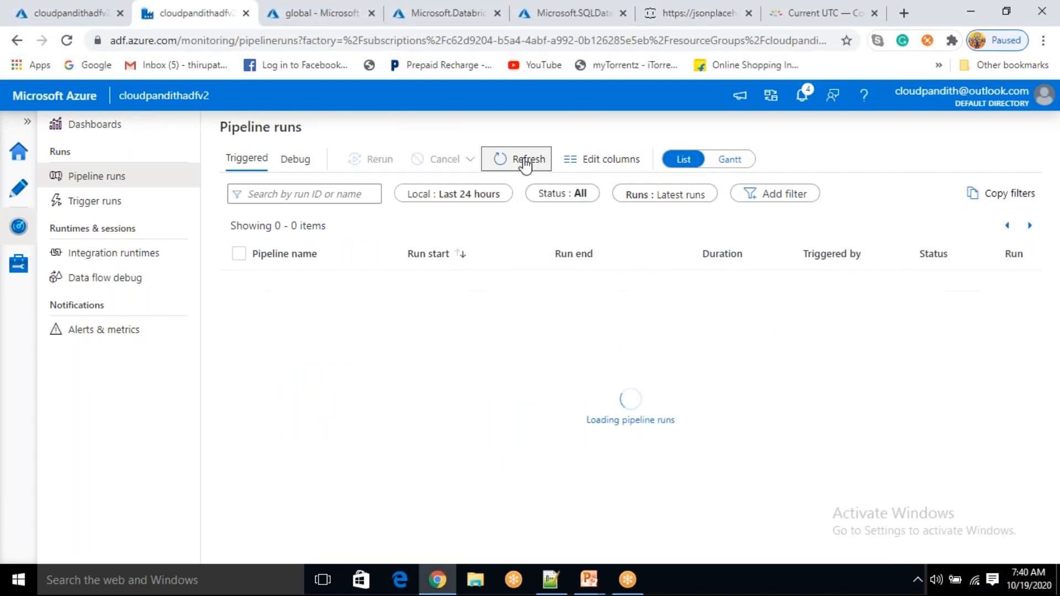
pyautogui.click(744, 24)
pyautogui.click(904, 13)
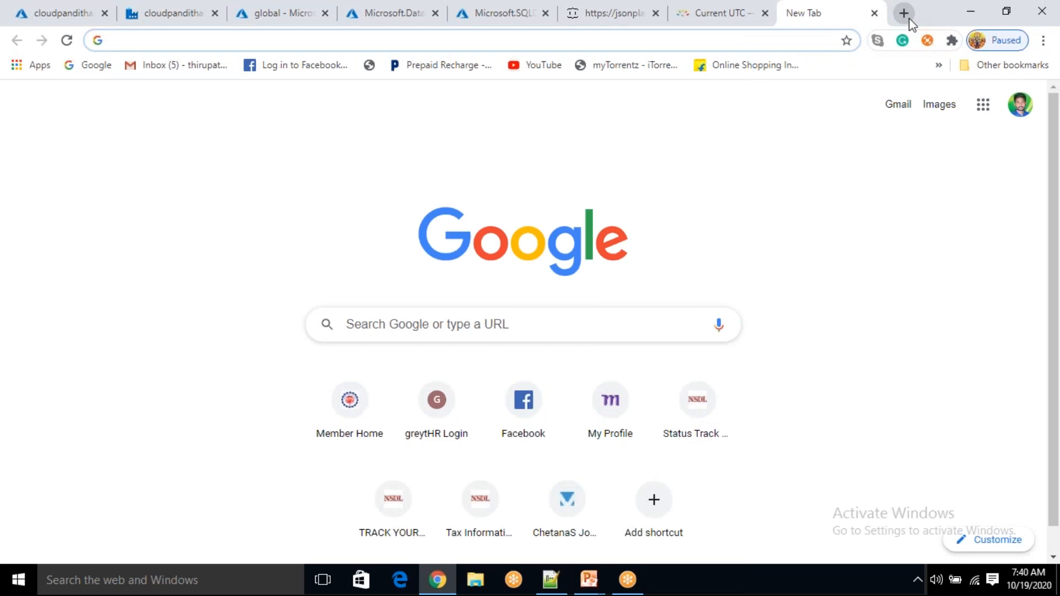
# Search 'ist to utc', open the worldtimebuddy converter, then refresh the Data Factory runs list
pyautogui.write('ist to utc')
pyautogui.press('Return')
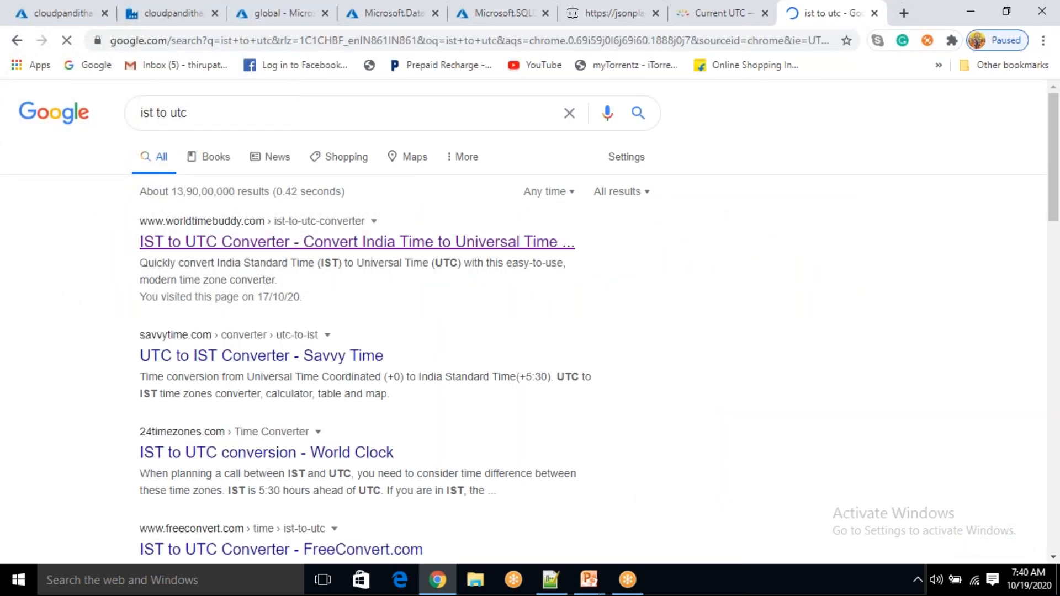
pyautogui.click(541, 241)
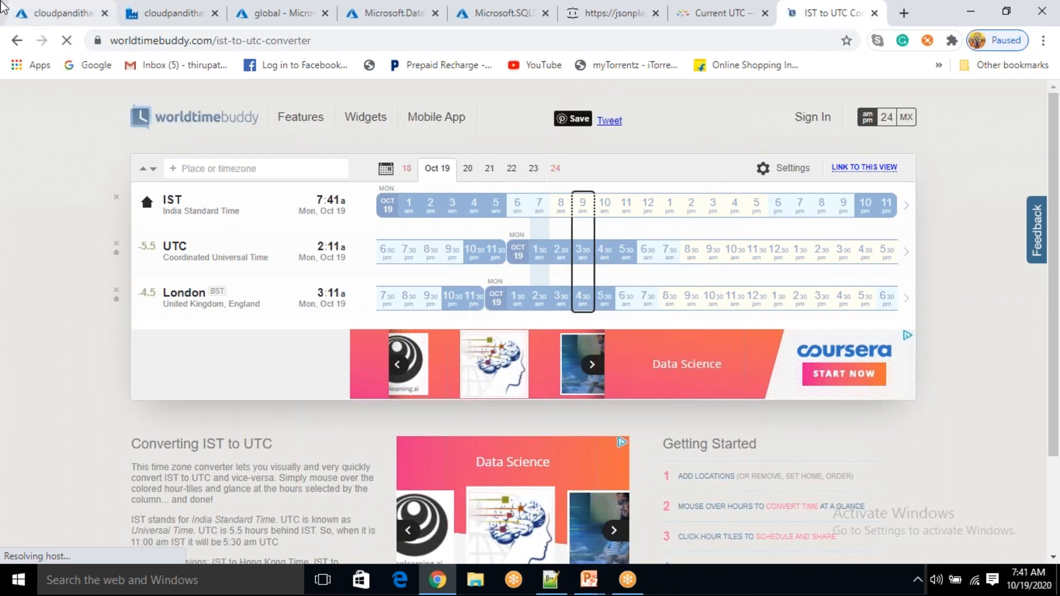
pyautogui.click(165, 13)
pyautogui.click(520, 161)
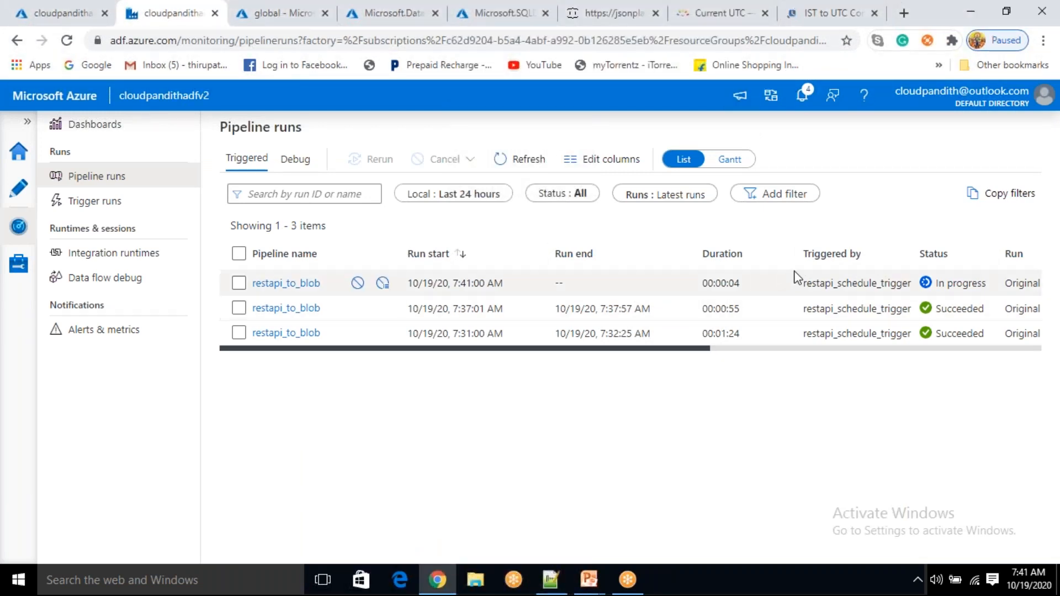
# Refresh Pipeline runs until the 7:41 AM restapi_schedule_trigger run succeeds in 00:00:07
pyautogui.moveTo(808, 284); pyautogui.dragTo(870, 284)
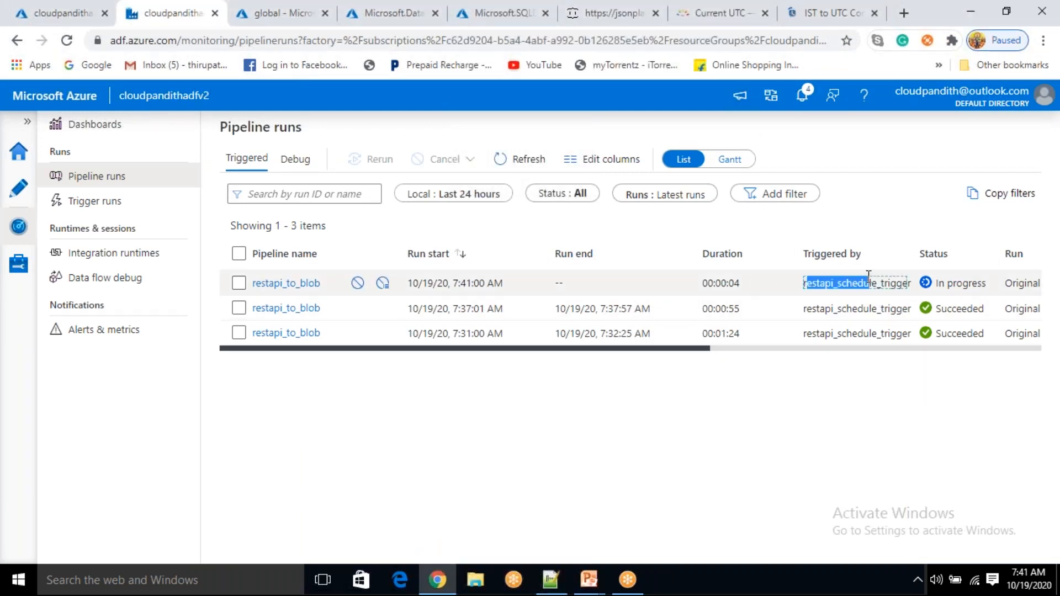
pyautogui.click(535, 166)
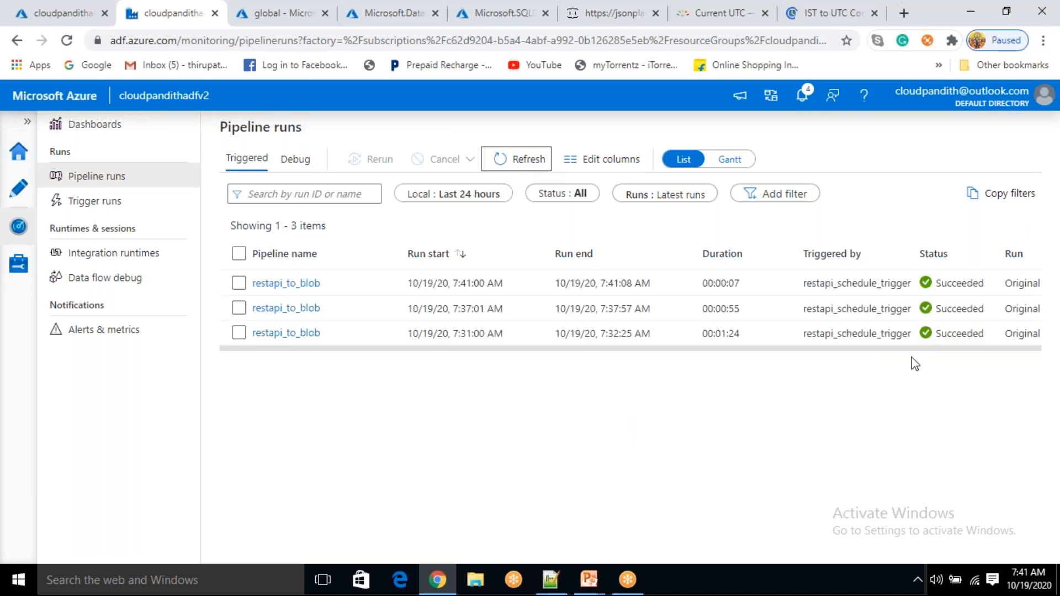
pyautogui.moveTo(752, 286); pyautogui.dragTo(710, 289)
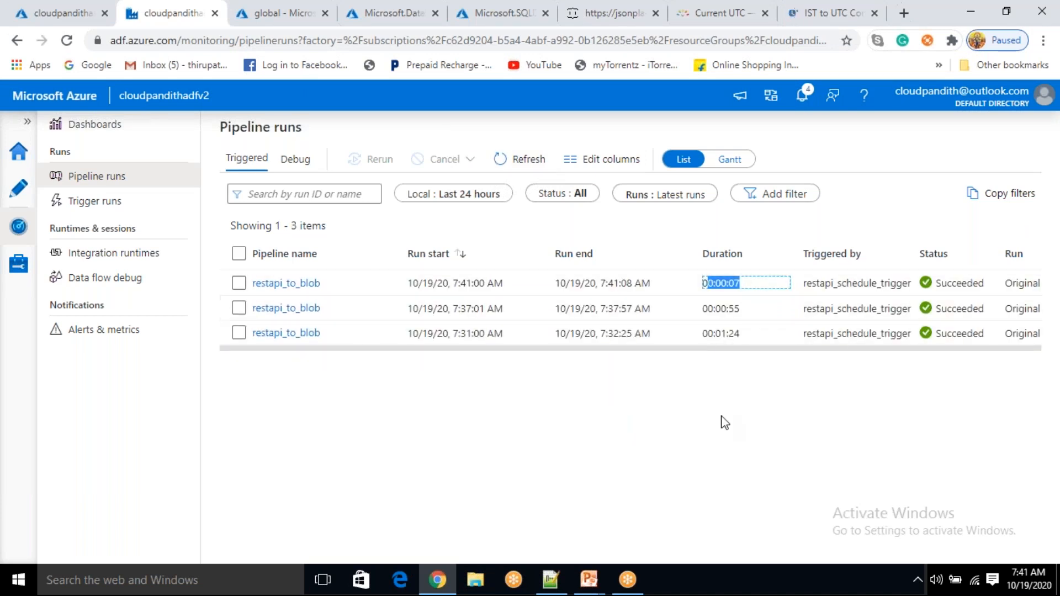
pyautogui.click(710, 380)
# Find the new .csv blob modified 7:41:06 AM in global/input, then return to the runs monitor
pyautogui.click(273, 10)
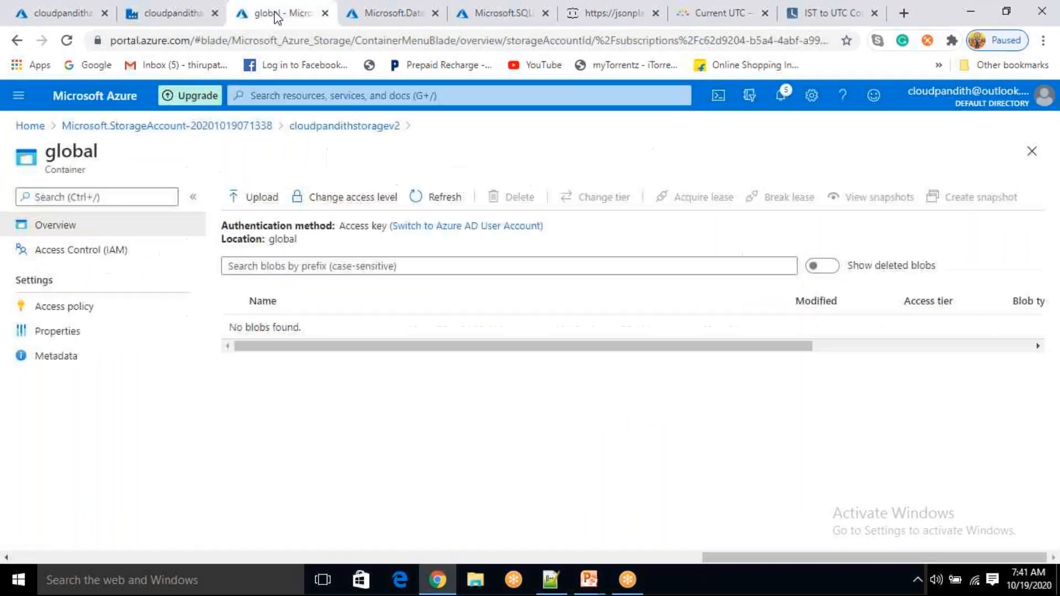
pyautogui.click(461, 199)
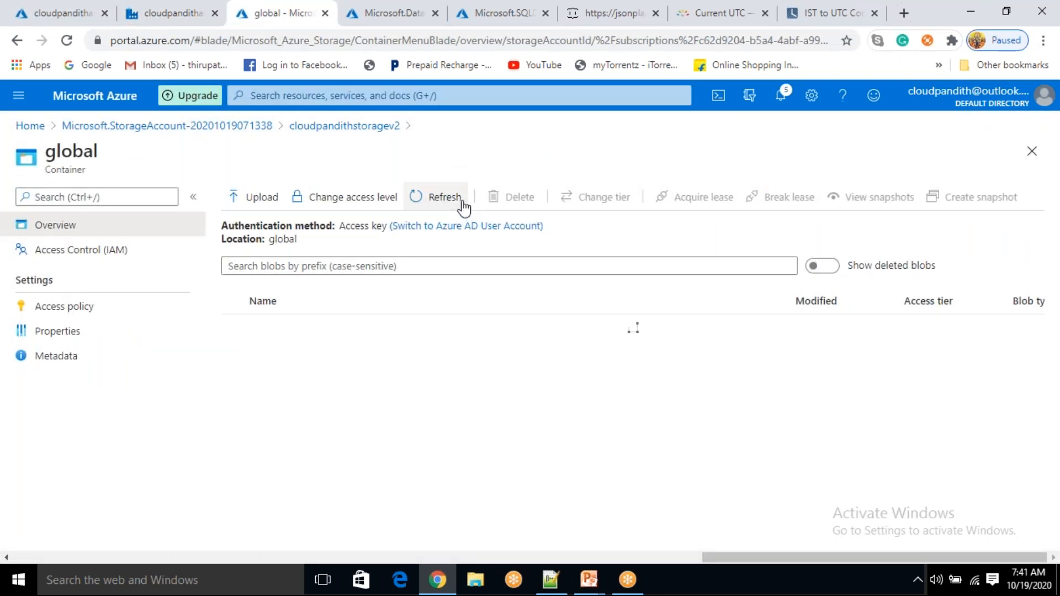
pyautogui.click(278, 327)
pyautogui.moveTo(703, 356); pyautogui.dragTo(611, 356)
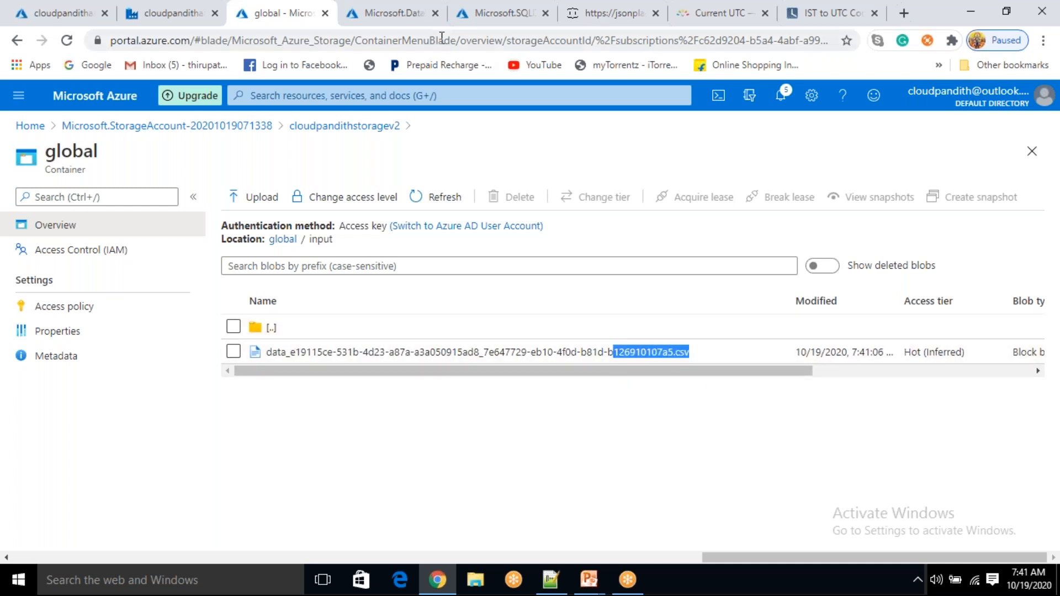
pyautogui.click(160, 14)
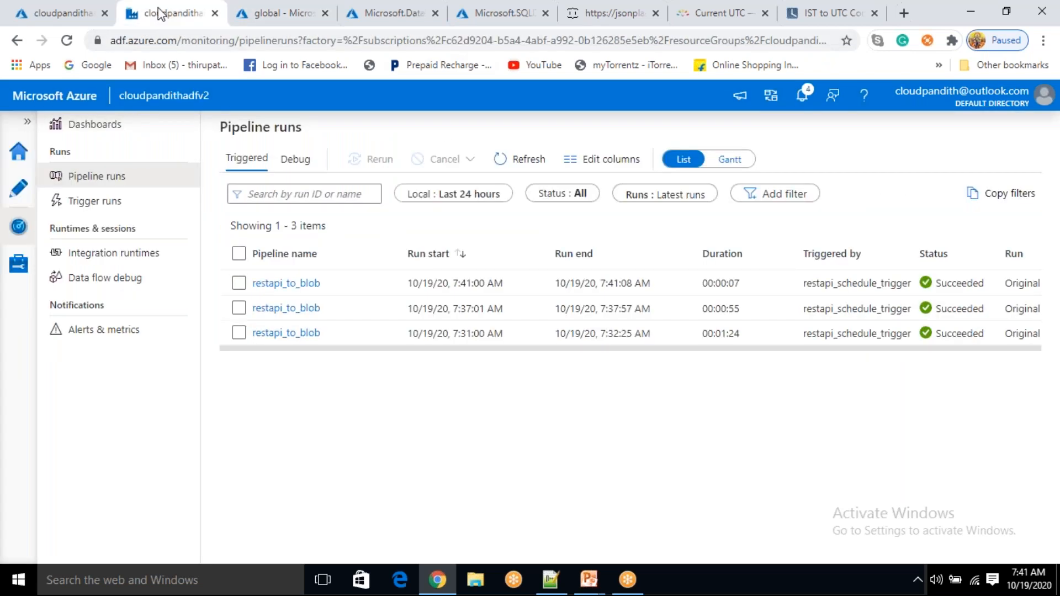
# Open the 7:41 run's activity details and check Copy data1's Destination property global/input/
pyautogui.click(303, 283)
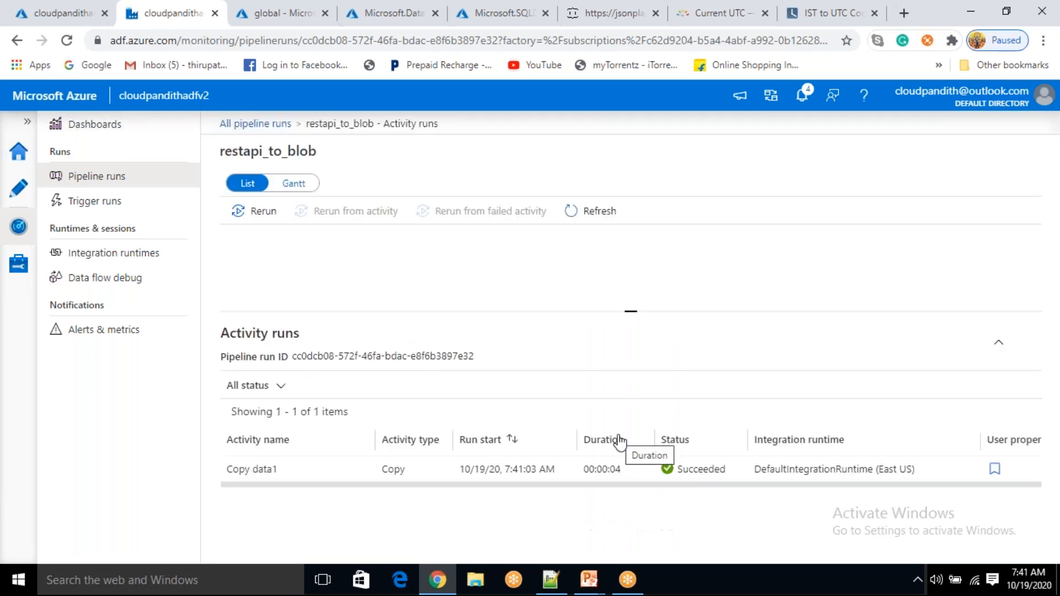
pyautogui.moveTo(658, 486); pyautogui.dragTo(762, 488)
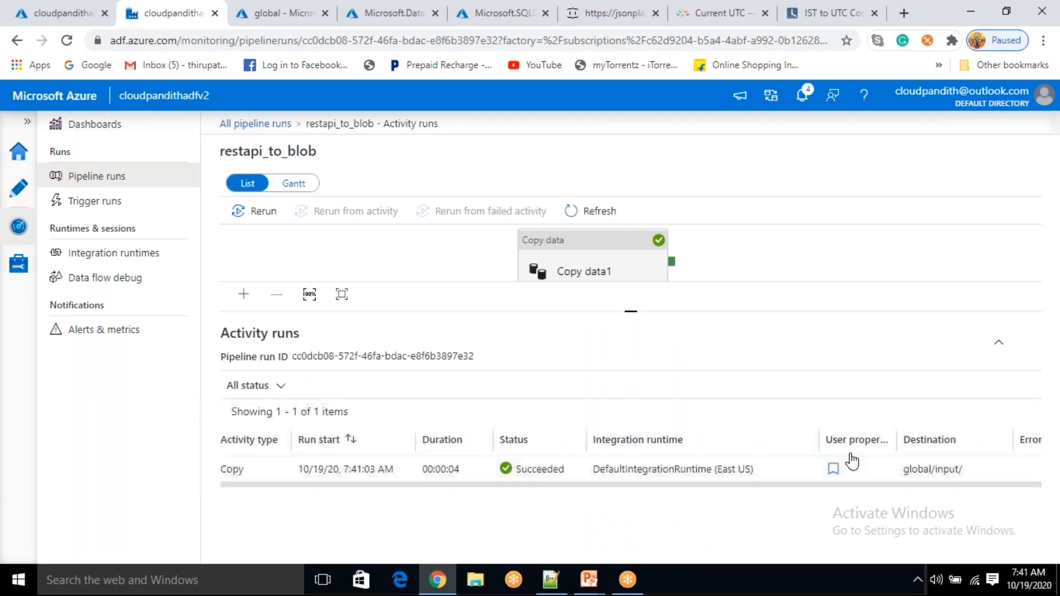
pyautogui.click(833, 475)
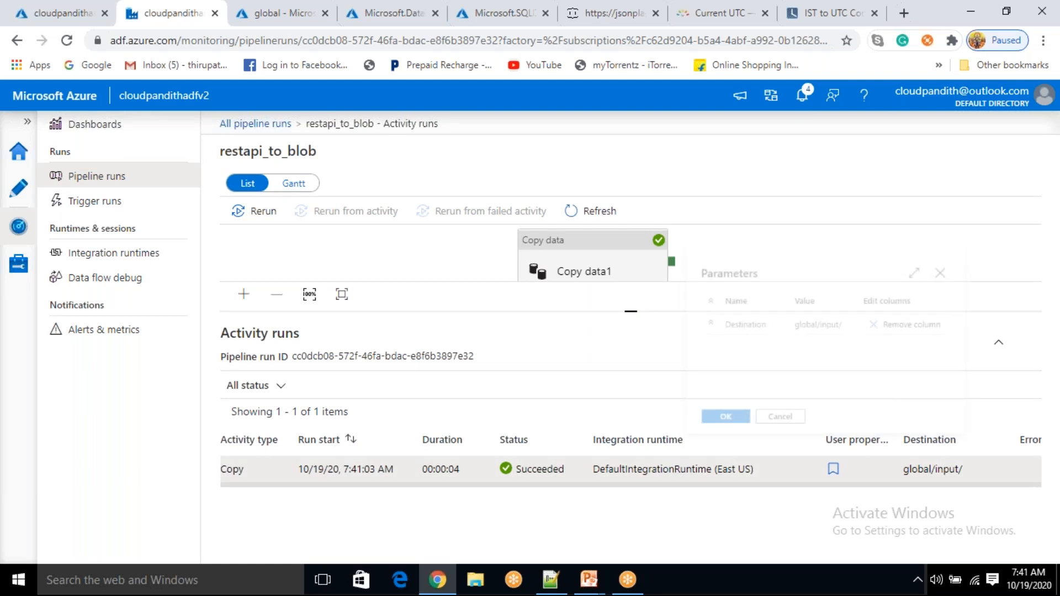
pyautogui.moveTo(712, 324); pyautogui.dragTo(850, 327)
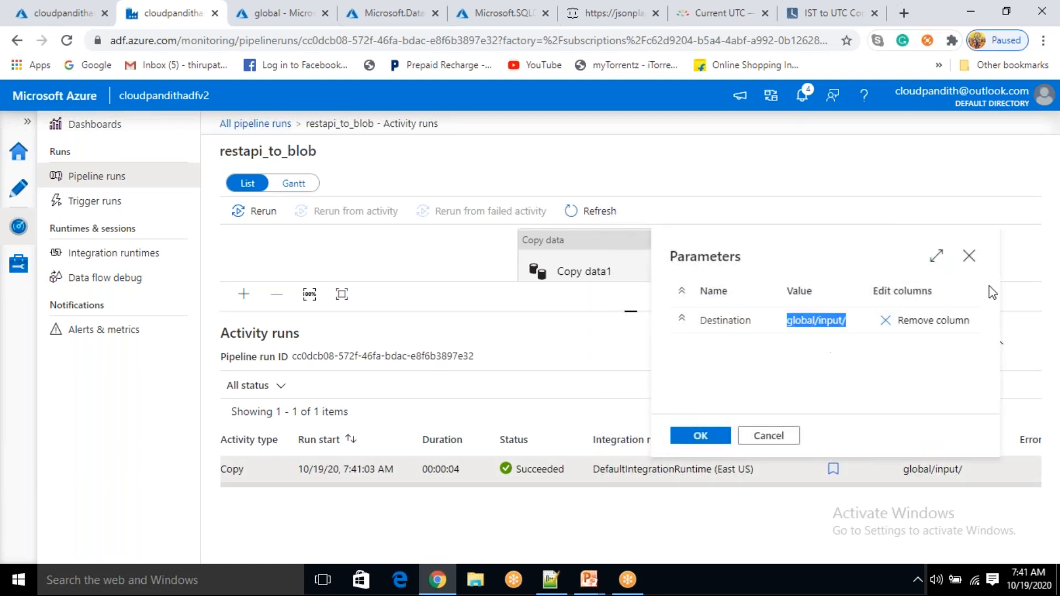
pyautogui.click(972, 257)
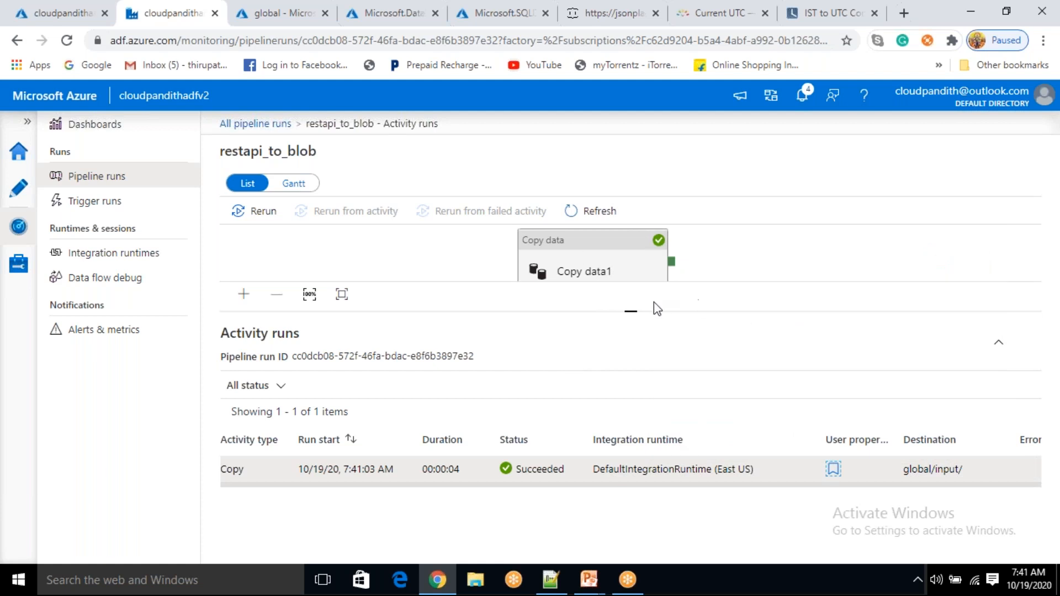
# Enlarge the pipeline diagram area and inspect the Copy data1 activity
pyautogui.moveTo(627, 312); pyautogui.dragTo(641, 372)
pyautogui.click(594, 261)
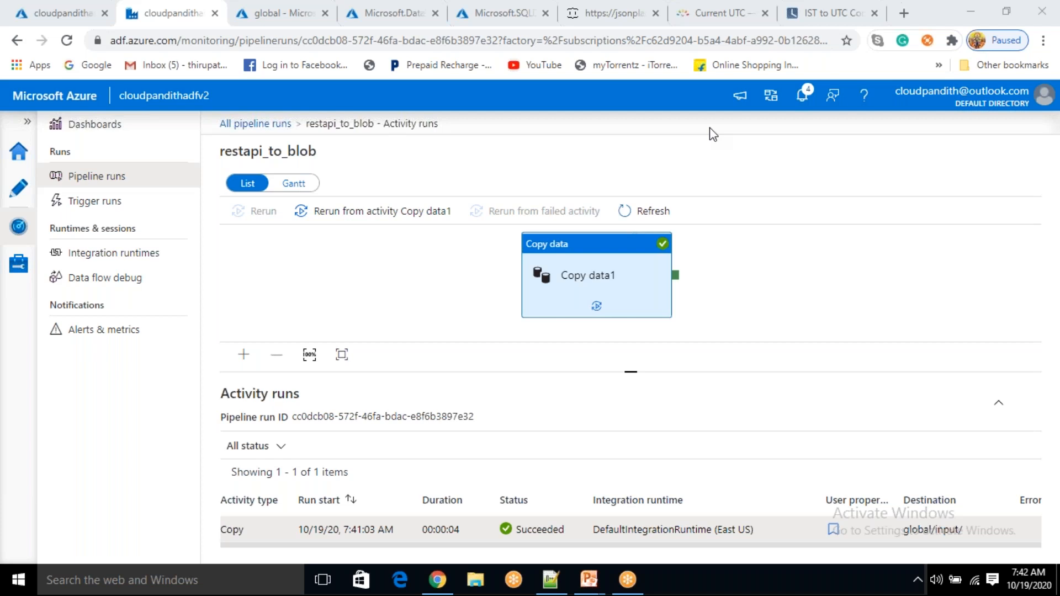
pyautogui.click(572, 264)
pyautogui.moveTo(572, 264); pyautogui.dragTo(555, 270)
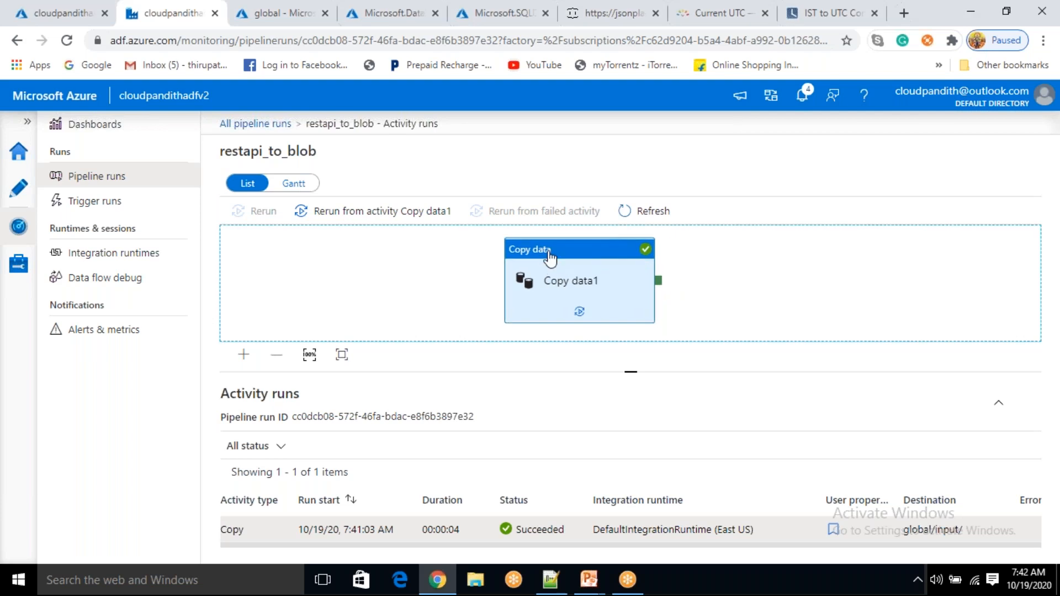
pyautogui.click(420, 283)
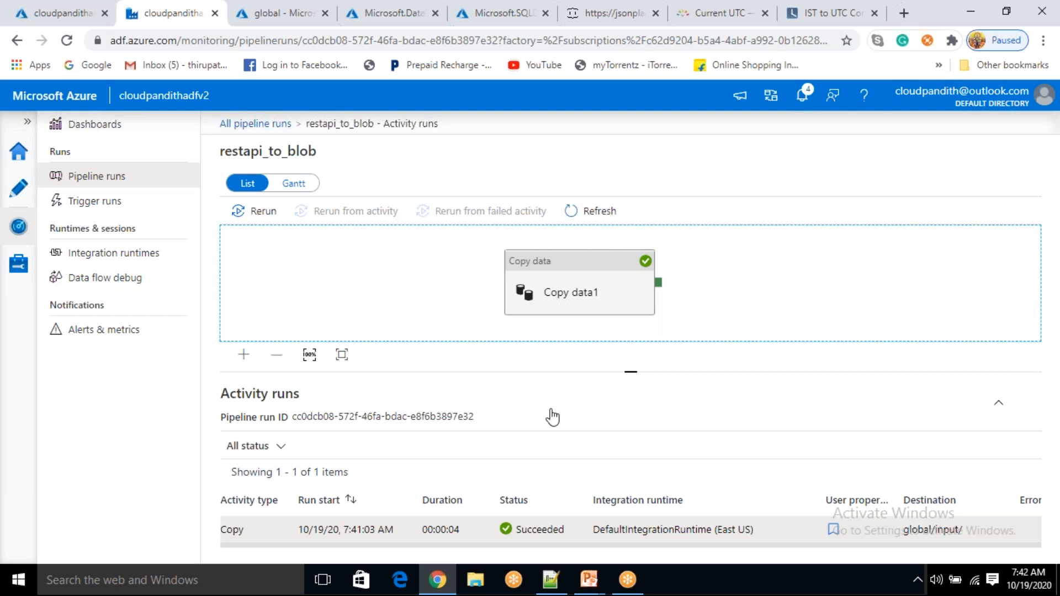
# In the Notepad++ notes, copy the global input/ entry and paste a duplicate below it
pyautogui.click(550, 579)
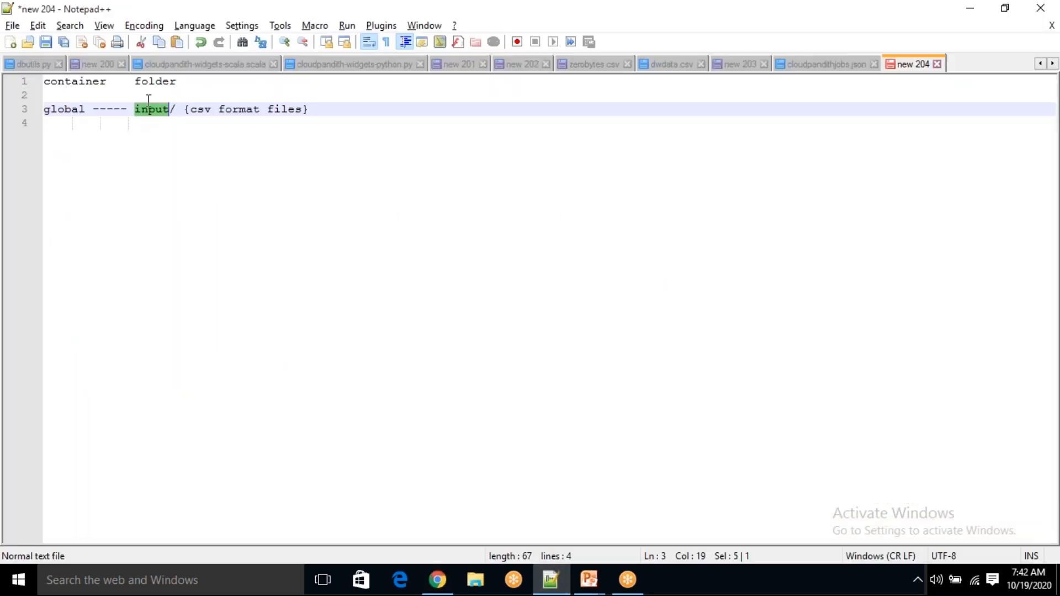
pyautogui.moveTo(197, 109); pyautogui.dragTo(296, 98)
pyautogui.click(349, 118)
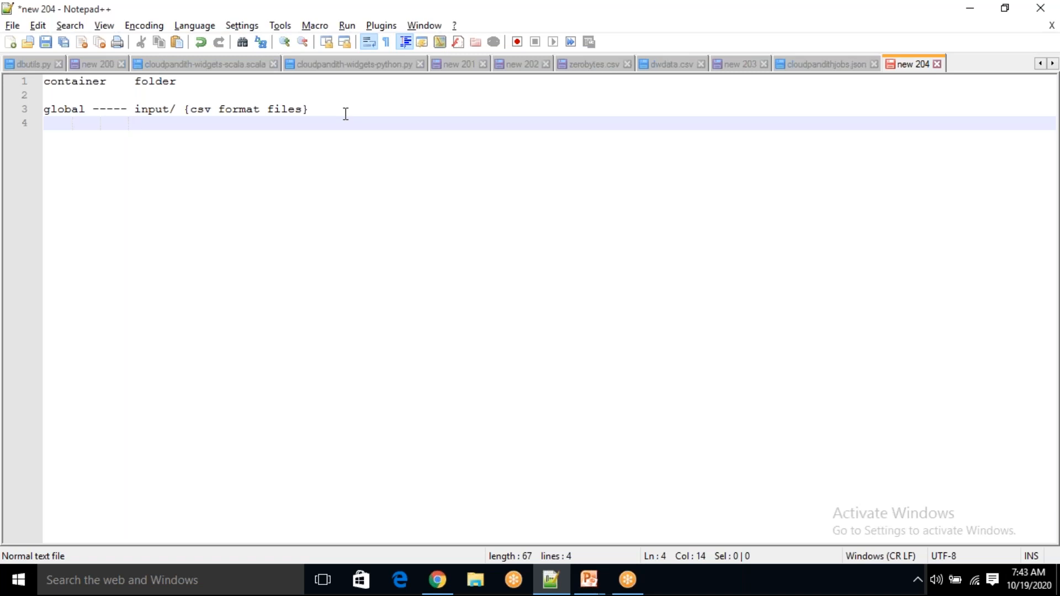
pyautogui.write('output/')
pyautogui.moveTo(142, 109); pyautogui.dragTo(13, 105)
pyautogui.hotkey('ctrl', 'c')
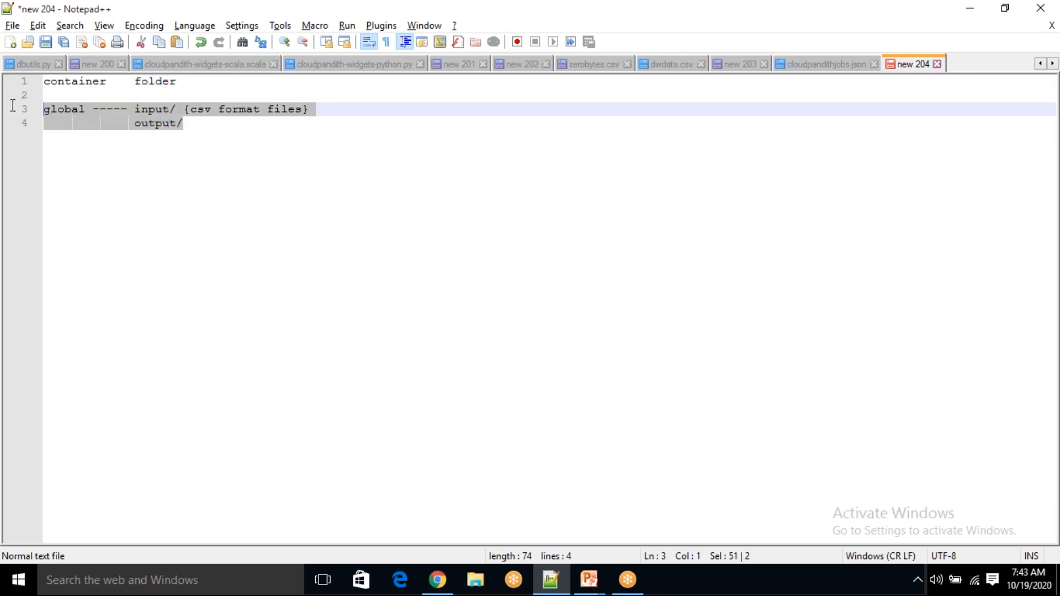
pyautogui.click(215, 129)
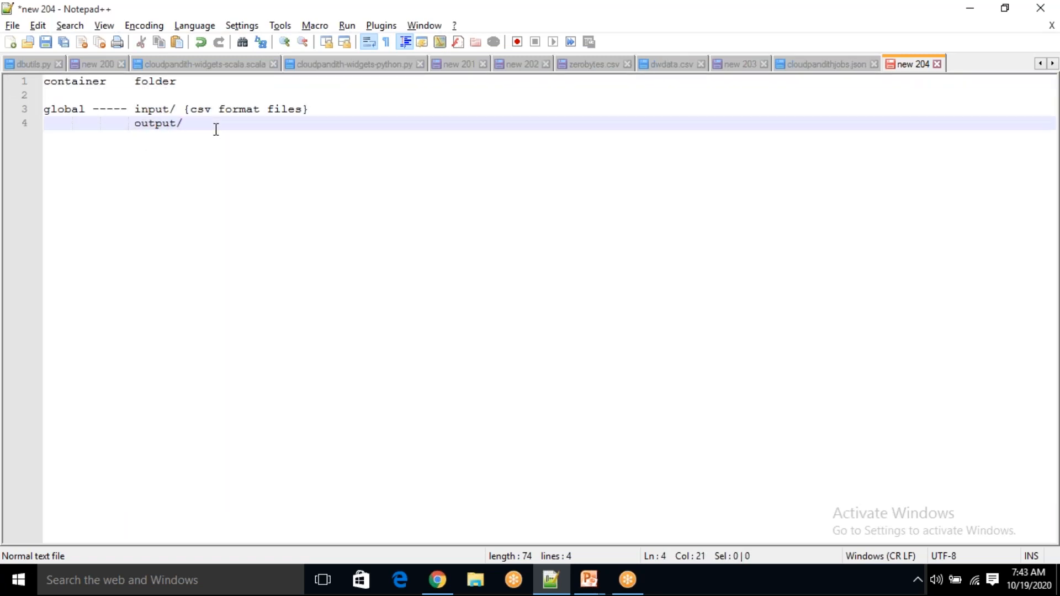
pyautogui.press('Return')
pyautogui.press('Return')
pyautogui.press('Return')
pyautogui.press('Return')
pyautogui.hotkey('ctrl', 'v')
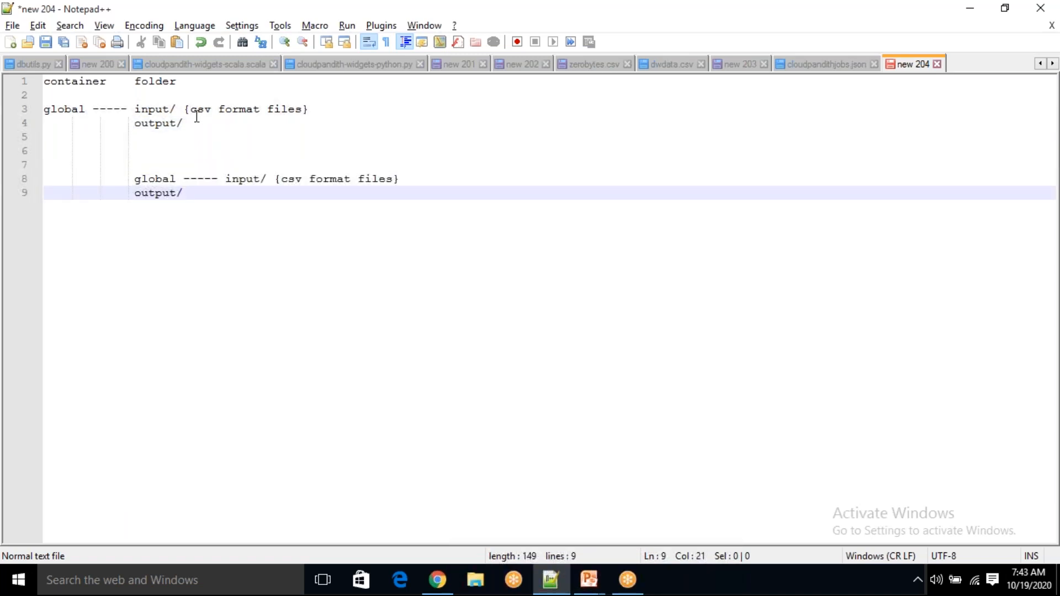
# Remove the stray output/ from line 4 and unindent the pasted global line
pyautogui.click(201, 126)
pyautogui.hotkey('shift', 'Home')
pyautogui.press('BackSpace')
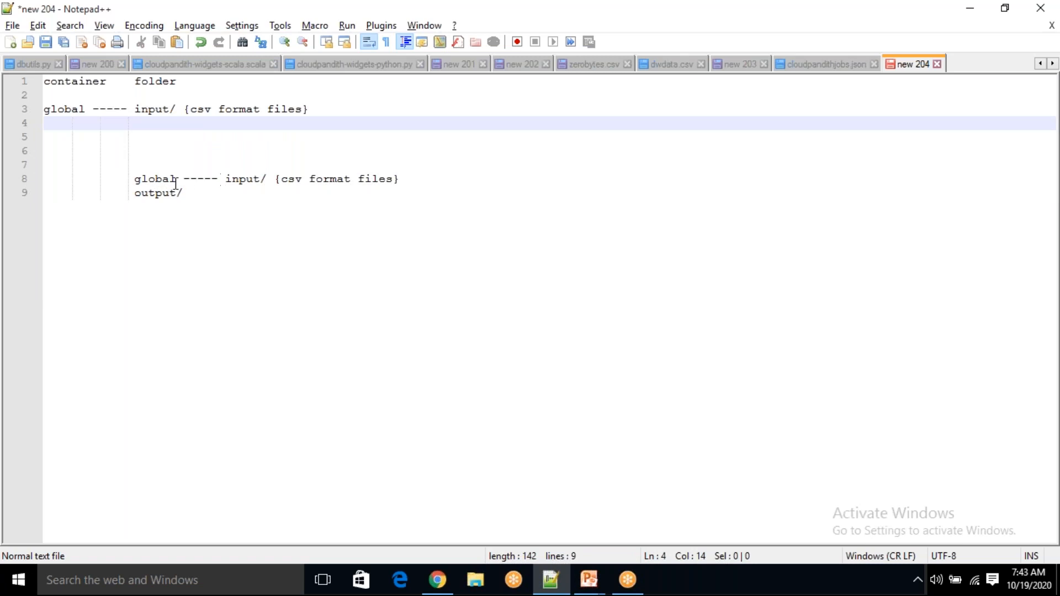
pyautogui.click(135, 178)
pyautogui.hotkey('shift', 'Home')
pyautogui.press('BackSpace')
# Mark the output/ line {csv format files}, then return to the Data Factory window
pyautogui.doubleClick(142, 178)
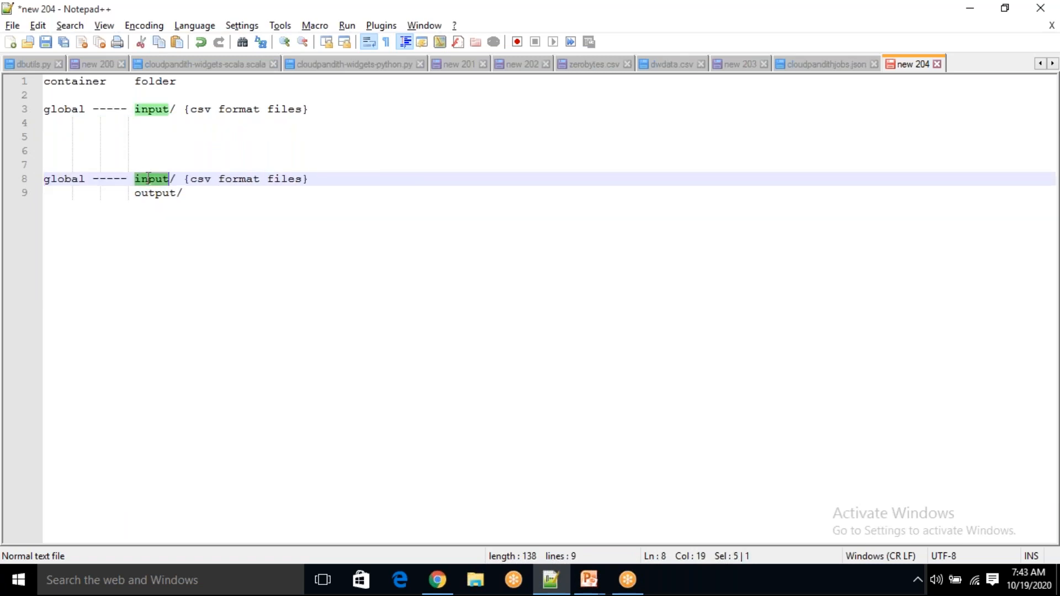
pyautogui.moveTo(201, 183); pyautogui.dragTo(274, 189)
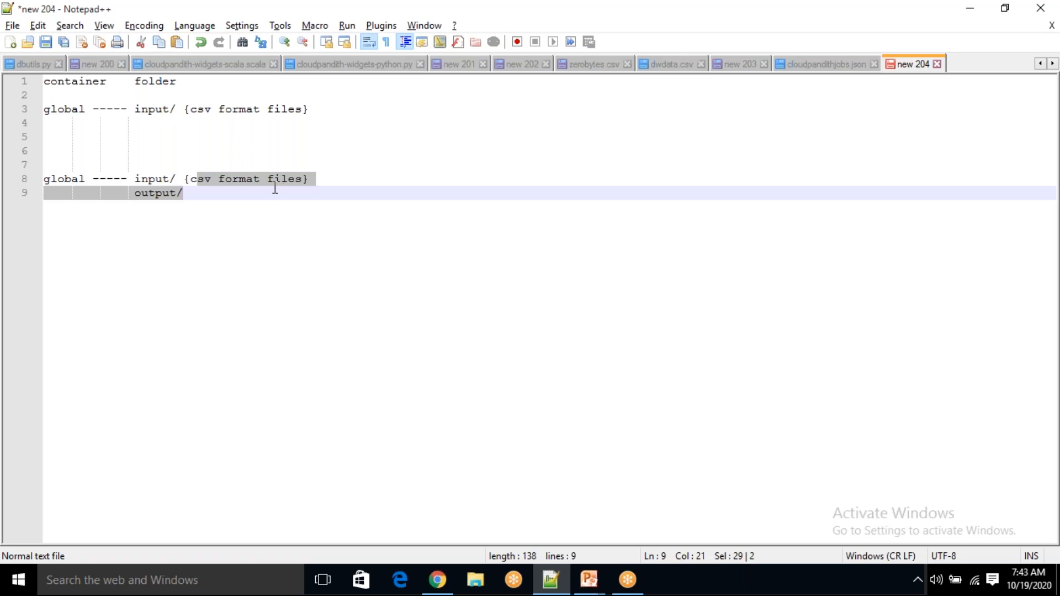
pyautogui.click(212, 180)
pyautogui.click(197, 197)
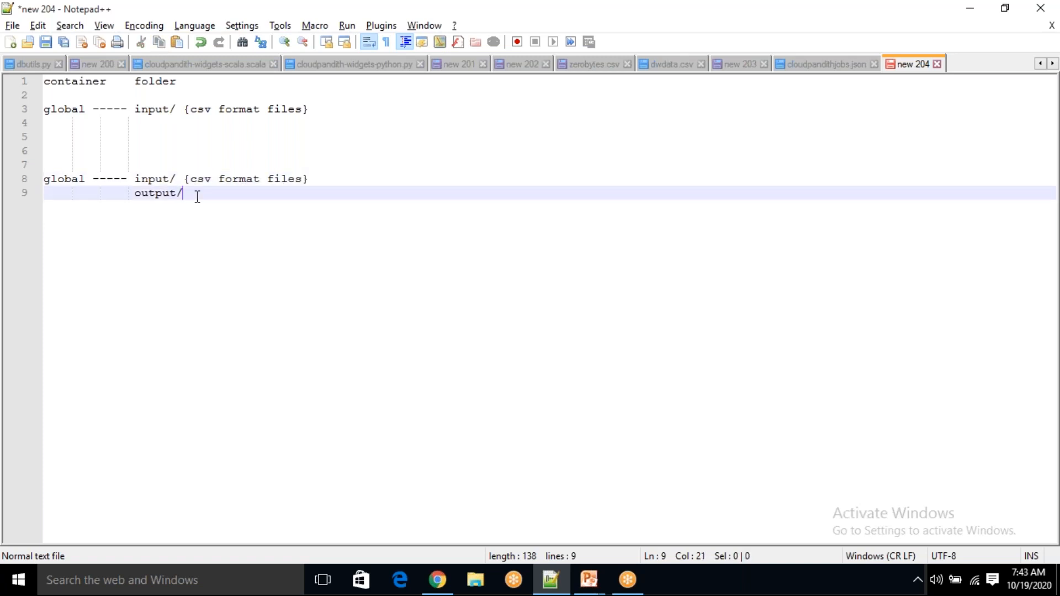
pyautogui.write('{}')
pyautogui.press('Left')
pyautogui.write('csv')
pyautogui.write(' format fi')
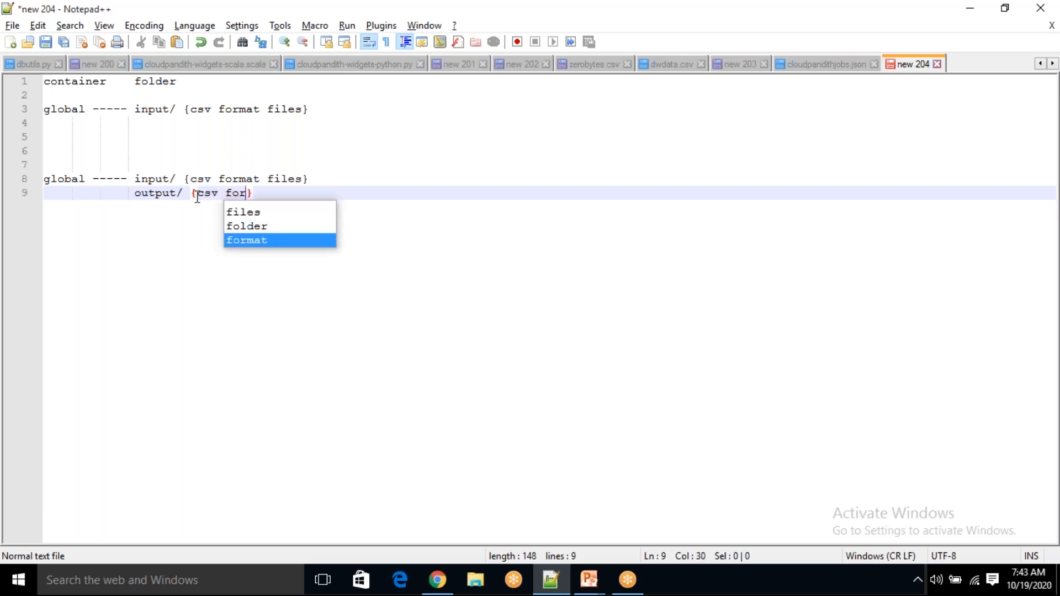
pyautogui.write('les')
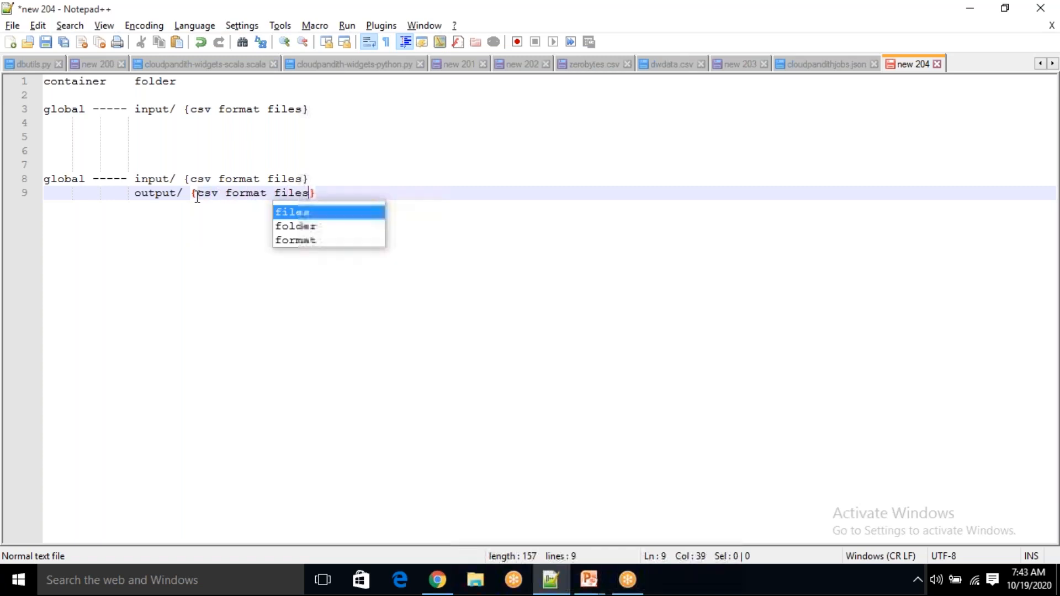
pyautogui.press('Right')
pyautogui.press('Return')
pyautogui.hotkey('shift', 'Home')
pyautogui.press('BackSpace')
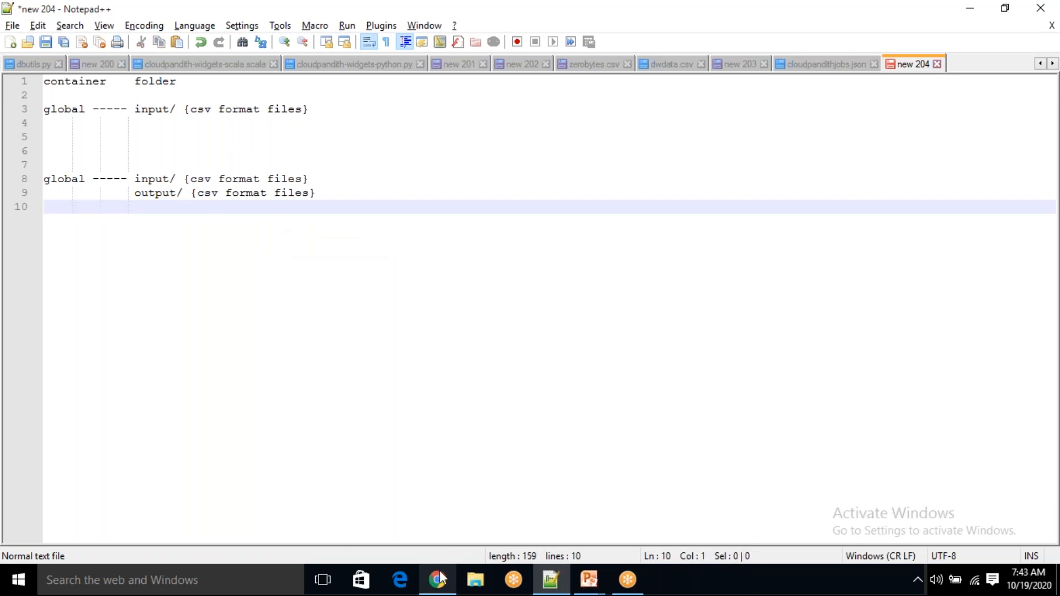
pyautogui.moveTo(440, 579)
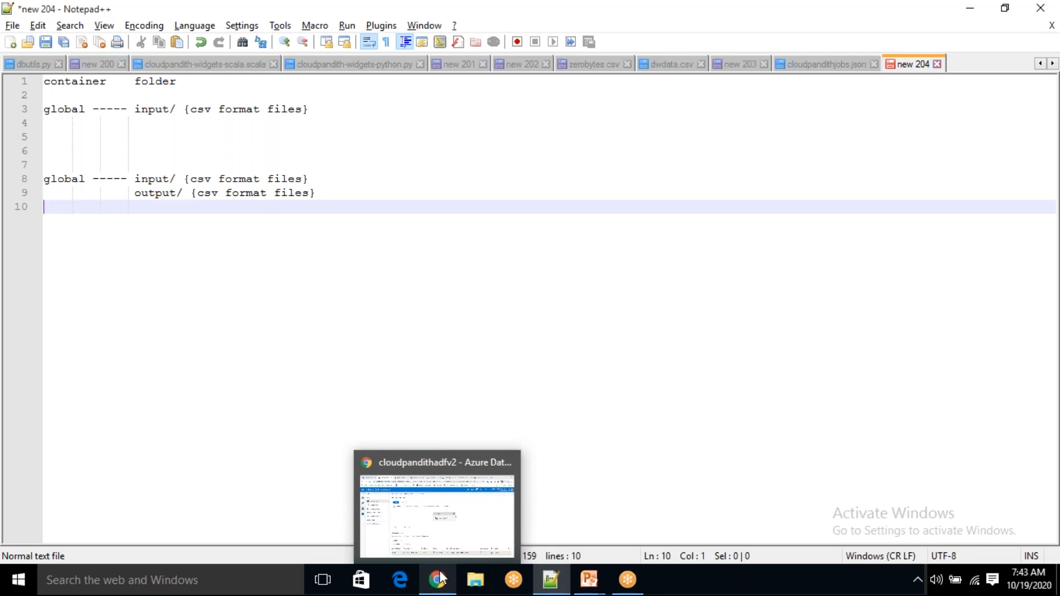
pyautogui.click(440, 578)
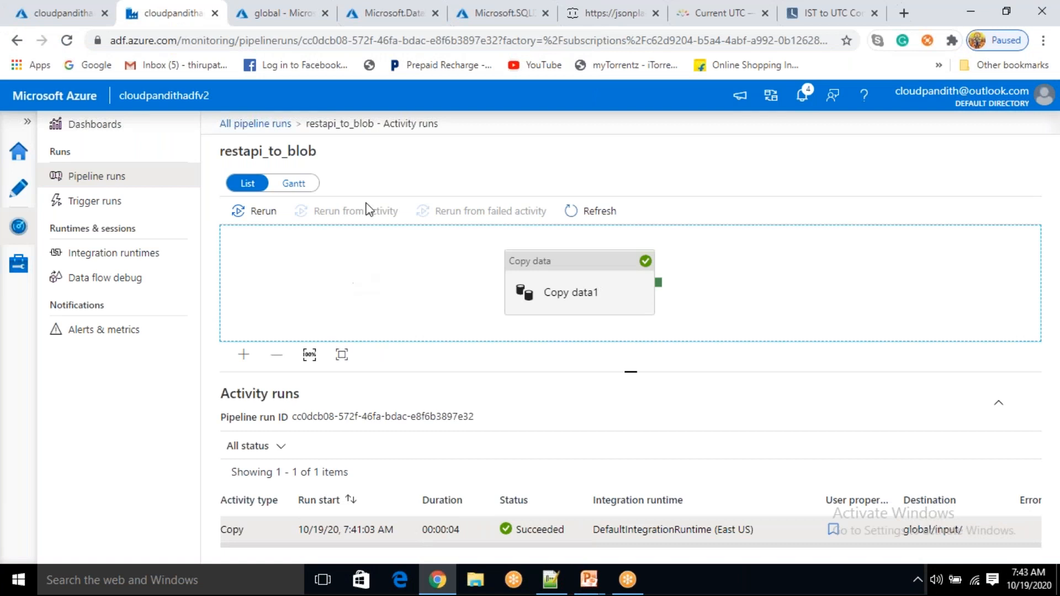
# From the Microsoft.Databricks deployment, open the cloudpandithadbws resource and launch its workspace
pyautogui.click(485, 25)
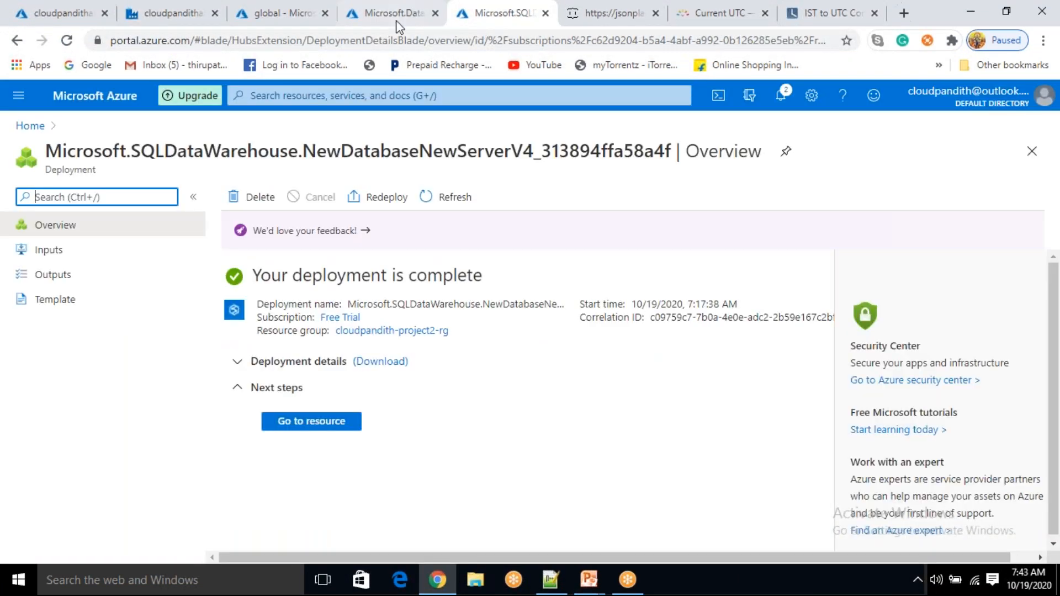
pyautogui.click(385, 24)
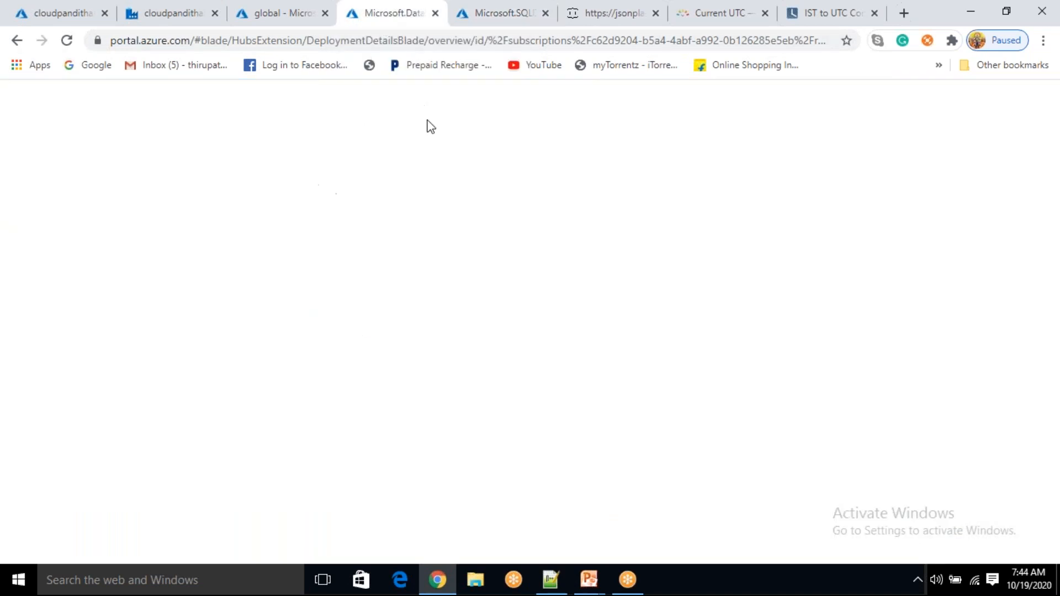
pyautogui.click(333, 426)
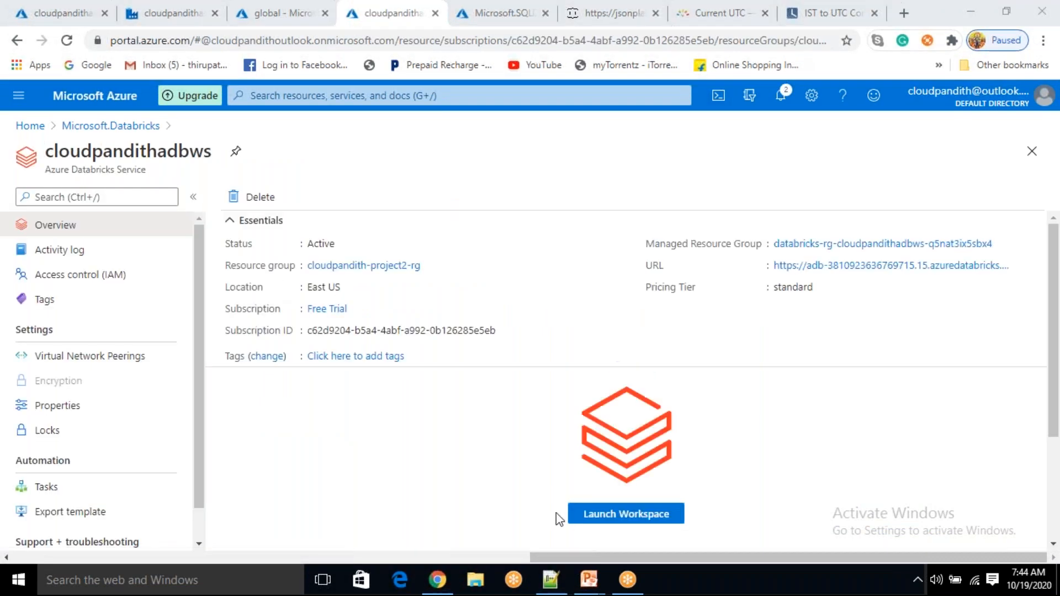
pyautogui.click(596, 516)
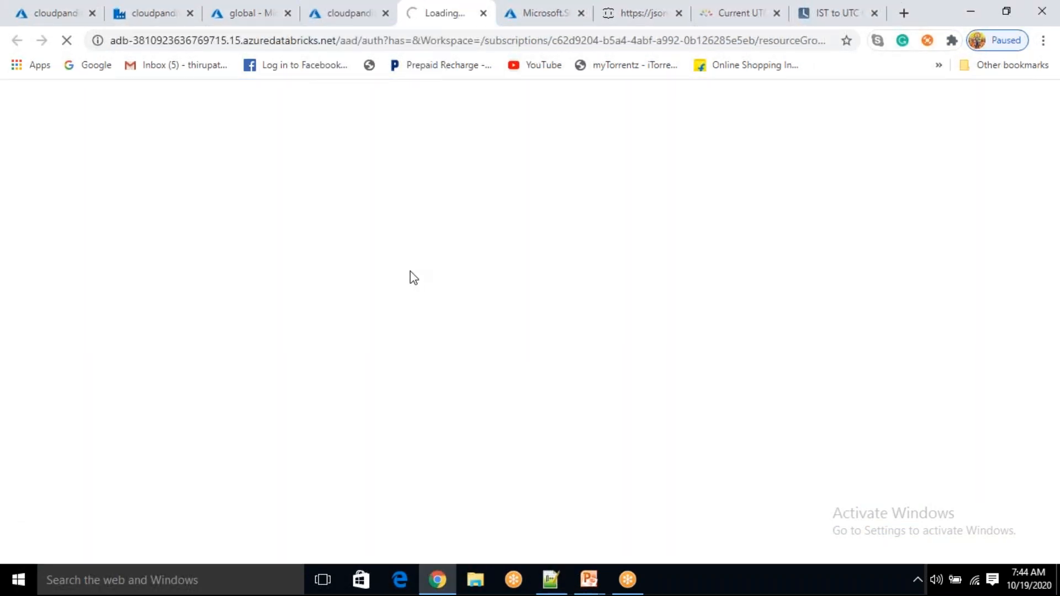
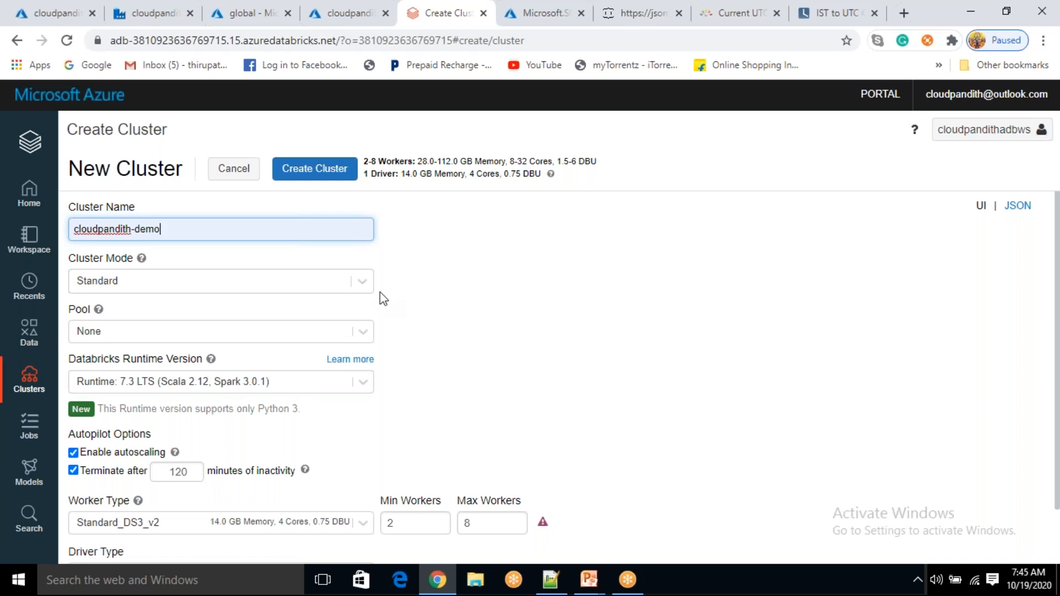
# Try the High Concurrency and Standard cluster modes while reviewing the cluster form
pyautogui.click(369, 292)
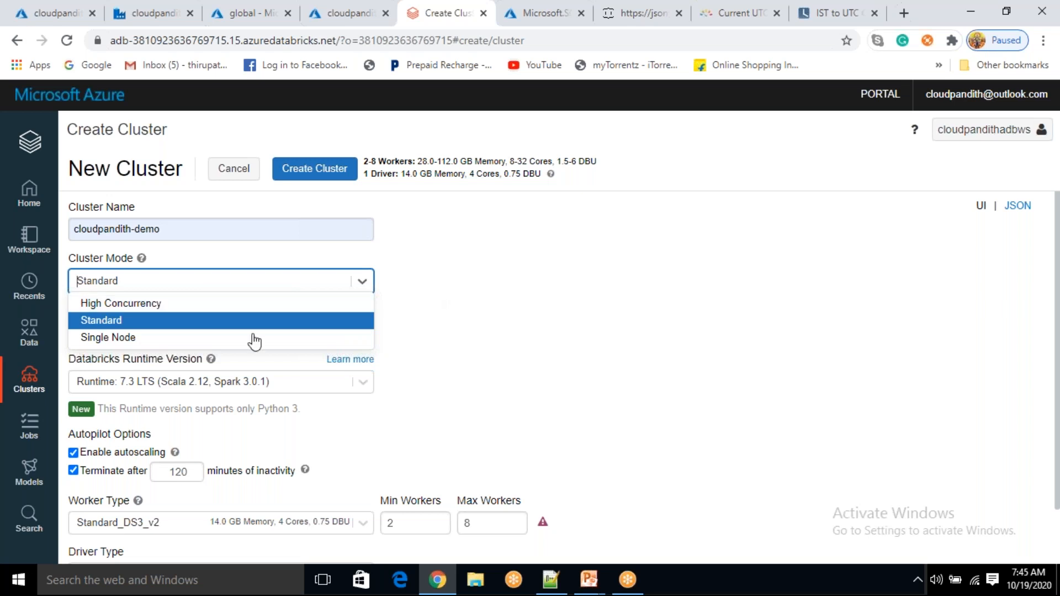
pyautogui.click(121, 304)
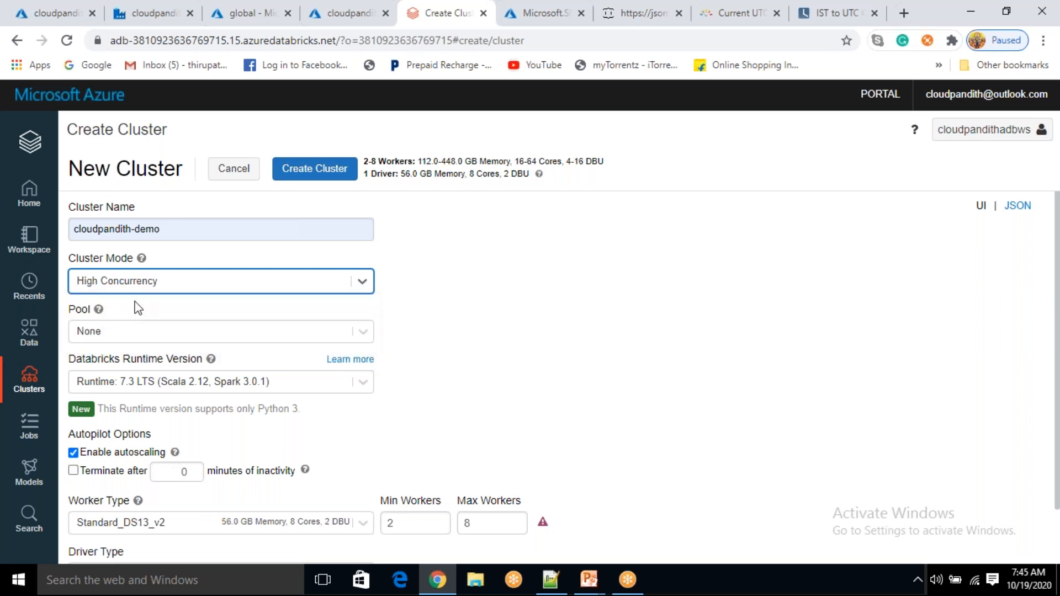
pyautogui.scroll(-1, 440, 350)
pyautogui.scroll(-1, 440, 350)
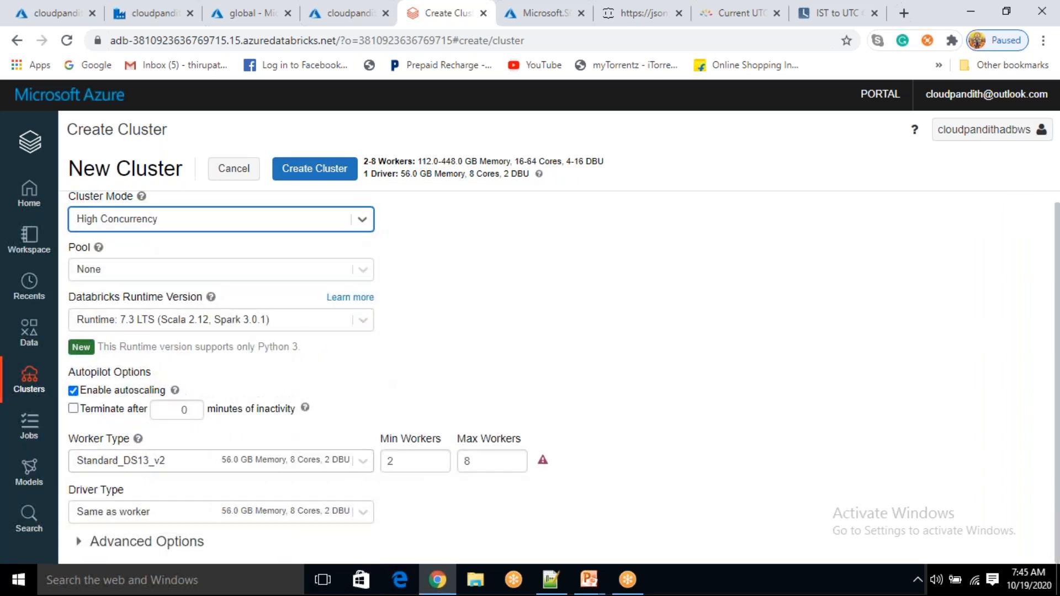
pyautogui.moveTo(109, 437); pyautogui.dragTo(129, 500)
pyautogui.click(130, 502)
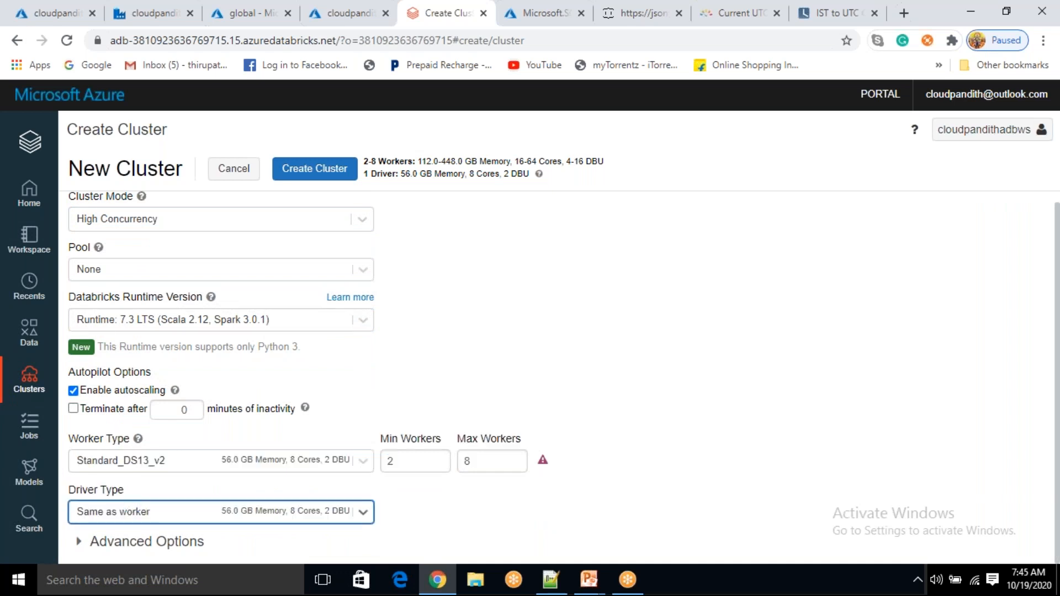
pyautogui.click(124, 219)
pyautogui.click(117, 264)
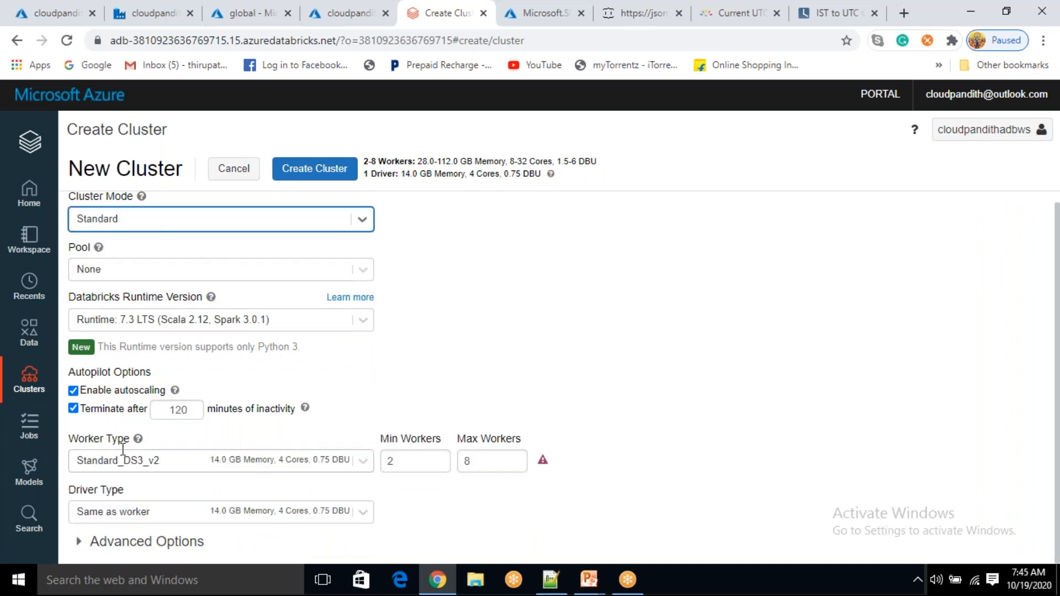
pyautogui.moveTo(138, 439); pyautogui.dragTo(117, 444)
pyautogui.moveTo(136, 489); pyautogui.dragTo(108, 486)
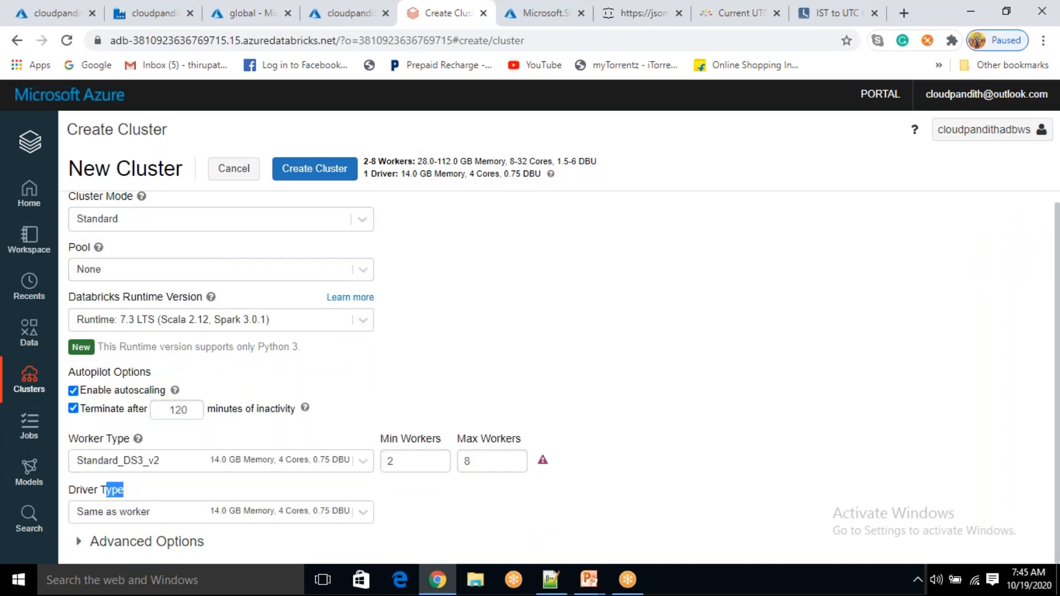
# Set the cluster mode to Single Node
pyautogui.click(213, 225)
pyautogui.click(160, 276)
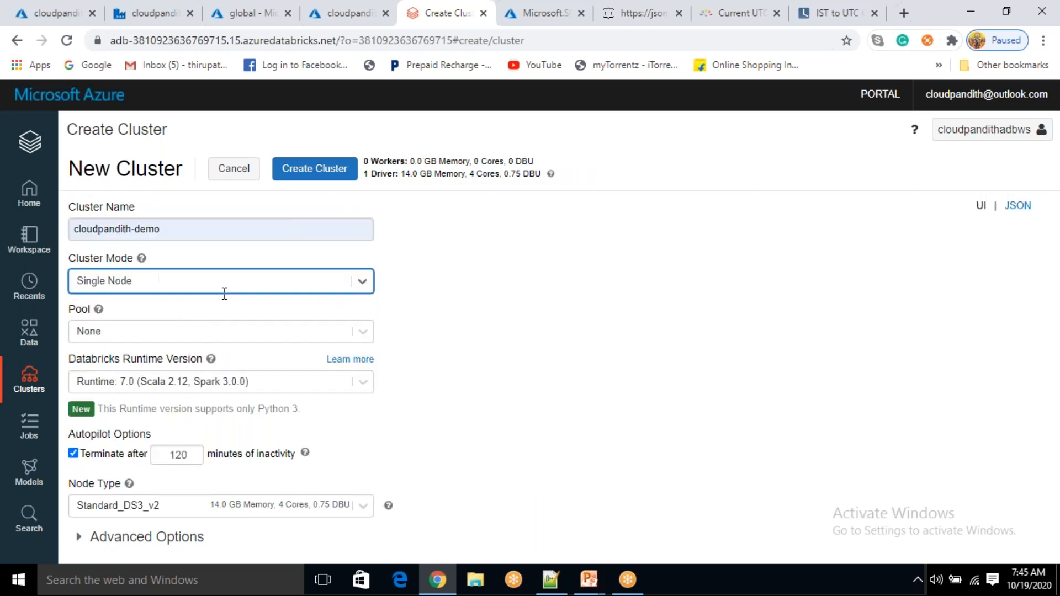
pyautogui.moveTo(84, 485); pyautogui.dragTo(68, 485)
pyautogui.moveTo(386, 503); pyautogui.dragTo(161, 500)
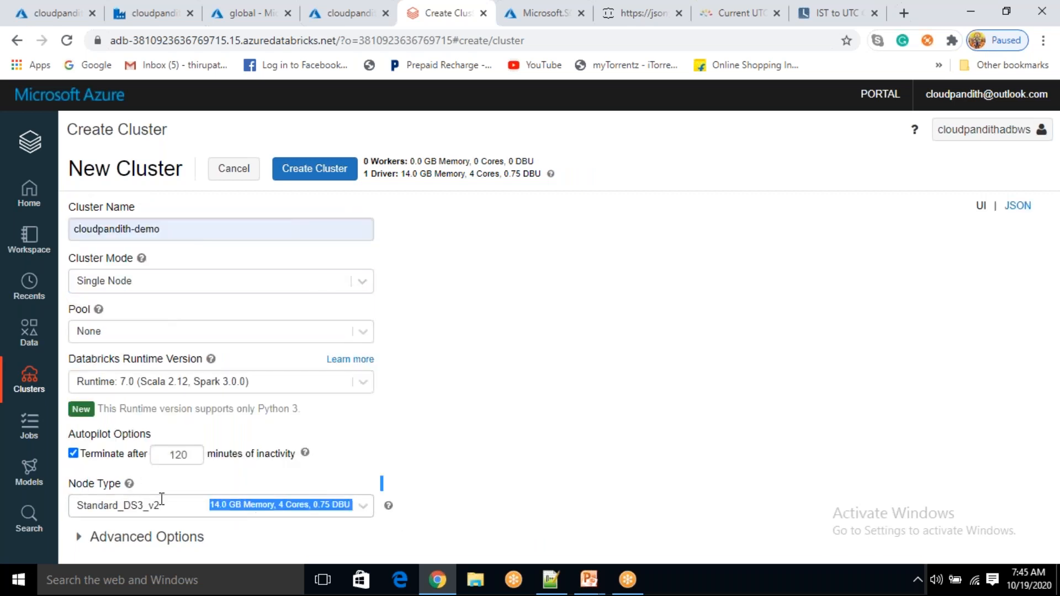
pyautogui.click(452, 460)
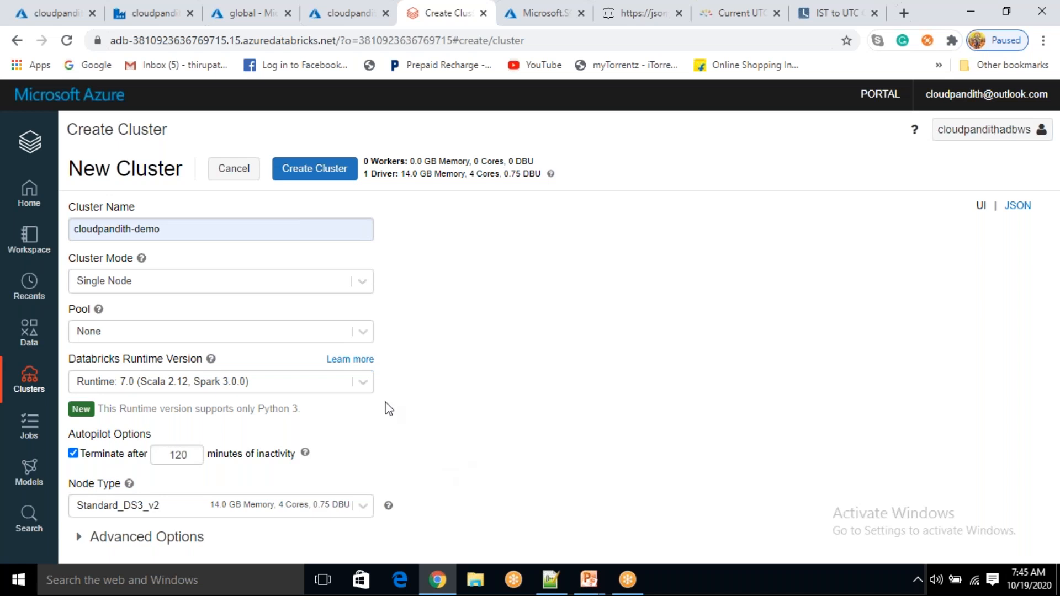
pyautogui.click(147, 285)
pyautogui.click(124, 321)
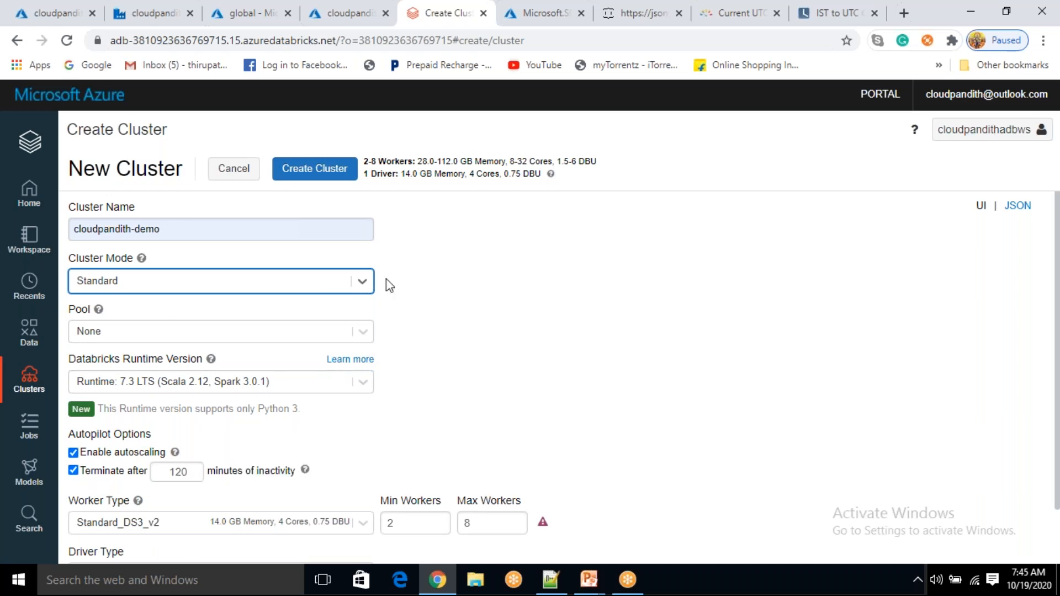
pyautogui.click(362, 282)
pyautogui.click(180, 338)
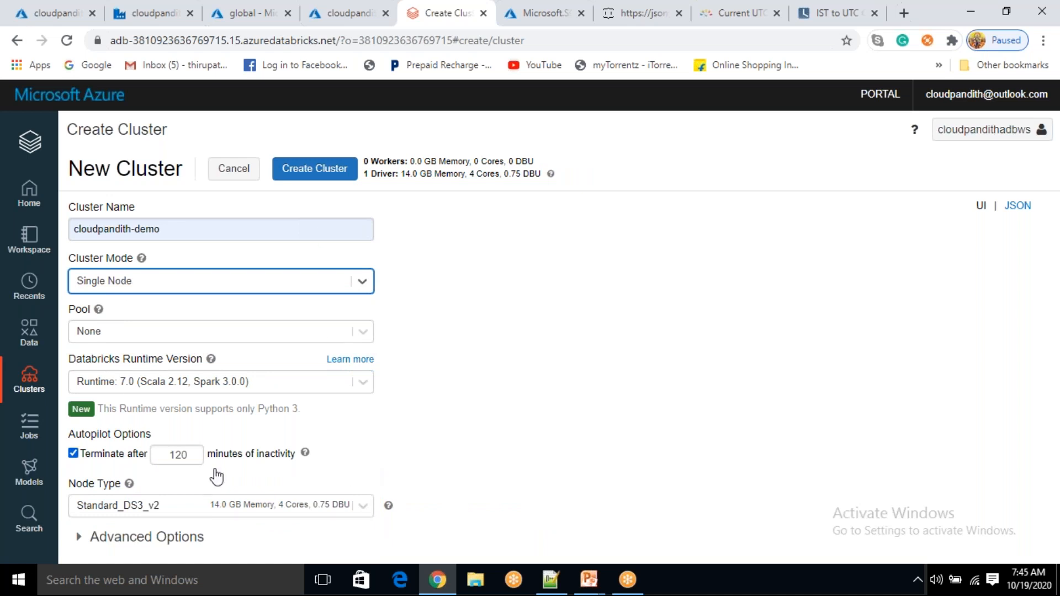
# Set auto-termination to 60 minutes of inactivity and create the cluster
pyautogui.click(187, 453)
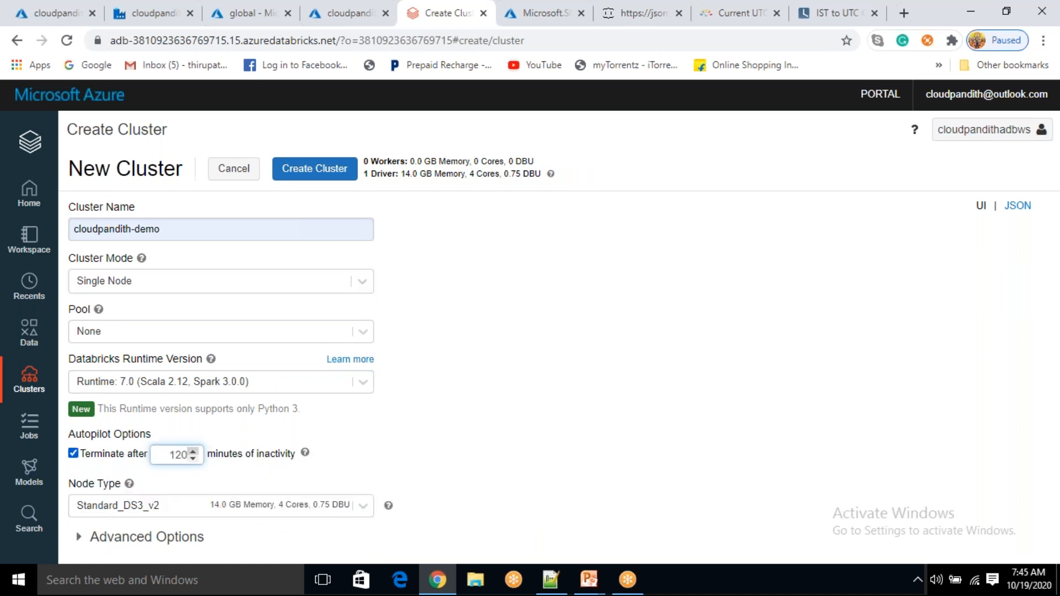
pyautogui.press('BackSpace')
pyautogui.press('BackSpace')
pyautogui.press('BackSpace')
pyautogui.write('03')
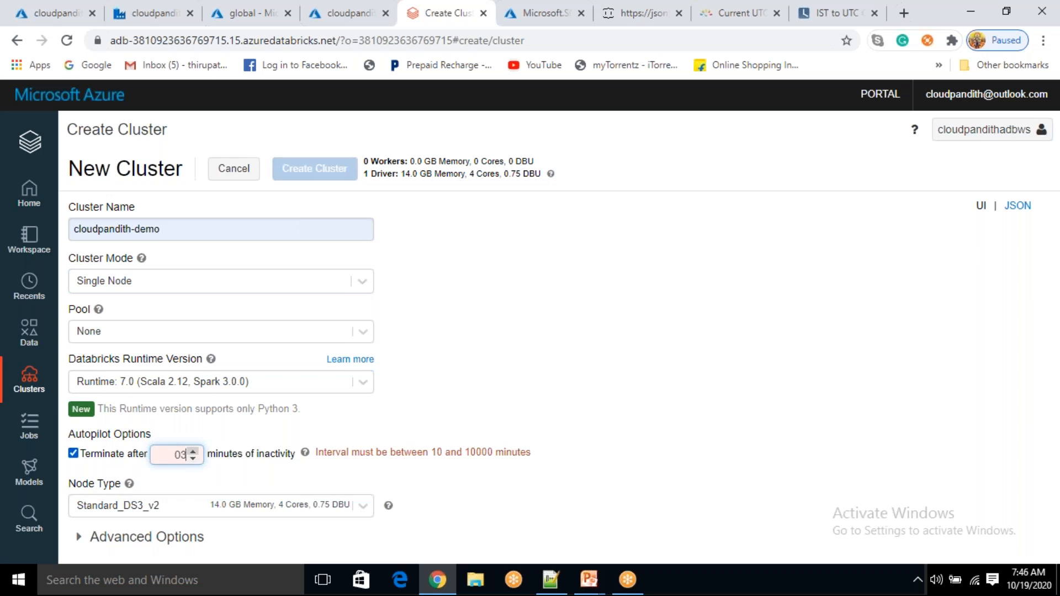
pyautogui.press('BackSpace')
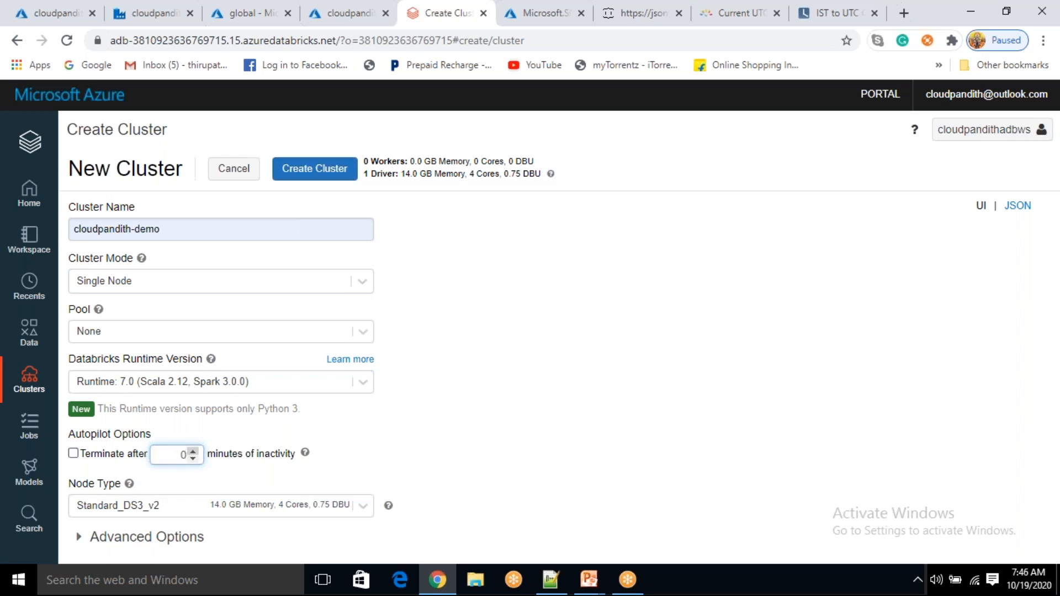
pyautogui.write('60')
pyautogui.click(494, 433)
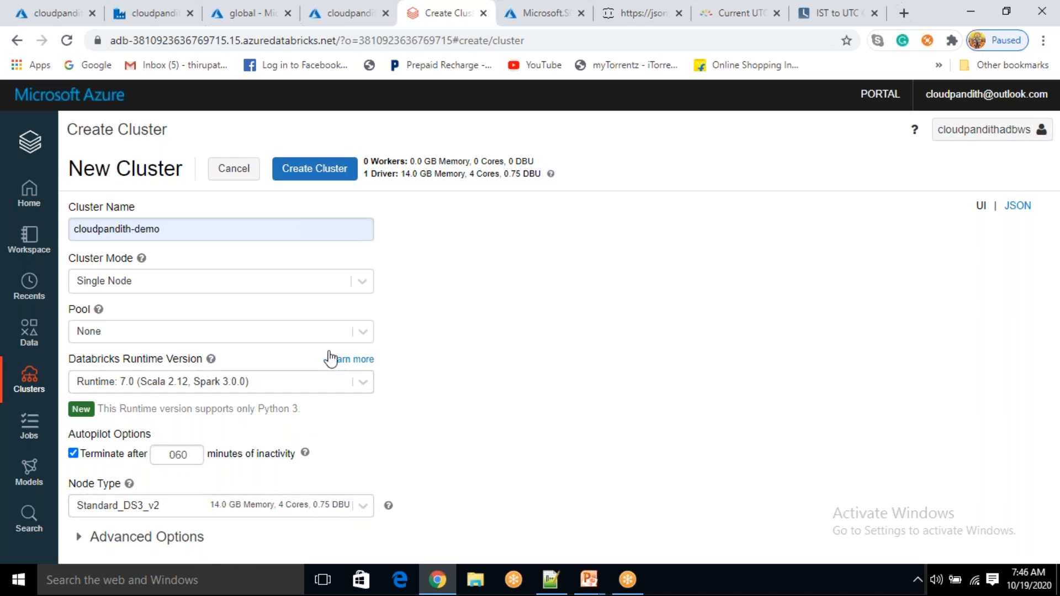
pyautogui.click(328, 181)
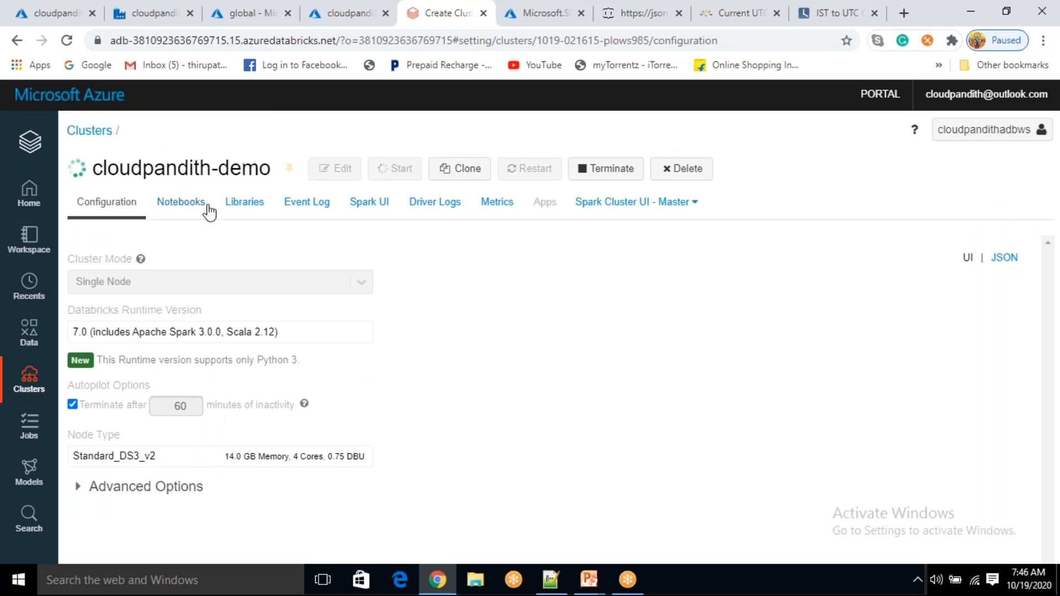
# Review the starting cluster's Runtime 7.0 configuration settings
pyautogui.moveTo(78, 332); pyautogui.dragTo(101, 331)
pyautogui.click(473, 358)
# Create a new folder named project-2 at the workspace root
pyautogui.click(29, 239)
pyautogui.click(223, 167)
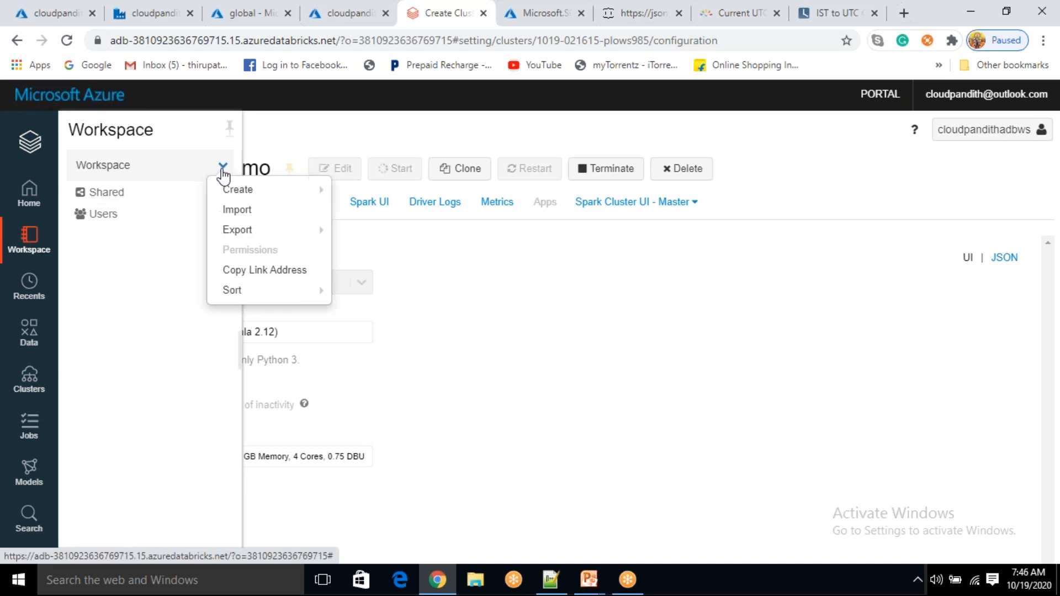
pyautogui.moveTo(298, 203)
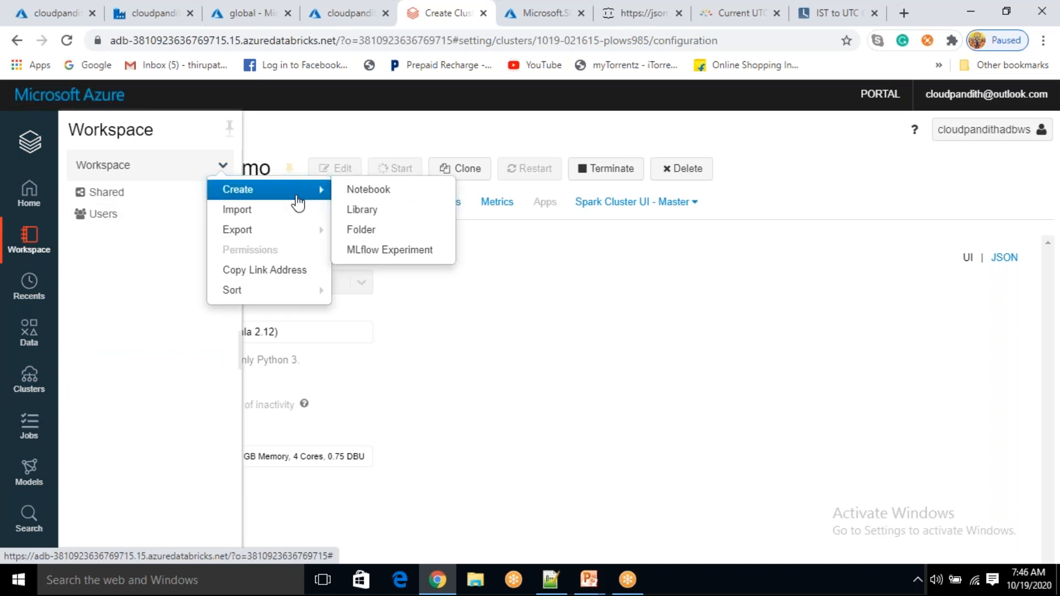
pyautogui.click(361, 231)
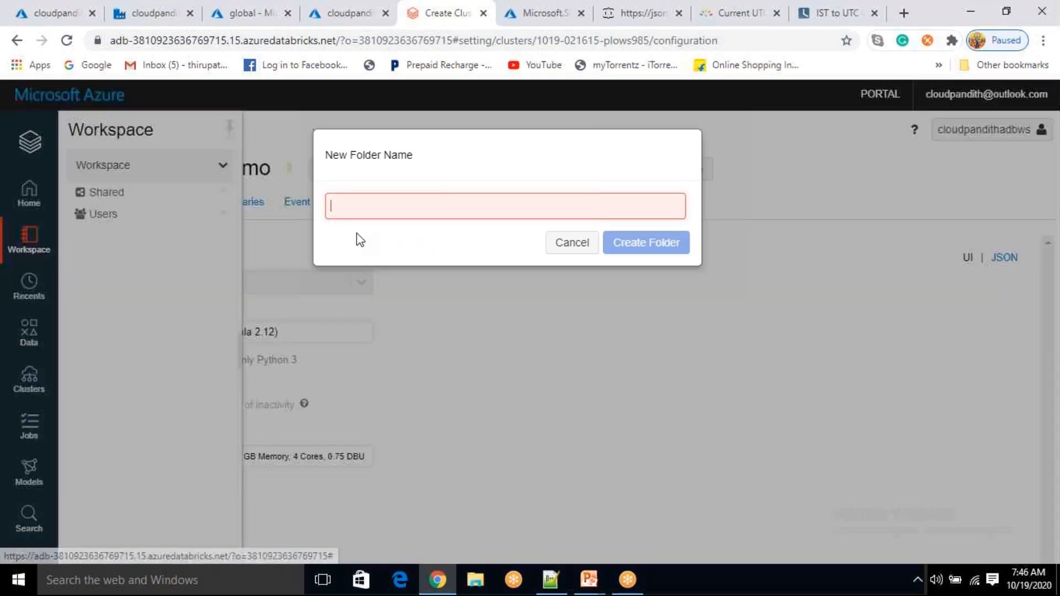
pyautogui.write('project-2')
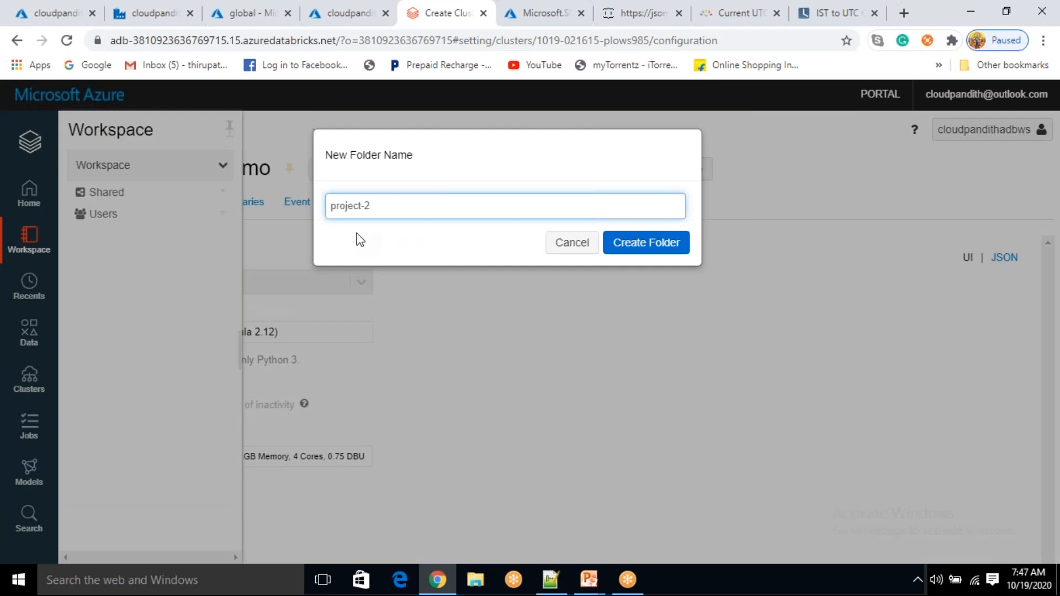
pyautogui.click(664, 244)
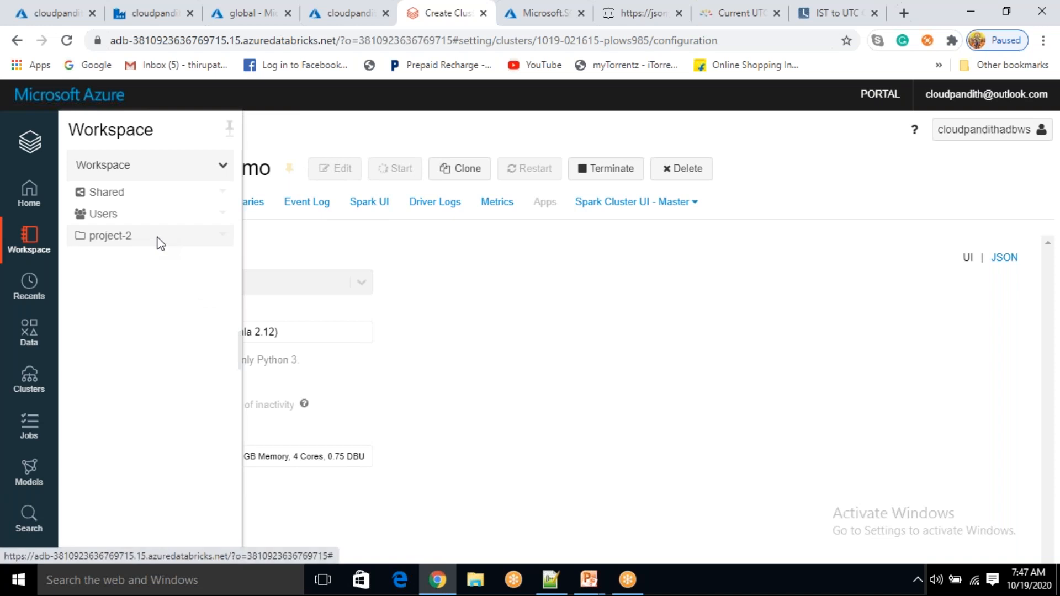
# Open the project-2 folder and its Create actions menu
pyautogui.click(160, 241)
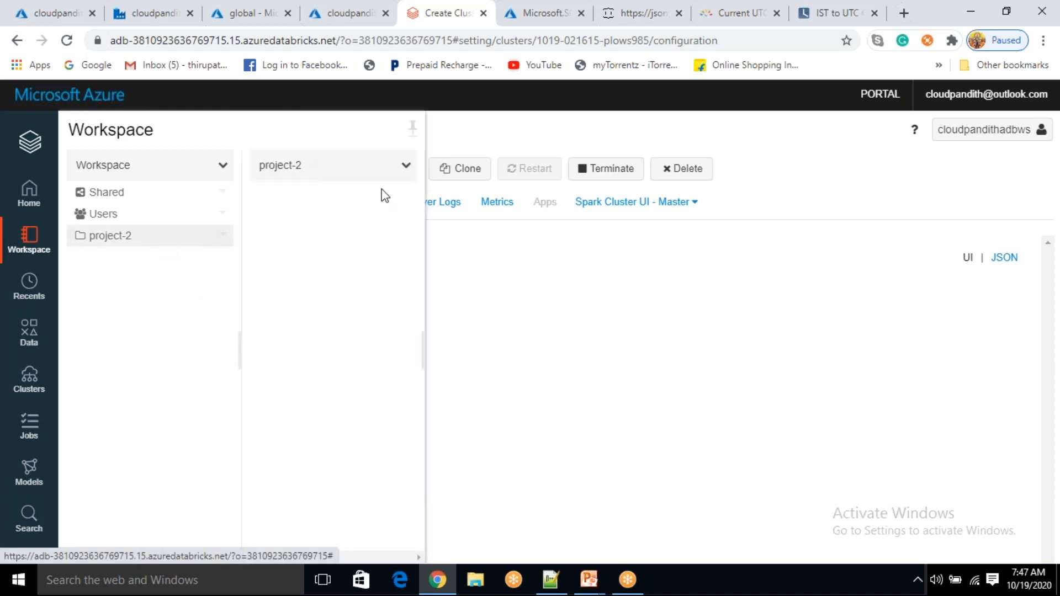
pyautogui.click(407, 168)
pyautogui.moveTo(430, 192)
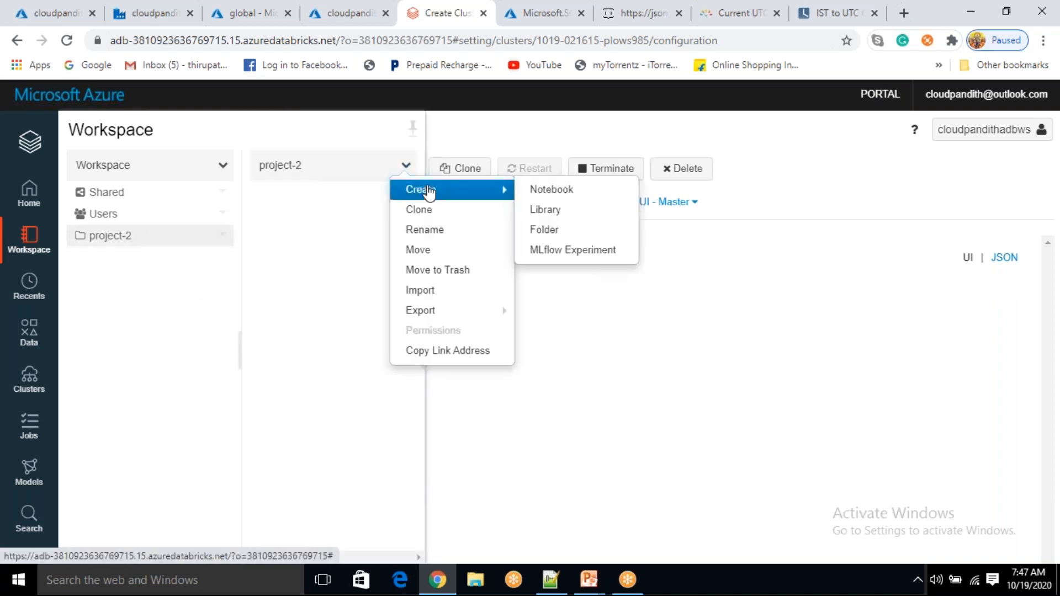
# Start a new notebook in project-2 named 'Mount Blob Storage'
pyautogui.click(543, 191)
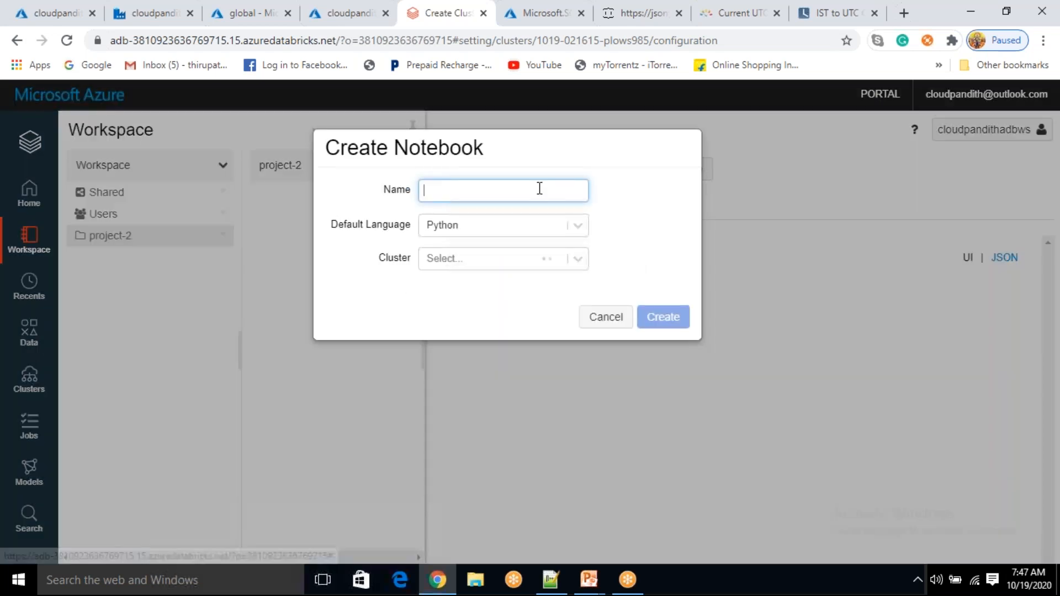
pyautogui.write('B')
pyautogui.press('BackSpace')
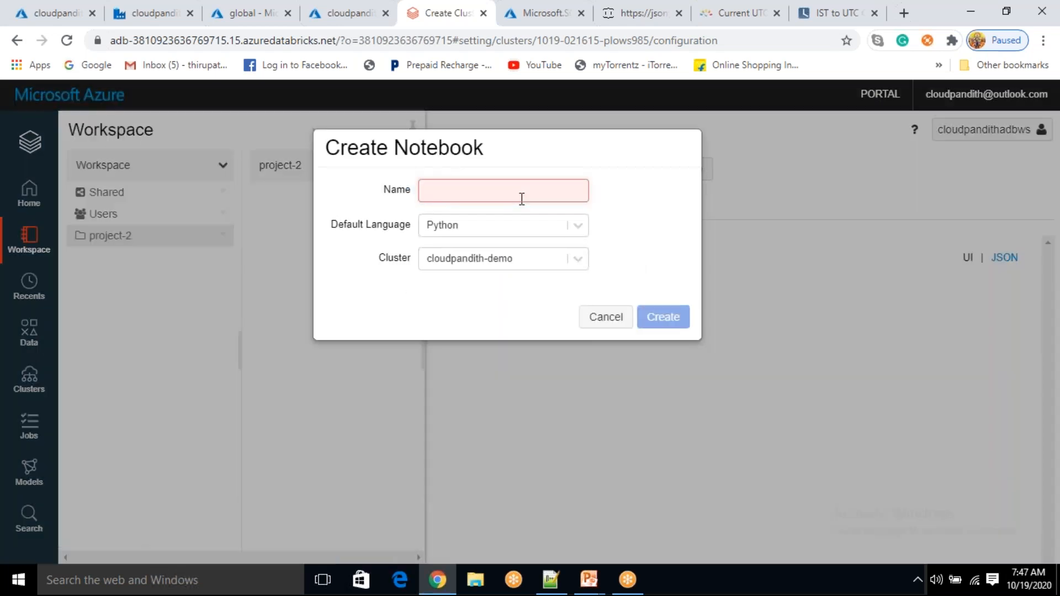
pyautogui.write('mOUNT')
pyautogui.press('BackSpace')
pyautogui.press('BackSpace')
pyautogui.press('BackSpace')
pyautogui.press('BackSpace')
pyautogui.press('BackSpace')
pyautogui.write('mOUNT')
pyautogui.press('BackSpace')
pyautogui.press('BackSpace')
pyautogui.press('BackSpace')
pyautogui.press('BackSpace')
pyautogui.press('BackSpace')
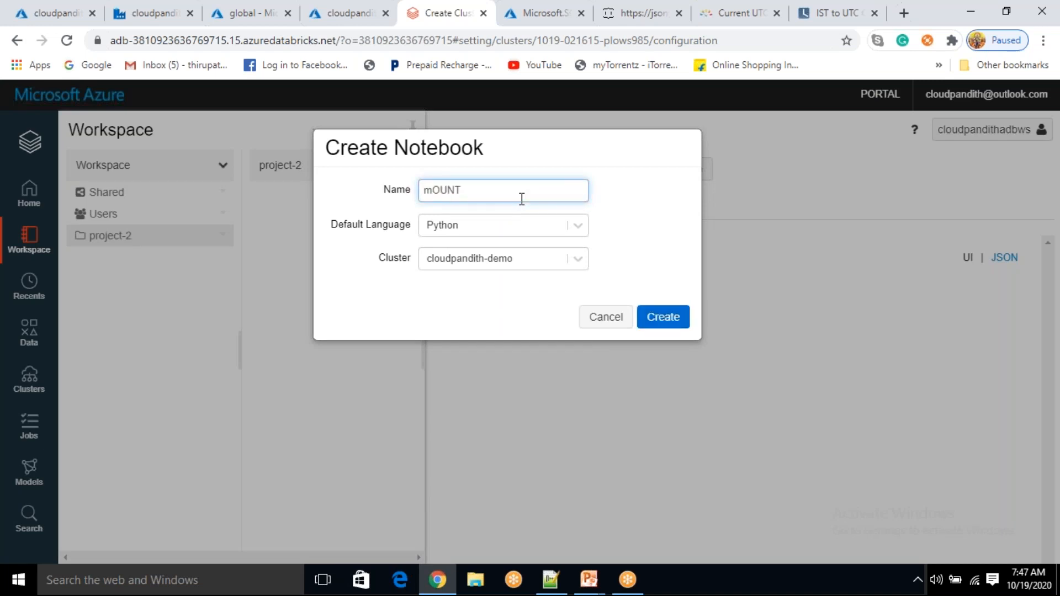
pyautogui.write('Mount Blob Storage')
# Keep Python as the language, attach the cloudpandith-demo cluster, and create the notebook
pyautogui.click(578, 227)
pyautogui.click(579, 236)
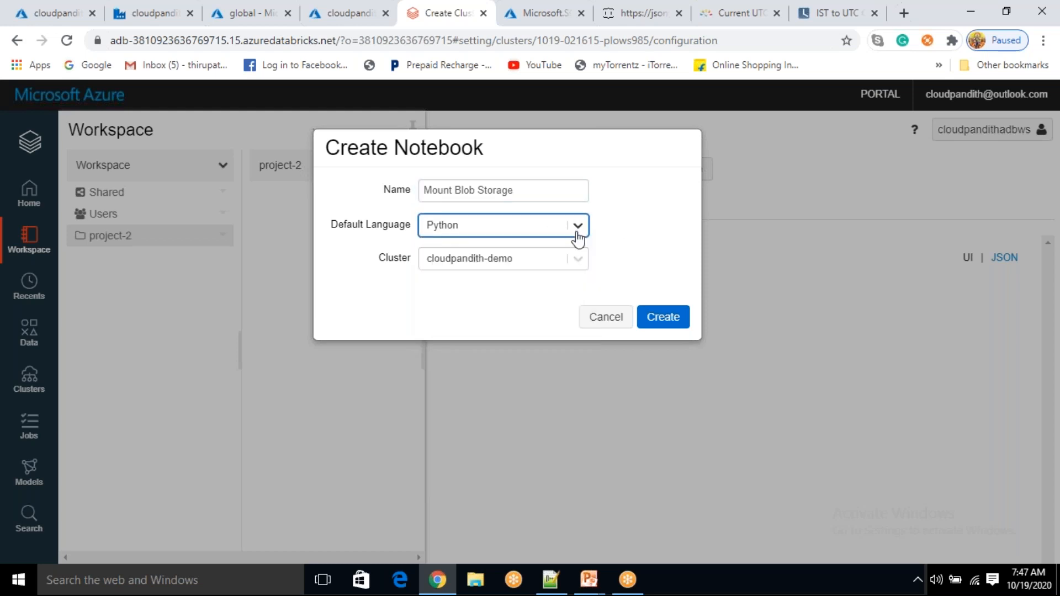
pyautogui.click(587, 268)
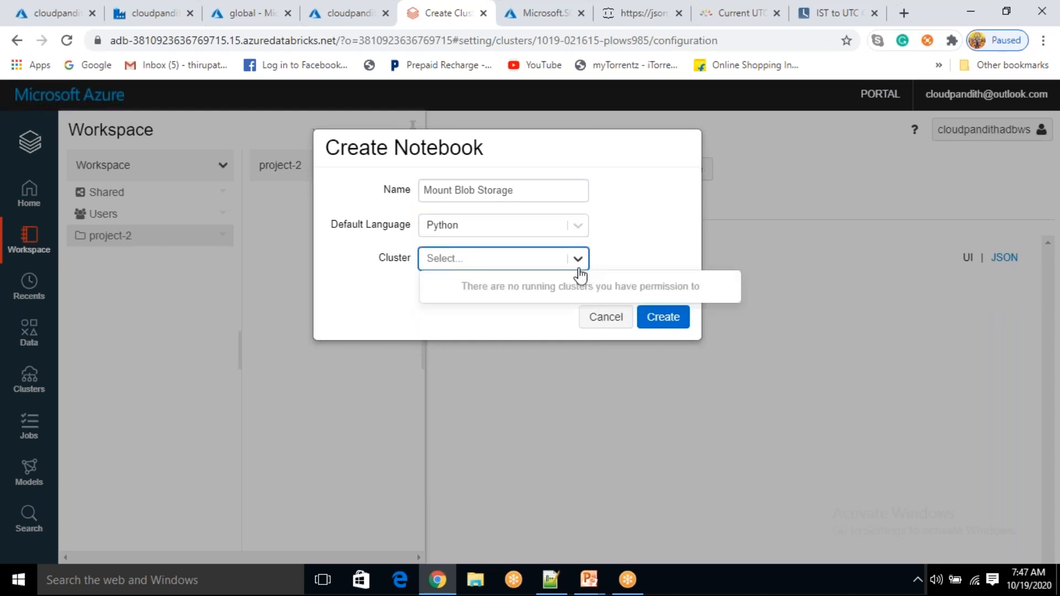
pyautogui.click(542, 289)
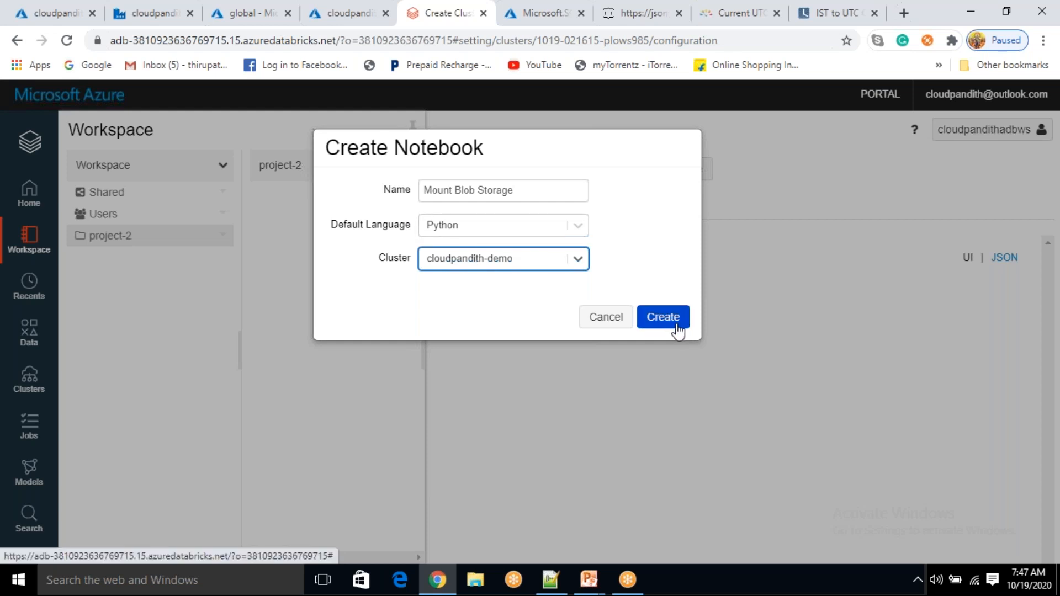
pyautogui.click(574, 228)
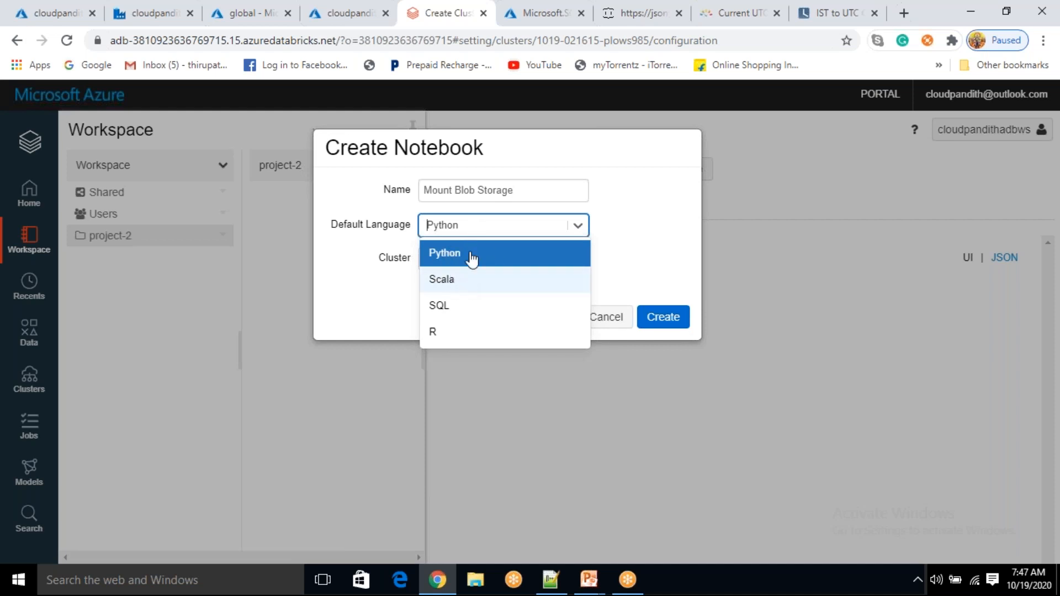
pyautogui.click(524, 260)
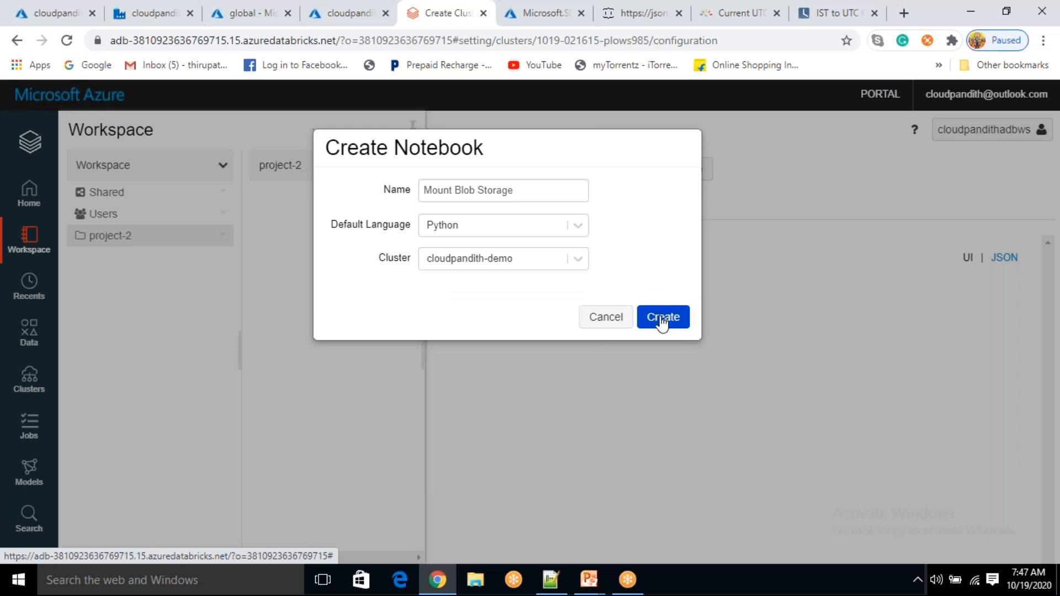
pyautogui.click(660, 322)
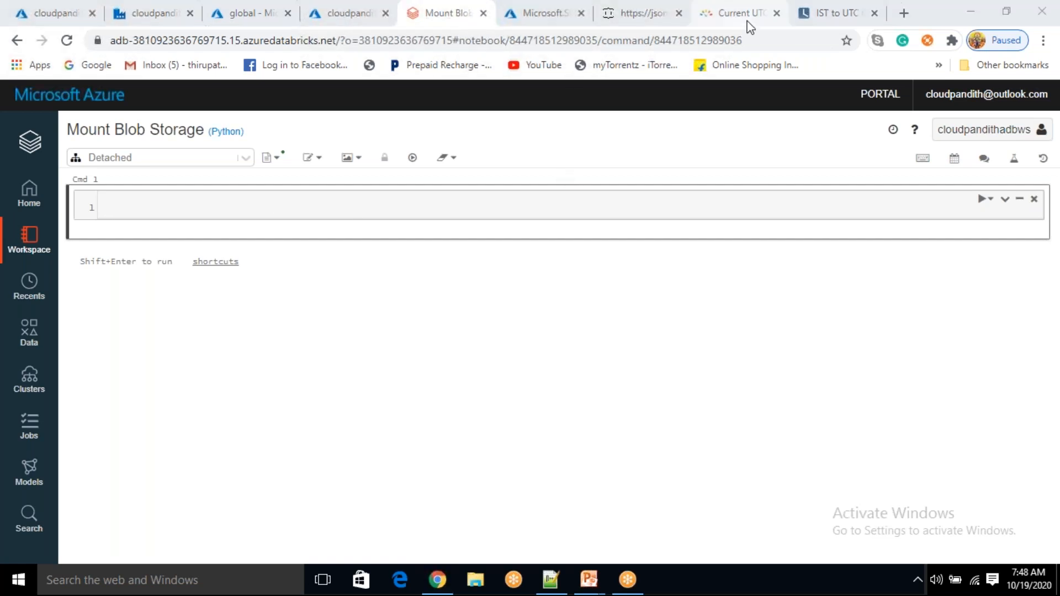
# Search Google for 'how to mount blob storage from databricks' and open the Azure Blob storage docs
pyautogui.click(902, 15)
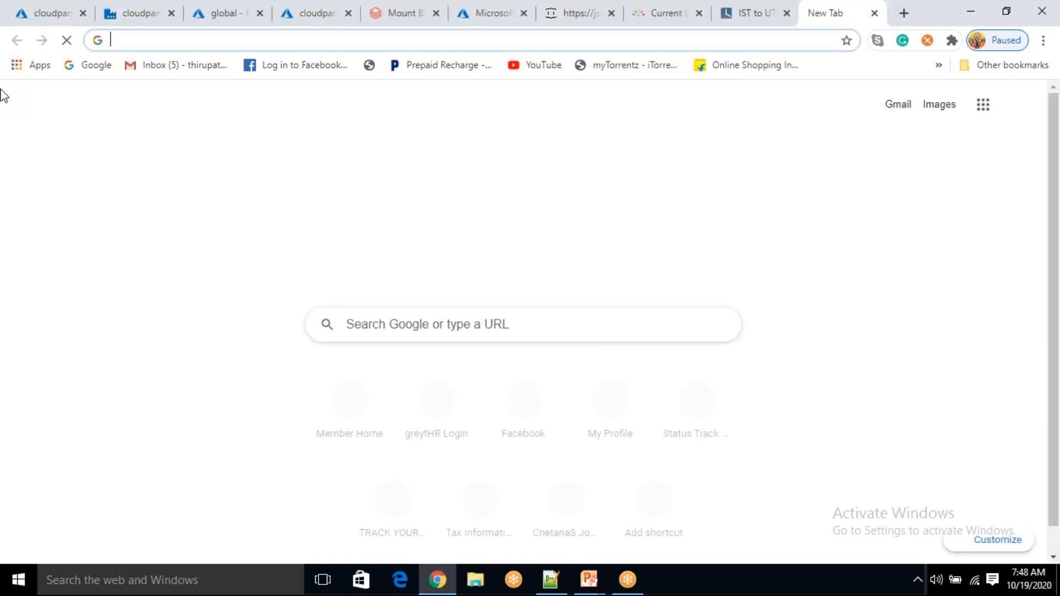
pyautogui.write('H')
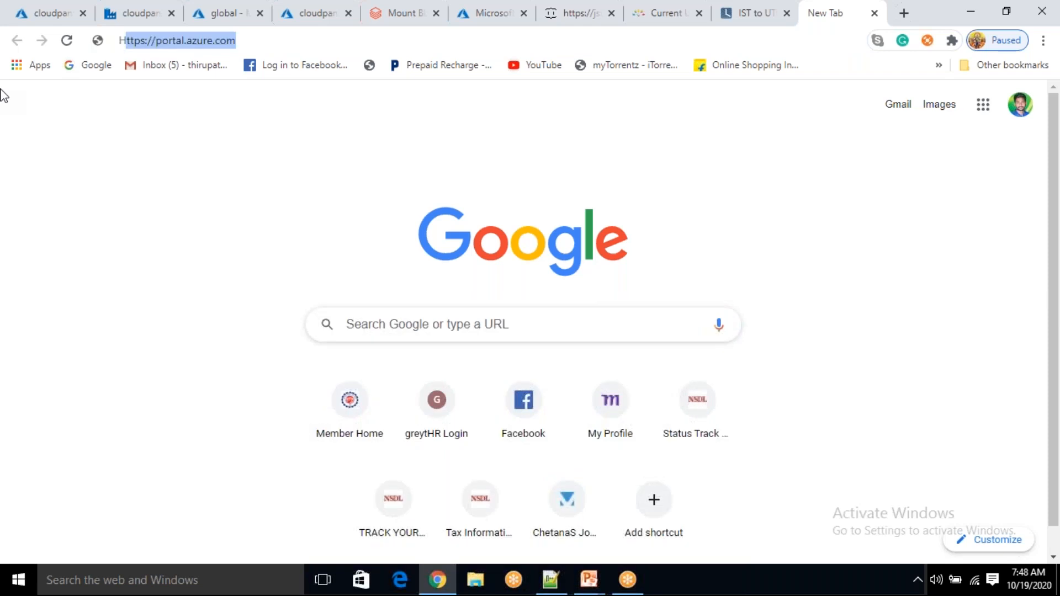
pyautogui.write('ow to')
pyautogui.press('Right')
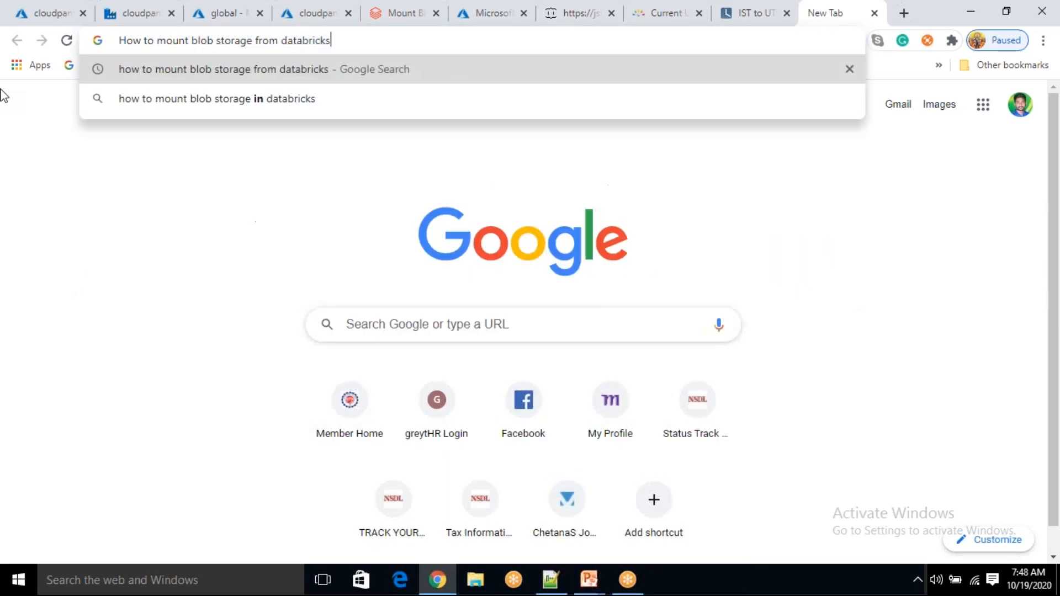
pyautogui.press('Return')
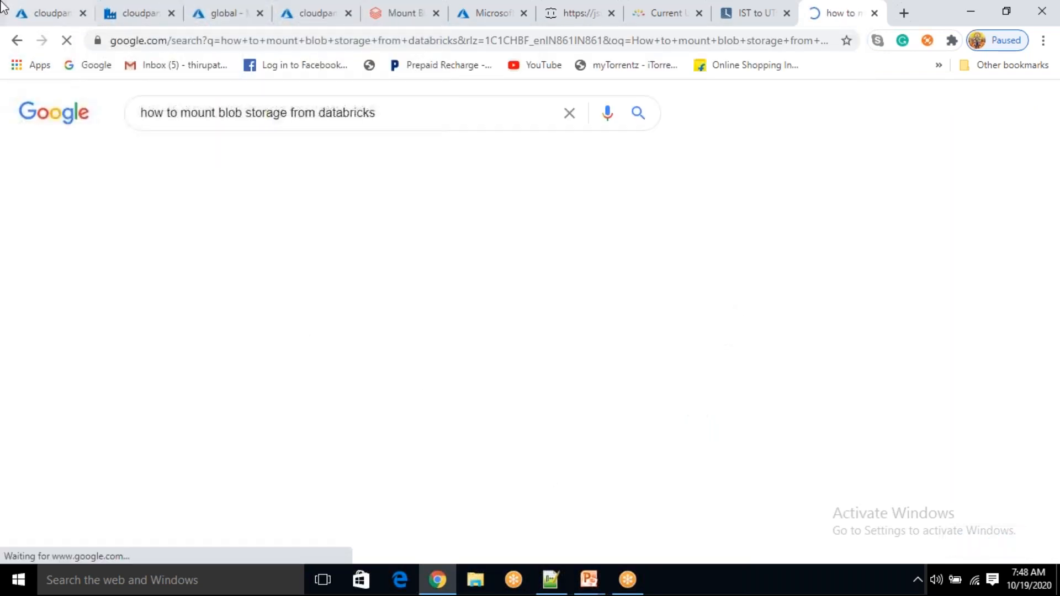
pyautogui.moveTo(174, 229); pyautogui.dragTo(187, 220)
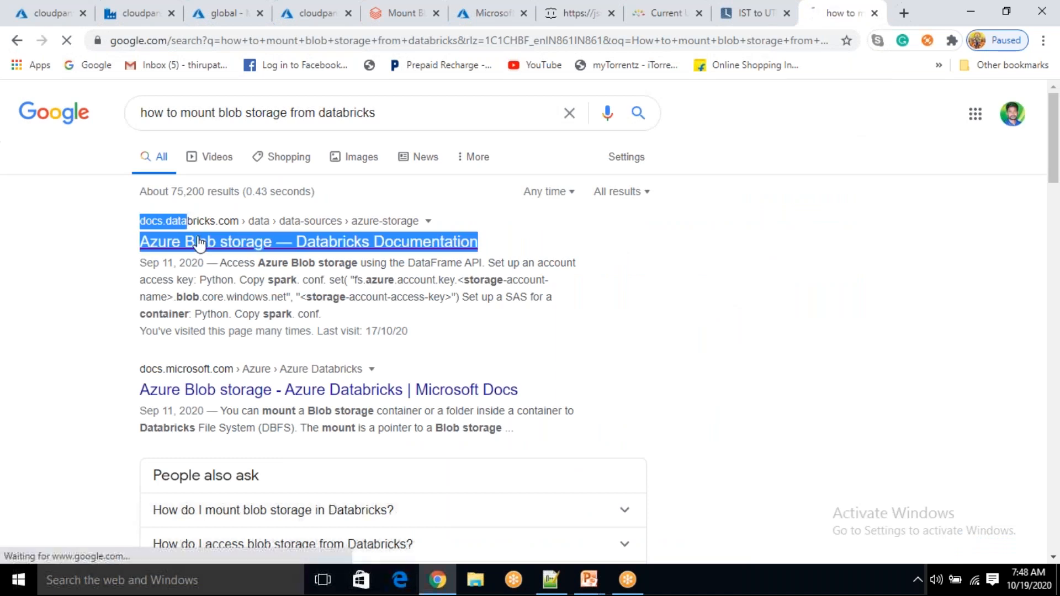
pyautogui.click(199, 246)
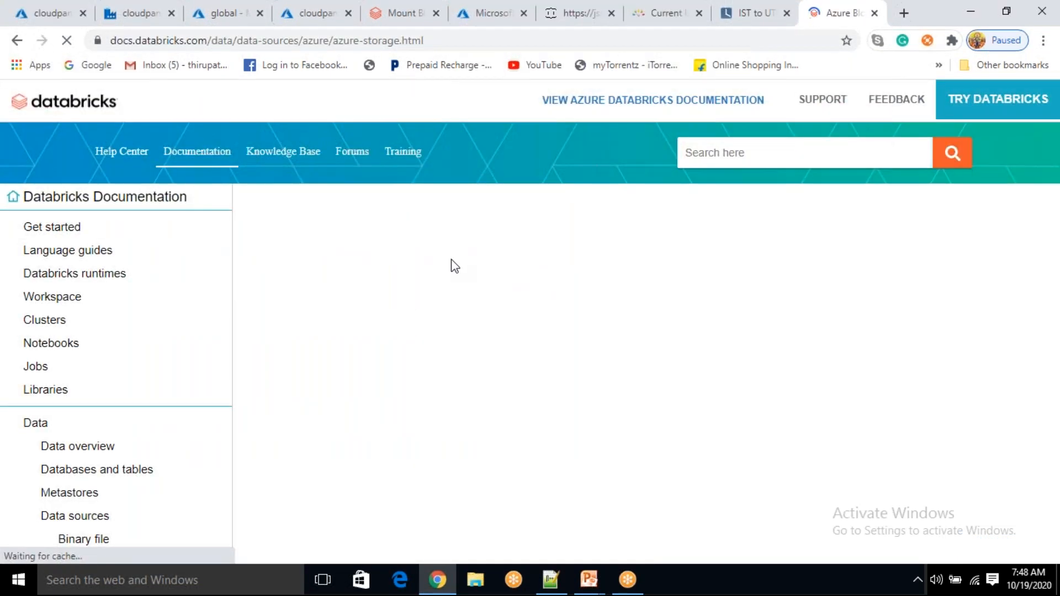
# Copy the Python dbutils.fs.mount example code block from the documentation
pyautogui.scroll(-20, 552, 370)
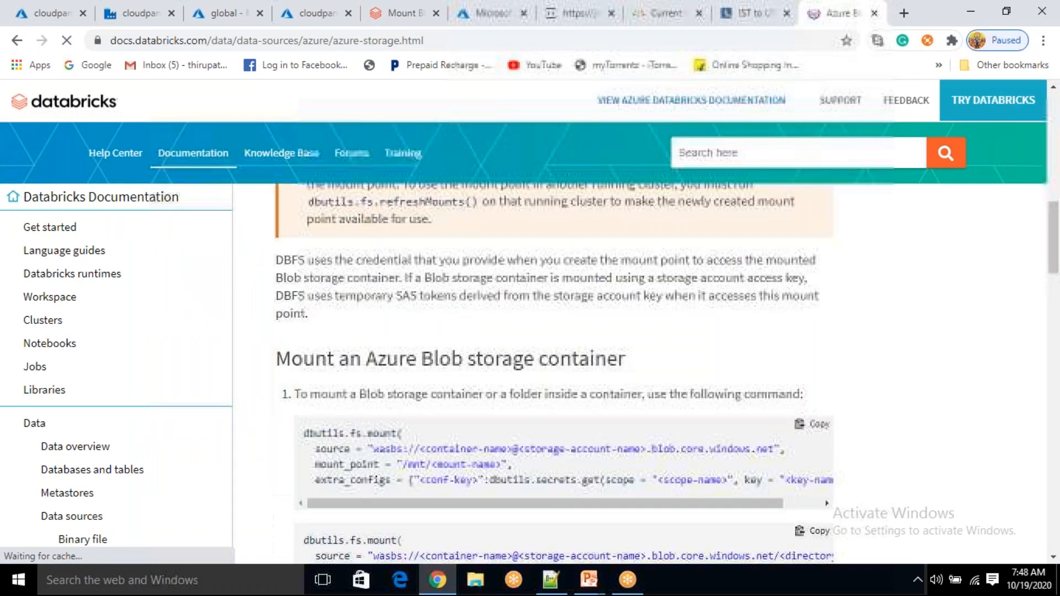
pyautogui.scroll(5, 552, 370)
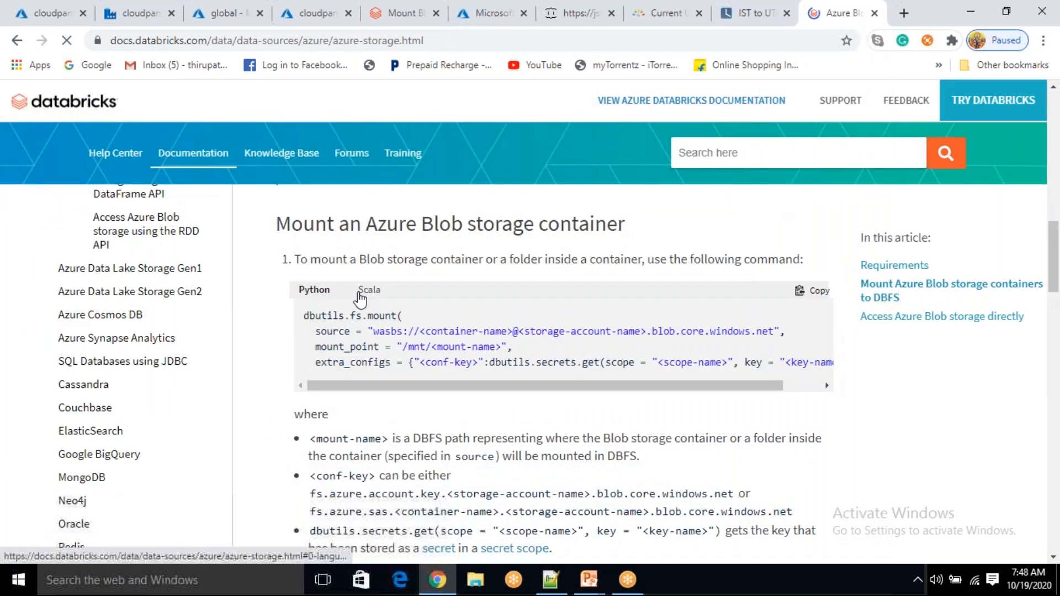
pyautogui.click(784, 67)
pyautogui.click(817, 310)
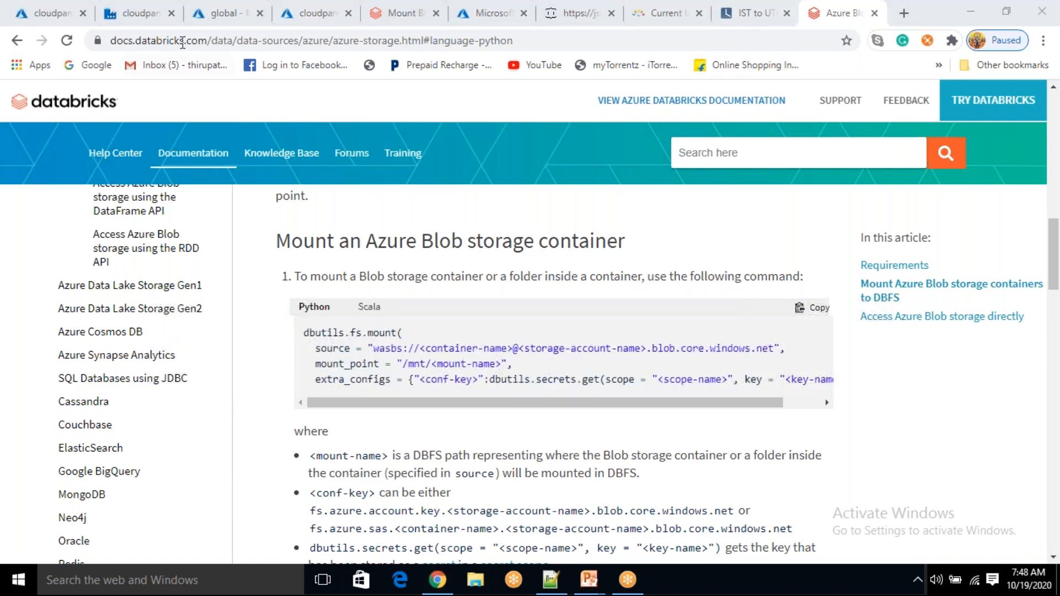
# Paste the dbutils.fs.mount example into the notebook's Cmd 1 cell, then return to the docs
pyautogui.click(401, 9)
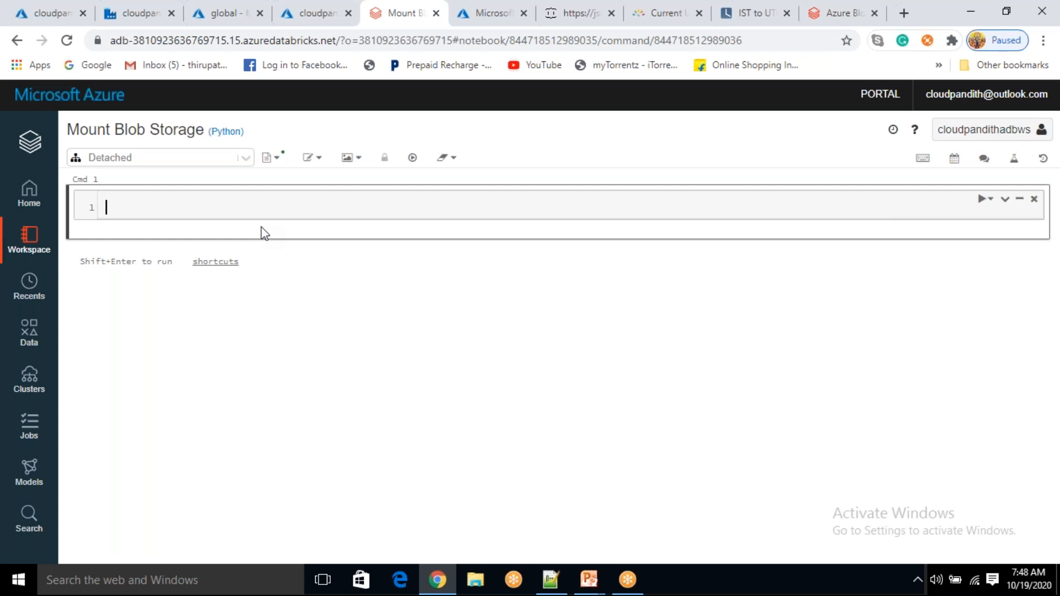
pyautogui.hotkey('ctrl', 'v')
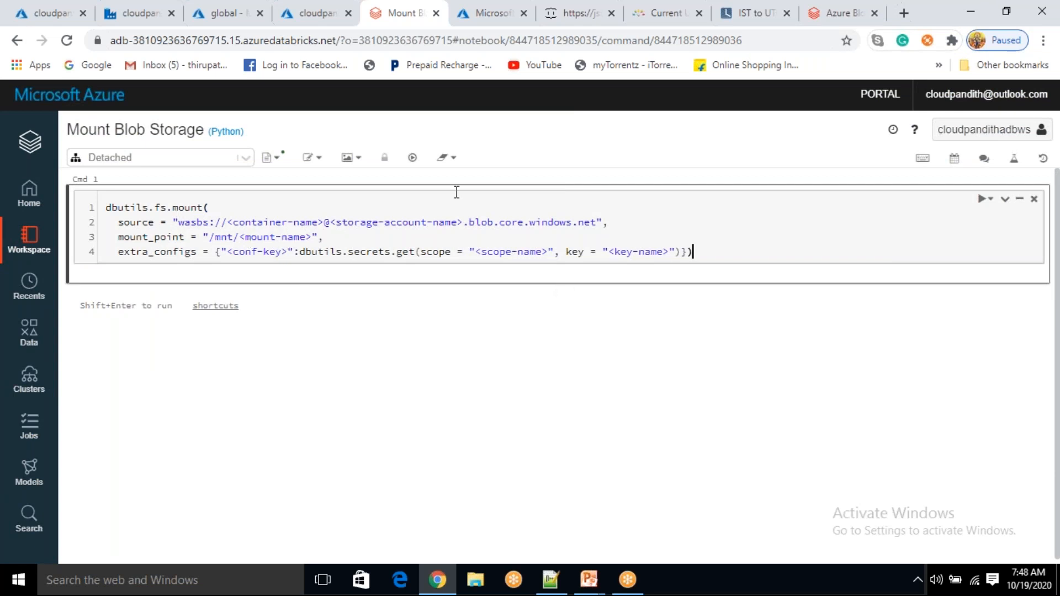
pyautogui.click(653, 7)
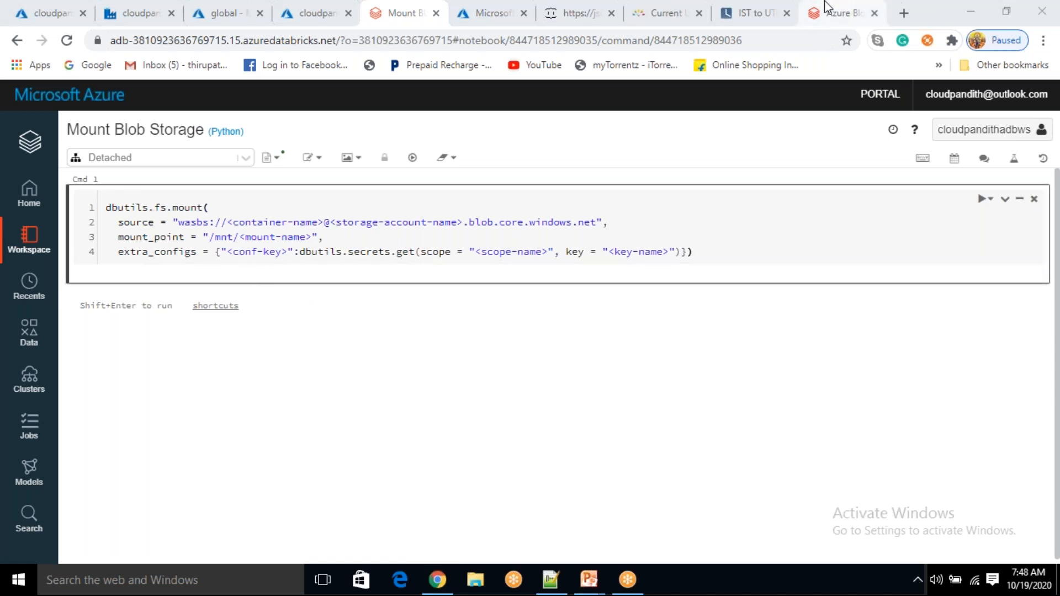
pyautogui.click(835, 13)
# Copy the fs.azure.account.key.<storage-account-name>.blob.core.windows.net key name and return to the notebook
pyautogui.scroll(-1, 427, 438)
pyautogui.scroll(-1, 427, 437)
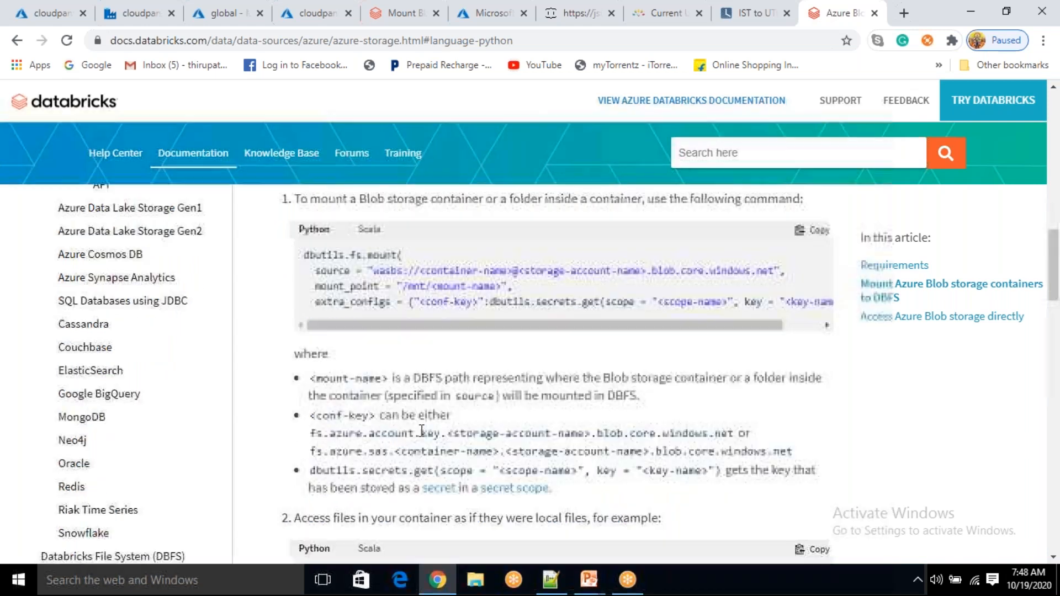
pyautogui.moveTo(419, 301); pyautogui.dragTo(460, 301)
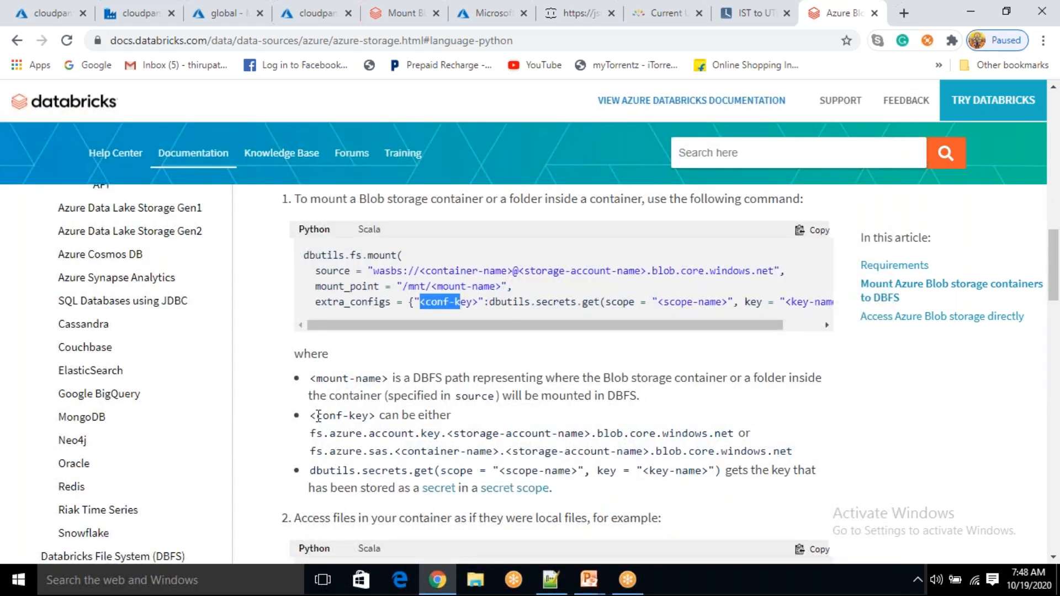
pyautogui.moveTo(316, 416); pyautogui.dragTo(453, 416)
pyautogui.moveTo(309, 432); pyautogui.dragTo(736, 445)
pyautogui.hotkey('ctrl', 'c')
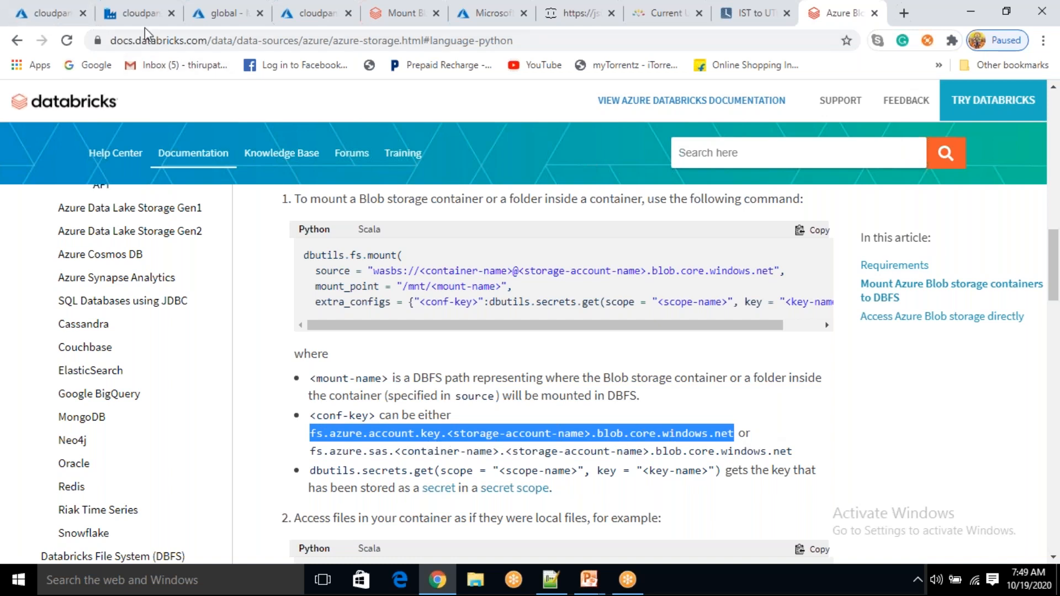
pyautogui.click(578, 7)
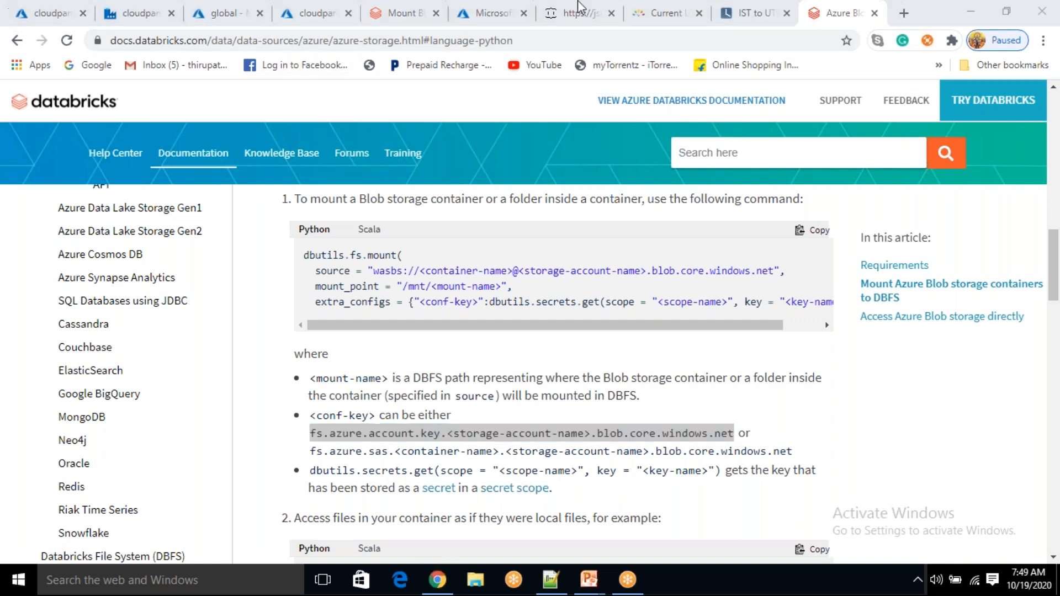
pyautogui.click(406, 13)
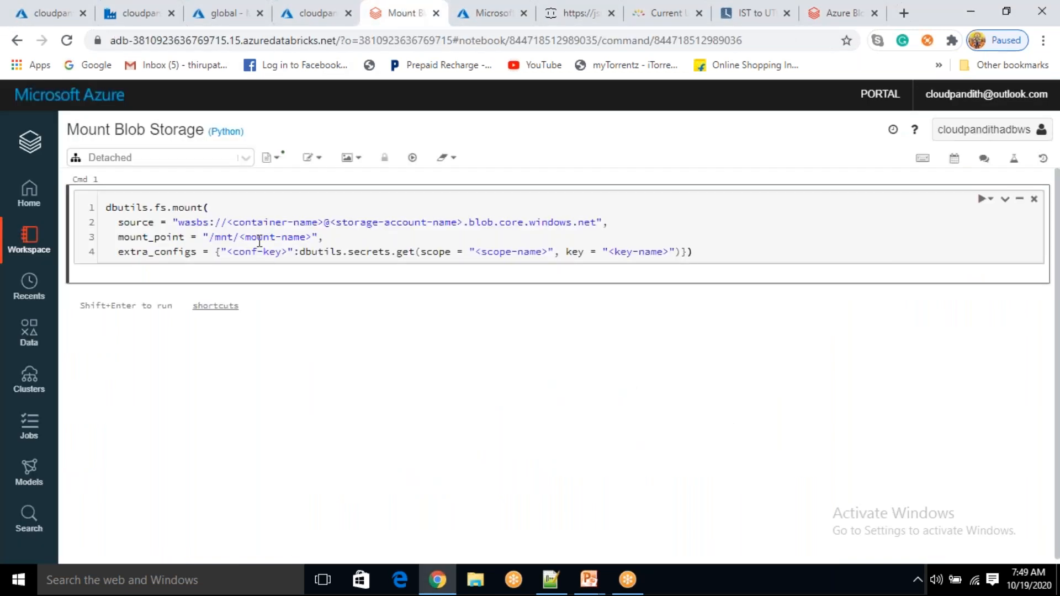
# Replace <conf-key> on line 4 with the copied account key setting name
pyautogui.moveTo(226, 252); pyautogui.dragTo(289, 252)
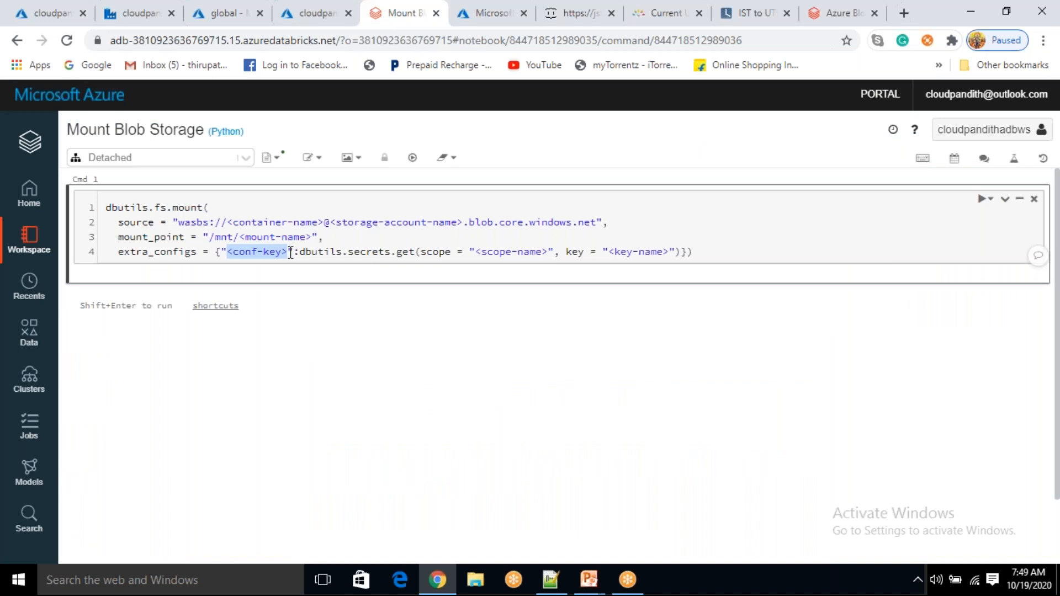
pyautogui.hotkey('ctrl', 'v')
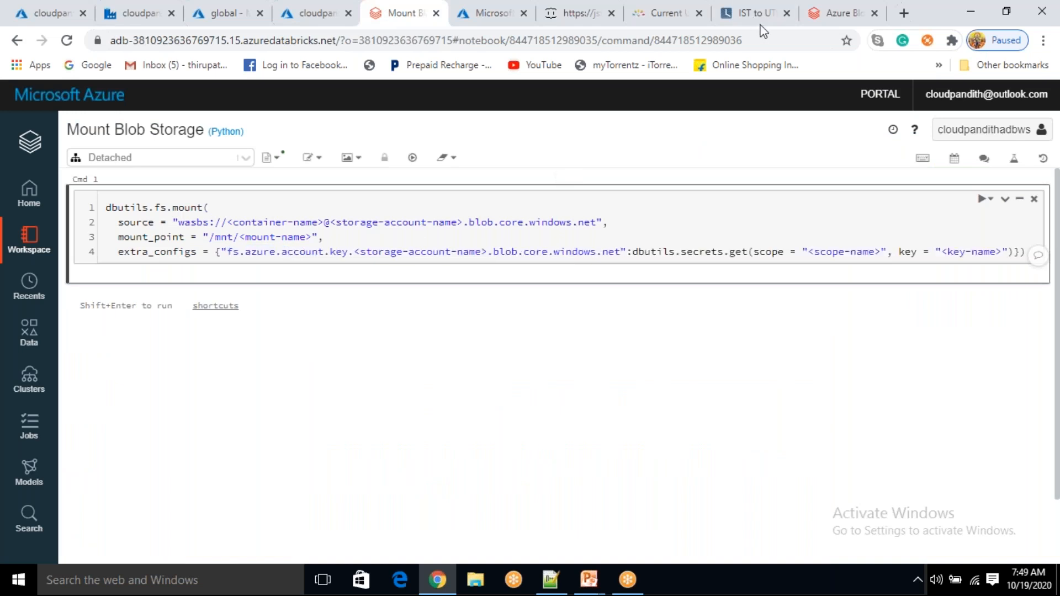
pyautogui.click(699, 76)
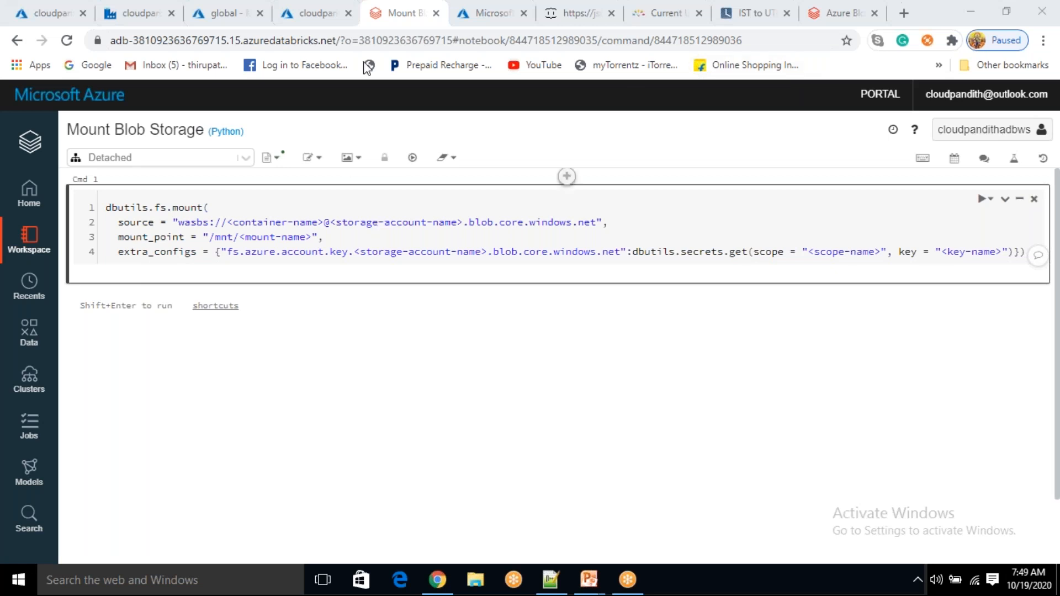
# Open the cloudpandithstoragev2 storage account from its deployment, then return to the notebook
pyautogui.click(229, 11)
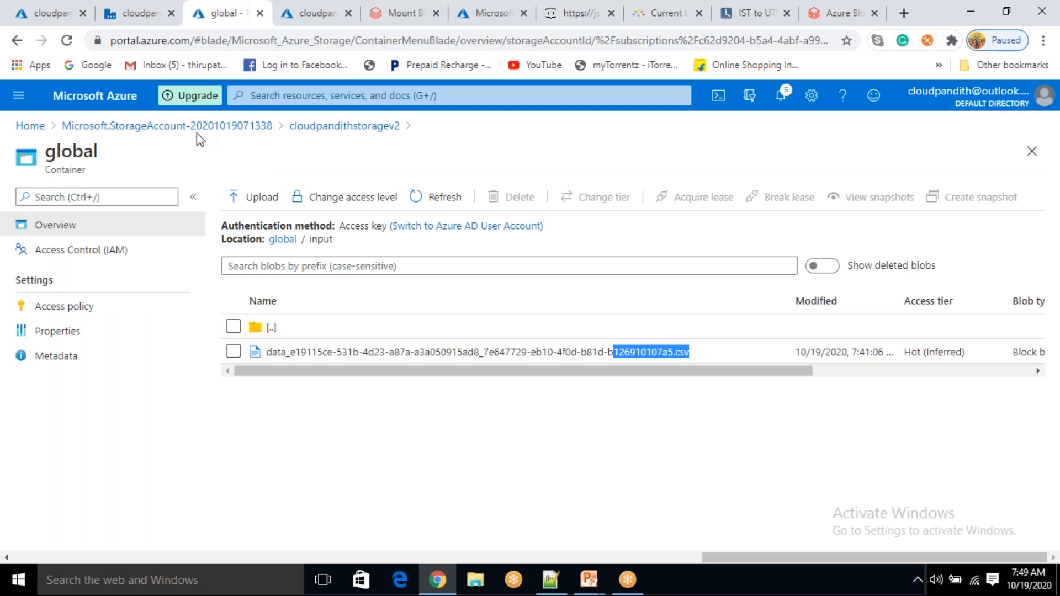
pyautogui.click(215, 127)
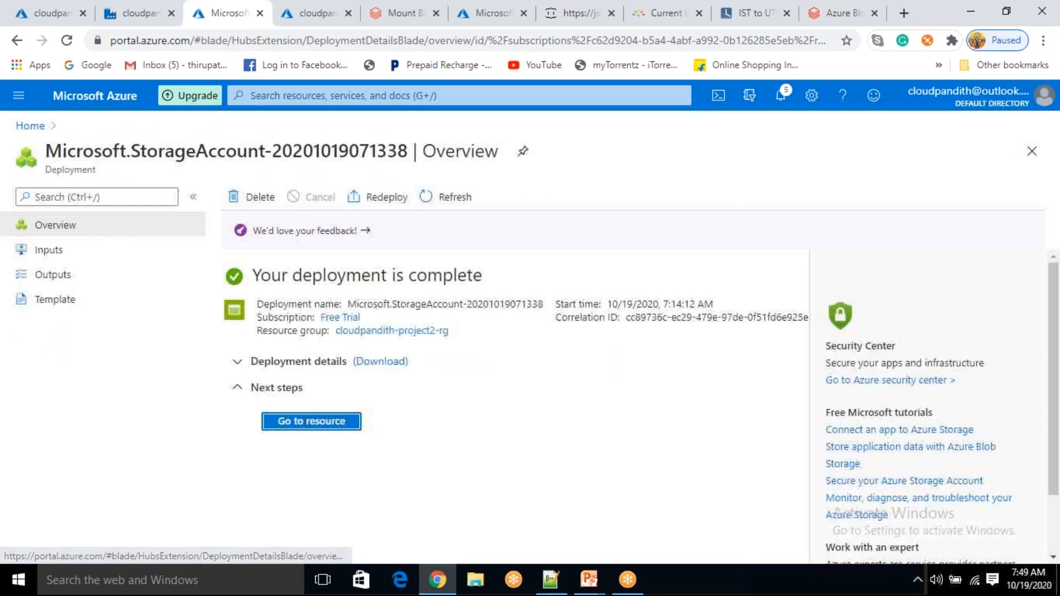
pyautogui.click(311, 422)
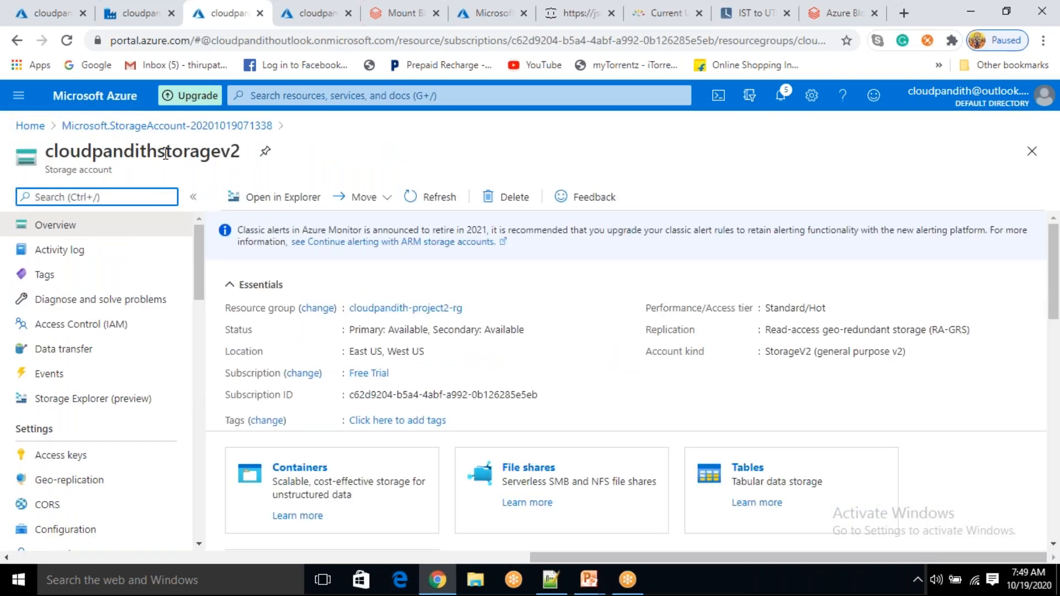
pyautogui.hotkey('ctrl', '5')
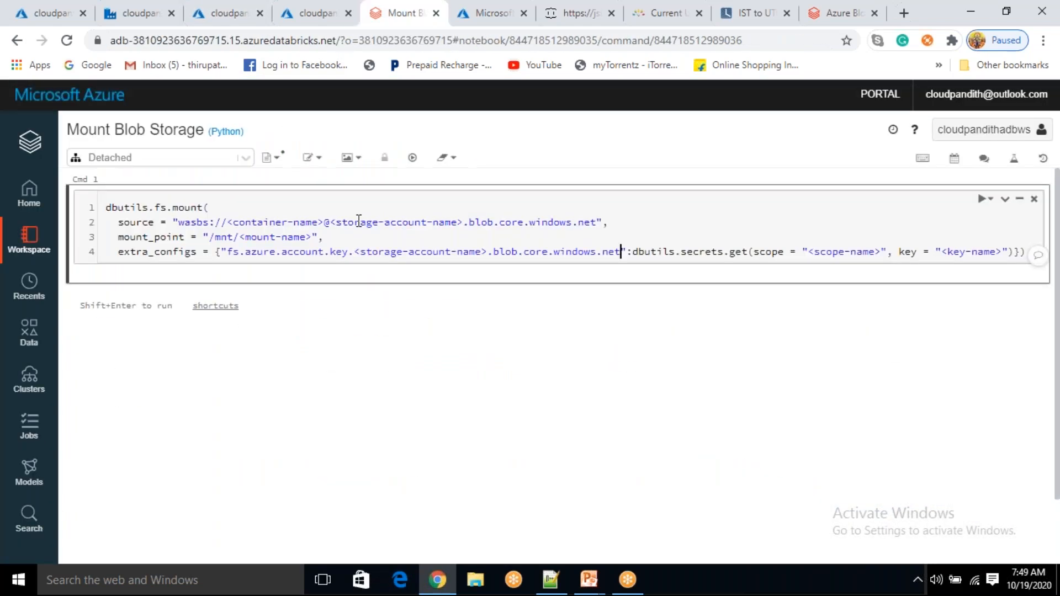
# Paste cloudpandithstoragev2 over both <storage-account-name> placeholders in the mount command
pyautogui.moveTo(331, 224); pyautogui.dragTo(464, 223)
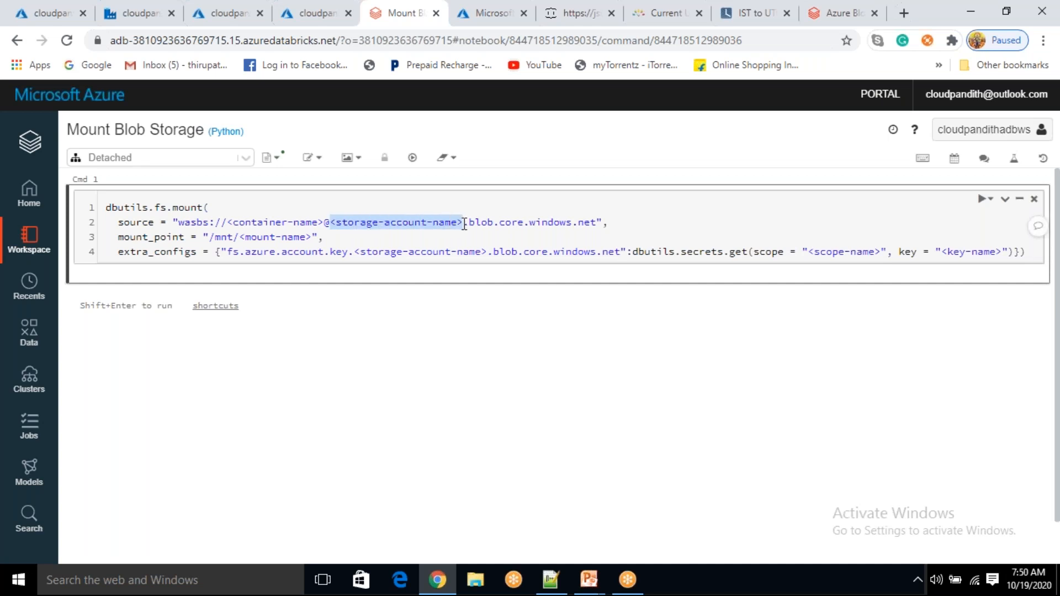
pyautogui.write('cloudpandithstoragev2')
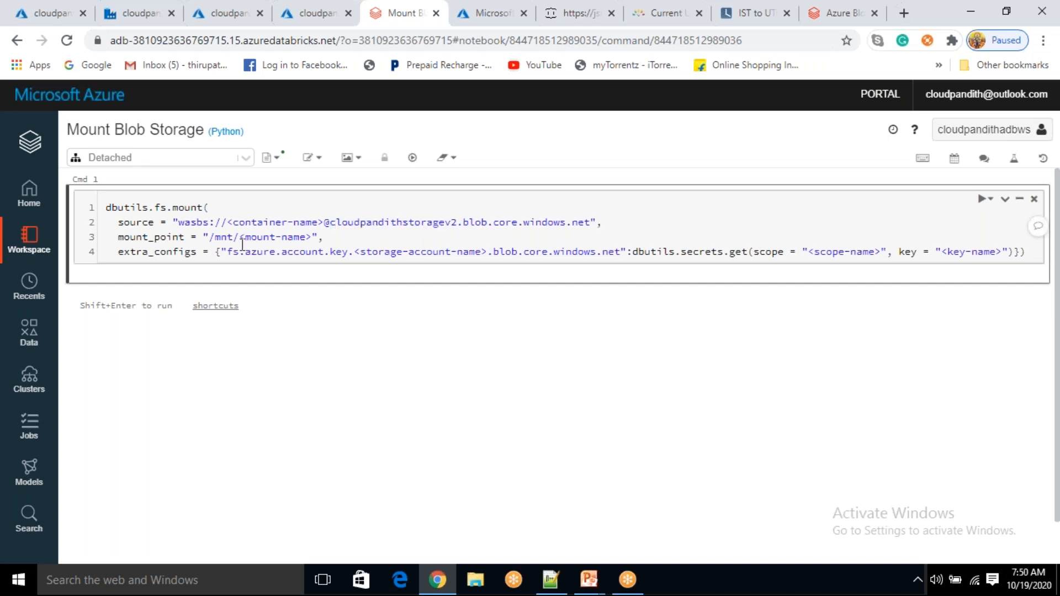
pyautogui.moveTo(354, 252); pyautogui.dragTo(489, 252)
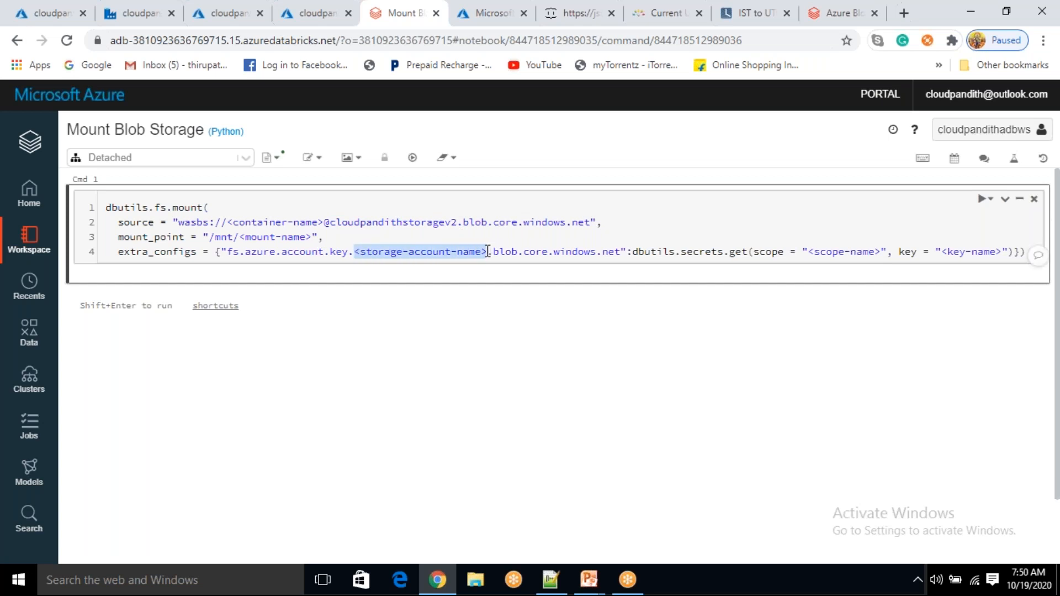
pyautogui.write('cloudpandithstoragev2')
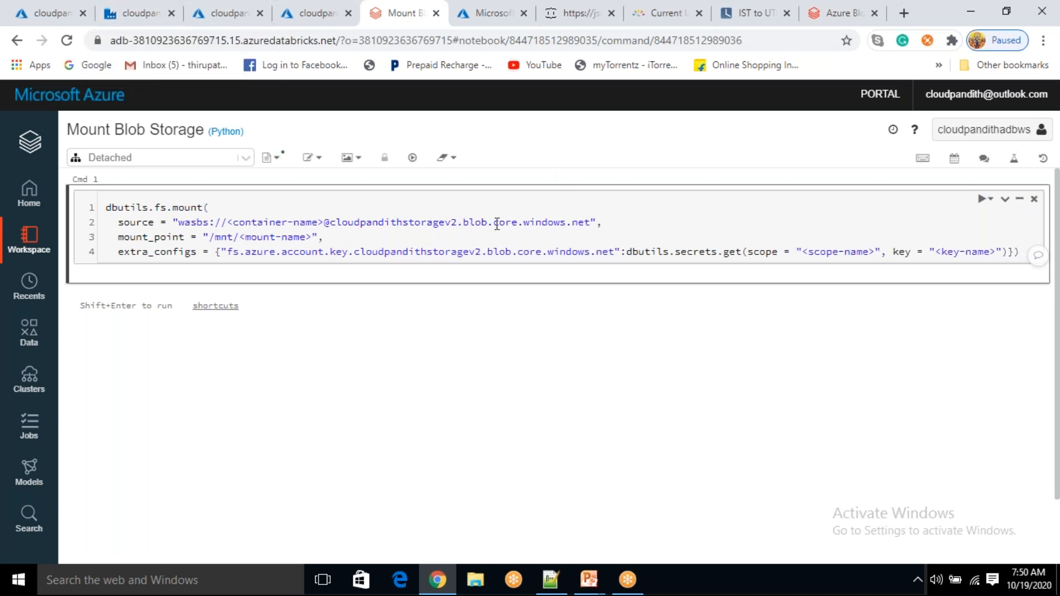
# Replace the dbutils.secrets.get(...) lookup on line 4 with an empty quoted string
pyautogui.click(628, 254)
pyautogui.hotkey('shift', 'End')
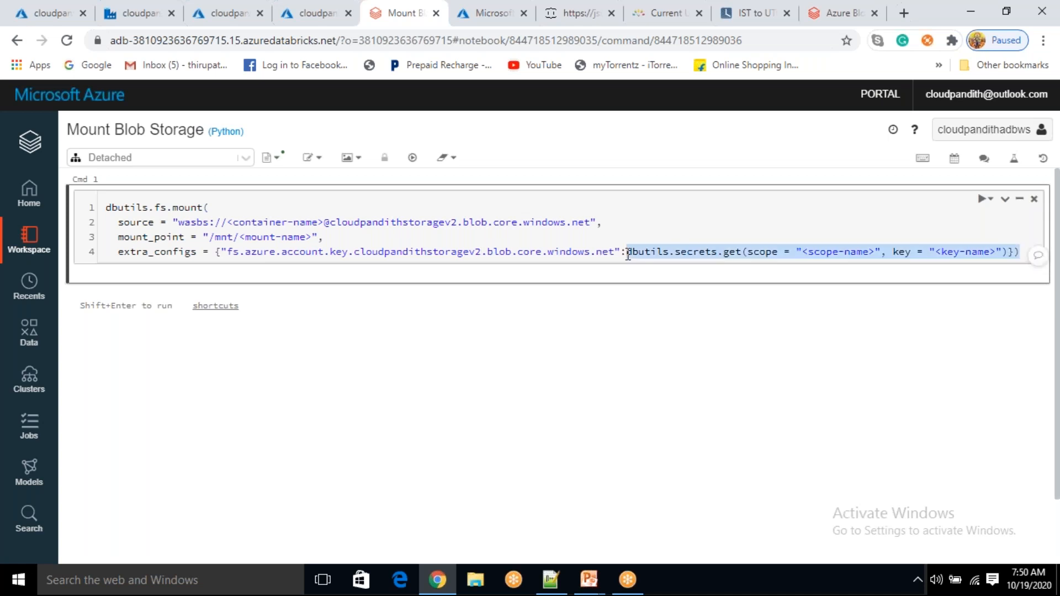
pyautogui.hotkey('shift', 'Left')
pyautogui.hotkey('shift', 'Left')
pyautogui.press('BackSpace')
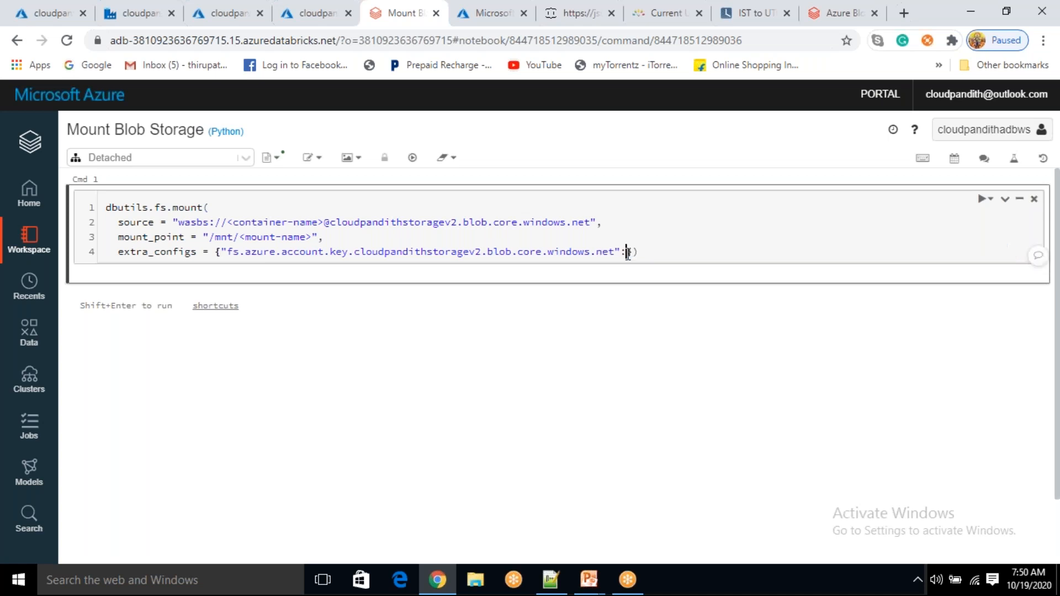
pyautogui.write('"')
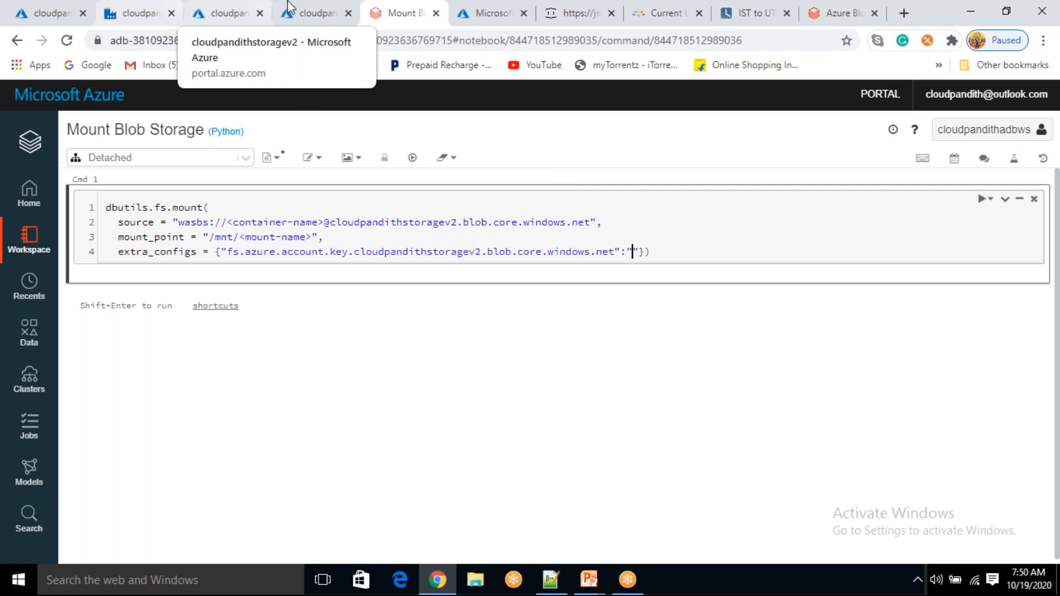
# Copy key1 from the storage account's Access keys and paste it between the empty quotes
pyautogui.click(248, 7)
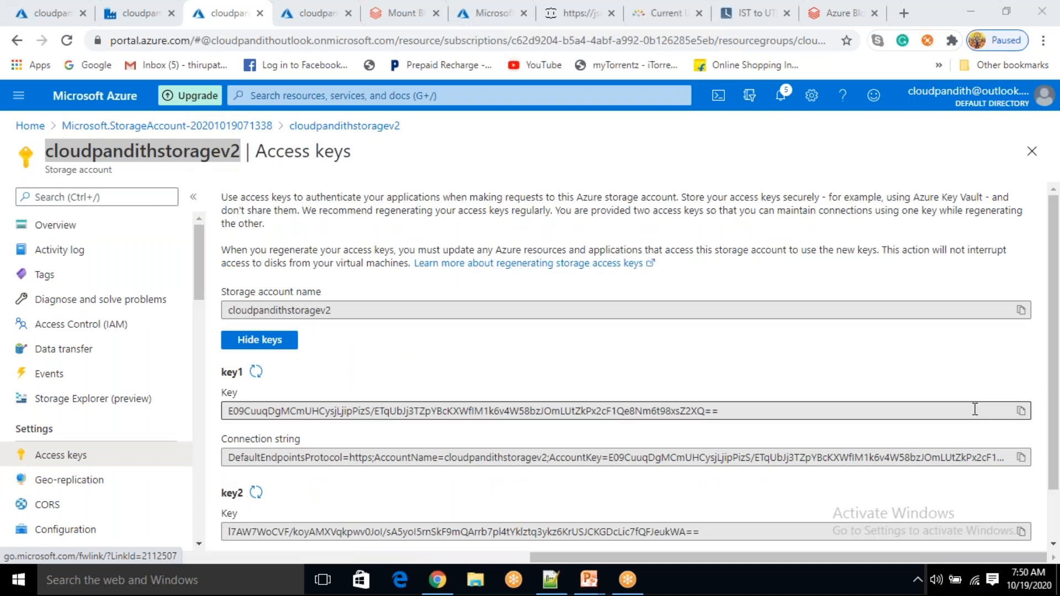
pyautogui.click(1021, 411)
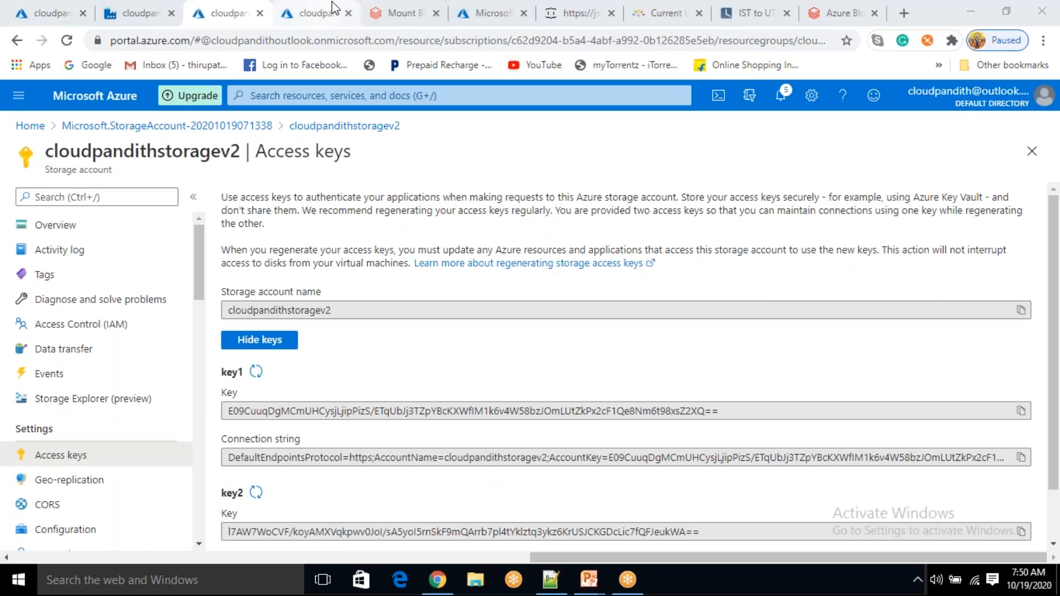
pyautogui.click(403, 12)
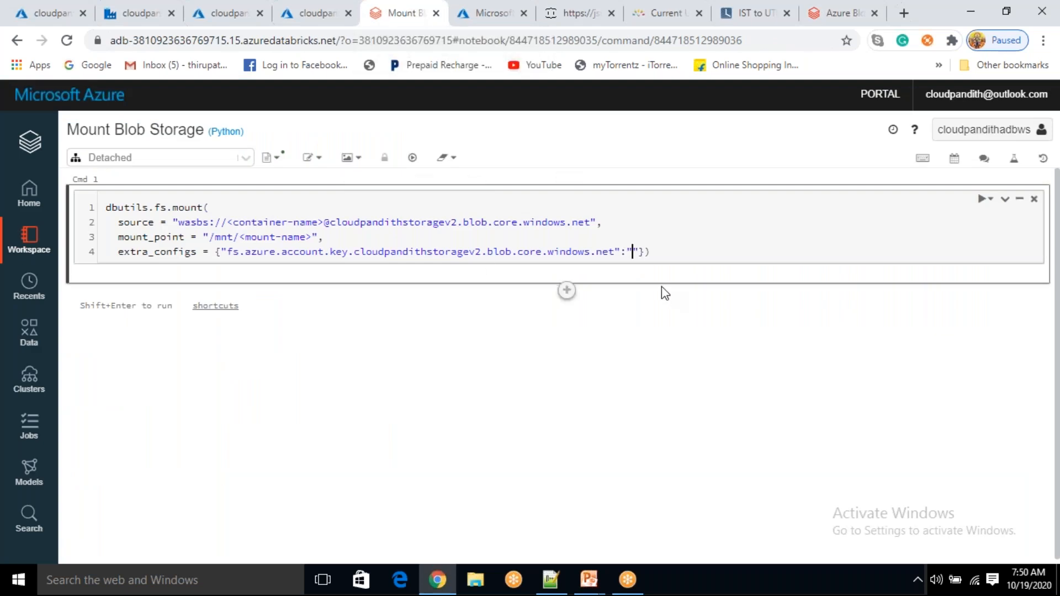
pyautogui.hotkey('ctrl', 'v')
pyautogui.moveTo(227, 222); pyautogui.dragTo(320, 228)
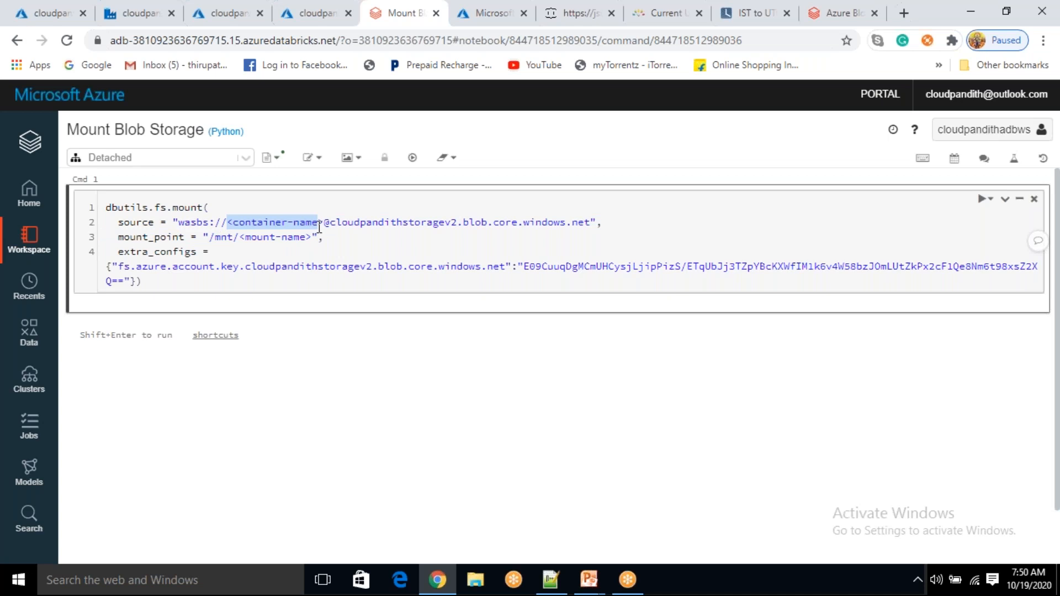
# Copy the container name global from cloudpandithstoragev2's Containers list
pyautogui.click(211, 8)
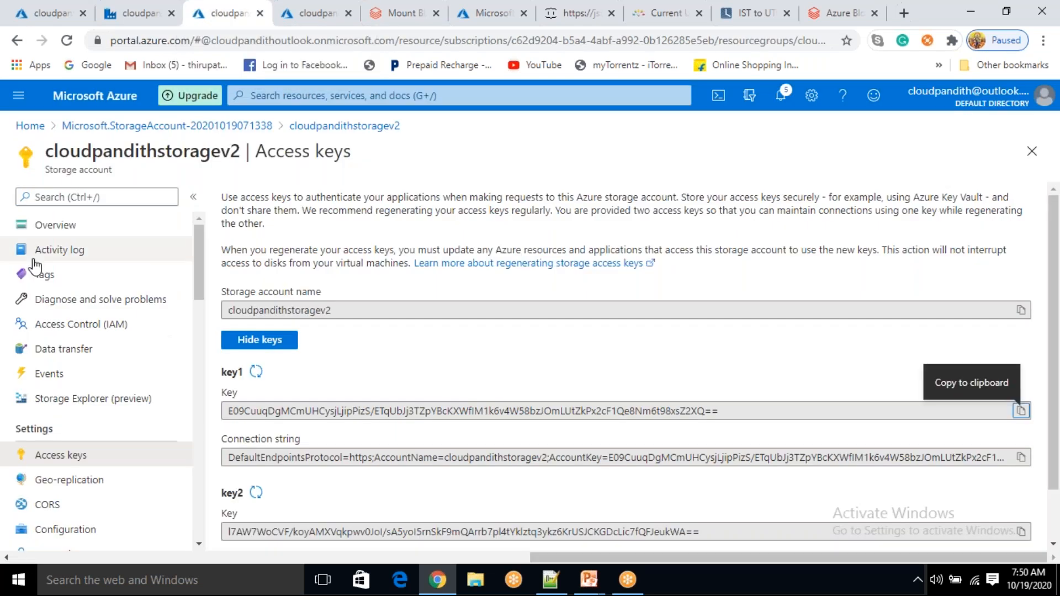
pyautogui.click(61, 232)
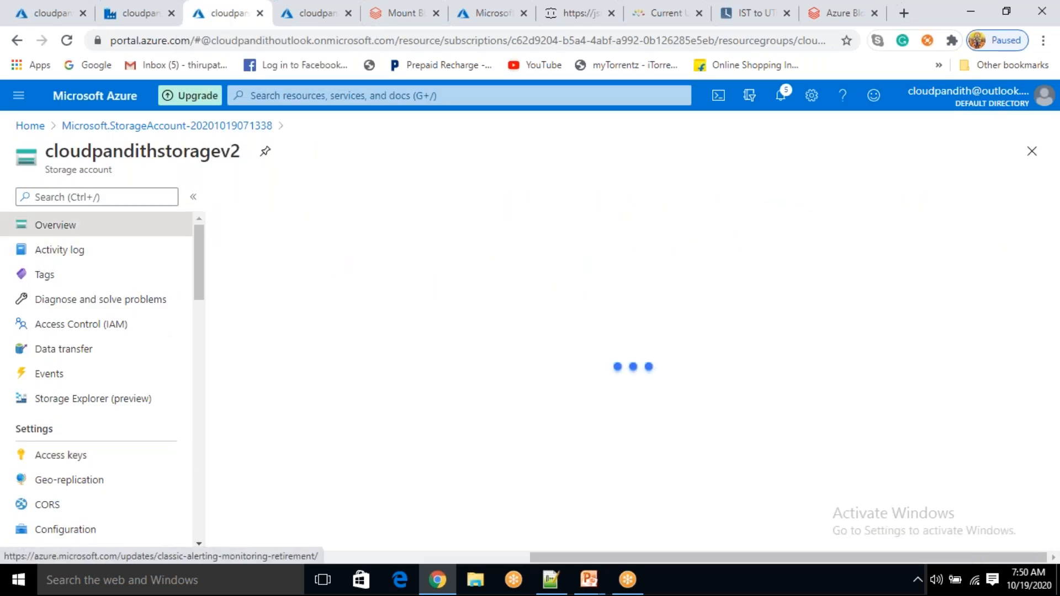
pyautogui.click(298, 467)
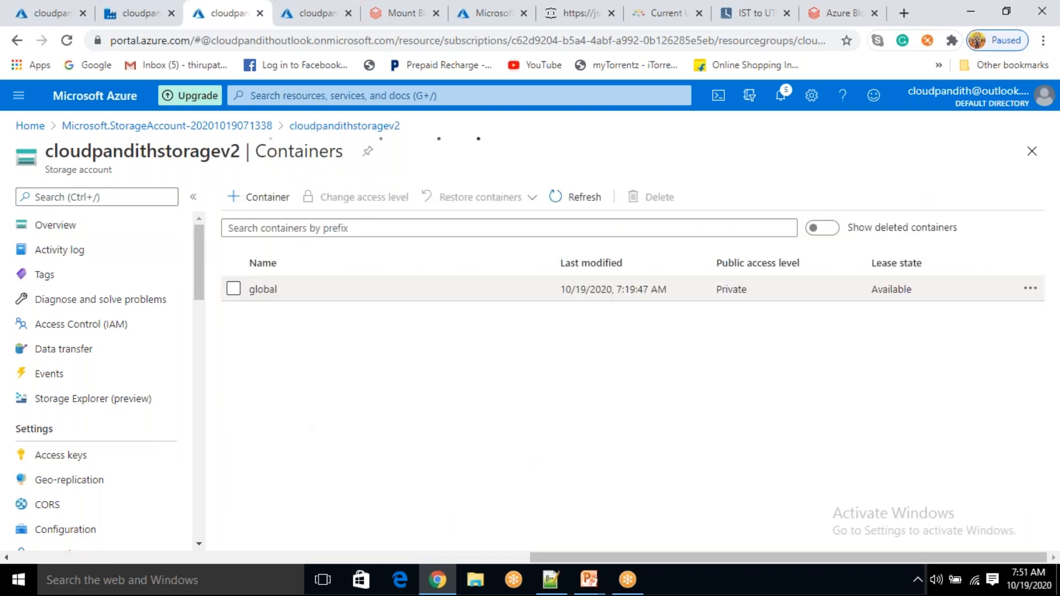
pyautogui.doubleClick(302, 291)
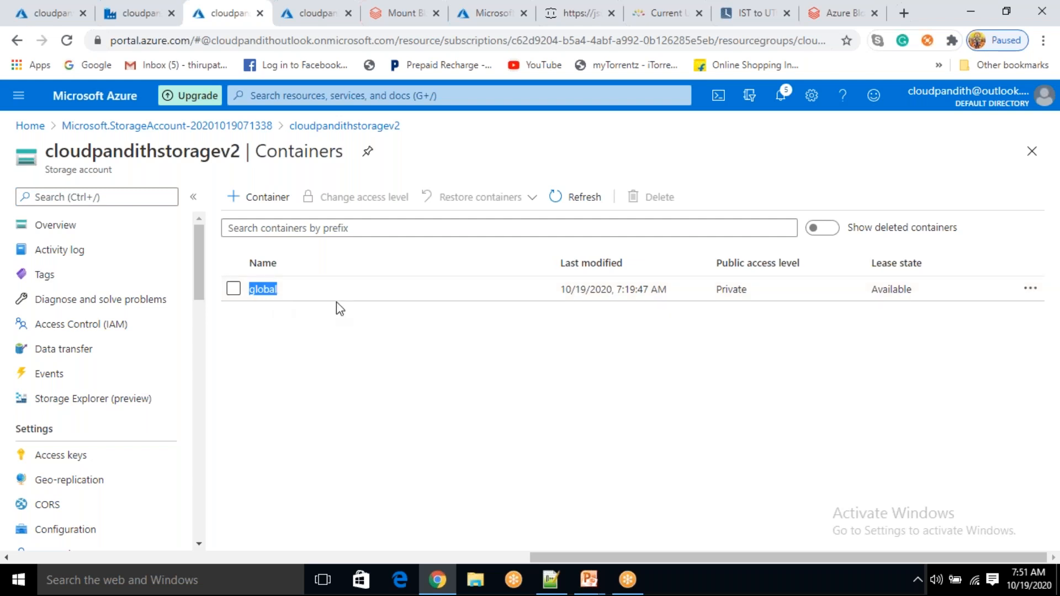
pyautogui.moveTo(287, 297); pyautogui.dragTo(241, 292)
# Replace <container-name> and <mount-name> with global, giving source container global and mount point /mnt/global
pyautogui.click(390, 15)
pyautogui.moveTo(227, 222); pyautogui.dragTo(324, 225)
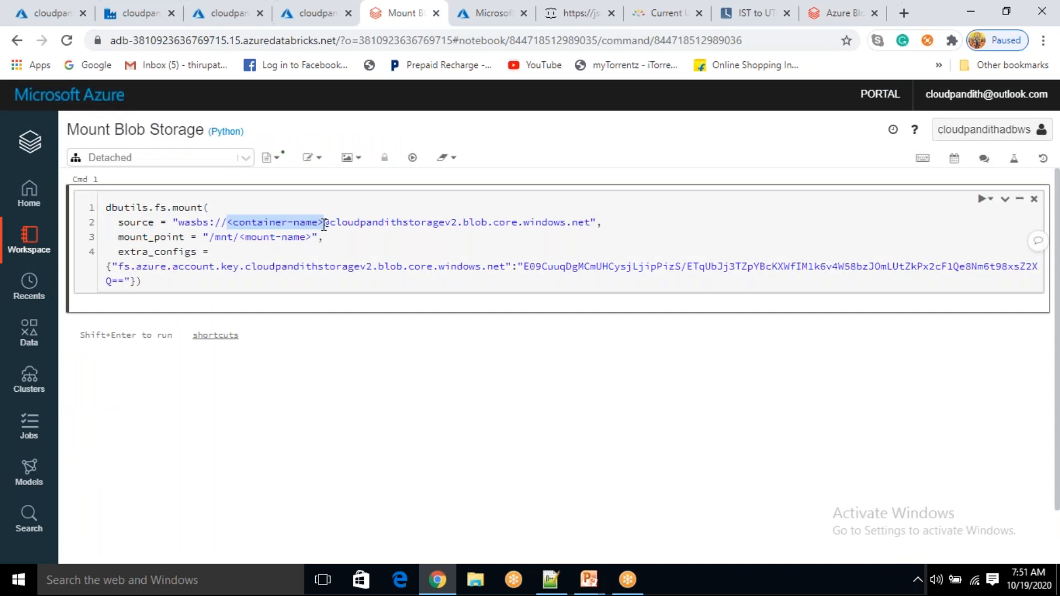
pyautogui.hotkey('ctrl', 'v')
pyautogui.moveTo(244, 237); pyautogui.dragTo(313, 237)
pyautogui.press('BackSpace')
pyautogui.press('BackSpace')
pyautogui.hotkey('ctrl', 'v')
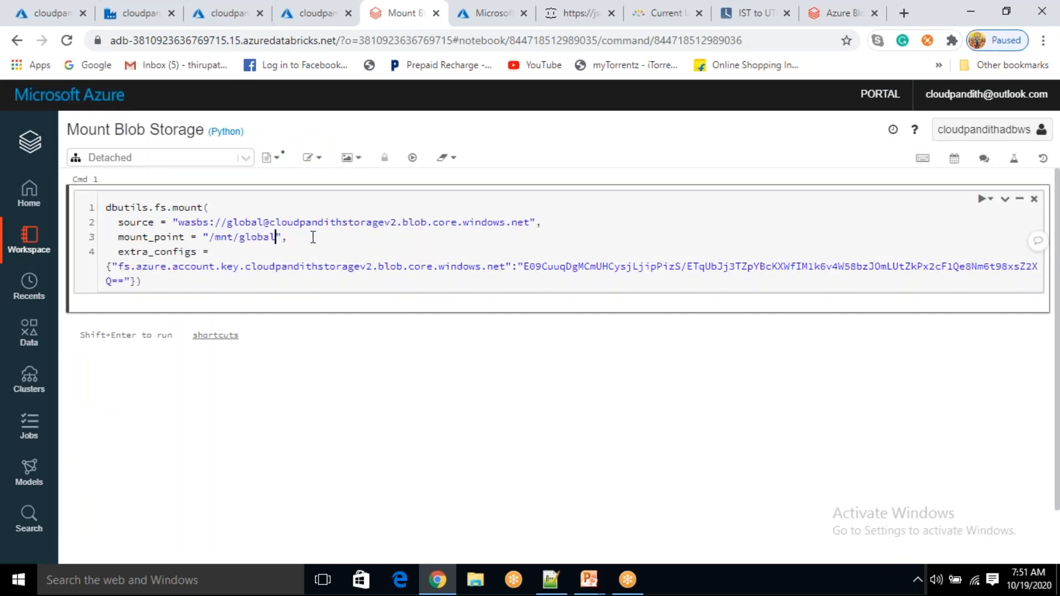
pyautogui.click(178, 283)
# Attach the notebook to cloudpandith-demo from the Detached cluster dropdown
pyautogui.click(246, 158)
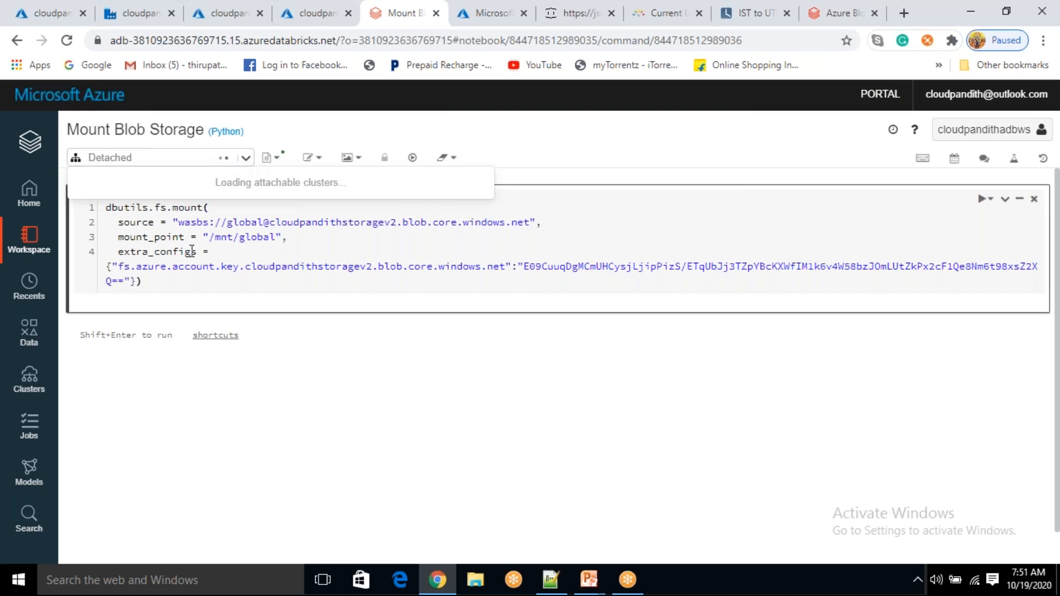
pyautogui.click(162, 287)
pyautogui.click(245, 159)
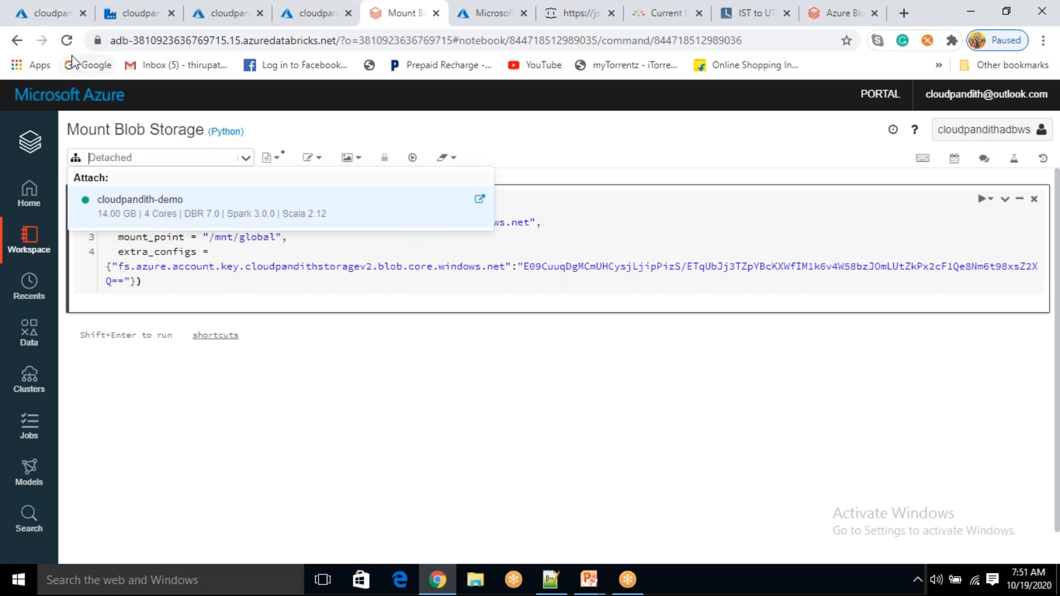
pyautogui.click(180, 216)
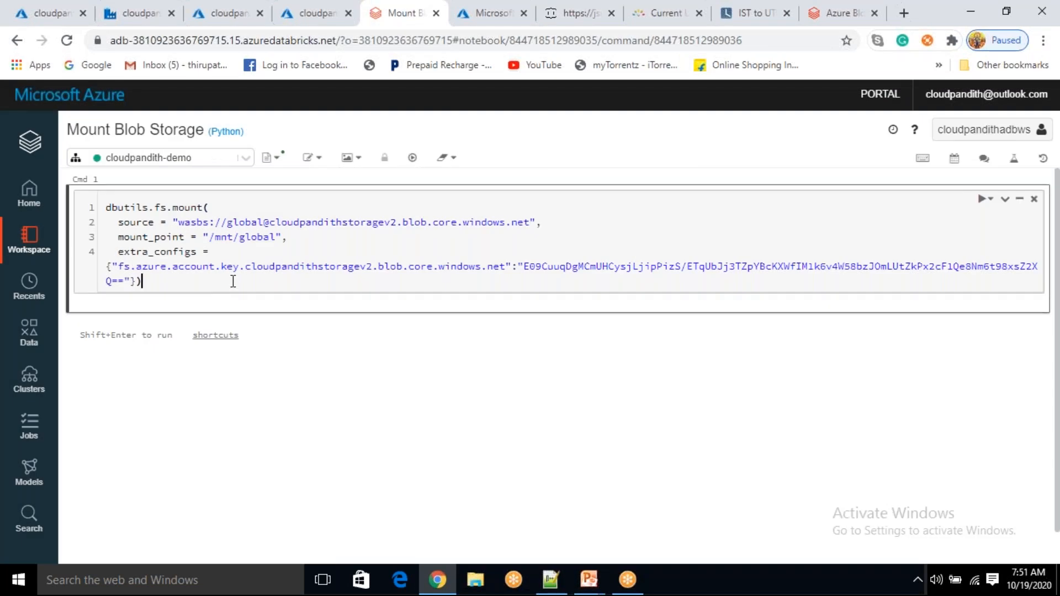
# Run the mount command cell on cloudpandith-demo, which returns True
pyautogui.click(773, 71)
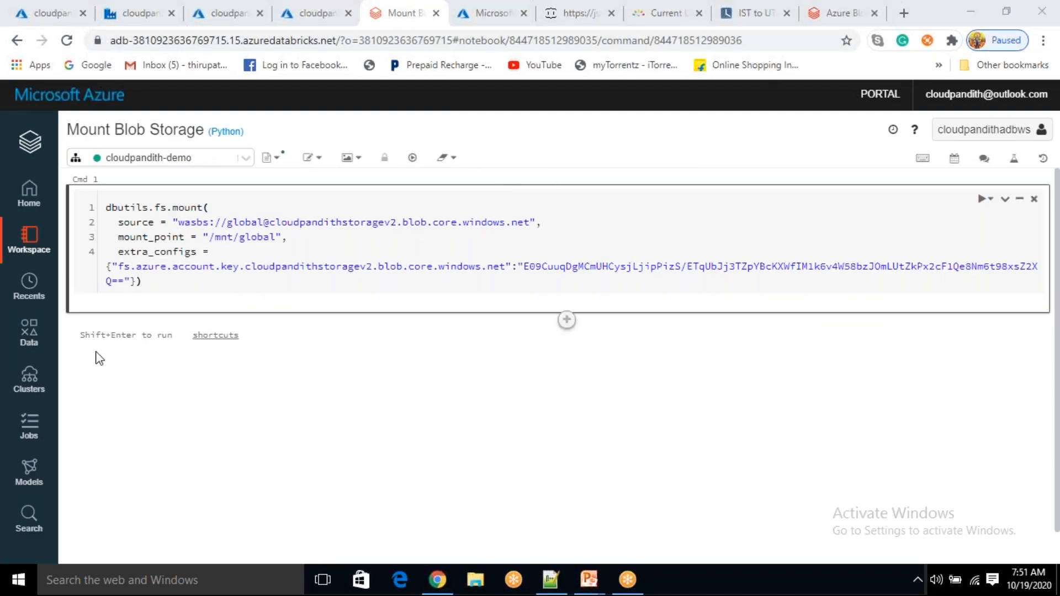
pyautogui.moveTo(80, 335); pyautogui.dragTo(126, 335)
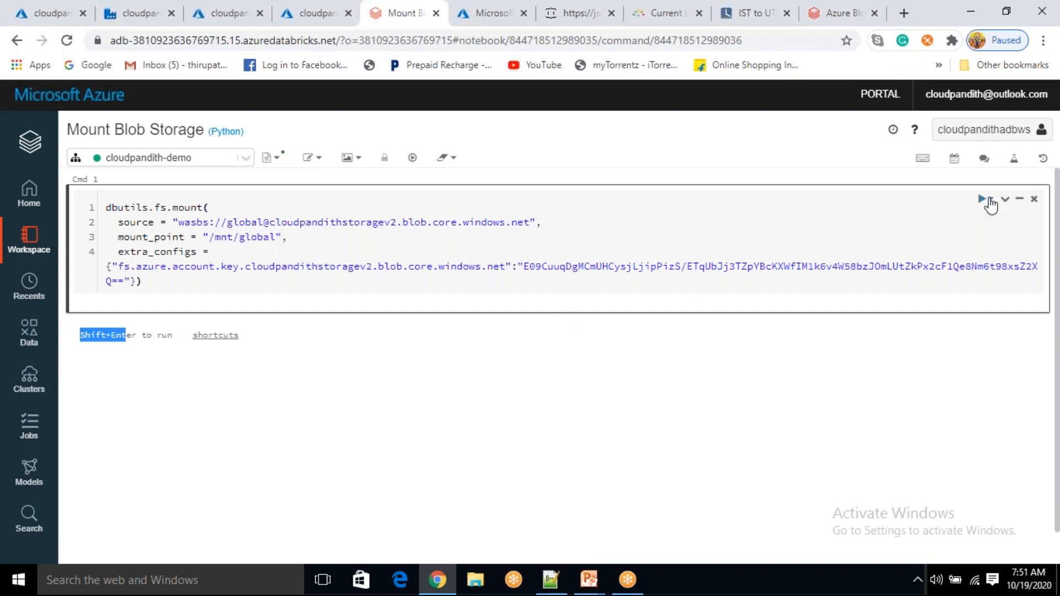
pyautogui.click(988, 200)
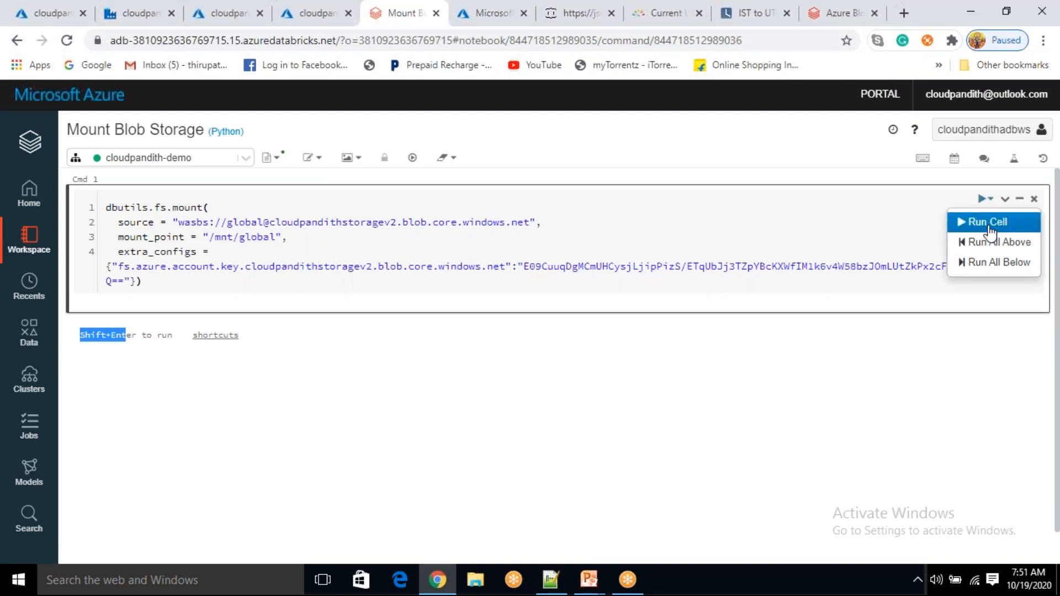
pyautogui.click(989, 226)
# Select the /mnt/global mount point path in the mount_point line to copy it
pyautogui.moveTo(216, 282); pyautogui.dragTo(98, 209)
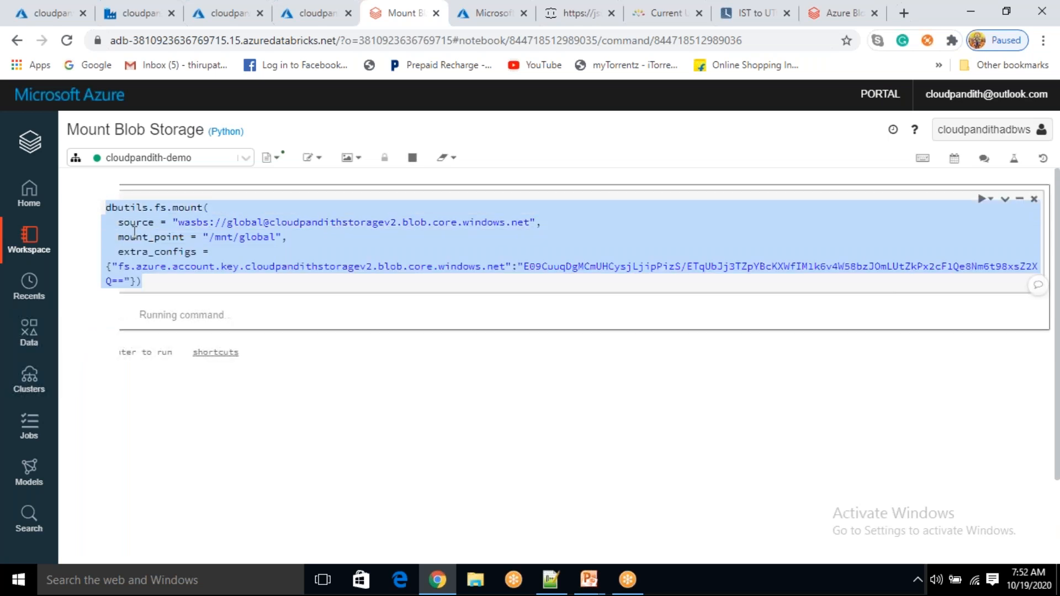
pyautogui.click(164, 282)
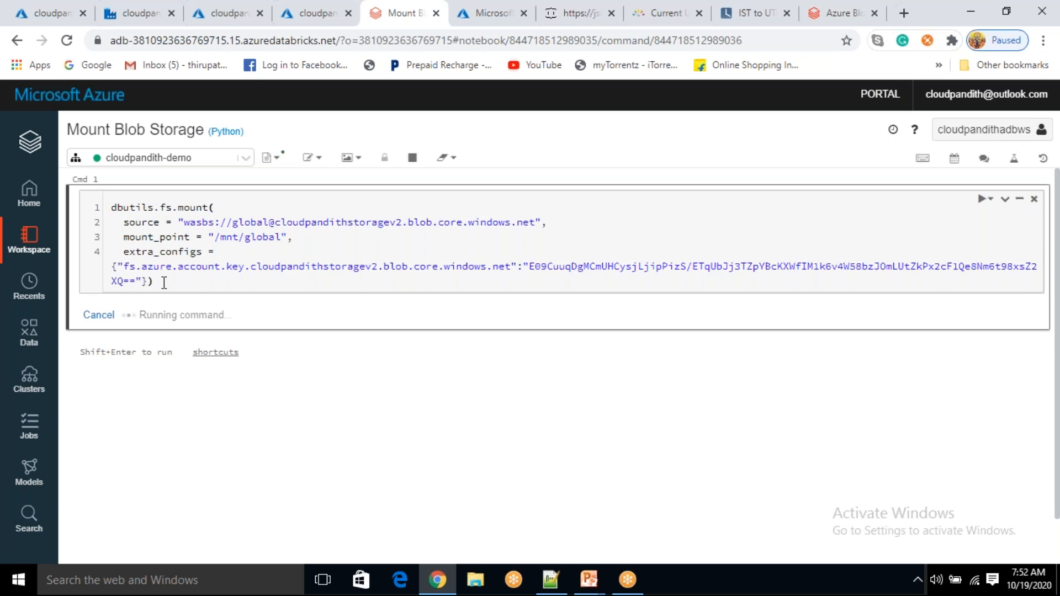
pyautogui.moveTo(155, 280); pyautogui.dragTo(95, 226)
pyautogui.click(172, 278)
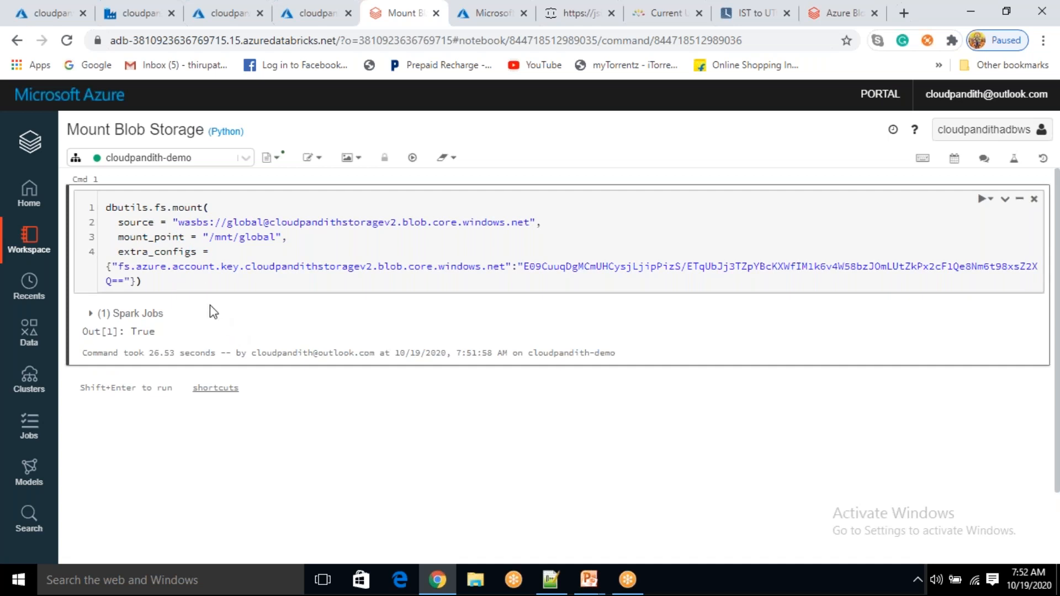
pyautogui.keyDown('shift'); pyautogui.click(117, 222); pyautogui.keyUp('shift')
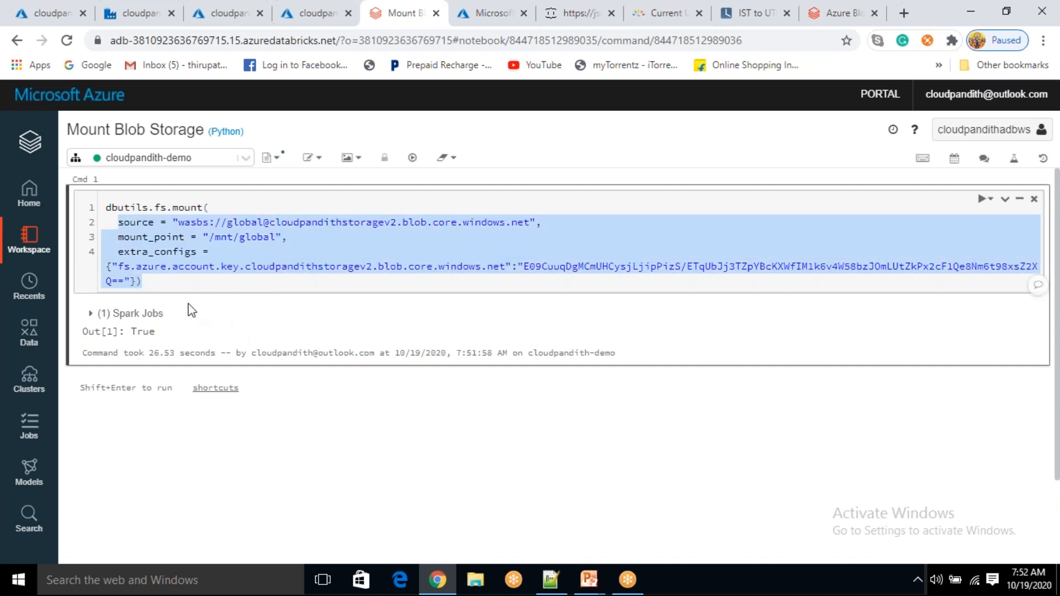
pyautogui.click(193, 275)
pyautogui.moveTo(214, 237)
pyautogui.mouseDown()
pyautogui.moveTo(274, 237)
pyautogui.moveTo(213, 237)
pyautogui.mouseUp()
pyautogui.hotkey('ctrl', 'c')
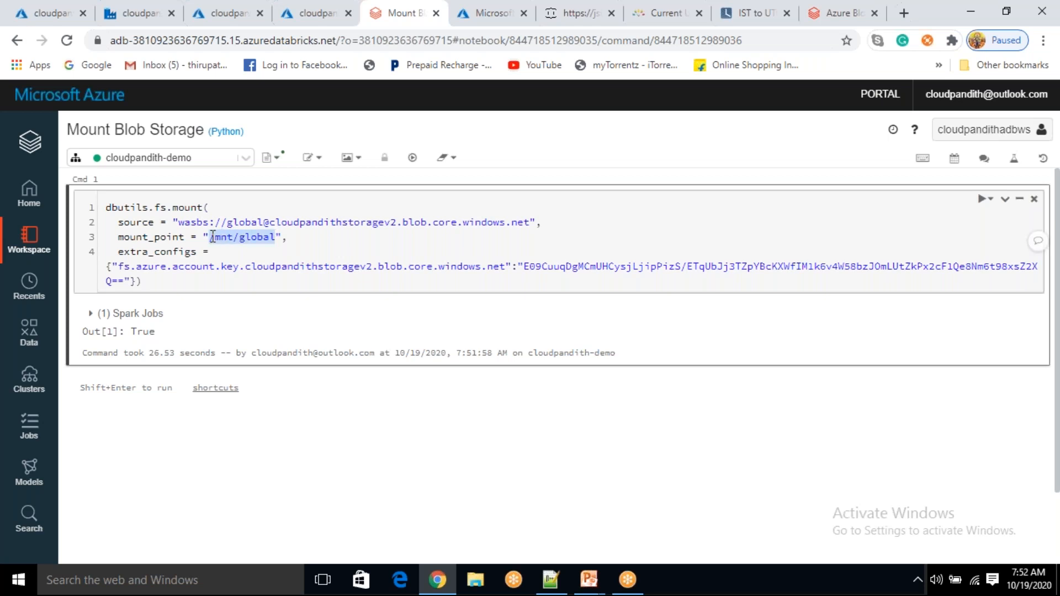
# Create a Python notebook Blob_Data_Read_Write in project-2 using the cloudpandith-demo cluster
pyautogui.click(29, 239)
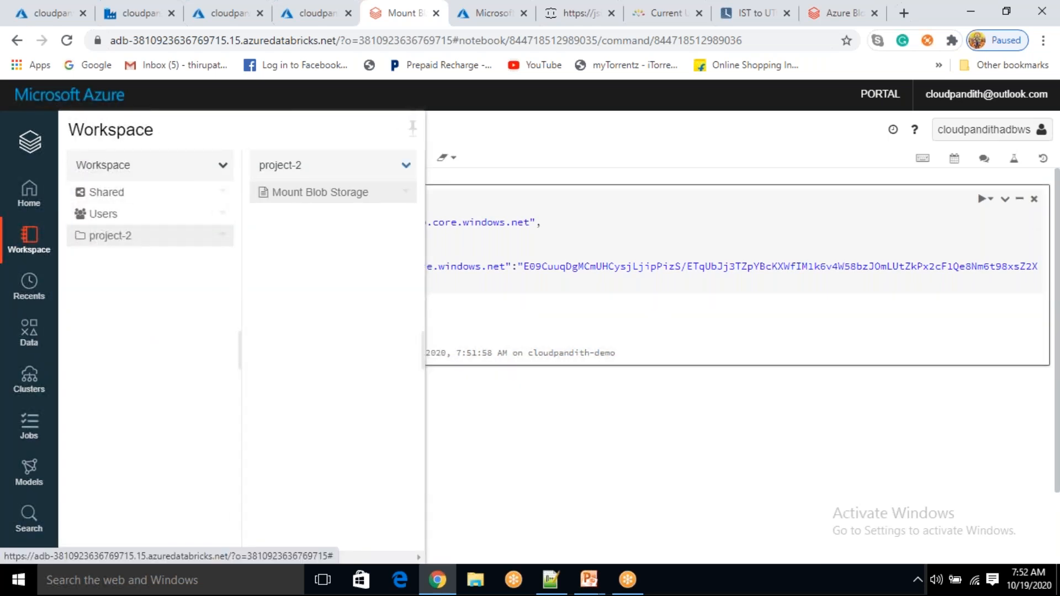
pyautogui.click(406, 165)
pyautogui.moveTo(424, 187)
pyautogui.click(527, 189)
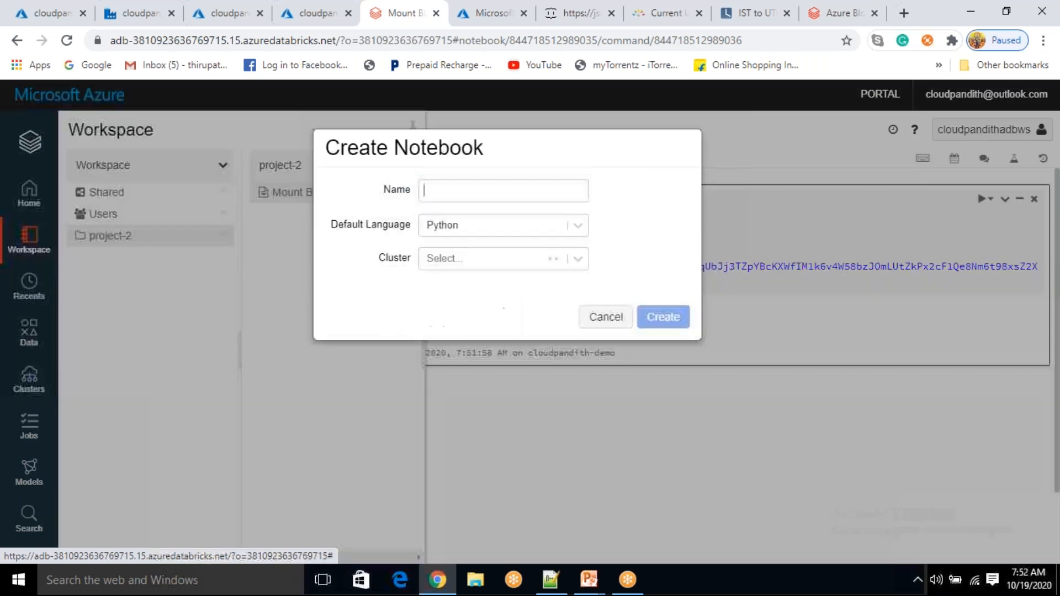
pyautogui.write('Blo_Read_')
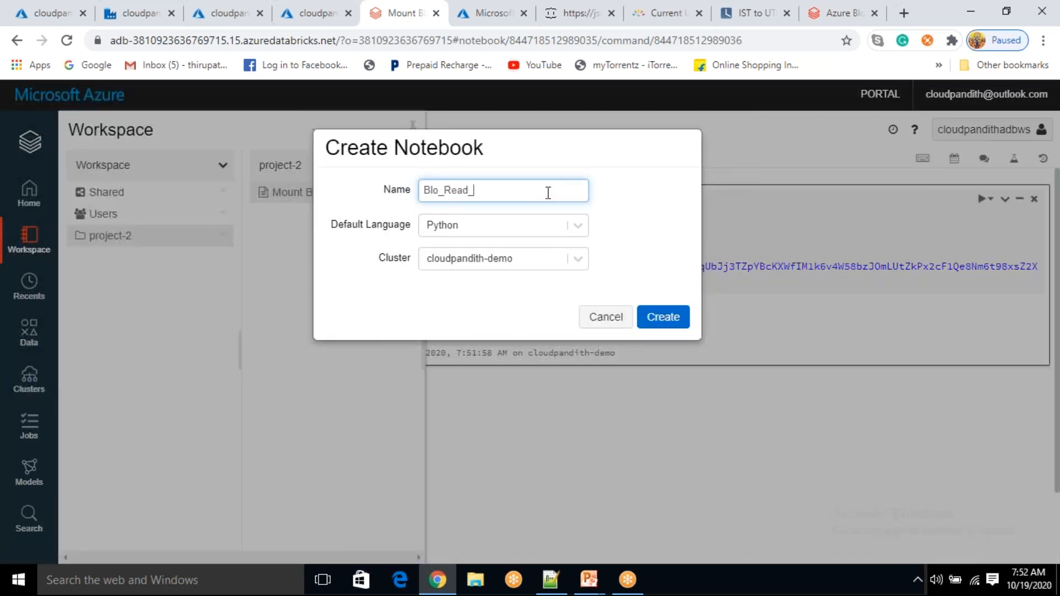
pyautogui.write('Write')
pyautogui.press('Home')
pyautogui.write('b_Data')
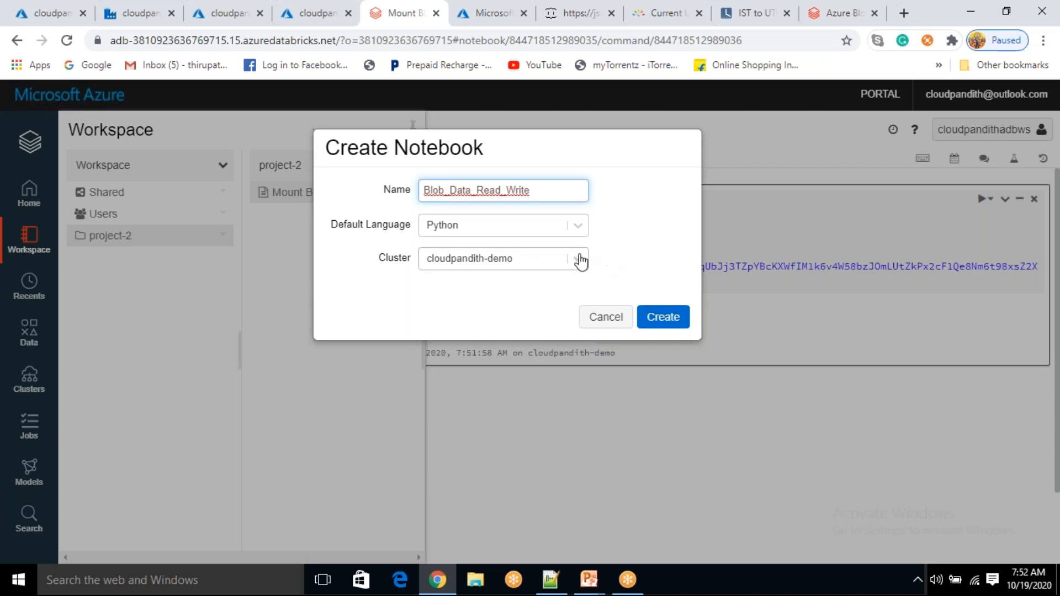
pyautogui.click(662, 325)
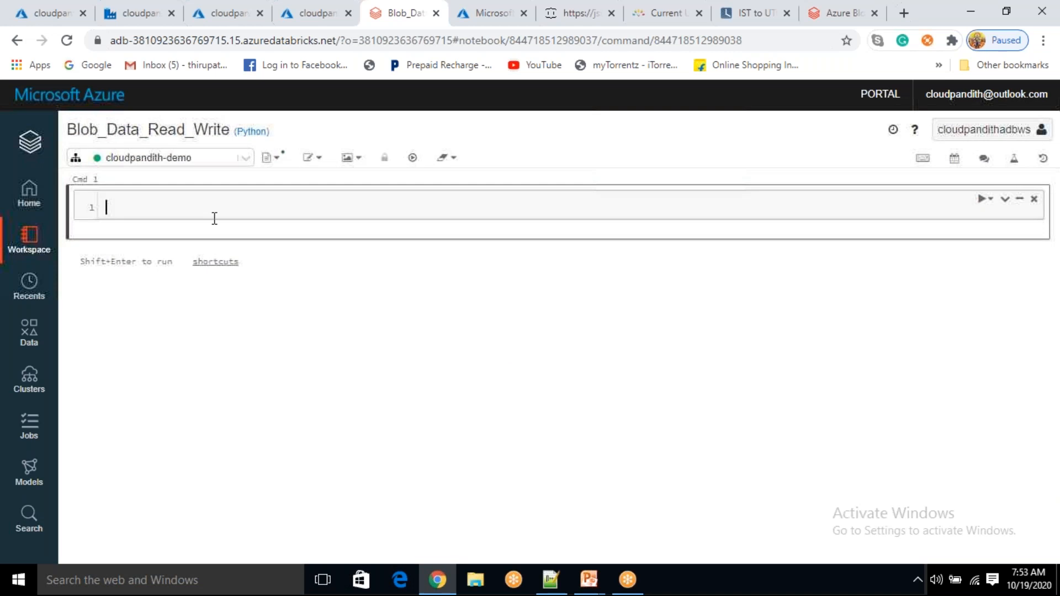
# Paste /mnt/global into the first cell and check the notes for the input and csv folder names
pyautogui.hotkey('ctrl', 'v')
pyautogui.click(550, 580)
pyautogui.doubleClick(150, 179)
pyautogui.press('Right')
pyautogui.doubleClick(195, 179)
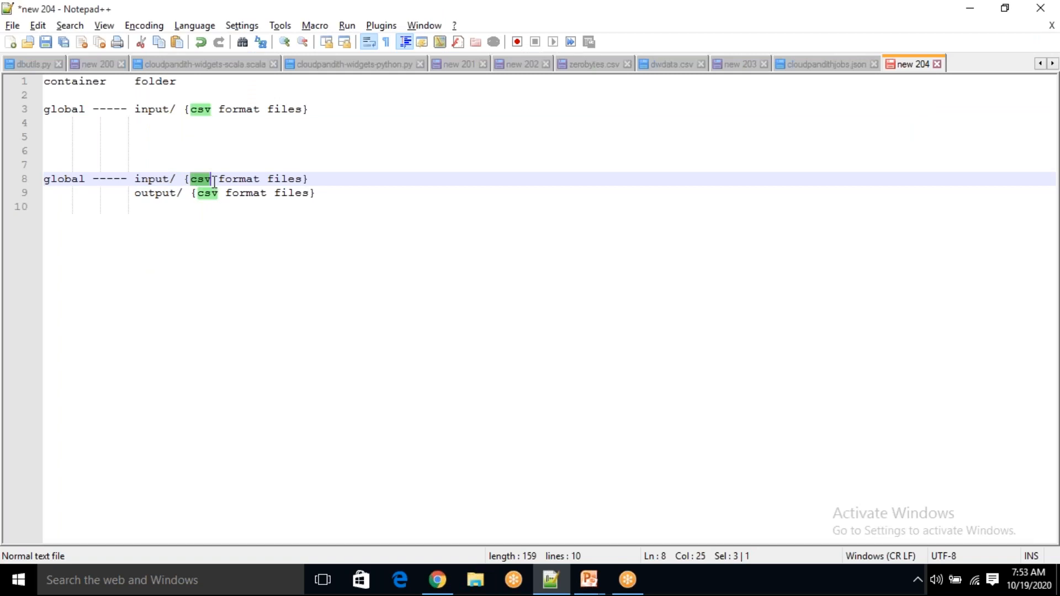
pyautogui.hotkey('alt', 'Tab')
# Make the first cell read sourcepath="/mnt/global/input/"
pyautogui.click(182, 200)
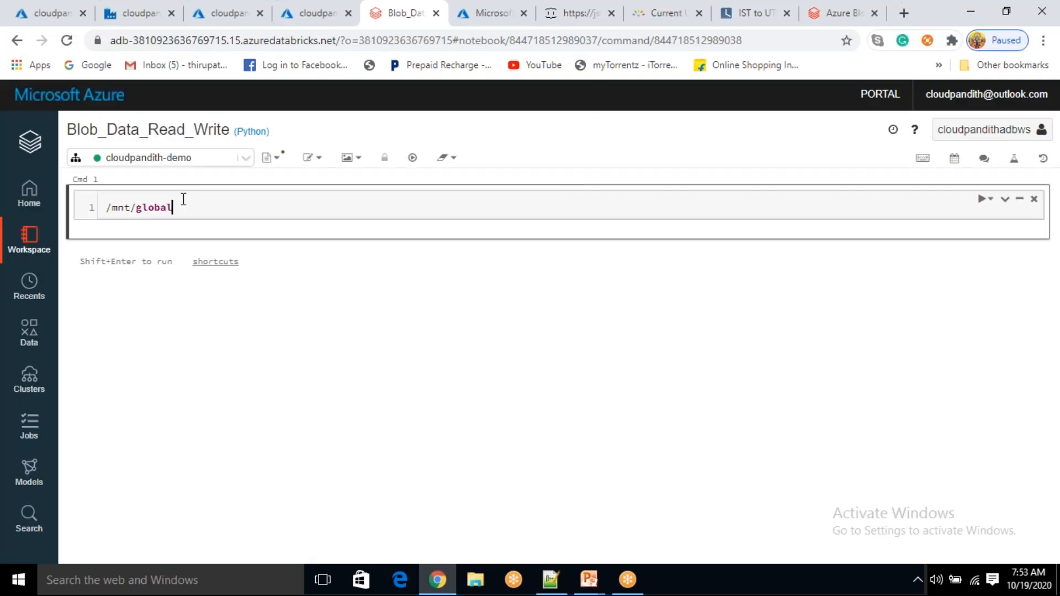
pyautogui.write('/input/')
pyautogui.press('Home')
pyautogui.write('sourcepath="')
pyautogui.press('End')
pyautogui.write('"')
pyautogui.press('BackSpace')
pyautogui.click(185, 207)
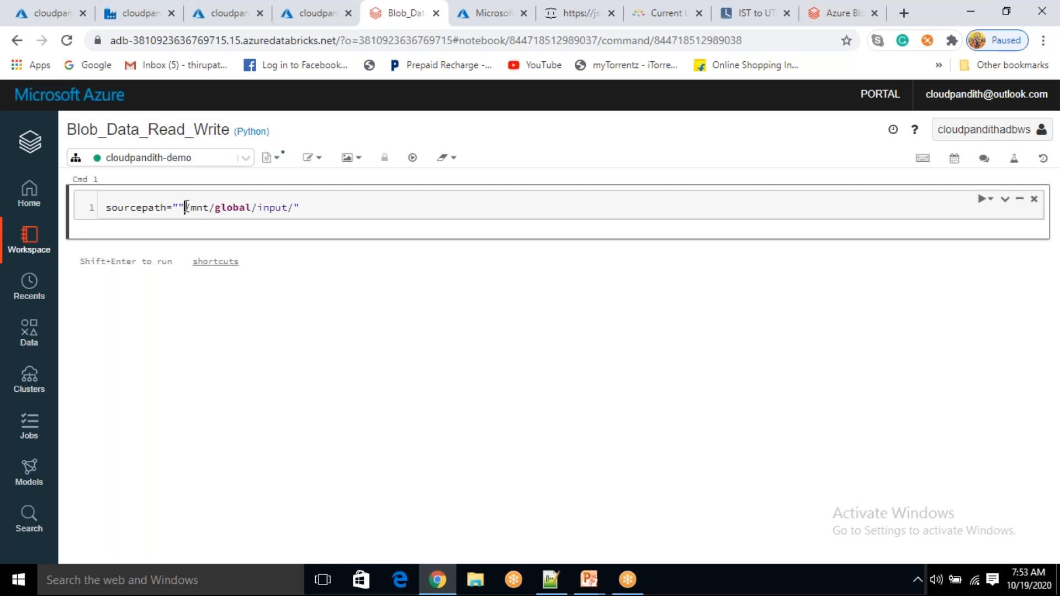
pyautogui.press('BackSpace')
pyautogui.write('/')
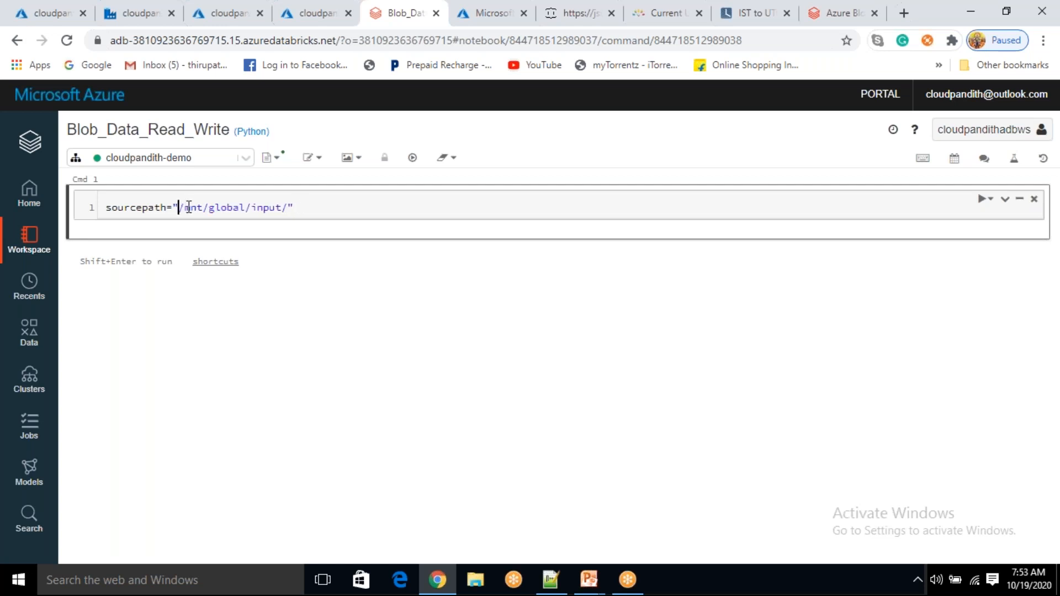
# Add a second cell setting destinationpath="/mnt/global/output/"
pyautogui.click(313, 205)
pyautogui.hotkey('ctrl', 'a')
pyautogui.hotkey('ctrl', 'c')
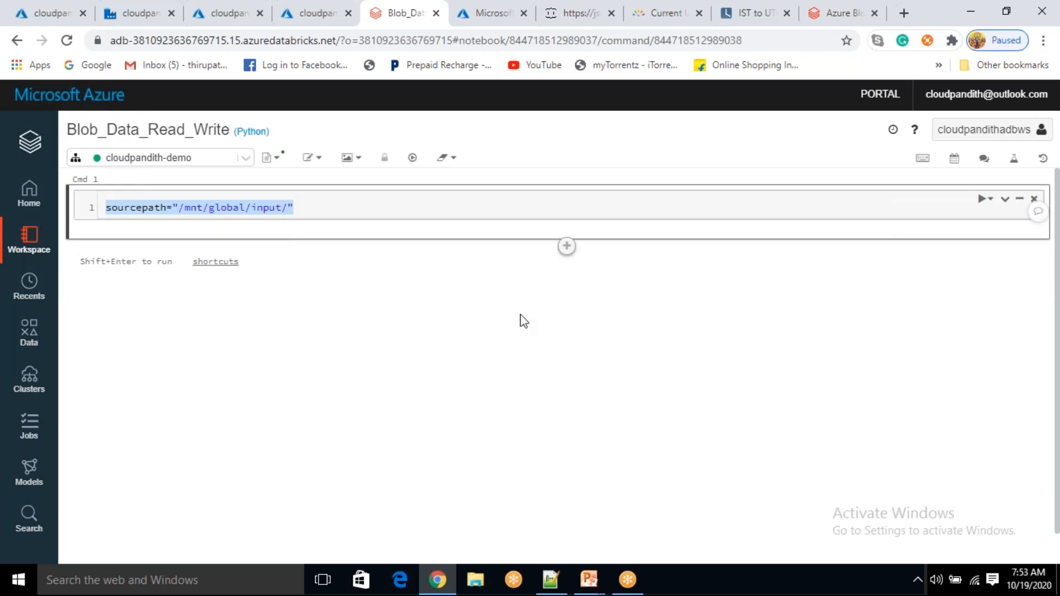
pyautogui.click(566, 249)
pyautogui.hotkey('ctrl', 'v')
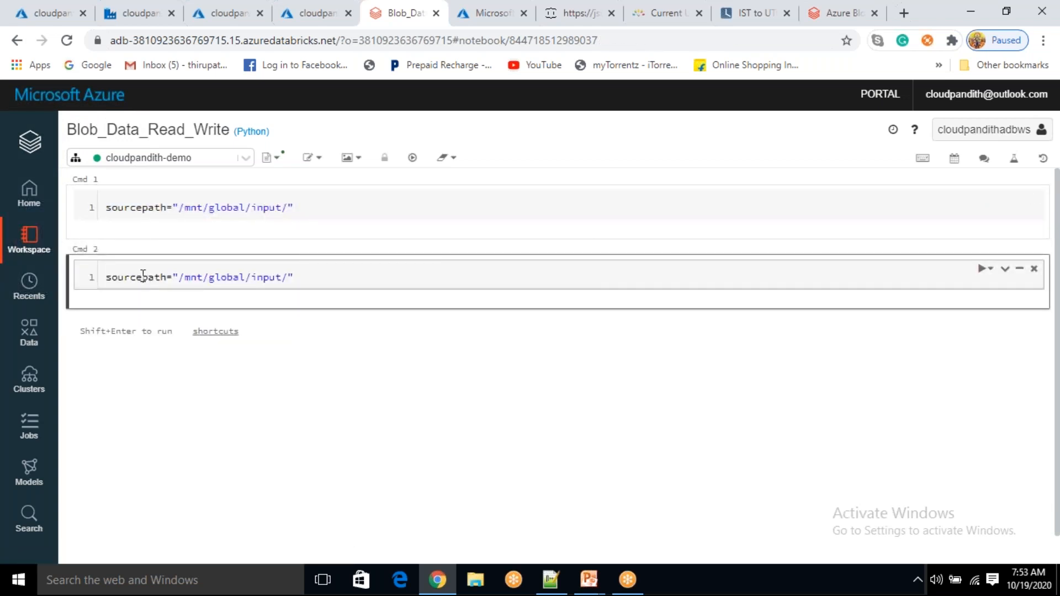
pyautogui.click(142, 276)
pyautogui.press('BackSpace')
pyautogui.press('BackSpace')
pyautogui.press('BackSpace')
pyautogui.press('BackSpace')
pyautogui.press('BackSpace')
pyautogui.press('BackSpace')
pyautogui.write('destination')
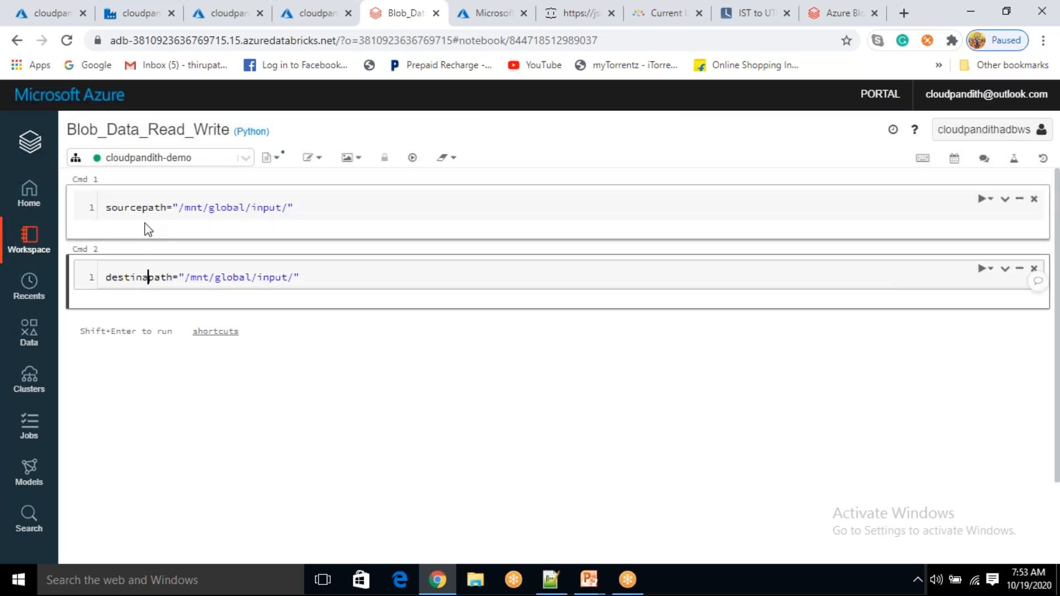
pyautogui.doubleClick(294, 276)
pyautogui.press('BackSpace')
pyautogui.write('out')
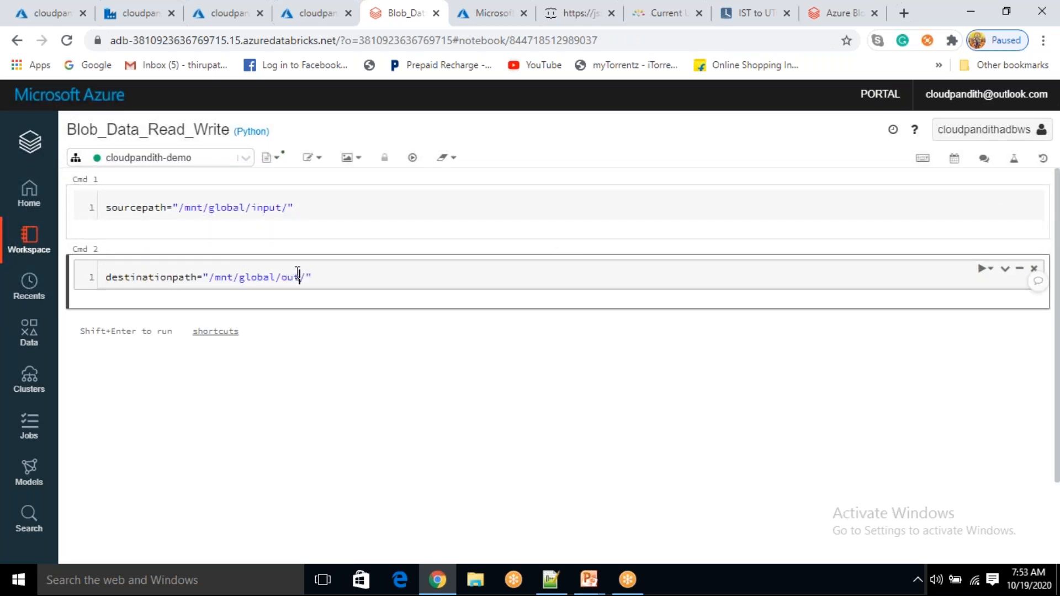
pyautogui.write('put')
pyautogui.click(296, 209)
pyautogui.press('Return')
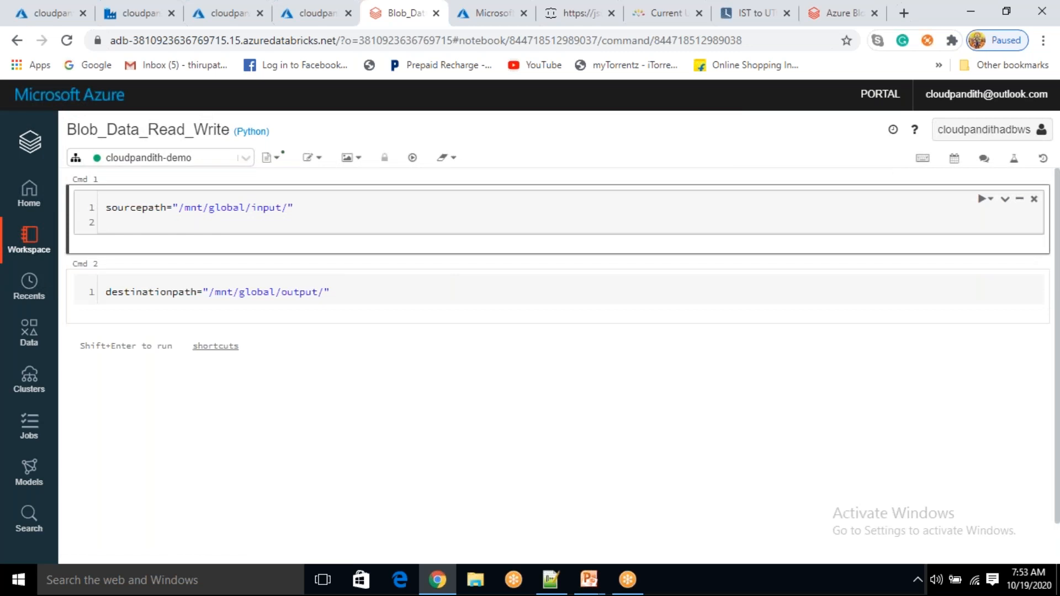
# Add df=spark.read.csv(sourcepath,header=True) and df.show() to the first cell
pyautogui.write('spark.read.csv()')
pyautogui.press('Left')
pyautogui.click(137, 207)
pyautogui.doubleClick(137, 207)
pyautogui.hotkey('ctrl', 'c')
pyautogui.click(194, 222)
pyautogui.hotkey('ctrl', 'v')
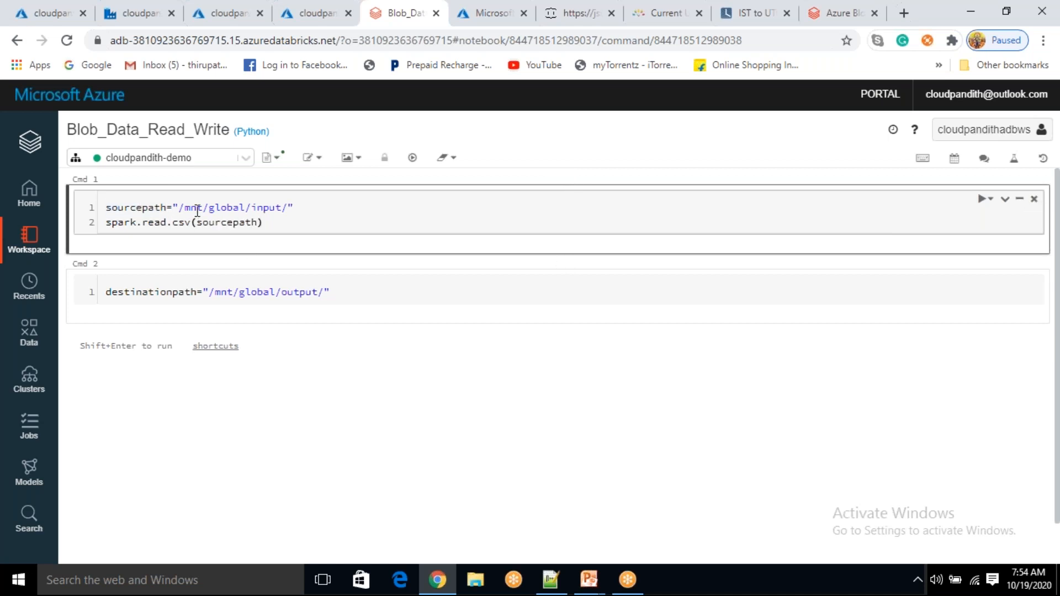
pyautogui.write(',header=True')
pyautogui.press('Home')
pyautogui.write('df=')
pyautogui.press('End')
pyautogui.press('Return')
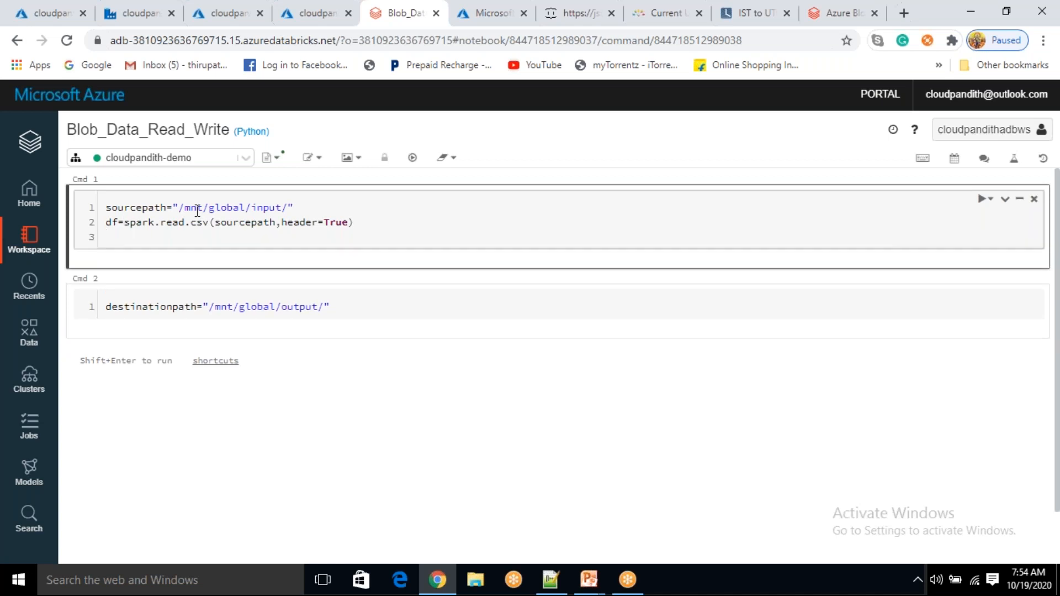
pyautogui.write('df.show()')
# Run the first cell and review the userId, id, title and body output table
pyautogui.hotkey('shift', 'Return')
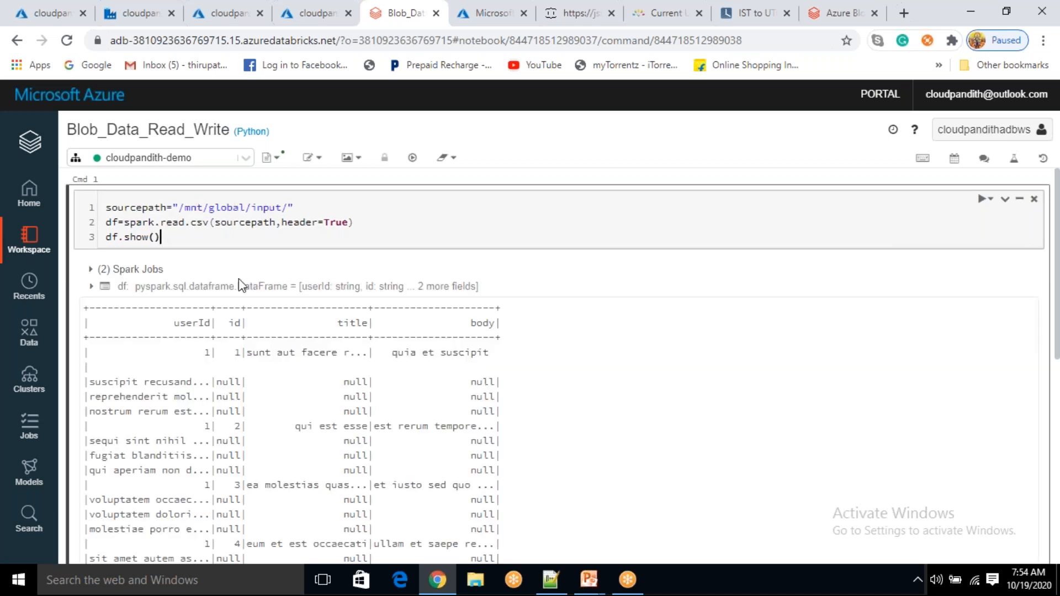
pyautogui.scroll(-1, 238, 297)
pyautogui.scroll(-1, 238, 297)
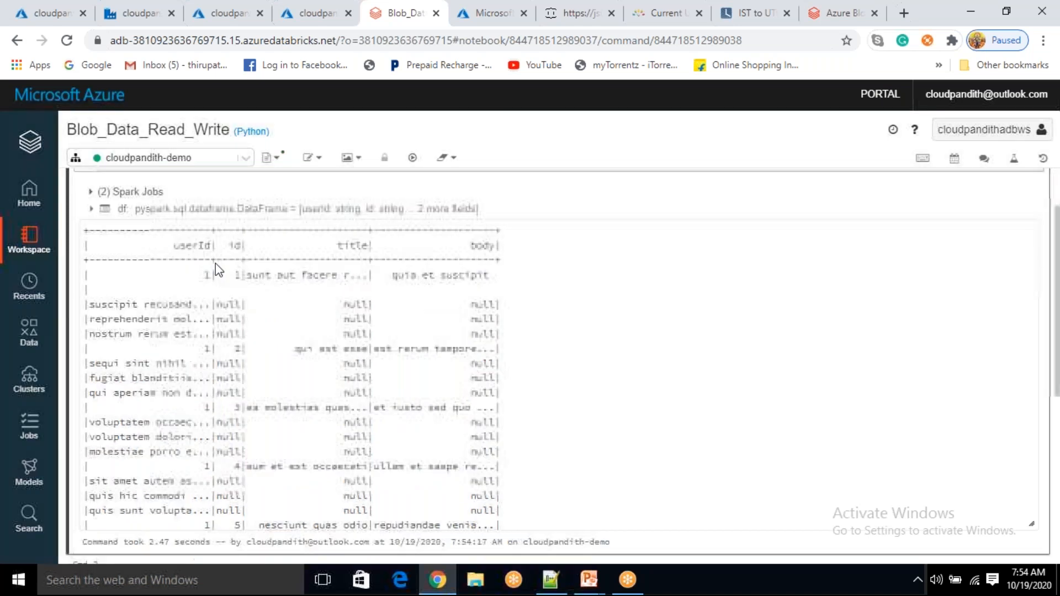
pyautogui.moveTo(174, 245); pyautogui.dragTo(373, 259)
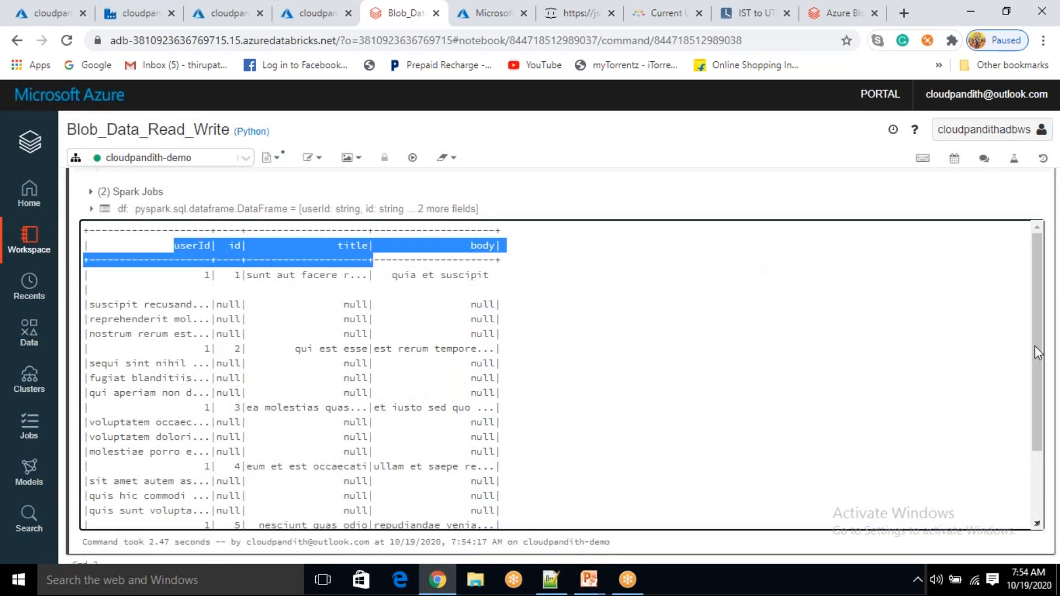
pyautogui.scroll(2, 544, 291)
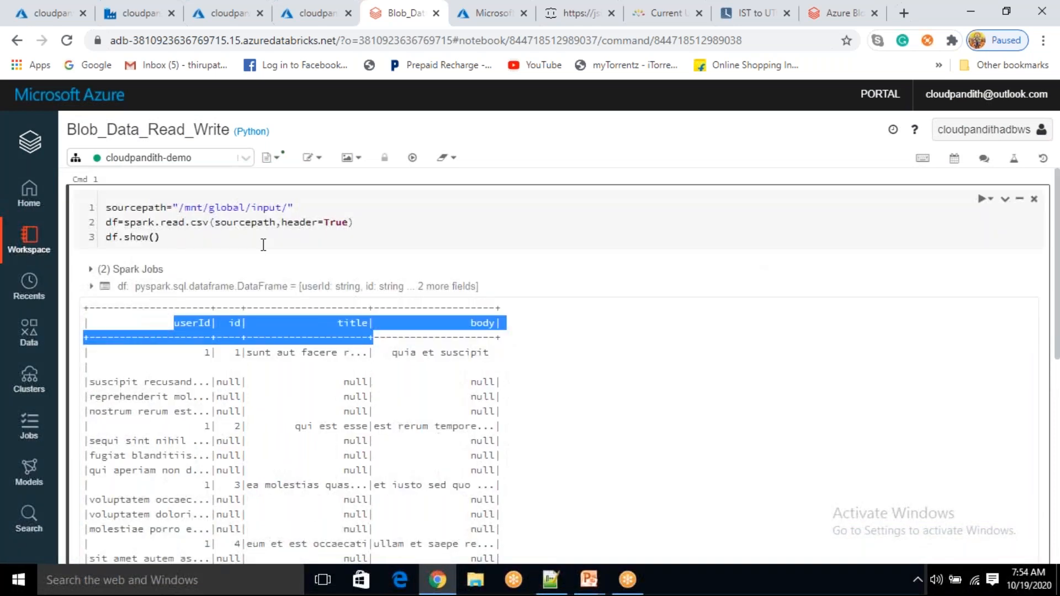
pyautogui.click(683, 212)
pyautogui.scroll(-4, 682, 212)
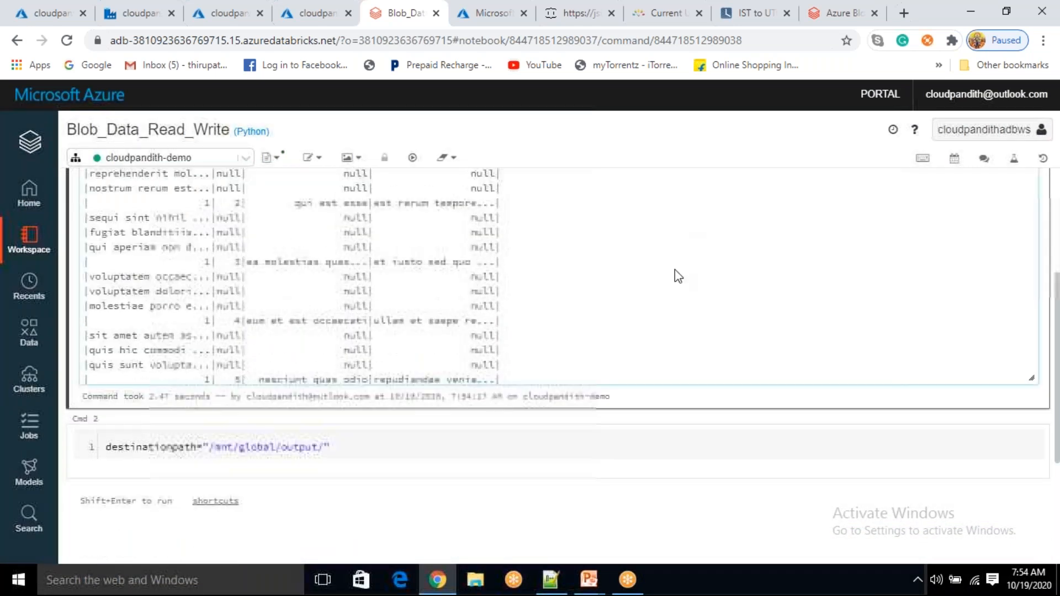
# Add a cell with df1=df.withColumn("location",lit("Bangalore")) followed by df1.show()
pyautogui.scroll(-2, 674, 270)
pyautogui.click(571, 333)
pyautogui.write('df.wit')
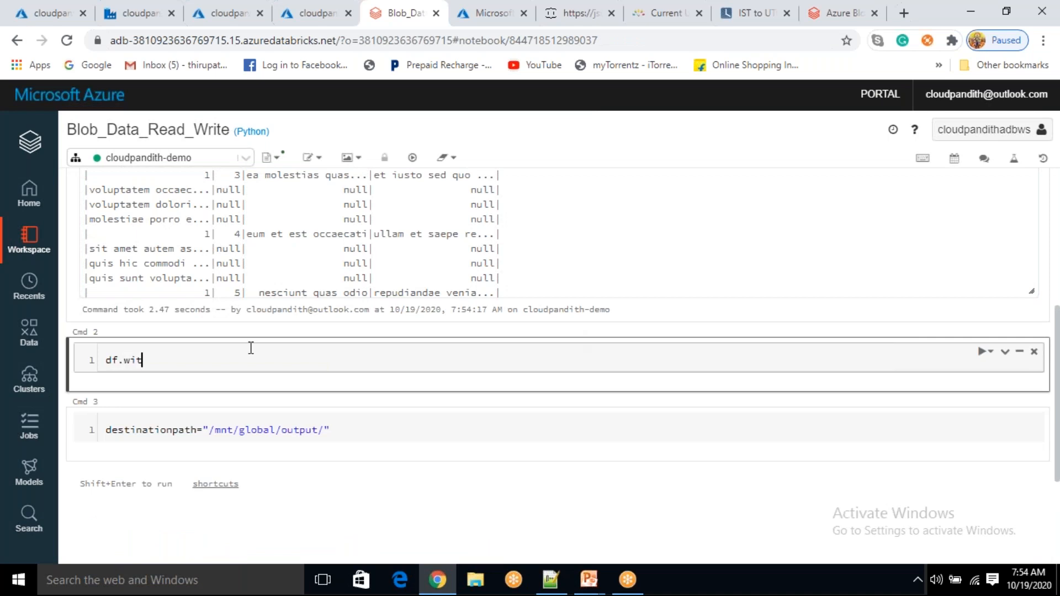
pyautogui.write('hColumn')
pyautogui.write('("')
pyautogui.write('location"')
pyautogui.write(',"')
pyautogui.write('Bang')
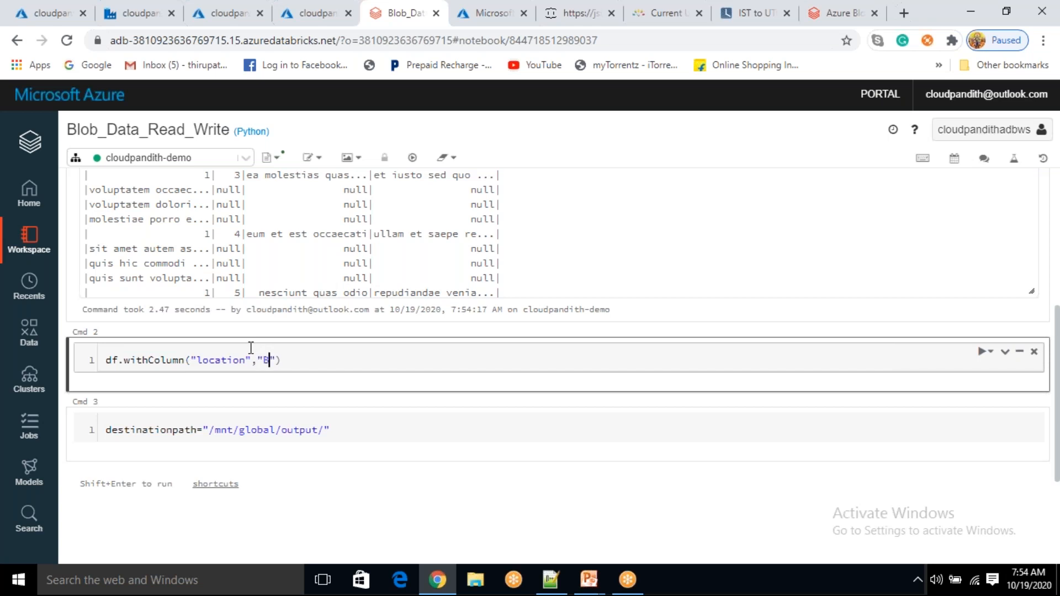
pyautogui.write('alore')
pyautogui.press('Left')
pyautogui.press('Left')
pyautogui.press('Left')
pyautogui.press('Left')
pyautogui.press('Left')
pyautogui.press('Left')
pyautogui.press('Left')
pyautogui.press('Left')
pyautogui.press('Left')
pyautogui.press('Left')
pyautogui.write('lit(')
pyautogui.press('Delete')
pyautogui.write(')')
pyautogui.press('Home')
pyautogui.write('df1=')
pyautogui.press('End')
pyautogui.press('Return')
pyautogui.write('df1.show()')
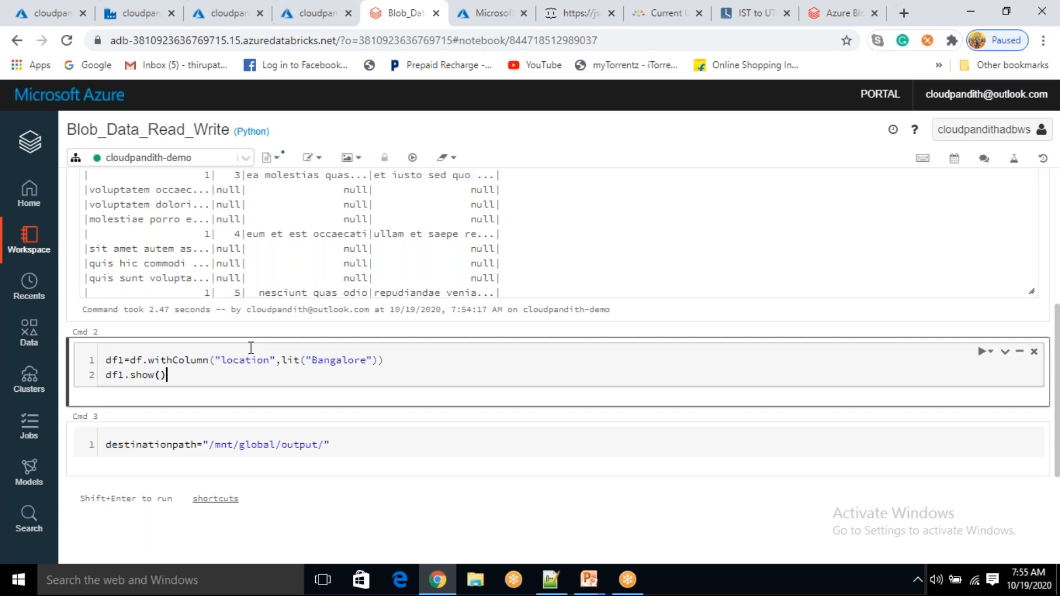
# Add 'from pyspark.sql.functions import lit' at the top and run the cell
pyautogui.doubleClick(290, 360)
pyautogui.press('Home')
pyautogui.press('Return')
pyautogui.press('Up')
pyautogui.write('from pyspa')
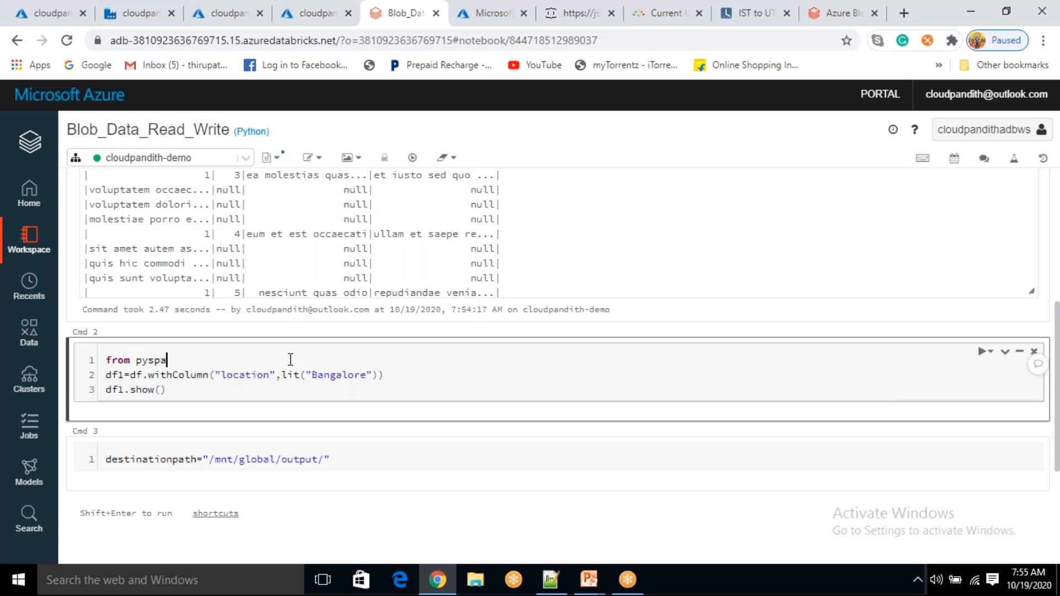
pyautogui.write('rk.sql.functions import lit')
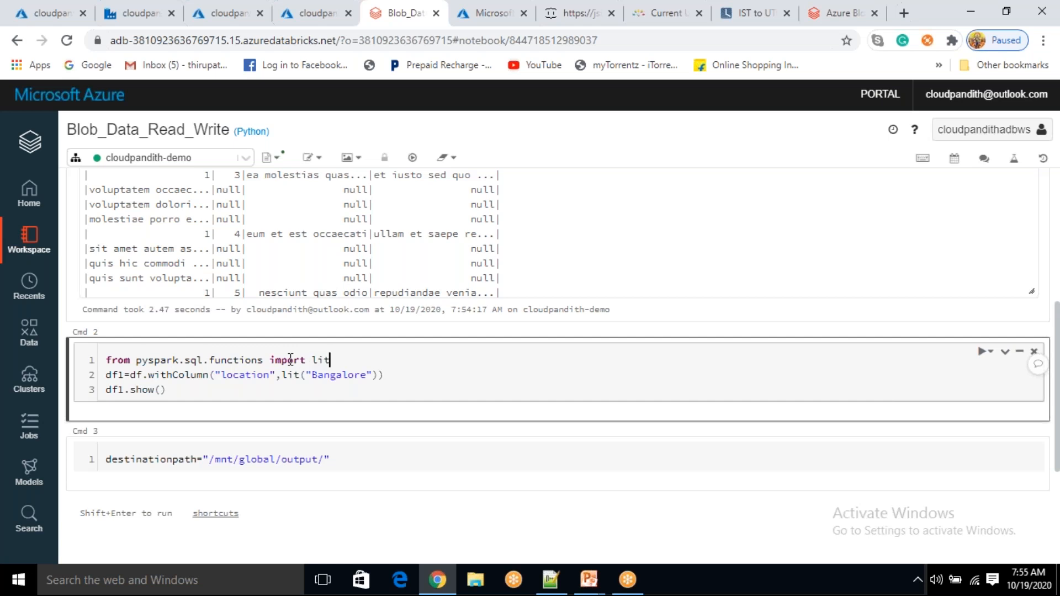
pyautogui.click(291, 396)
pyautogui.hotkey('shift', 'Return')
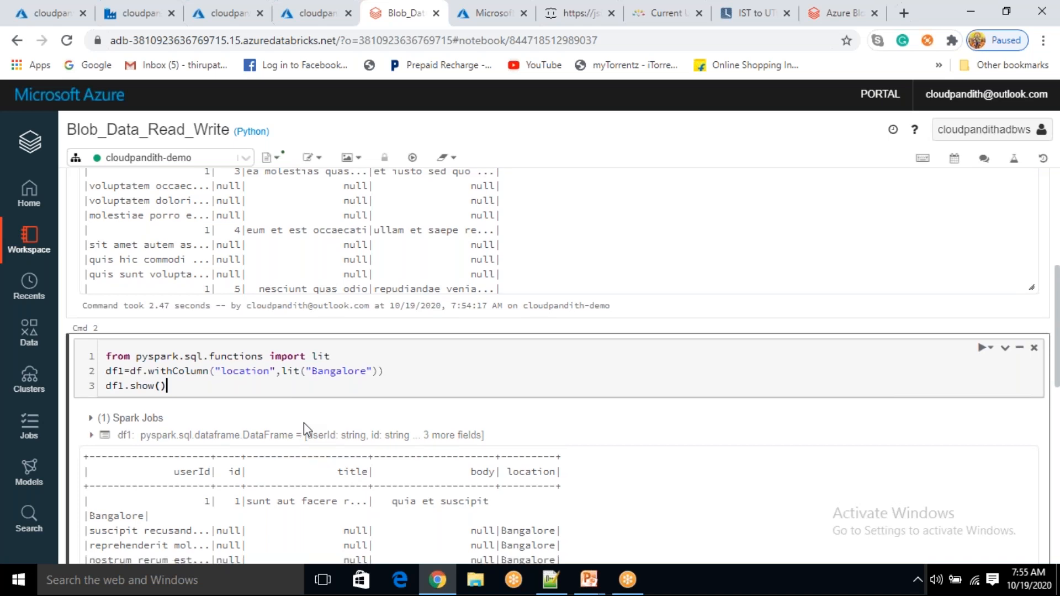
# Replace df1.show() with display(df1) in Cmd 2 and re-run the cell, confirming the cancel
pyautogui.scroll(-1, 303, 423)
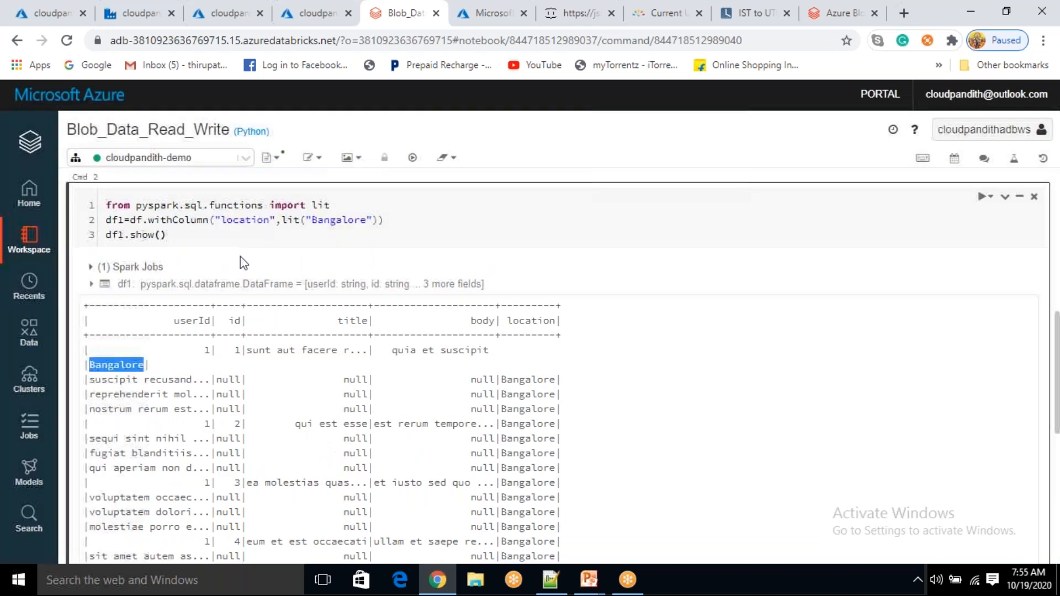
pyautogui.click(185, 235)
pyautogui.press('BackSpace')
pyautogui.press('BackSpace')
pyautogui.press('BackSpace')
pyautogui.press('BackSpace')
pyautogui.press('BackSpace')
pyautogui.press('BackSpace')
pyautogui.press('BackSpace')
pyautogui.press('BackSpace')
pyautogui.press('BackSpace')
pyautogui.press('BackSpace')
pyautogui.write('displa')
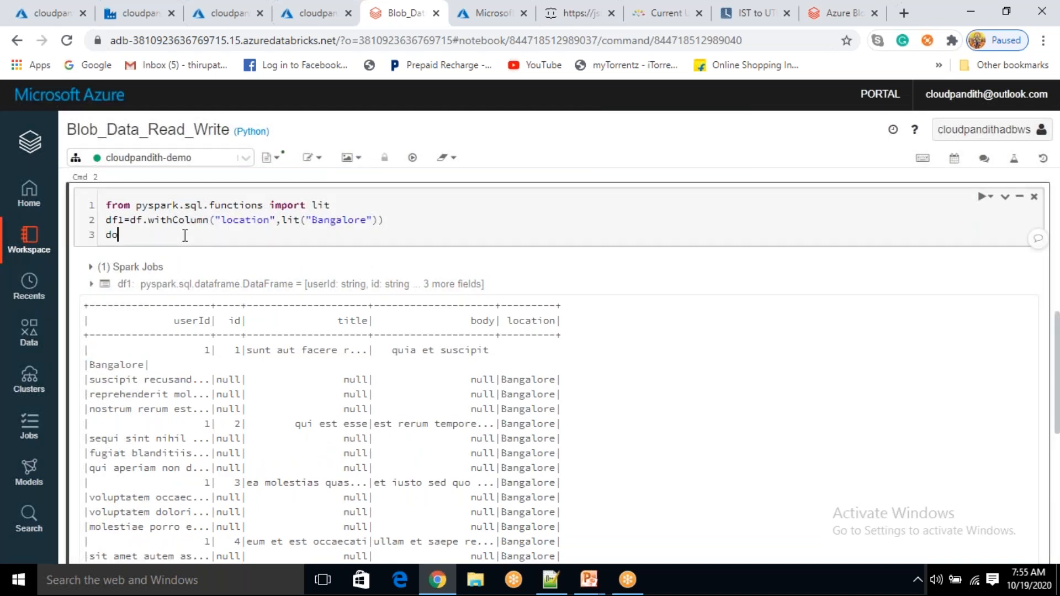
pyautogui.write('y(df1`')
pyautogui.press('BackSpace')
pyautogui.hotkey('shift', 'Return')
pyautogui.hotkey('shift', 'Return')
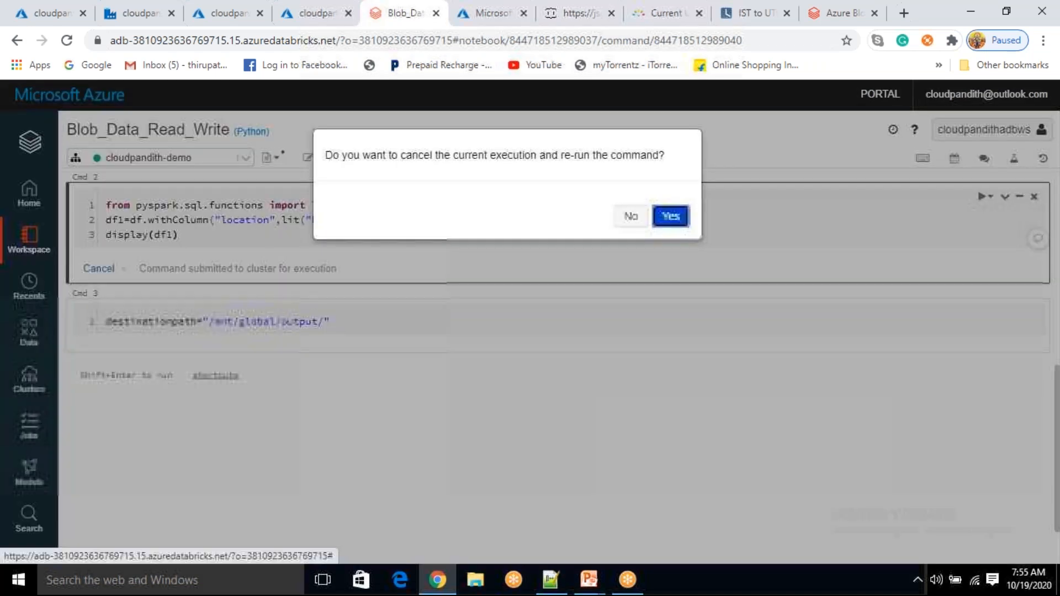
pyautogui.click(670, 216)
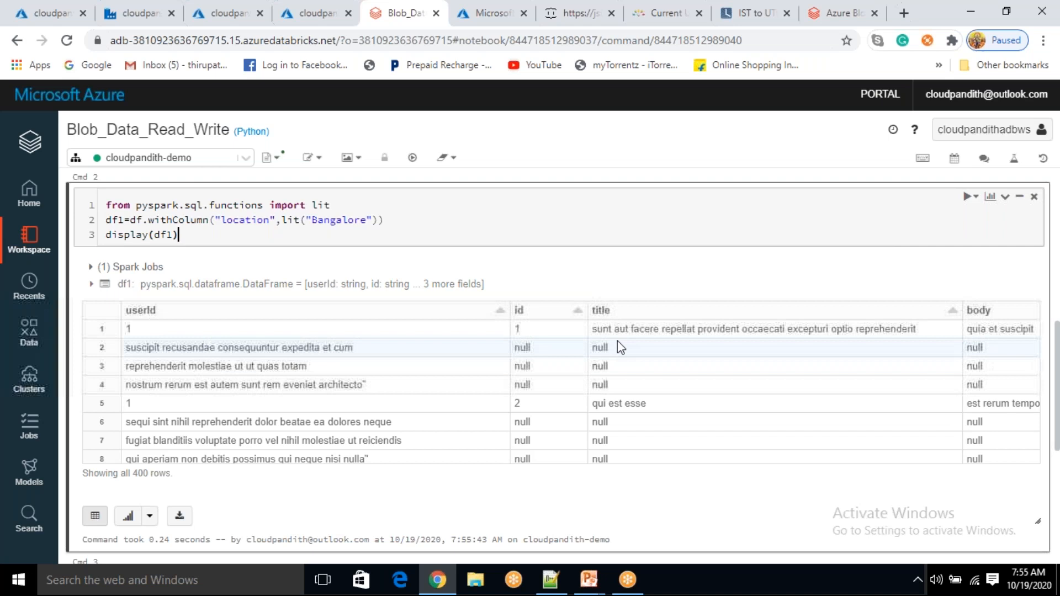
# Check the rendered 400-row table's location column for the Bangalore values
pyautogui.hscroll(5, 538, 433)
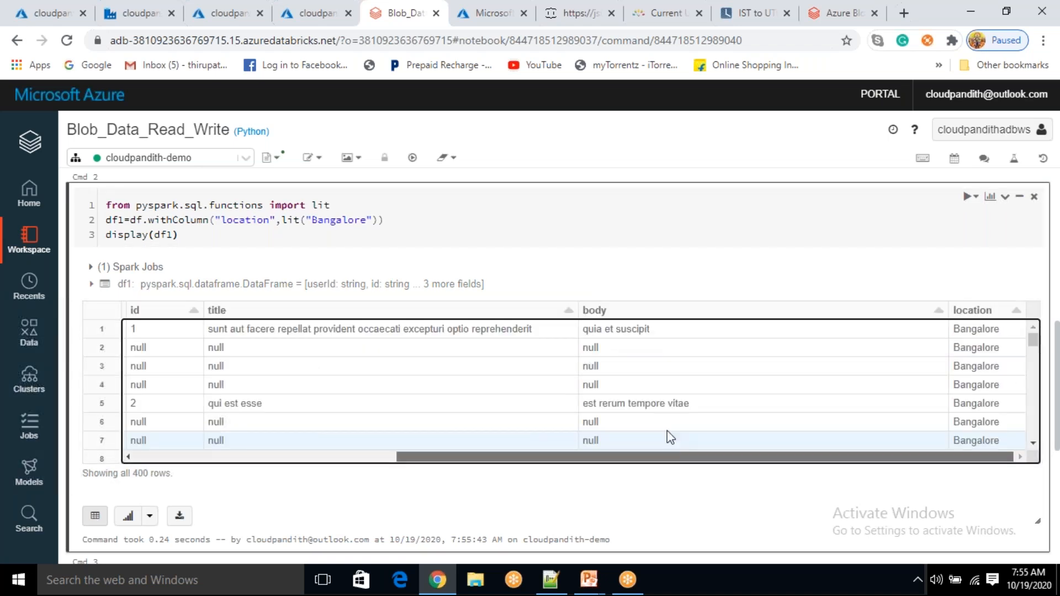
pyautogui.moveTo(989, 329); pyautogui.dragTo(999, 425)
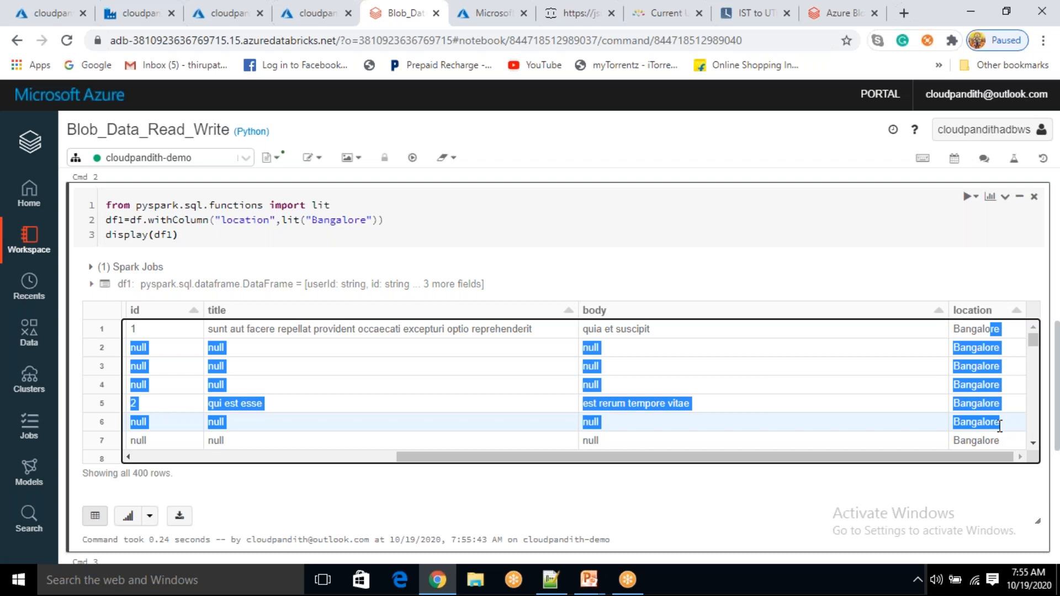
pyautogui.scroll(-3, 225, 234)
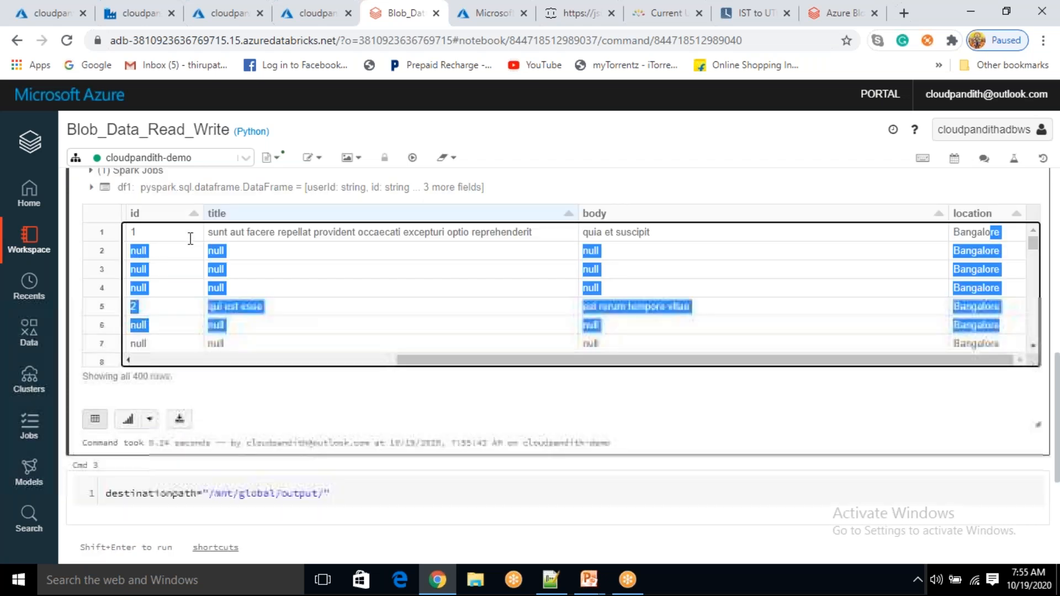
pyautogui.scroll(7, 225, 234)
pyautogui.doubleClick(114, 419)
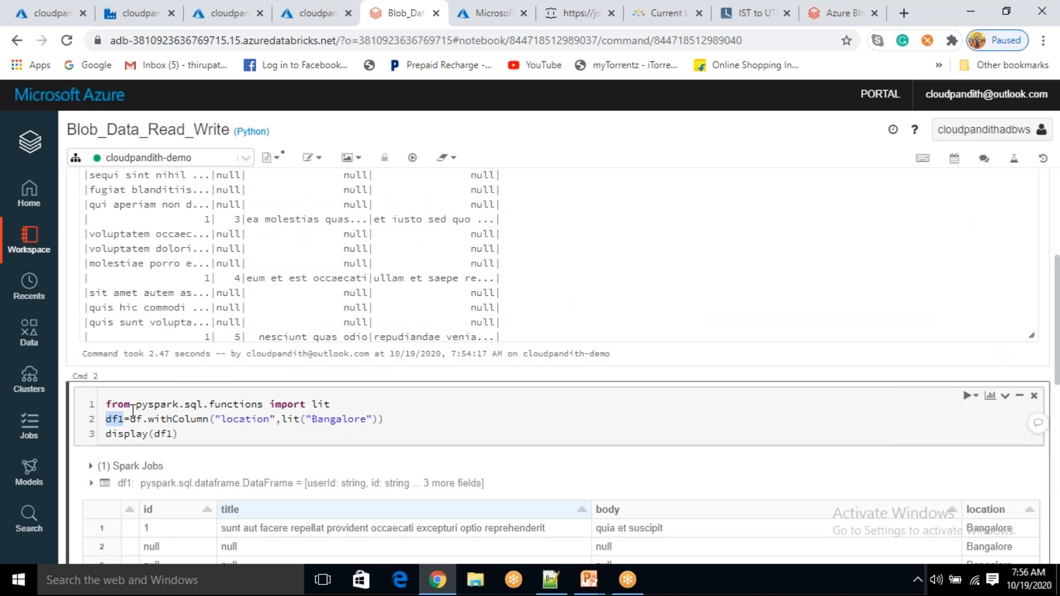
pyautogui.scroll(-1, 133, 410)
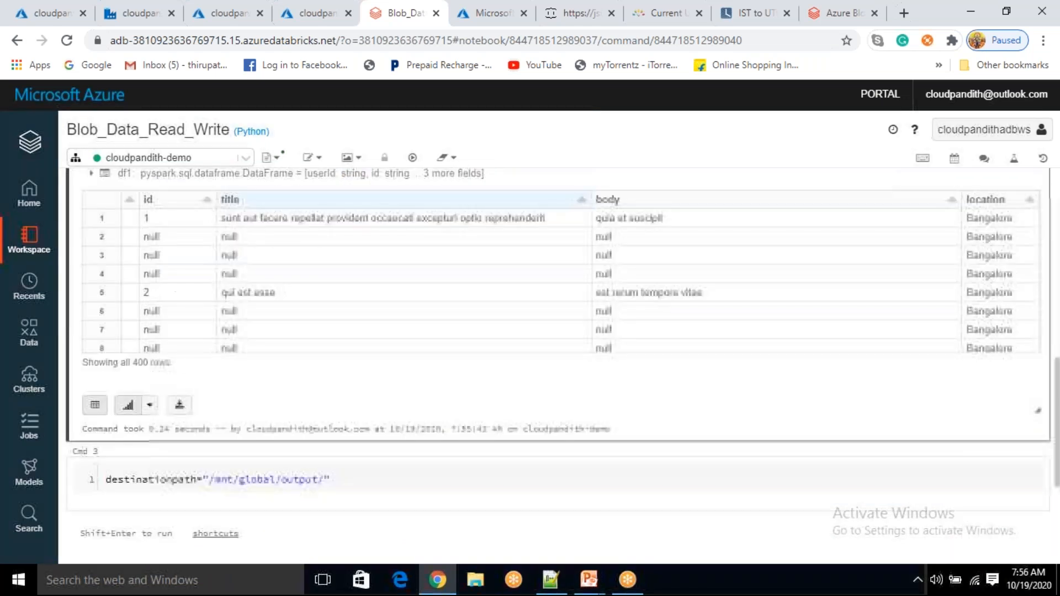
# Add df1.write.mode("overwrite").format("csv").option("header",True).save(destinationpath) below the destinationpath line
pyautogui.scroll(-3, 350, 323)
pyautogui.press('Return')
pyautogui.write('df1.write.')
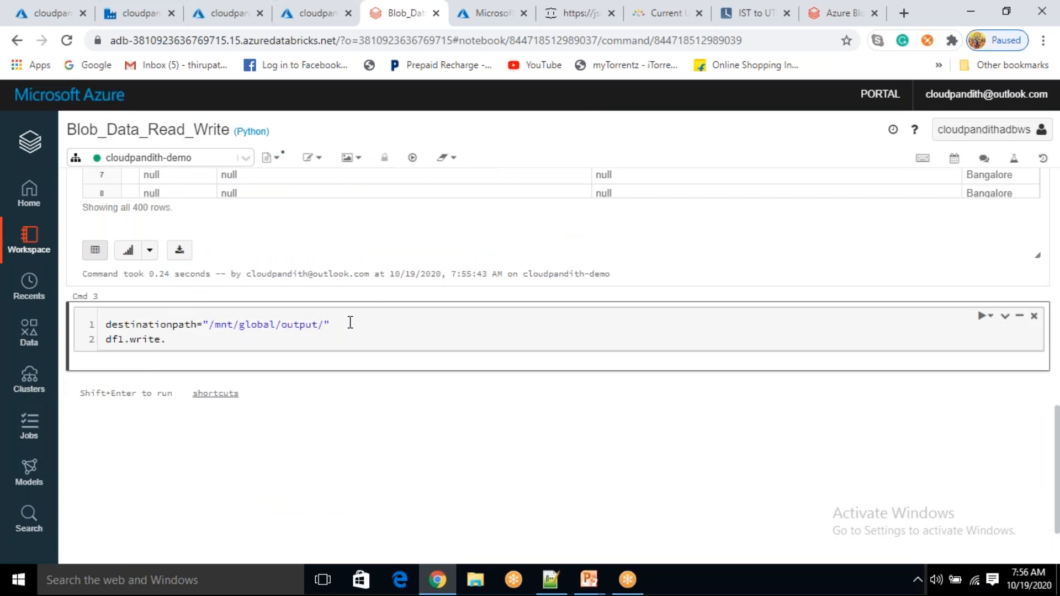
pyautogui.write('mode("')
pyautogui.write('overw')
pyautogui.write('rote')
pyautogui.press('BackSpace')
pyautogui.press('BackSpace')
pyautogui.press('BackSpace')
pyautogui.write('ite')
pyautogui.press('End')
pyautogui.write('.format')
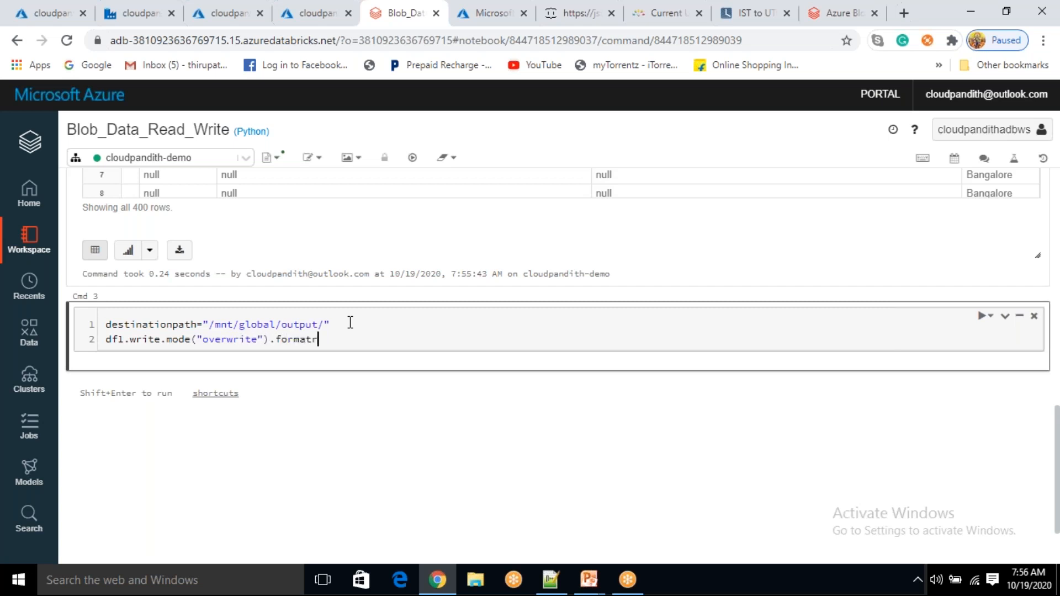
pyautogui.write('("csv").option("header",True).')
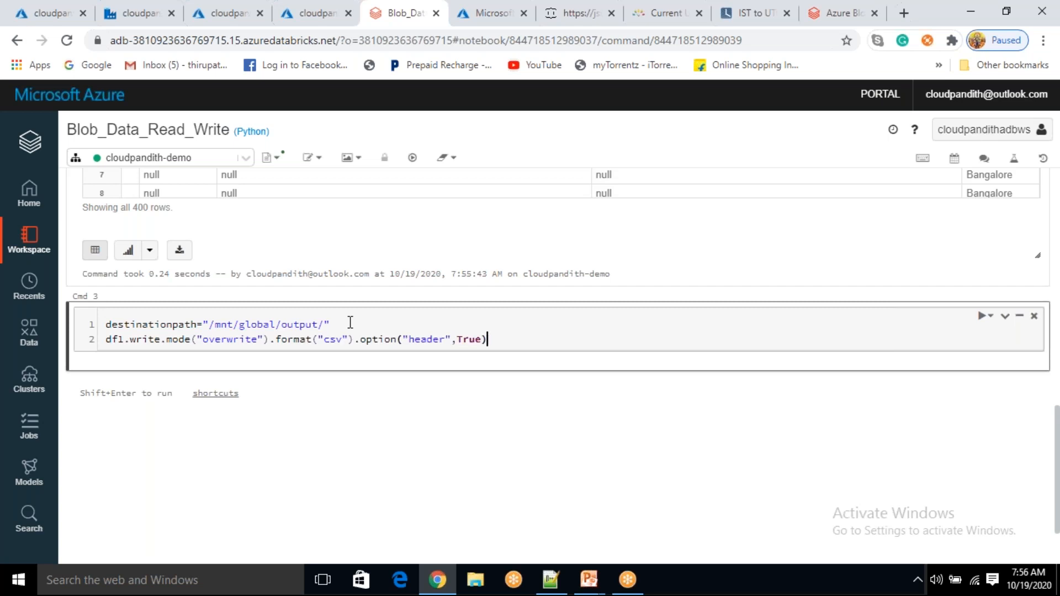
pyautogui.write('save()')
pyautogui.doubleClick(174, 326)
pyautogui.hotkey('ctrl', 'c')
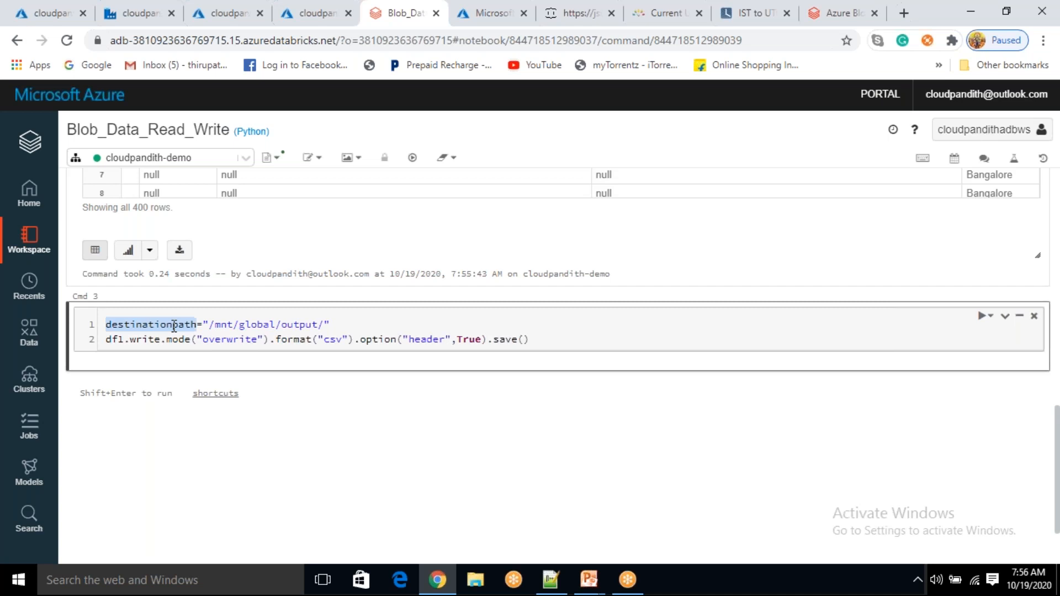
pyautogui.click(528, 339)
pyautogui.hotkey('ctrl', 'v')
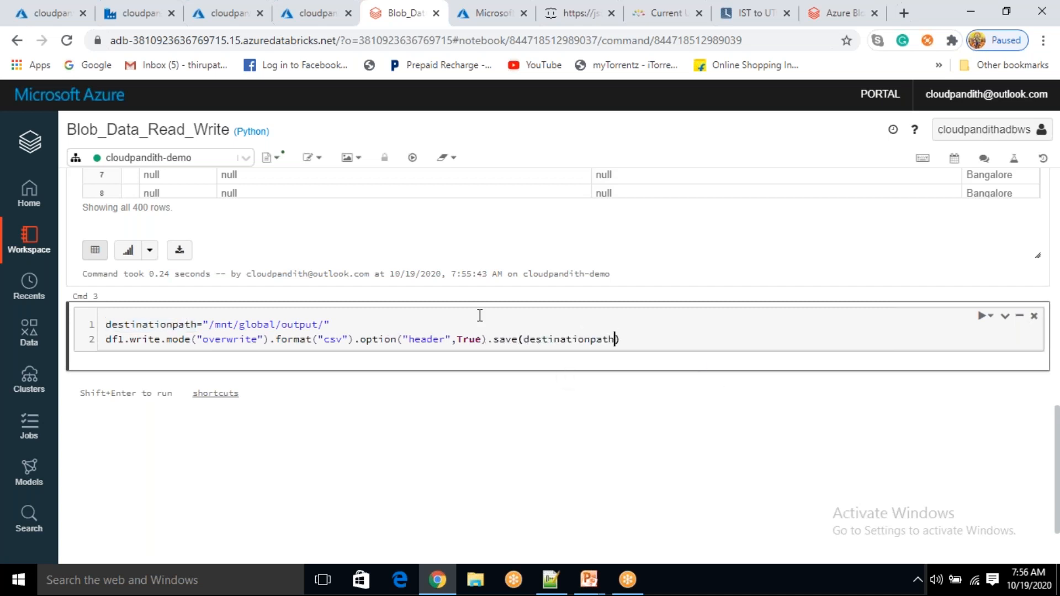
# Run all cells in the notebook; the write completes in 1.22 seconds
pyautogui.scroll(10, 427, 308)
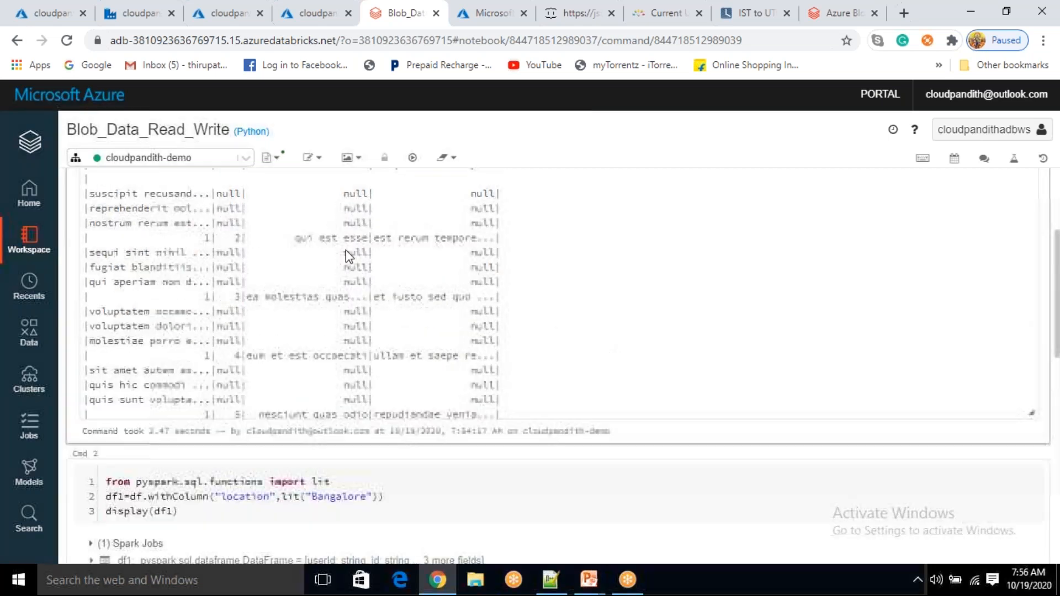
pyautogui.scroll(-1, 389, 360)
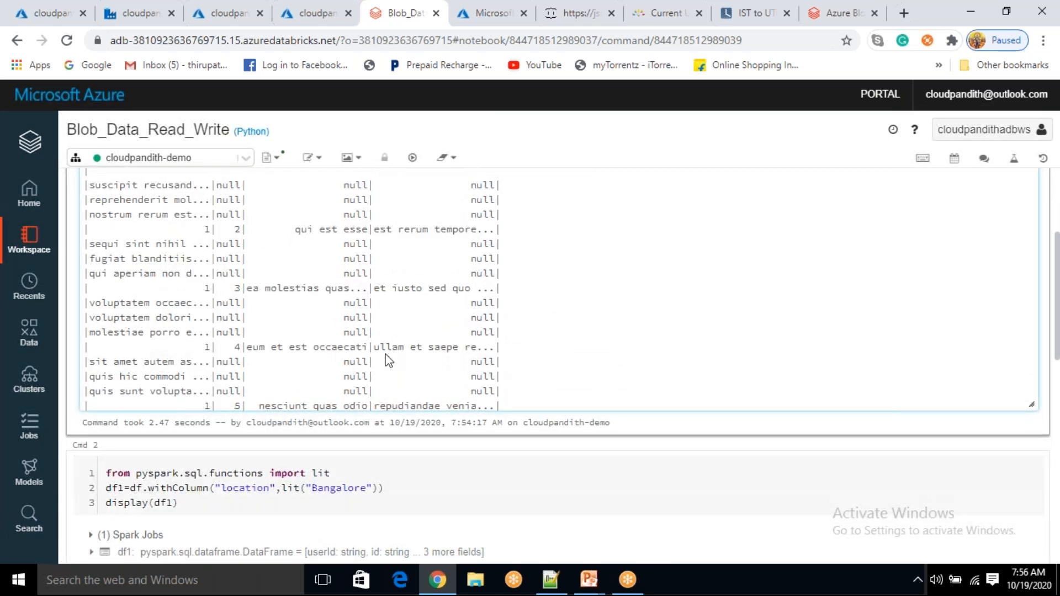
pyautogui.scroll(-8, 389, 360)
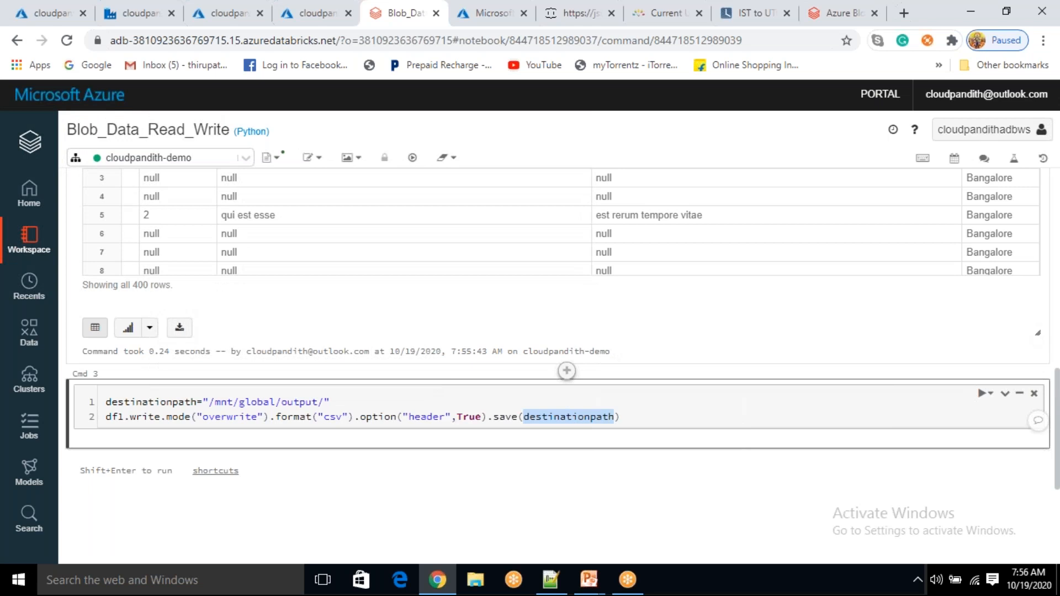
pyautogui.click(413, 158)
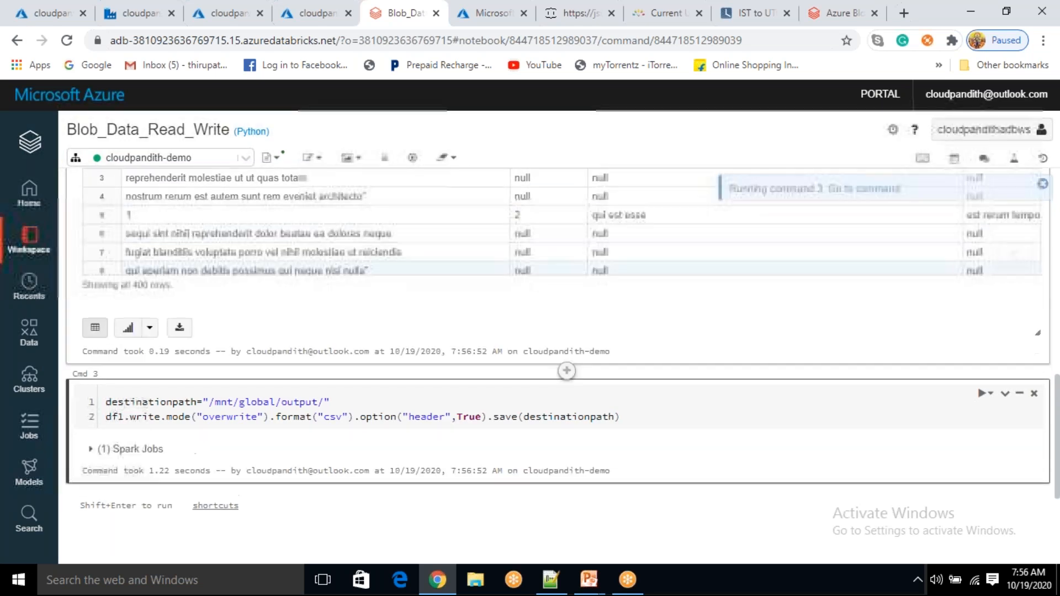
# Inspect global/output for the CSV part file and _SUCCESS marker, then return to the global root
pyautogui.click(215, 17)
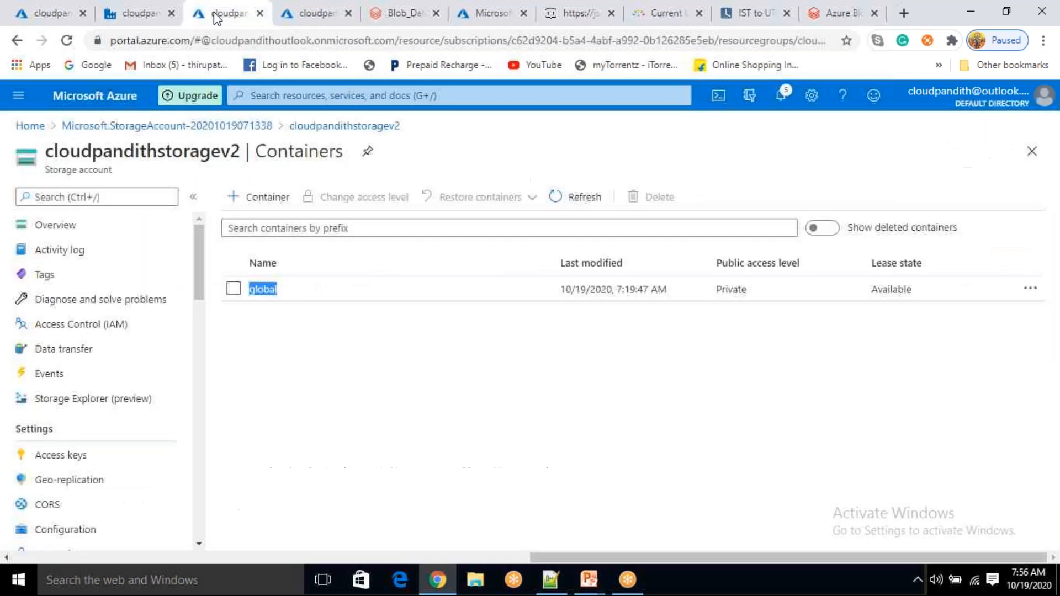
pyautogui.click(260, 287)
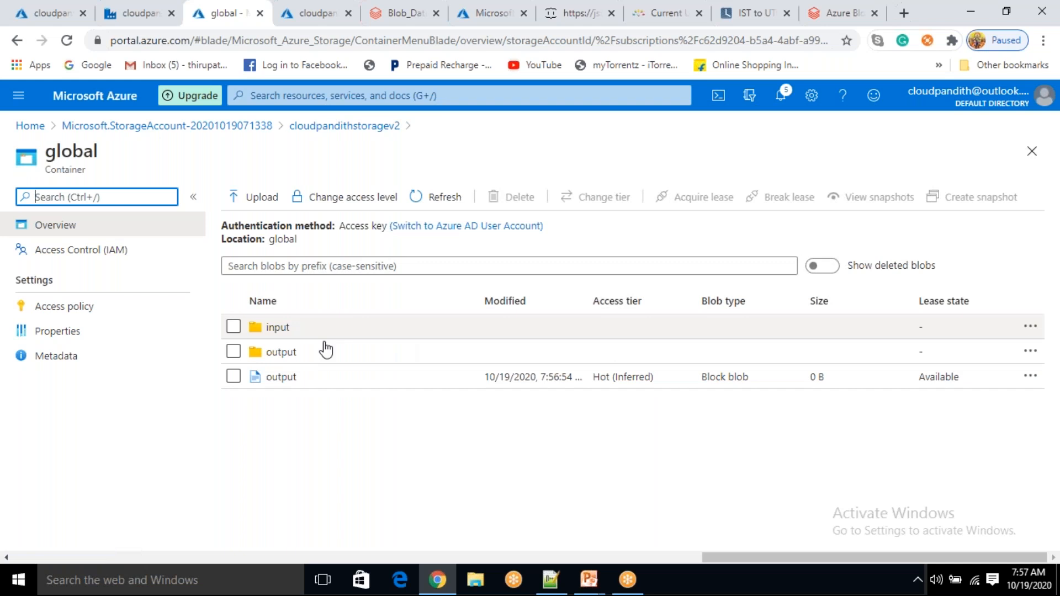
pyautogui.click(303, 352)
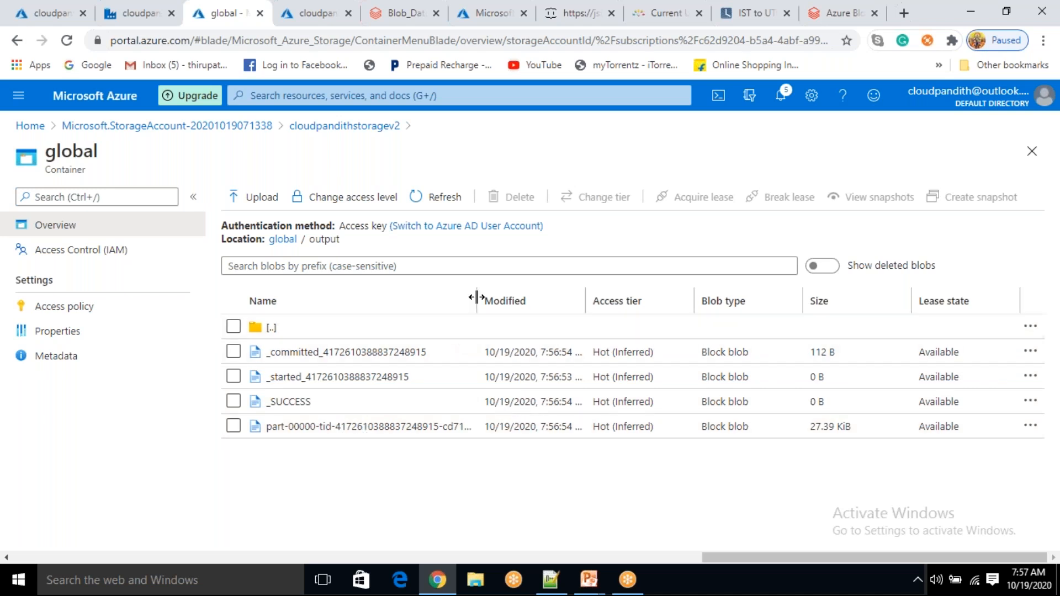
pyautogui.moveTo(646, 283); pyautogui.dragTo(600, 287)
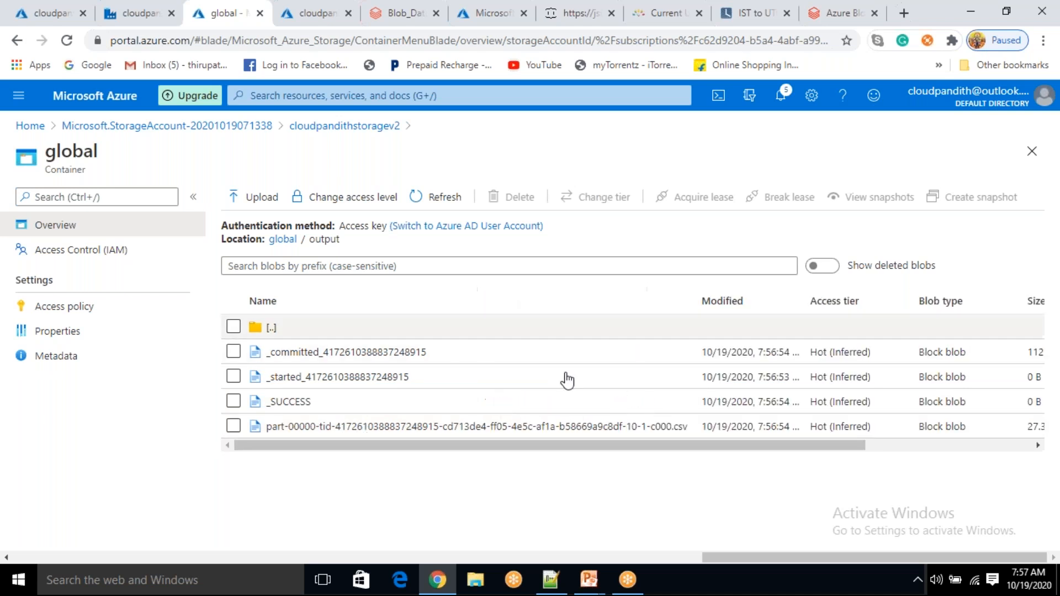
pyautogui.moveTo(690, 429); pyautogui.dragTo(670, 442)
pyautogui.click(671, 448)
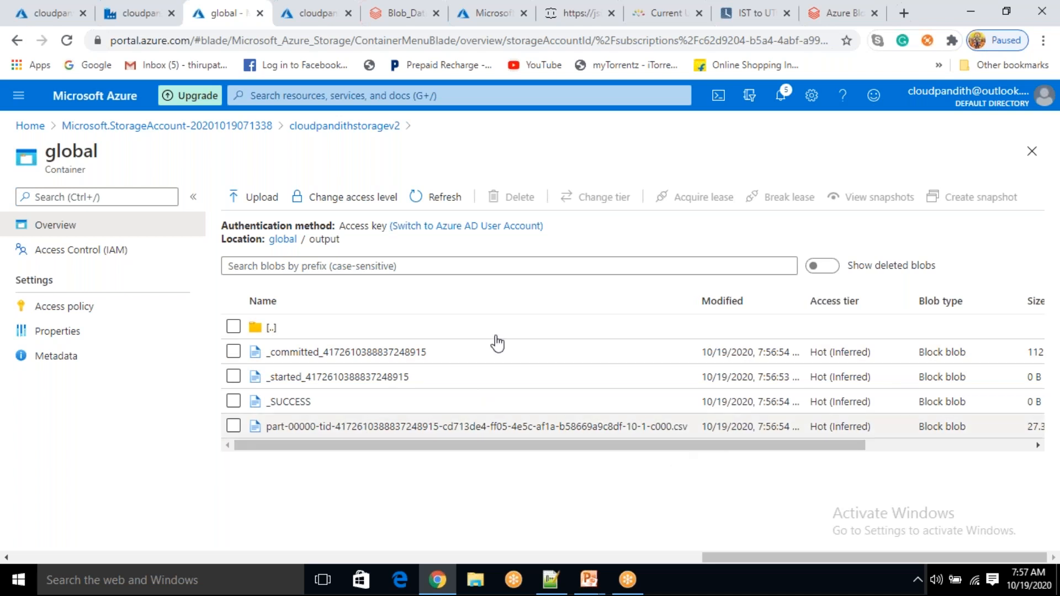
pyautogui.click(283, 240)
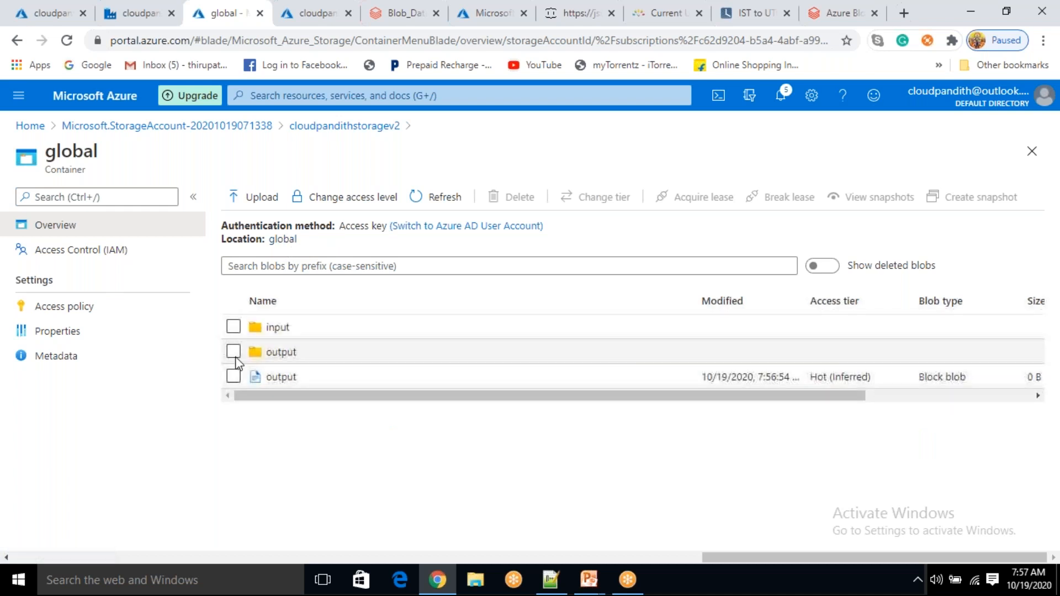
# Select the _committed, _started, _SUCCESS and part-00000 files in the output folder
pyautogui.click(278, 352)
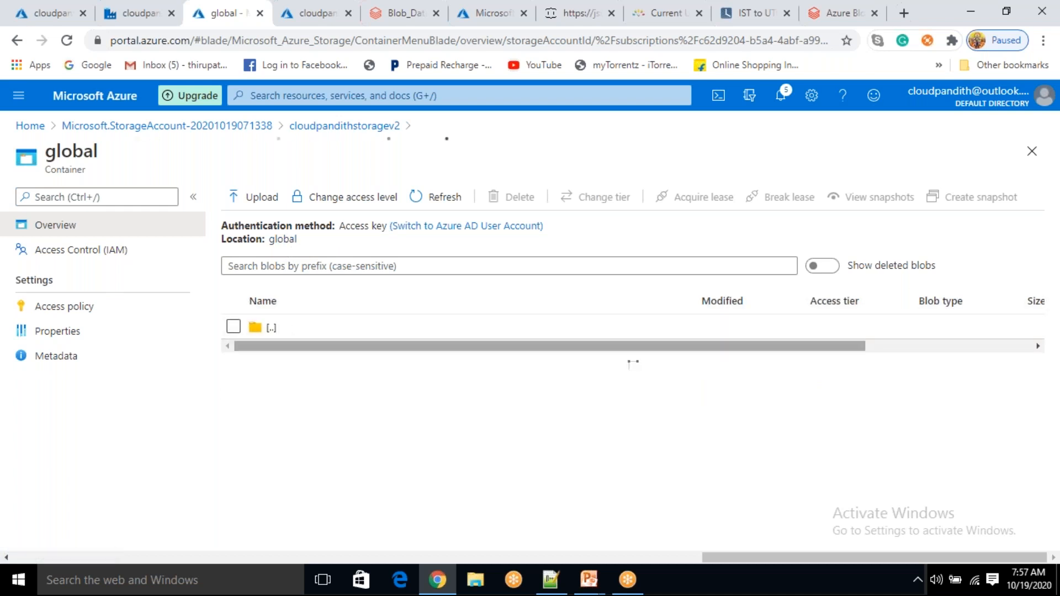
pyautogui.click(234, 327)
pyautogui.click(233, 352)
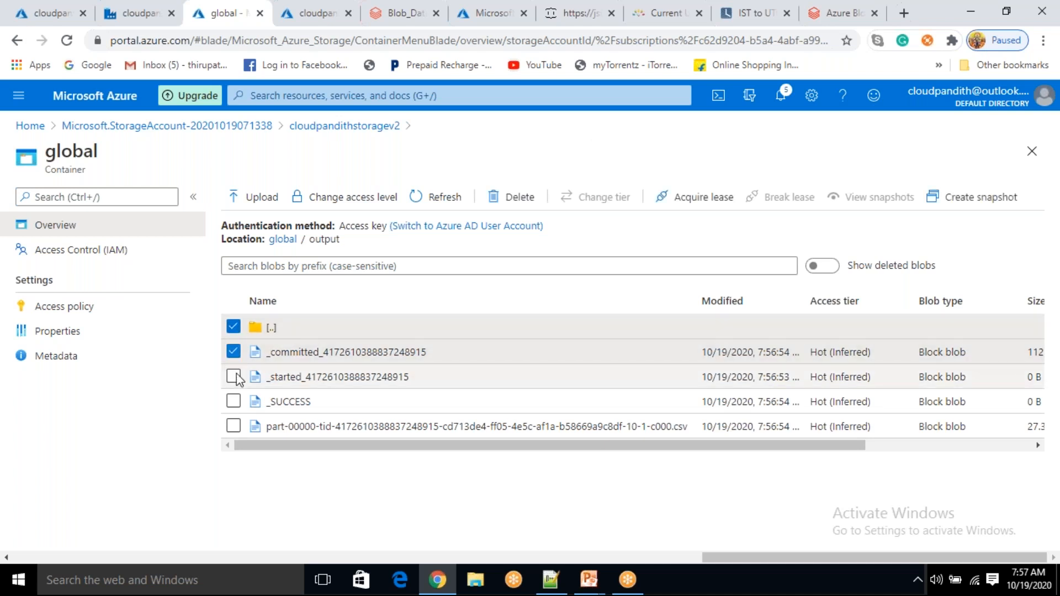
pyautogui.click(234, 376)
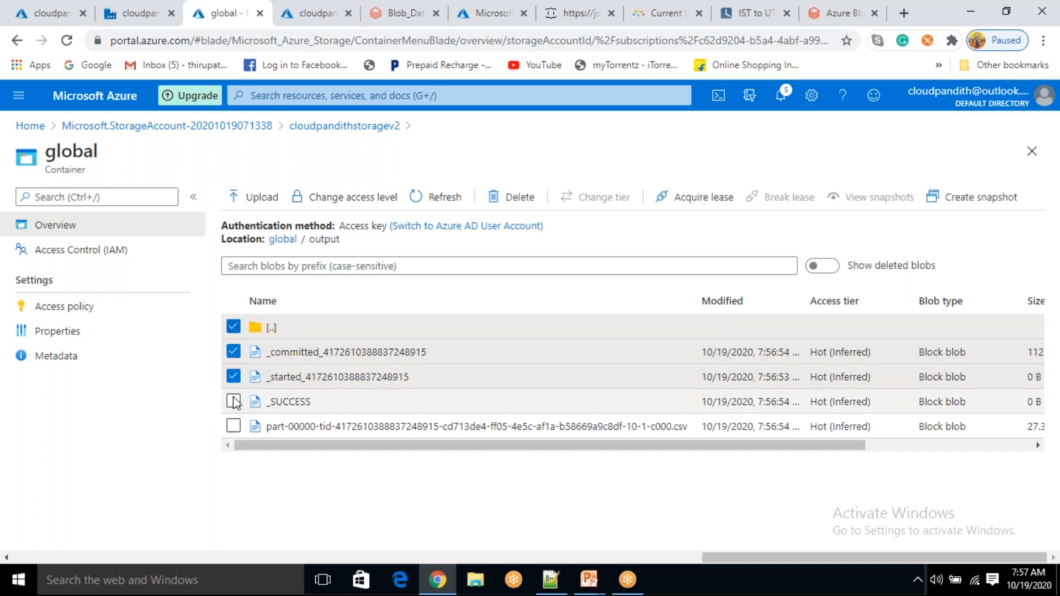
pyautogui.click(233, 401)
pyautogui.click(234, 426)
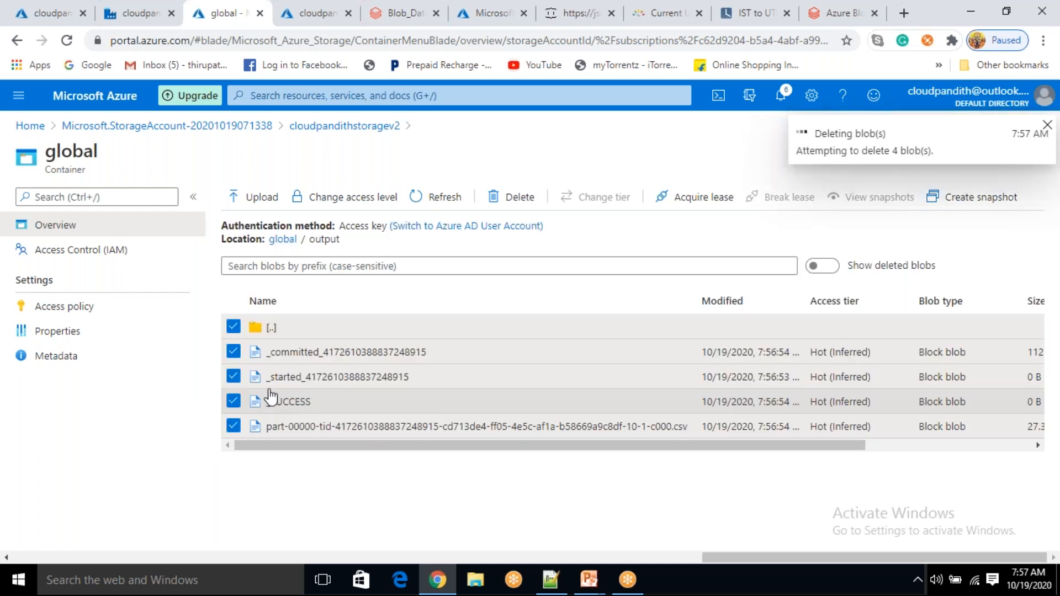
# Delete the 0 B output blob from the global container and return to the ADF run page
pyautogui.click(284, 240)
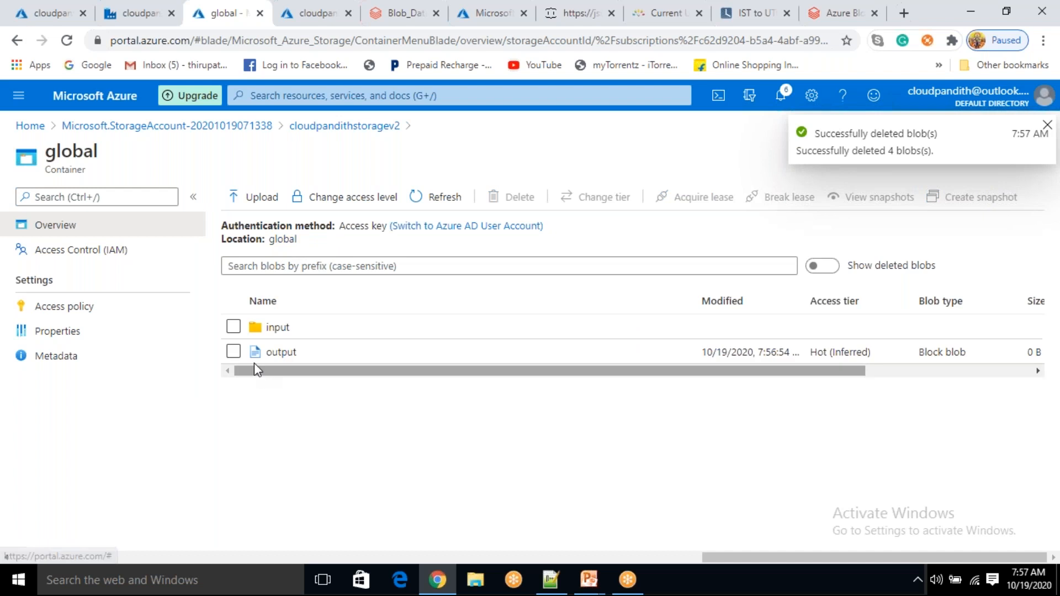
pyautogui.click(501, 197)
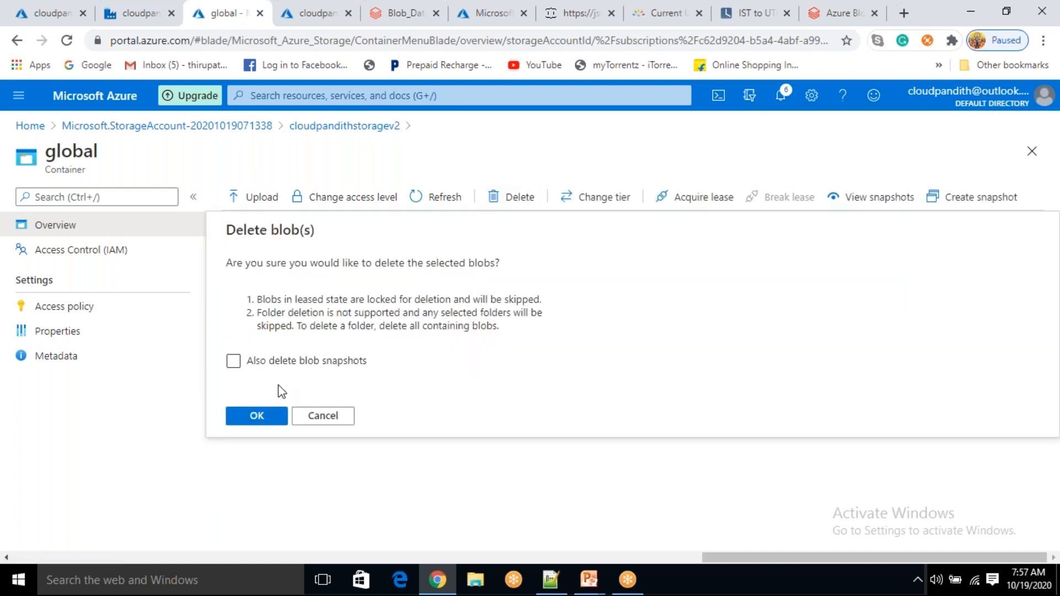
pyautogui.click(257, 415)
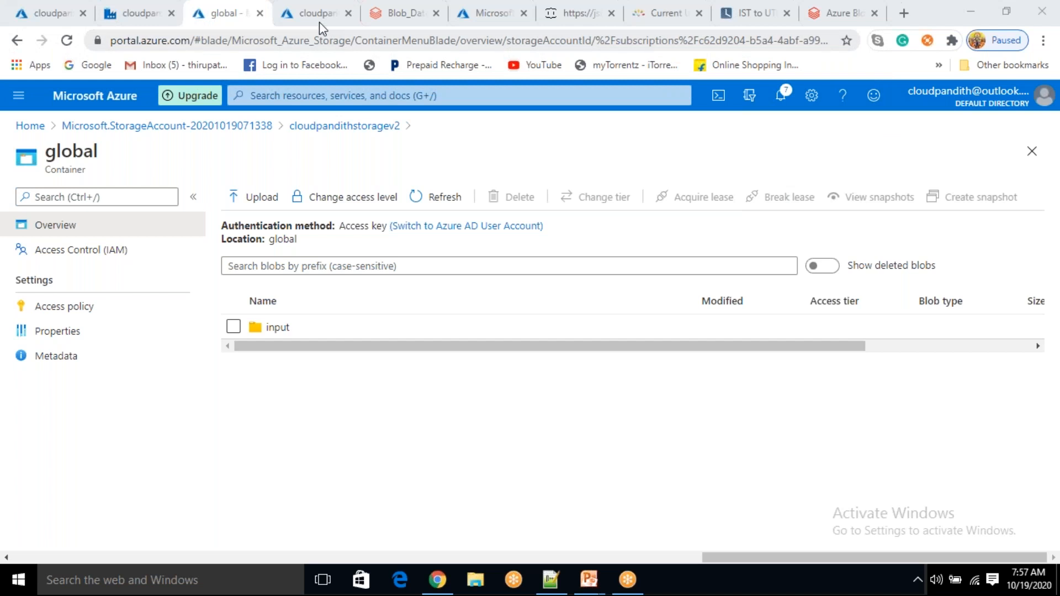
pyautogui.click(395, 11)
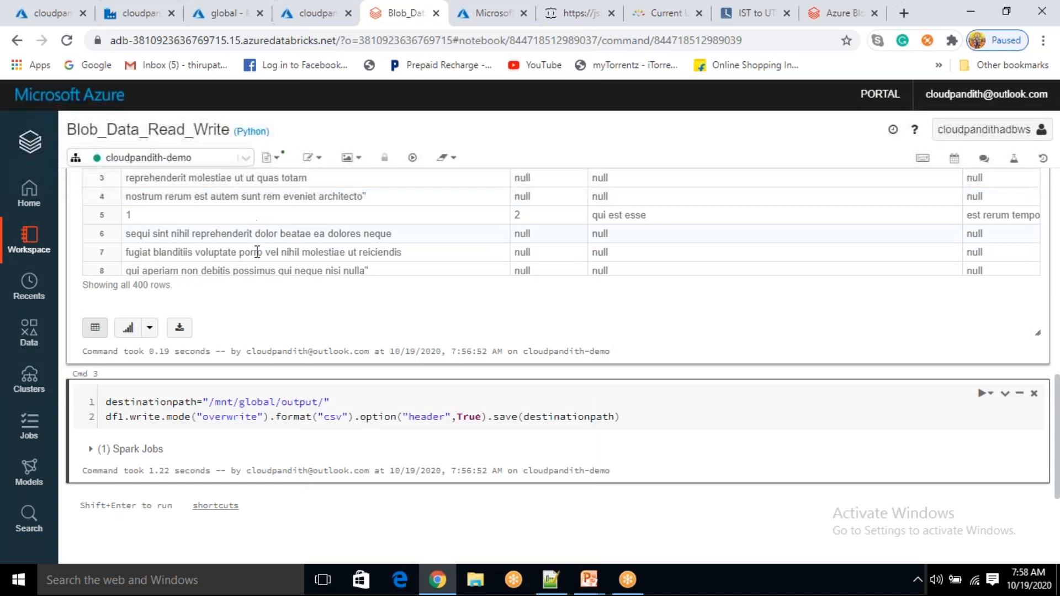
pyautogui.click(143, 15)
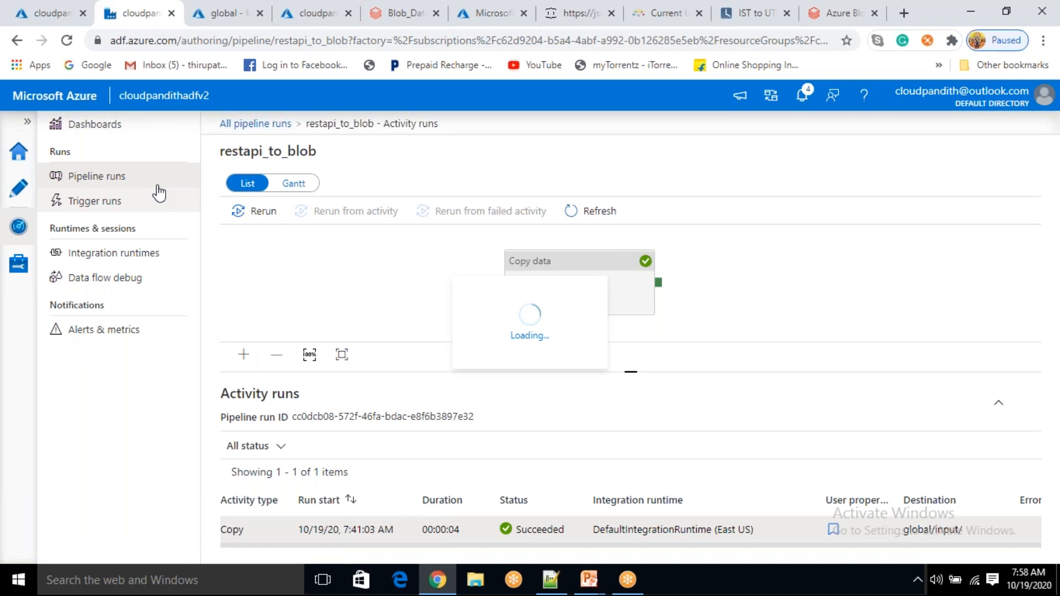
# Add a new pipeline under Factory Resources and name it ADB_Transformations
pyautogui.click(18, 188)
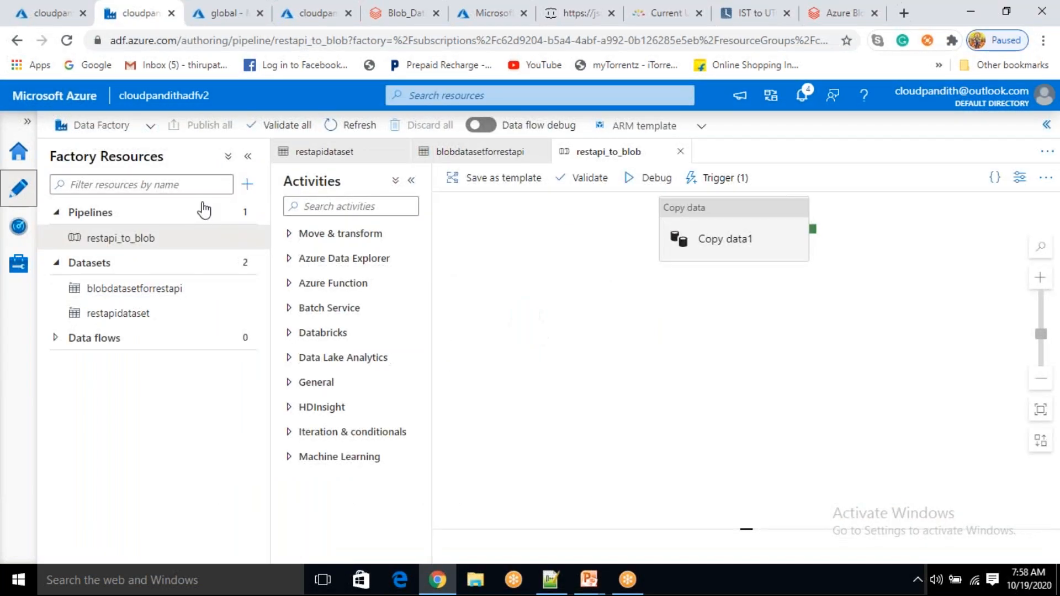
pyautogui.click(247, 184)
pyautogui.click(274, 207)
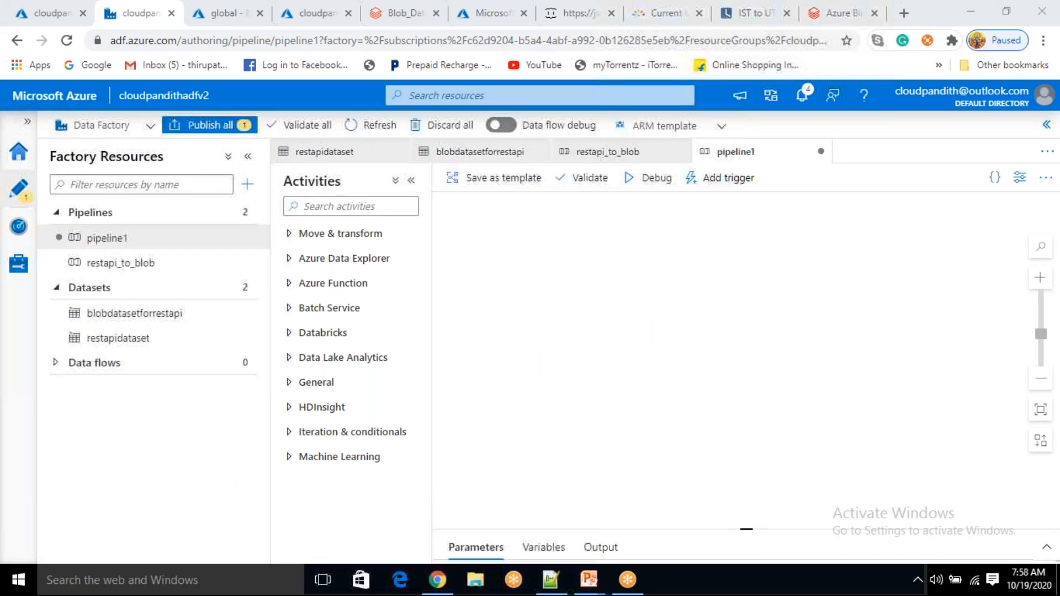
pyautogui.write('ADB')
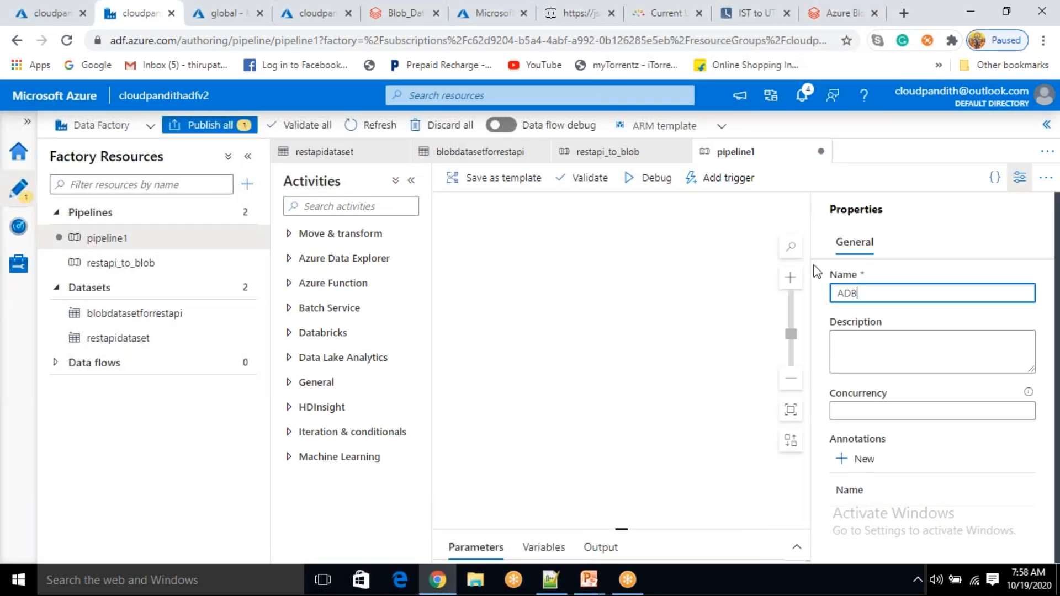
pyautogui.write('_T')
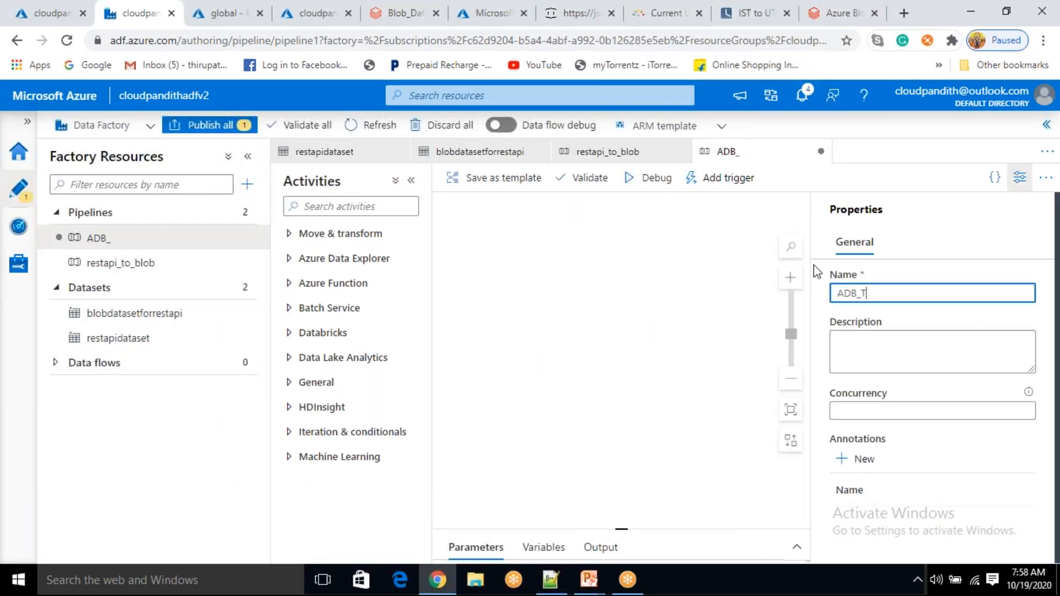
pyautogui.write('ransformations')
pyautogui.click(641, 420)
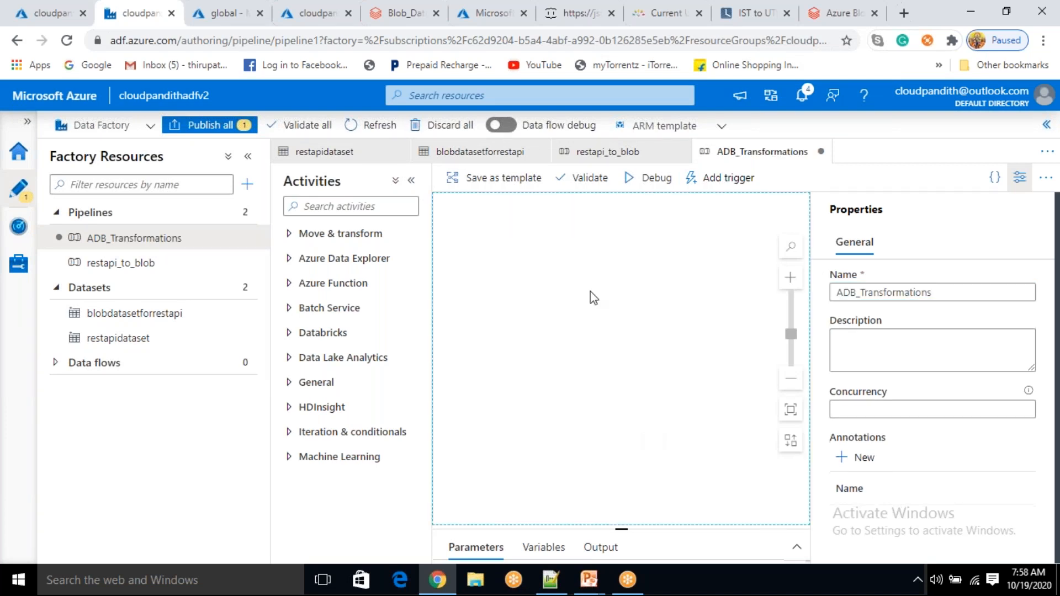
# Drop a Databricks Notebook activity, Notebook1, onto the canvas and show its Azure Databricks settings
pyautogui.click(308, 334)
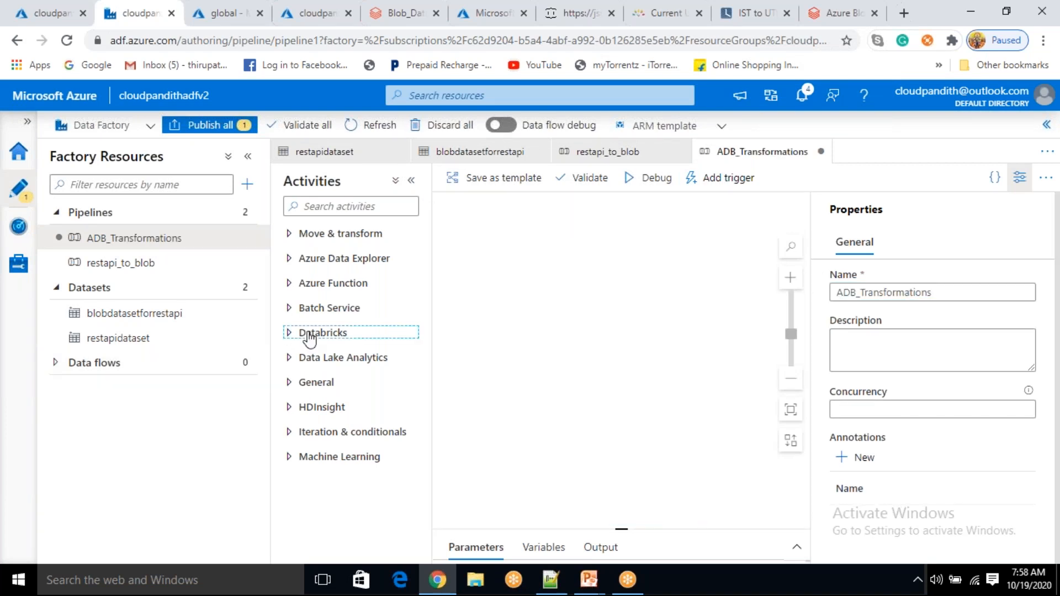
pyautogui.moveTo(598, 263); pyautogui.dragTo(601, 264)
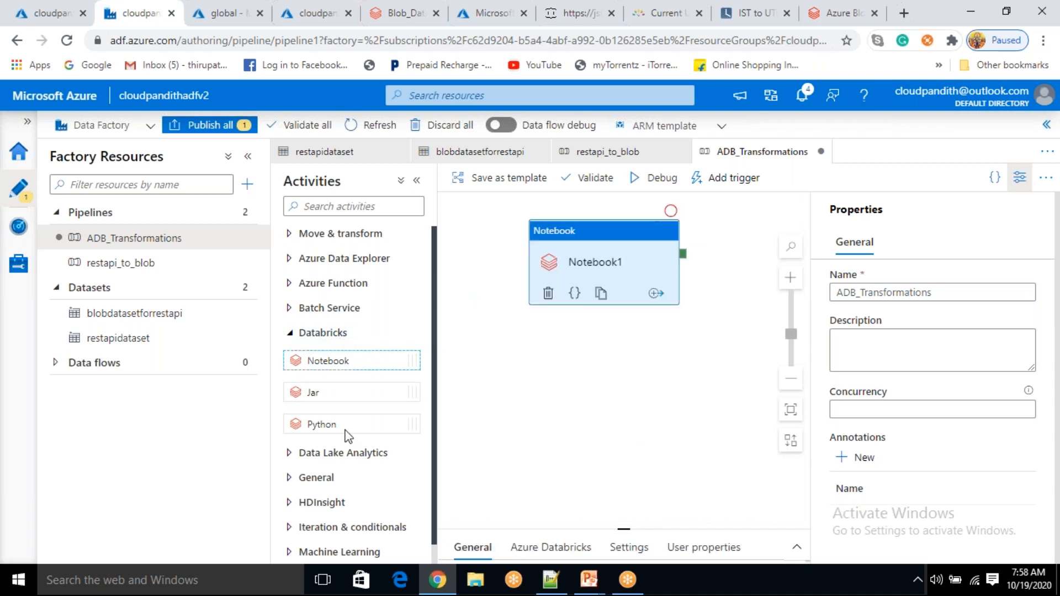
pyautogui.click(291, 335)
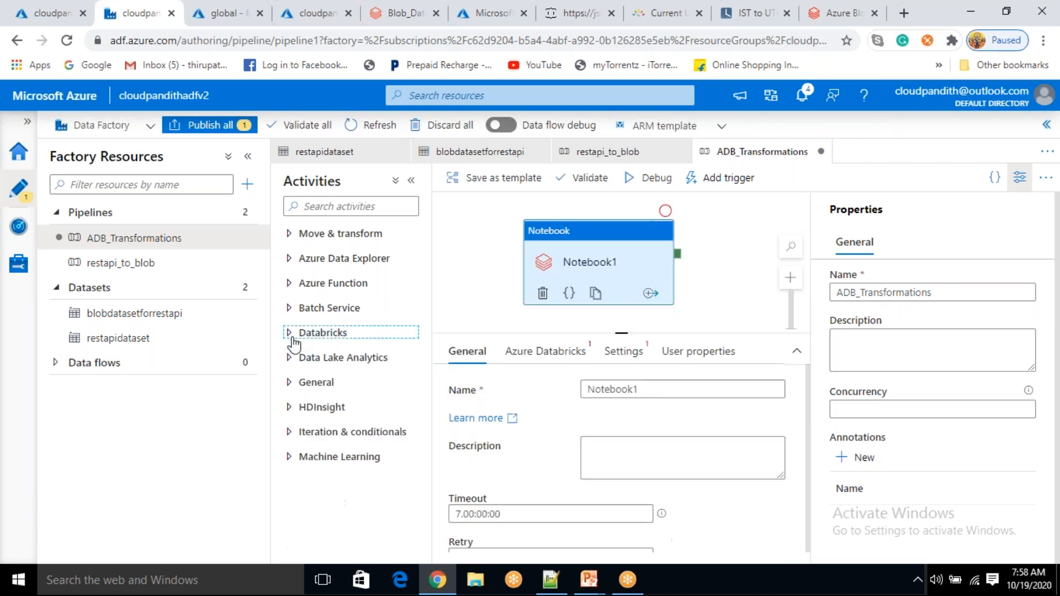
pyautogui.moveTo(592, 263); pyautogui.dragTo(595, 261)
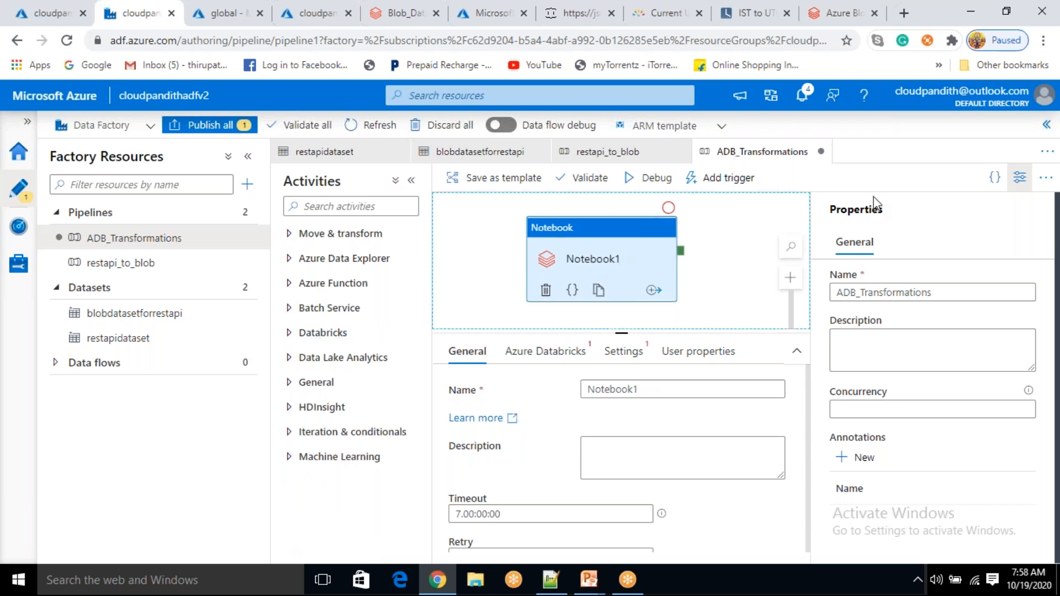
pyautogui.click(1020, 177)
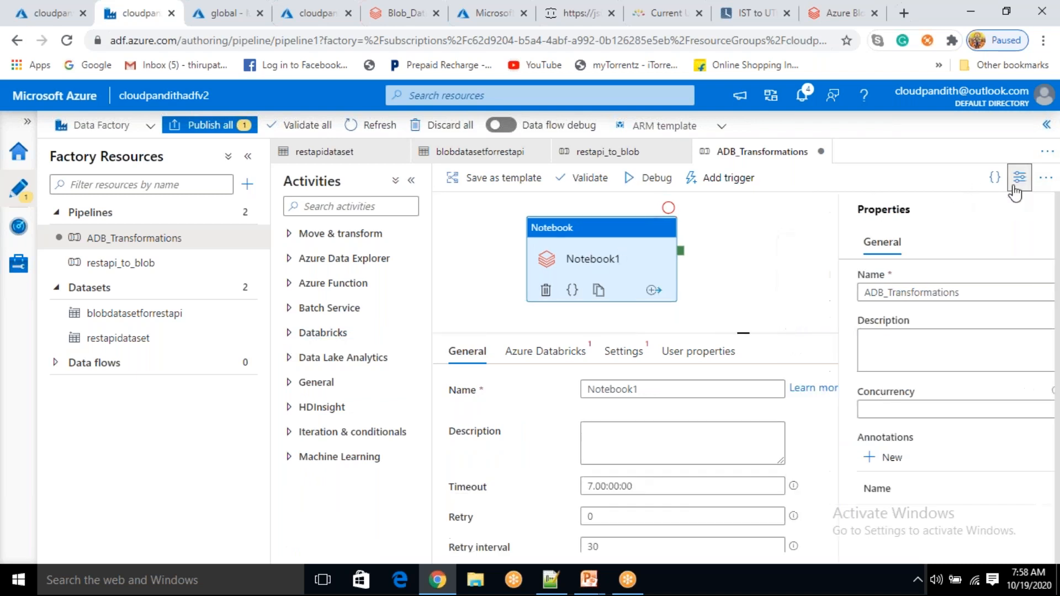
pyautogui.click(548, 358)
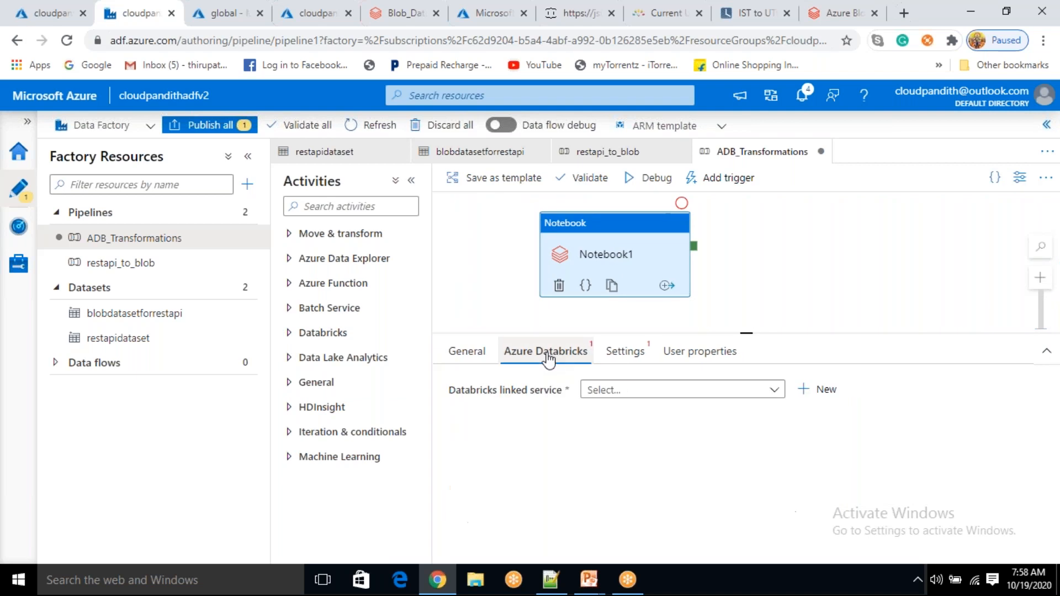
# Create a new Databricks linked service named databricksconnection
pyautogui.click(822, 390)
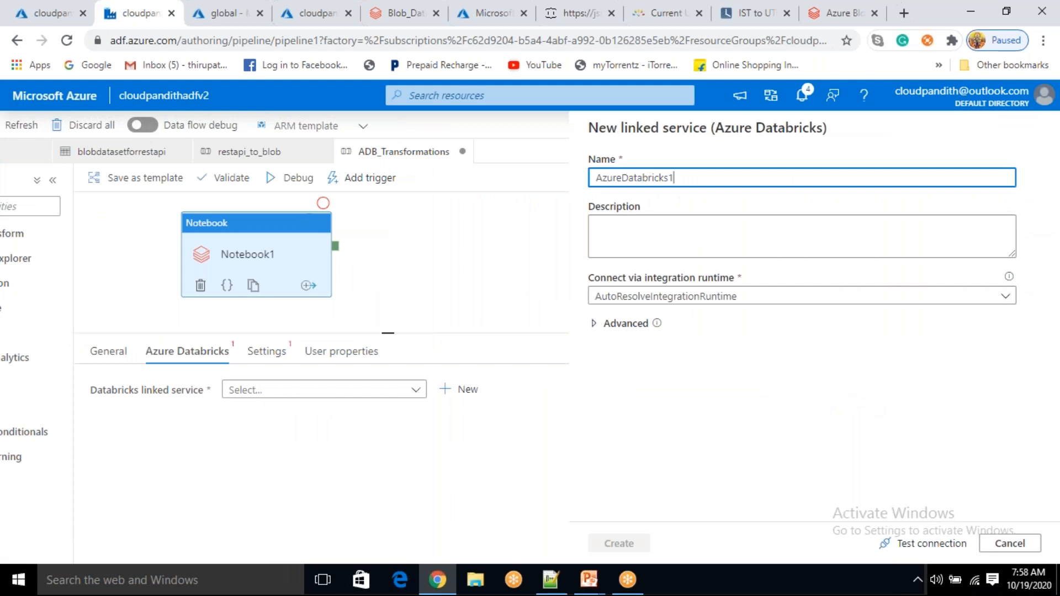
pyautogui.hotkey('ctrl', 'a')
pyautogui.write('databricksconnection')
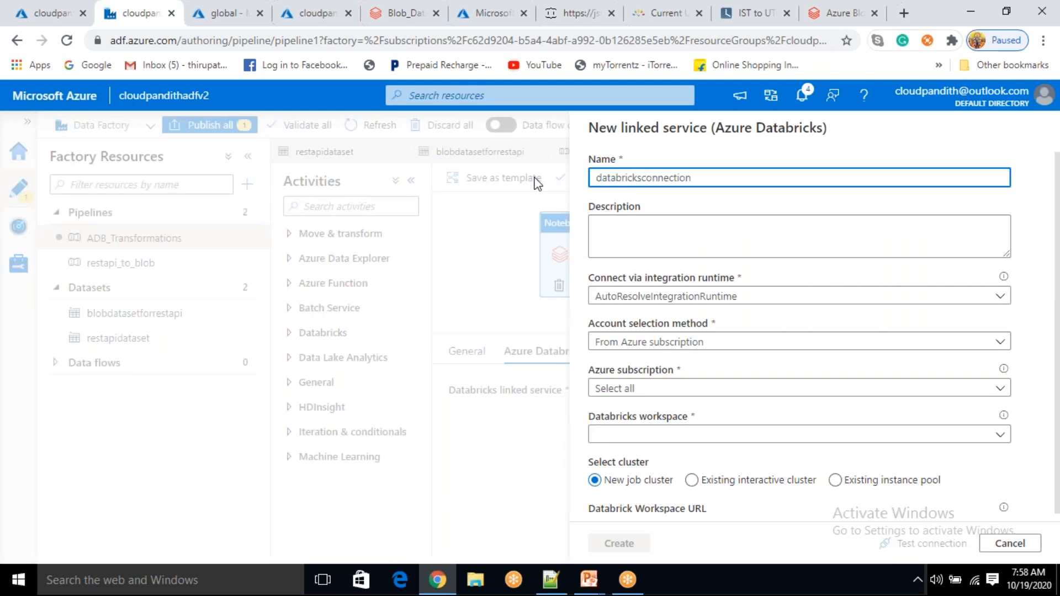
# Select the workspace from the Free Trial subscription and use an existing interactive cluster
pyautogui.click(663, 357)
pyautogui.click(663, 386)
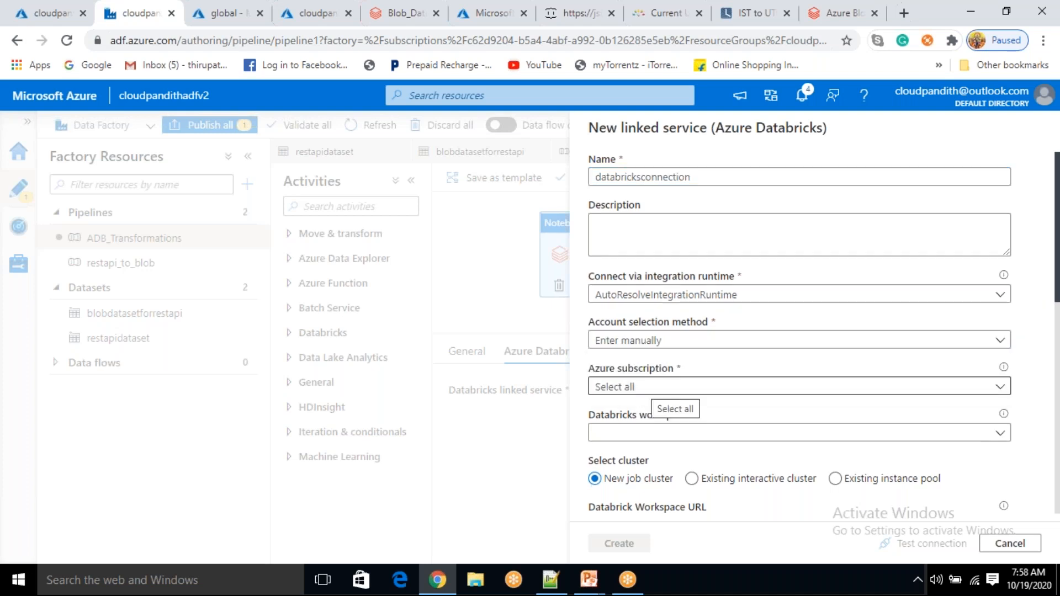
pyautogui.scroll(-1, 651, 381)
pyautogui.click(646, 265)
pyautogui.click(633, 309)
pyautogui.click(633, 314)
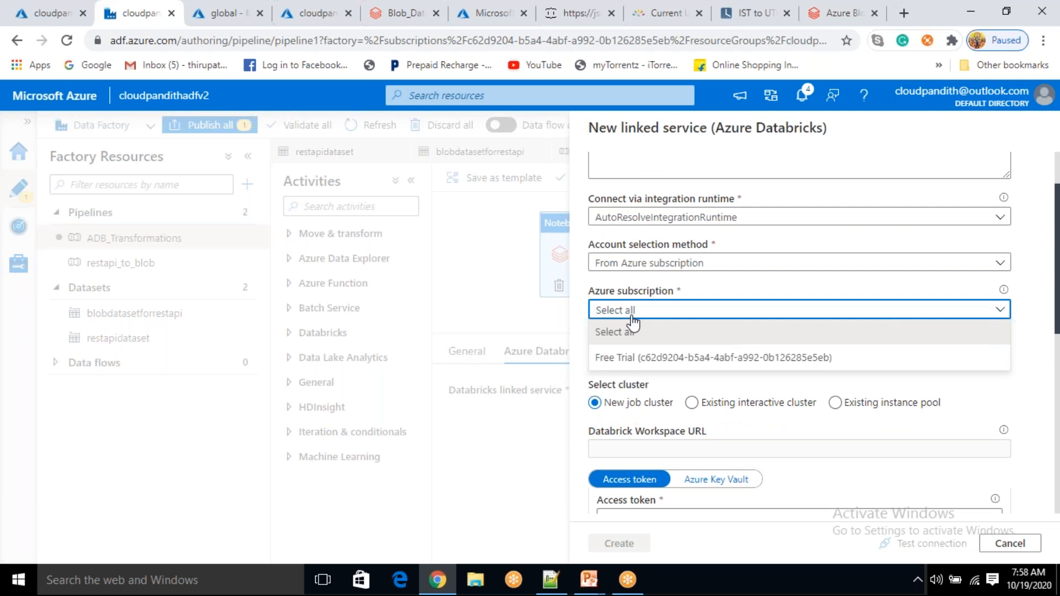
pyautogui.click(630, 359)
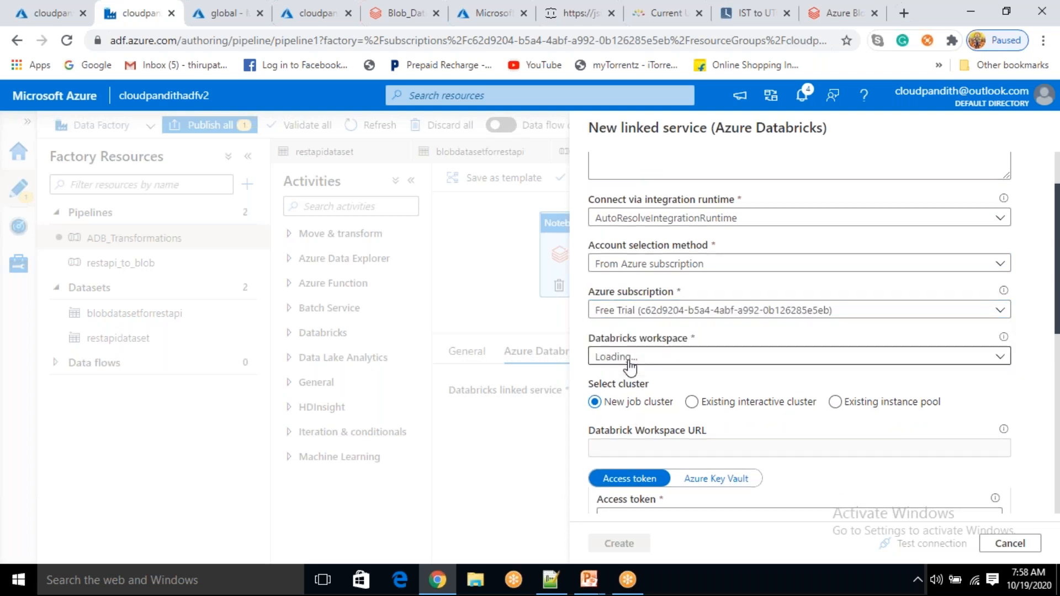
pyautogui.scroll(-3, 629, 364)
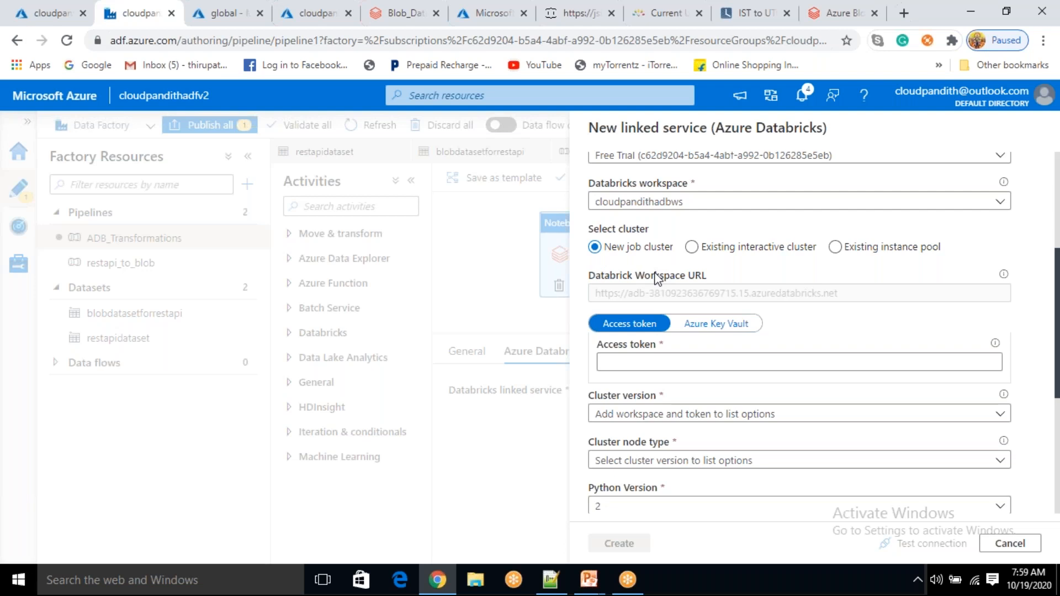
pyautogui.click(691, 247)
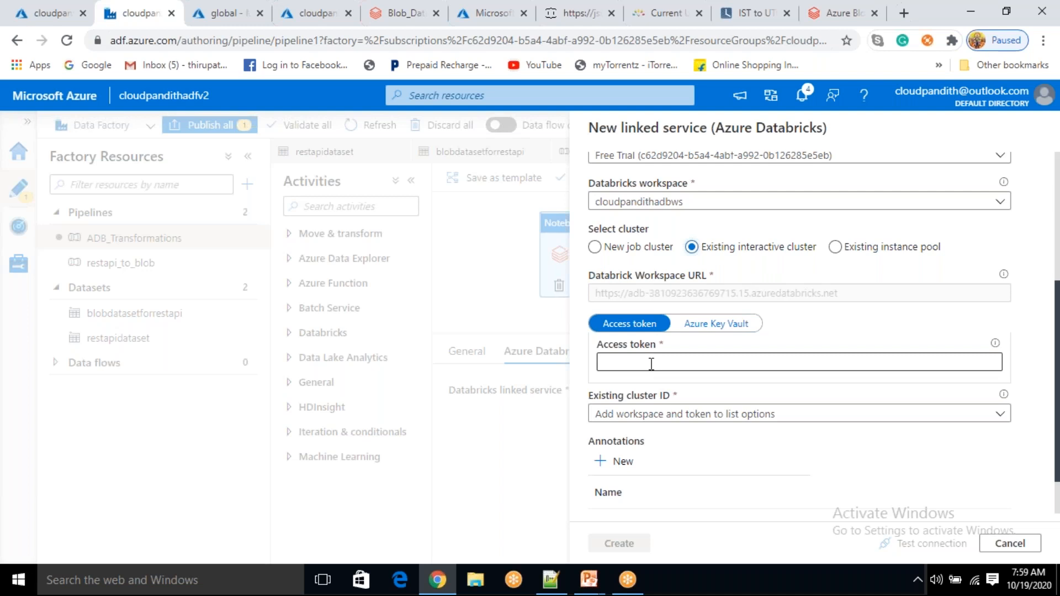
pyautogui.click(717, 363)
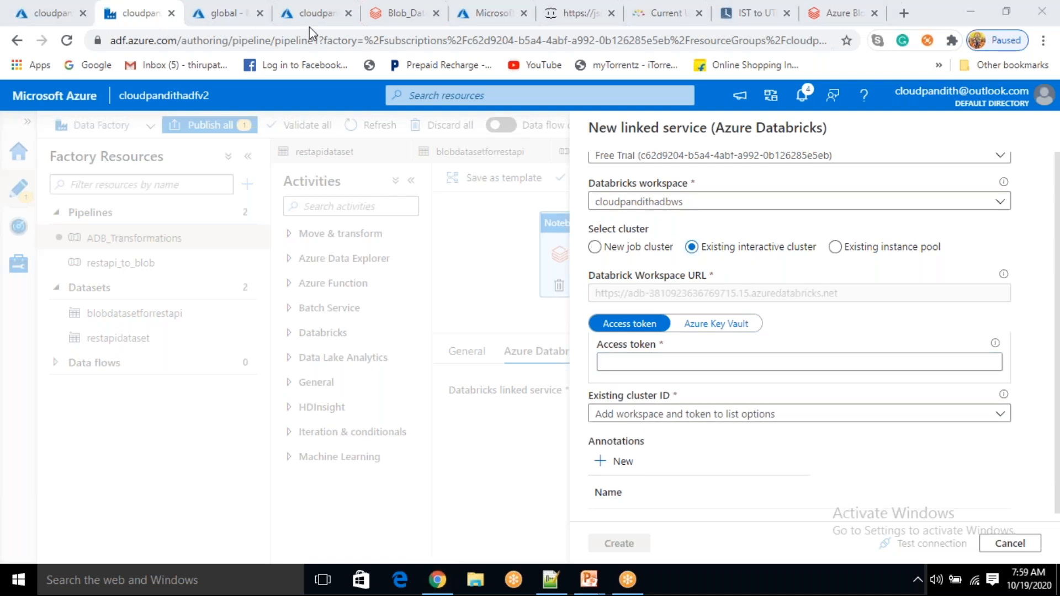
# Open User Settings in the Databricks workspace
pyautogui.click(401, 13)
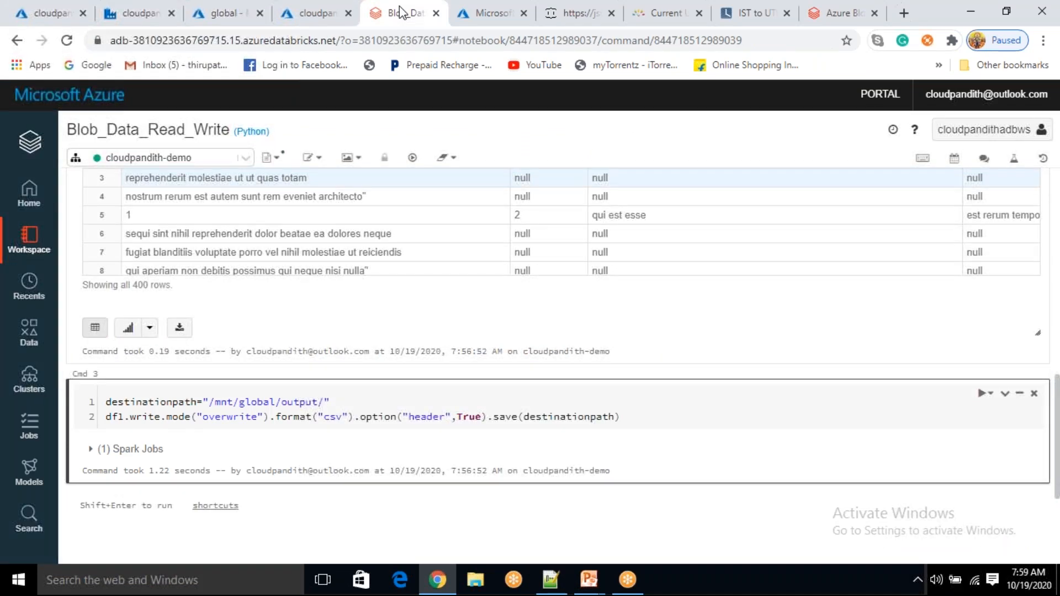
pyautogui.click(991, 129)
pyautogui.click(958, 203)
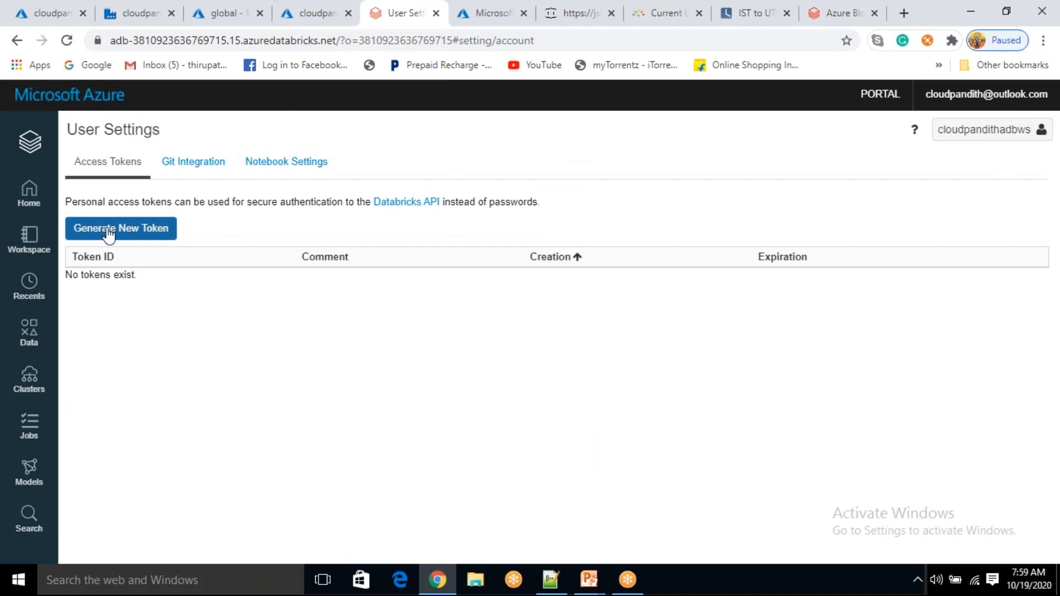
# Generate a new access token commented datafactoryintergartion with a 180-day lifetime
pyautogui.click(108, 233)
pyautogui.click(468, 212)
pyautogui.write('datafactoryintergartion')
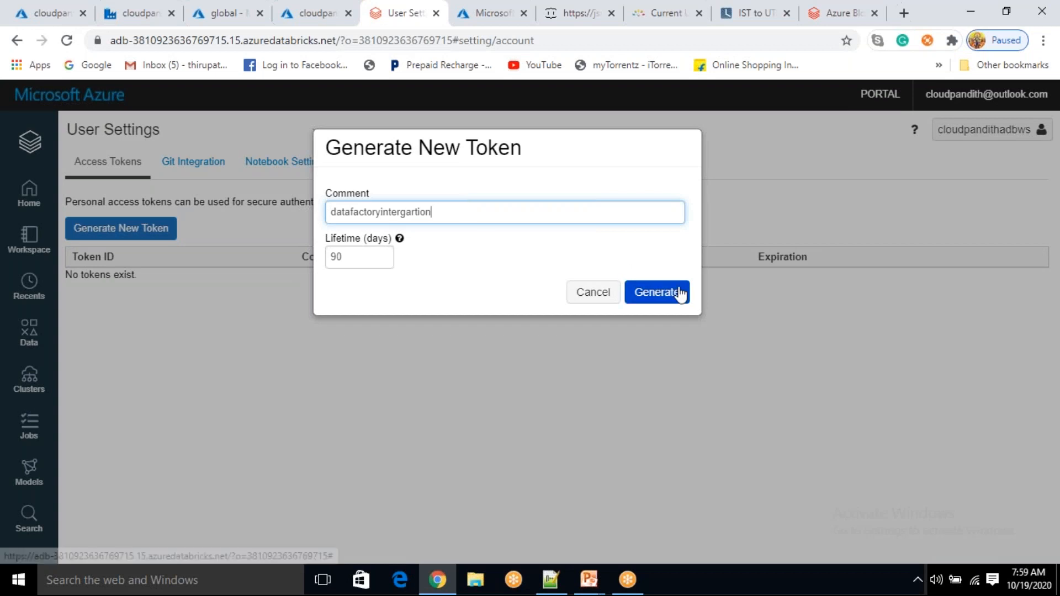
pyautogui.click(339, 258)
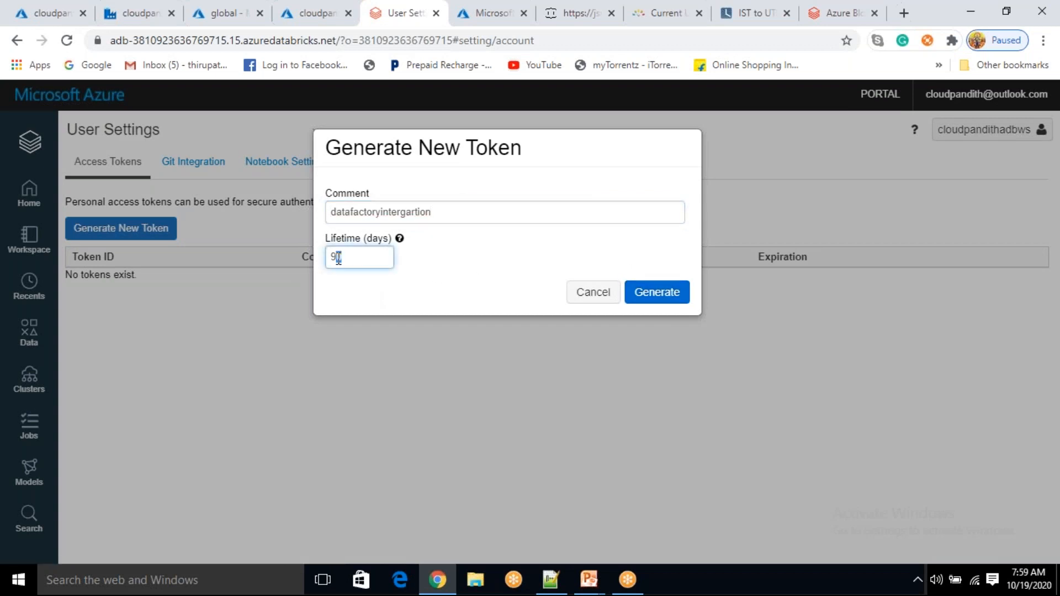
pyautogui.press('BackSpace')
pyautogui.press('BackSpace')
pyautogui.write('180')
pyautogui.click(628, 282)
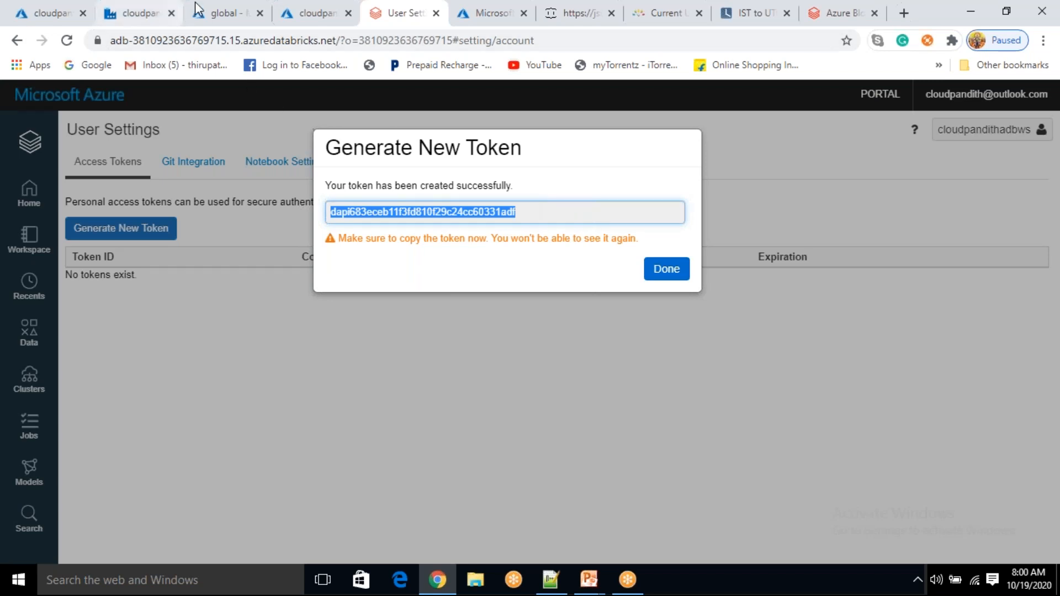
# Use the access token and cluster cloudpandith-demo, test the connection, and create the linked service
pyautogui.click(154, 13)
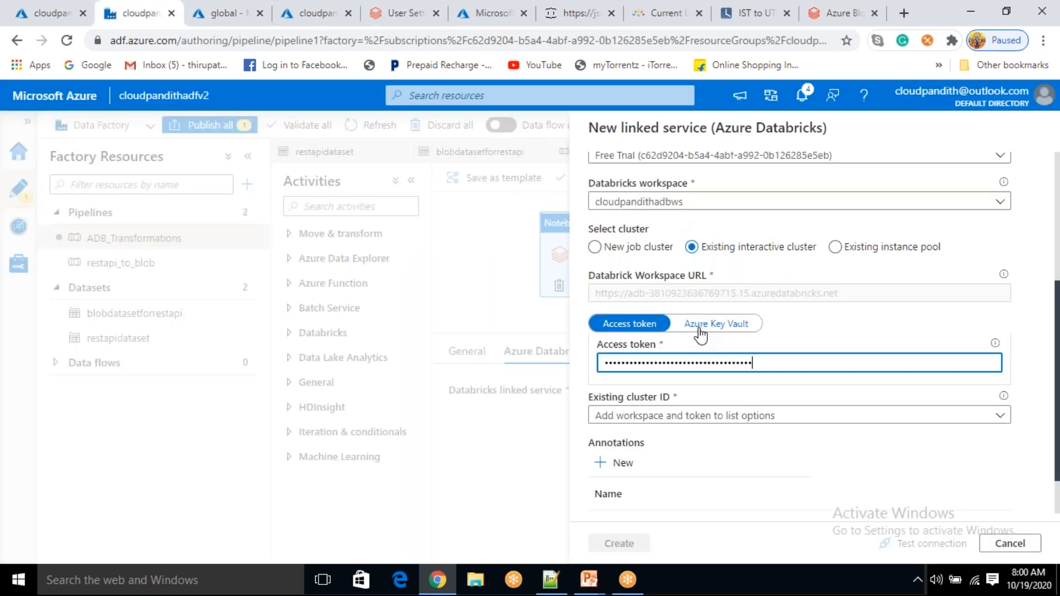
pyautogui.click(1001, 418)
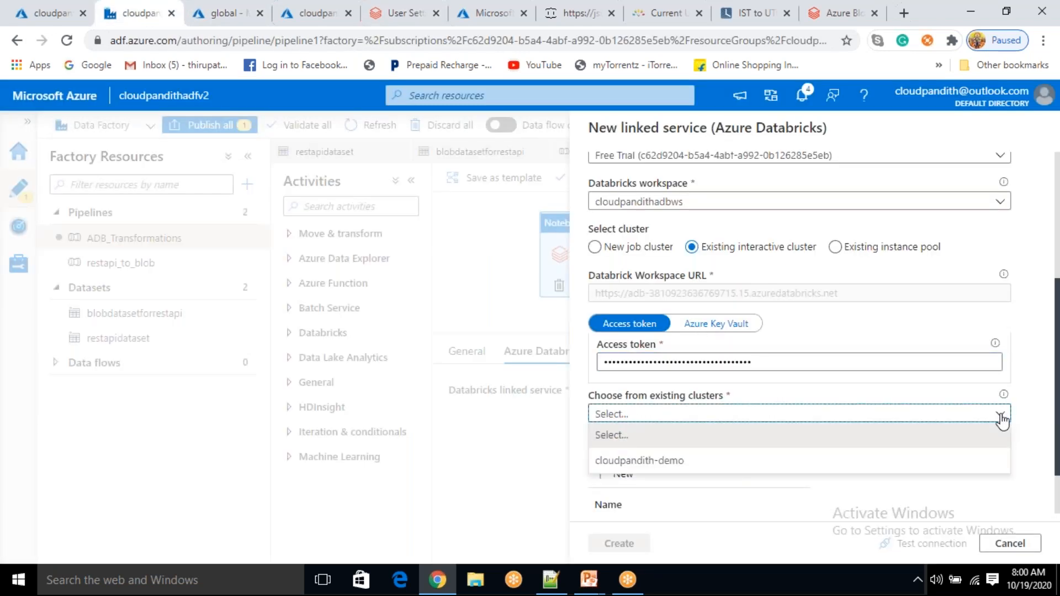
pyautogui.click(747, 461)
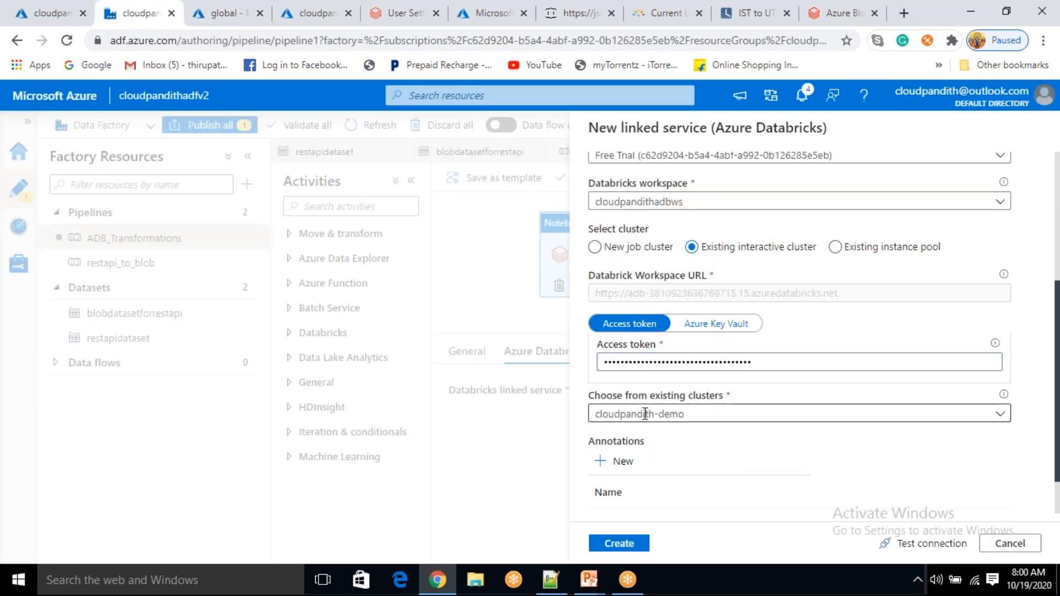
pyautogui.click(916, 542)
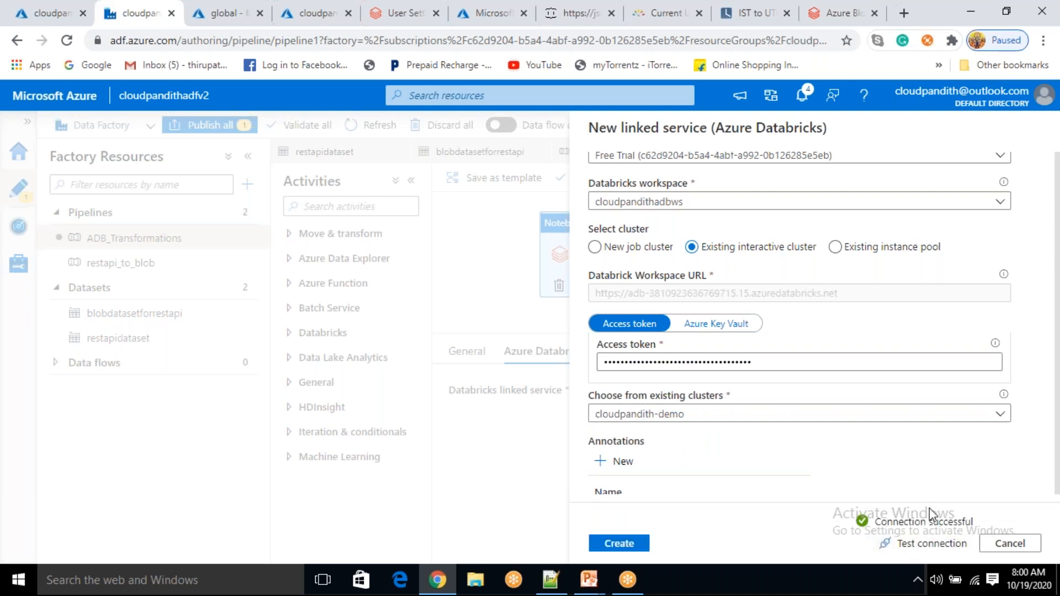
pyautogui.click(621, 542)
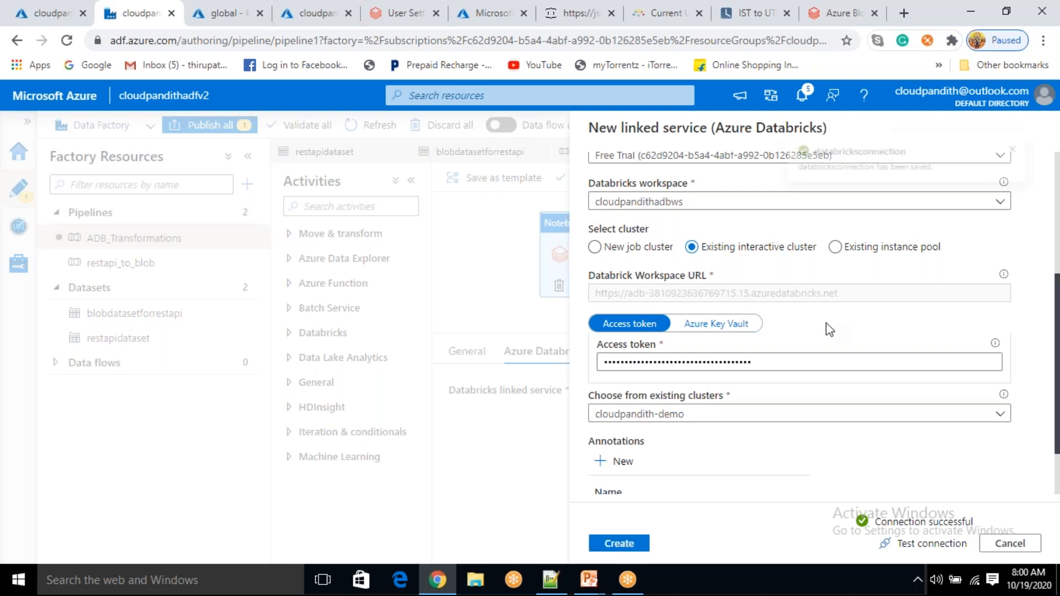
# Set Notebook1's notebook path to /project-2/Blob_Data_Read_Write
pyautogui.click(625, 351)
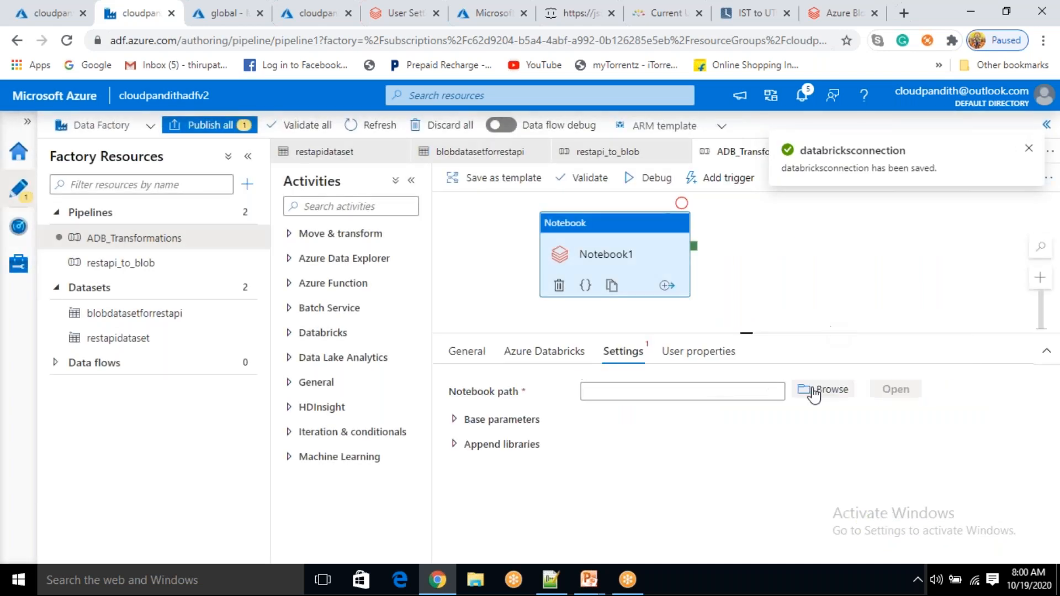
pyautogui.click(823, 391)
pyautogui.click(677, 269)
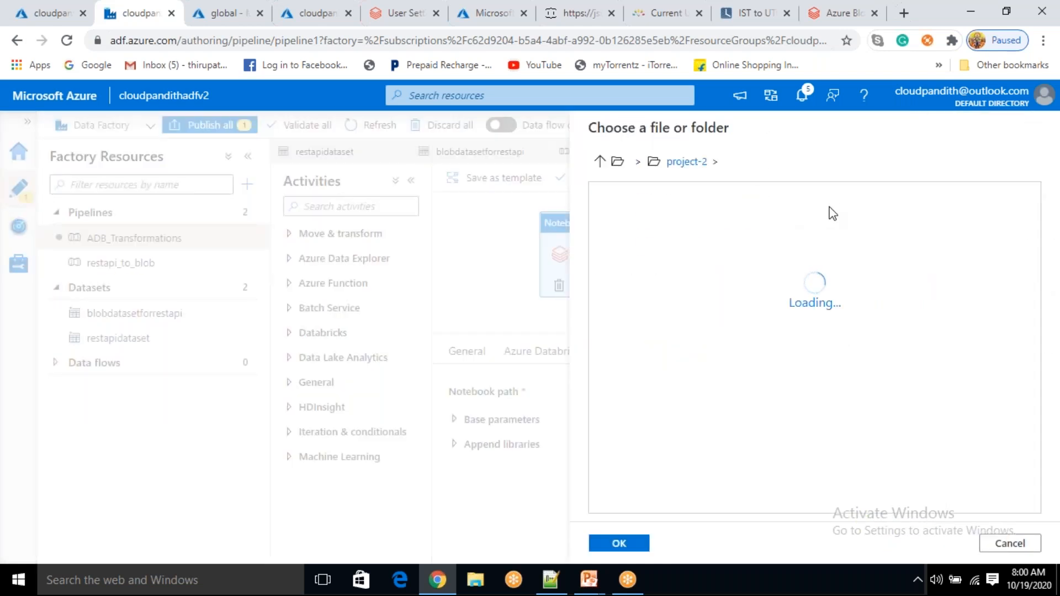
pyautogui.click(691, 238)
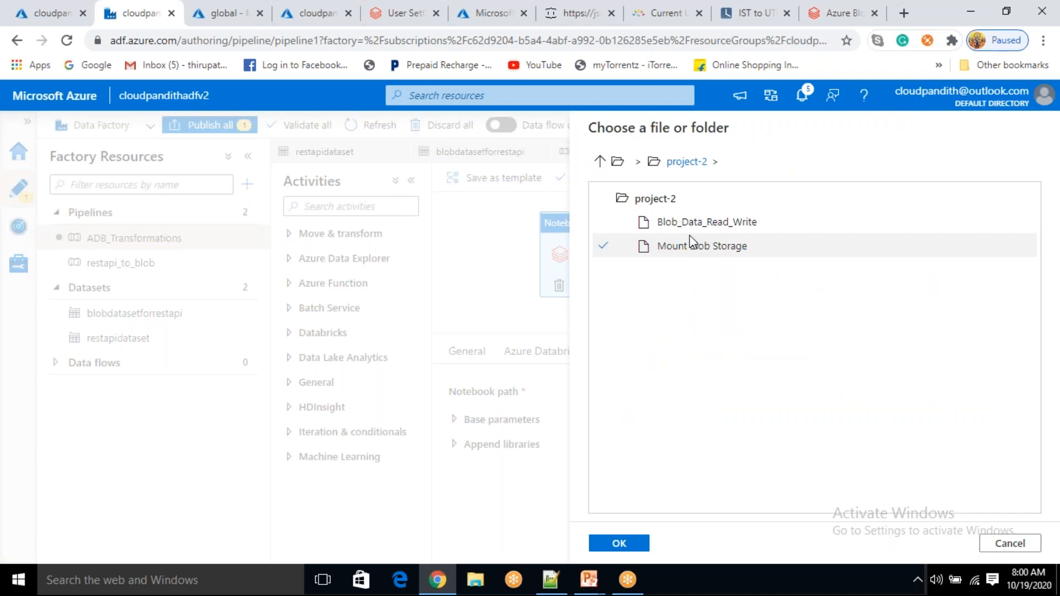
pyautogui.click(688, 226)
pyautogui.click(622, 542)
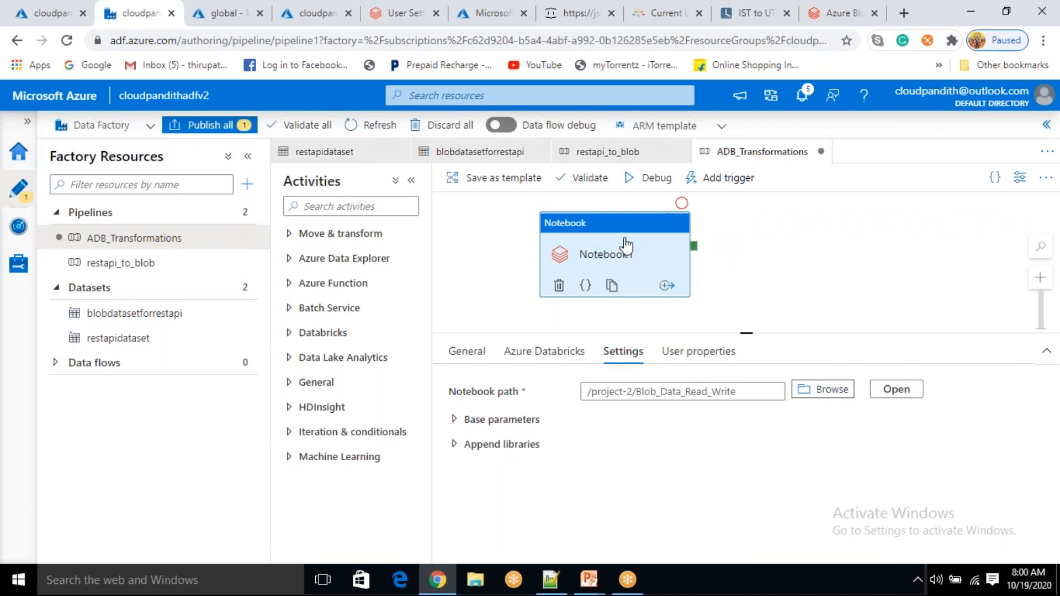
pyautogui.click(625, 244)
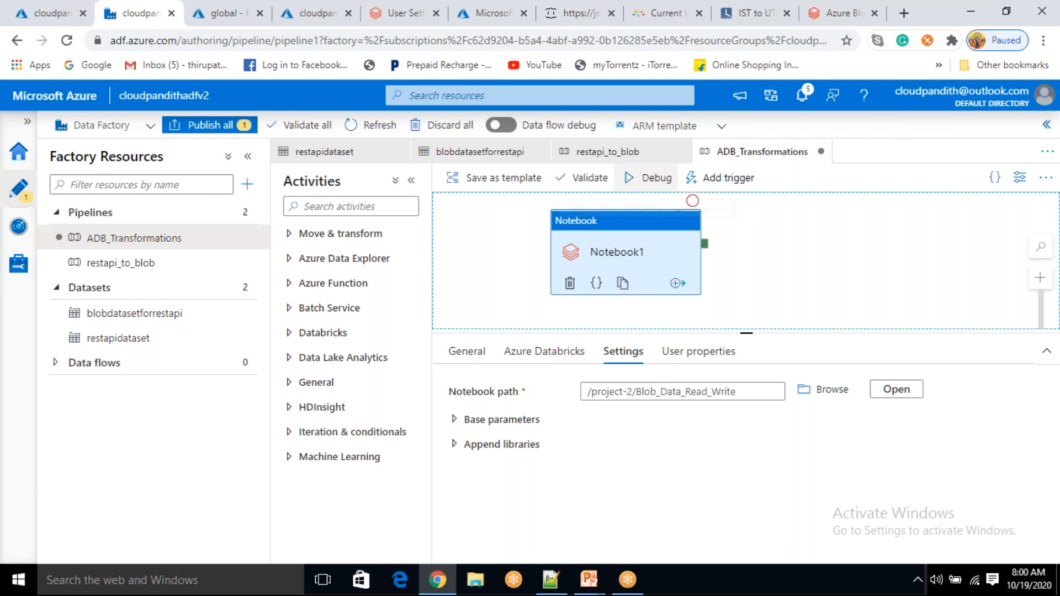
# Debug-run ADB_Transformations and refresh the output until Notebook1 shows In progress
pyautogui.click(657, 182)
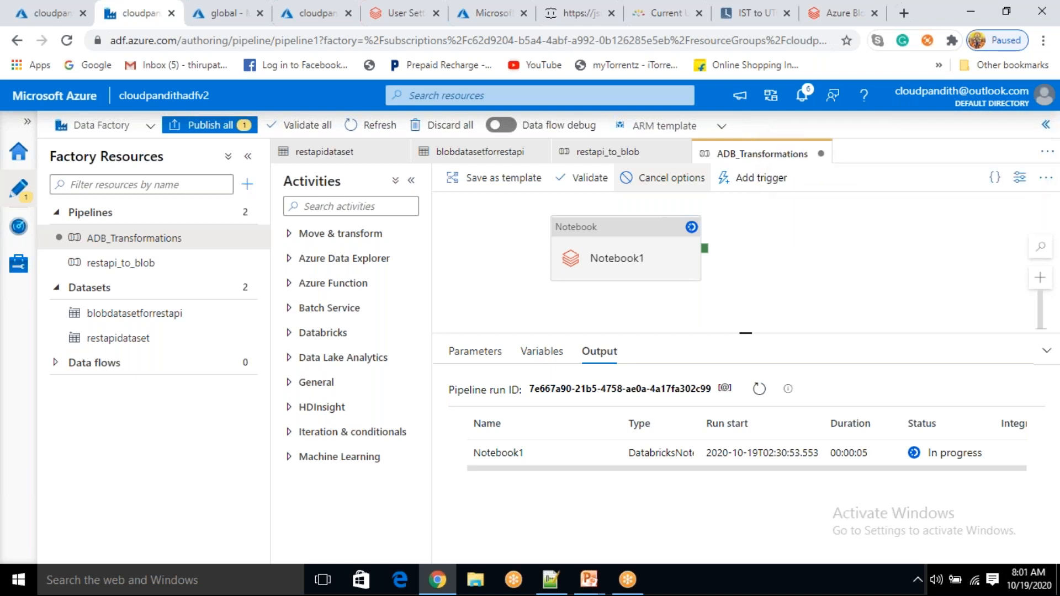
pyautogui.click(656, 251)
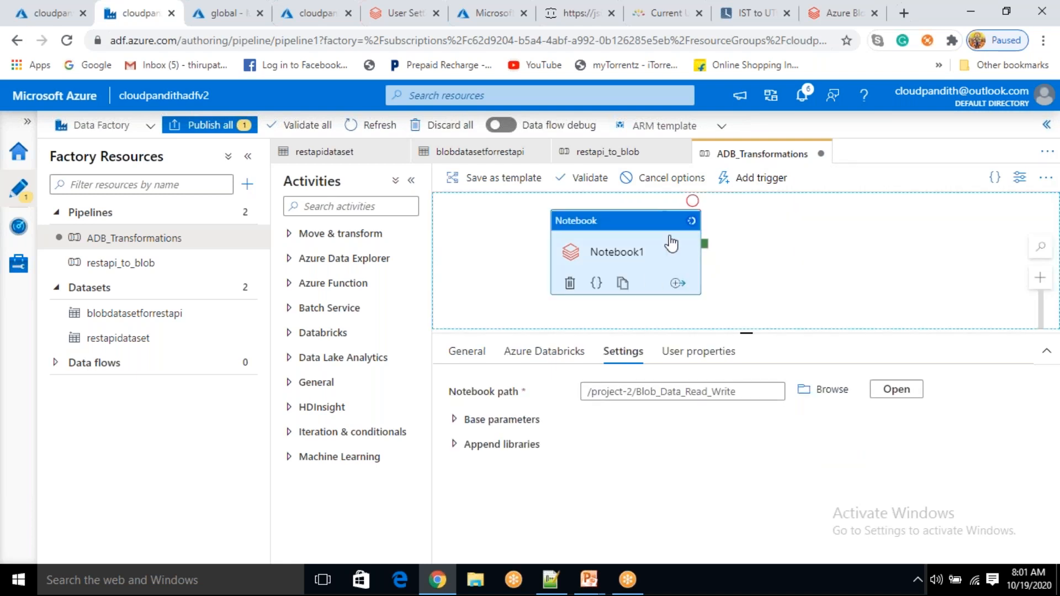
pyautogui.click(826, 247)
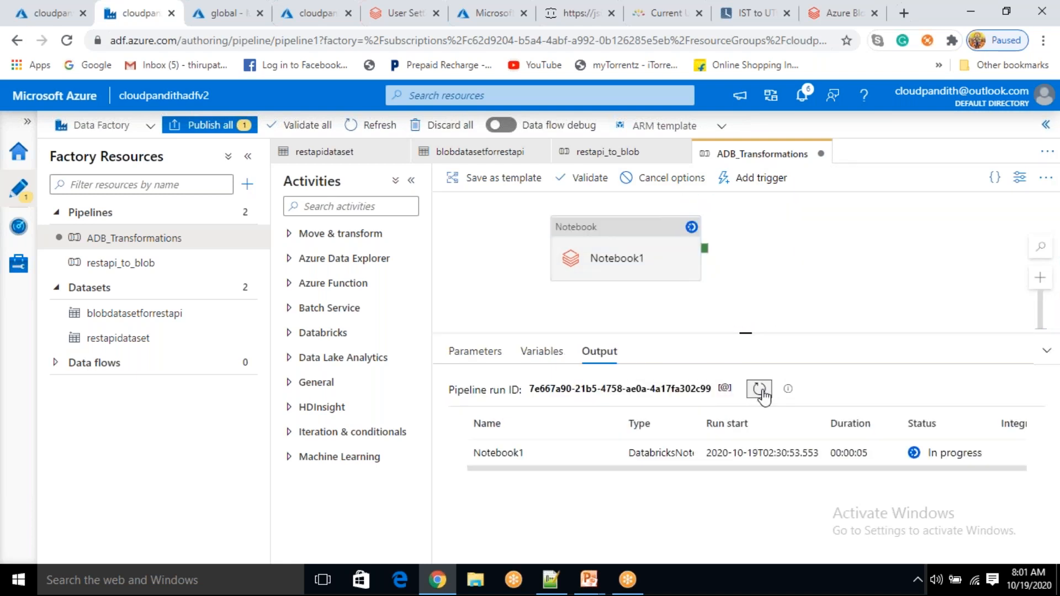
pyautogui.click(760, 390)
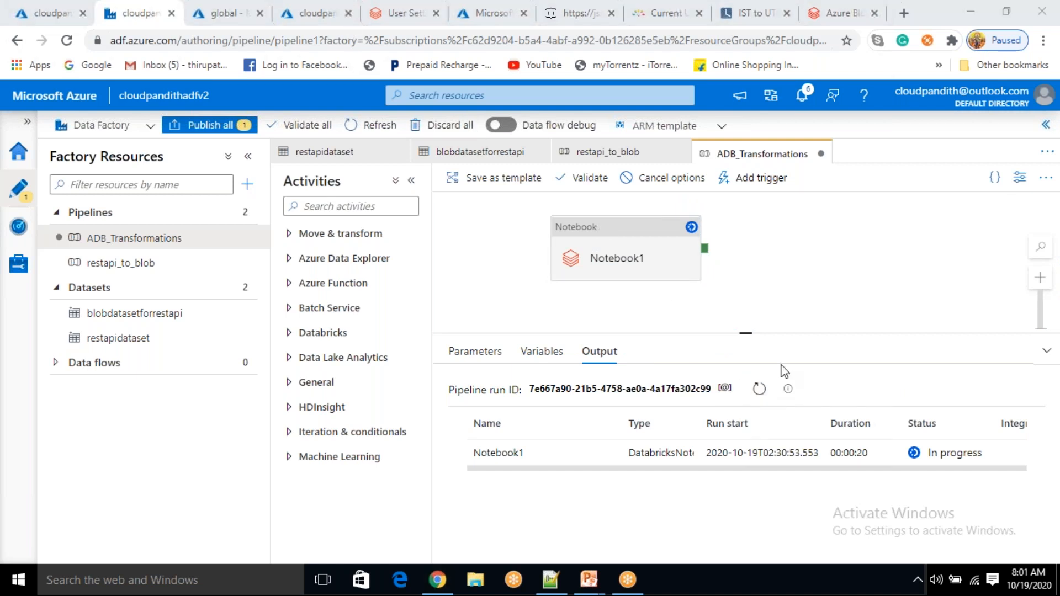
pyautogui.click(760, 389)
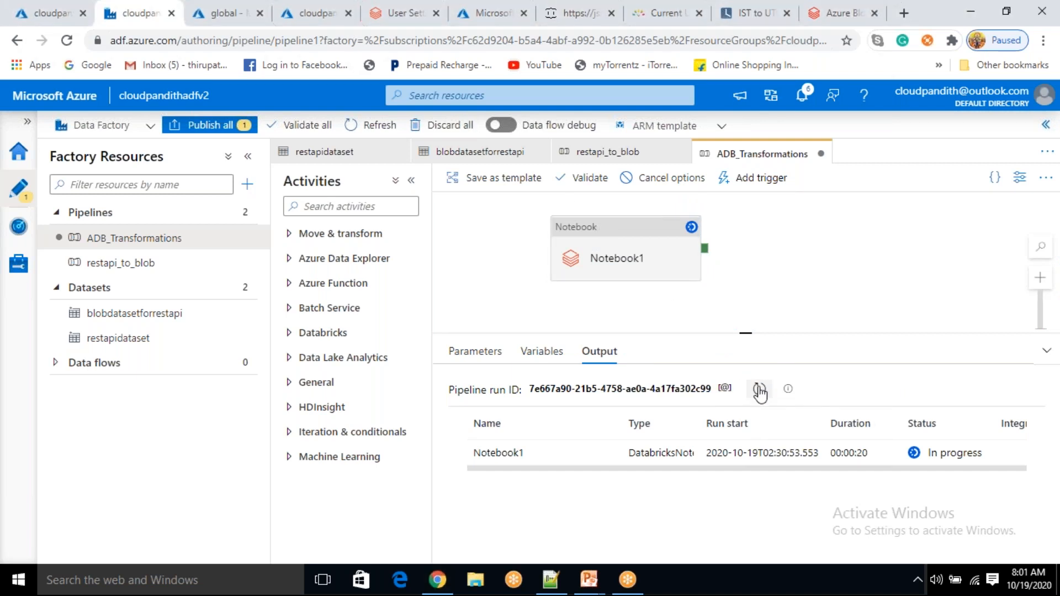
pyautogui.click(760, 389)
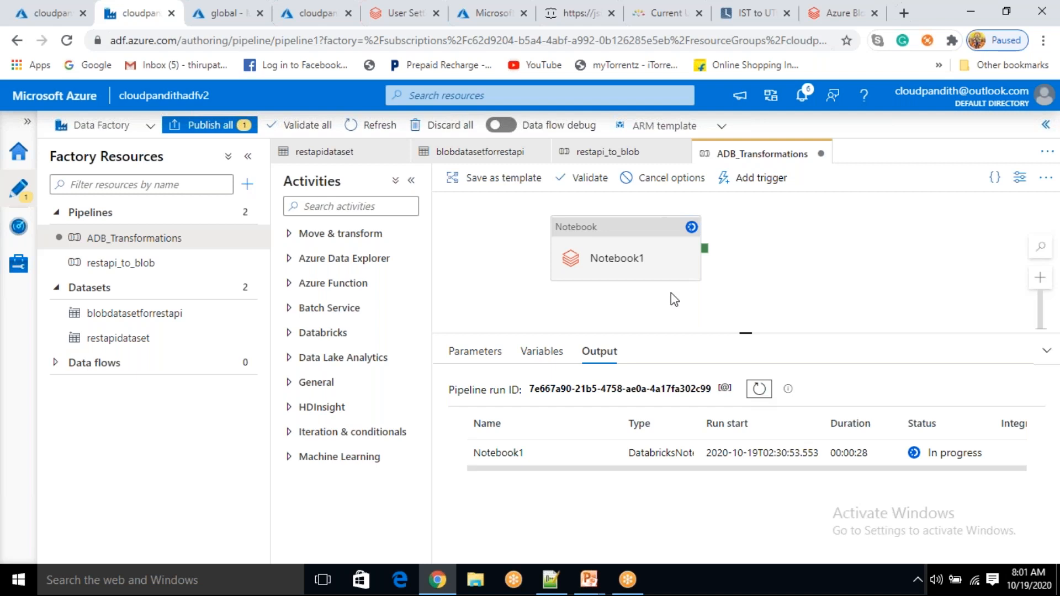
# Refresh the global container's blob list, checking the pipeline run in Data Factory meanwhile
pyautogui.click(224, 13)
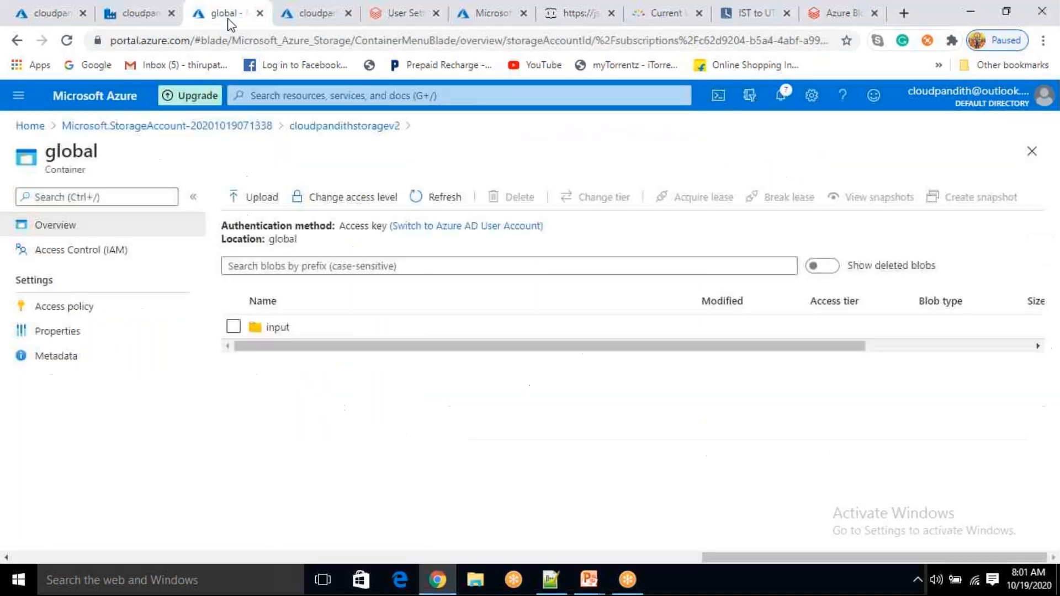
pyautogui.click(428, 201)
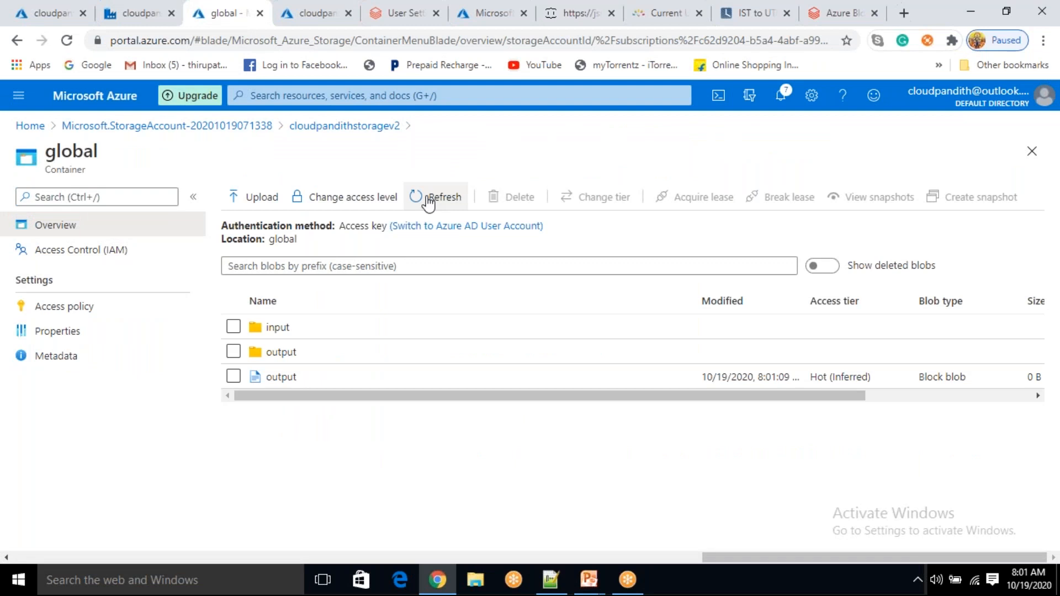
pyautogui.click(148, 17)
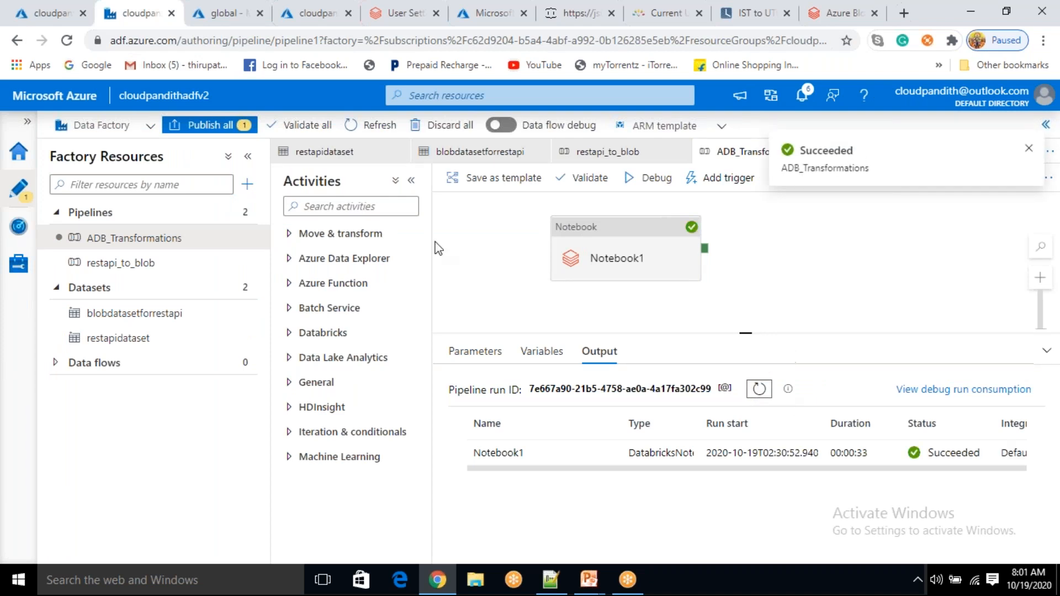
pyautogui.click(231, 14)
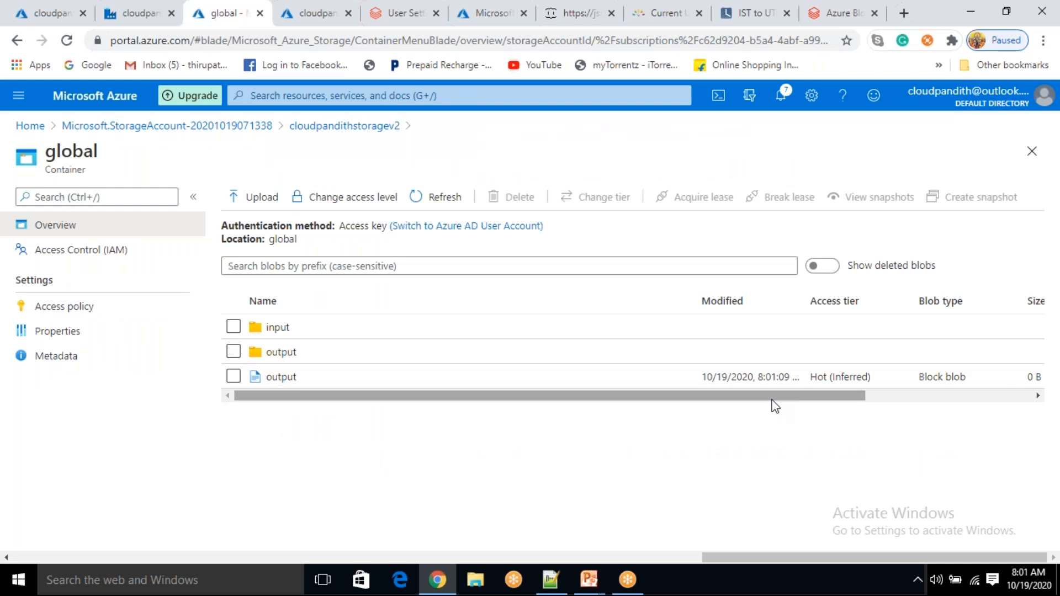
# Verify global/output holds the part-00000 CSV and _SUCCESS files, then inspect the input folder
pyautogui.click(281, 352)
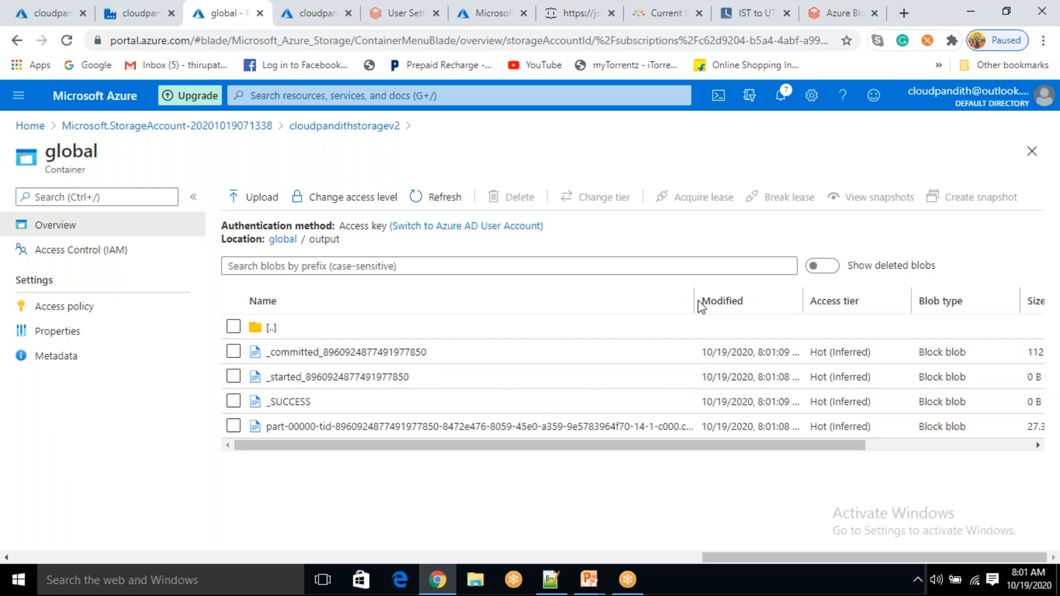
pyautogui.moveTo(696, 301); pyautogui.dragTo(748, 300)
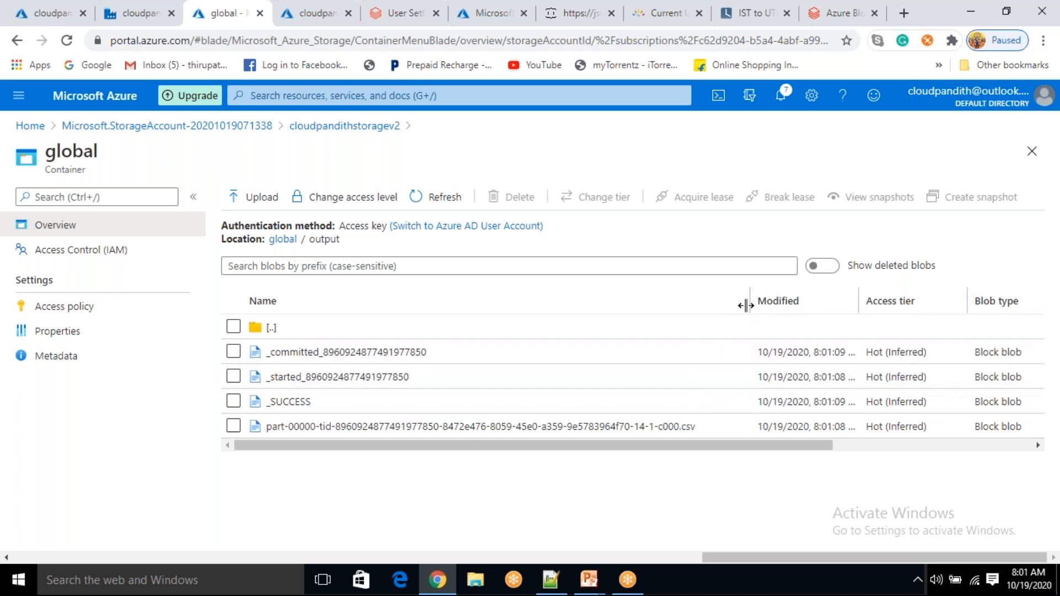
pyautogui.click(281, 245)
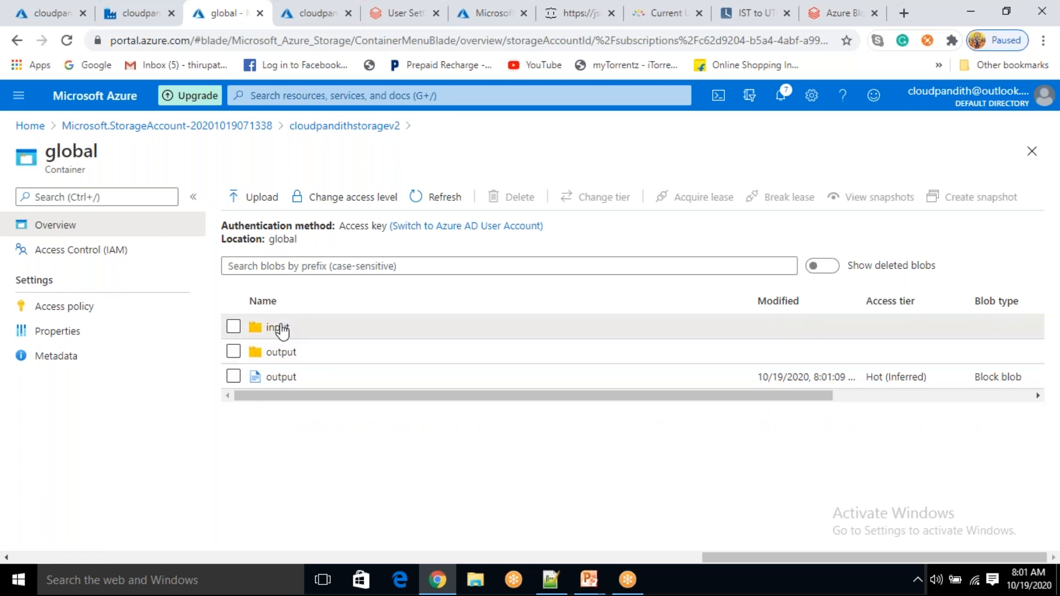
pyautogui.click(279, 328)
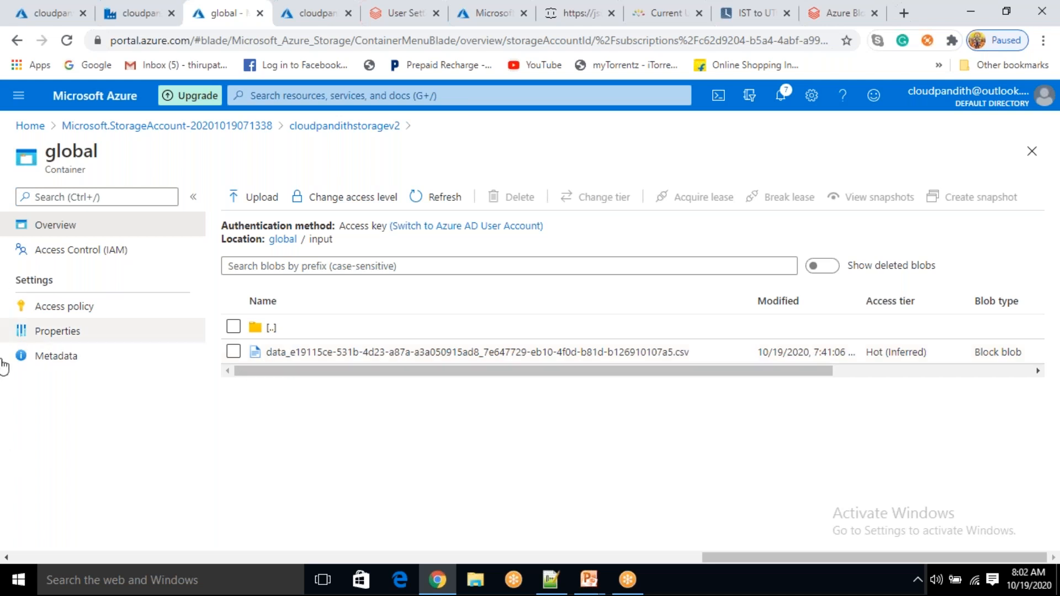
pyautogui.click(289, 245)
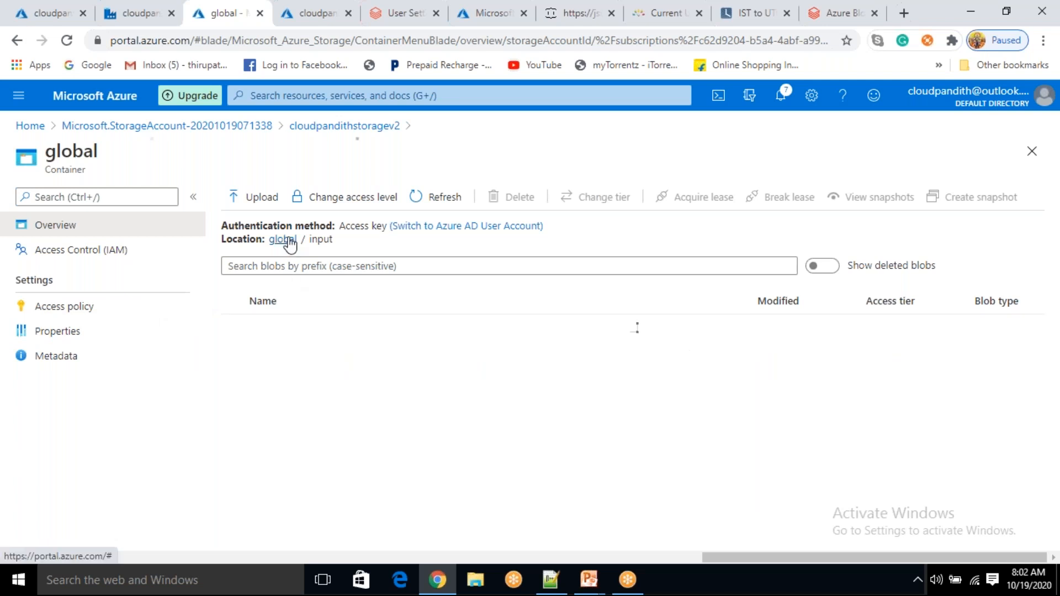
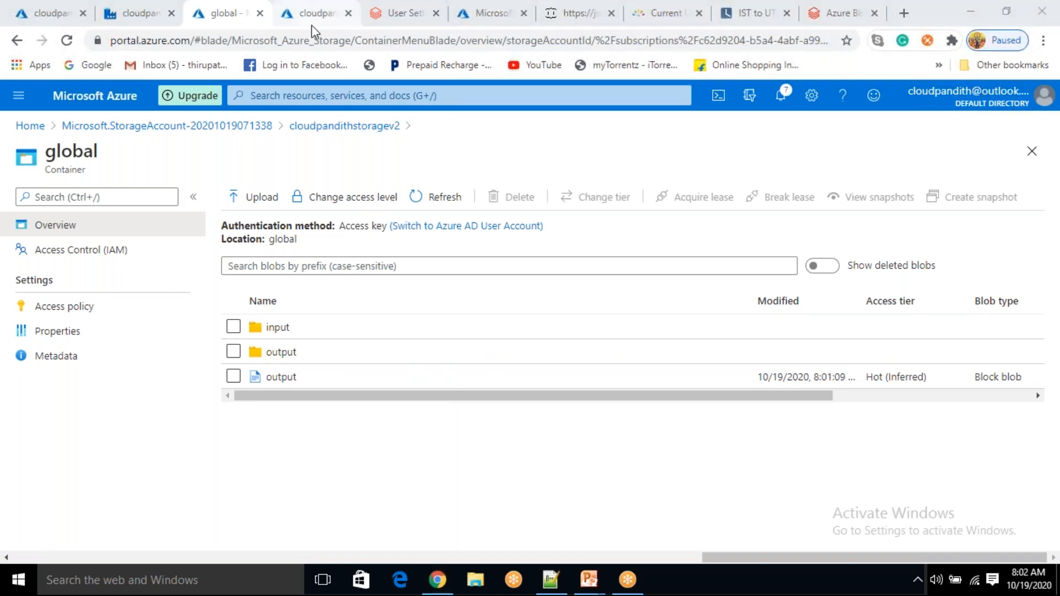
# Back in Data Factory, select ADB_Transformations' Notebook1 activity and begin adding a trigger
pyautogui.click(145, 18)
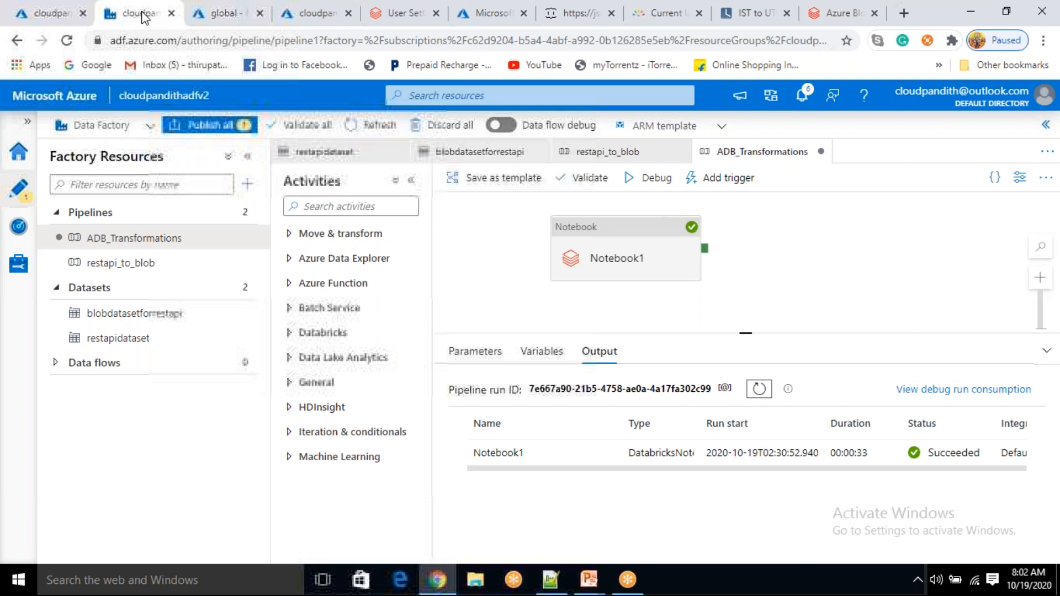
pyautogui.click(633, 268)
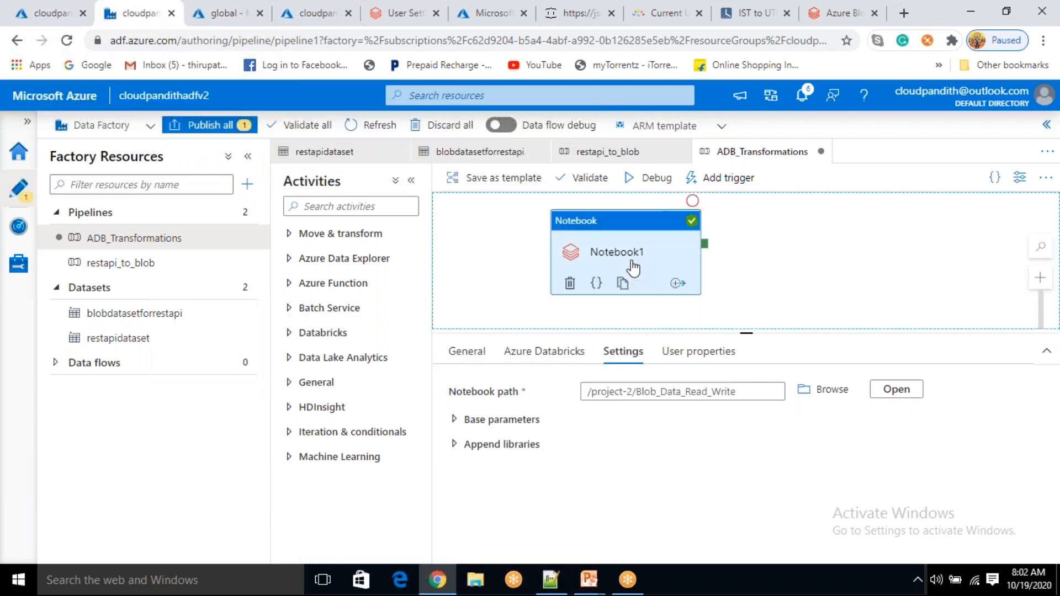
pyautogui.click(727, 179)
pyautogui.click(720, 222)
# Create a new trigger named adb_event_trigger of type Event
pyautogui.click(733, 193)
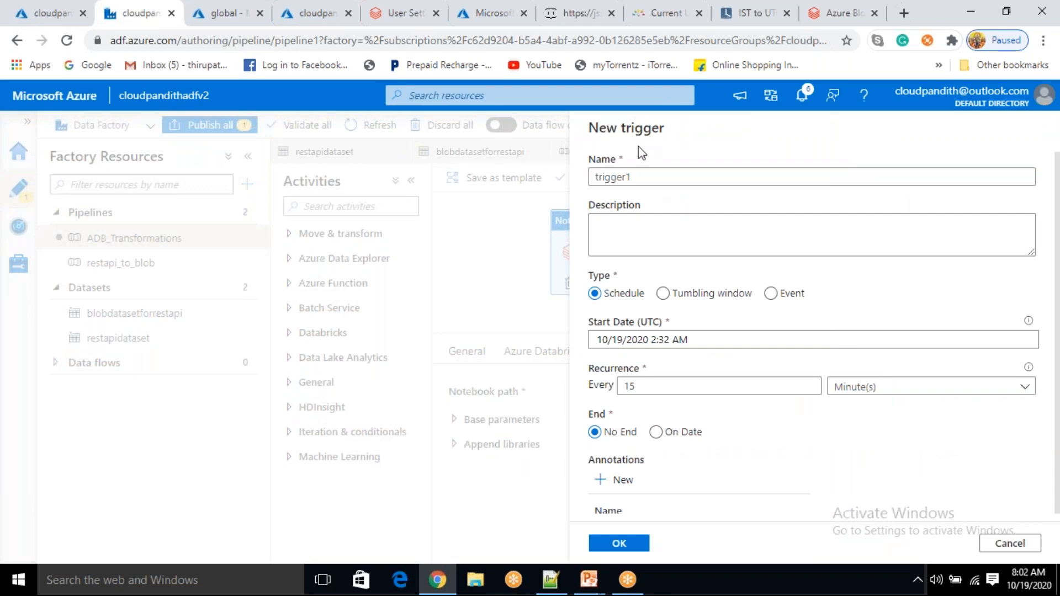
pyautogui.doubleClick(597, 182)
pyautogui.press('BackSpace')
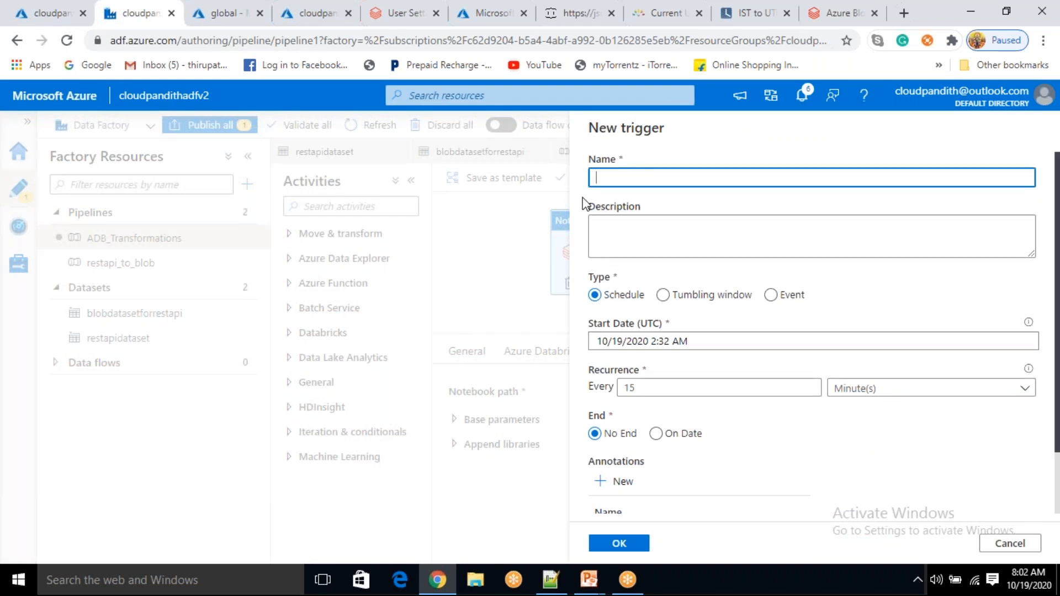
pyautogui.write('adb_event_trigger')
pyautogui.click(773, 296)
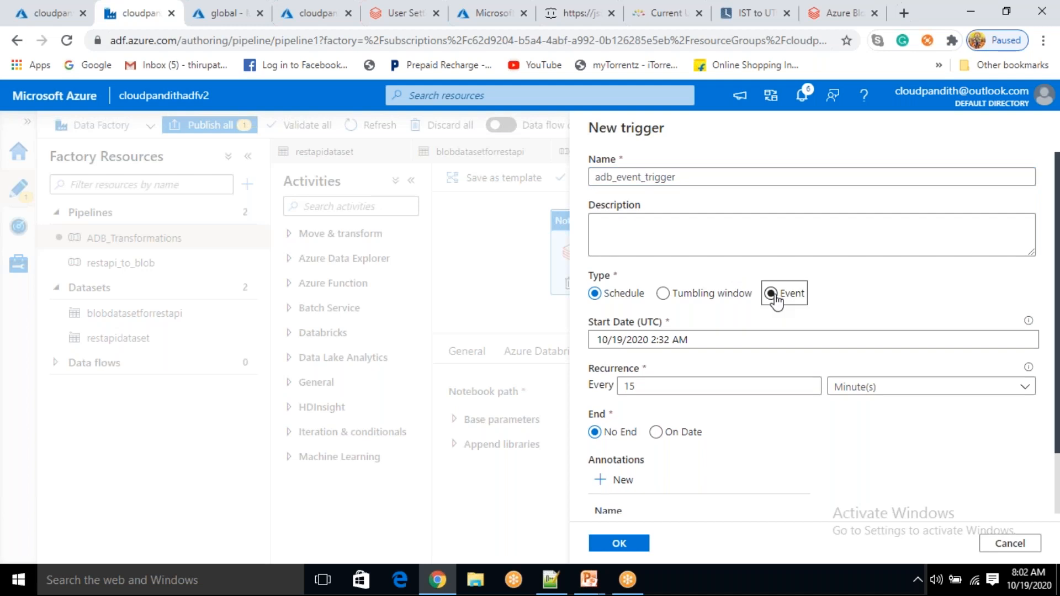
# Point the trigger at the Free Trial subscription and the global container
pyautogui.scroll(-1, 777, 301)
pyautogui.scroll(-1, 777, 302)
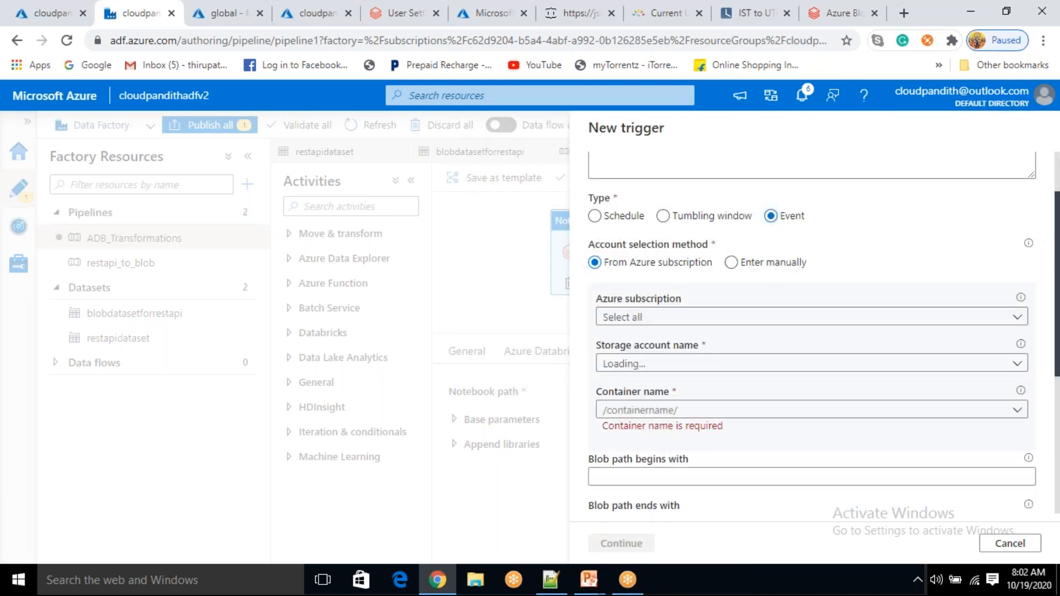
pyautogui.click(688, 316)
pyautogui.click(688, 362)
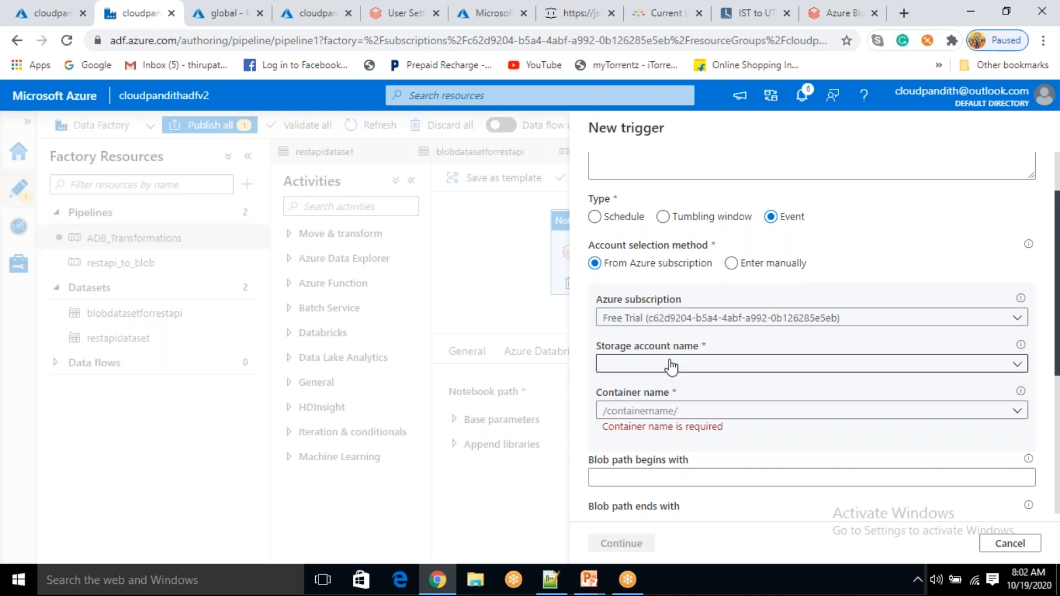
pyautogui.scroll(-3, 994, 331)
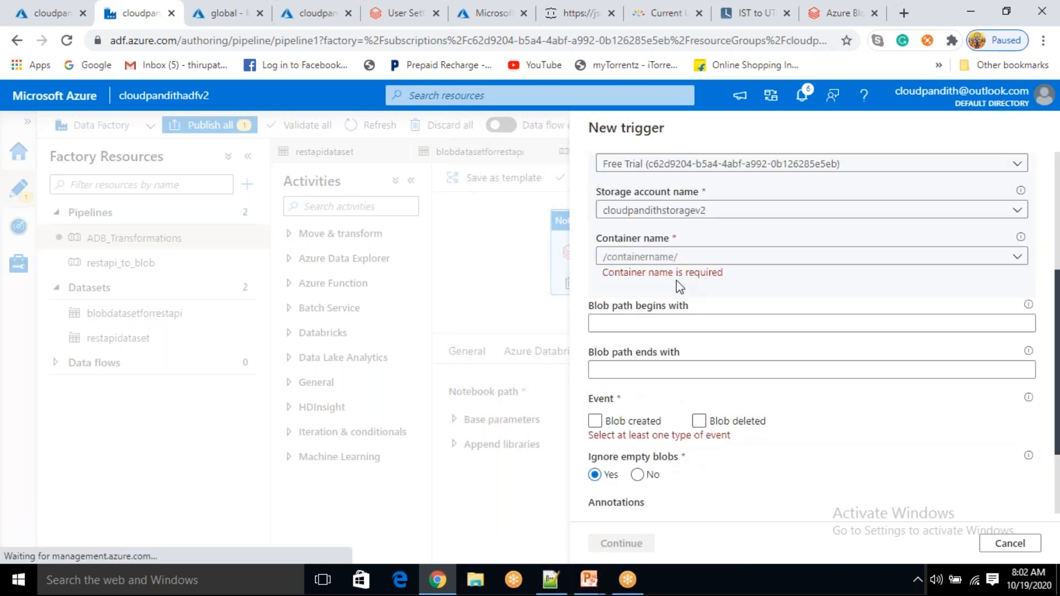
pyautogui.click(1016, 256)
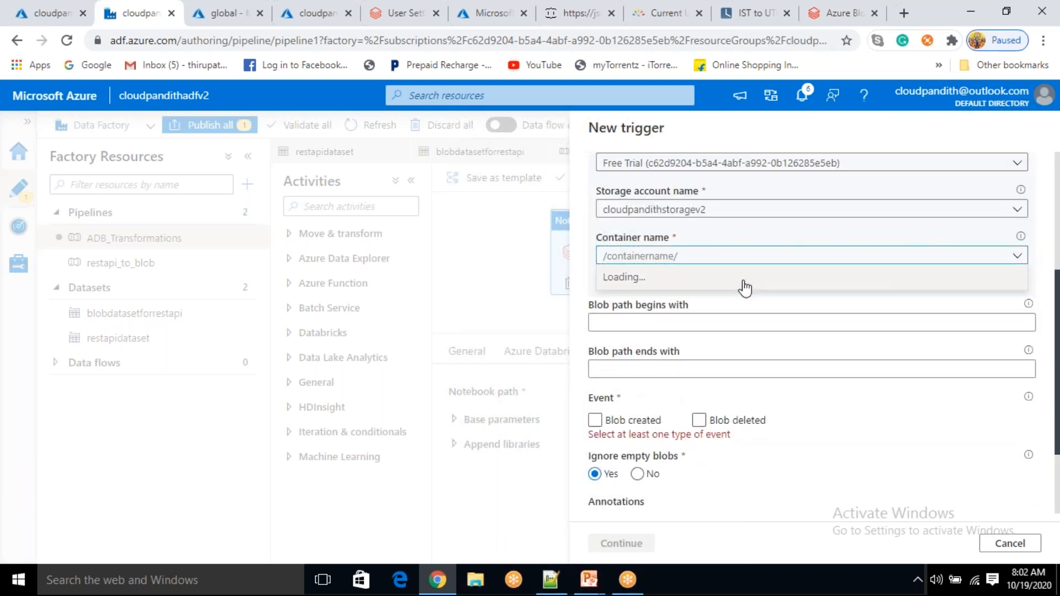
pyautogui.click(690, 256)
pyautogui.click(616, 322)
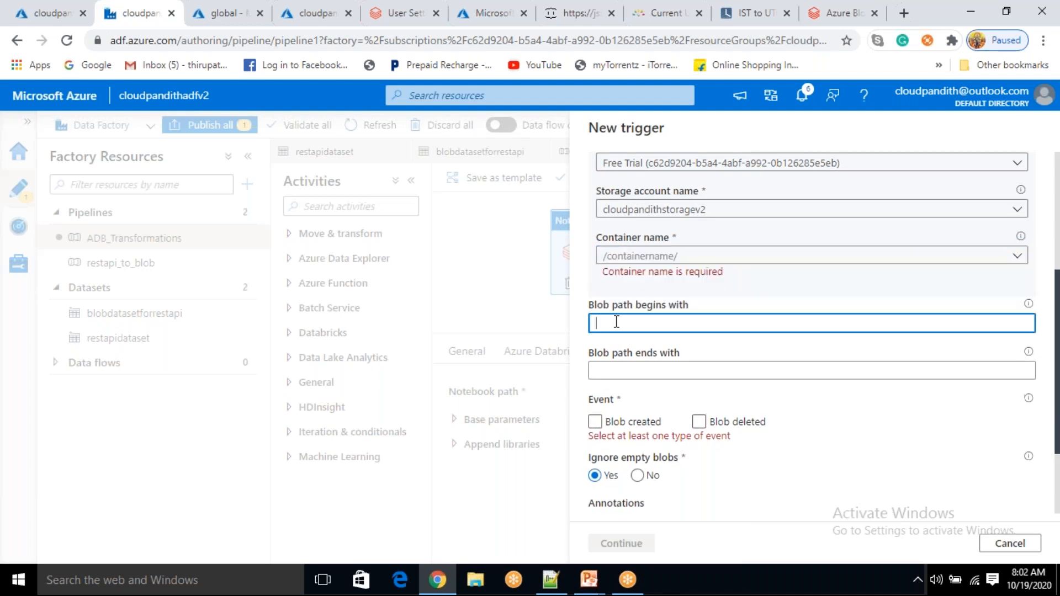
pyautogui.click(989, 260)
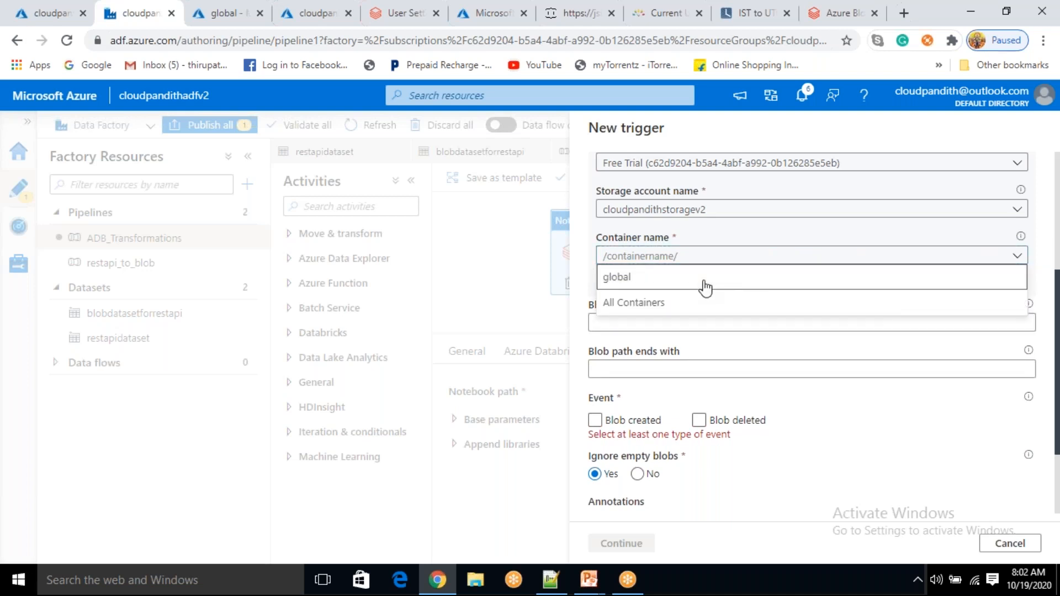
pyautogui.click(700, 277)
# Set blob path prefix input/ and suffix .csv, firing on Blob created only
pyautogui.click(625, 307)
pyautogui.write('inp')
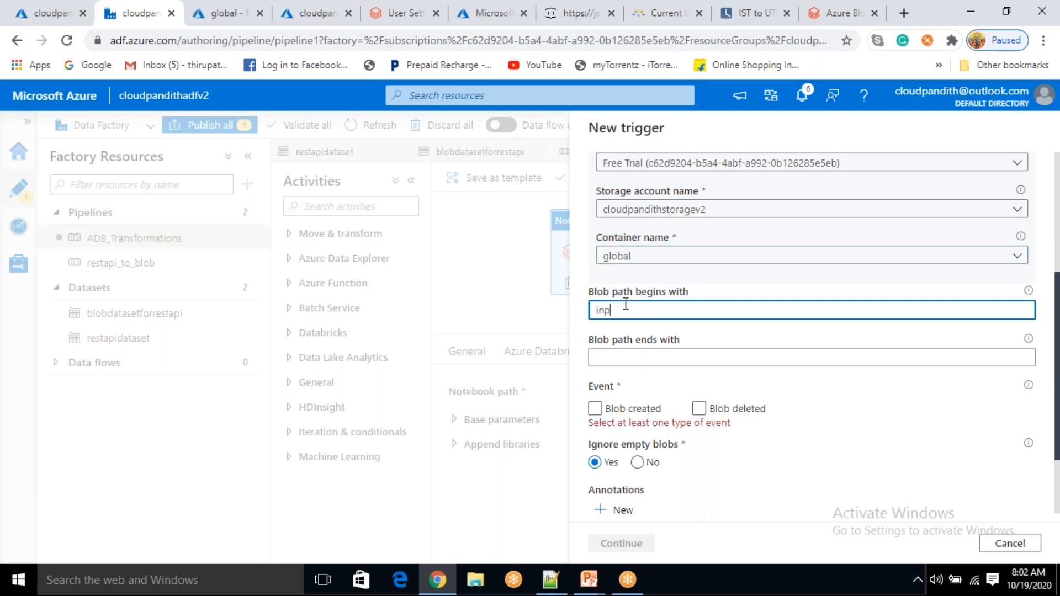
pyautogui.write('ut/')
pyautogui.click(610, 356)
pyautogui.write('.csv')
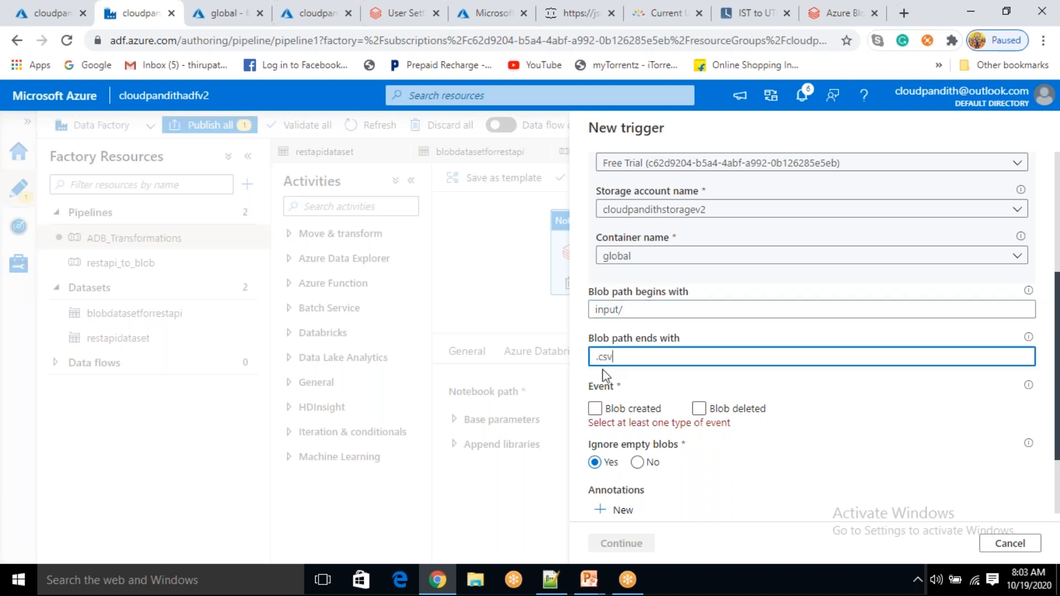
pyautogui.moveTo(620, 358); pyautogui.dragTo(589, 359)
pyautogui.click(632, 356)
pyautogui.click(595, 409)
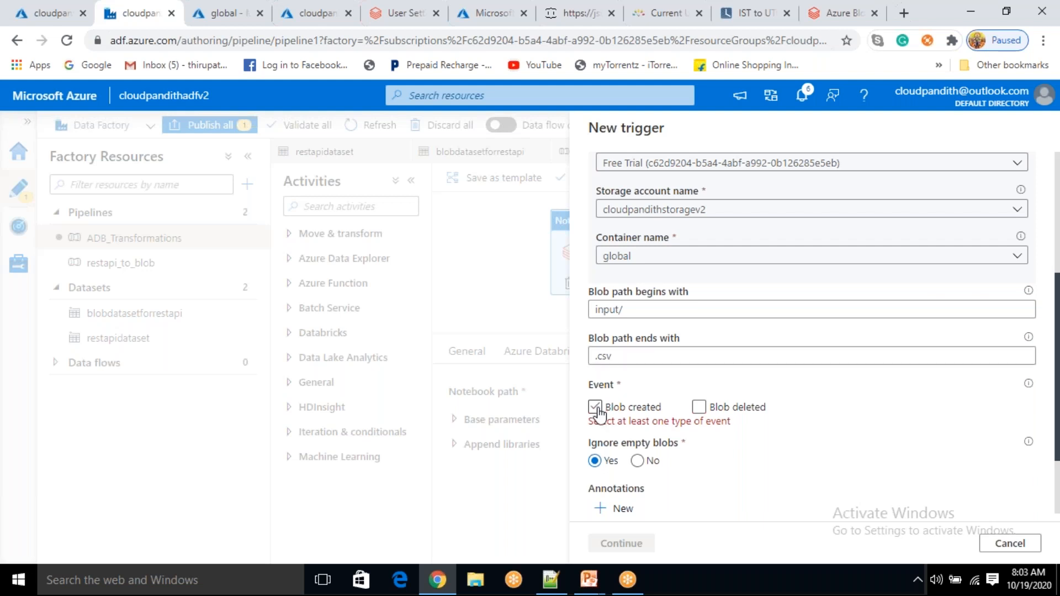
pyautogui.click(595, 408)
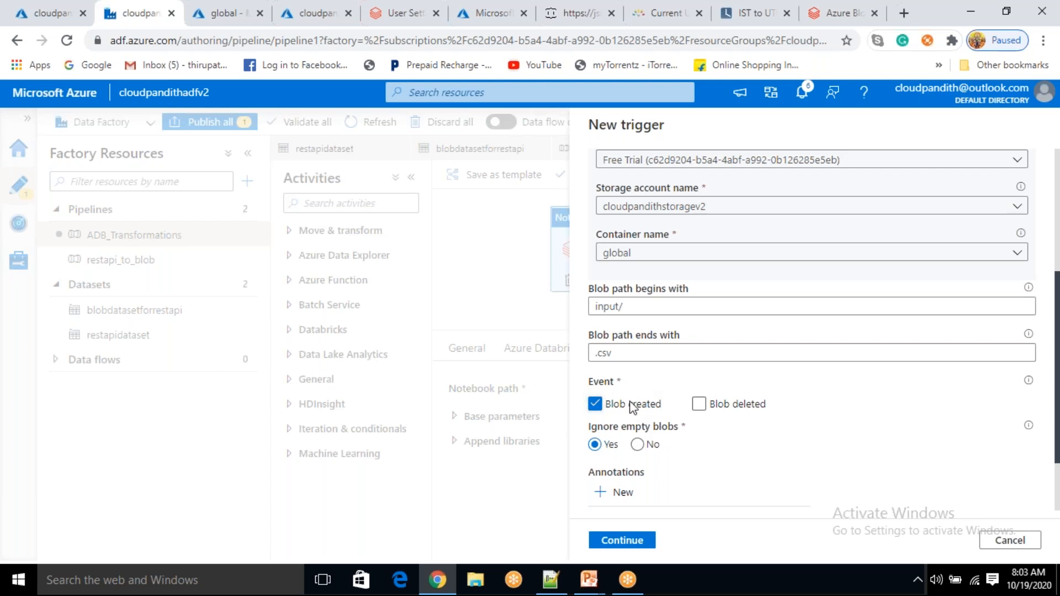
# Double-check the input/ and .csv filters, then go to the end of the Notepad++ notes
pyautogui.moveTo(634, 307); pyautogui.dragTo(619, 301)
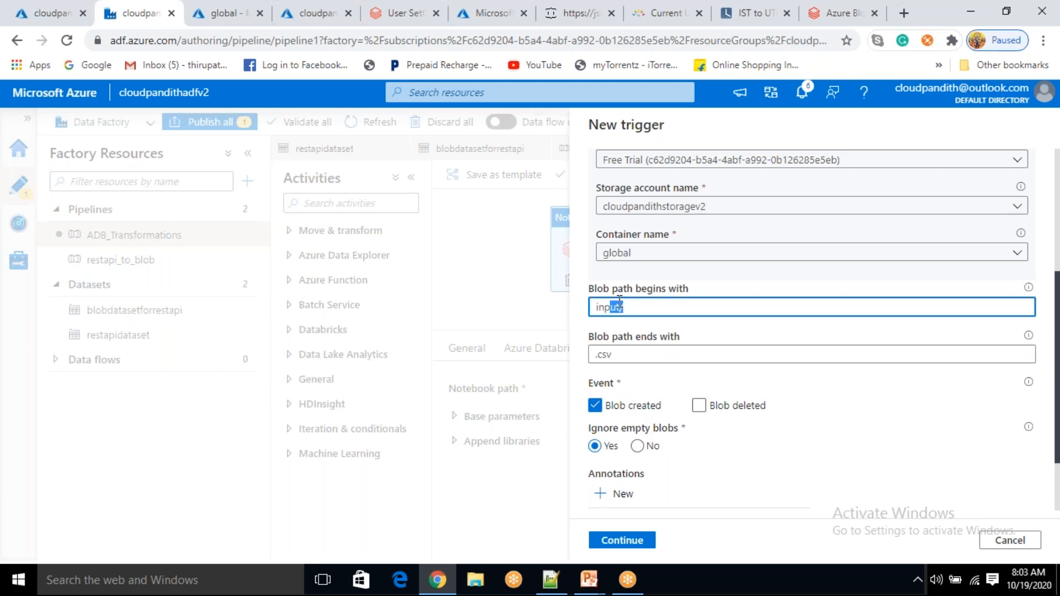
pyautogui.click(619, 302)
pyautogui.moveTo(632, 358); pyautogui.dragTo(594, 358)
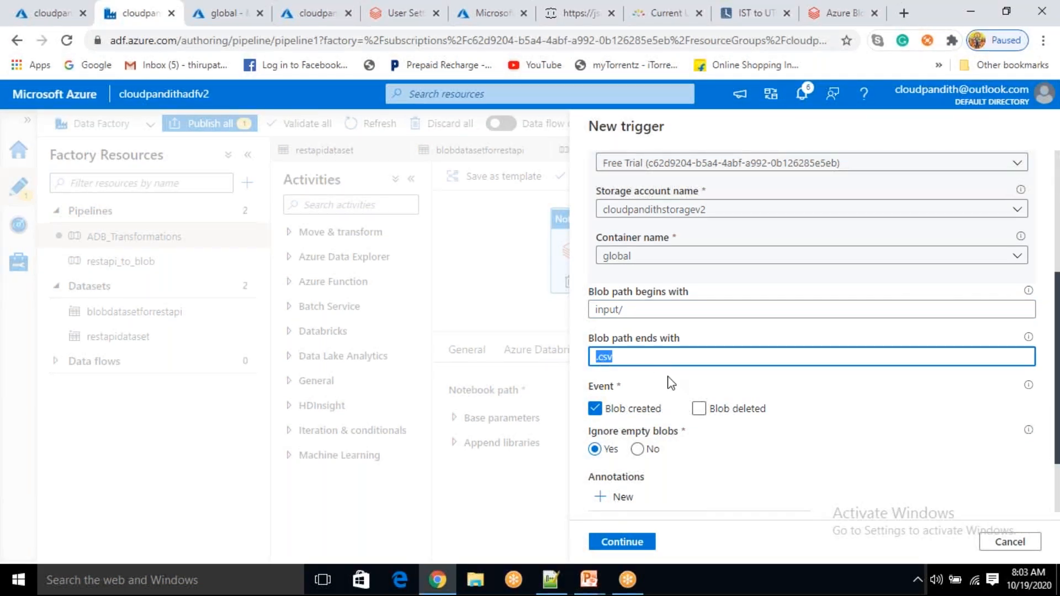
pyautogui.click(551, 580)
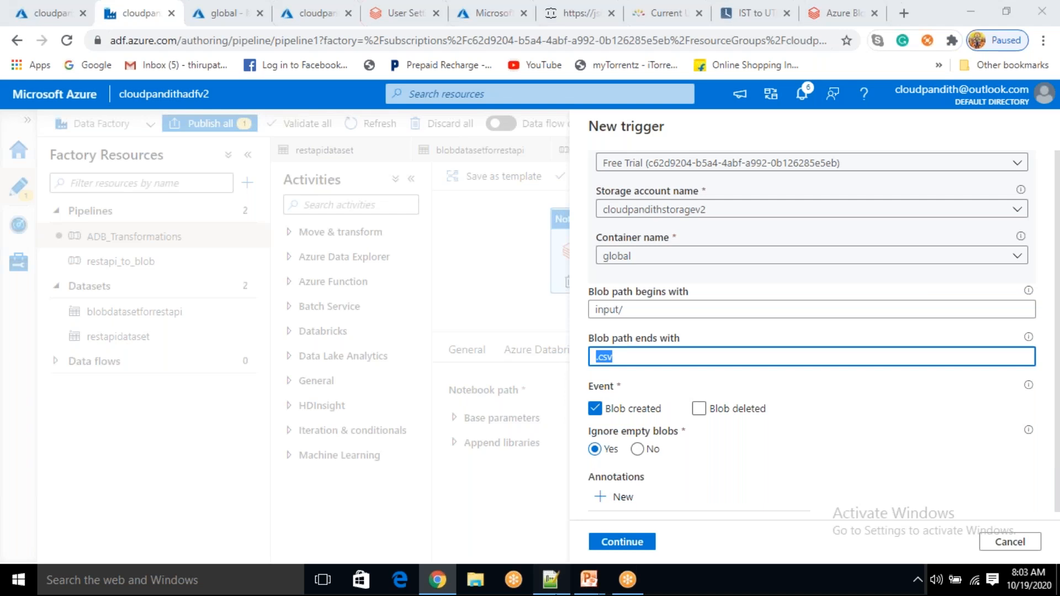
pyautogui.click(381, 280)
# Add the note 'event triiger --- global/input/ .csv', fixing the path and extension typos
pyautogui.press('Return')
pyautogui.press('Return')
pyautogui.write('event')
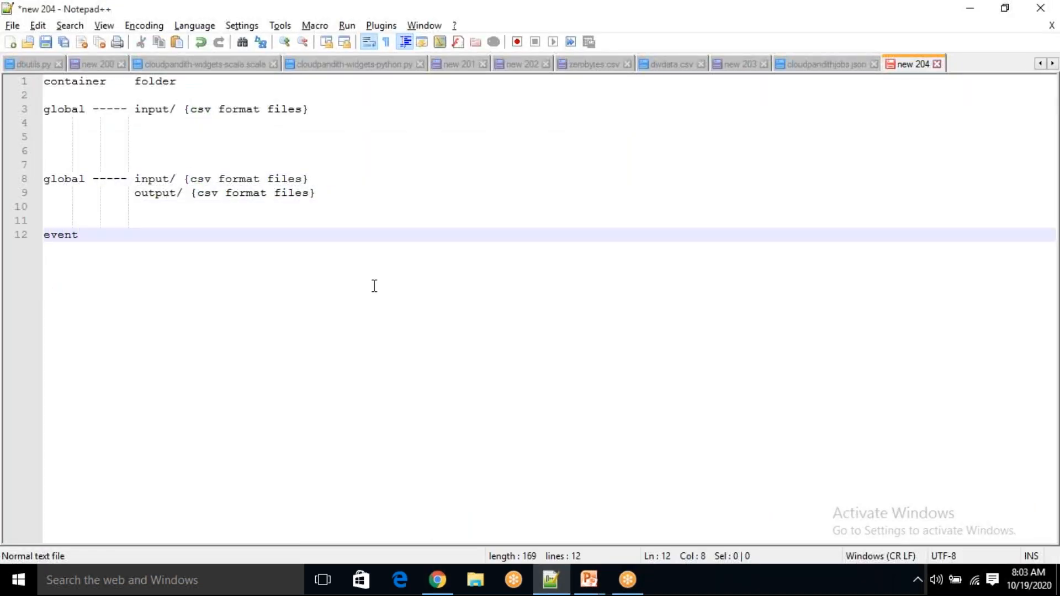
pyautogui.write(' triig')
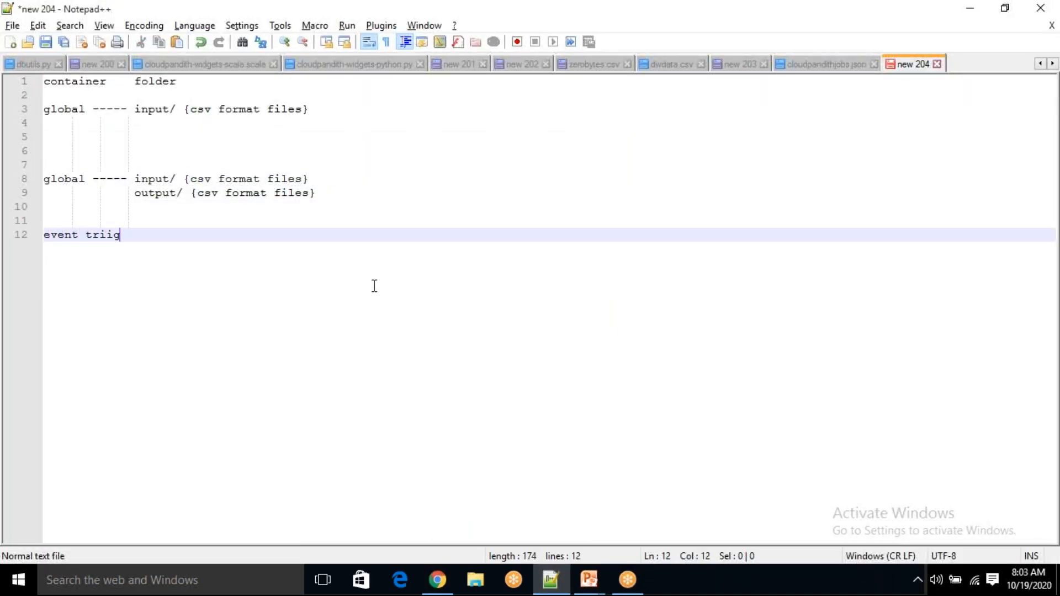
pyautogui.write('er --- global/.input/ .c')
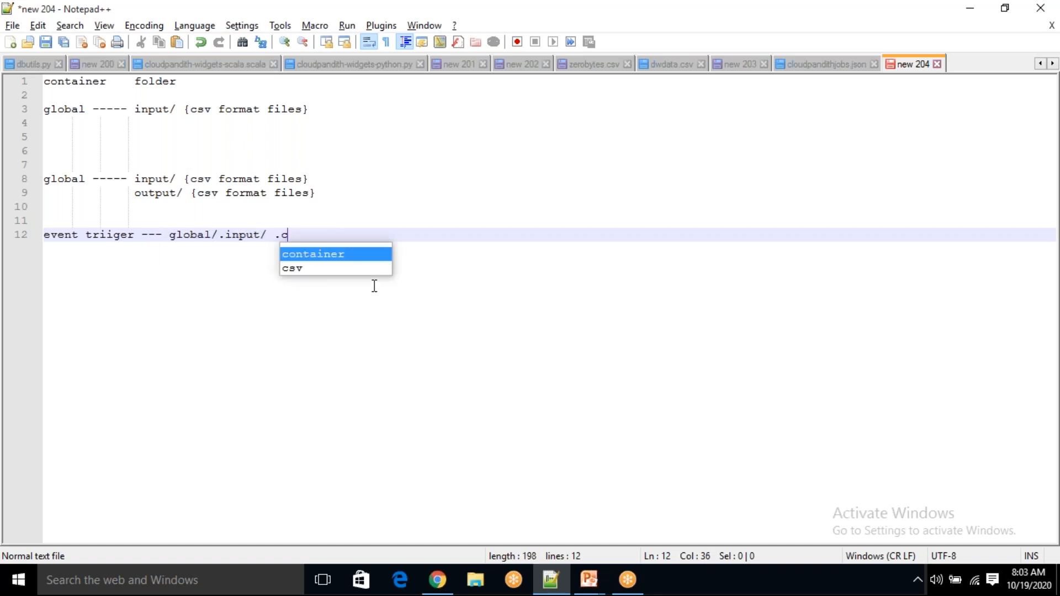
pyautogui.write('ss')
pyautogui.press('Left')
pyautogui.press('Left')
pyautogui.press('Left')
pyautogui.press('Left')
pyautogui.press('Left')
pyautogui.press('Left')
pyautogui.press('Left')
pyautogui.press('Left')
pyautogui.press('Left')
pyautogui.press('Left')
pyautogui.press('Left')
pyautogui.press('BackSpace')
pyautogui.press('End')
pyautogui.press('BackSpace')
pyautogui.write('v')
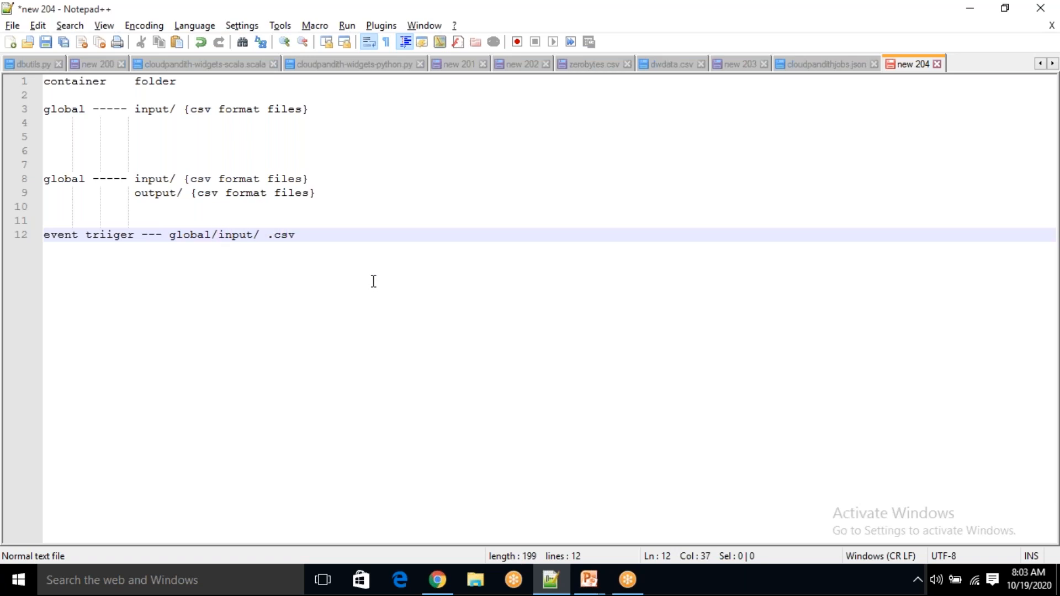
pyautogui.hotkey('alt', 'Tab')
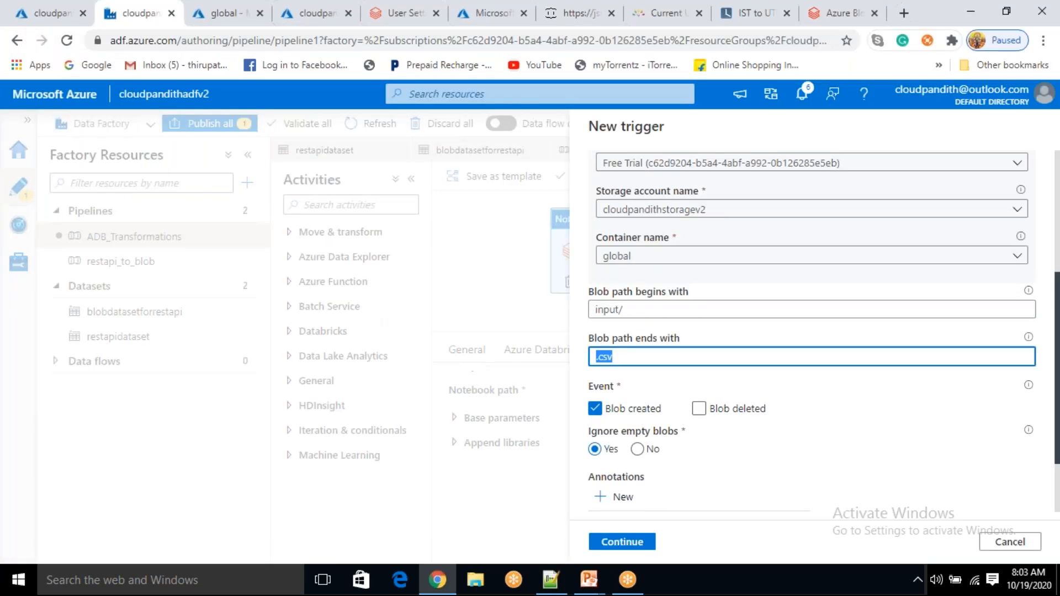
# Run the trigger's data preview and confirm one .csv blob under global/input/ matches
pyautogui.click(625, 357)
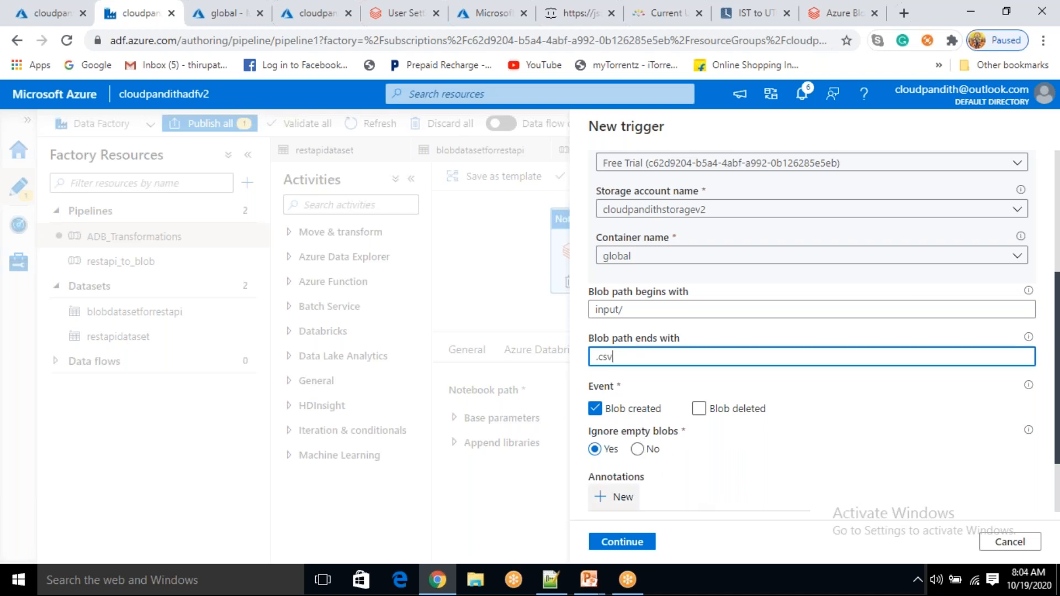
pyautogui.click(638, 550)
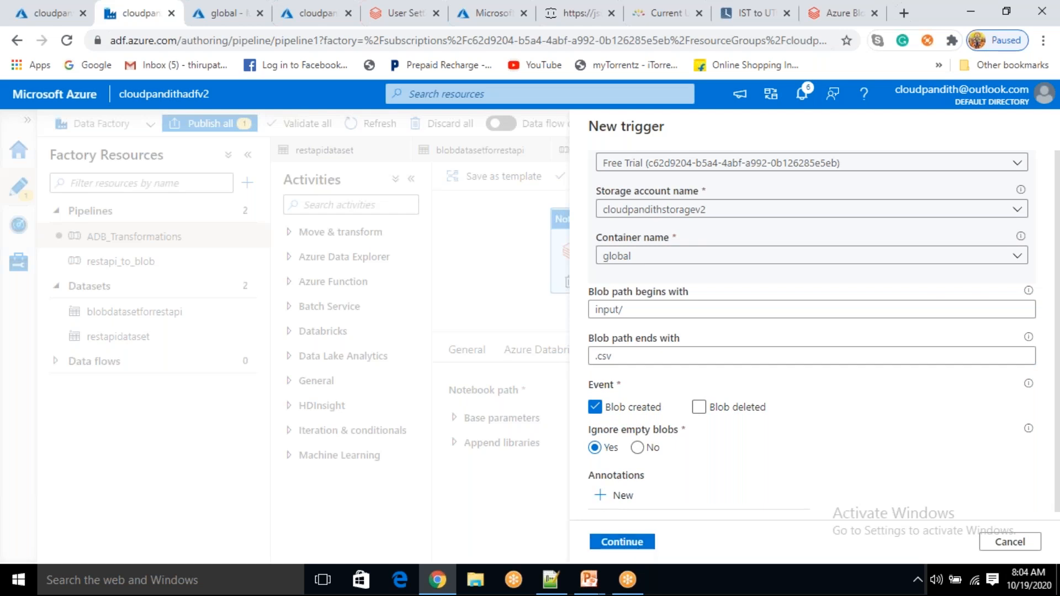
pyautogui.click(635, 544)
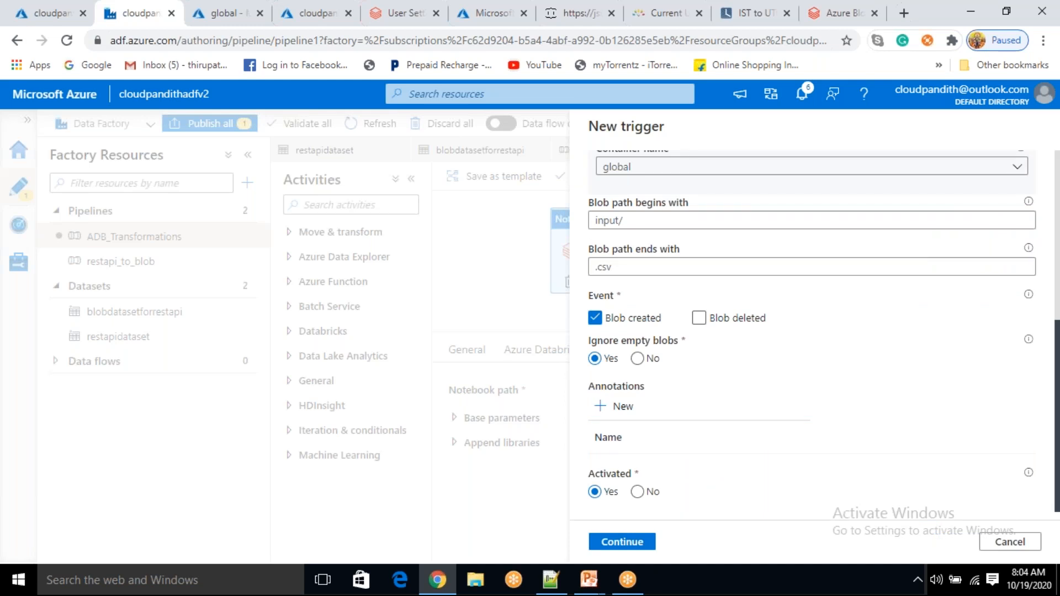
pyautogui.click(636, 543)
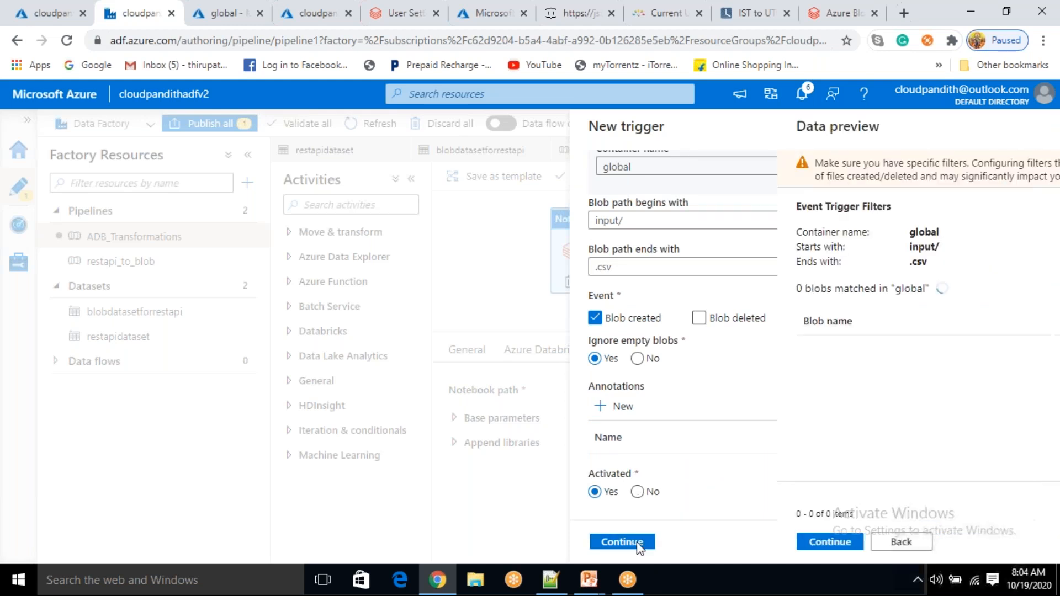
pyautogui.doubleClick(713, 247)
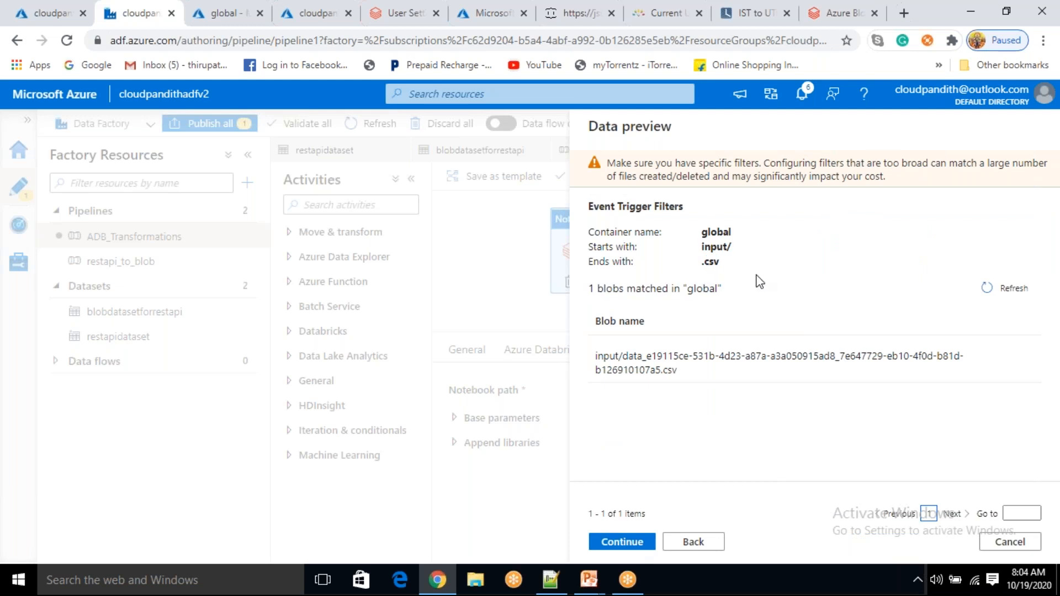
pyautogui.moveTo(596, 353); pyautogui.dragTo(698, 386)
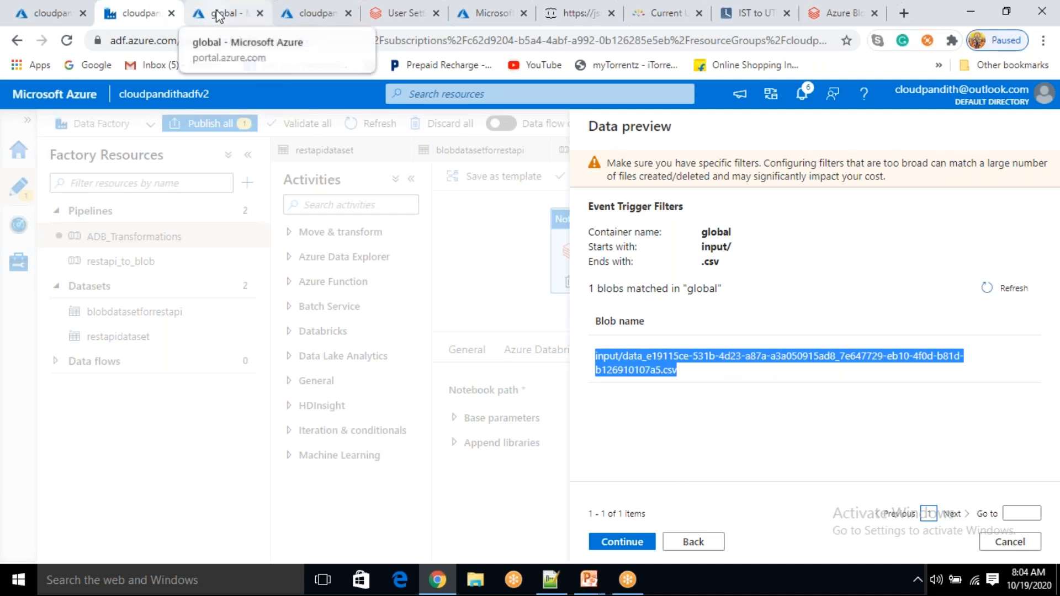
pyautogui.click(651, 386)
# Delete the CSV file from the global container's input folder
pyautogui.click(232, 21)
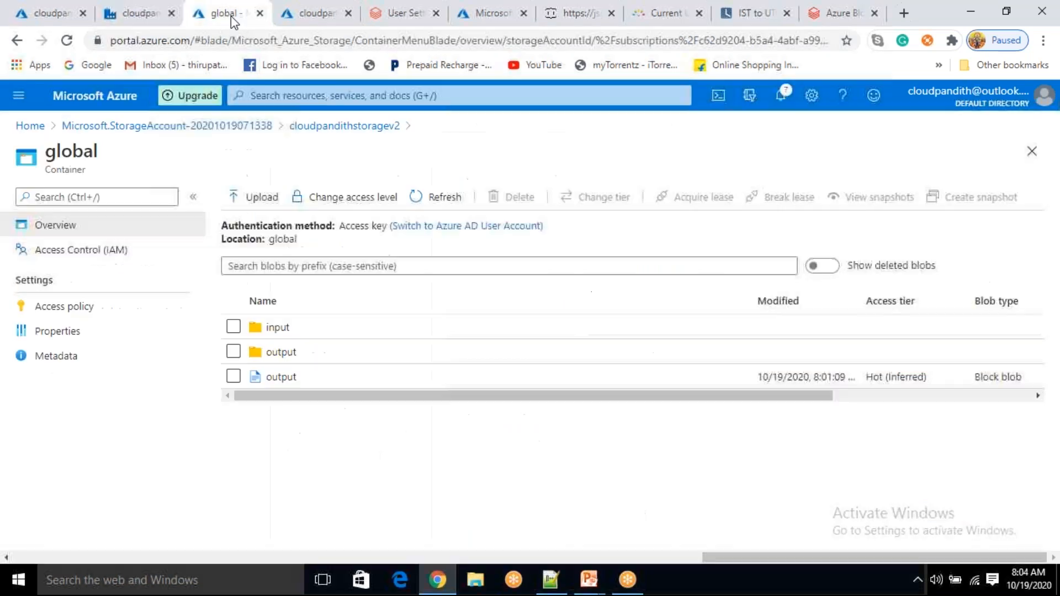
pyautogui.click(308, 329)
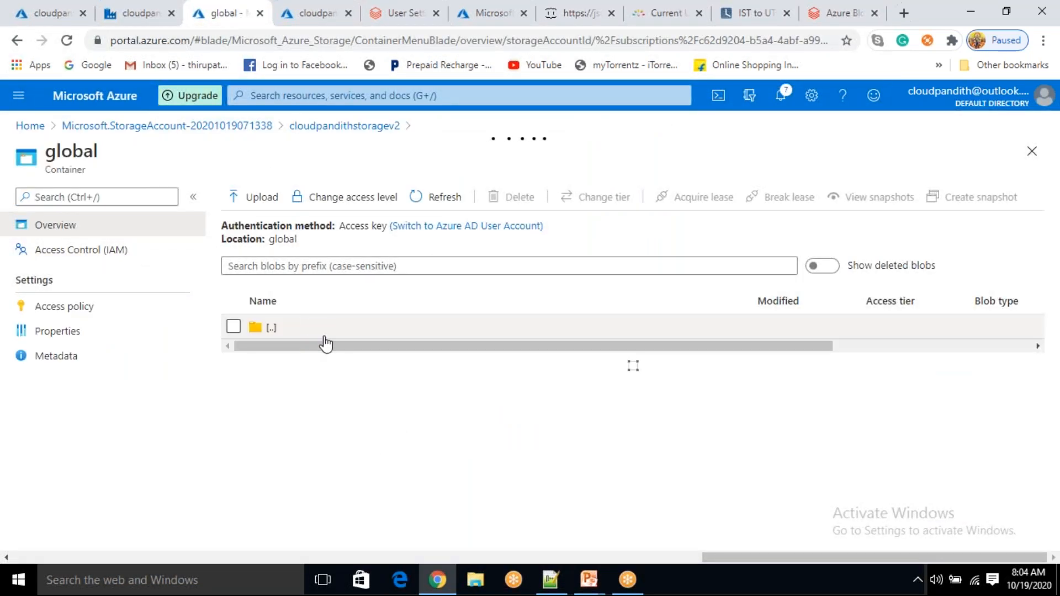
pyautogui.click(233, 351)
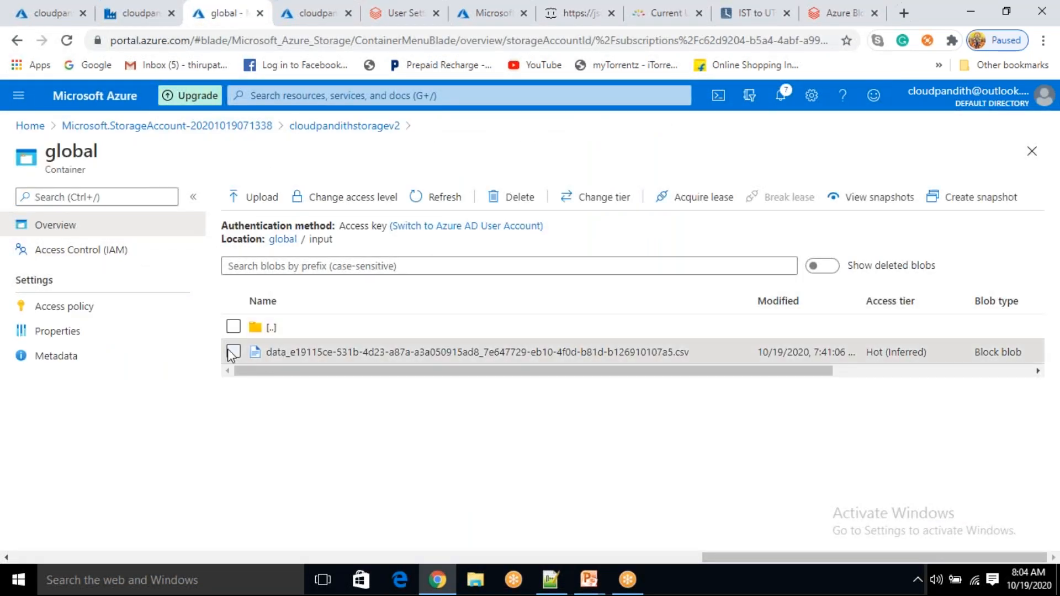
pyautogui.click(513, 197)
pyautogui.click(257, 417)
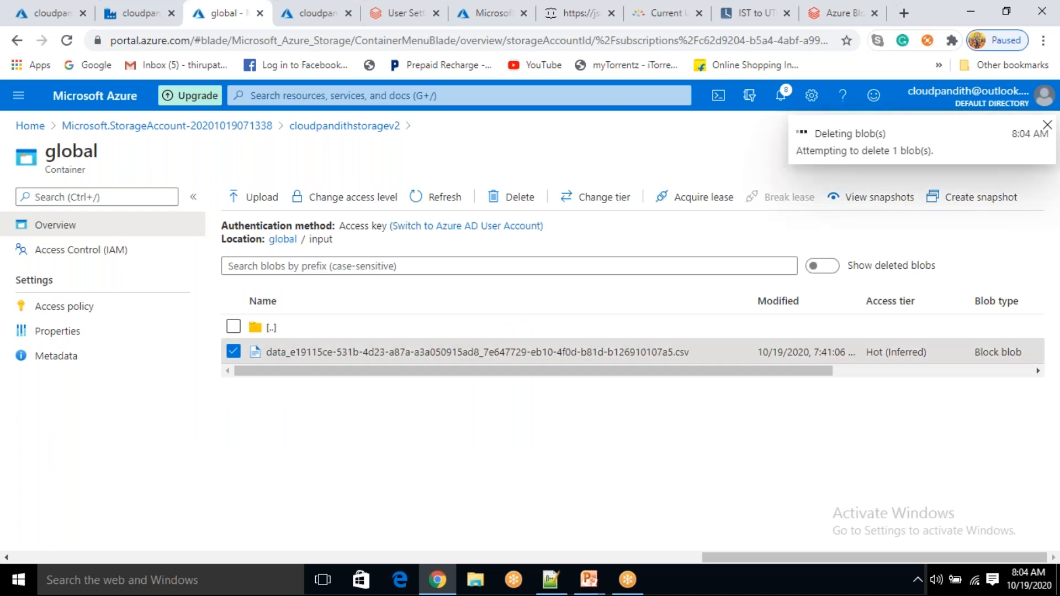
# Delete the output files _committed, _started, _SUCCESS and part-00000, then the output entry
pyautogui.click(283, 241)
pyautogui.click(233, 352)
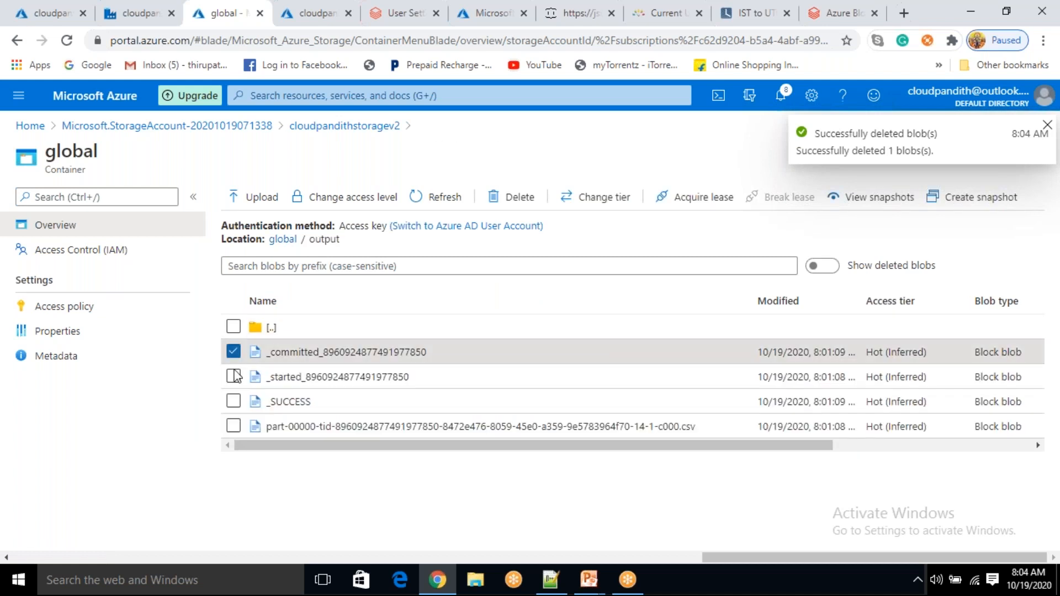
pyautogui.click(233, 376)
pyautogui.click(233, 401)
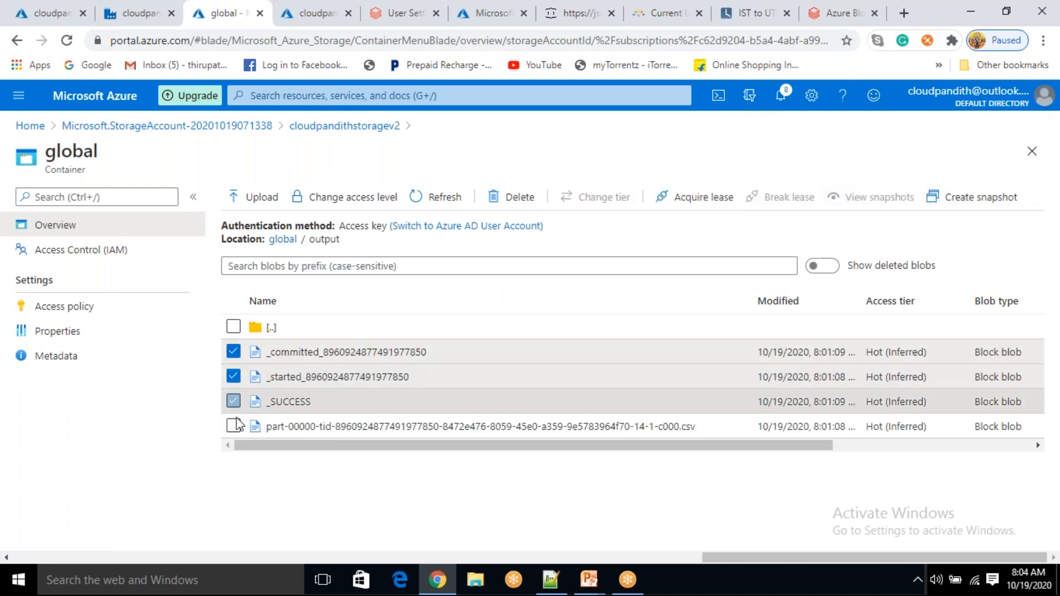
pyautogui.click(233, 425)
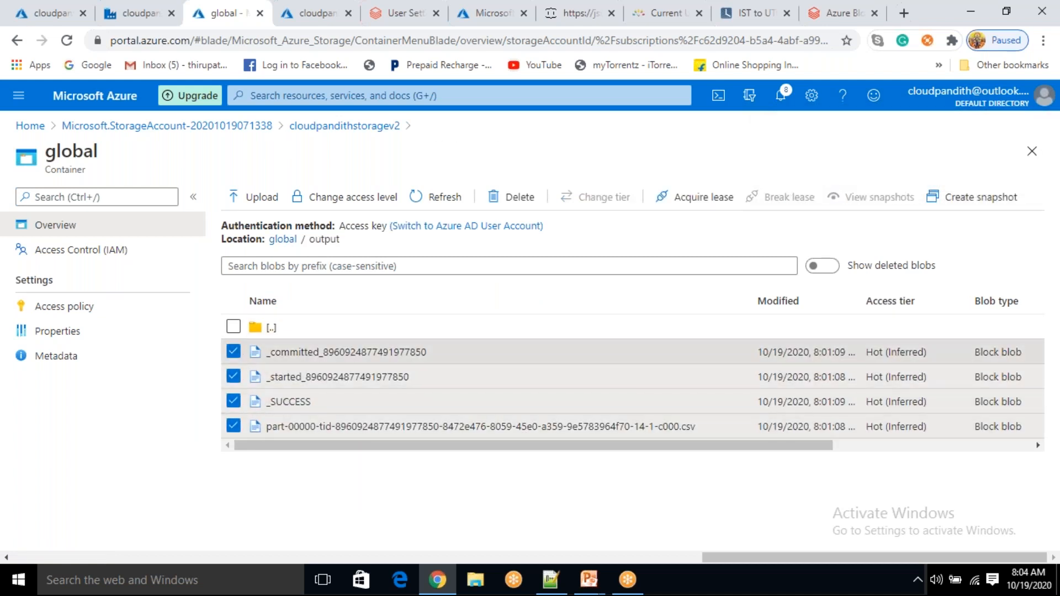
pyautogui.click(234, 327)
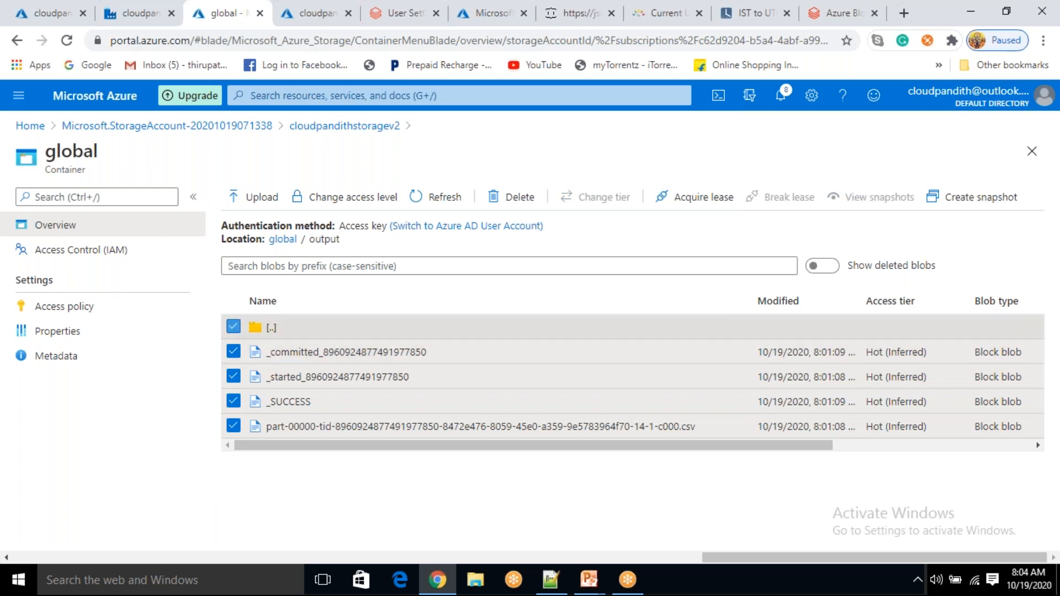
pyautogui.click(512, 198)
pyautogui.click(256, 415)
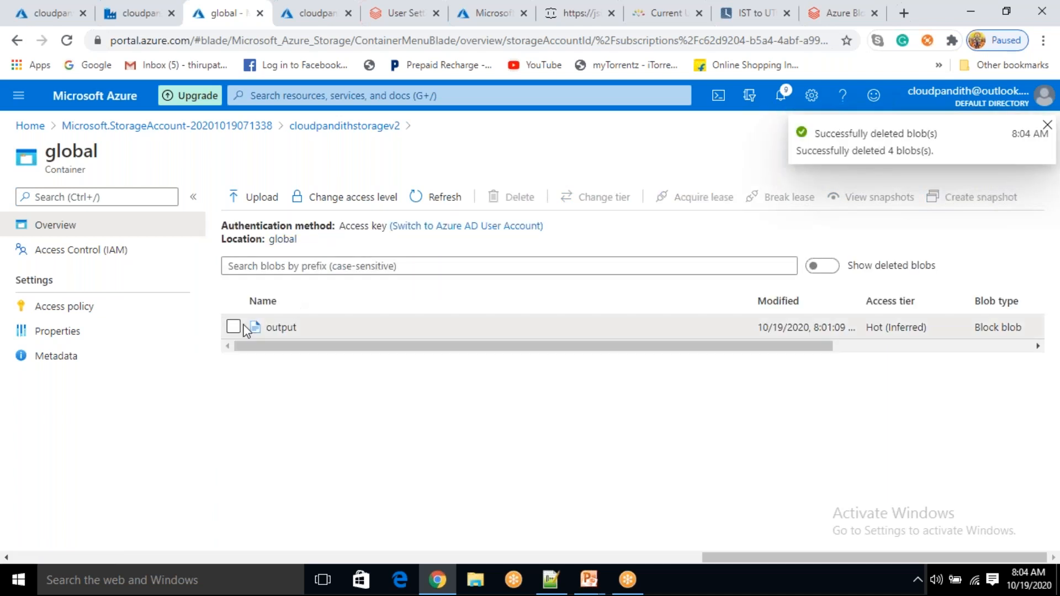
pyautogui.click(234, 327)
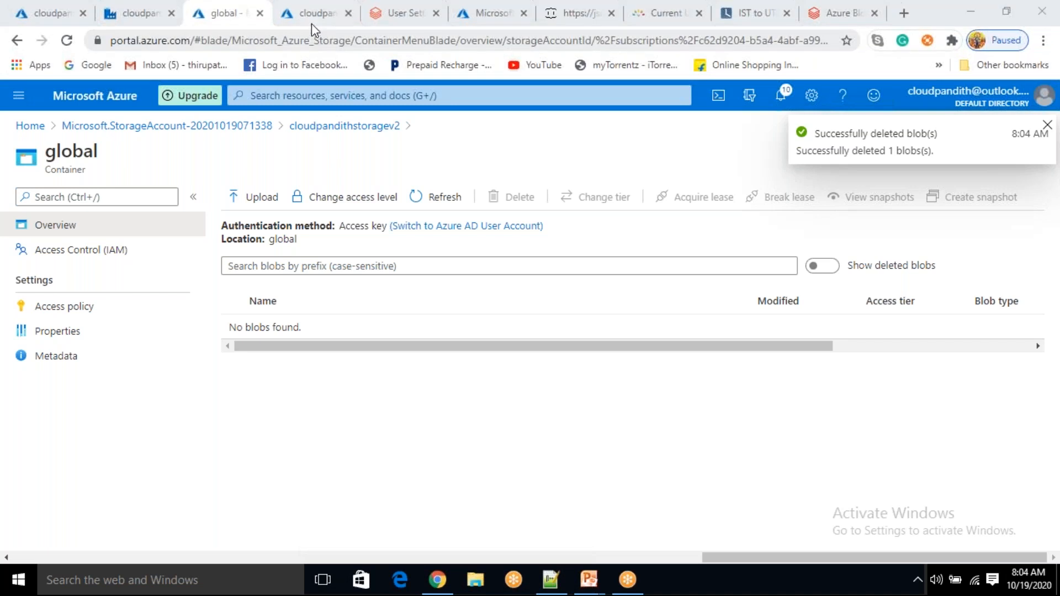
# Return to Data Factory without leaving the site and refresh the trigger's blob preview
pyautogui.click(127, 10)
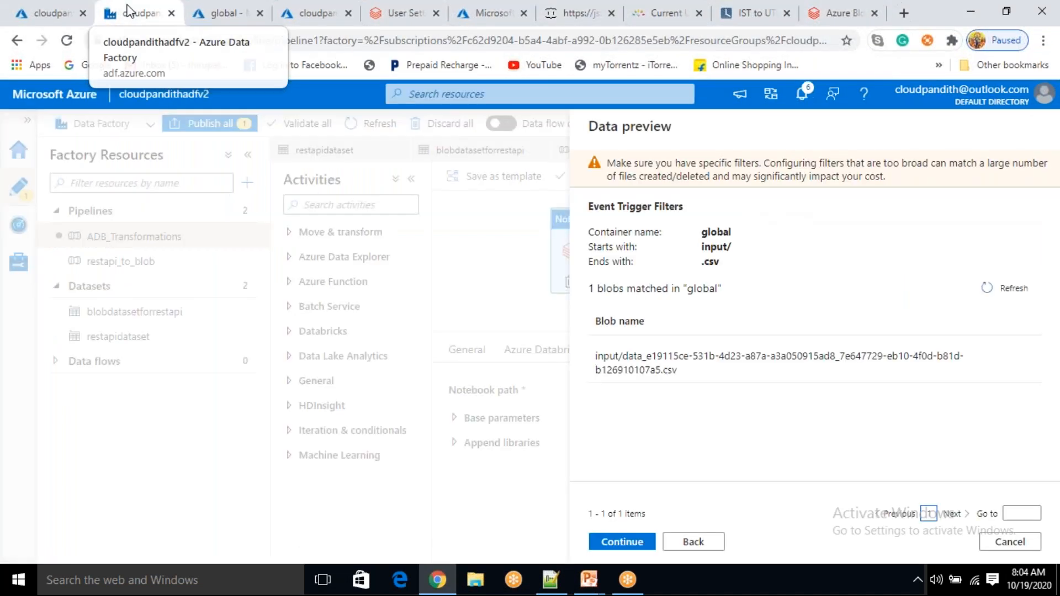
pyautogui.click(795, 65)
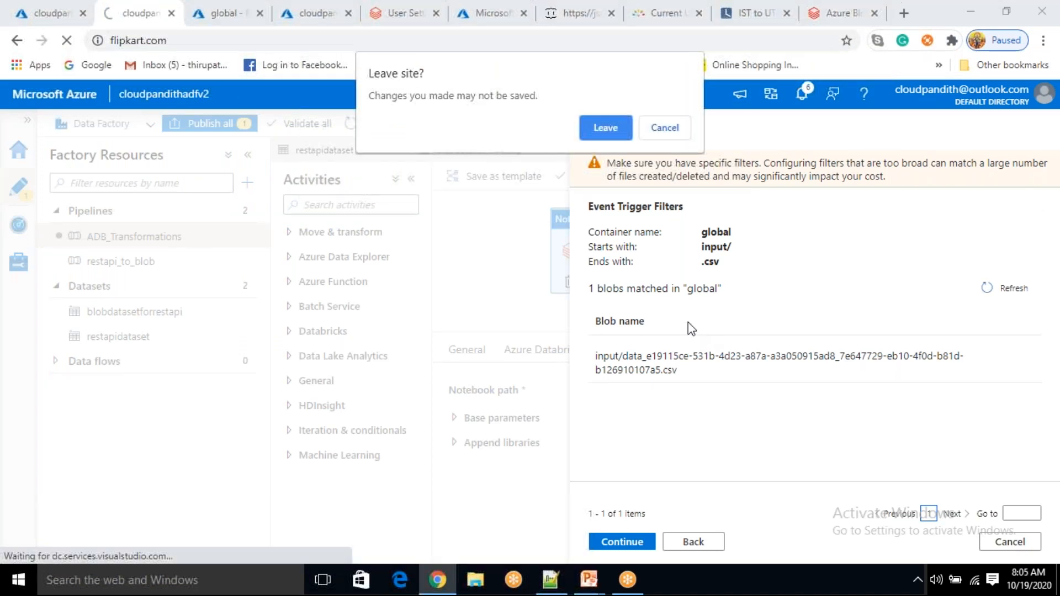
pyautogui.click(668, 132)
pyautogui.click(701, 546)
pyautogui.click(641, 542)
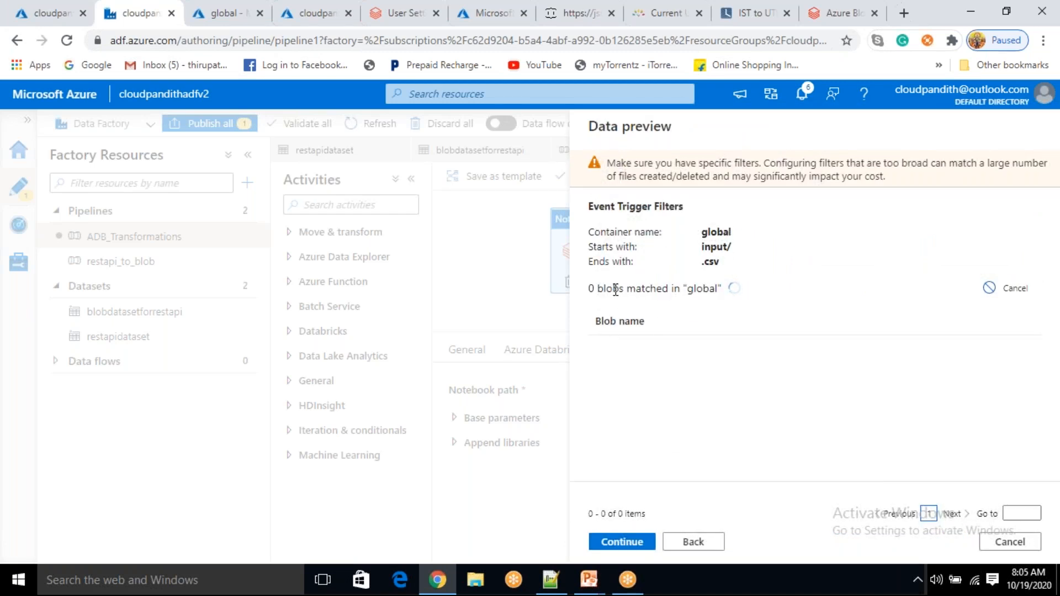
pyautogui.moveTo(615, 345)
pyautogui.mouseDown()
pyautogui.moveTo(672, 336)
pyautogui.moveTo(633, 347)
pyautogui.mouseUp()
pyautogui.click(717, 346)
# Finish creating adb_event_trigger and open the restapi_to_blob pipeline
pyautogui.click(640, 540)
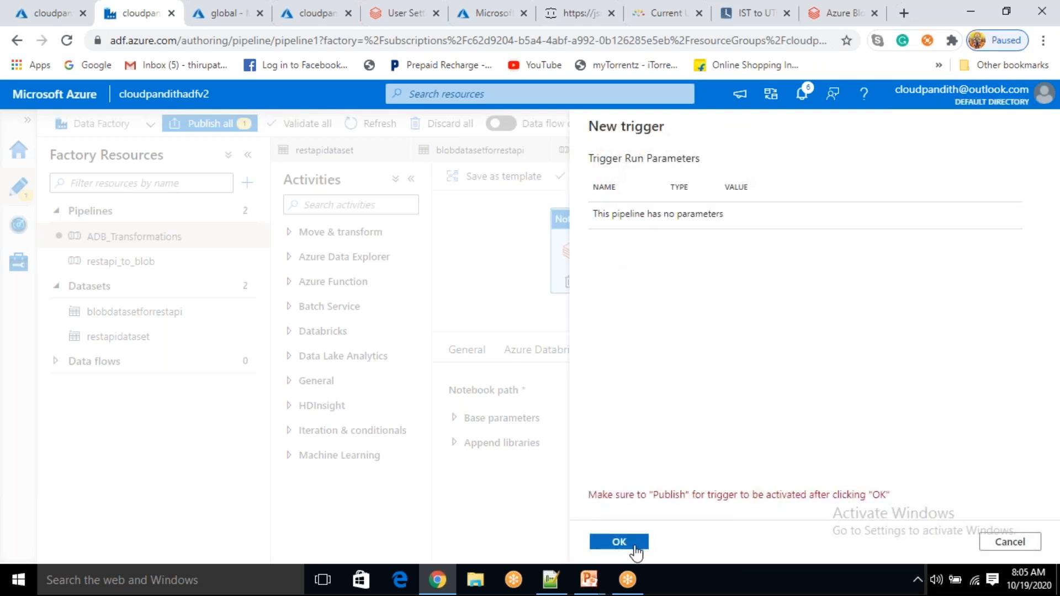
pyautogui.click(634, 544)
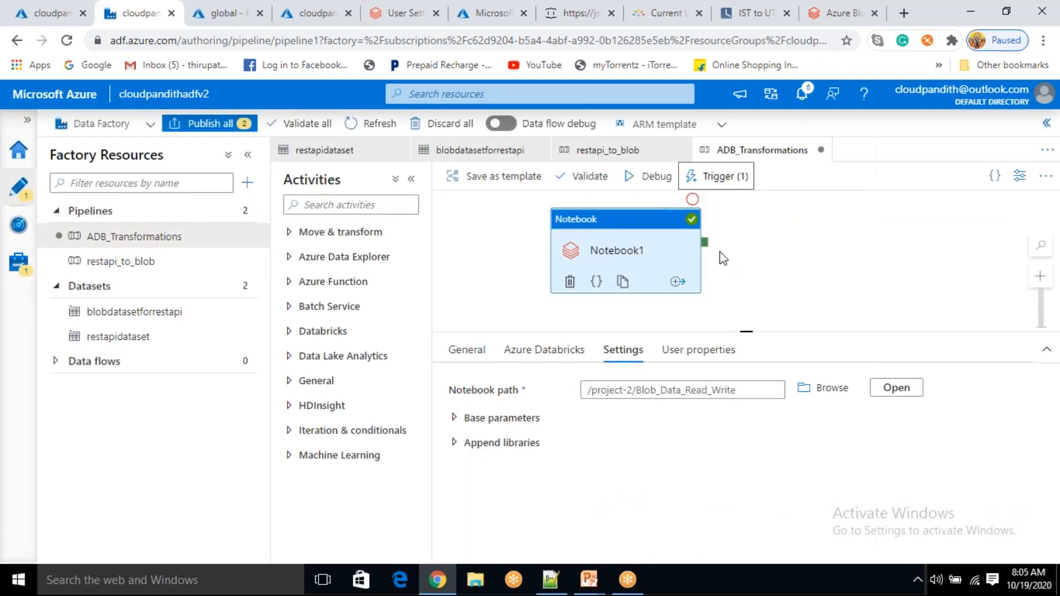
pyautogui.click(672, 262)
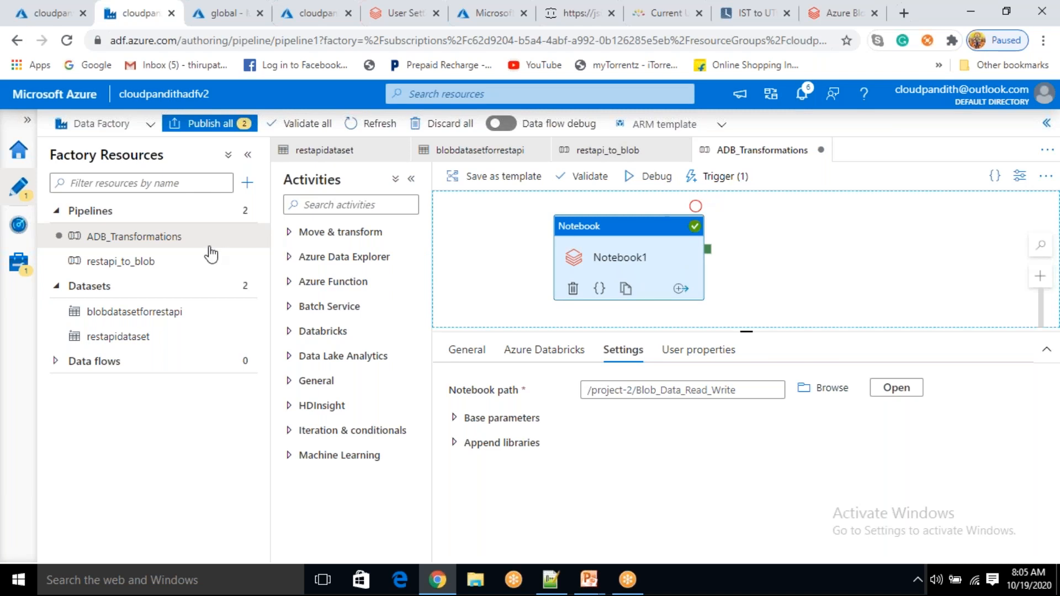
pyautogui.click(162, 269)
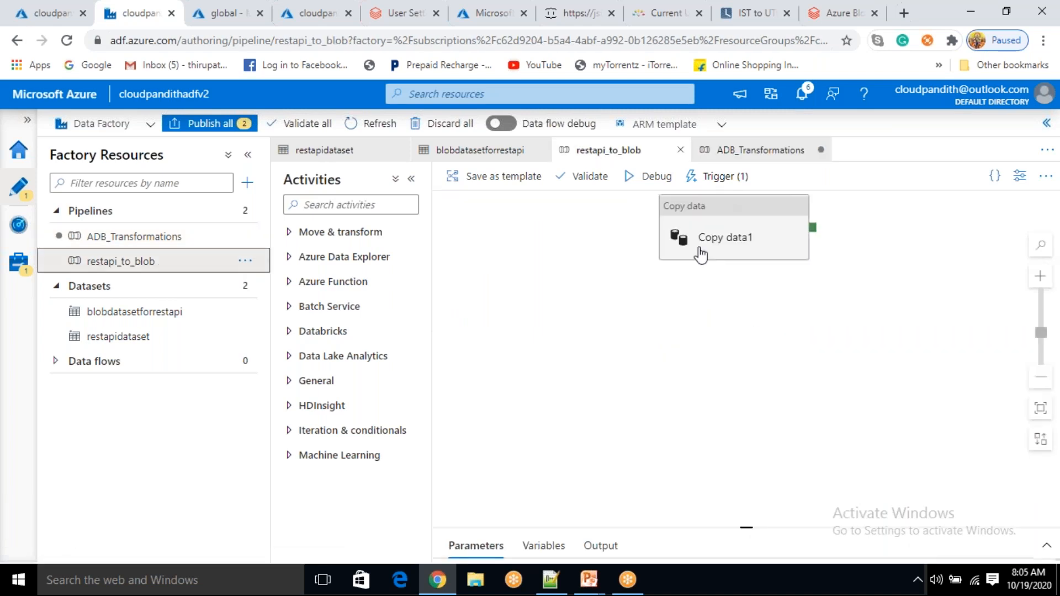
# Open restapi_schedule_trigger for editing, showing its daily 02:11 UTC schedule
pyautogui.click(700, 255)
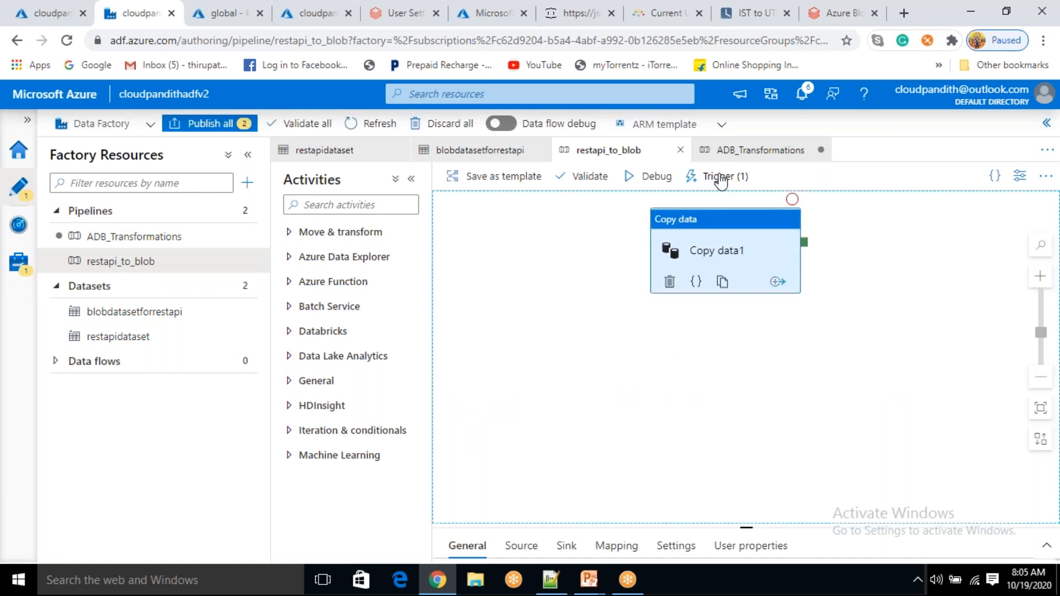
pyautogui.click(720, 176)
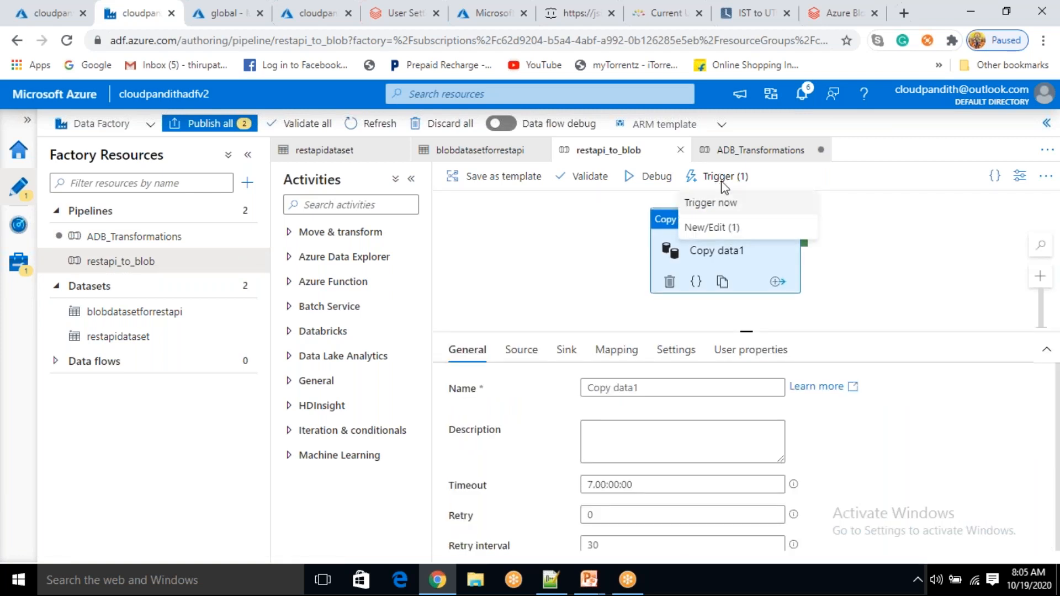
pyautogui.click(731, 232)
pyautogui.click(730, 234)
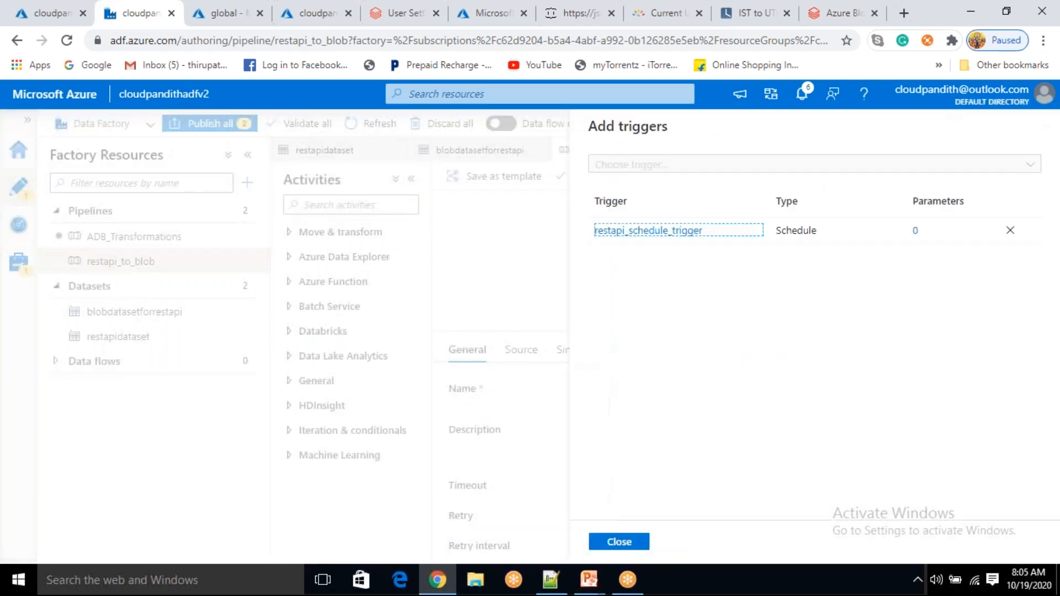
pyautogui.scroll(-3, 756, 347)
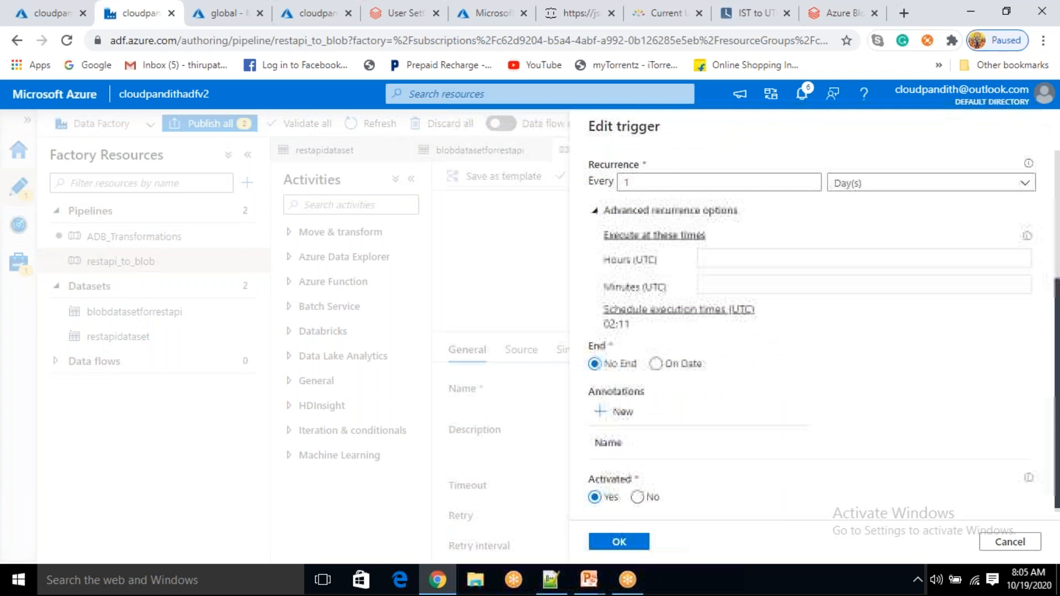
pyautogui.scroll(2, 756, 346)
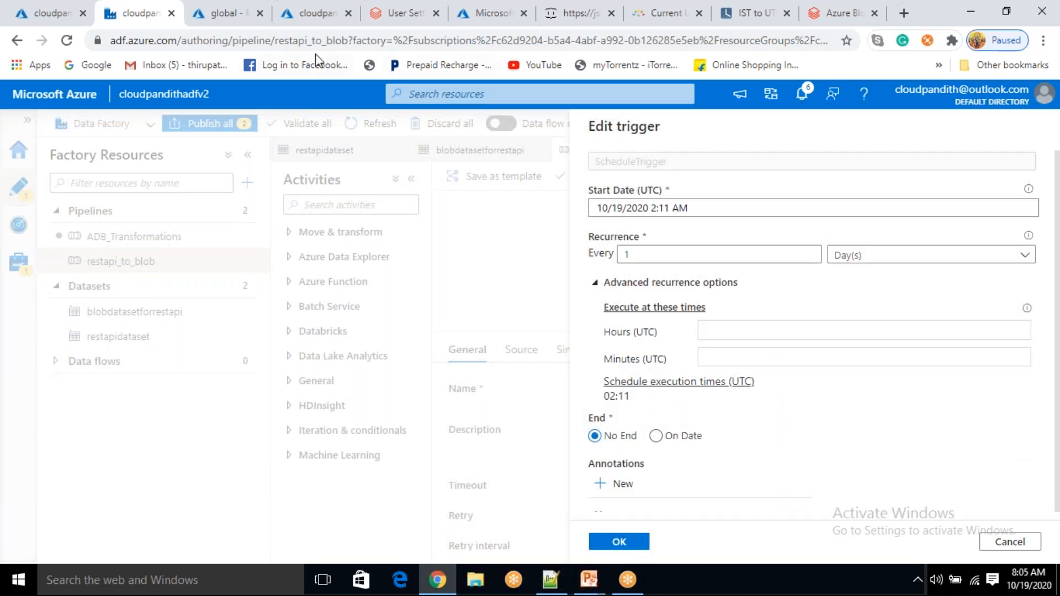
# After checking the IST to UTC time, change the trigger's start time to 2:39 AM
pyautogui.click(755, 16)
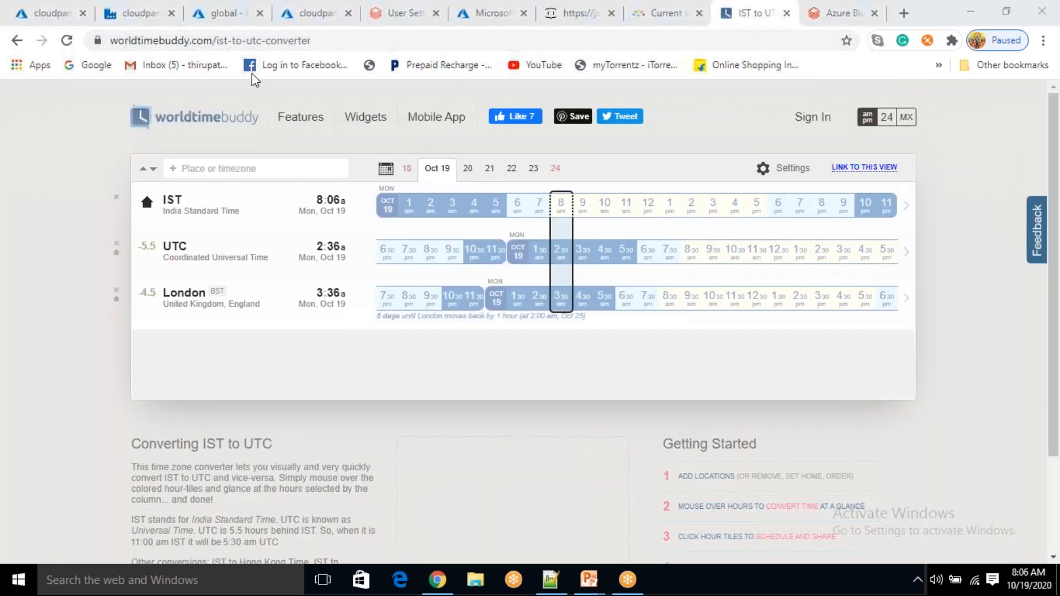
pyautogui.click(141, 14)
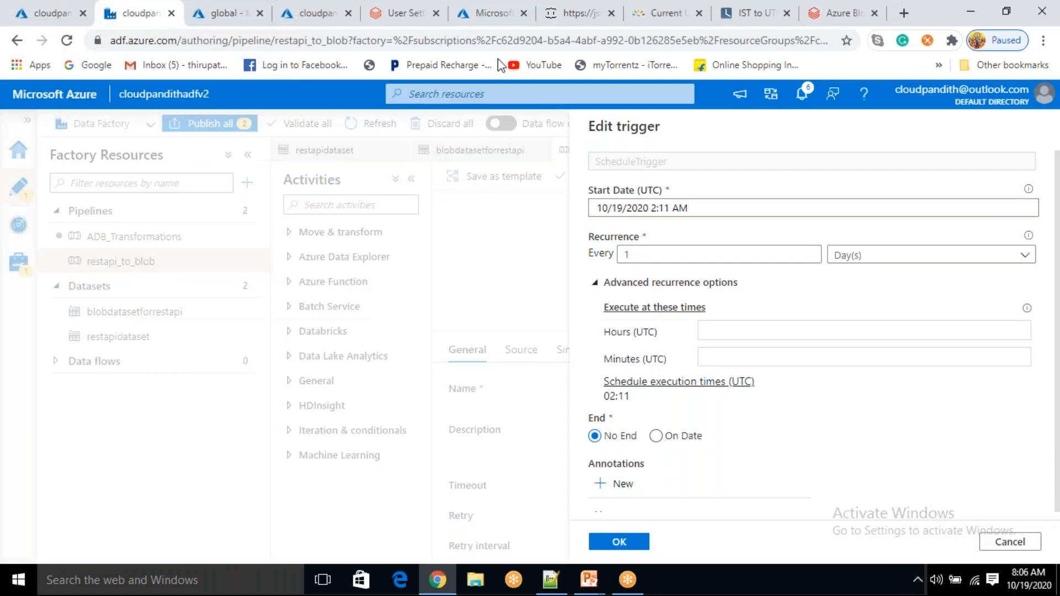
pyautogui.click(678, 210)
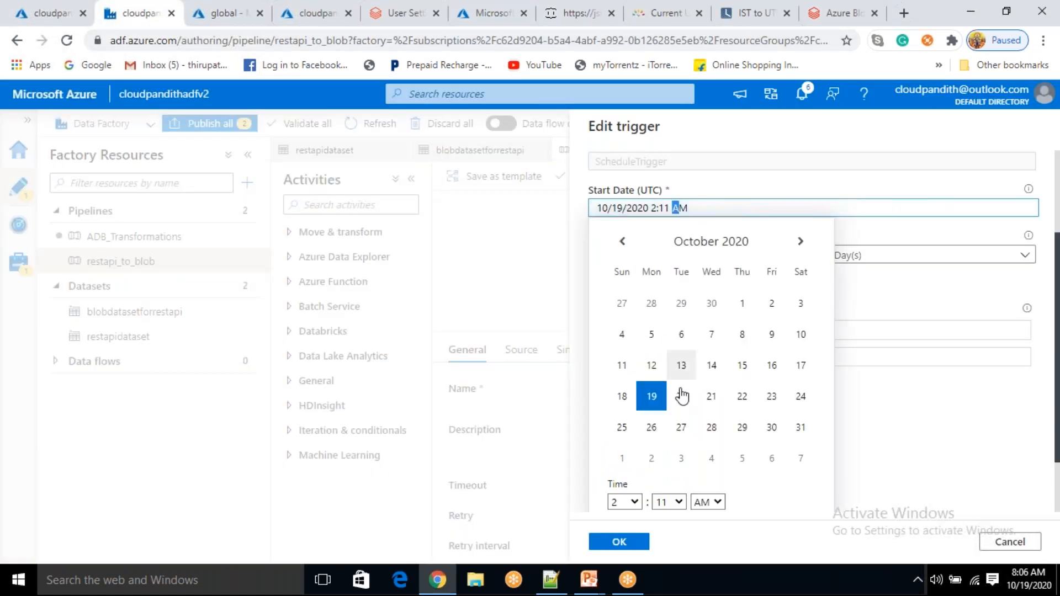
pyautogui.click(679, 503)
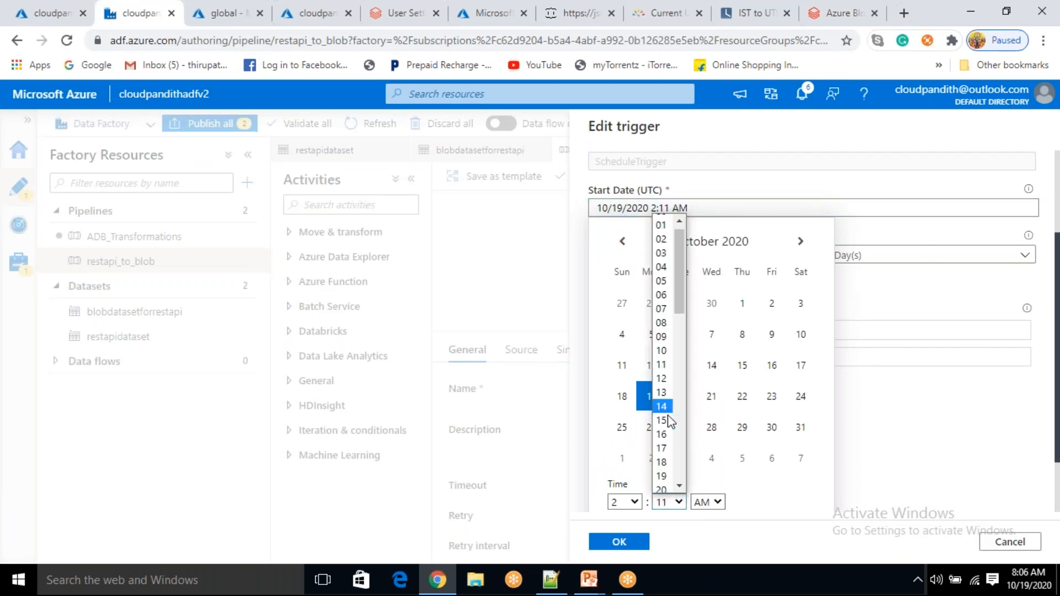
pyautogui.scroll(-5, 669, 418)
pyautogui.scroll(2, 662, 254)
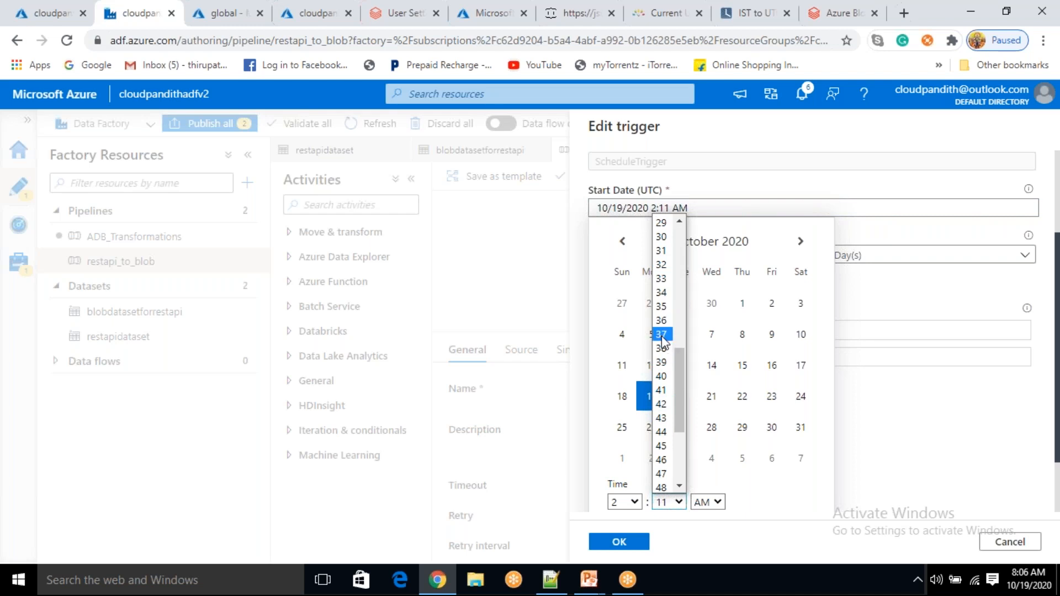
pyautogui.click(661, 362)
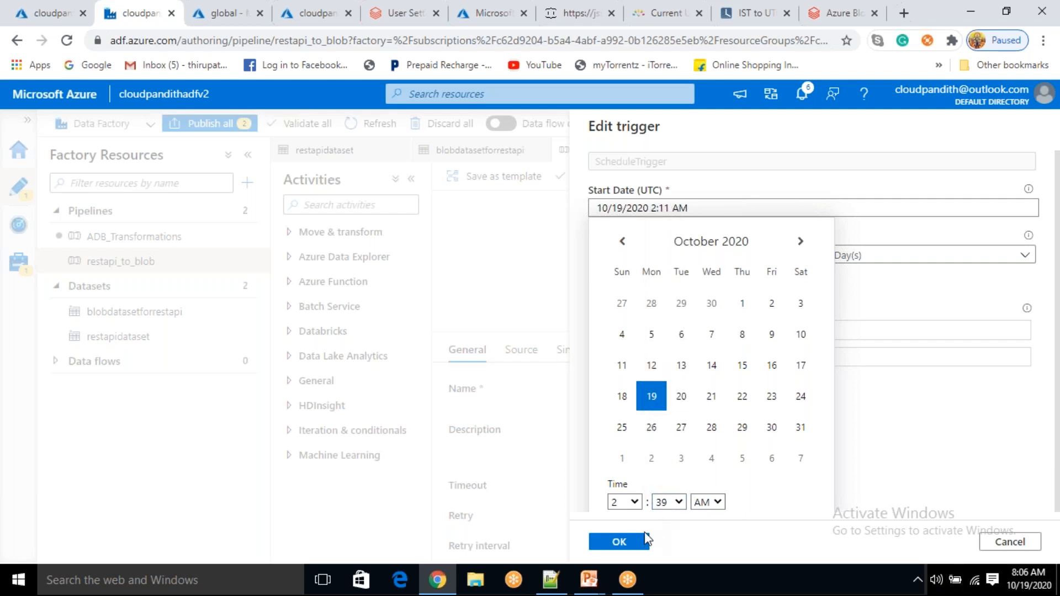
pyautogui.click(632, 545)
# Save the edited restapi_schedule_trigger, dismissing the run parameters panel
pyautogui.click(630, 543)
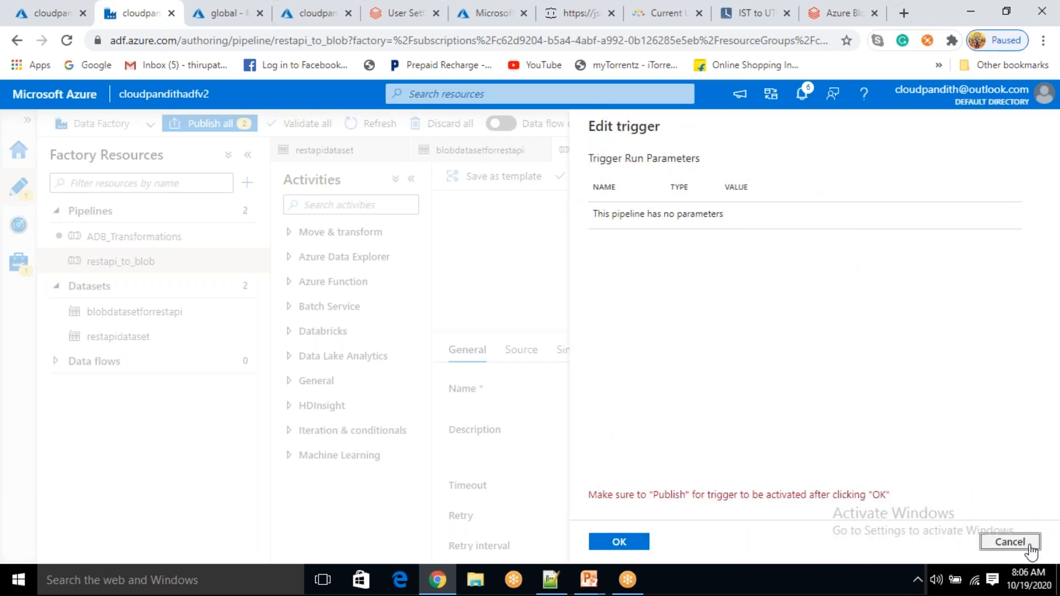
pyautogui.click(1029, 545)
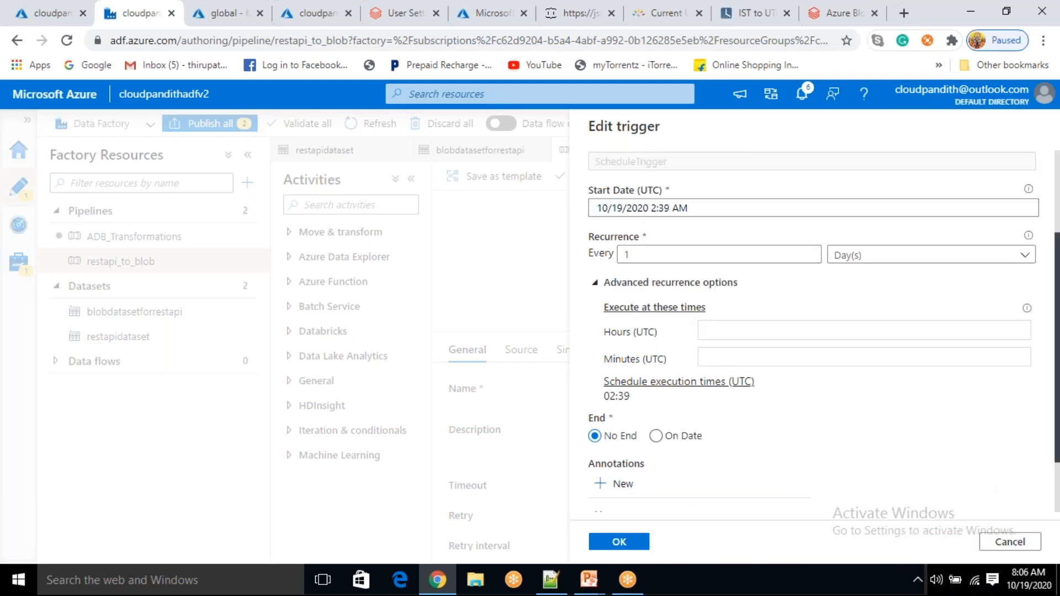
pyautogui.scroll(-2, 753, 307)
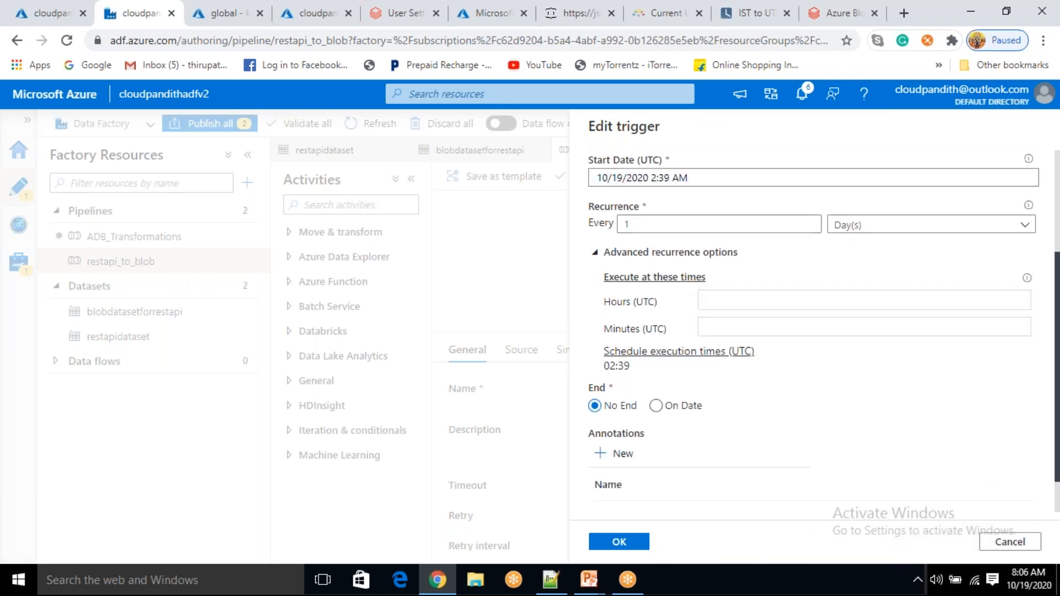
pyautogui.click(628, 545)
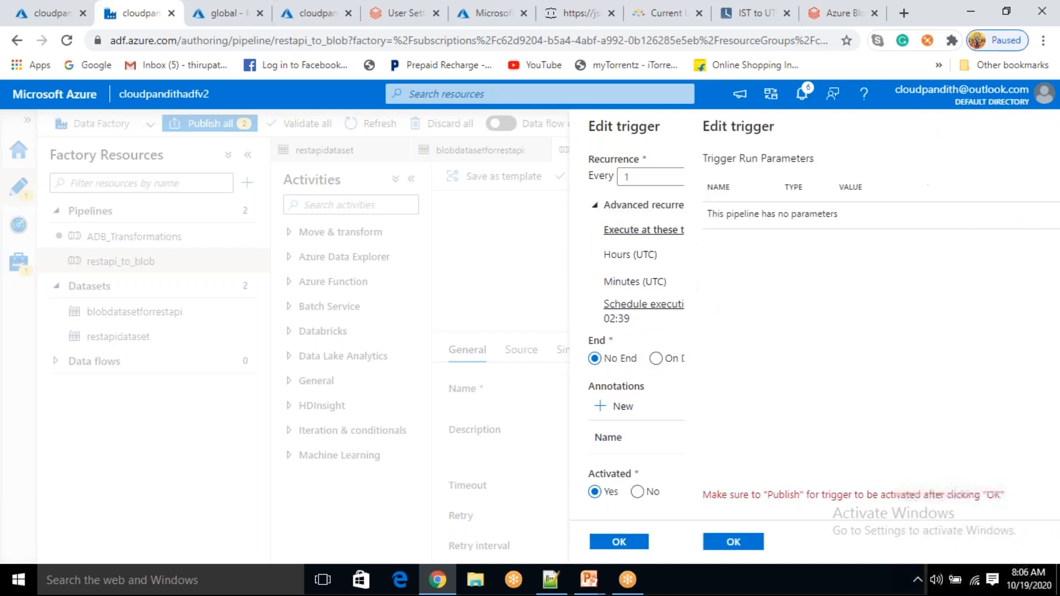
pyautogui.click(629, 544)
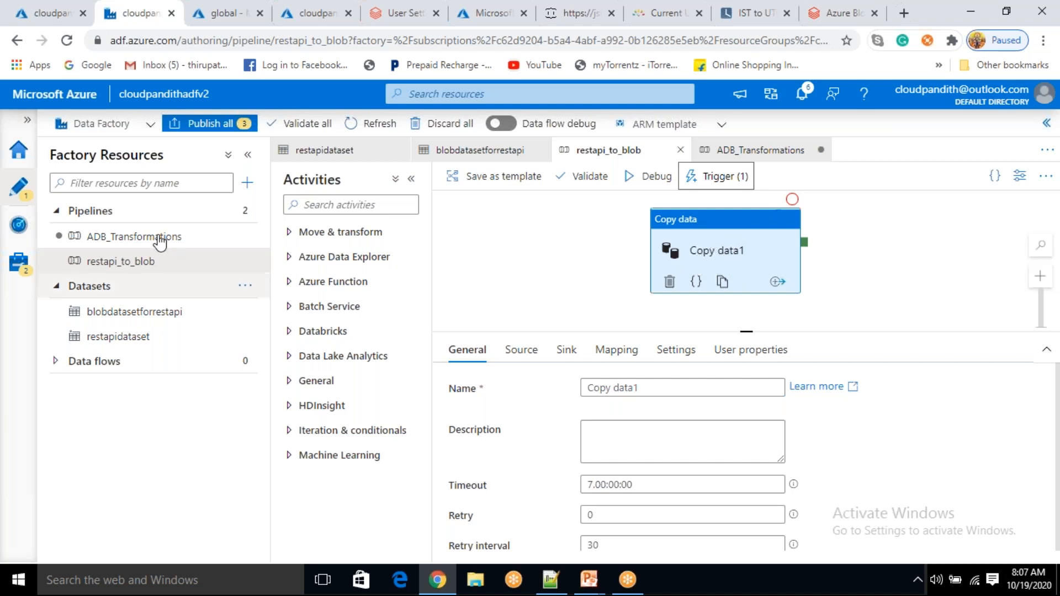
# Publish all pending changes, then view the three succeeded restapi_to_blob runs in Pipeline runs
pyautogui.click(213, 128)
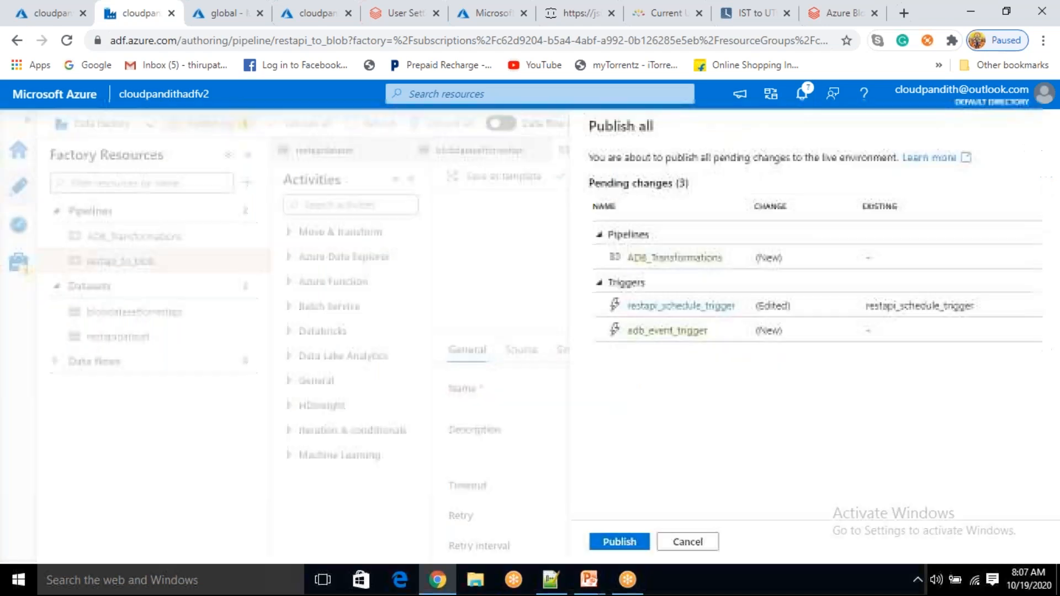
pyautogui.click(619, 541)
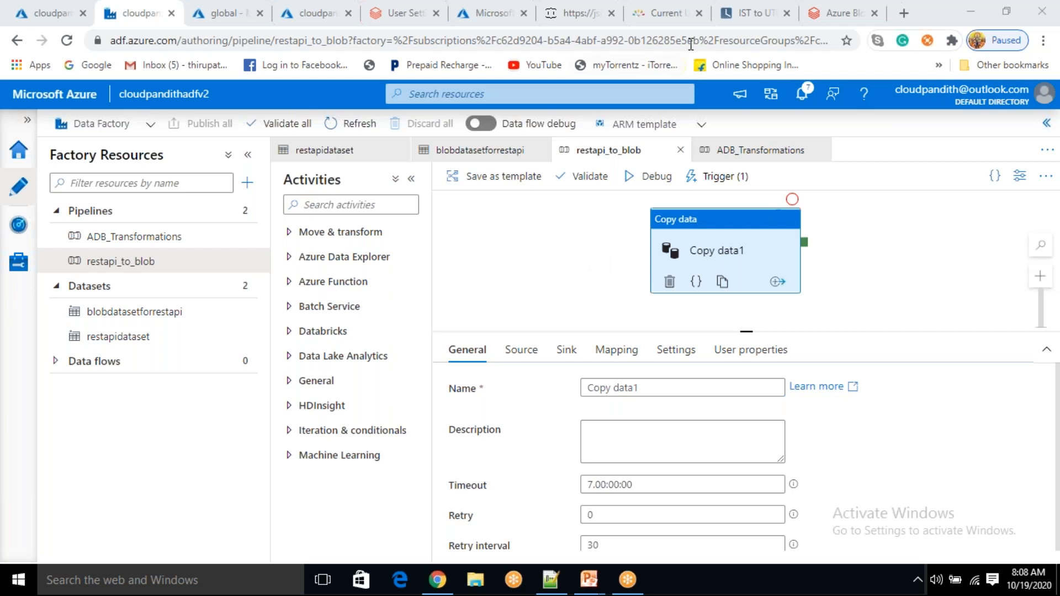
pyautogui.click(19, 227)
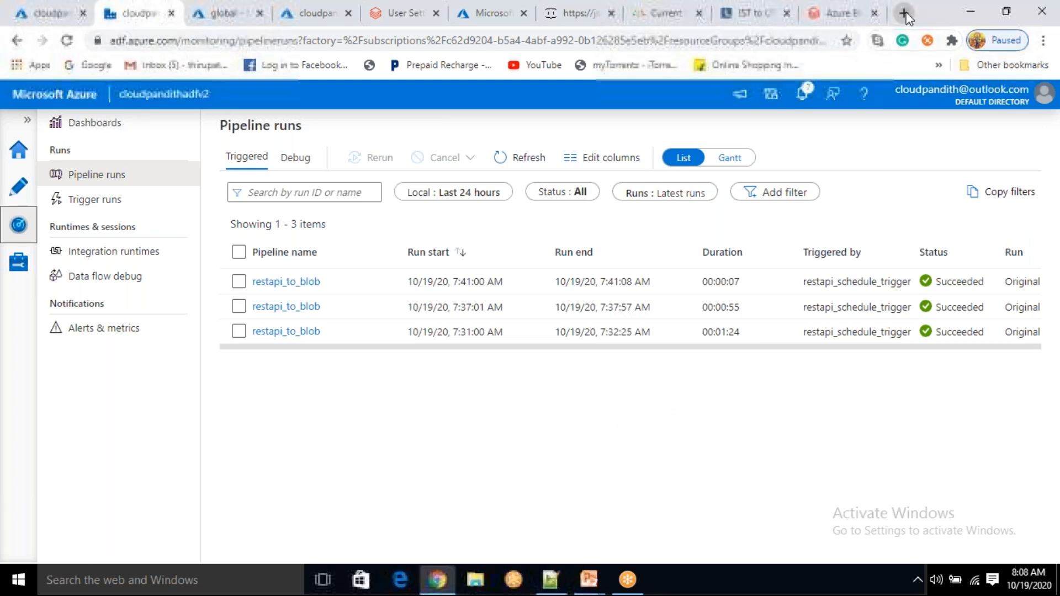
# Search '8:09am ist to utc' to confirm it equals 2:39 am UTC, then return to Pipeline runs
pyautogui.click(904, 15)
pyautogui.write('8')
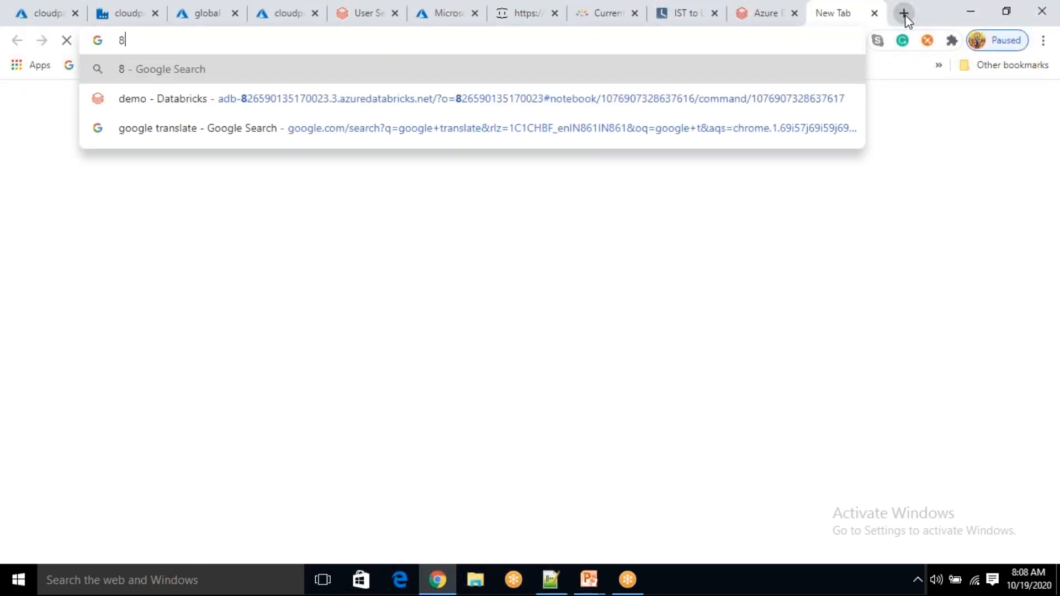
pyautogui.write(':09')
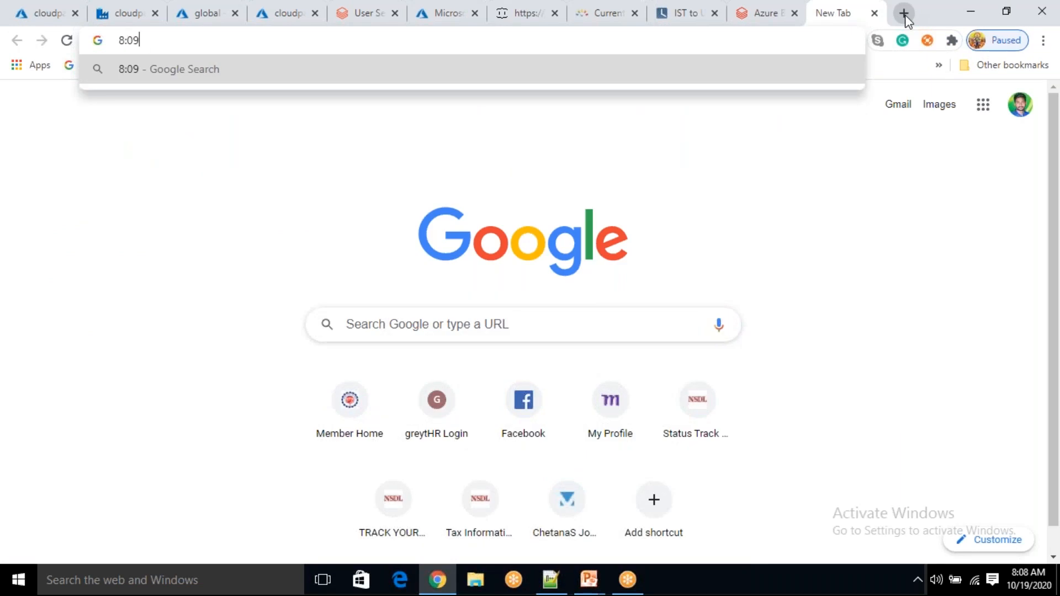
pyautogui.write('am ist to utc')
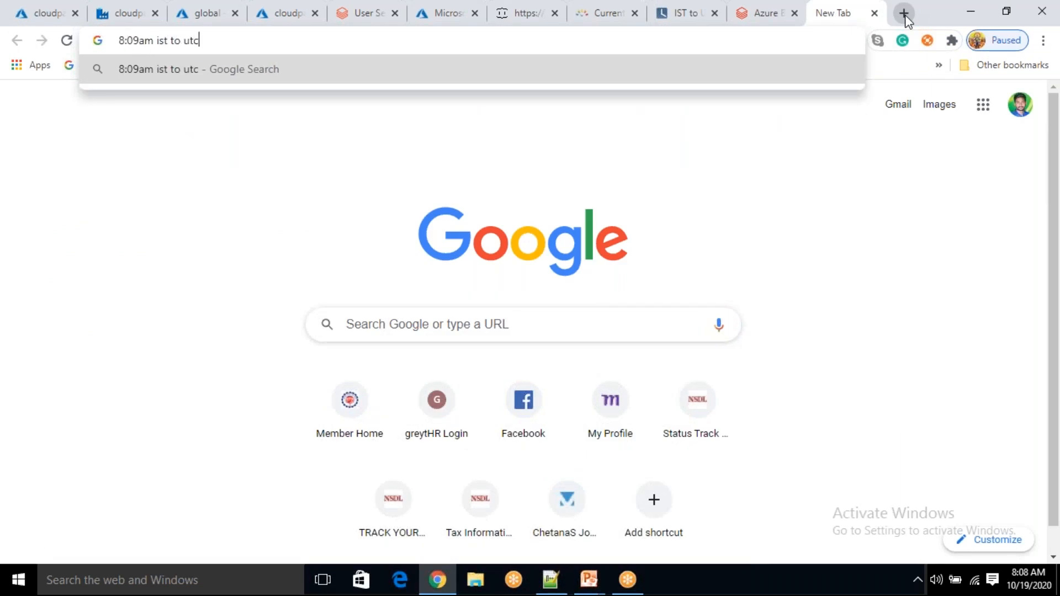
pyautogui.press('Return')
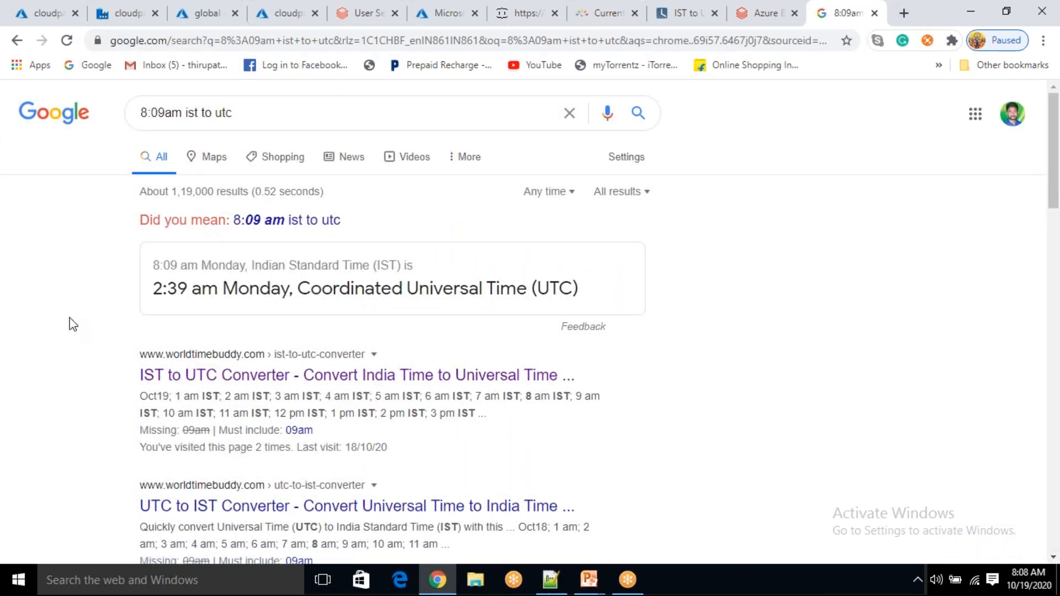
pyautogui.moveTo(159, 264); pyautogui.dragTo(219, 284)
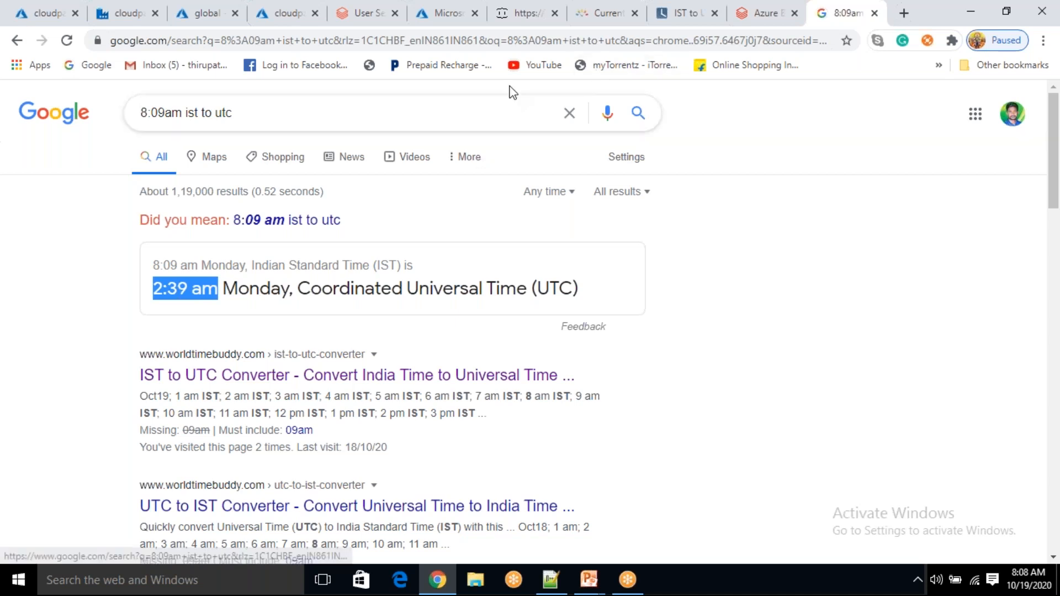
pyautogui.click(683, 17)
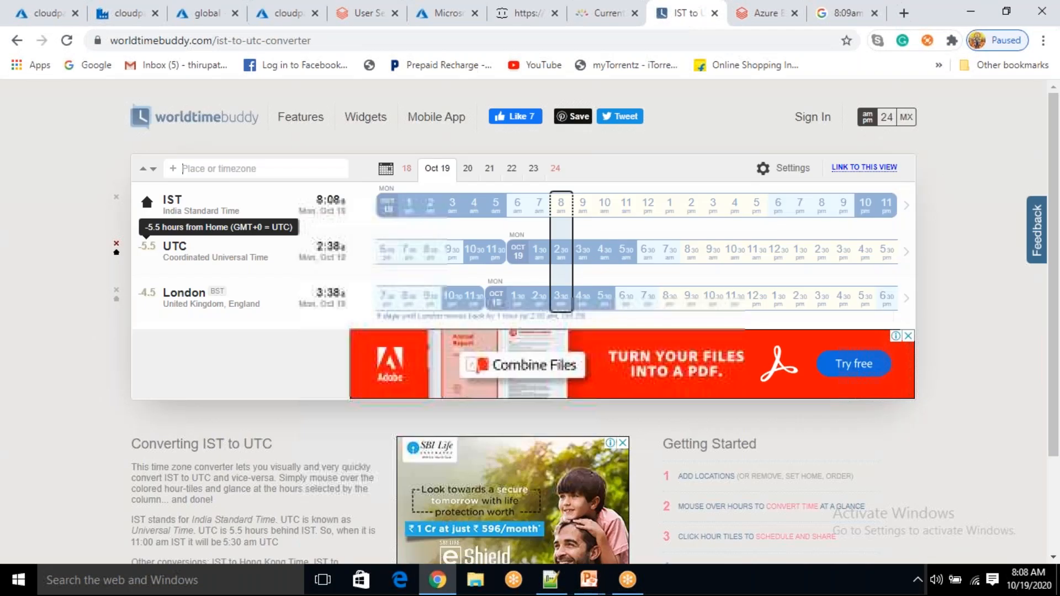
pyautogui.click(846, 14)
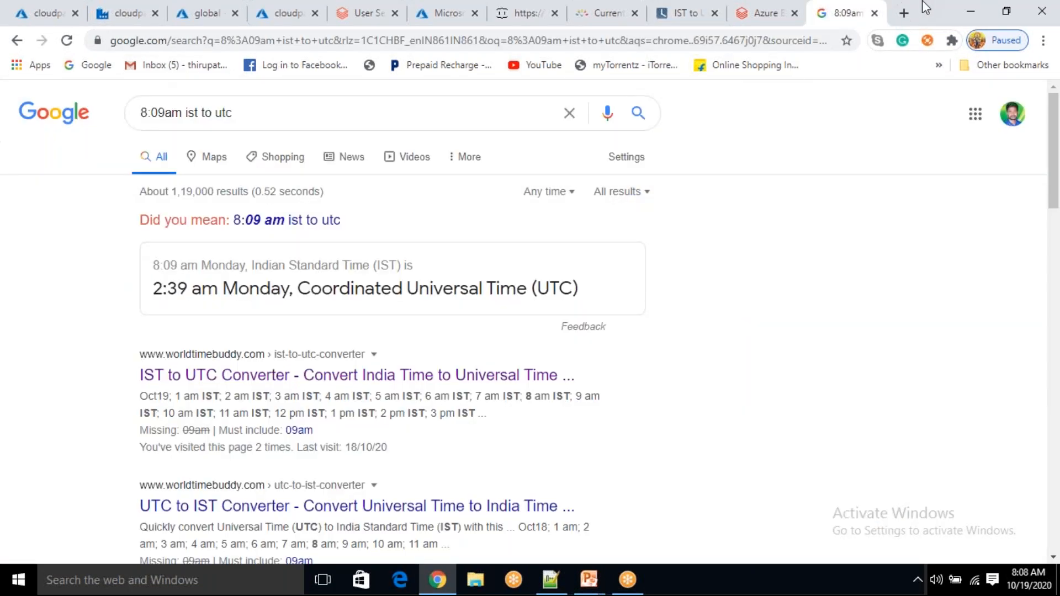
pyautogui.click(875, 13)
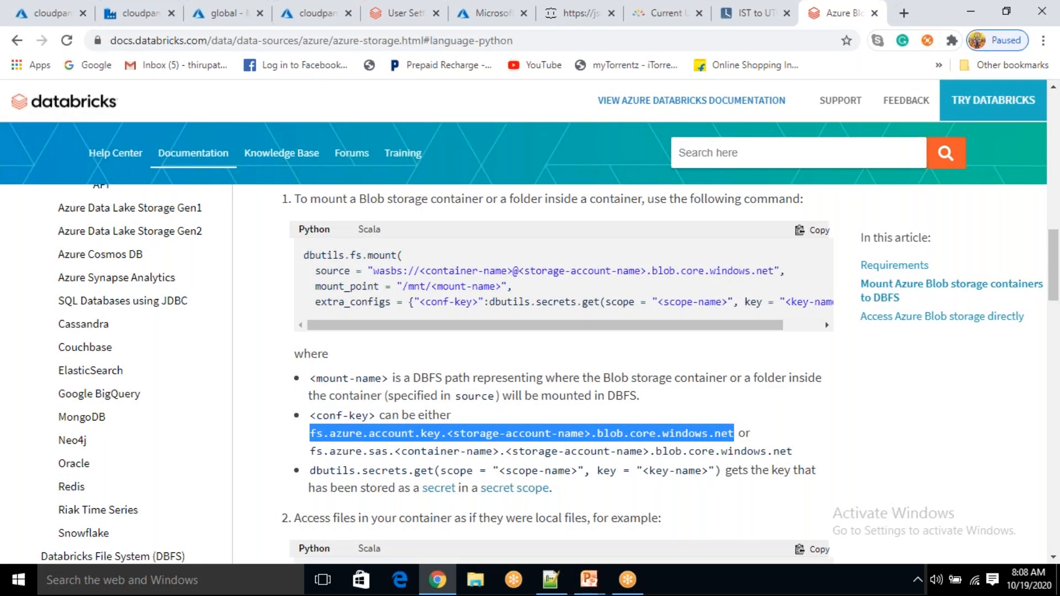
pyautogui.click(783, 65)
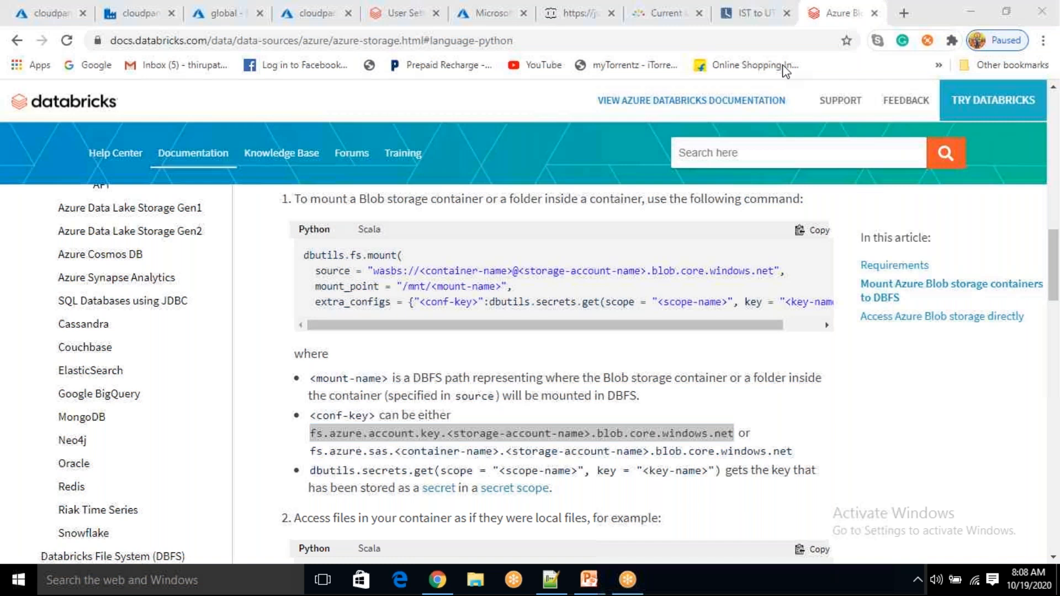
pyautogui.click(141, 12)
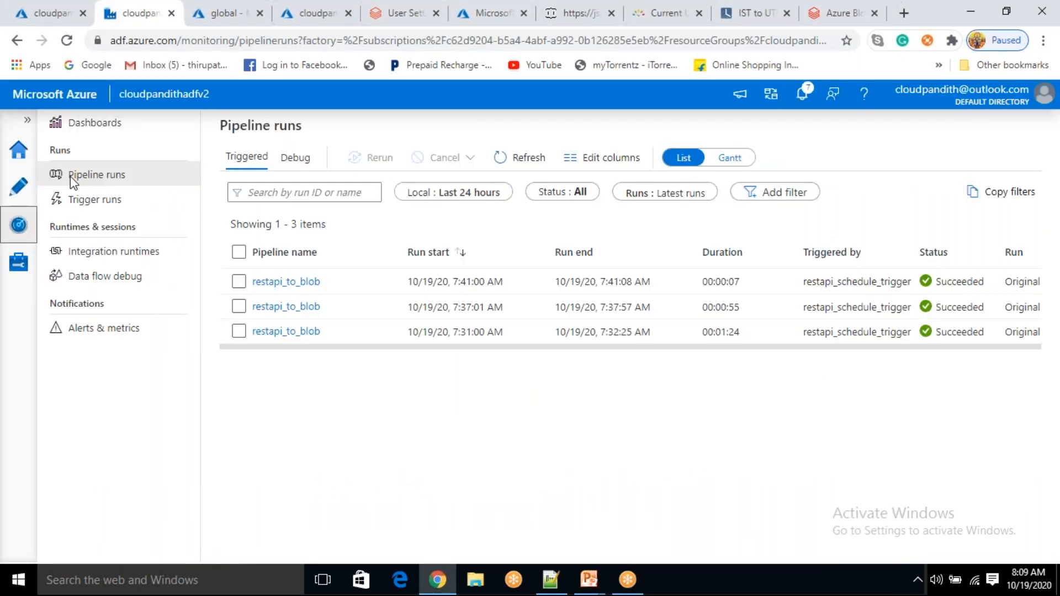
# Refresh Pipeline runs until the 8:09 restapi_to_blob and ADB_Transformations runs succeed, then view the global container
pyautogui.click(527, 157)
pyautogui.click(527, 156)
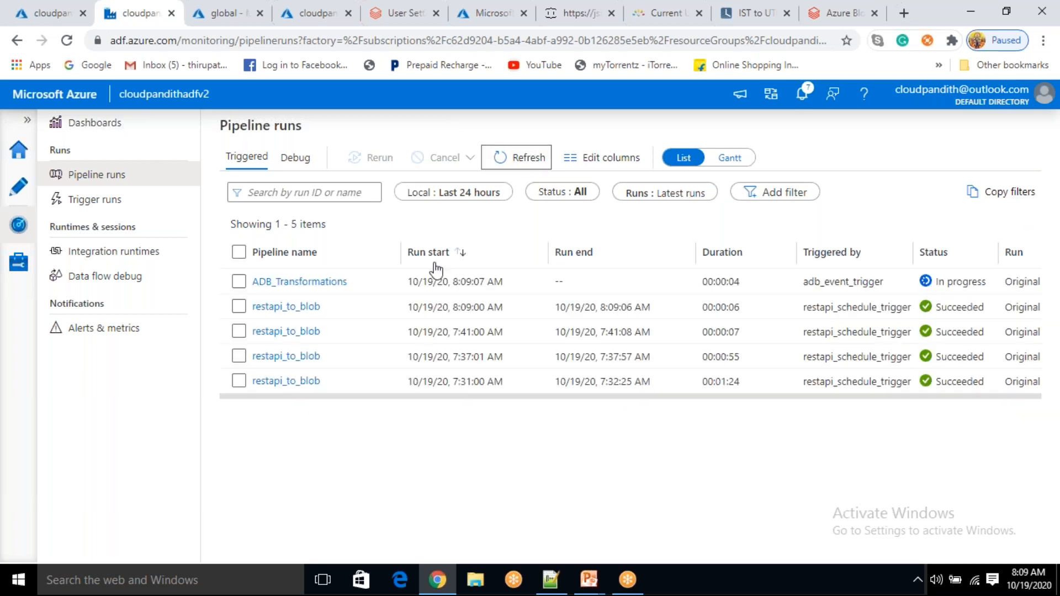
pyautogui.moveTo(601, 307); pyautogui.dragTo(650, 308)
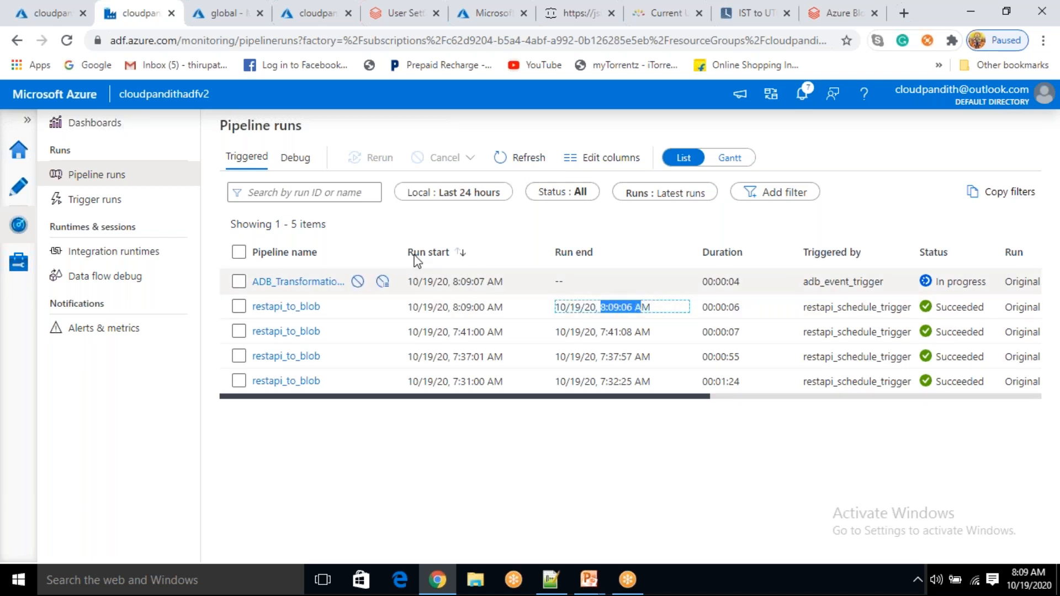
pyautogui.click(529, 160)
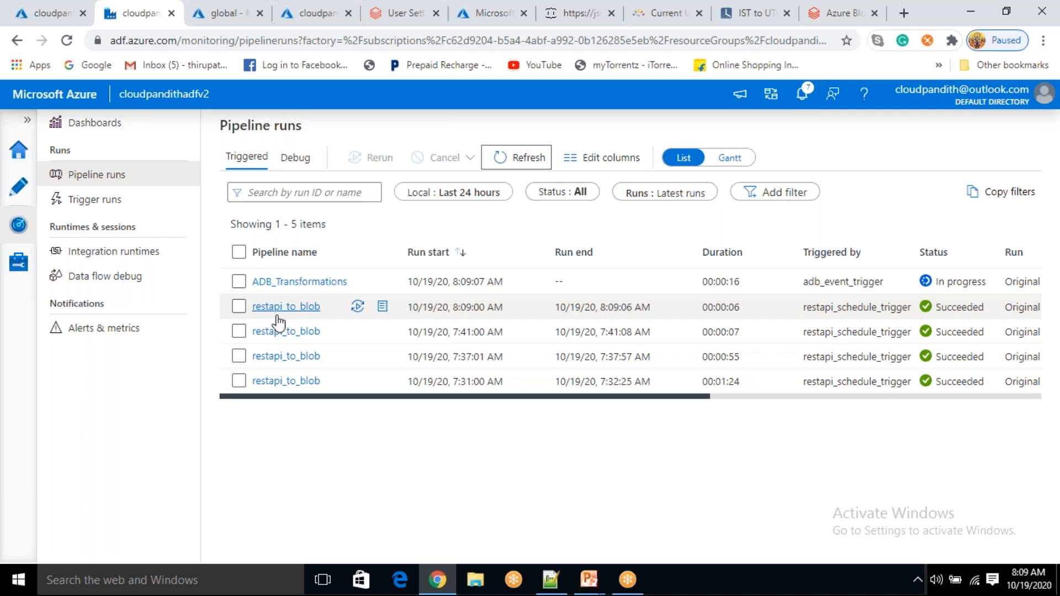
pyautogui.click(500, 160)
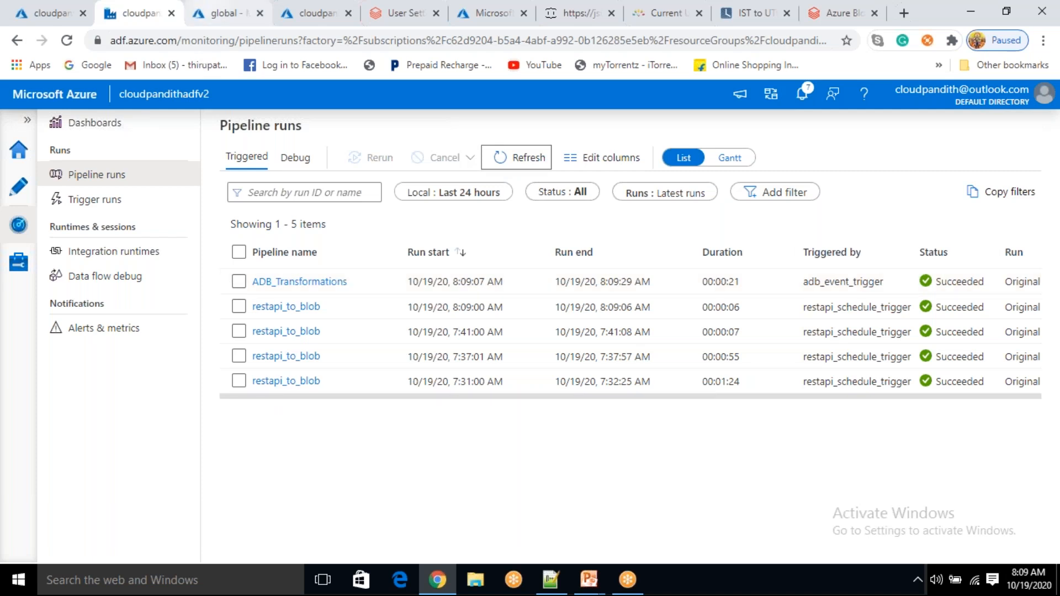
pyautogui.click(212, 14)
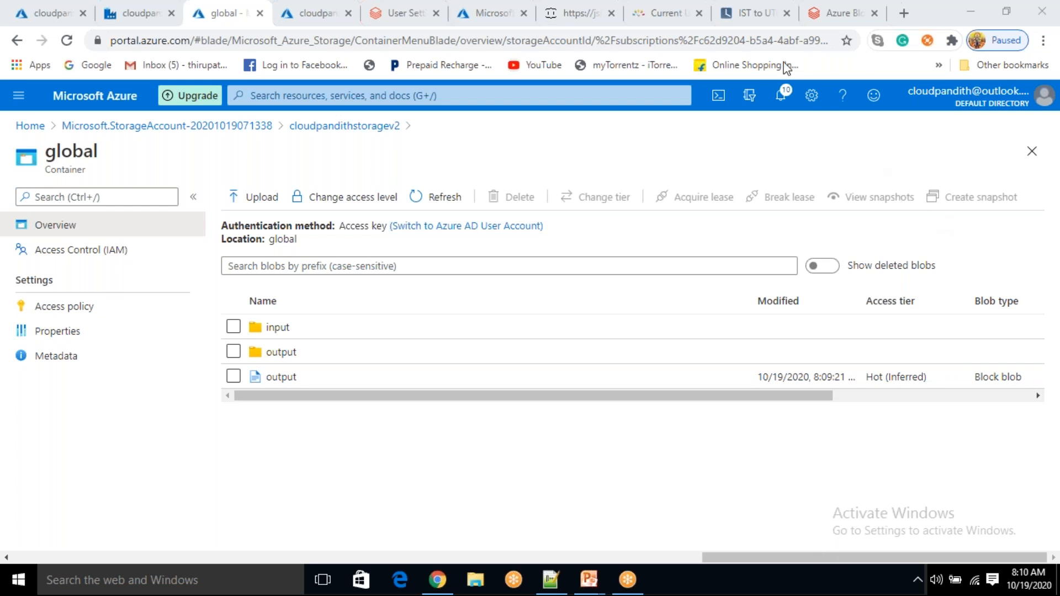
# Check the global container for the new 8:09:21 output blob, then open the SQLDataWarehouse deployment
pyautogui.click(494, 141)
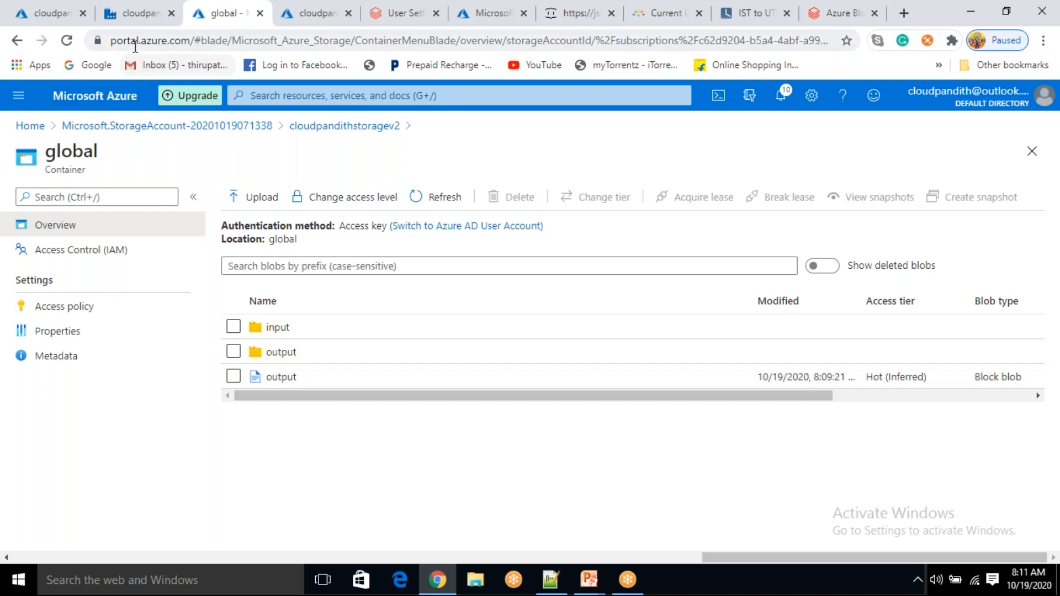
pyautogui.click(129, 19)
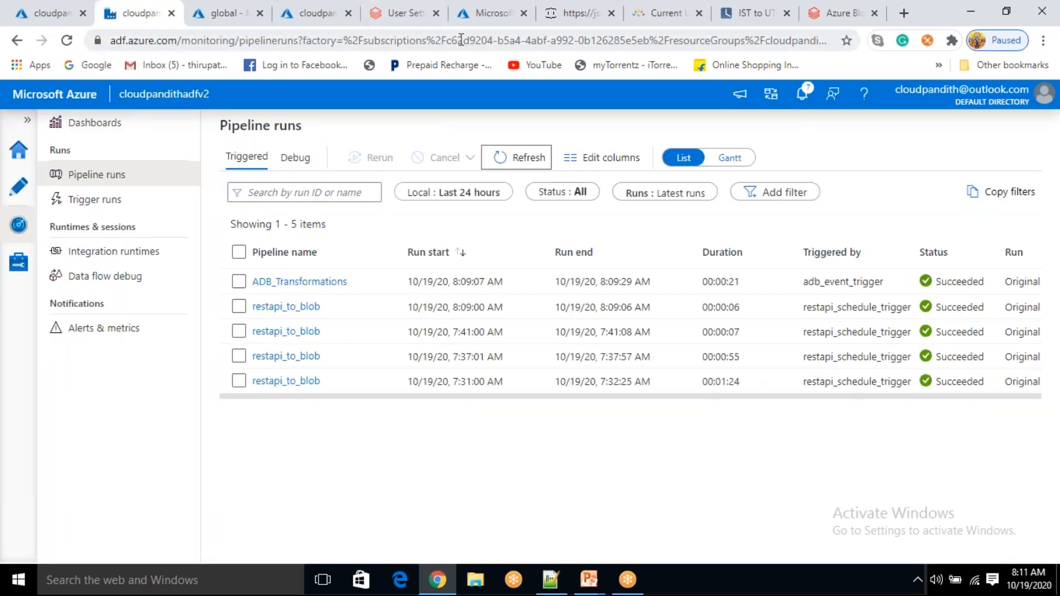
pyautogui.click(493, 16)
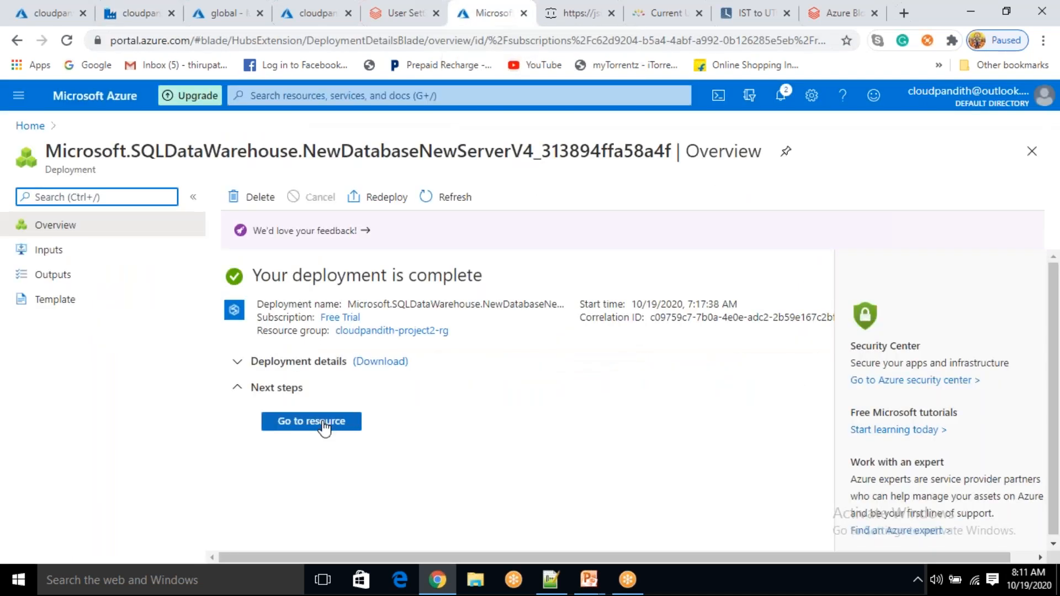
# On cloudpandithserver's firewall settings, set 'Allow Azure services and resources' to Yes and save
pyautogui.click(323, 425)
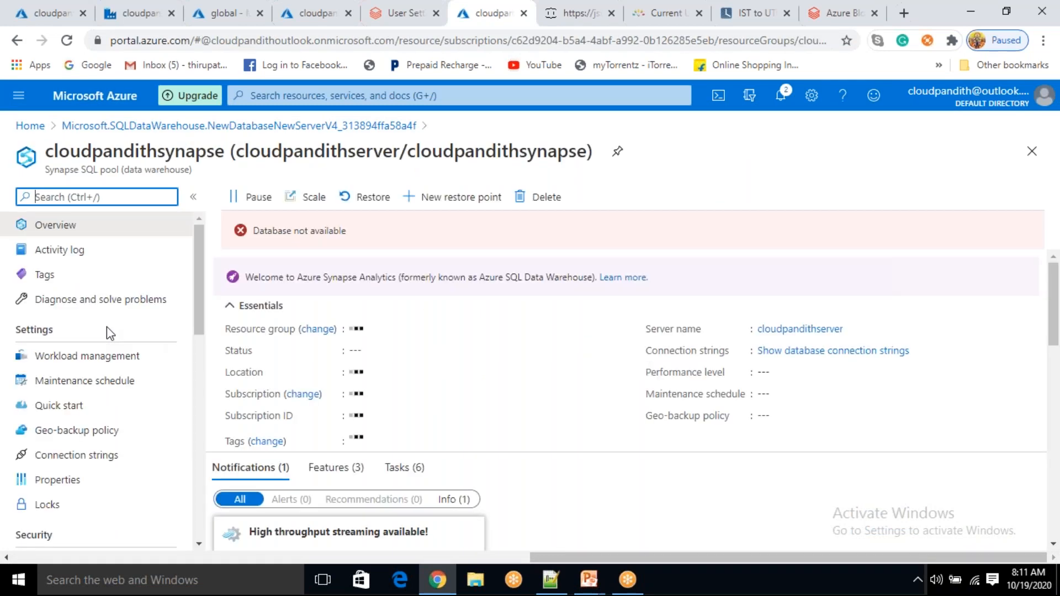
pyautogui.scroll(-5, 107, 331)
pyautogui.click(110, 301)
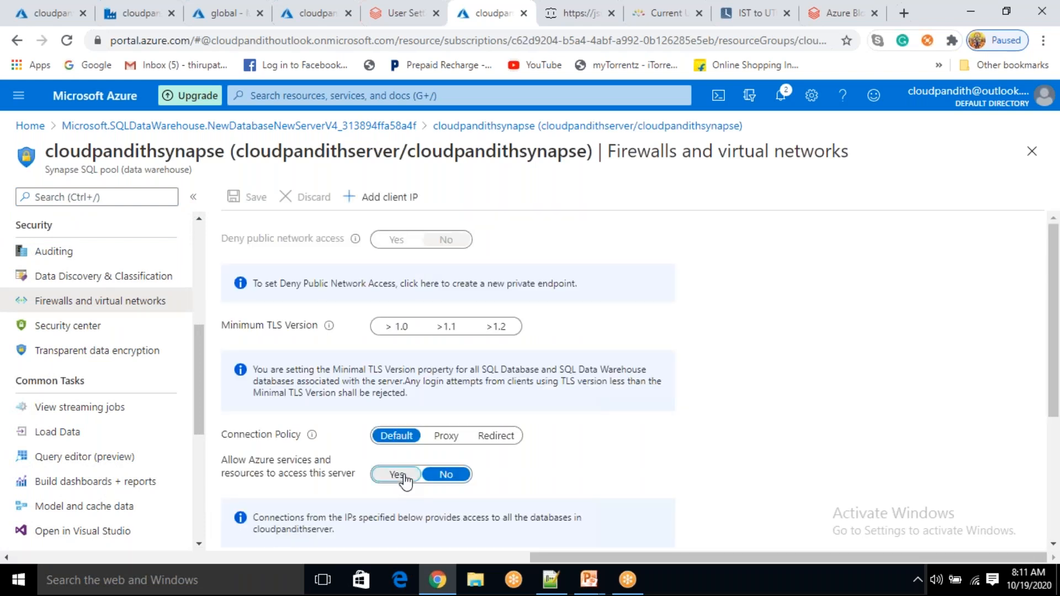
pyautogui.click(403, 476)
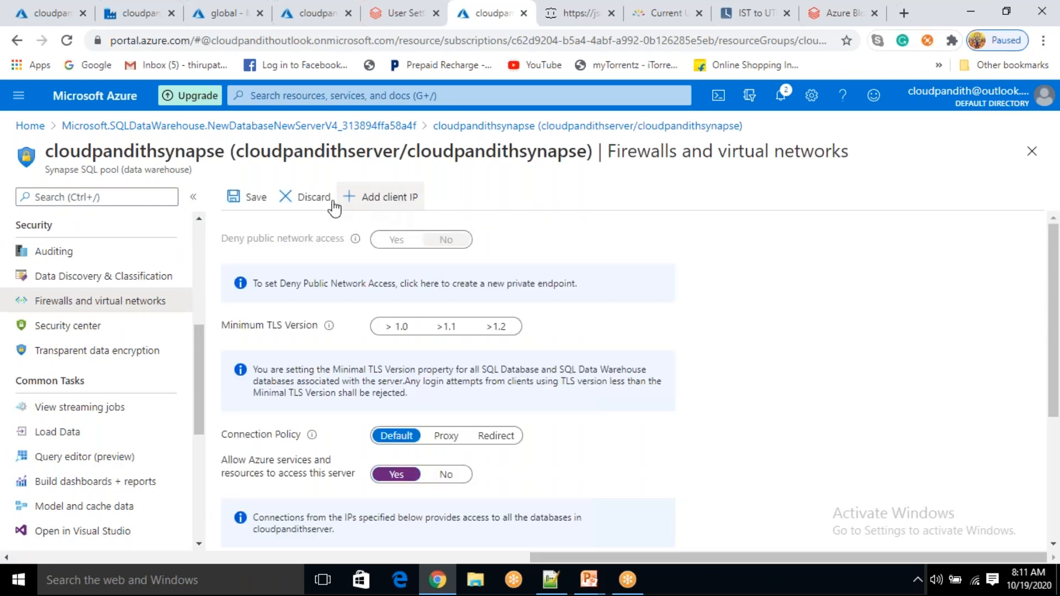
pyautogui.click(254, 198)
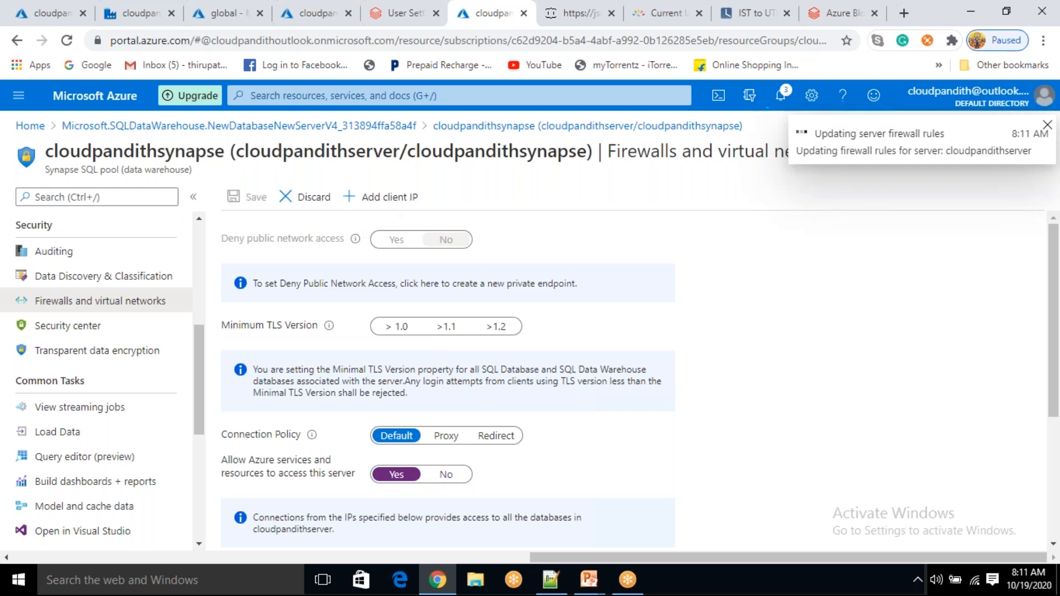
pyautogui.scroll(-4, 521, 389)
pyautogui.scroll(4, 596, 396)
pyautogui.scroll(1, 123, 426)
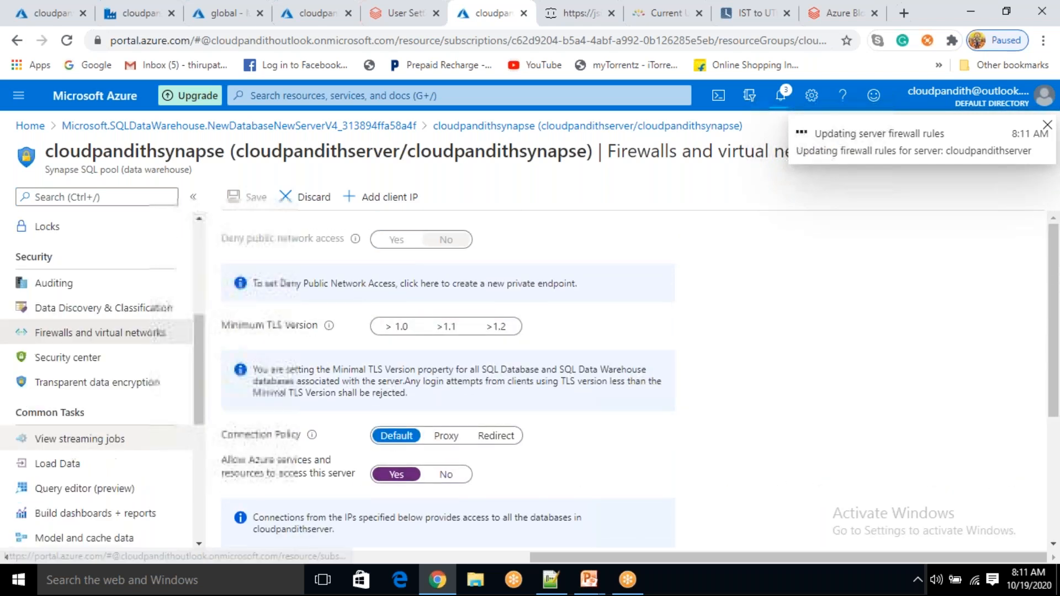
pyautogui.scroll(5, 123, 431)
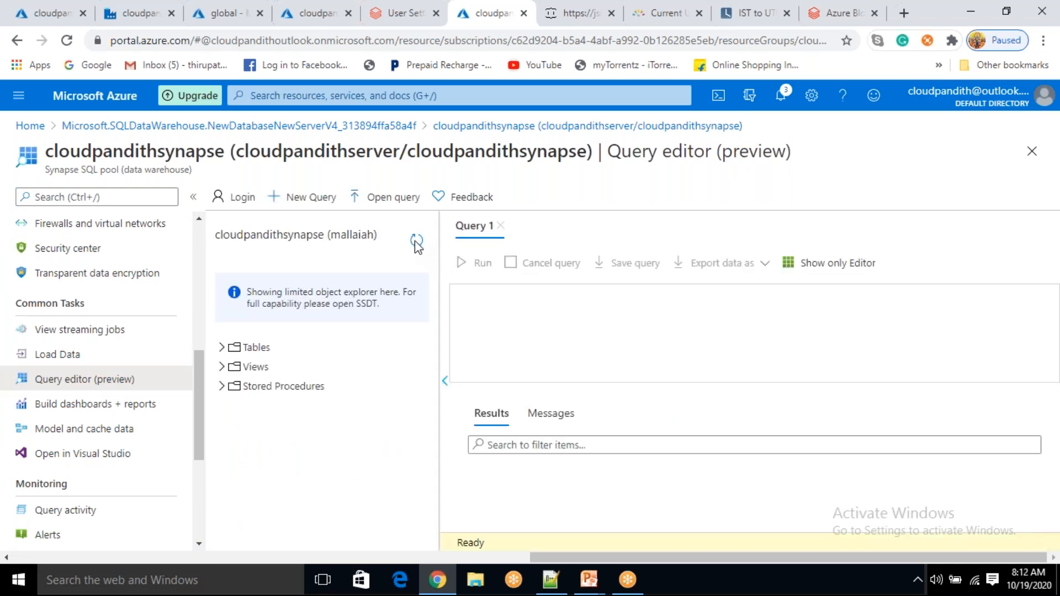
# Expand Tables in the cloudpandithsynapse query editor to confirm none exist, then return to Data Factory
pyautogui.click(222, 348)
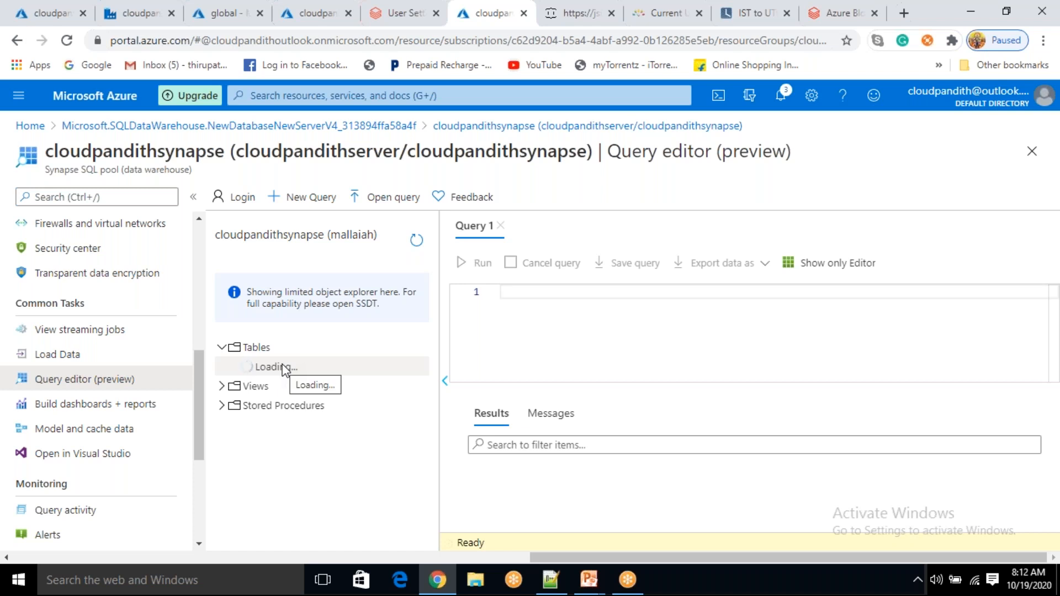
pyautogui.click(519, 300)
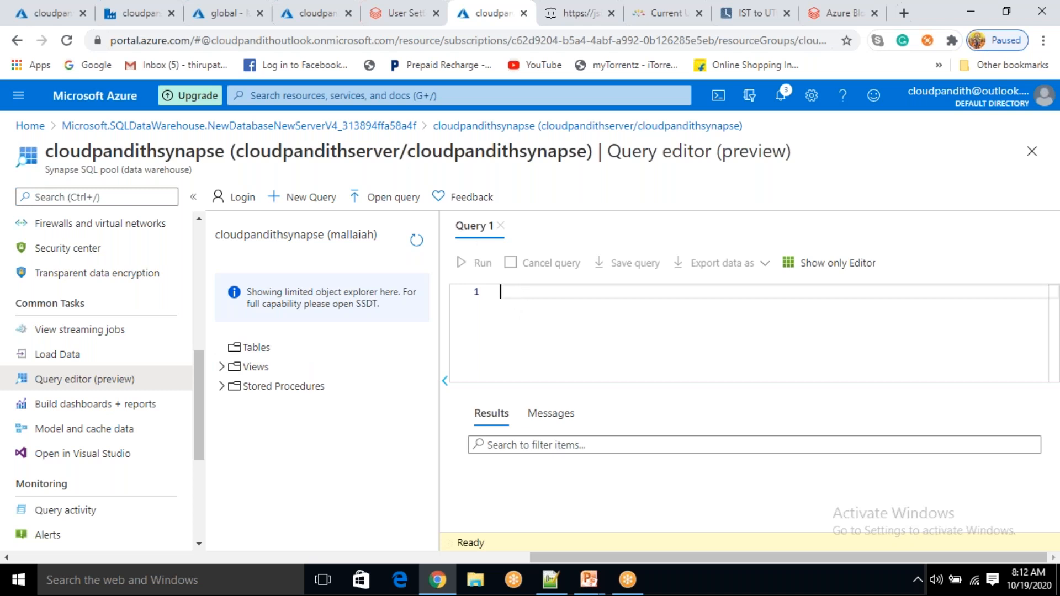
pyautogui.click(127, 20)
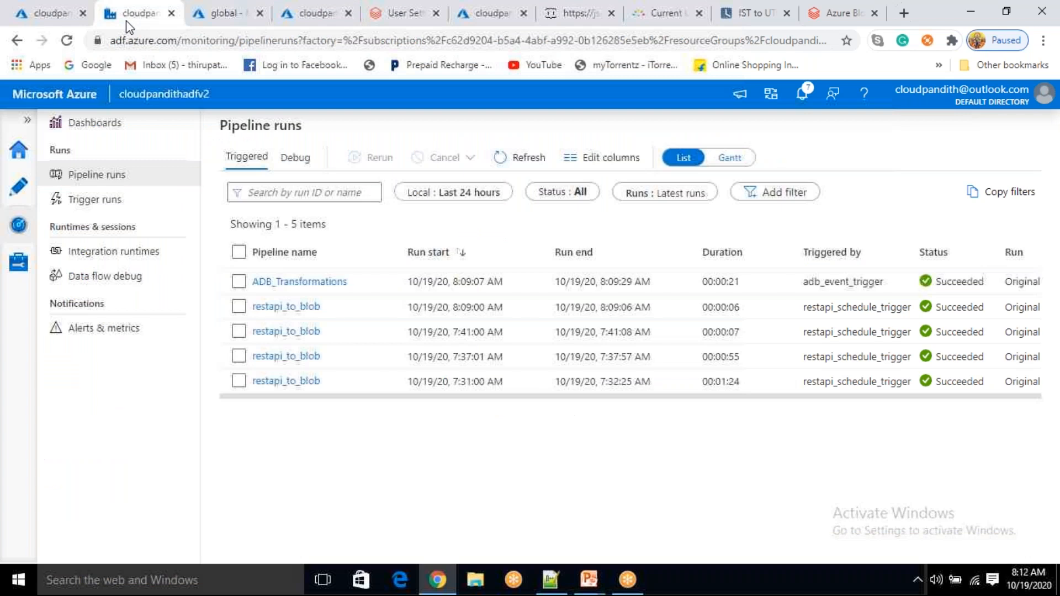
# Create a new empty pipeline from the Author view
pyautogui.click(19, 199)
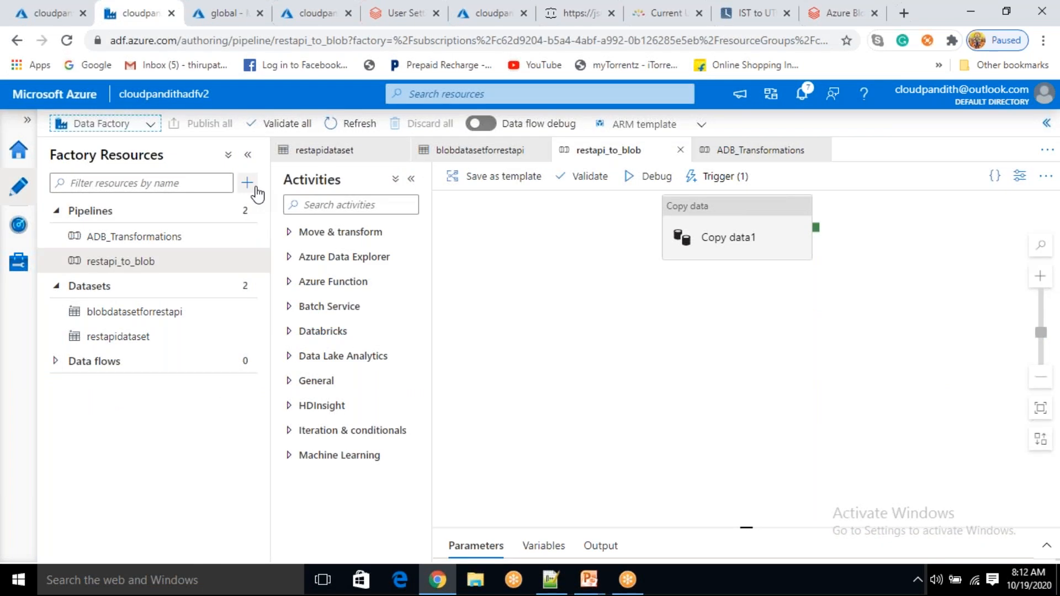
pyautogui.click(246, 183)
pyautogui.click(271, 206)
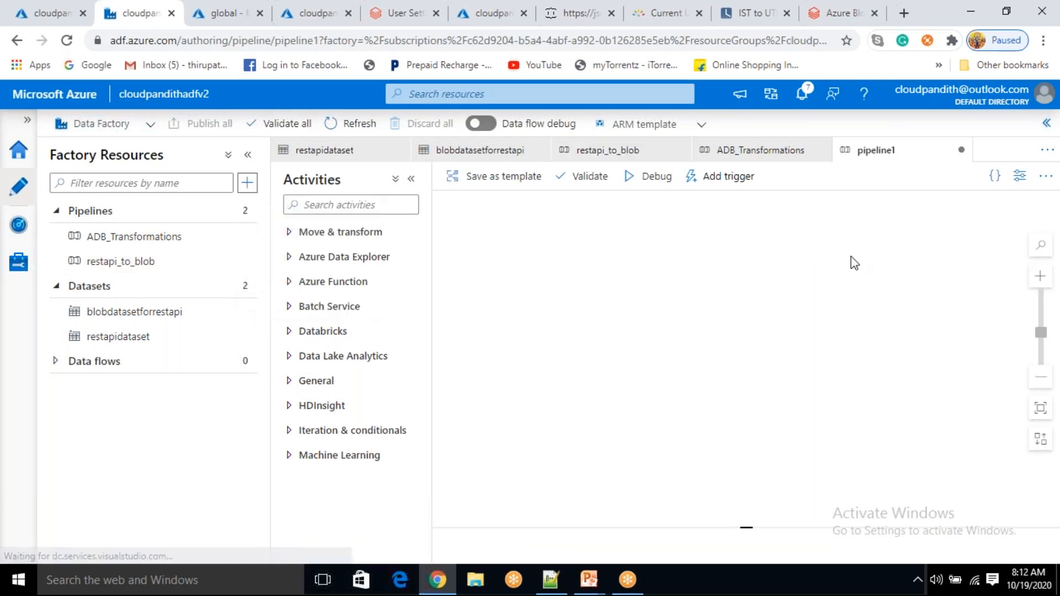
# Name the pipeline Blob_to_synapse_polybase and close its Properties pane
pyautogui.press('BackSpace')
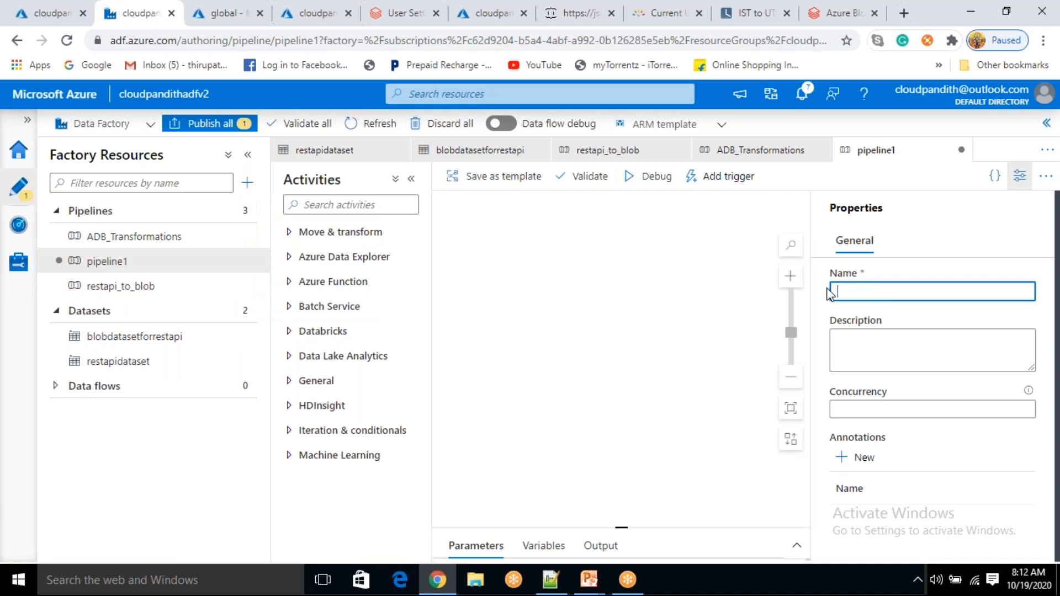
pyautogui.write('Load_')
pyautogui.hotkey('ctrl', 'a')
pyautogui.press('BackSpace')
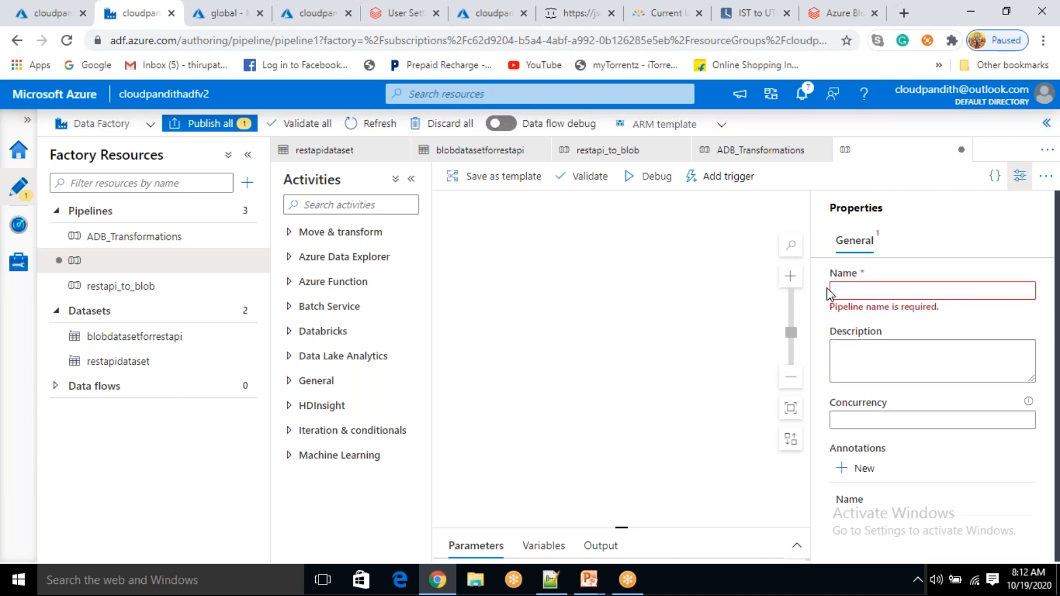
pyautogui.write('Blob_to_synapse_poly')
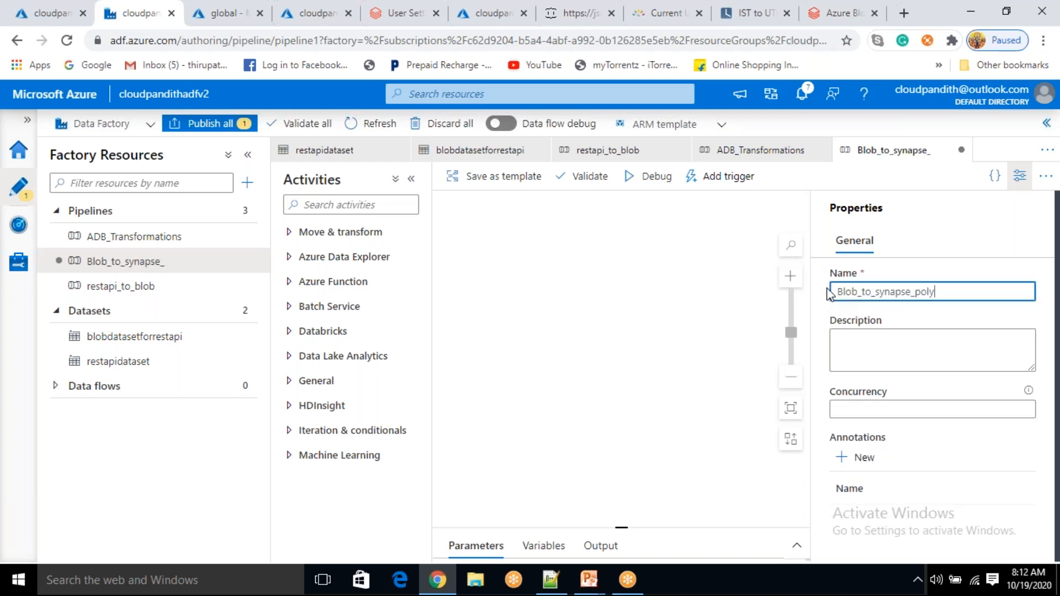
pyautogui.write('base')
pyautogui.doubleClick(886, 296)
pyautogui.doubleClick(884, 295)
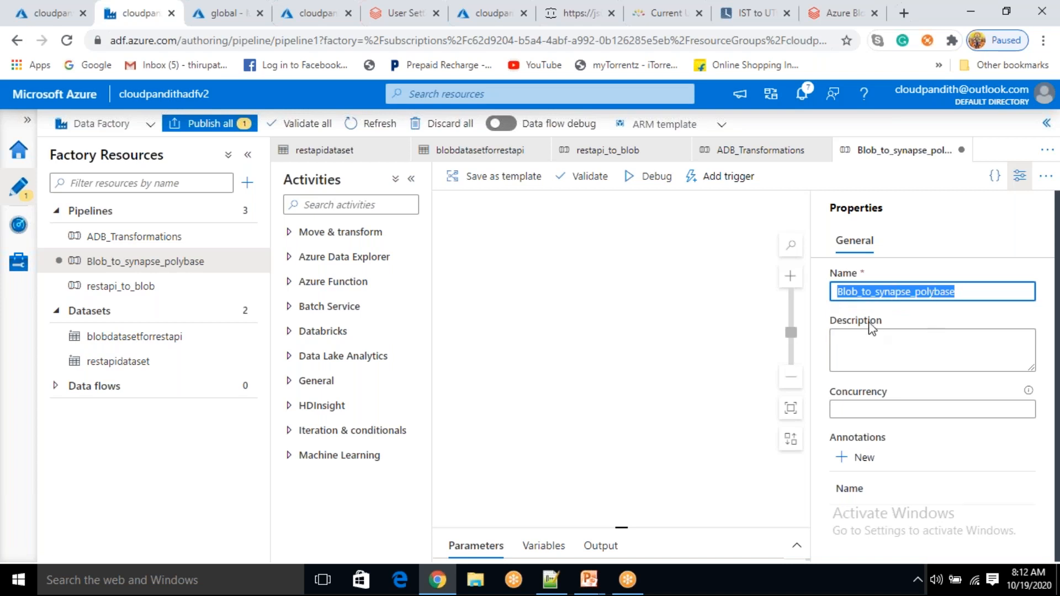
pyautogui.click(880, 426)
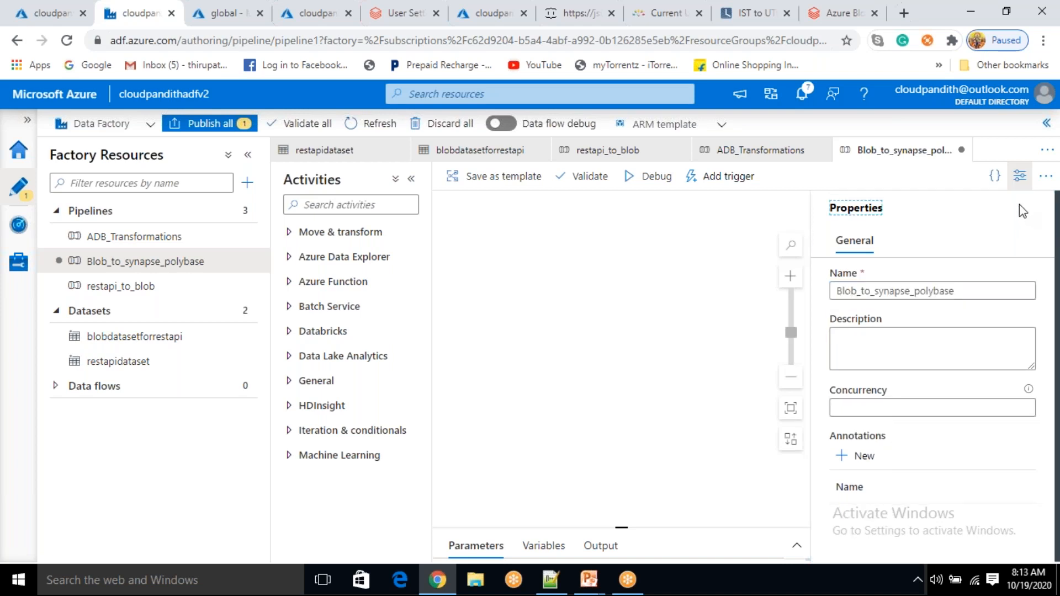
pyautogui.click(1019, 176)
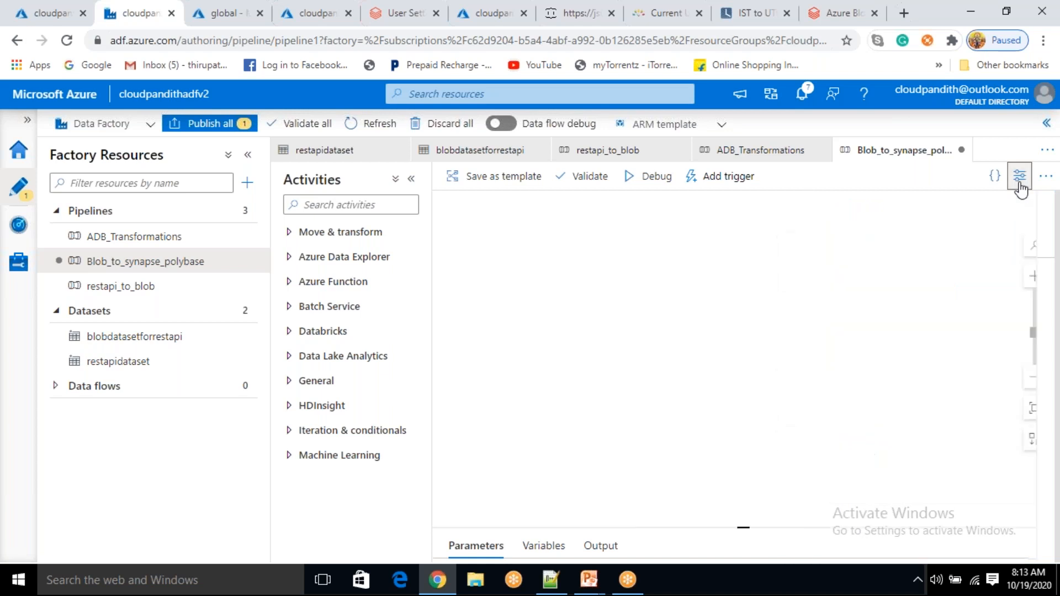
# Add a Copy data activity (Copy data1) from Move & transform onto the canvas
pyautogui.click(694, 281)
pyautogui.click(338, 232)
pyautogui.moveTo(325, 260); pyautogui.dragTo(635, 248)
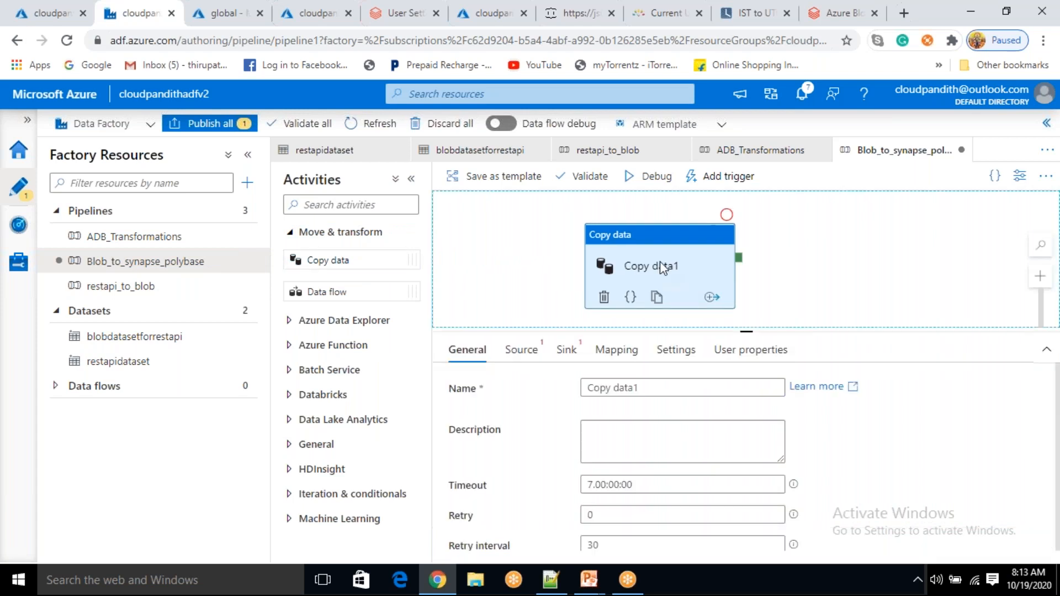
pyautogui.moveTo(663, 268); pyautogui.dragTo(680, 255)
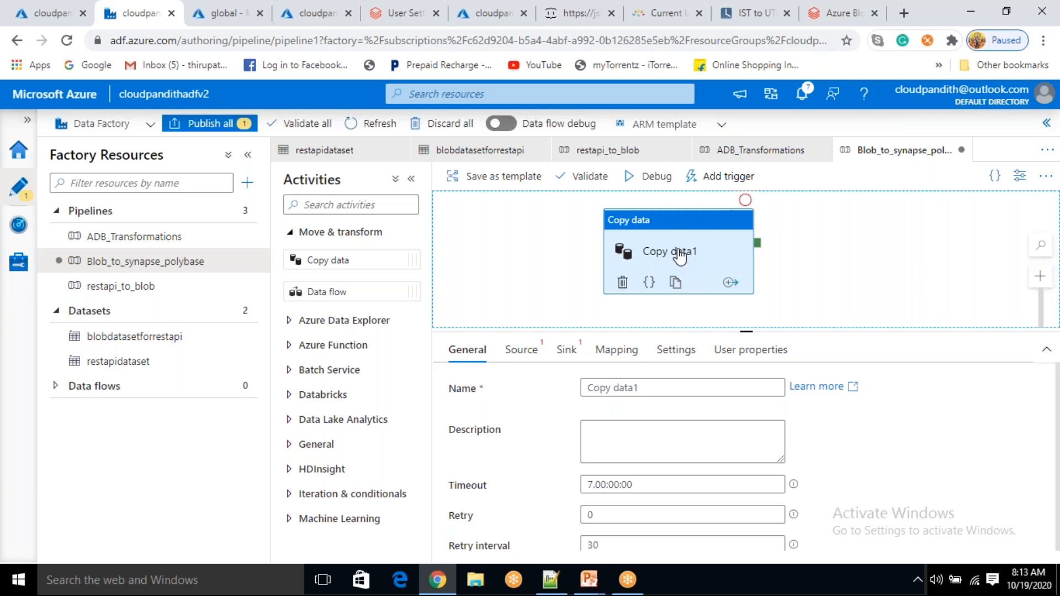
# On Copy data1's Source tab, start a new source dataset
pyautogui.click(519, 353)
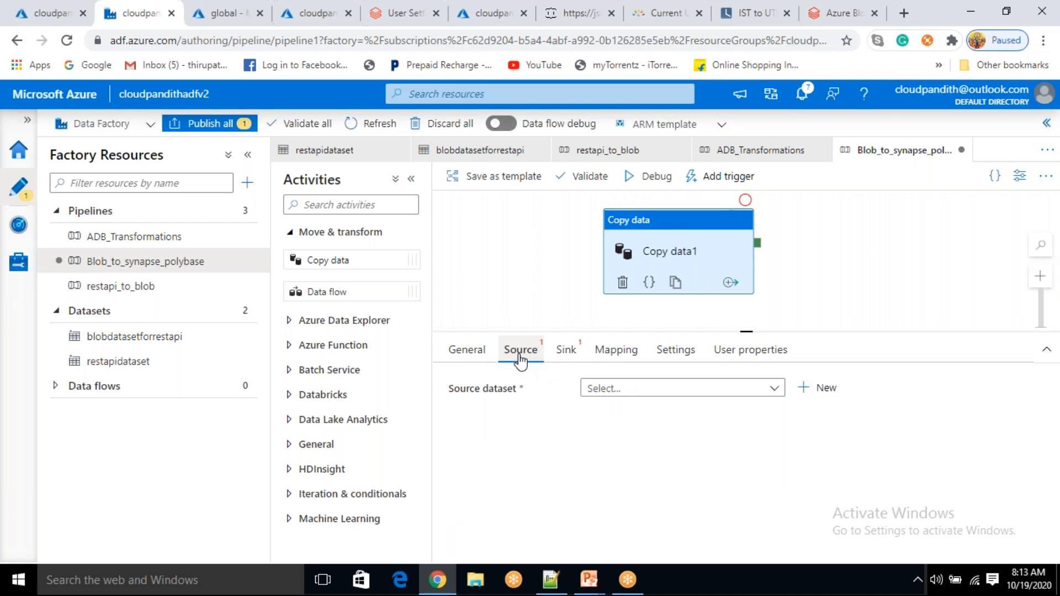
pyautogui.click(467, 350)
pyautogui.click(520, 353)
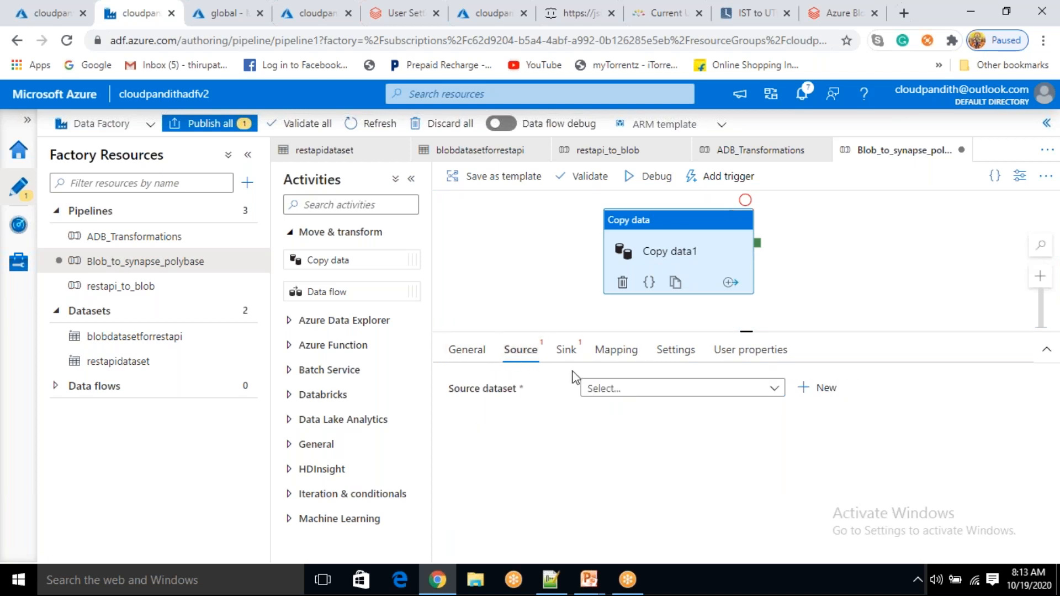
pyautogui.click(629, 396)
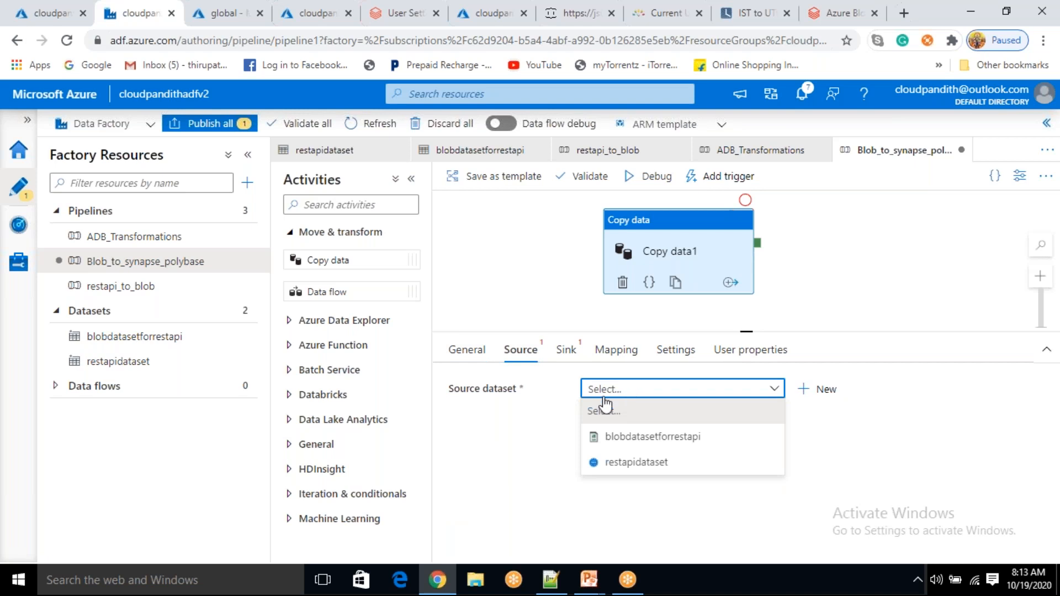
pyautogui.click(548, 435)
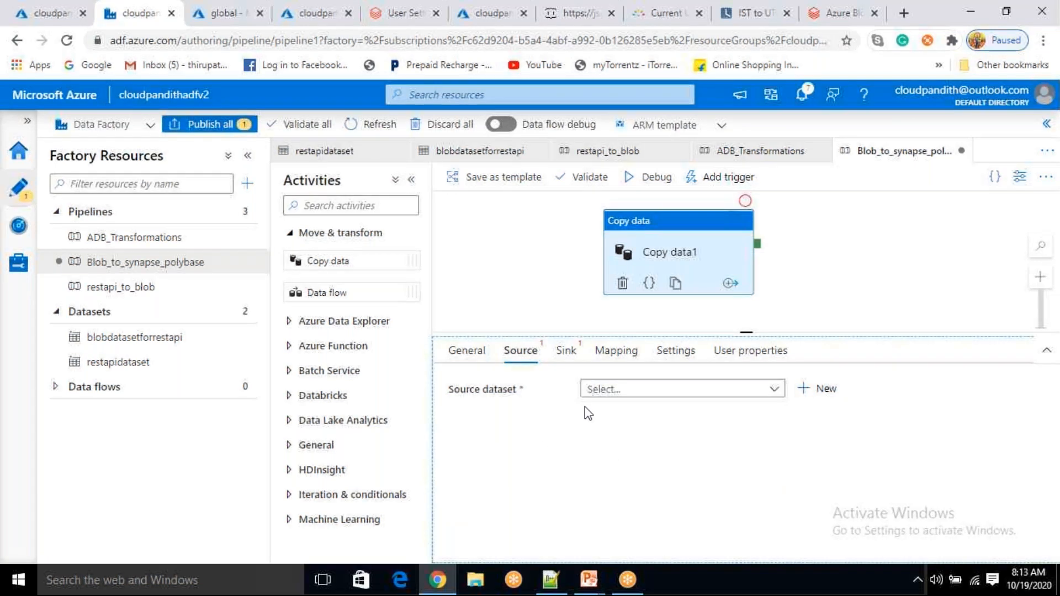
pyautogui.click(819, 389)
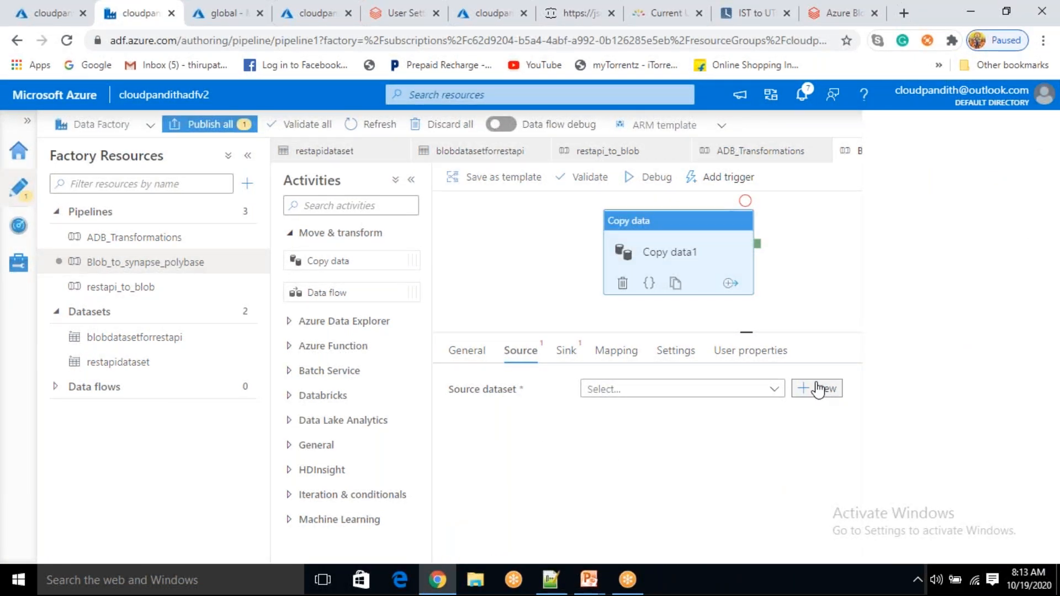
# Choose Azure Blob Storage with DelimitedText format and name the dataset blobdatasetforsynapse
pyautogui.click(801, 469)
pyautogui.click(621, 542)
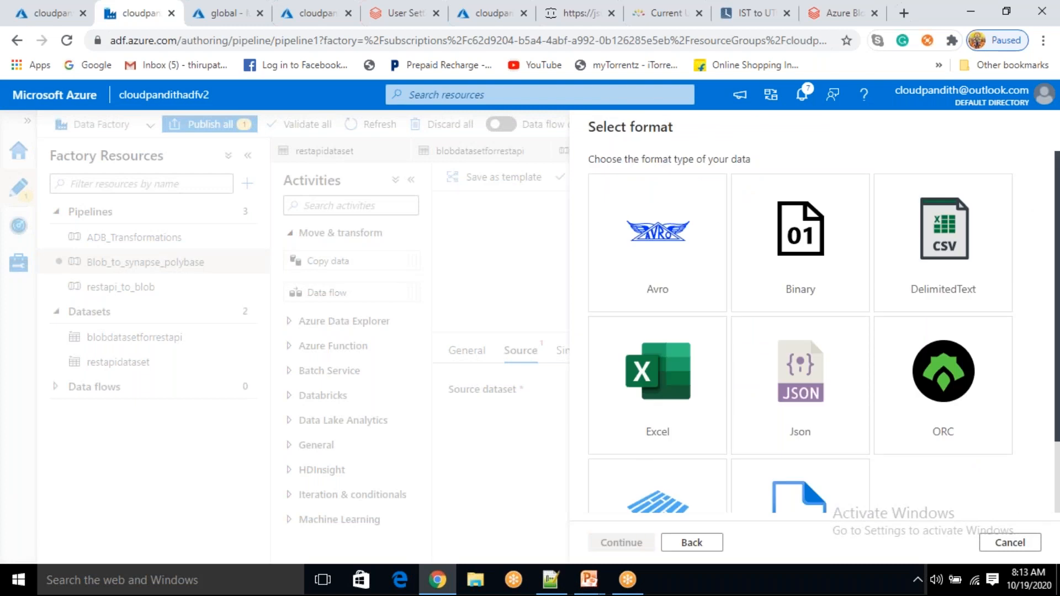
pyautogui.click(922, 266)
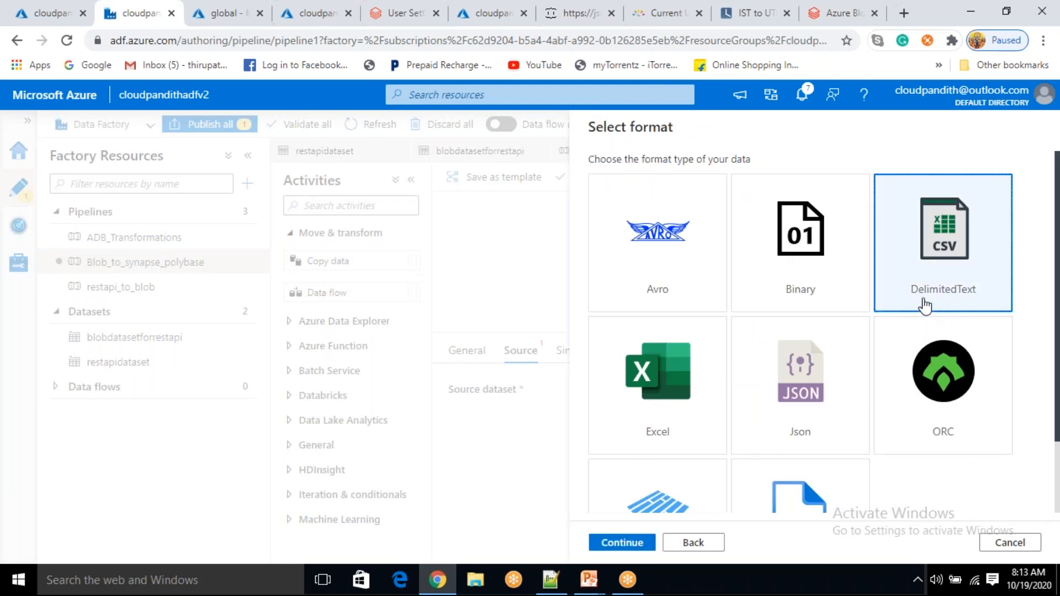
pyautogui.click(620, 542)
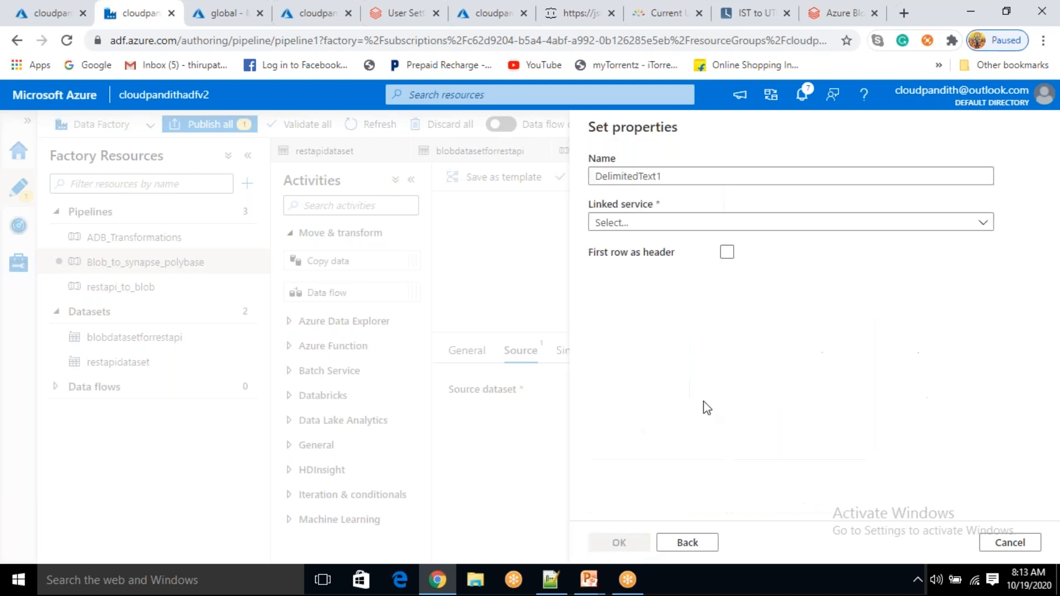
pyautogui.moveTo(662, 176); pyautogui.dragTo(555, 188)
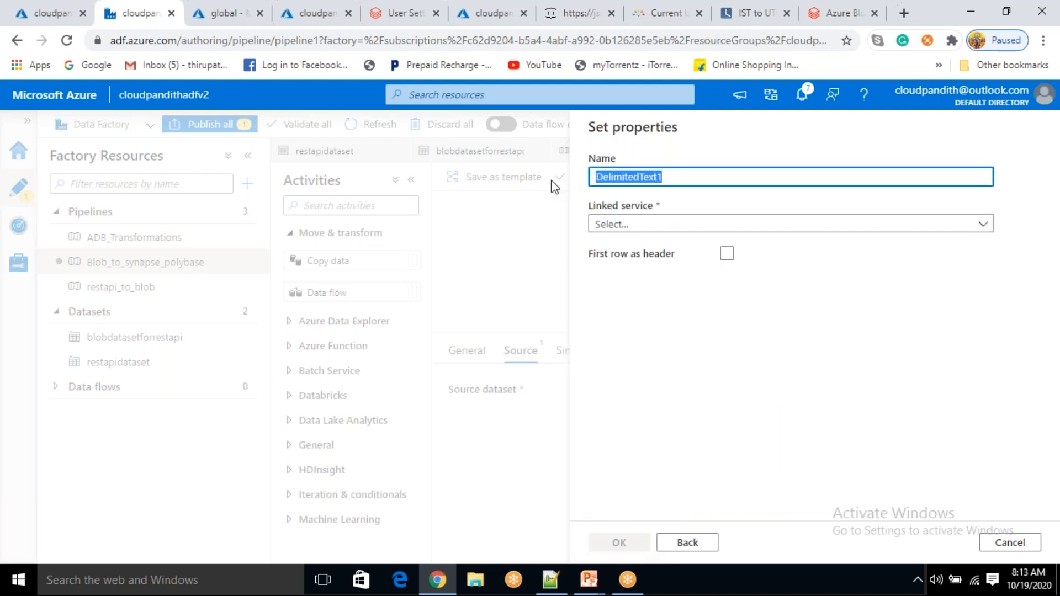
pyautogui.press('BackSpace')
pyautogui.write('blob')
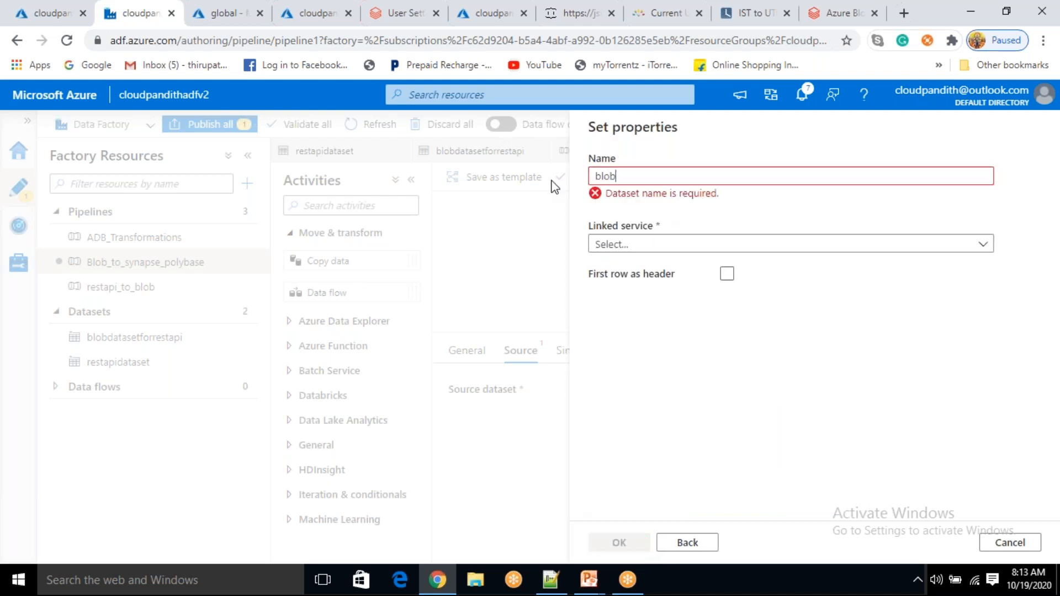
pyautogui.write('datasetforsya')
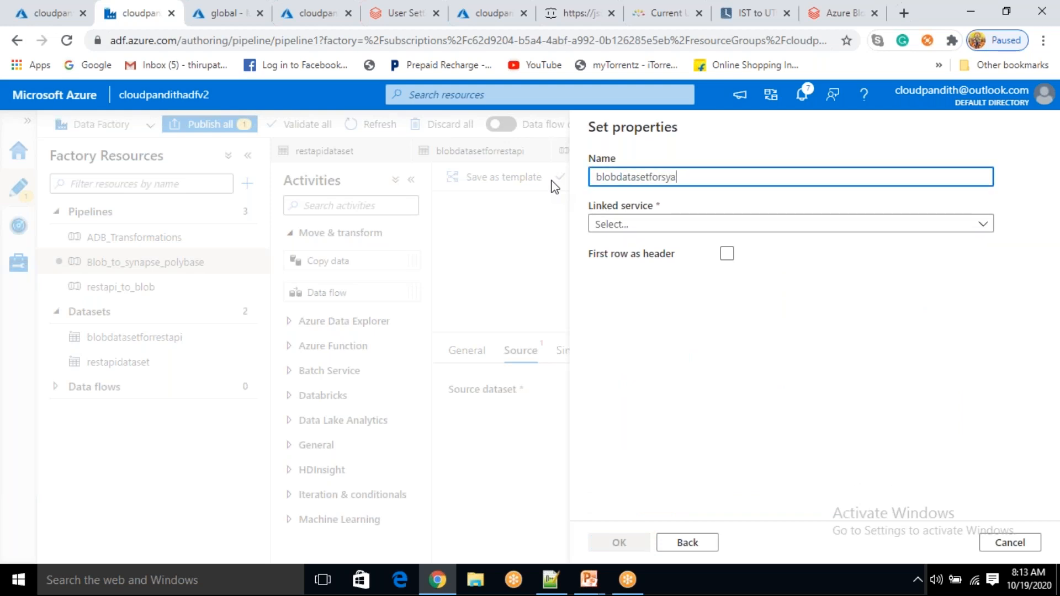
pyautogui.press('BackSpace')
pyautogui.write('napse')
# Link it via blobconnection to global/output, with first row as header, and create it
pyautogui.click(628, 226)
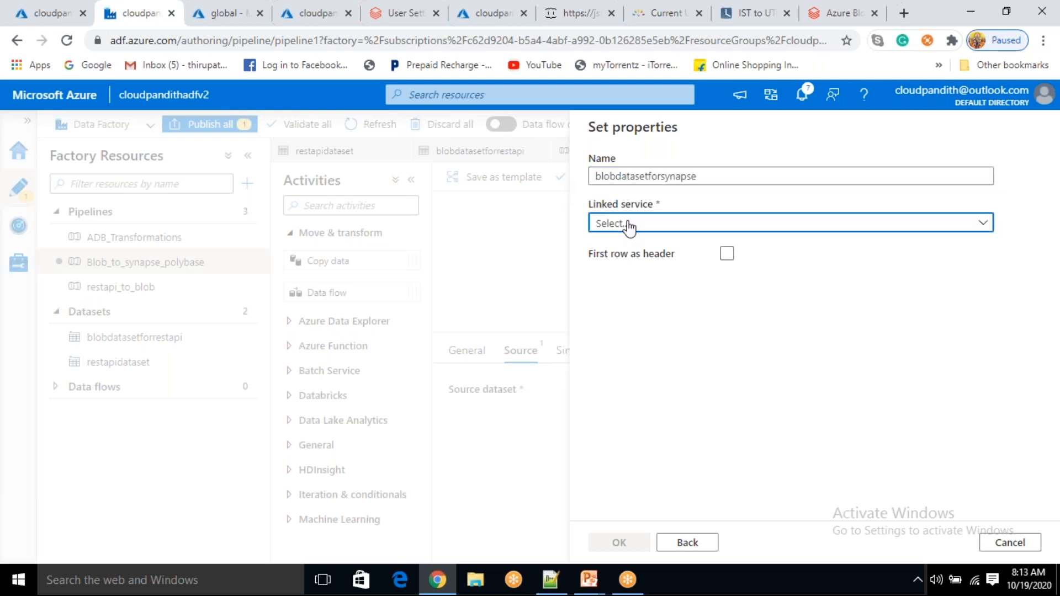
pyautogui.click(623, 323)
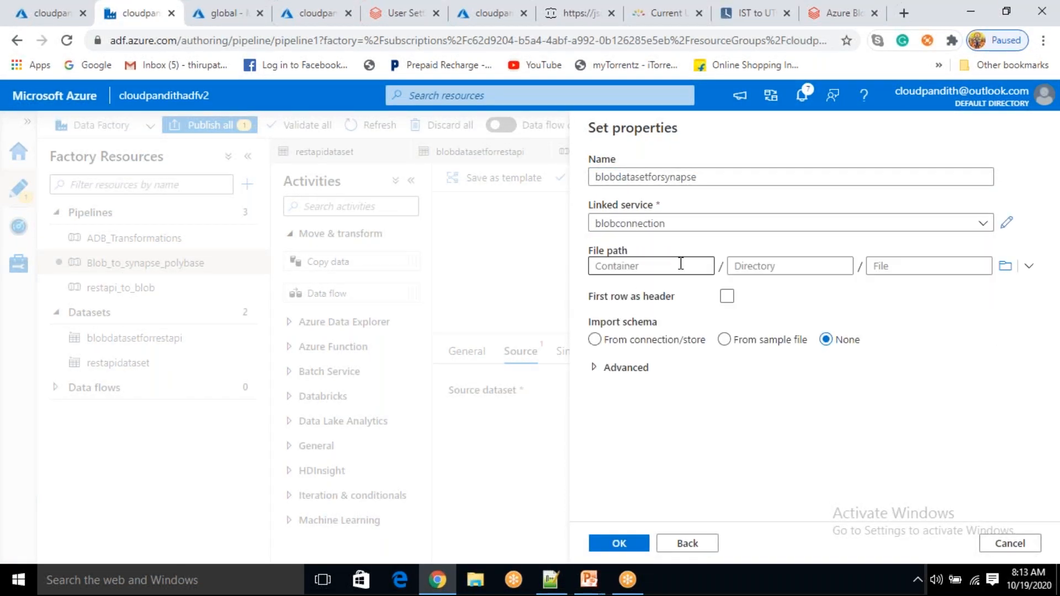
pyautogui.click(683, 266)
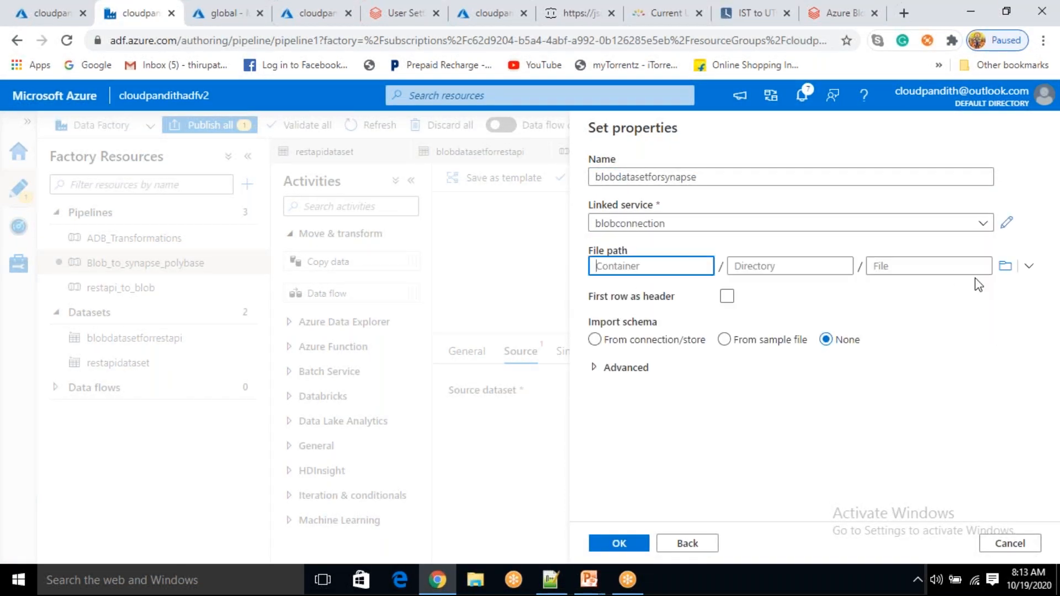
pyautogui.click(1005, 265)
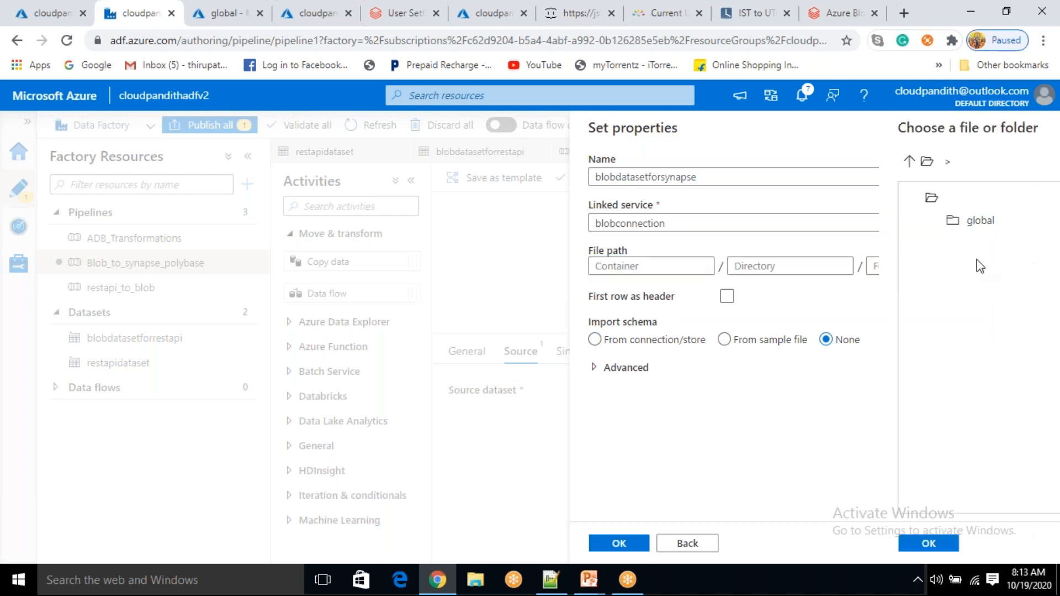
pyautogui.doubleClick(683, 228)
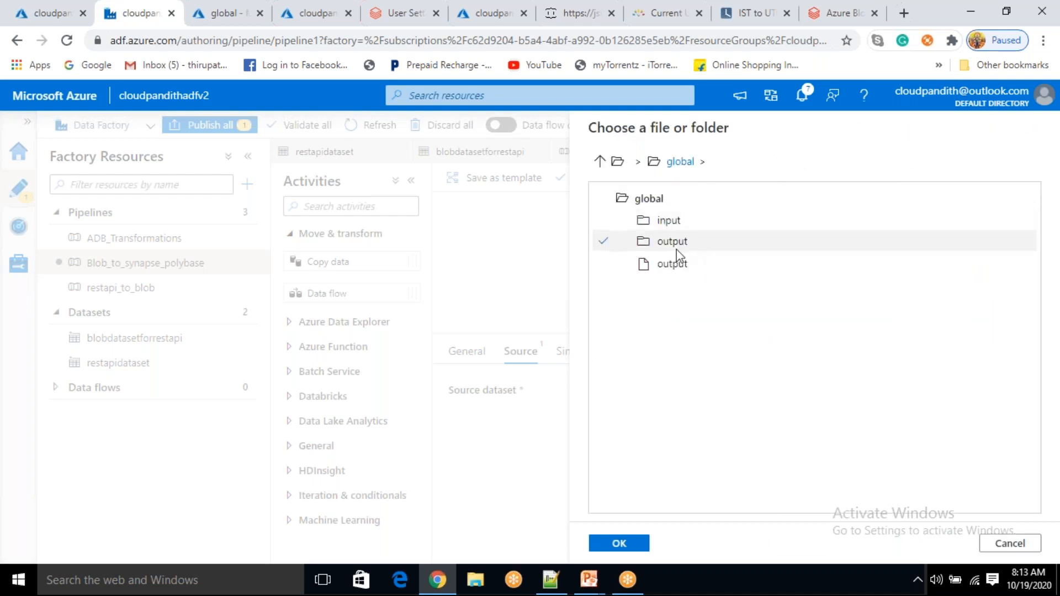
pyautogui.doubleClick(676, 248)
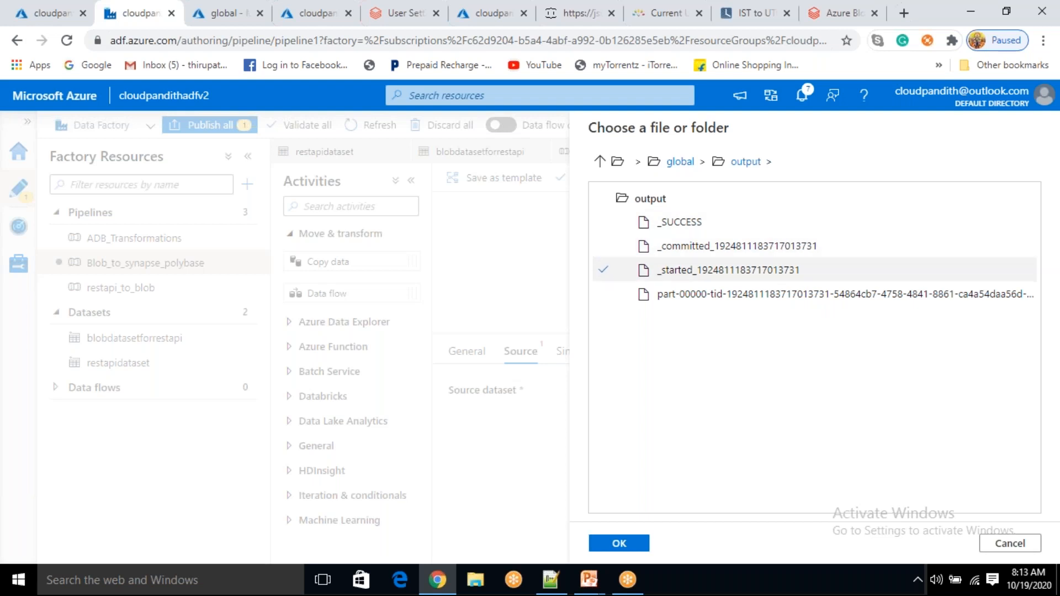
pyautogui.click(619, 543)
pyautogui.click(894, 266)
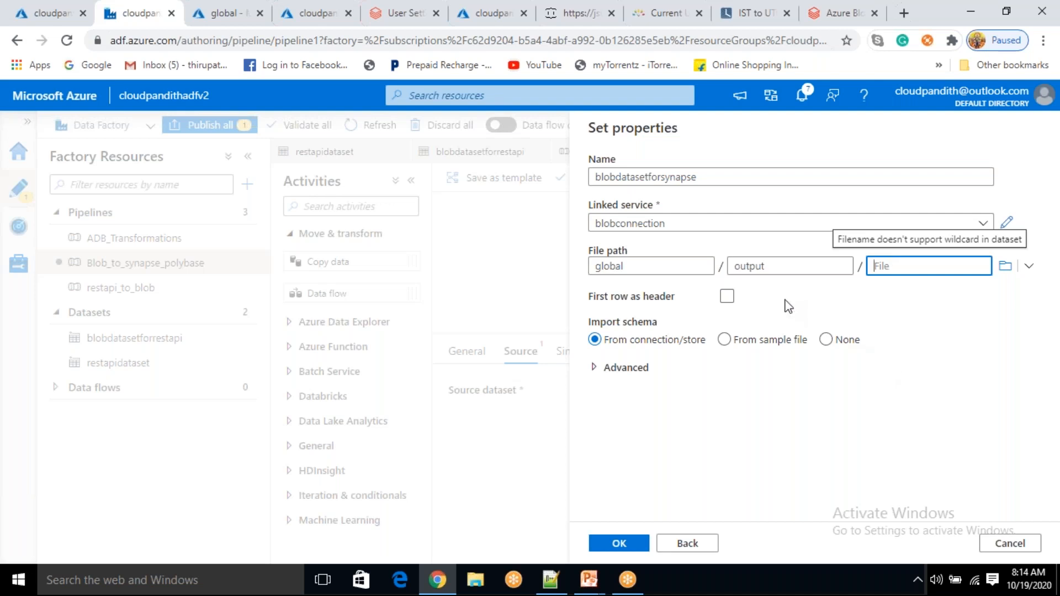
pyautogui.click(727, 296)
pyautogui.click(832, 346)
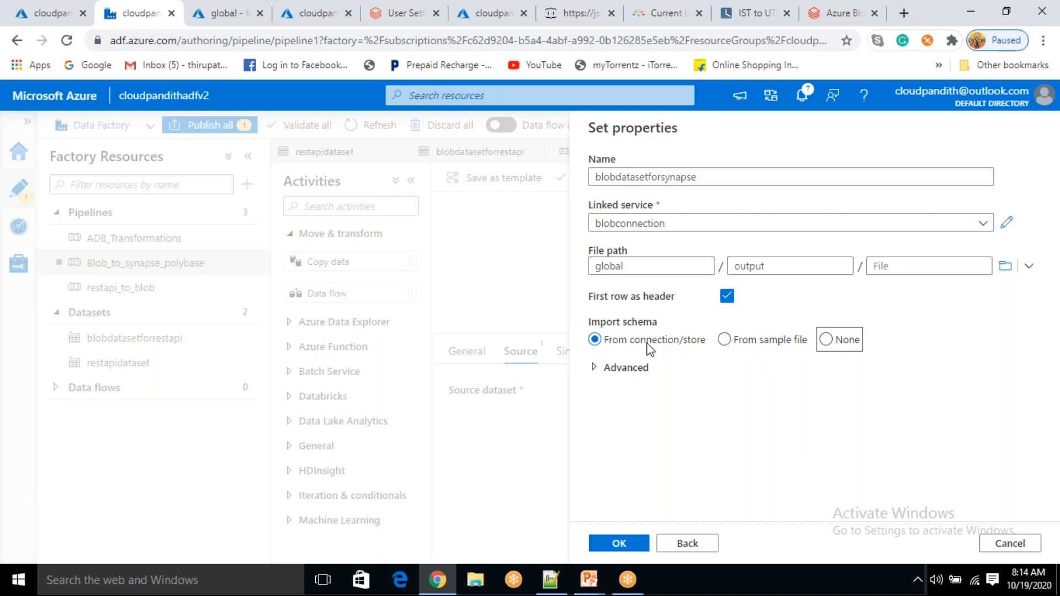
pyautogui.click(695, 440)
pyautogui.click(619, 545)
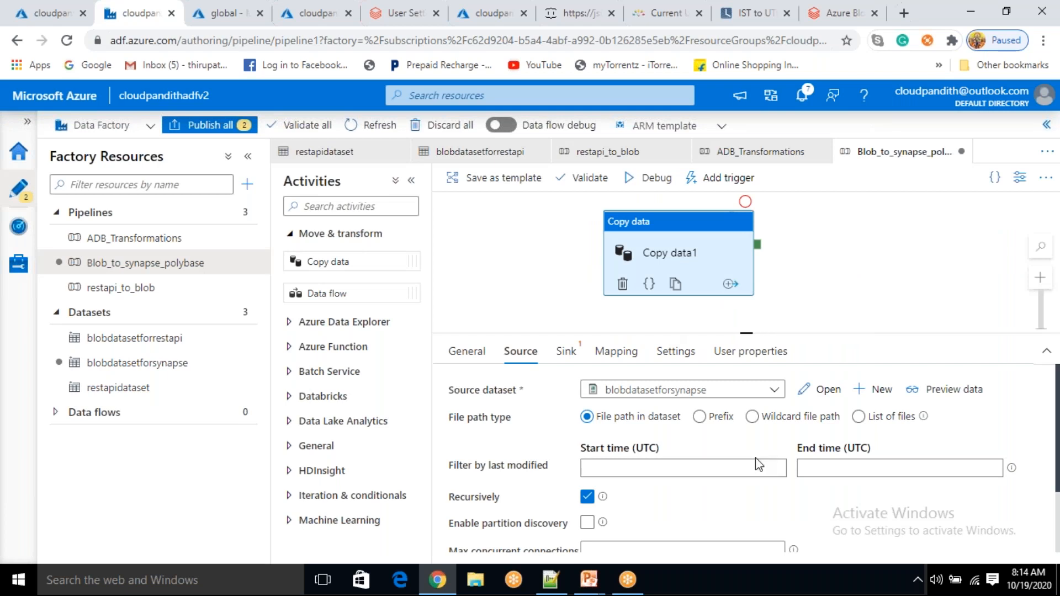
# Set the source to a wildcard file path matching *.csv
pyautogui.click(761, 420)
pyautogui.click(870, 450)
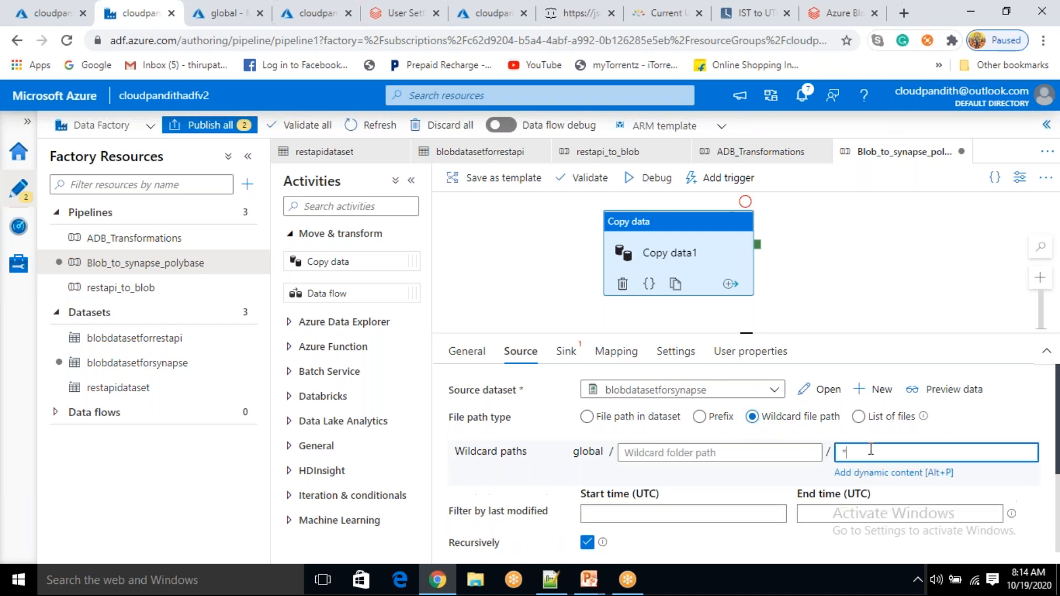
pyautogui.write('*.csv')
pyautogui.moveTo(871, 449); pyautogui.dragTo(833, 454)
# Start a new Azure Synapse Analytics dataset for the copy activity's sink
pyautogui.click(567, 352)
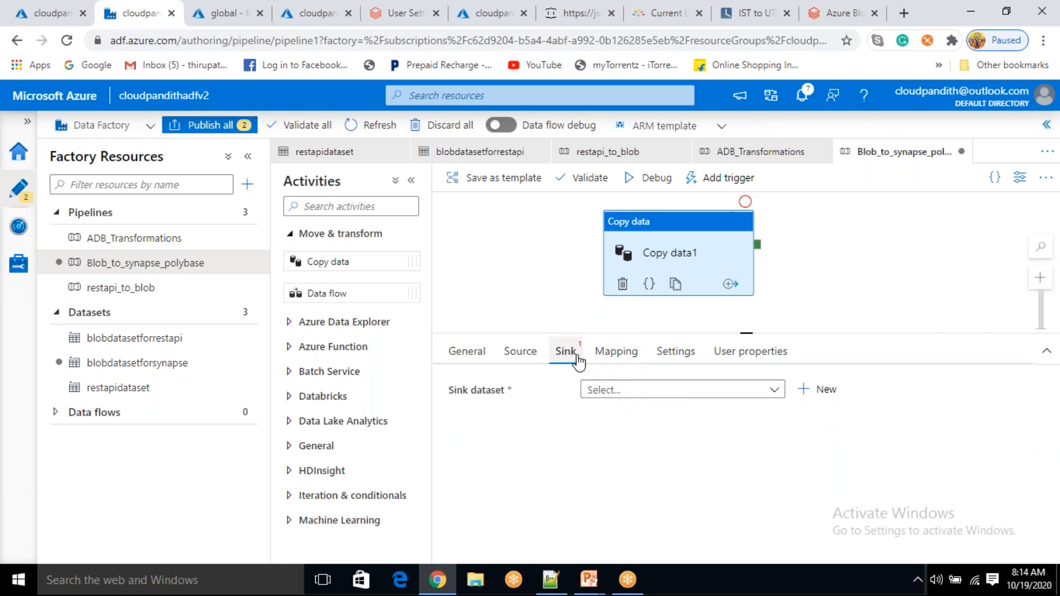
pyautogui.click(822, 395)
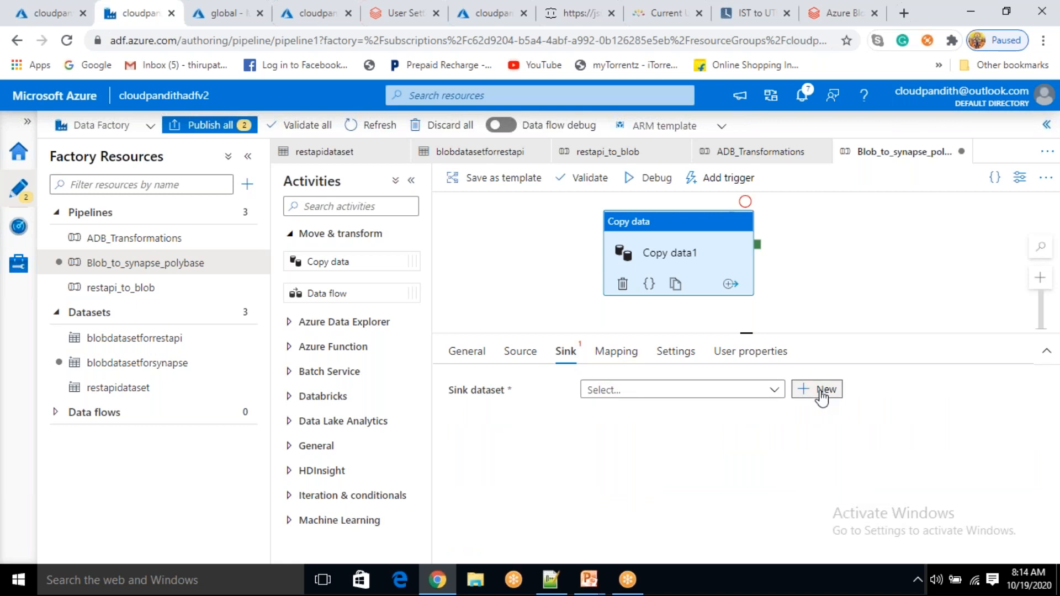
pyautogui.click(811, 225)
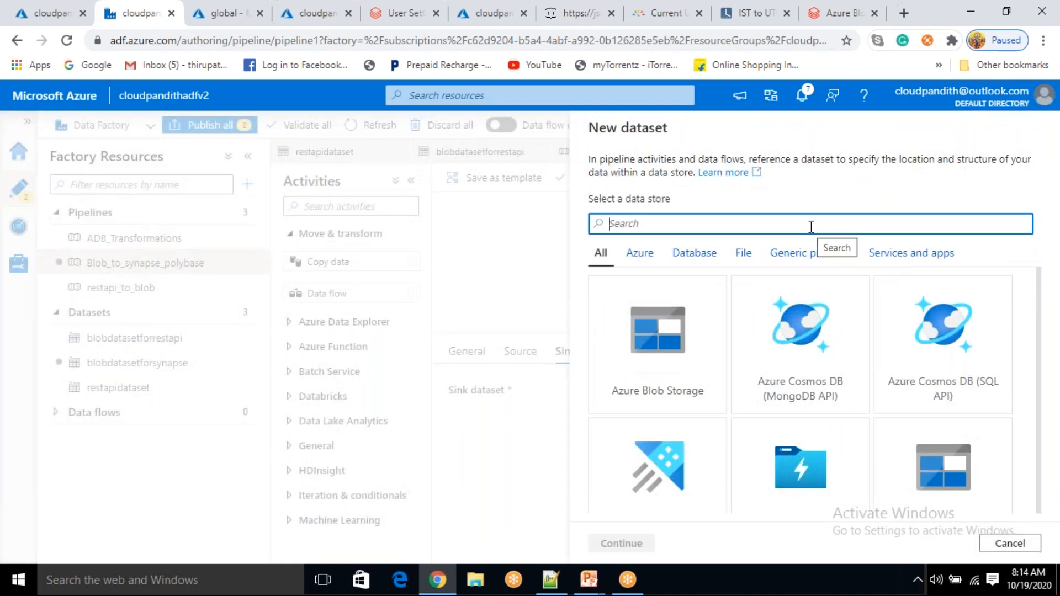
pyautogui.write('synap')
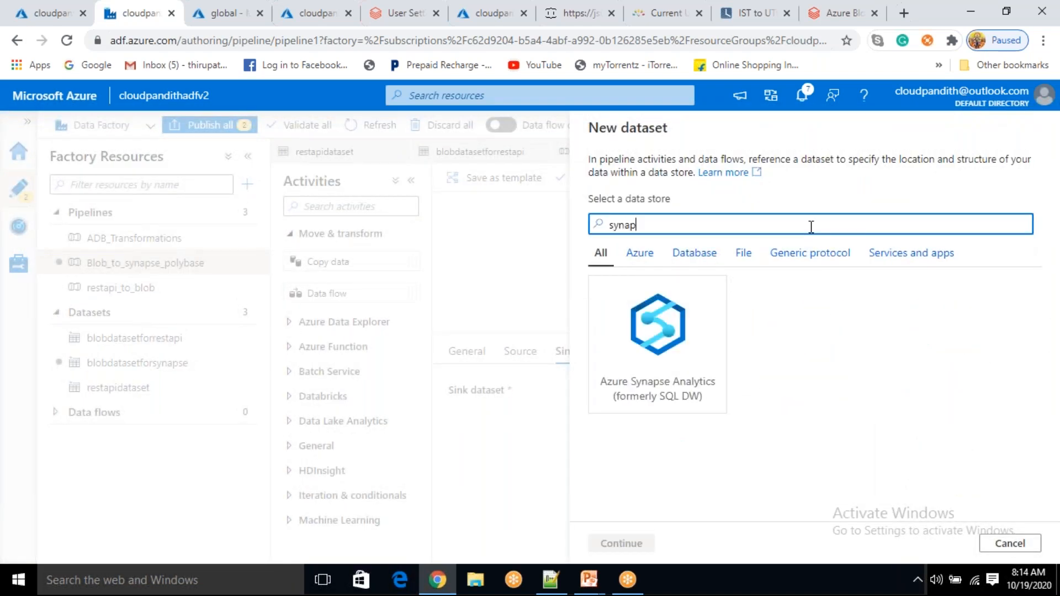
pyautogui.click(688, 331)
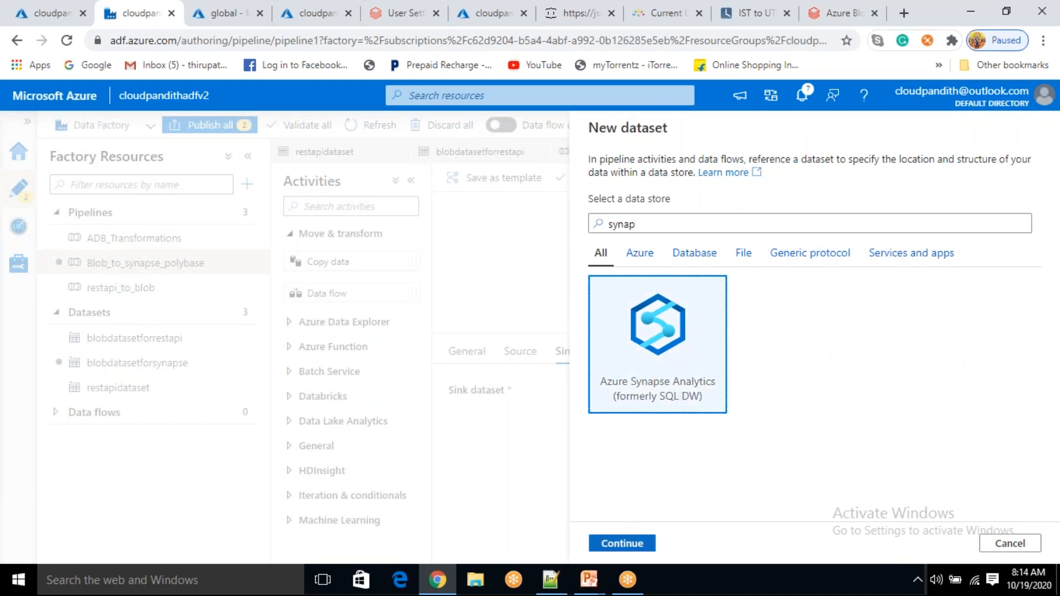
pyautogui.click(629, 540)
# Name the dataset synapseconnection and begin a new linked service
pyautogui.moveTo(740, 173); pyautogui.dragTo(592, 177)
pyautogui.write('synapseconnection')
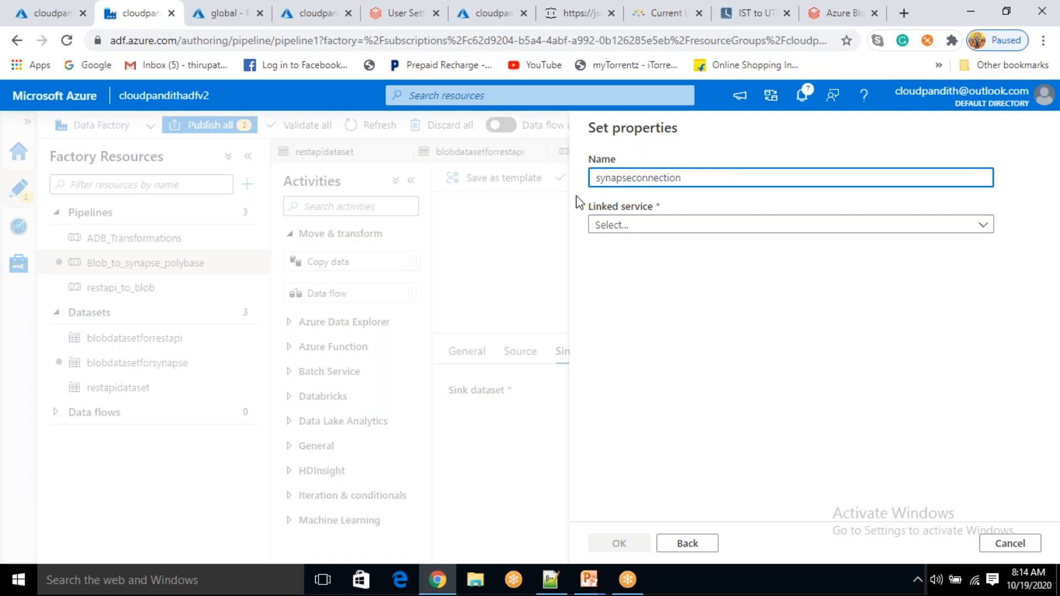
pyautogui.click(638, 223)
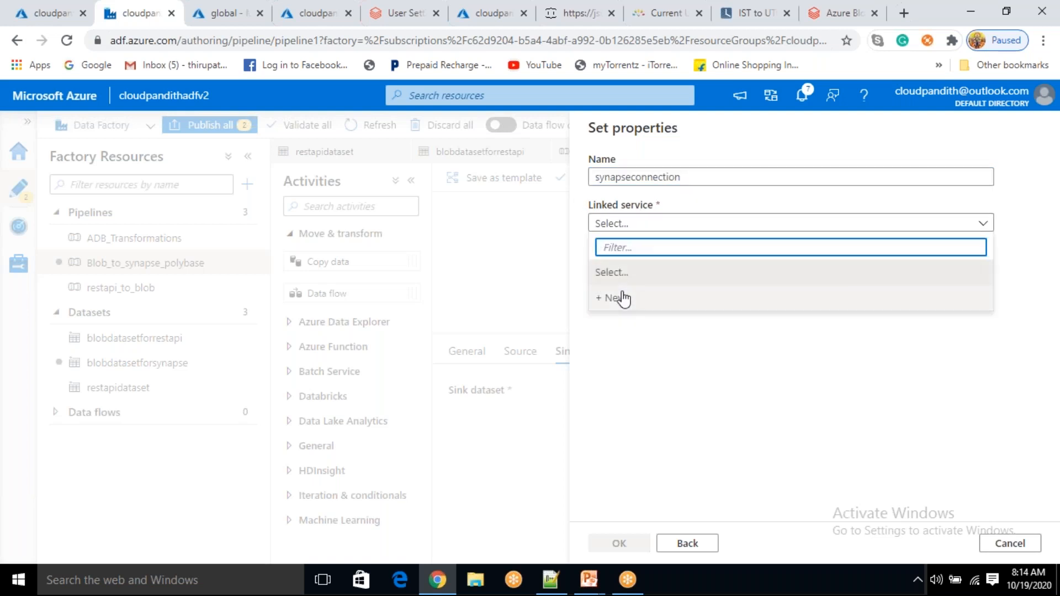
pyautogui.click(622, 298)
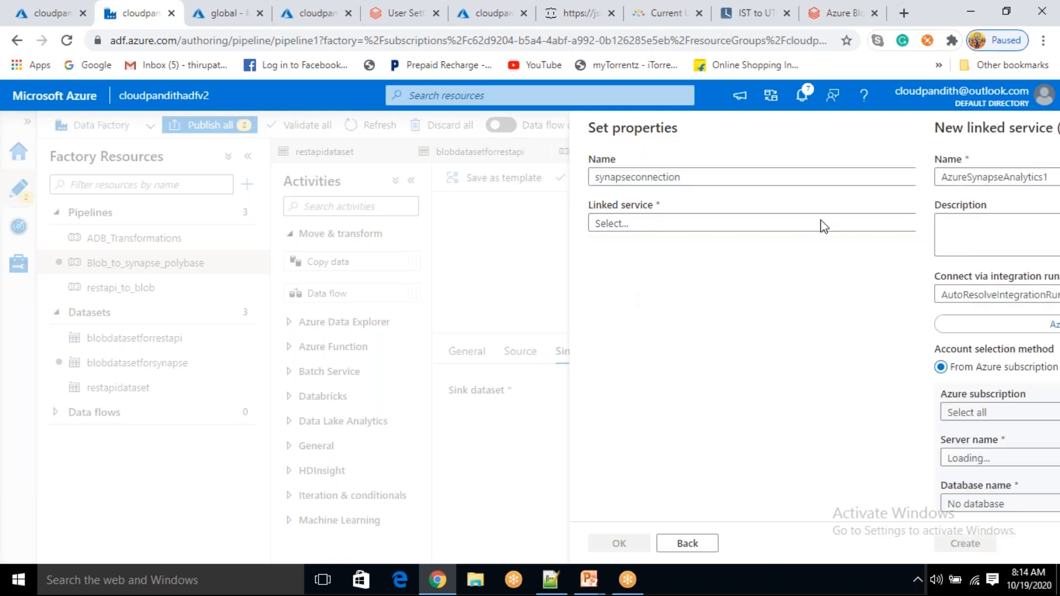
# Name the linked service synapseconnection, using Free Trial, cloudpandithserver and the cloudpandithsynapse database
pyautogui.click(596, 160)
pyautogui.press('BackSpace')
pyautogui.write('synpas')
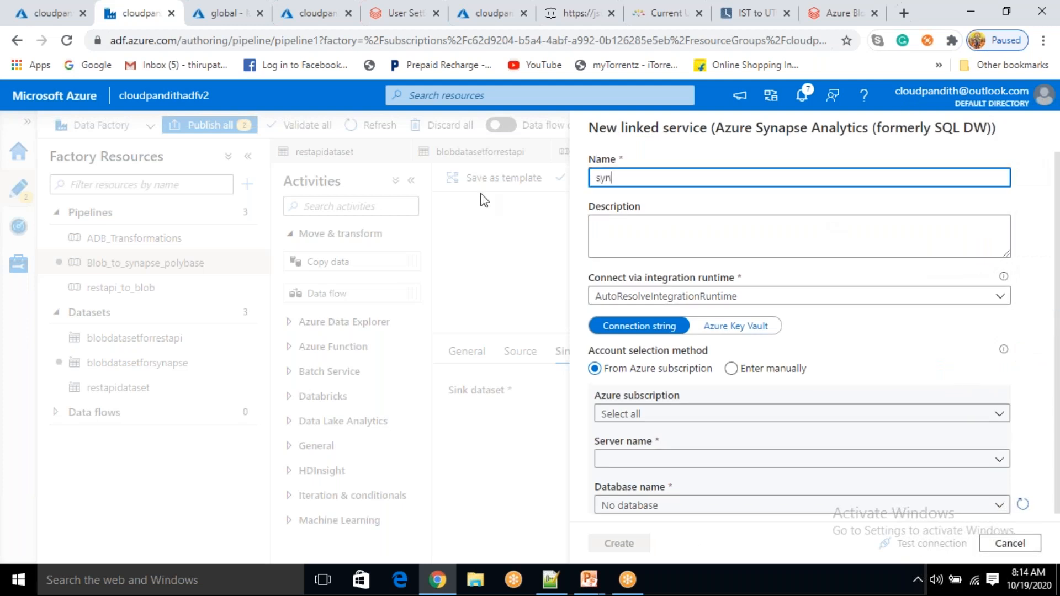
pyautogui.press('BackSpace')
pyautogui.press('BackSpace')
pyautogui.press('BackSpace')
pyautogui.write('a')
pyautogui.write('psed')
pyautogui.write('onnec')
pyautogui.write('tion')
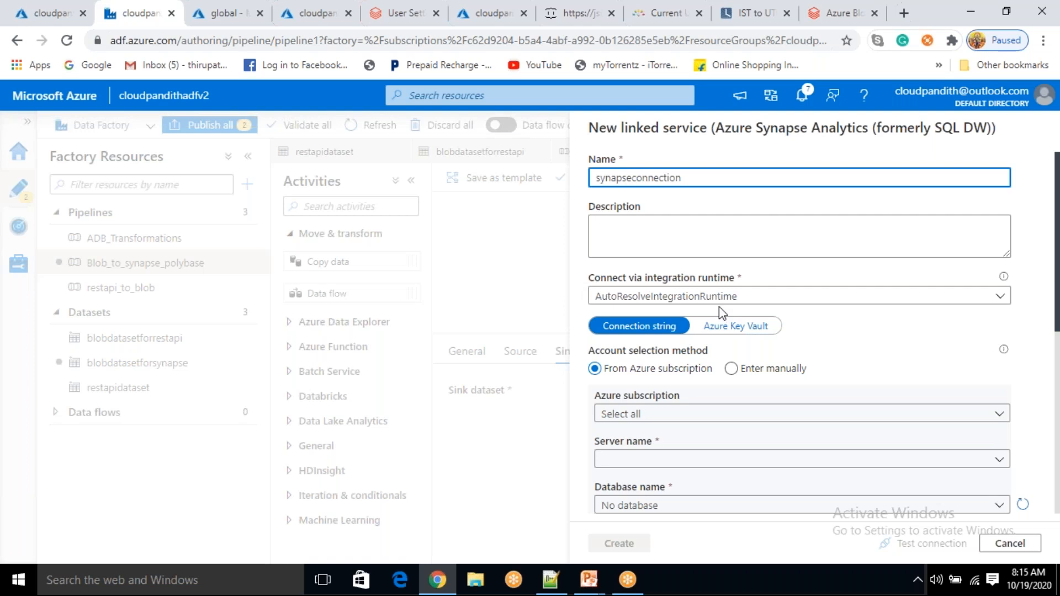
pyautogui.click(643, 414)
pyautogui.click(640, 461)
pyautogui.scroll(-3, 640, 472)
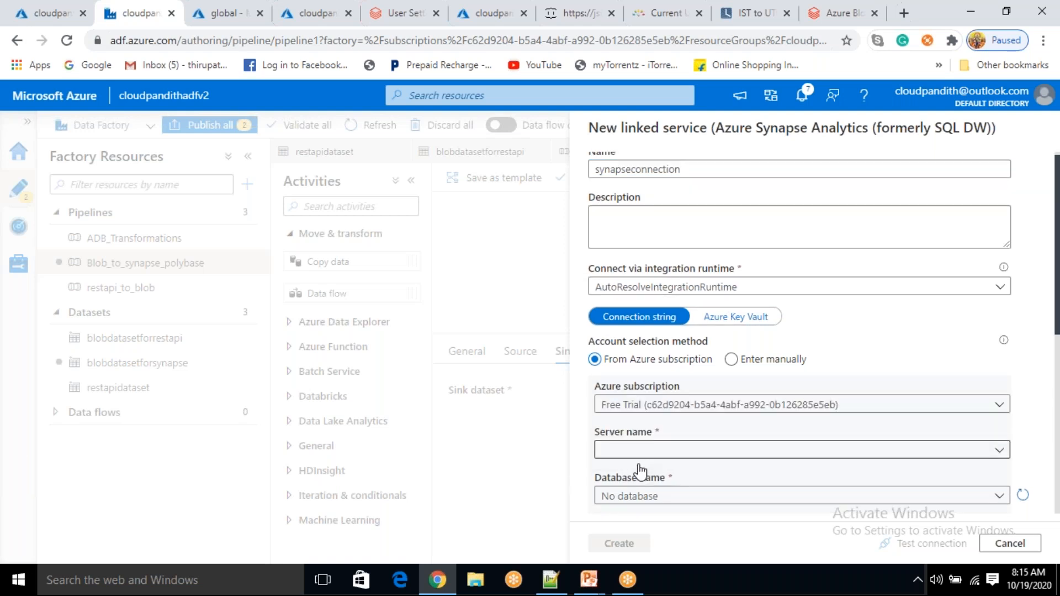
pyautogui.click(656, 303)
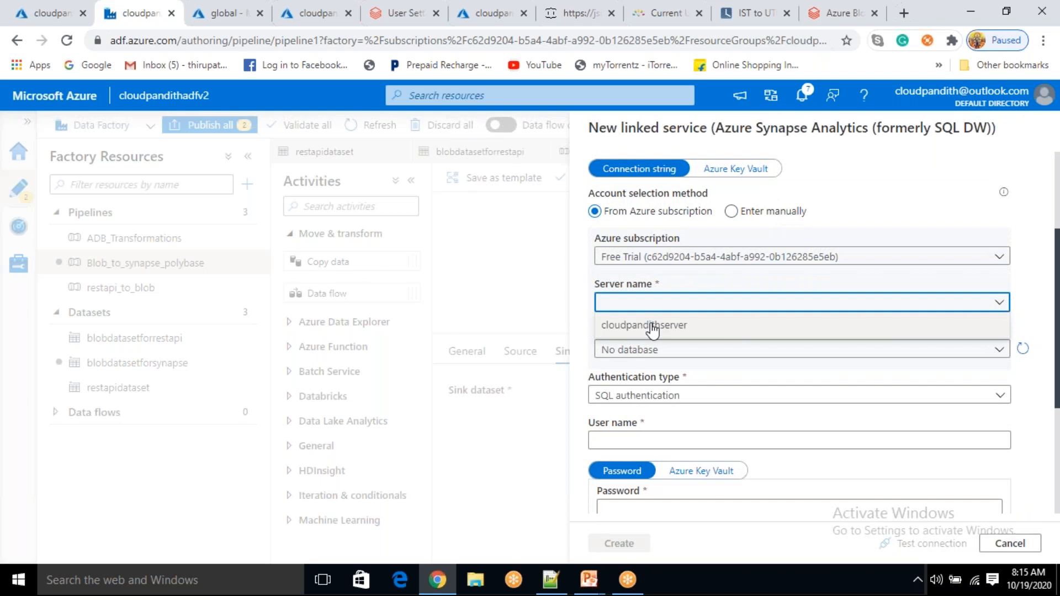
pyautogui.click(653, 326)
pyautogui.click(654, 351)
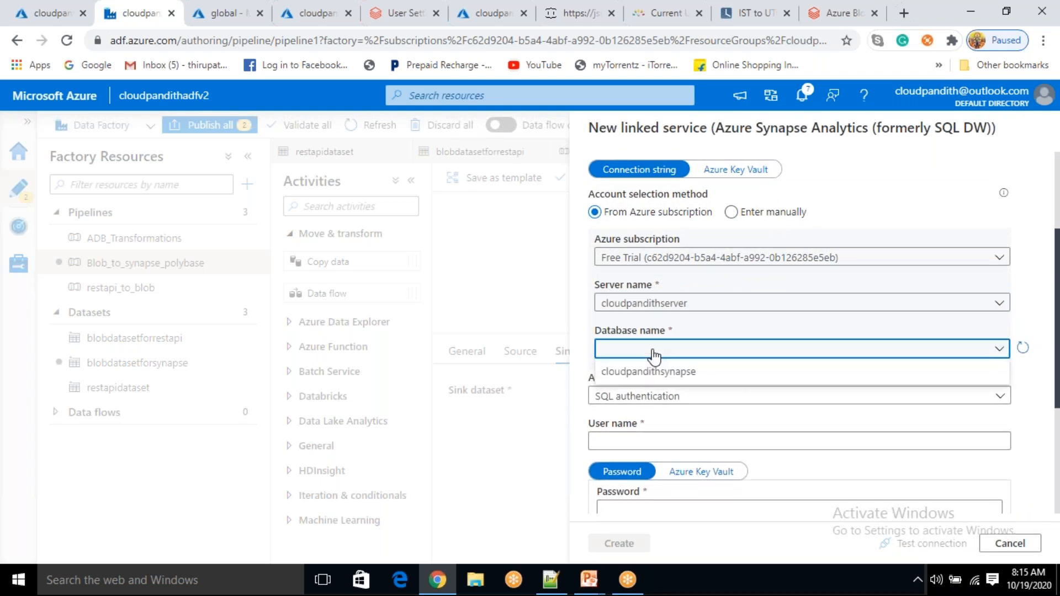
pyautogui.click(648, 368)
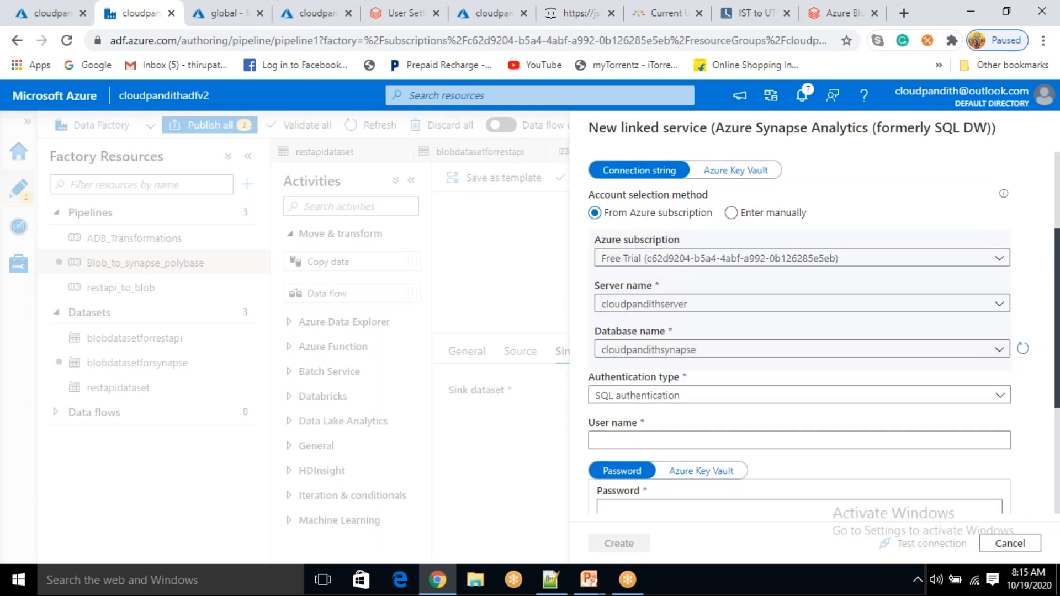
# Enter the SQL user name and password, test the connection, and create the linked service
pyautogui.scroll(-3, 799, 332)
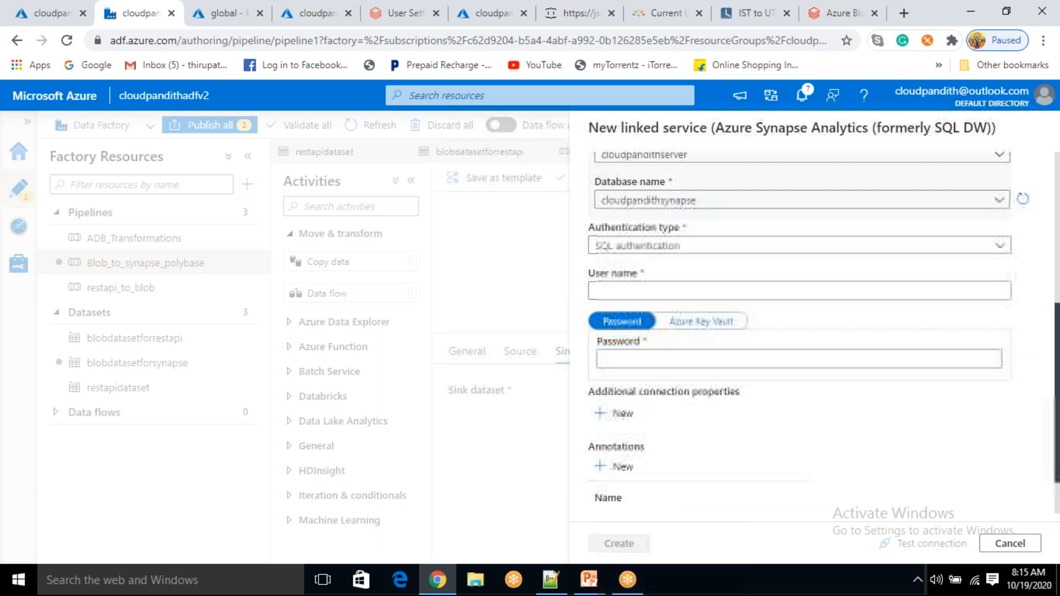
pyautogui.click(647, 287)
pyautogui.write('mallaiah')
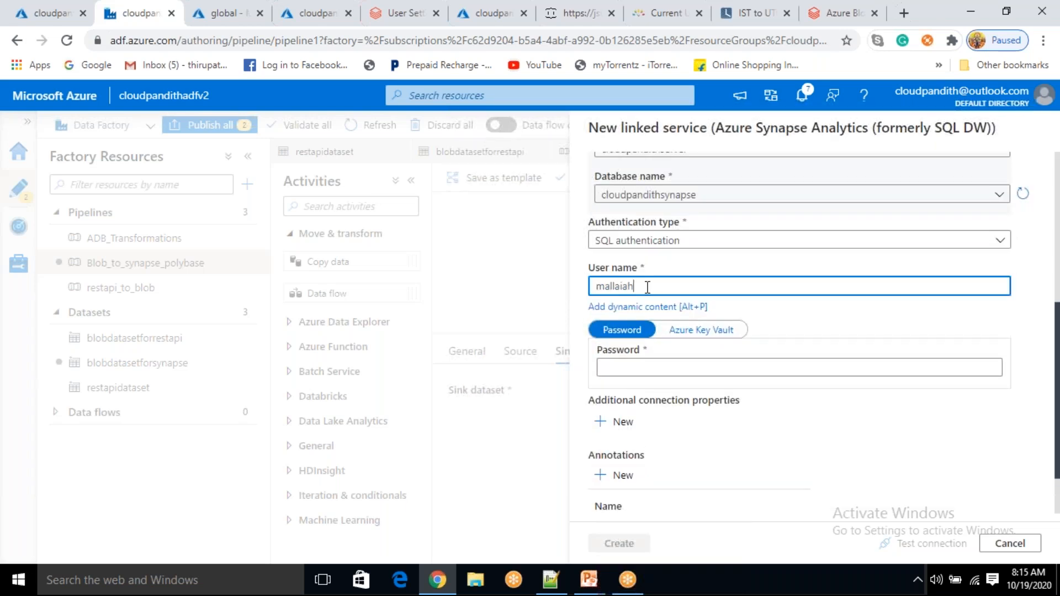
pyautogui.press('Tab')
pyautogui.press('Tab')
pyautogui.press('Tab')
pyautogui.write('••••••••••')
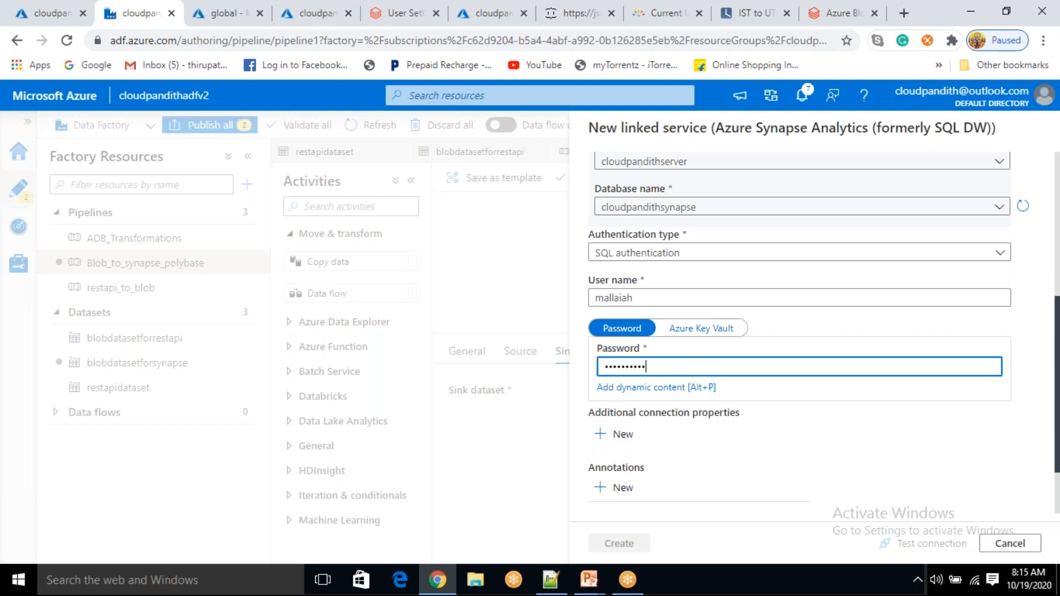
pyautogui.write('••')
pyautogui.click(897, 542)
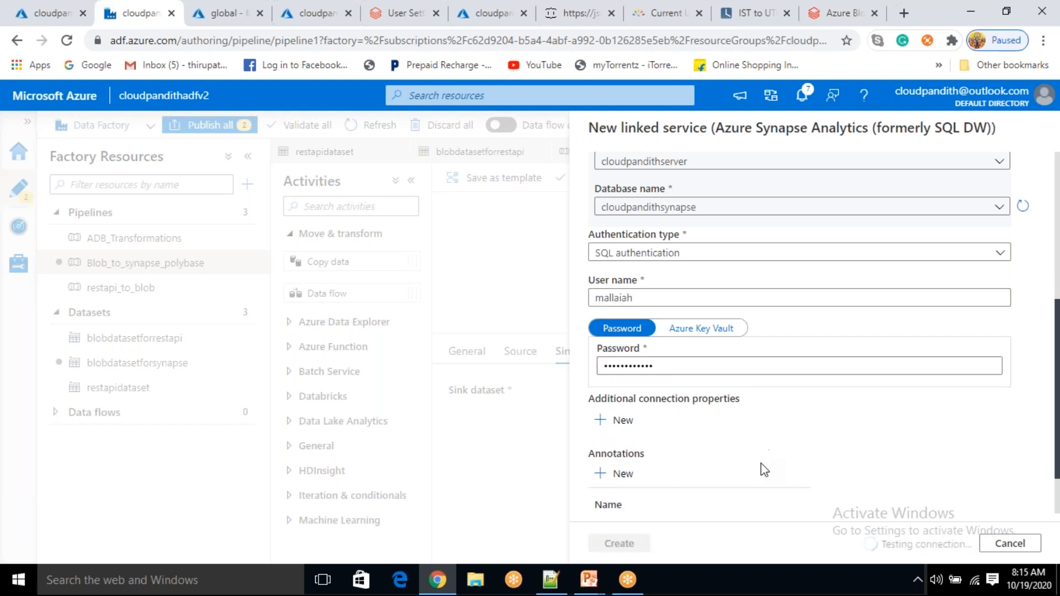
pyautogui.scroll(5, 760, 470)
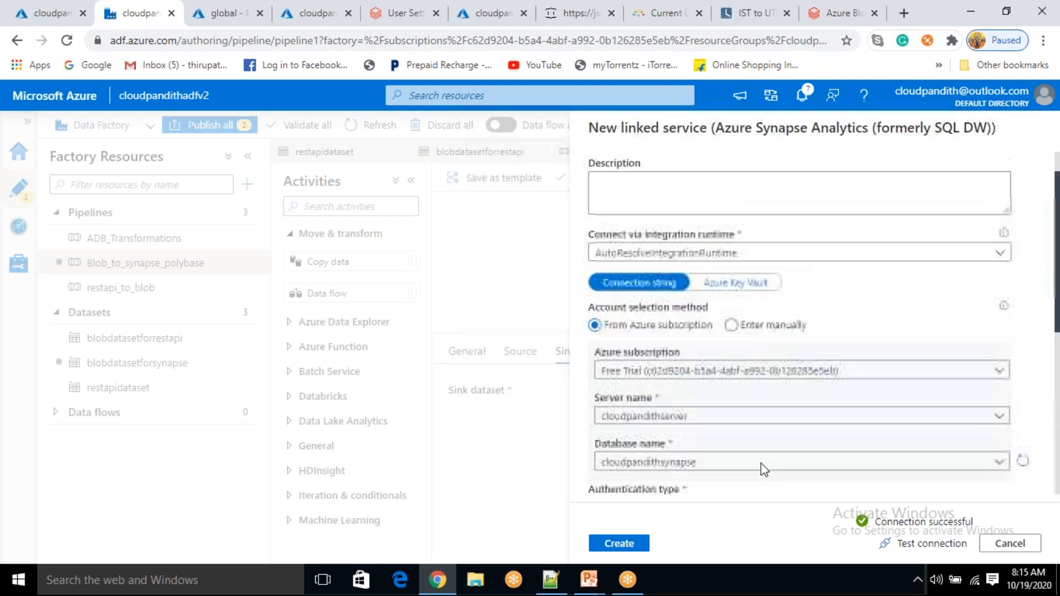
pyautogui.scroll(3, 764, 469)
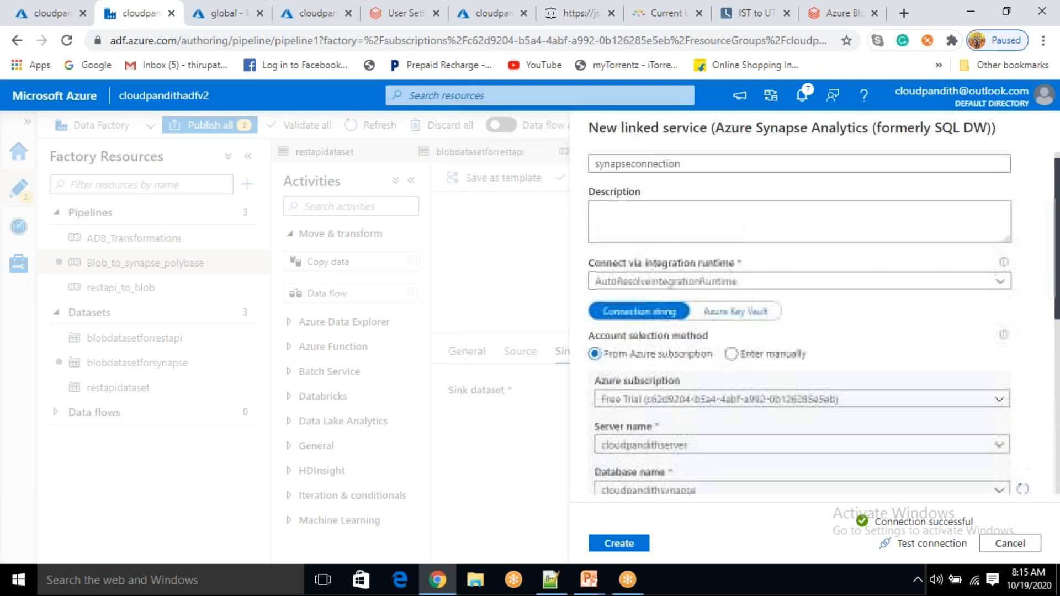
pyautogui.click(631, 544)
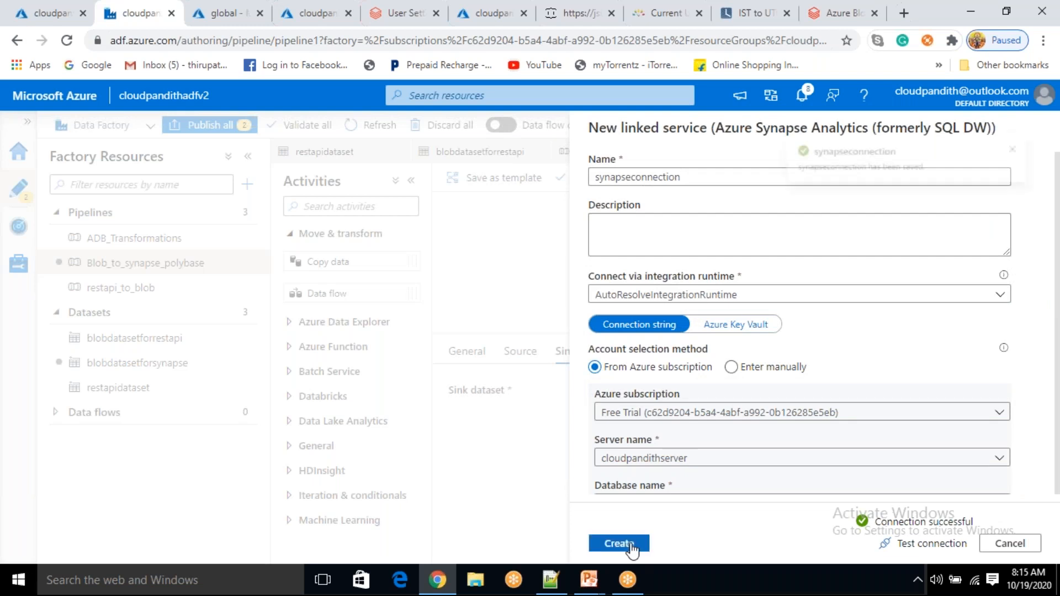
# Rename the sink dataset to synapsedataset
pyautogui.moveTo(682, 177); pyautogui.dragTo(631, 178)
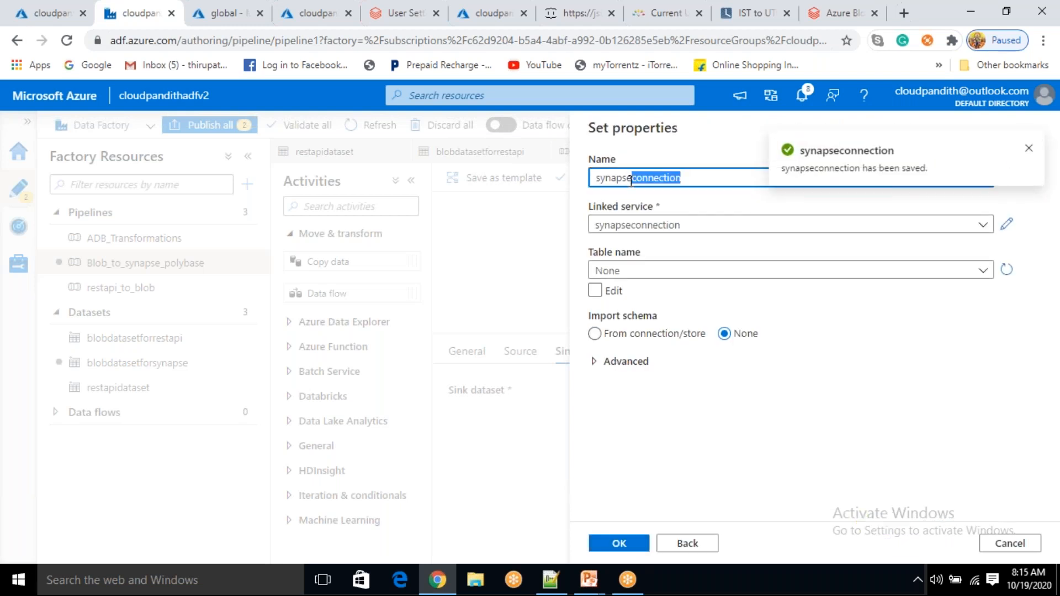
pyautogui.press('BackSpace')
pyautogui.write('DATAS')
pyautogui.press('BackSpace')
pyautogui.press('BackSpace')
pyautogui.press('BackSpace')
pyautogui.press('BackSpace')
pyautogui.press('BackSpace')
pyautogui.write('dataset')
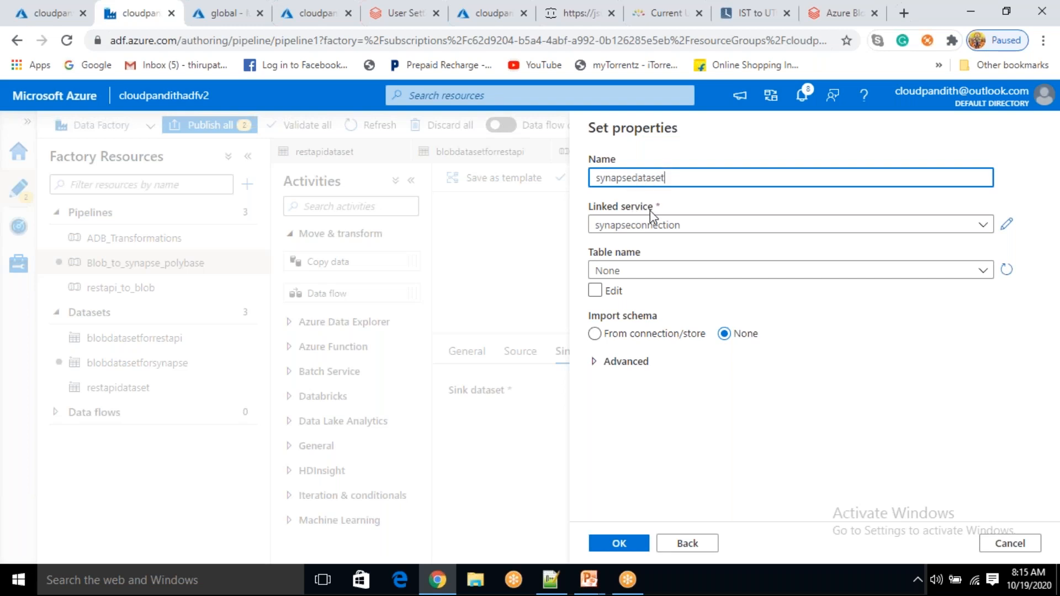
# Enter table dbo.postsdetails manually, set Import schema to None, and confirm
pyautogui.click(646, 271)
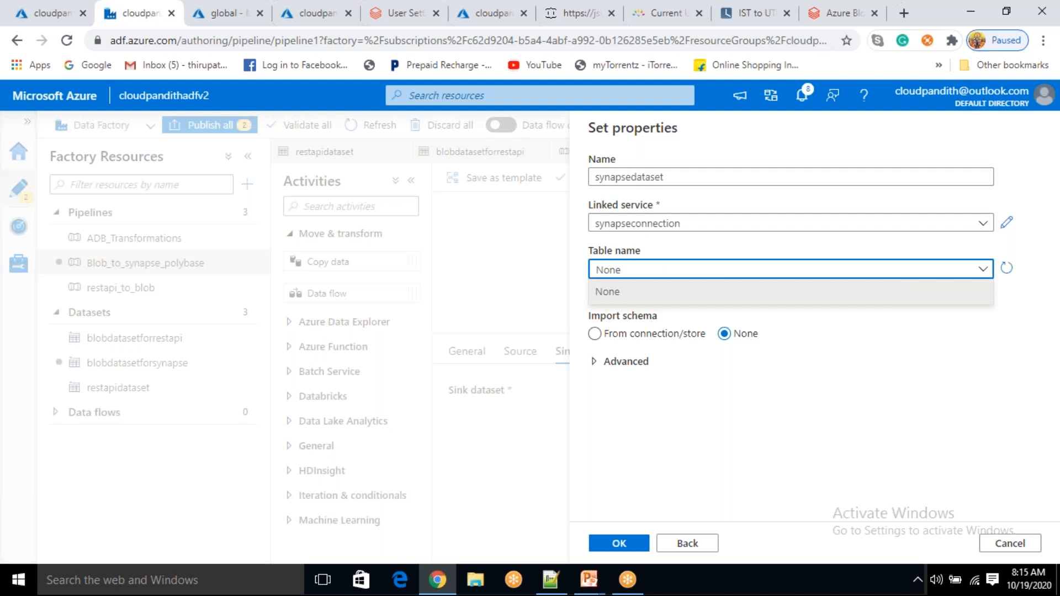
pyautogui.click(768, 386)
pyautogui.click(595, 288)
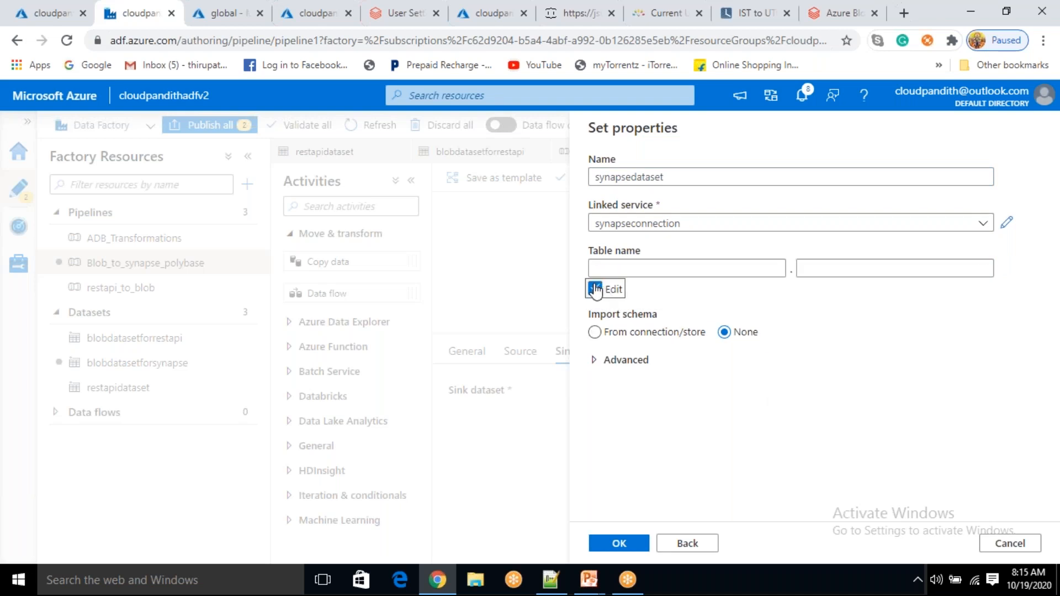
pyautogui.click(612, 268)
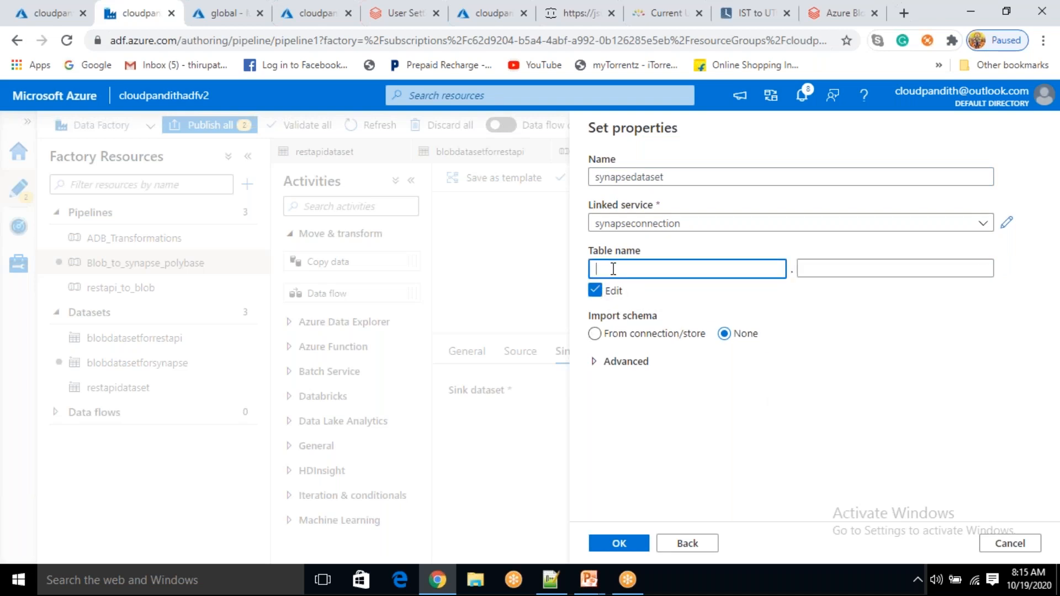
pyautogui.write('dbo')
pyautogui.press('Tab')
pyautogui.write('p')
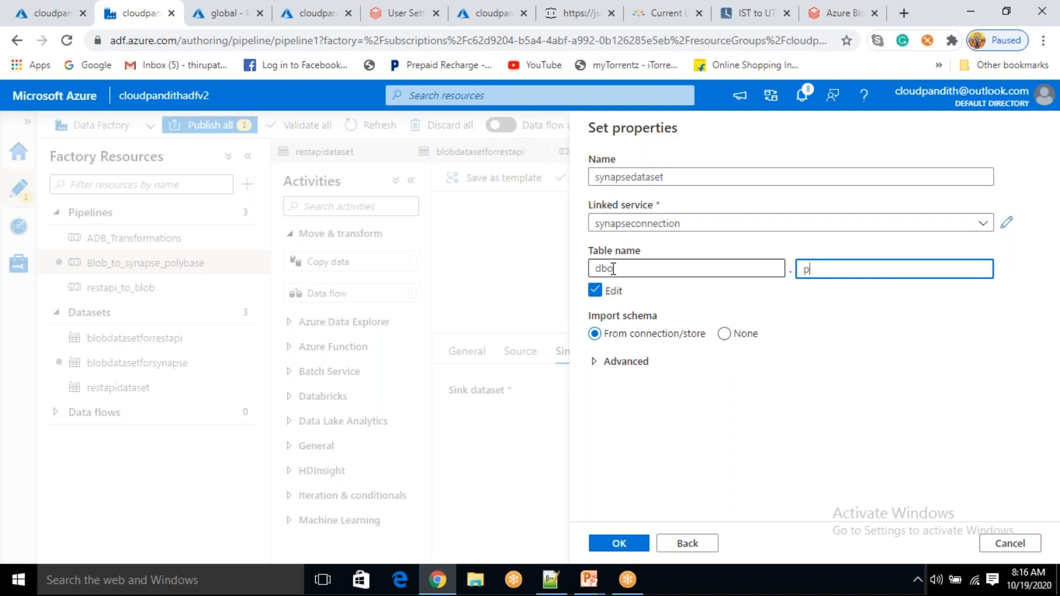
pyautogui.write('ostsdetails')
pyautogui.moveTo(804, 270); pyautogui.dragTo(855, 270)
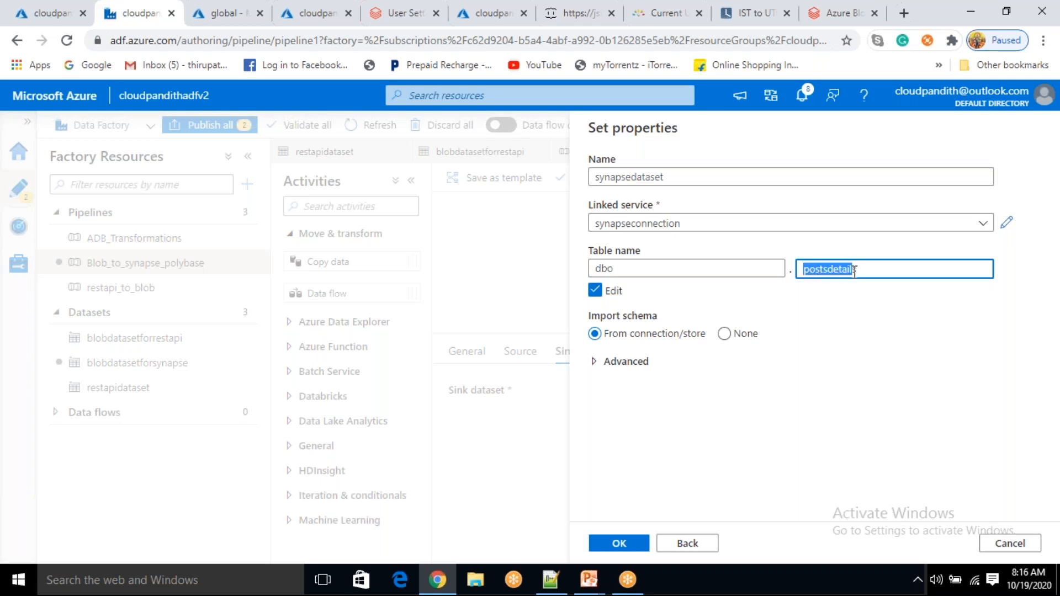
pyautogui.click(873, 323)
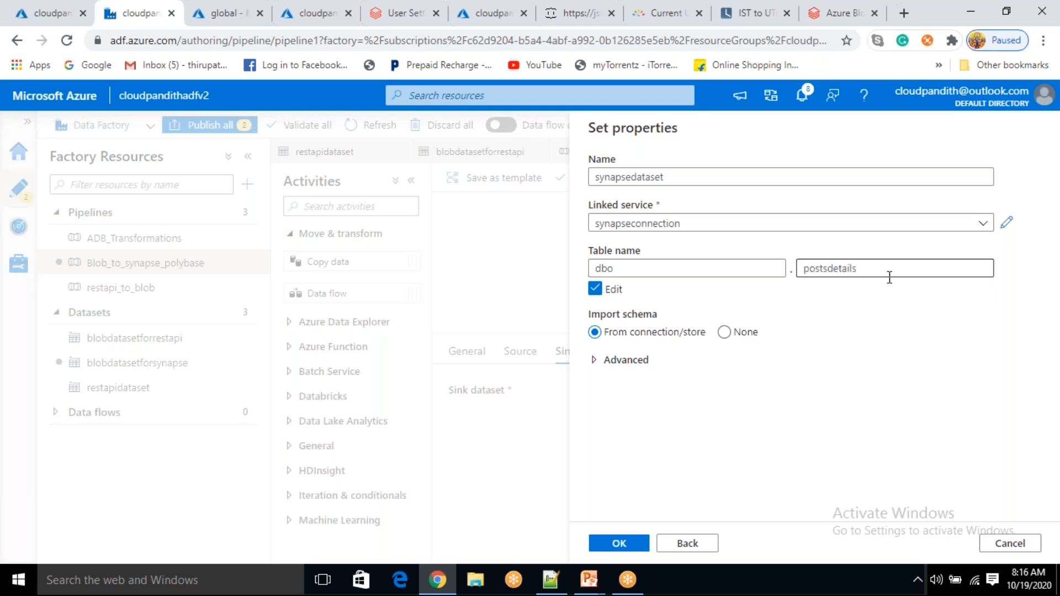
pyautogui.click(726, 332)
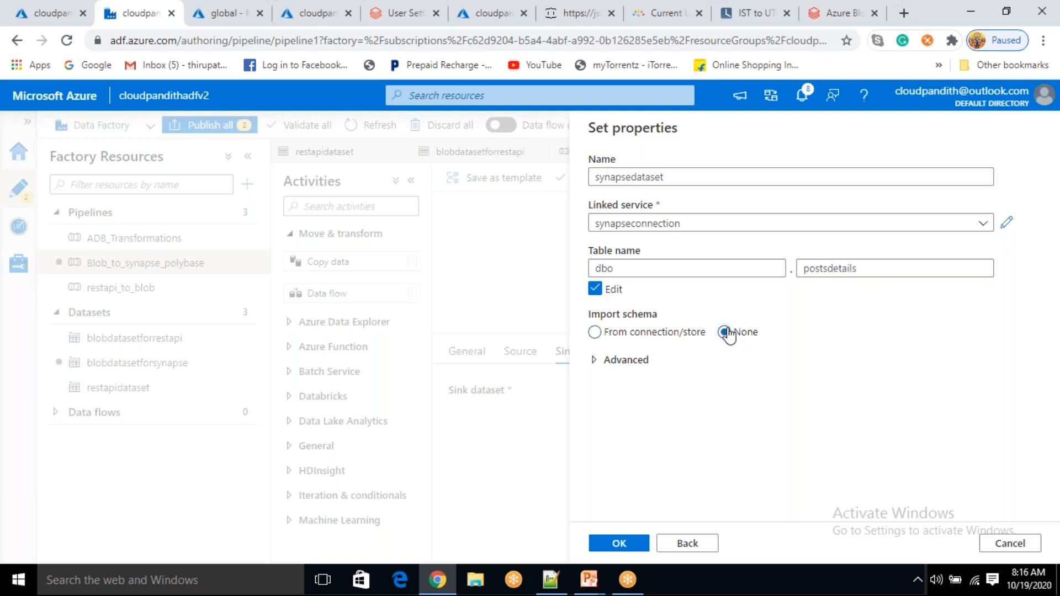
pyautogui.click(618, 545)
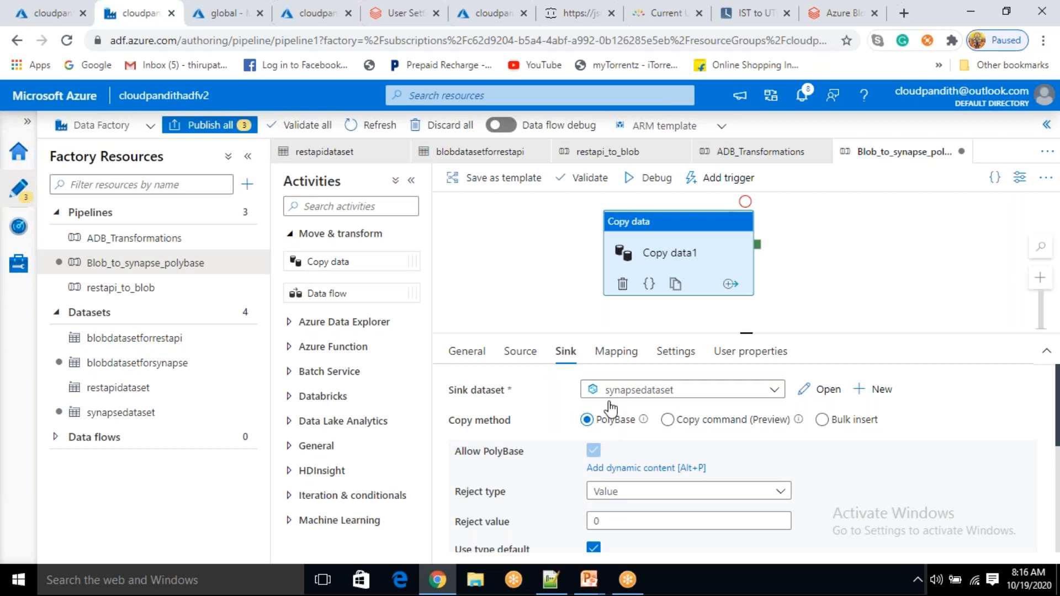
# Try the bulk insert copy method, then switch the sink back to PolyBase
pyautogui.click(821, 420)
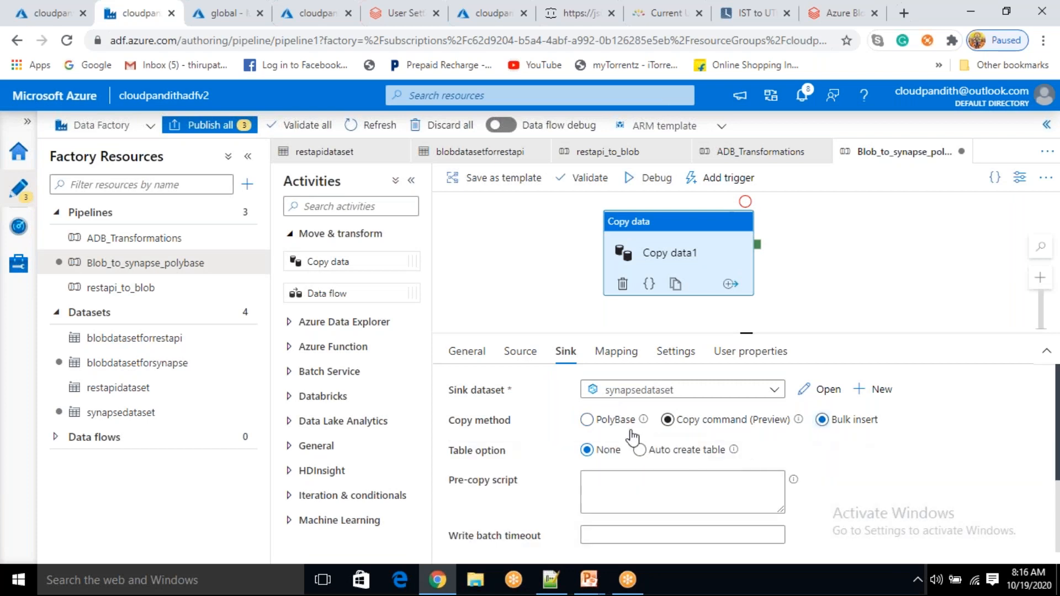
pyautogui.click(605, 421)
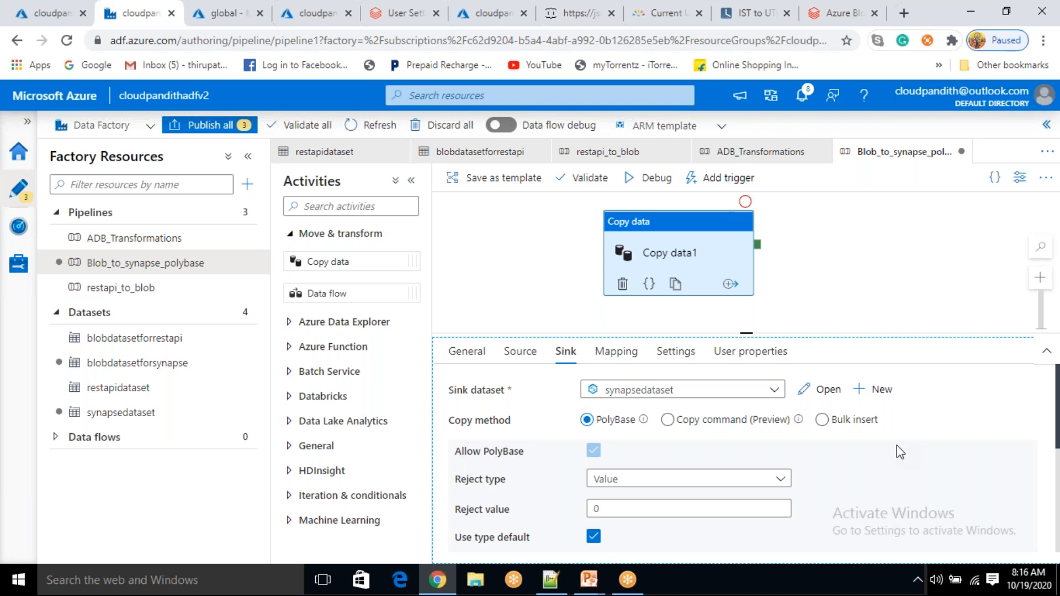
pyautogui.scroll(-2, 896, 445)
pyautogui.scroll(-2, 897, 445)
pyautogui.scroll(5, 897, 445)
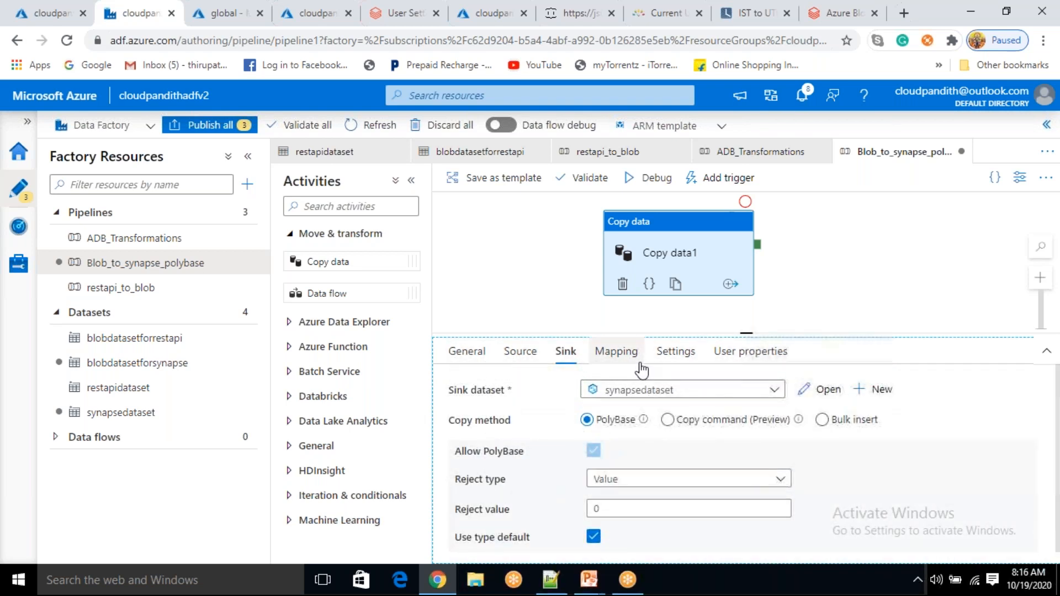
# Compare the Sink and Settings tabs, ending on Settings with data integration unit Auto
pyautogui.click(684, 357)
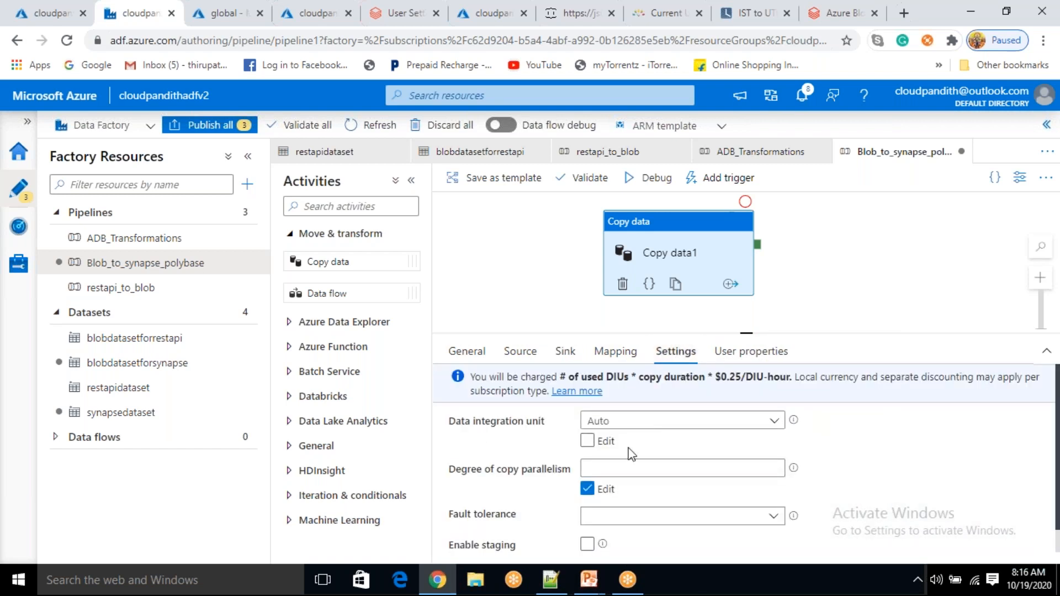
pyautogui.scroll(-1, 613, 497)
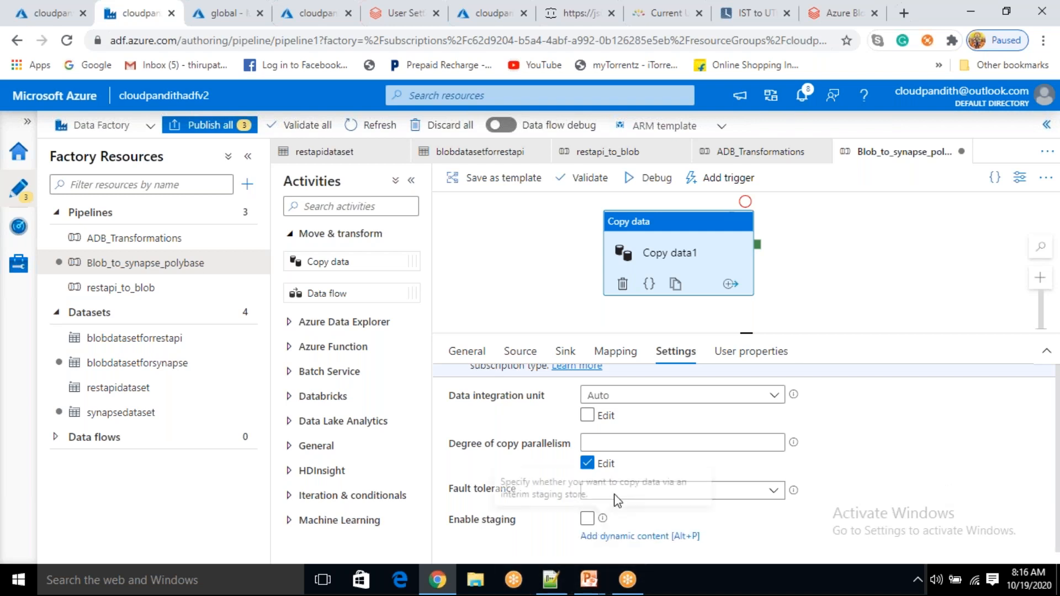
pyautogui.click(565, 351)
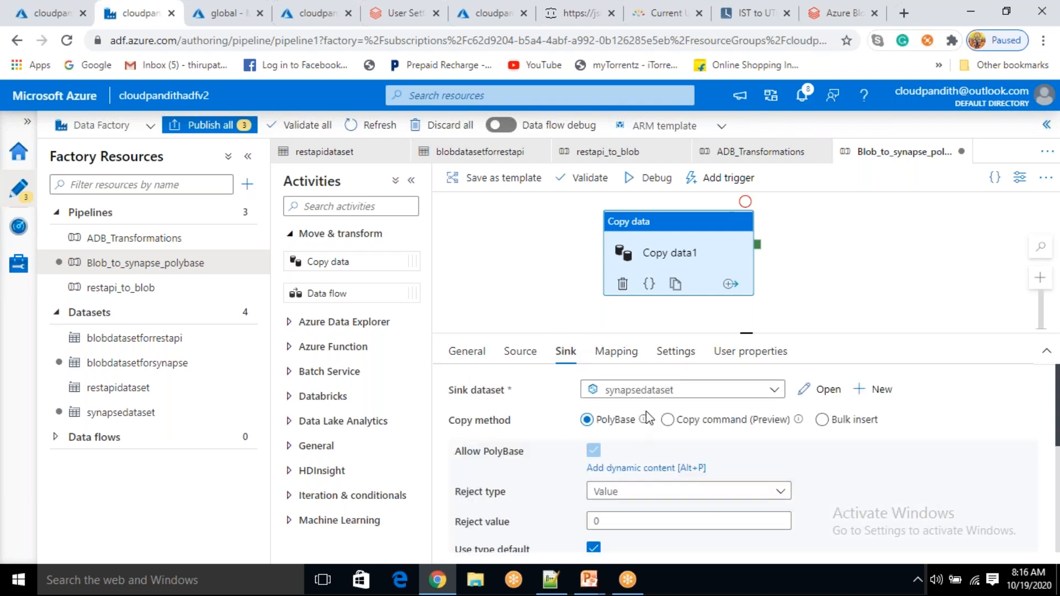
pyautogui.moveTo(646, 416)
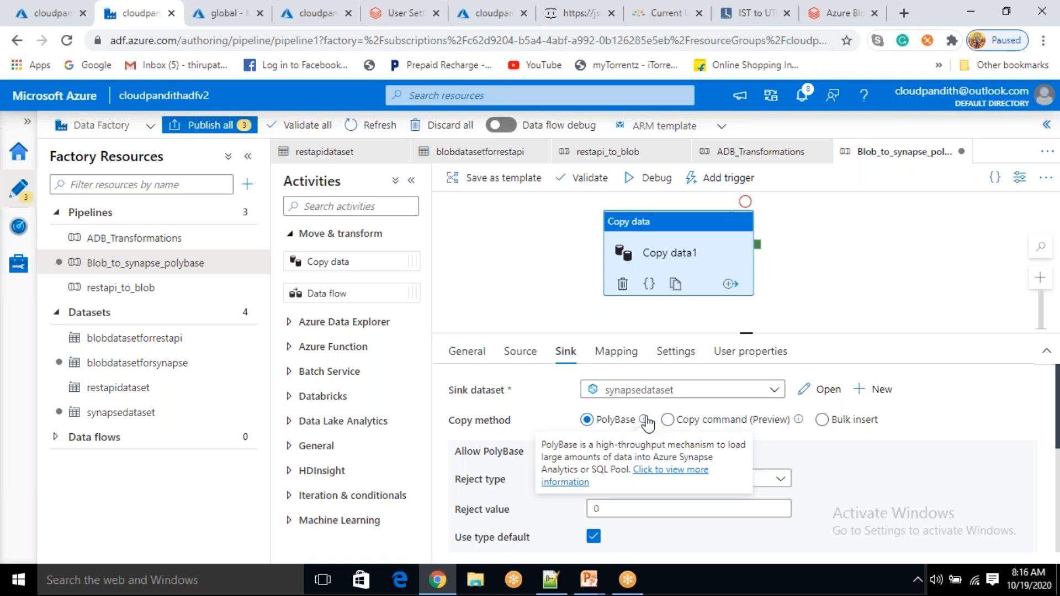
pyautogui.click(850, 446)
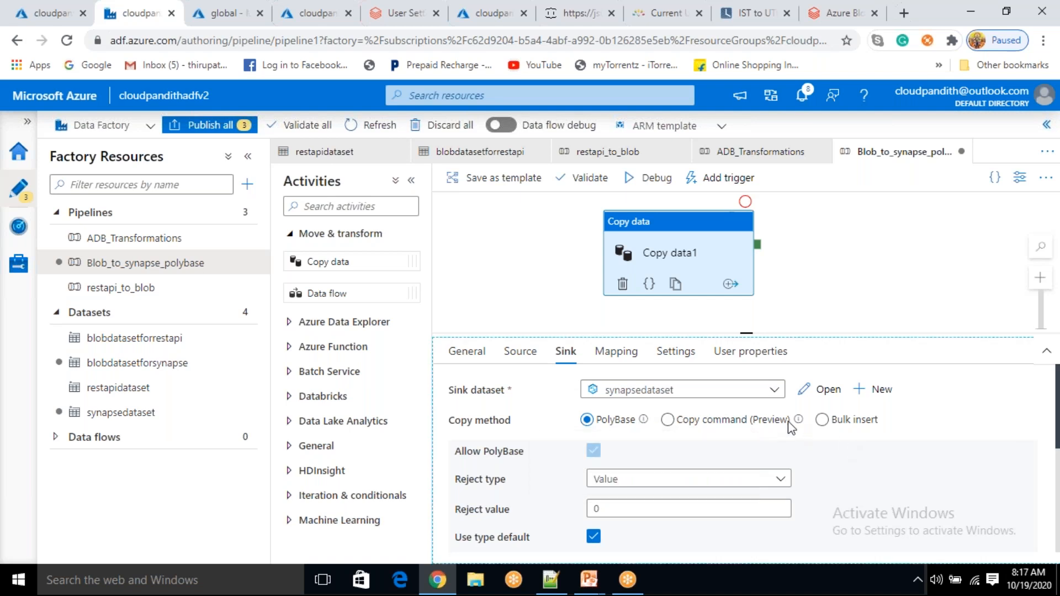
pyautogui.click(688, 359)
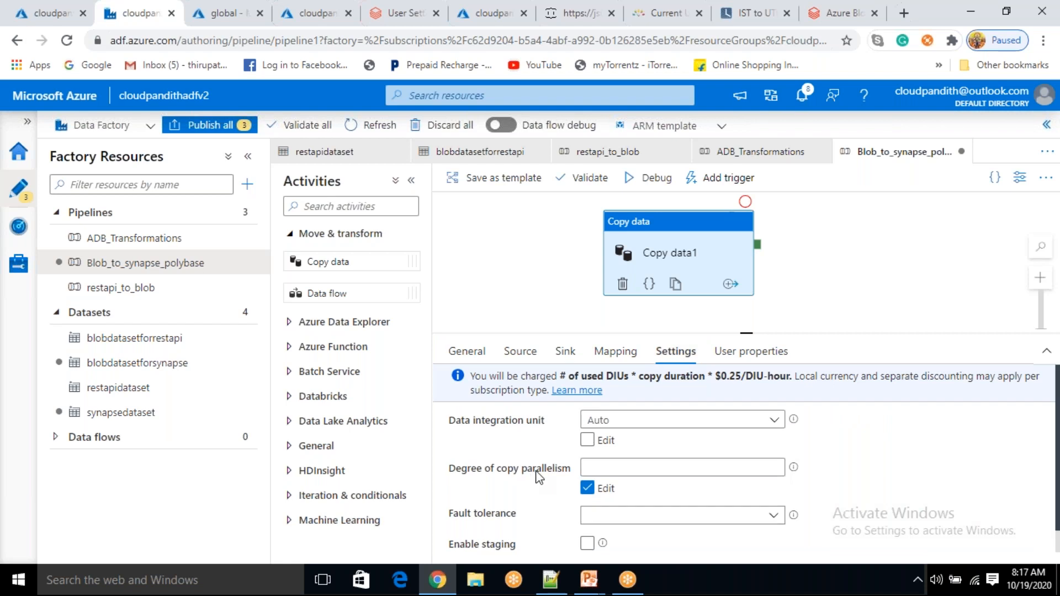
# Enable staging for Copy data1 using blobconnection as the staging linked service
pyautogui.scroll(-2, 563, 485)
pyautogui.click(586, 506)
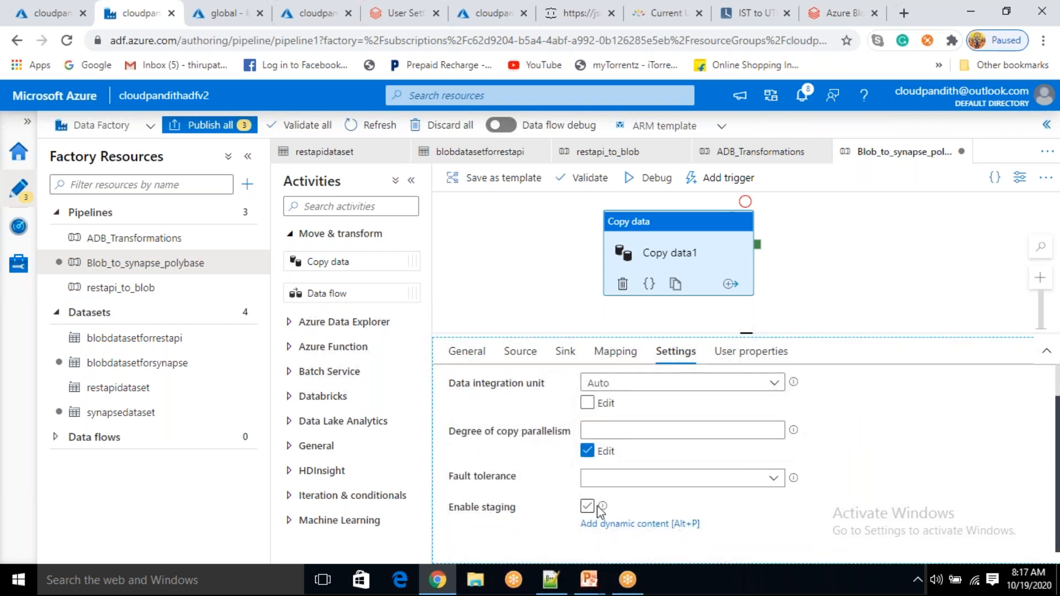
pyautogui.scroll(-2, 630, 507)
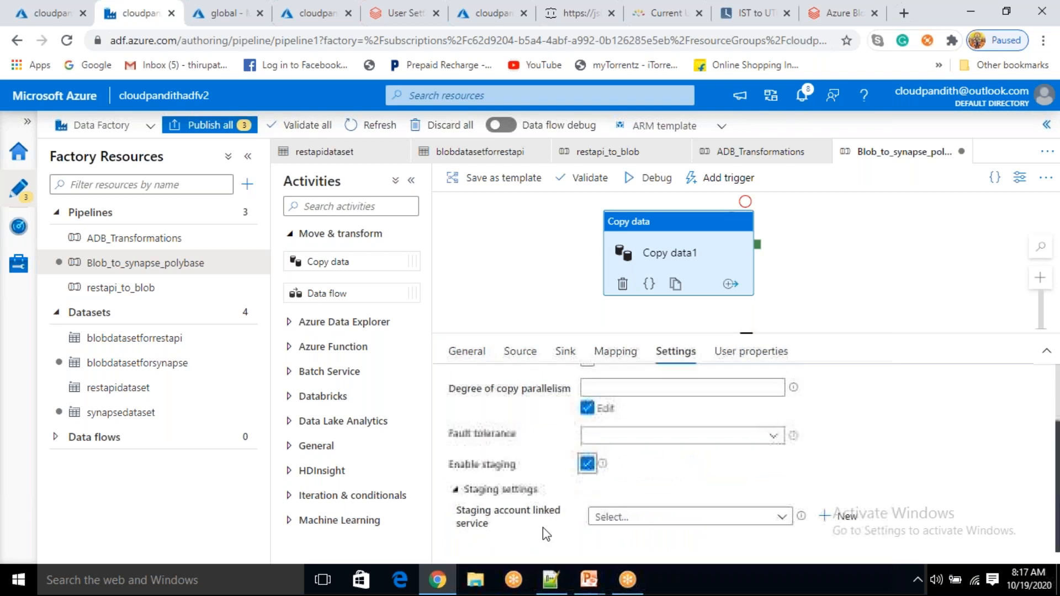
pyautogui.click(781, 521)
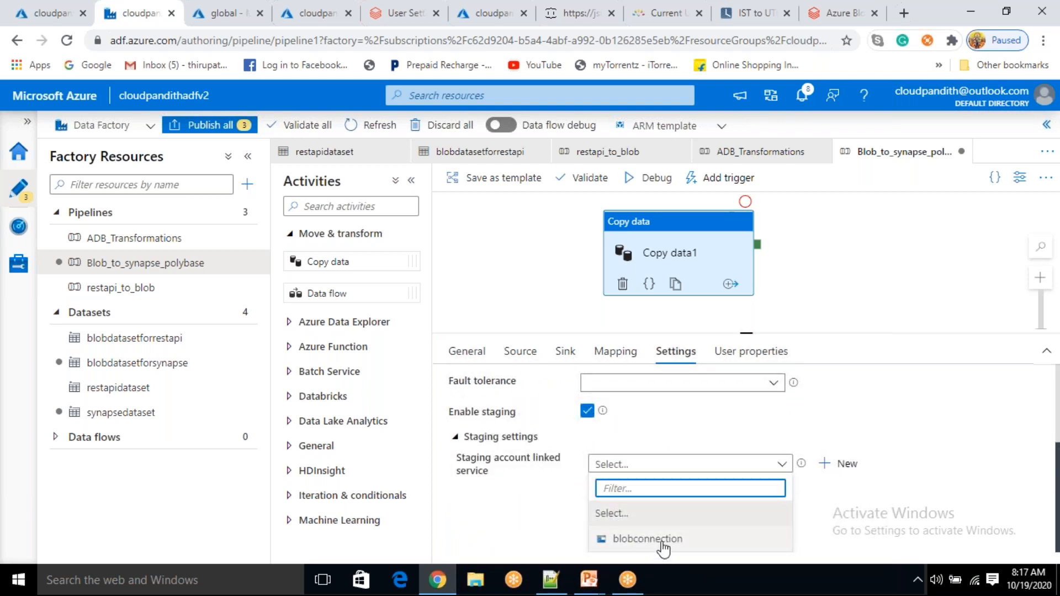
pyautogui.click(665, 542)
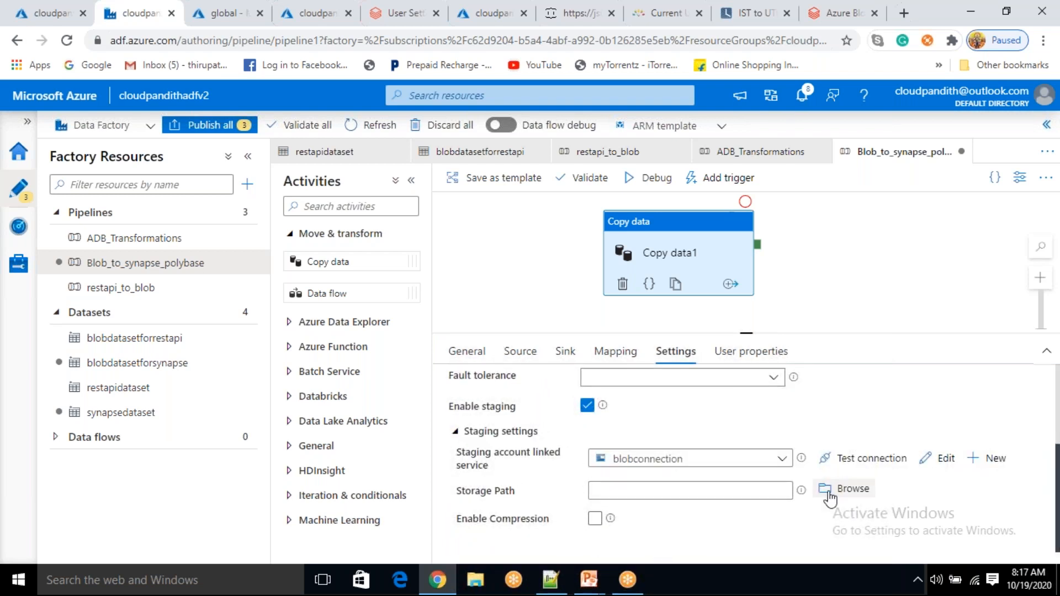
# Set the staging storage path to global/stagingdata/ and return to the Sink tab
pyautogui.click(829, 494)
pyautogui.doubleClick(694, 226)
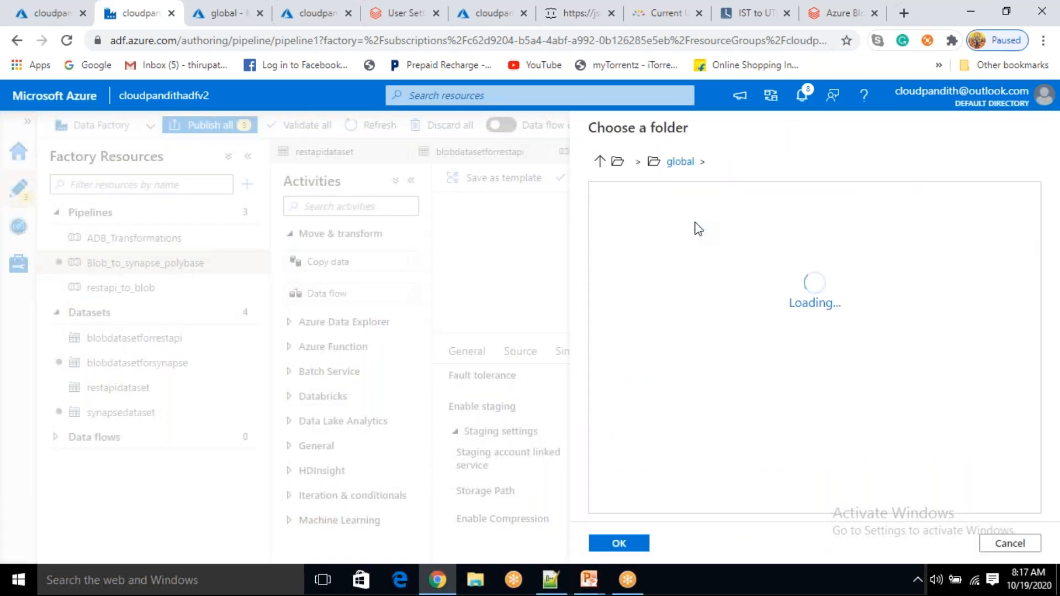
pyautogui.click(690, 306)
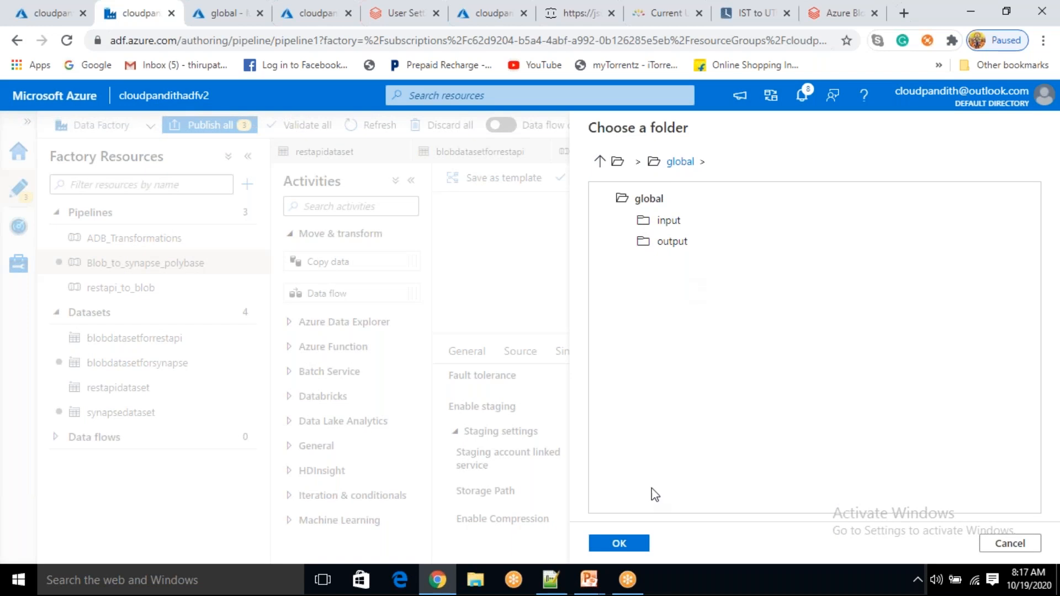
pyautogui.click(589, 542)
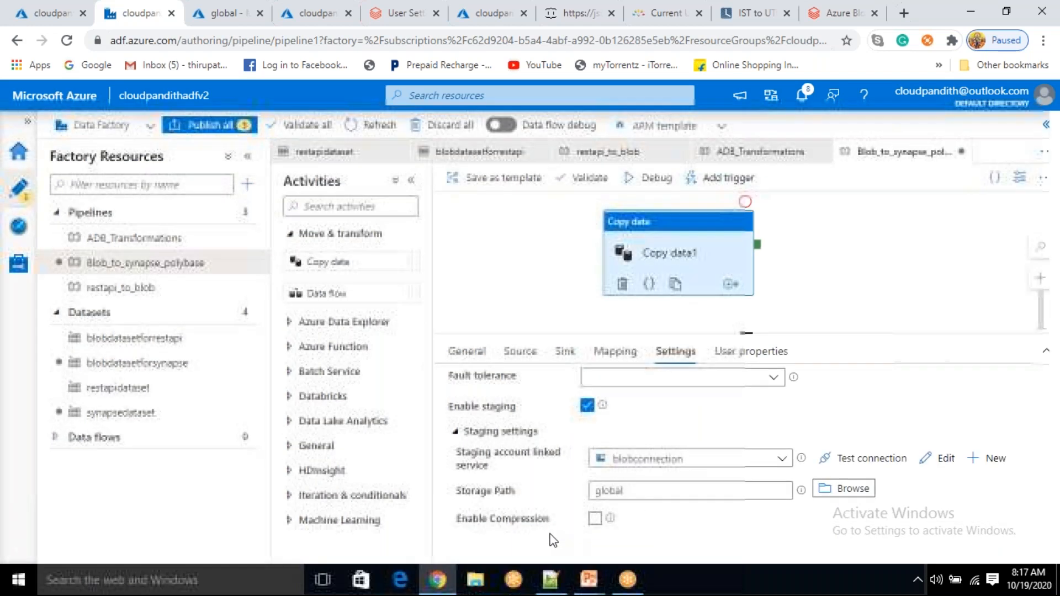
pyautogui.click(639, 492)
pyautogui.write('/')
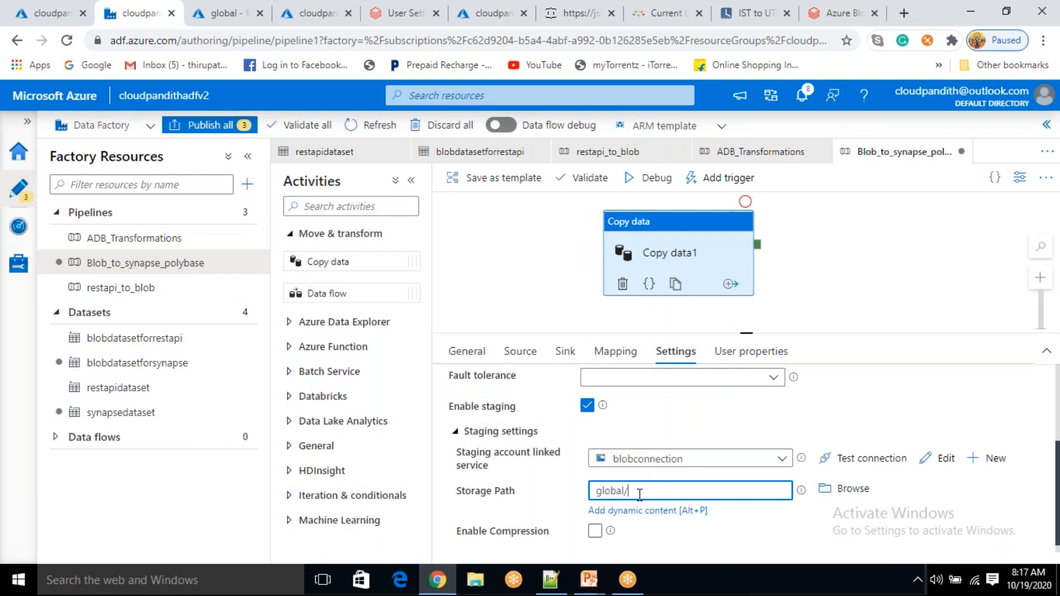
pyautogui.write('stagingdata/')
pyautogui.click(648, 525)
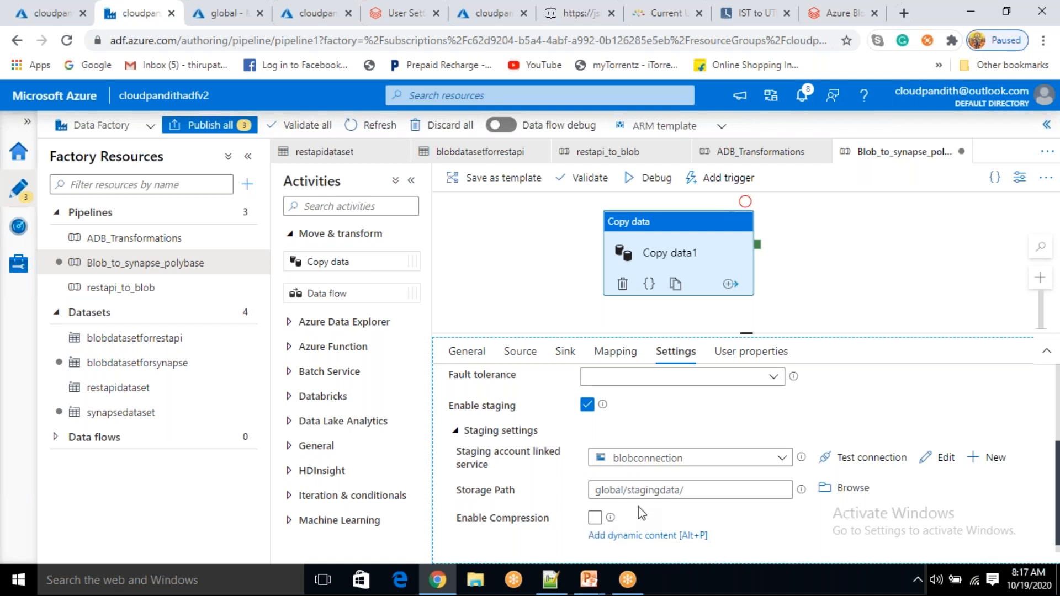
pyautogui.scroll(1, 641, 513)
pyautogui.scroll(2, 641, 513)
pyautogui.scroll(-2, 641, 513)
pyautogui.scroll(3, 641, 513)
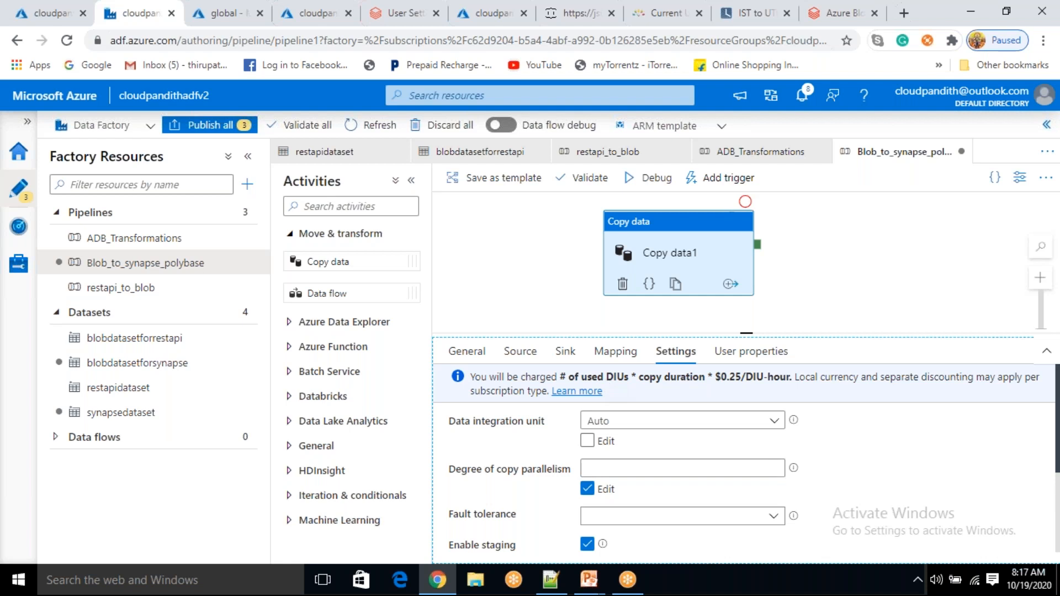
pyautogui.click(567, 354)
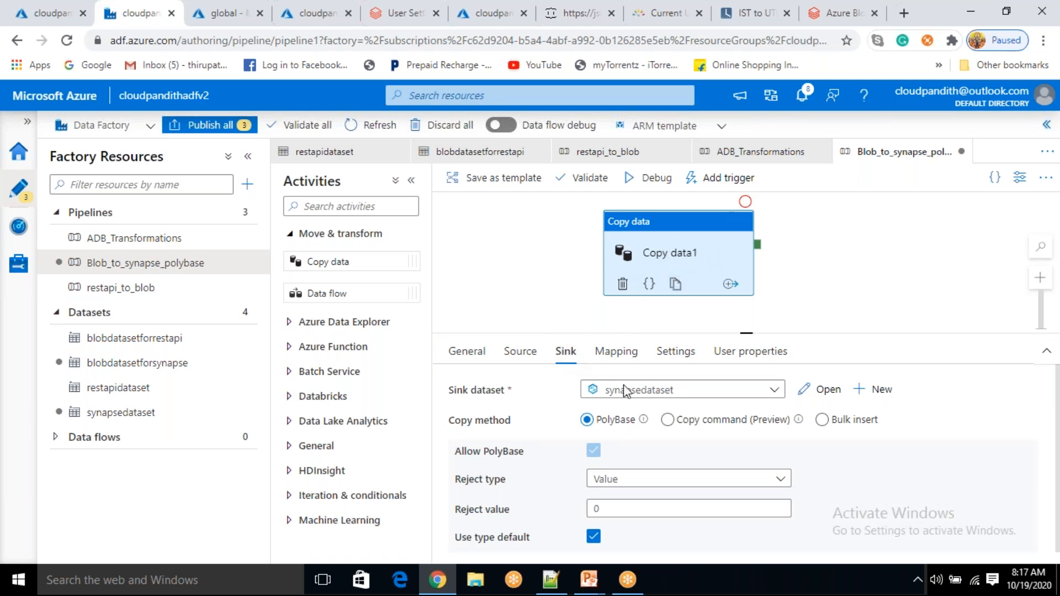
# Set the sink's Table option to Auto create table
pyautogui.scroll(-3, 588, 467)
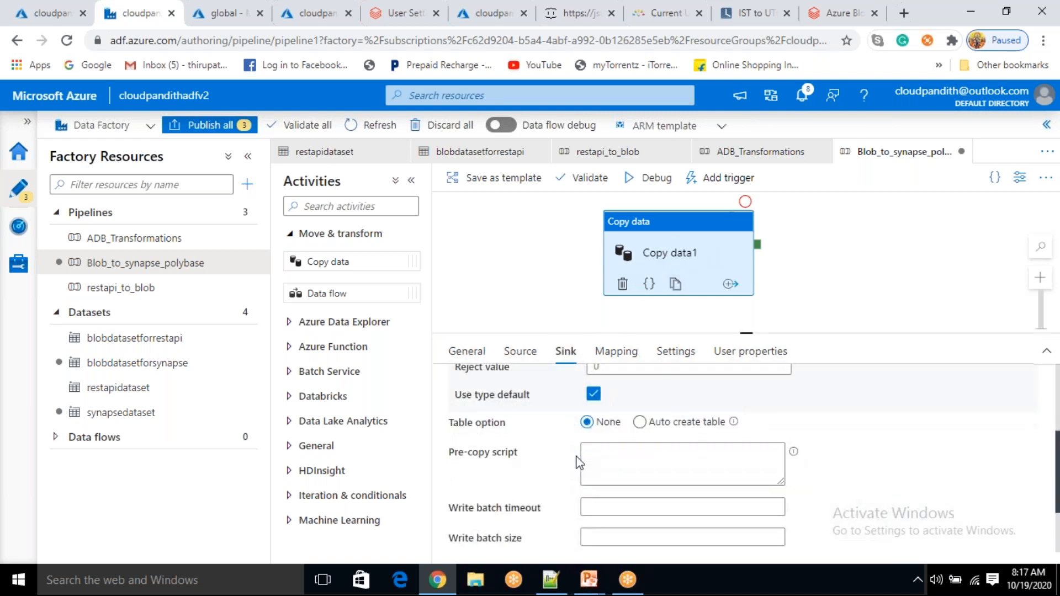
pyautogui.click(684, 422)
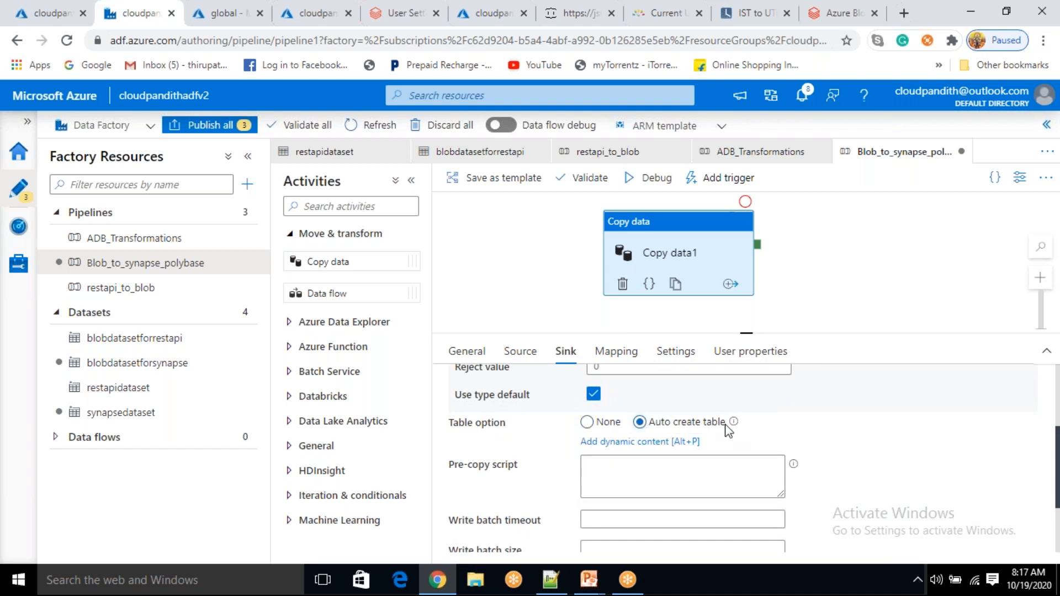
pyautogui.scroll(5, 729, 431)
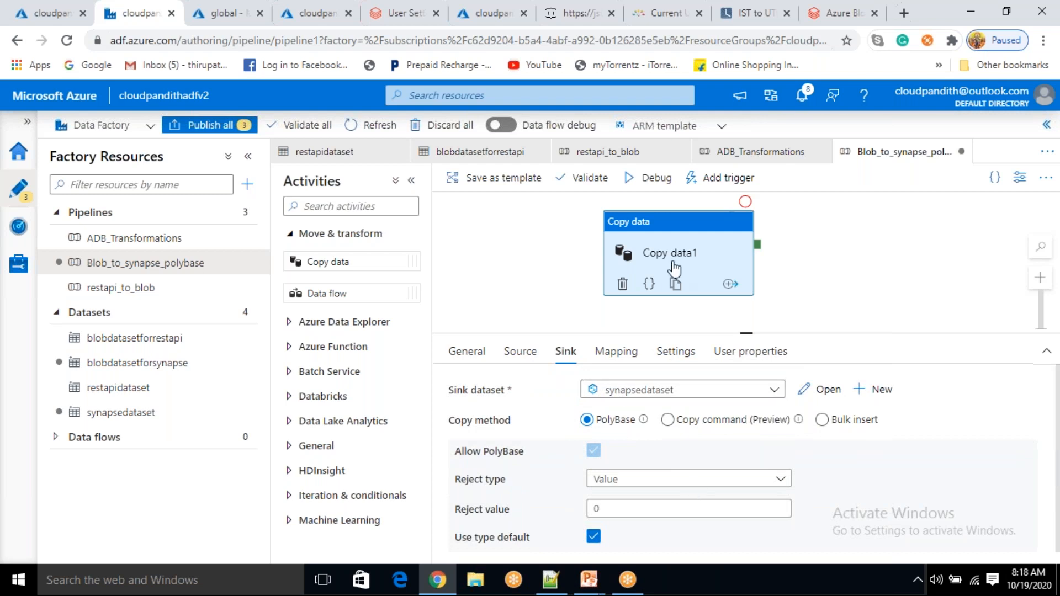
# Debug Blob_to_synapse_polybase and refresh the output until Copy data1 shows Succeeded
pyautogui.click(654, 178)
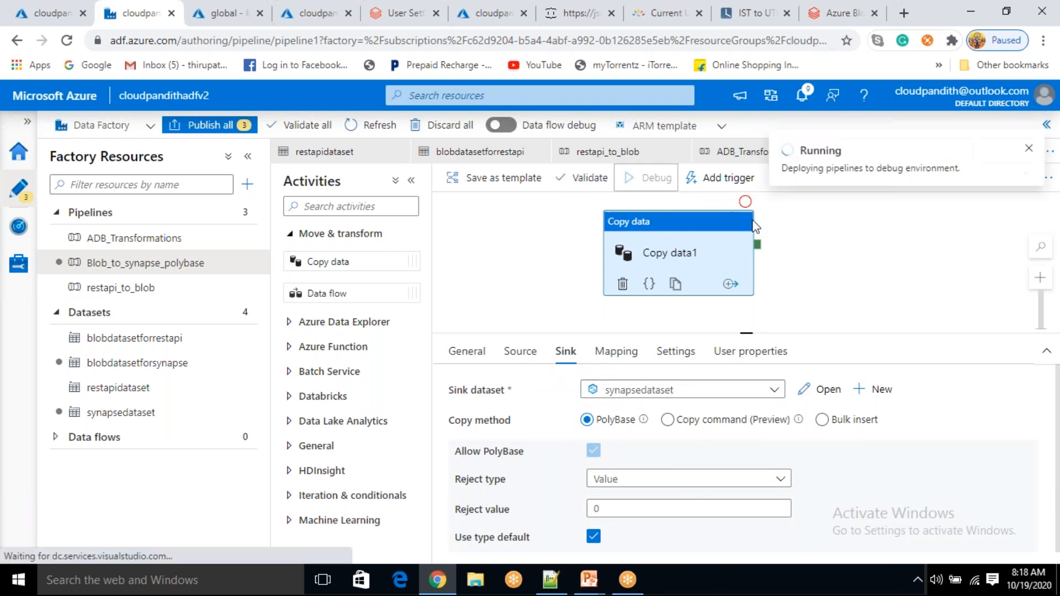
pyautogui.click(797, 253)
pyautogui.click(704, 263)
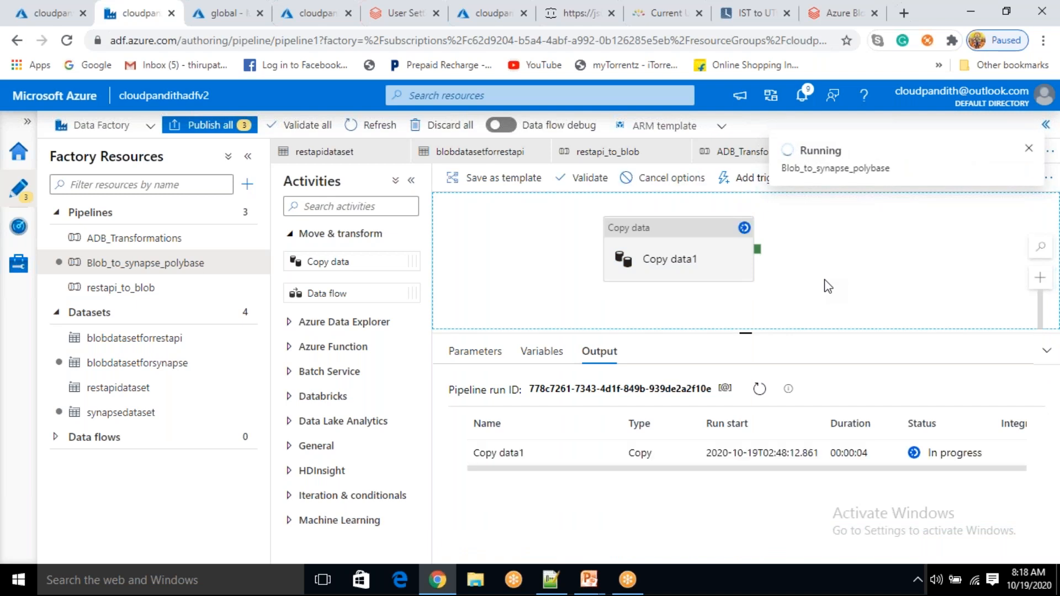
pyautogui.click(757, 396)
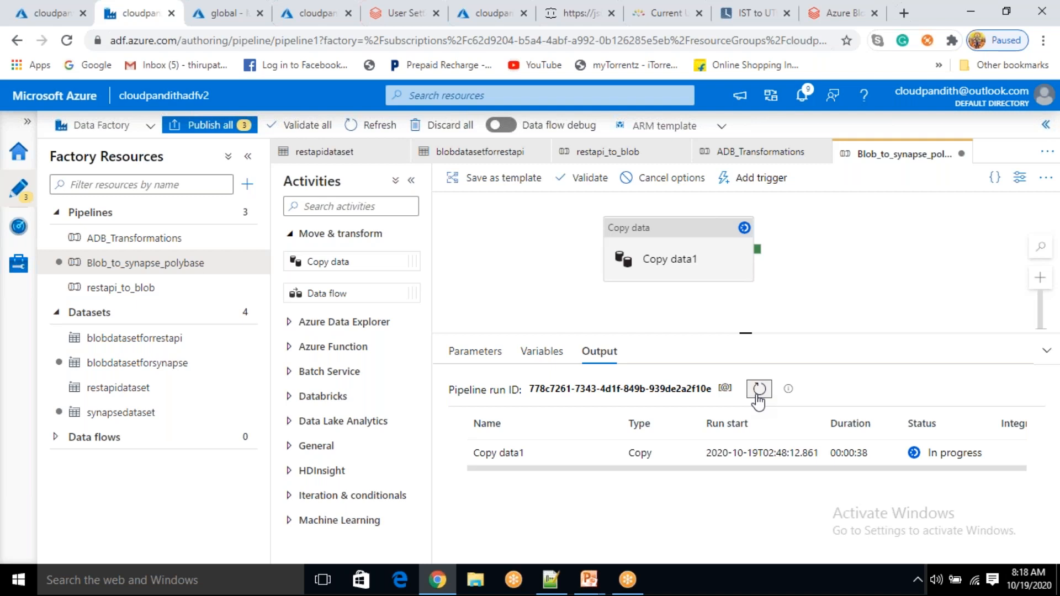
pyautogui.click(758, 400)
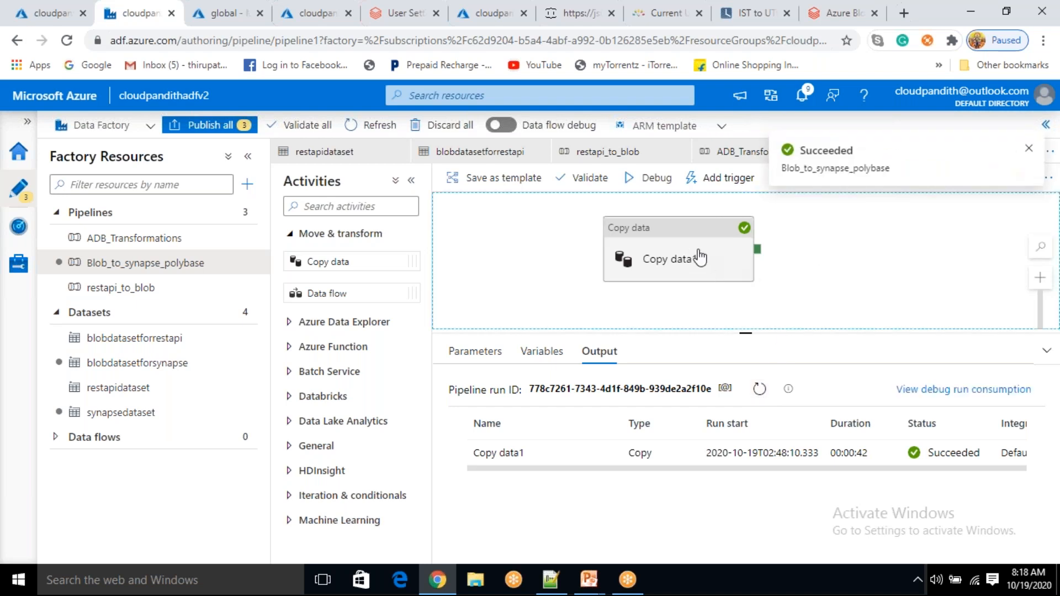
pyautogui.click(679, 260)
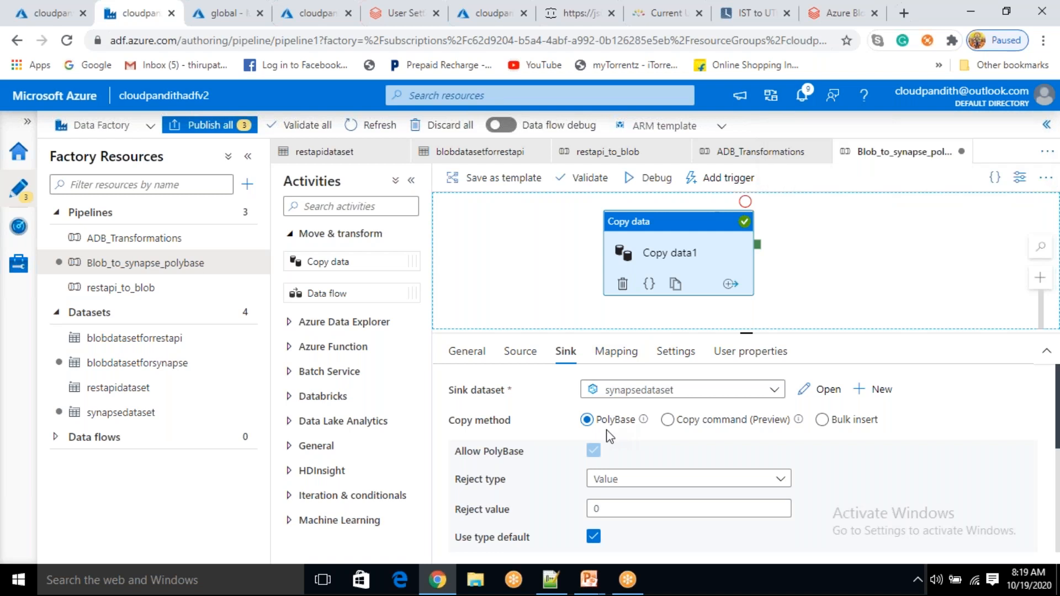
pyautogui.click(795, 244)
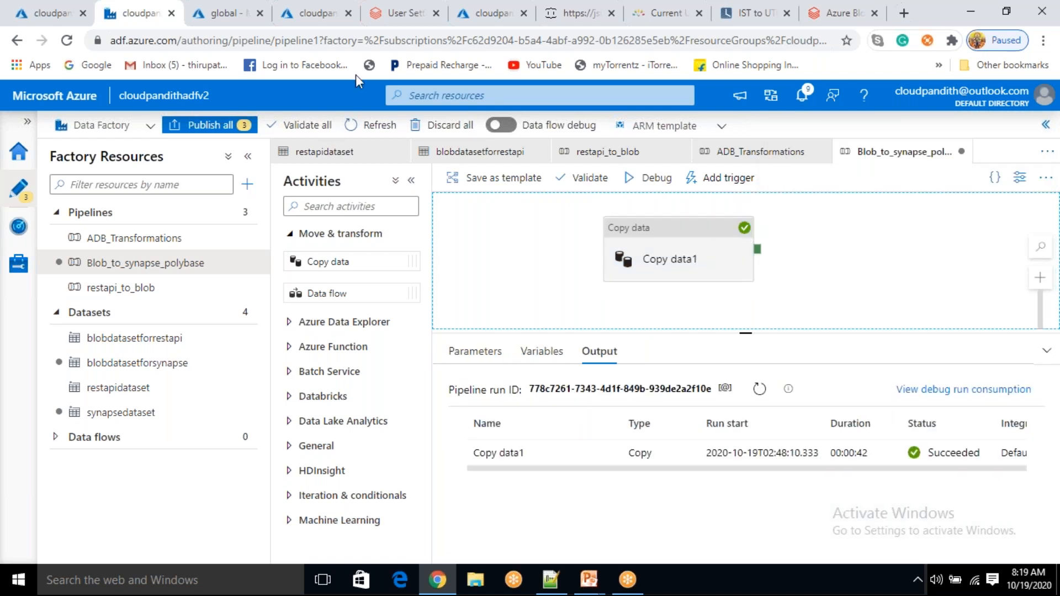
pyautogui.click(493, 24)
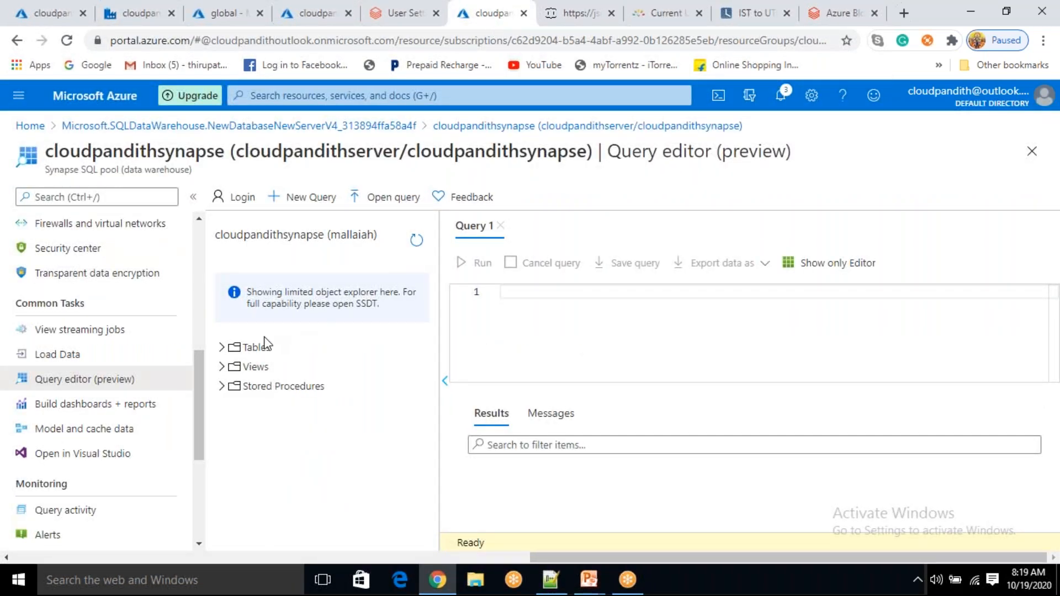
# Run select * from postsdetails, correcting the postdetails typo, to list the copied rows
pyautogui.click(222, 347)
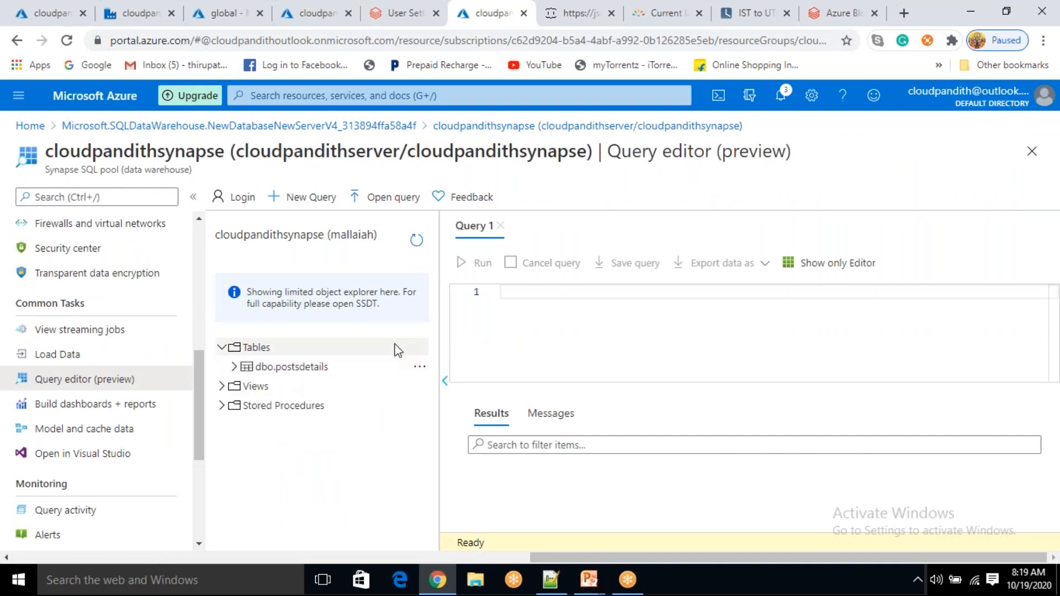
pyautogui.click(564, 303)
pyautogui.write('select ')
pyautogui.write('* fr')
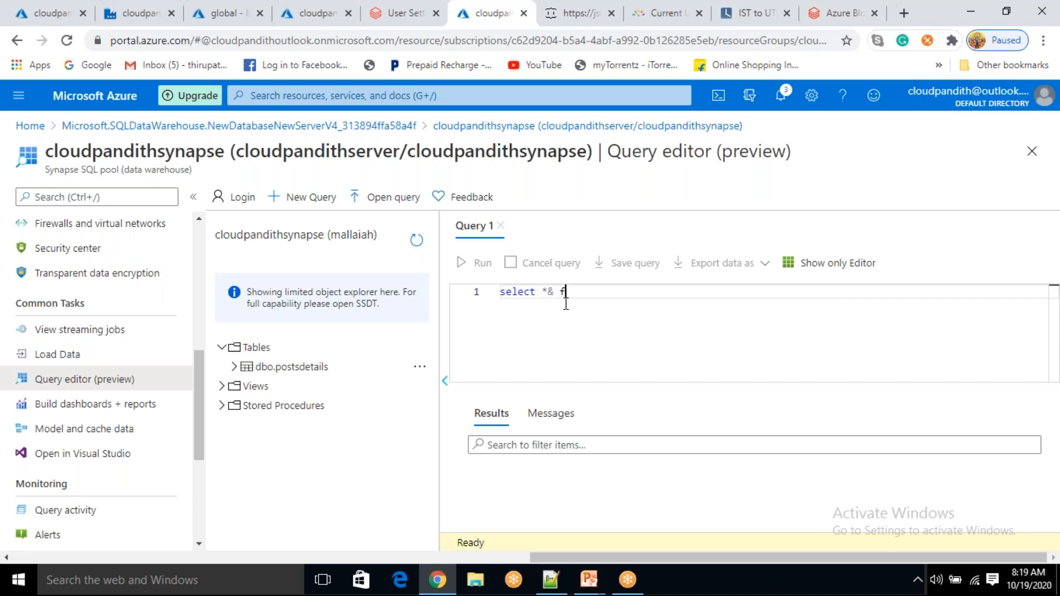
pyautogui.write('om postdetails')
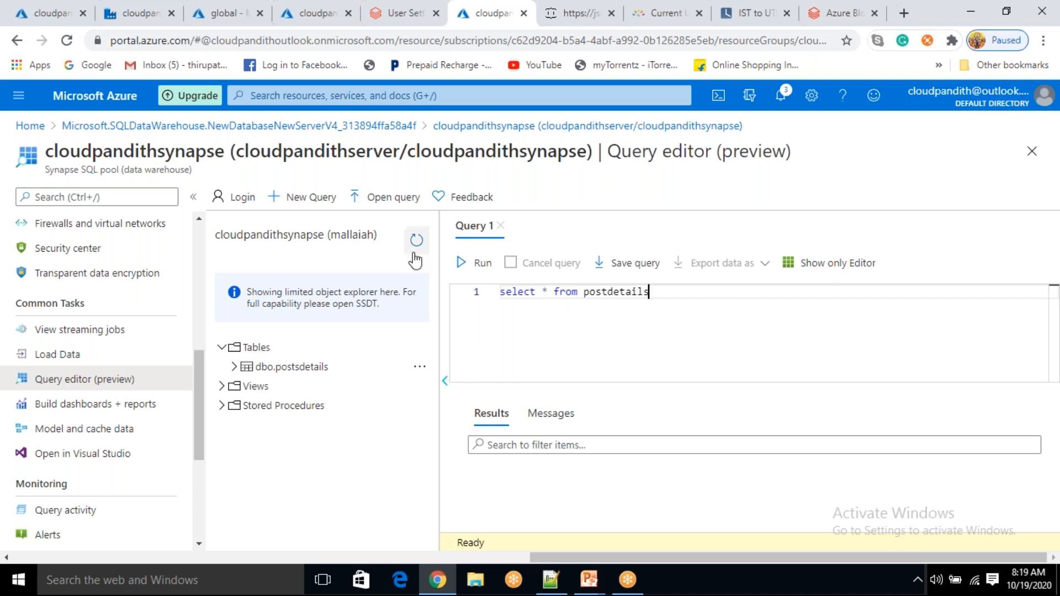
pyautogui.click(468, 263)
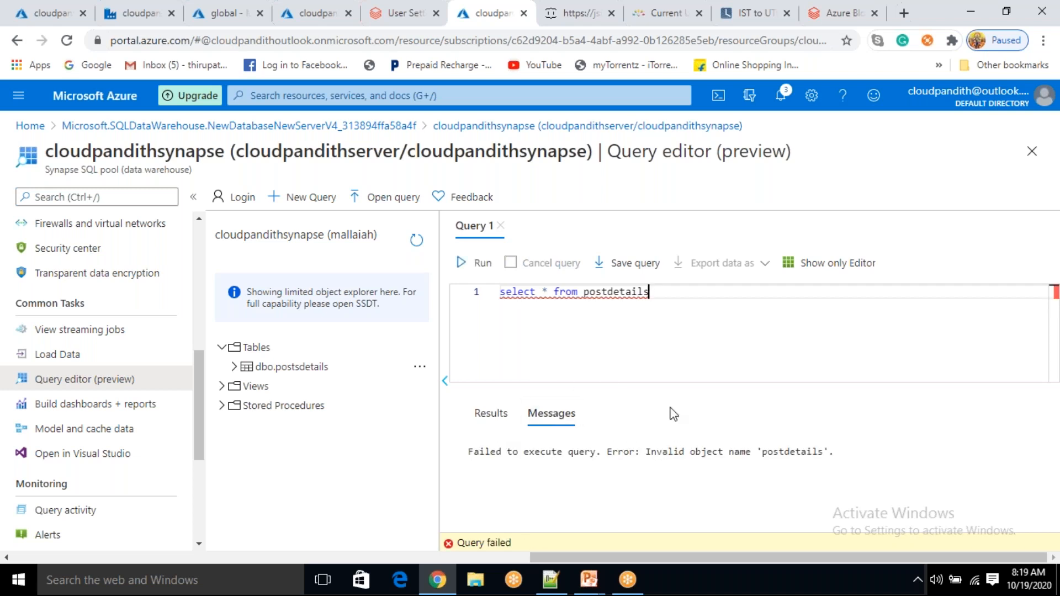
pyautogui.moveTo(593, 299)
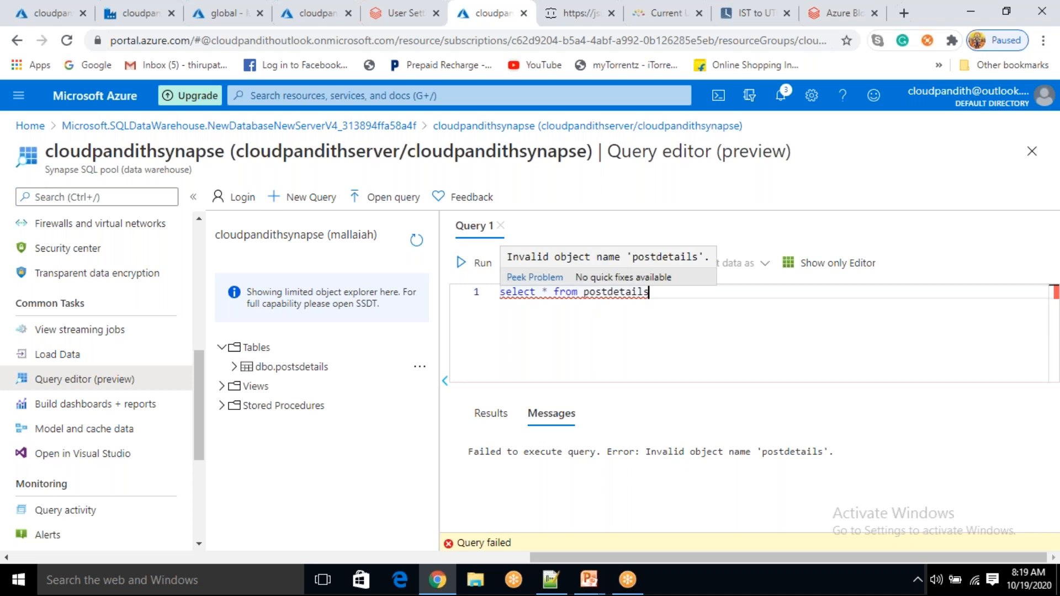
pyautogui.click(607, 292)
pyautogui.write('s')
pyautogui.click(493, 267)
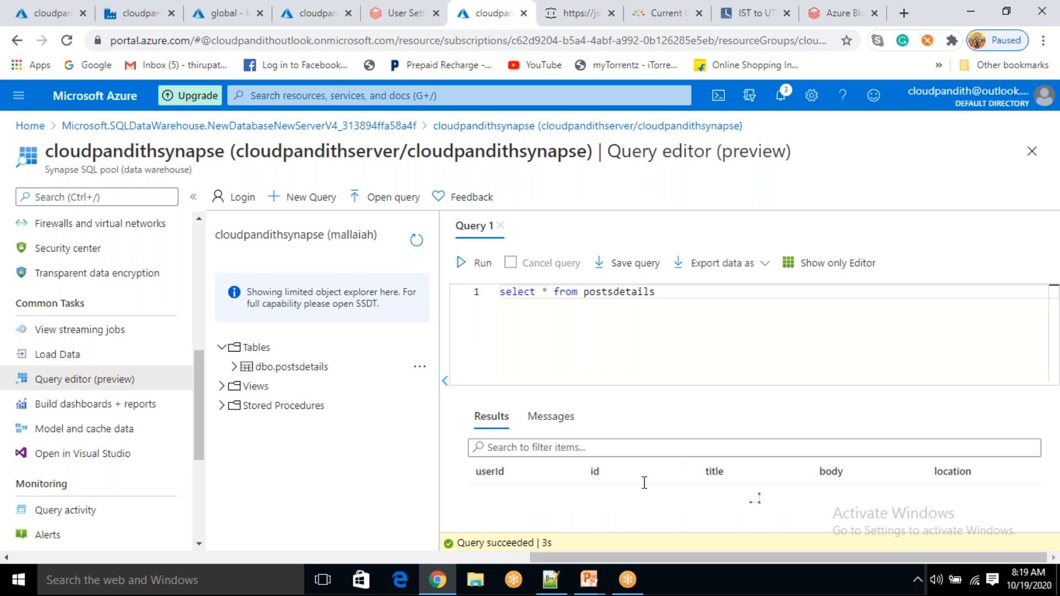
pyautogui.scroll(-3, 651, 504)
pyautogui.scroll(3, 678, 512)
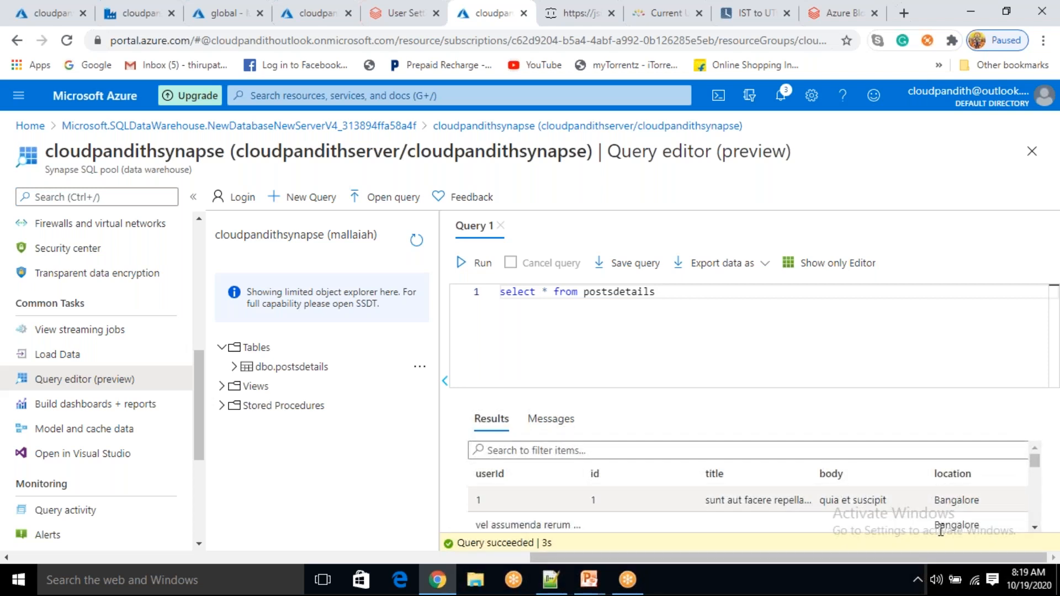
pyautogui.click(674, 293)
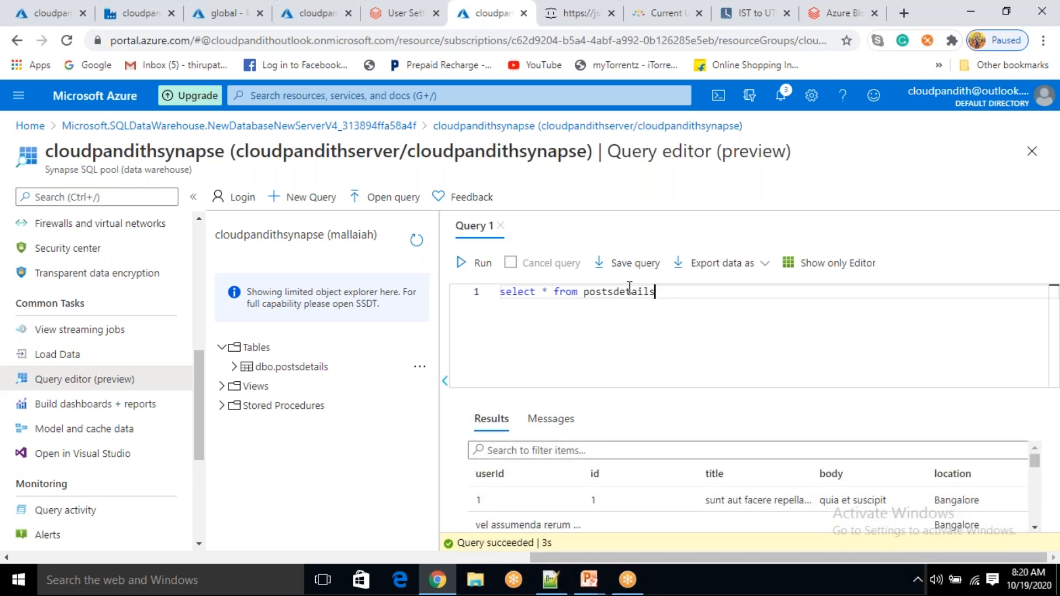
# Replace the query with drop table postsdetails, fixing the name typo, and run it
pyautogui.hotkey('ctrl', 'a')
pyautogui.press('BackSpace')
pyautogui.write('d')
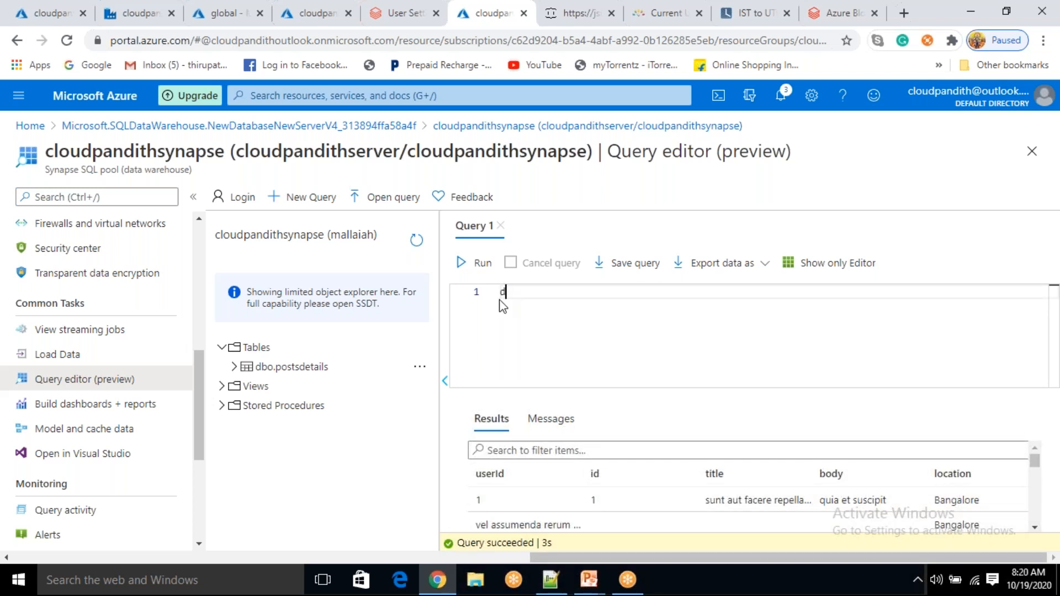
pyautogui.write('rop table postdetails')
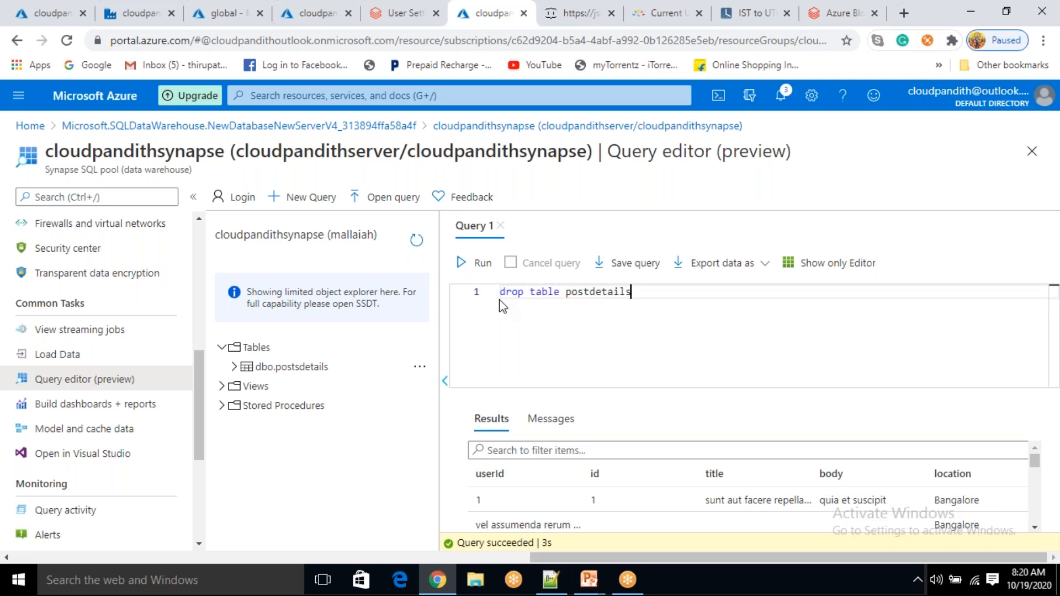
pyautogui.click(483, 266)
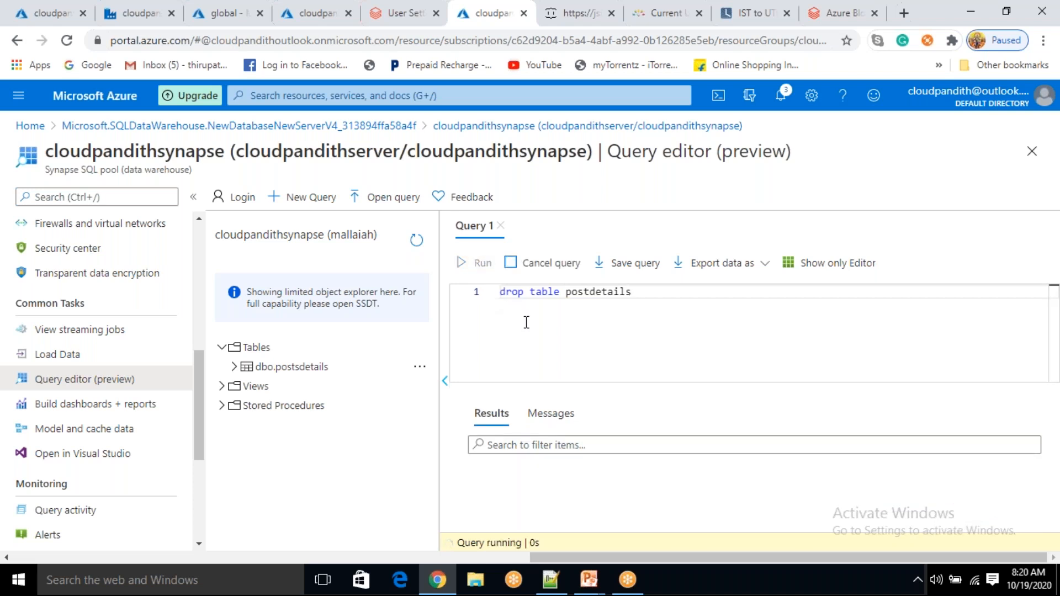
pyautogui.click(592, 299)
pyautogui.write('s')
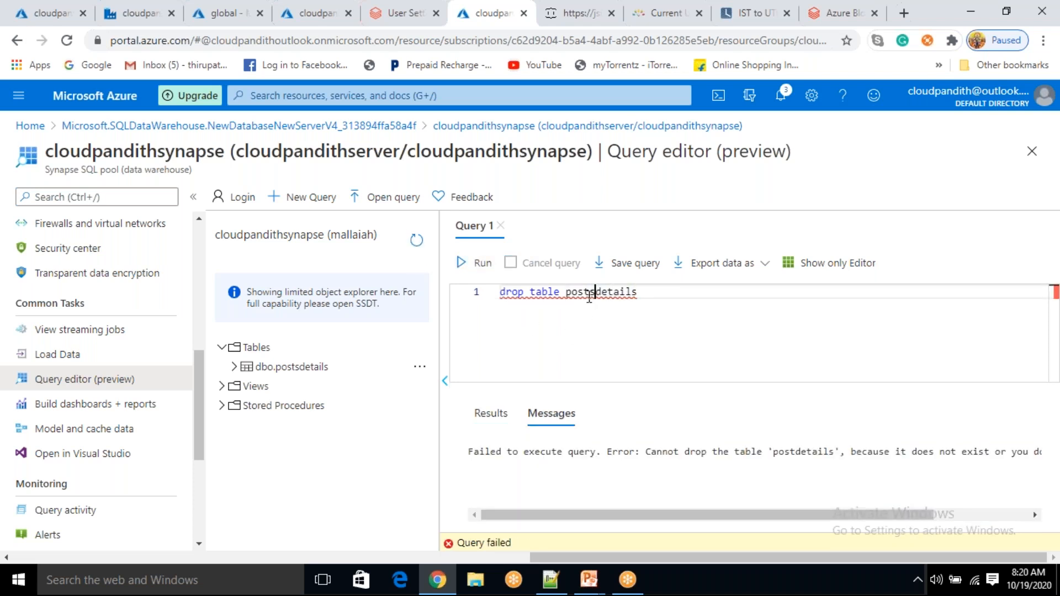
pyautogui.click(476, 264)
# Clear the editor and refresh Tables to confirm no tables remain
pyautogui.moveTo(649, 298); pyautogui.dragTo(489, 297)
pyautogui.press('BackSpace')
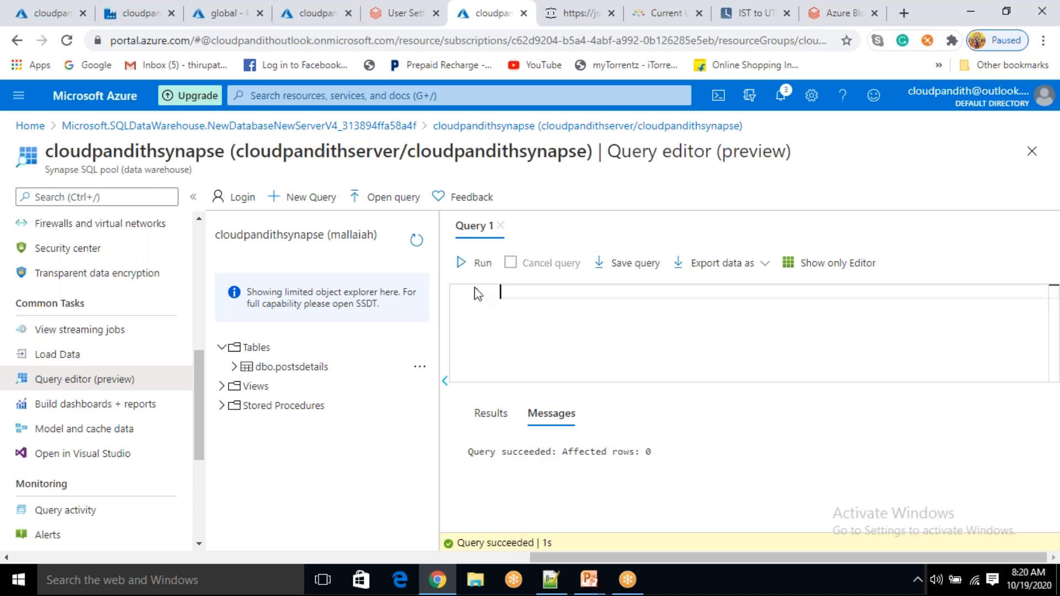
pyautogui.click(417, 240)
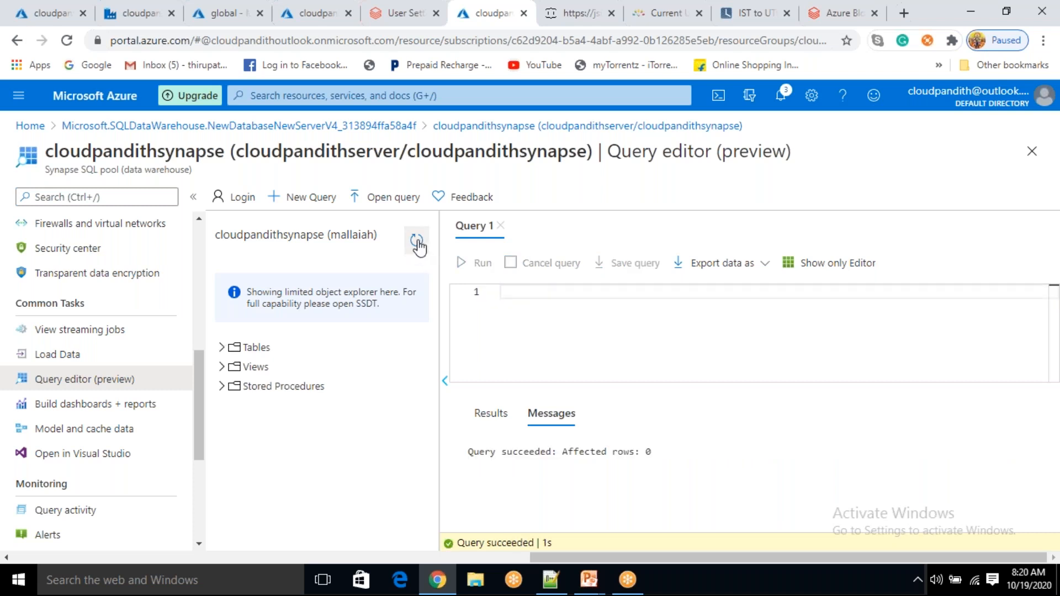
pyautogui.click(222, 347)
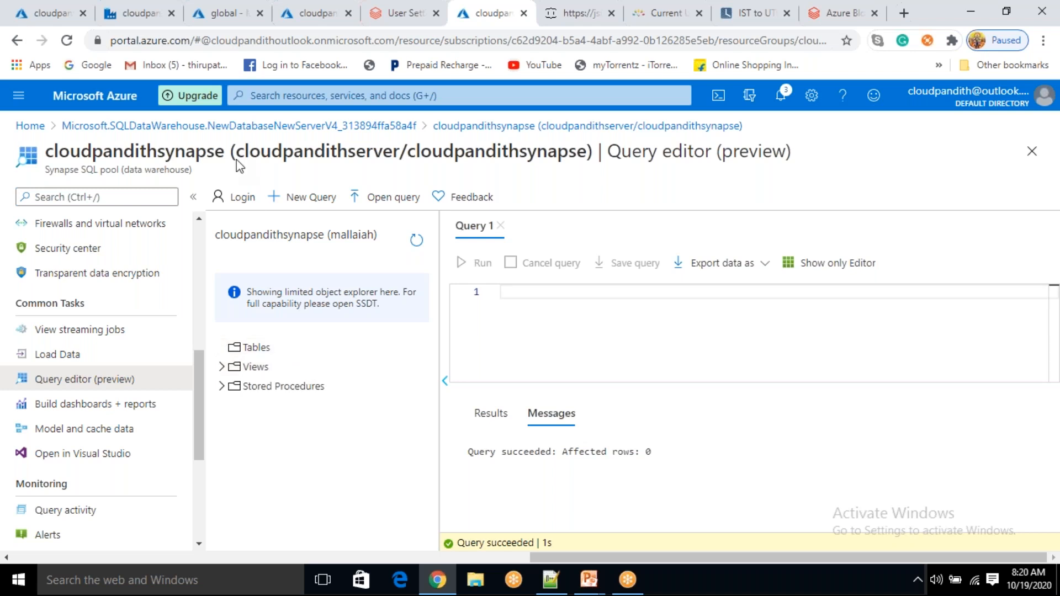
pyautogui.click(200, 13)
# Reopen the global container and delete the data file in the input folder
pyautogui.click(233, 326)
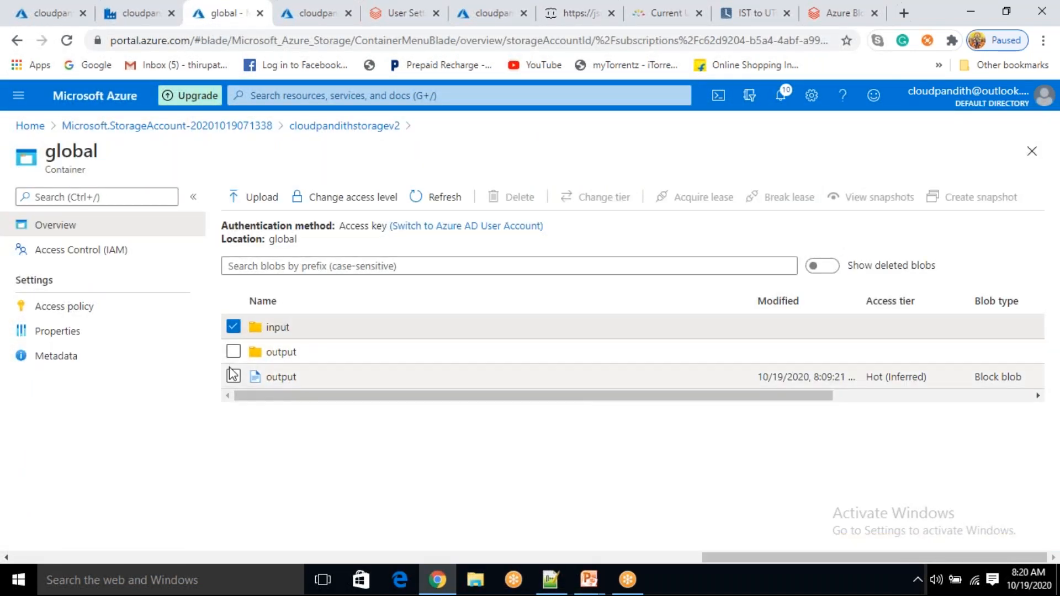
pyautogui.click(397, 227)
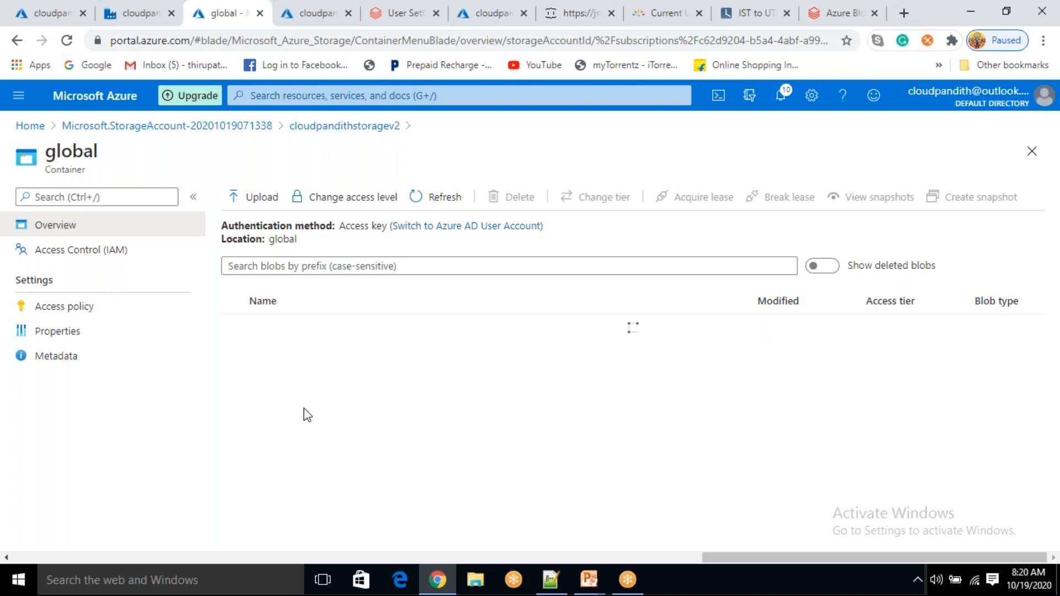
pyautogui.click(435, 200)
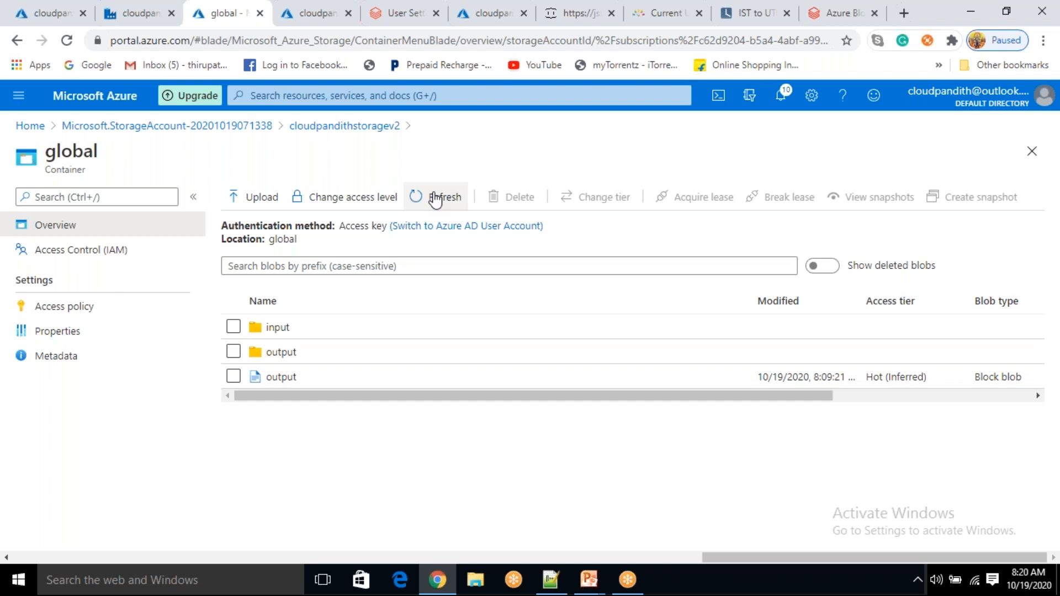
pyautogui.click(351, 127)
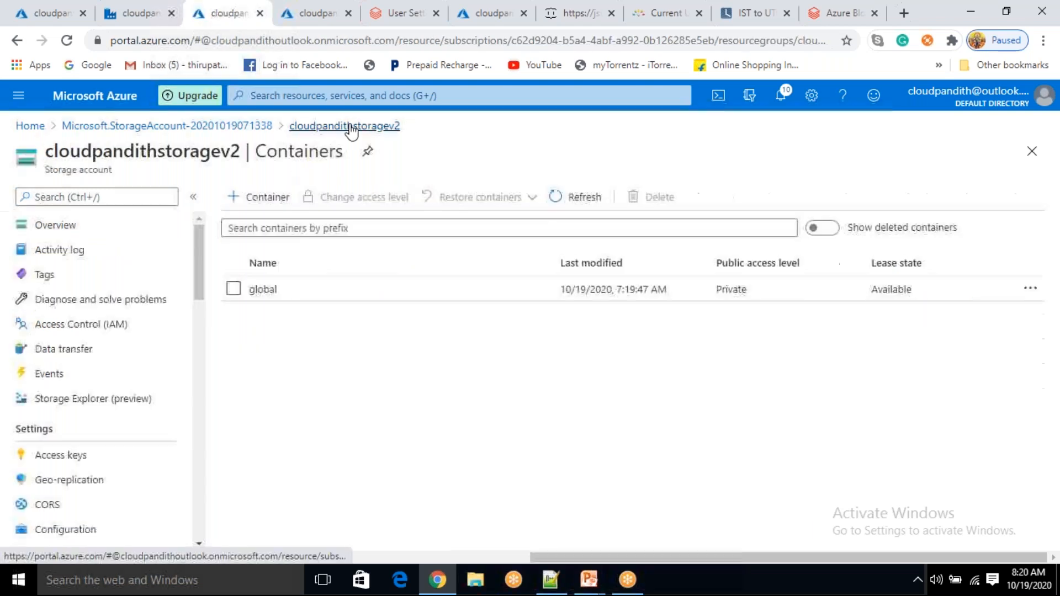
pyautogui.click(296, 290)
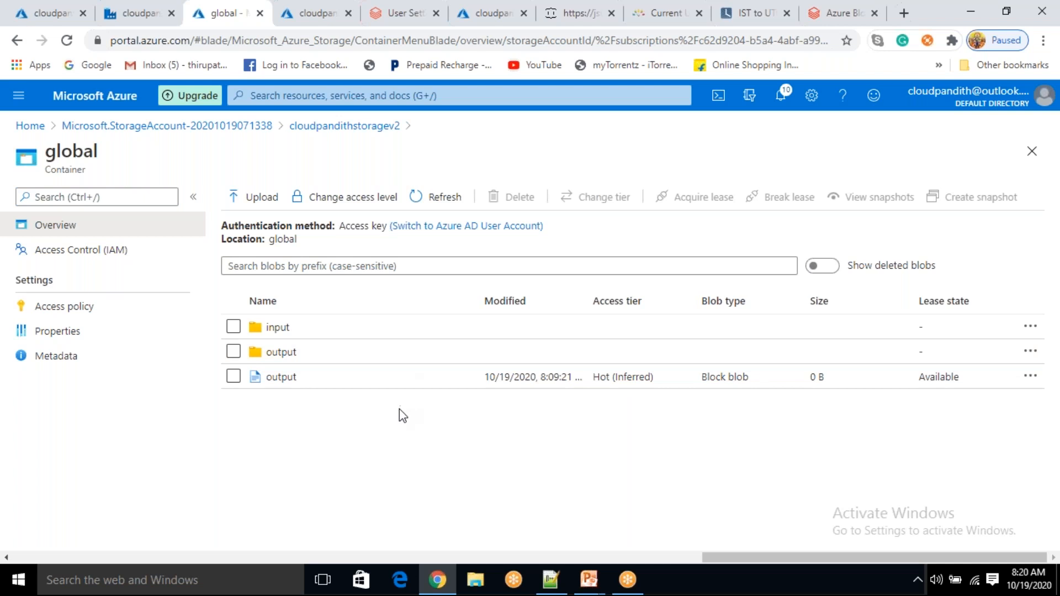
pyautogui.click(356, 329)
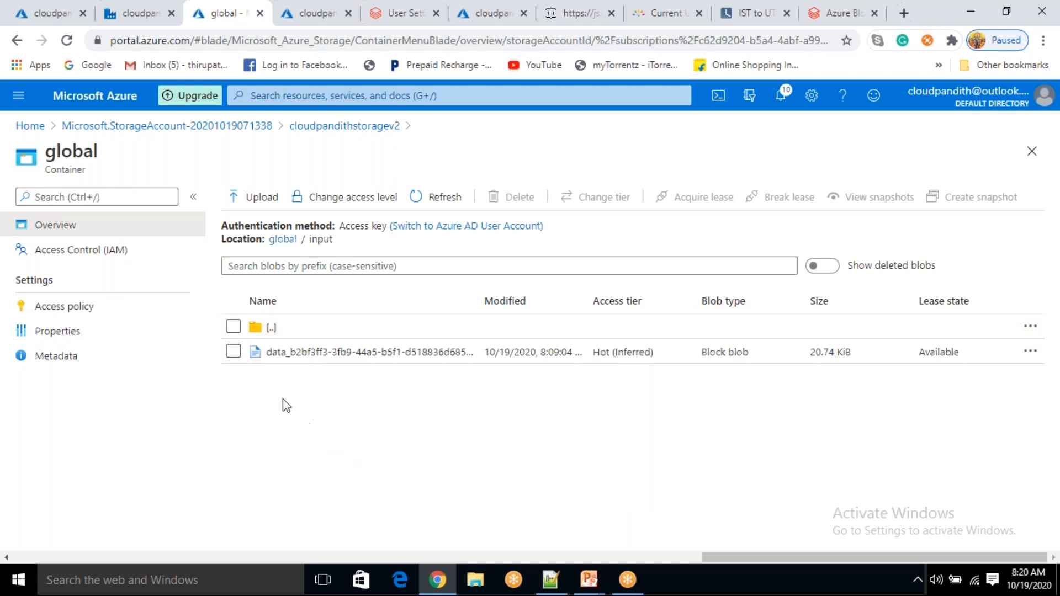
pyautogui.click(233, 351)
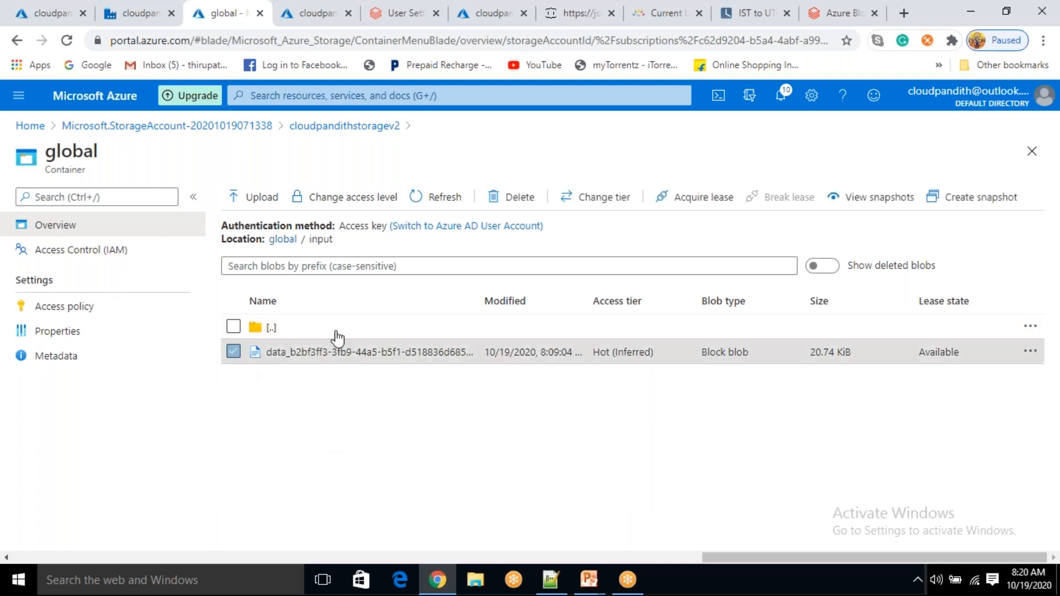
pyautogui.click(487, 199)
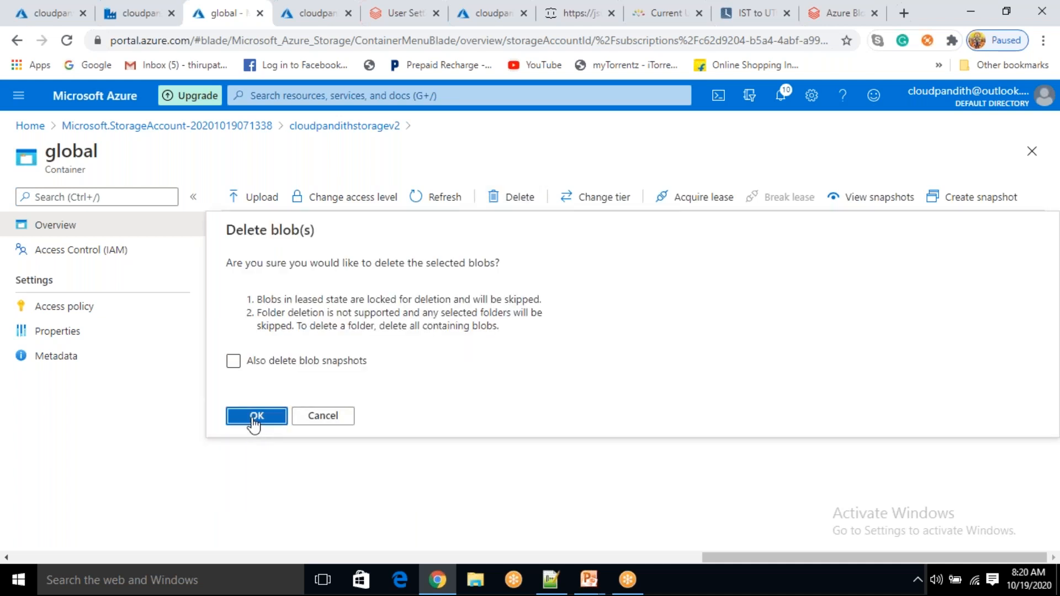
pyautogui.click(256, 416)
# Delete the four output files: _committed, _started, _SUCCESS and part-00000
pyautogui.click(282, 239)
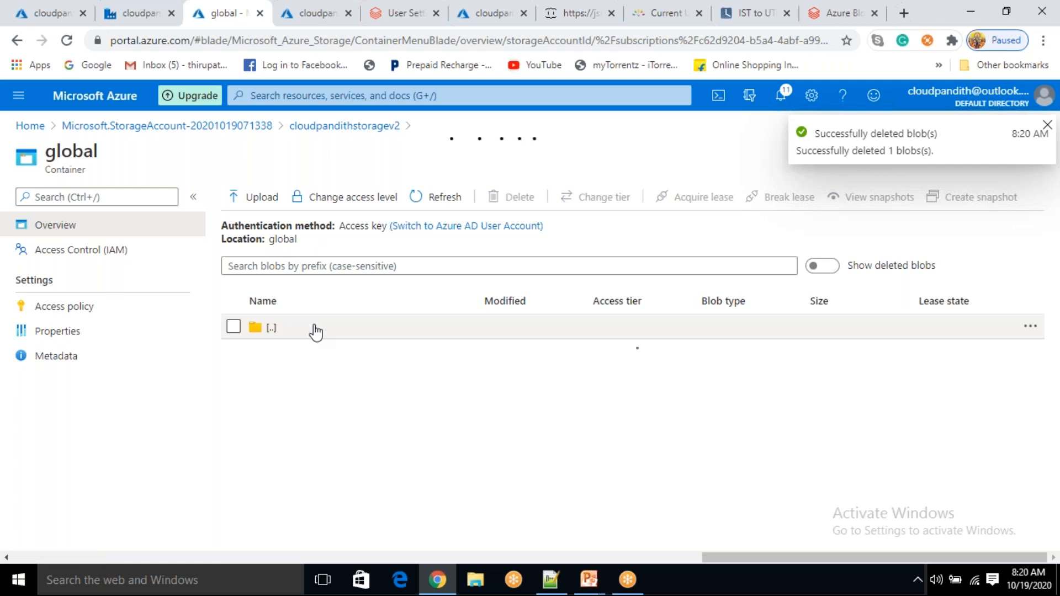
pyautogui.click(233, 326)
pyautogui.click(234, 351)
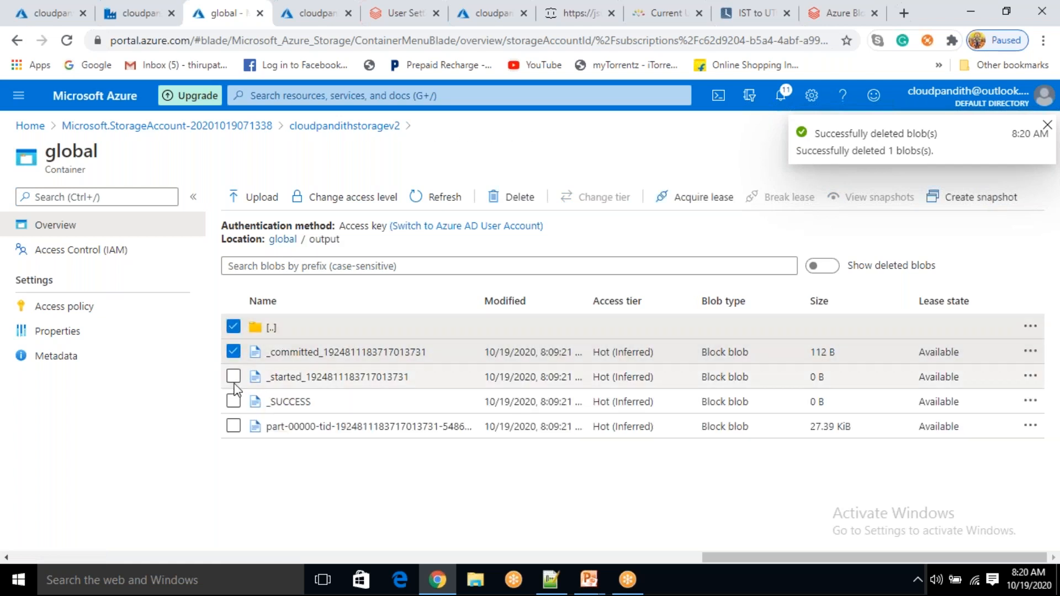
pyautogui.click(233, 377)
pyautogui.click(234, 402)
pyautogui.click(233, 426)
pyautogui.click(510, 197)
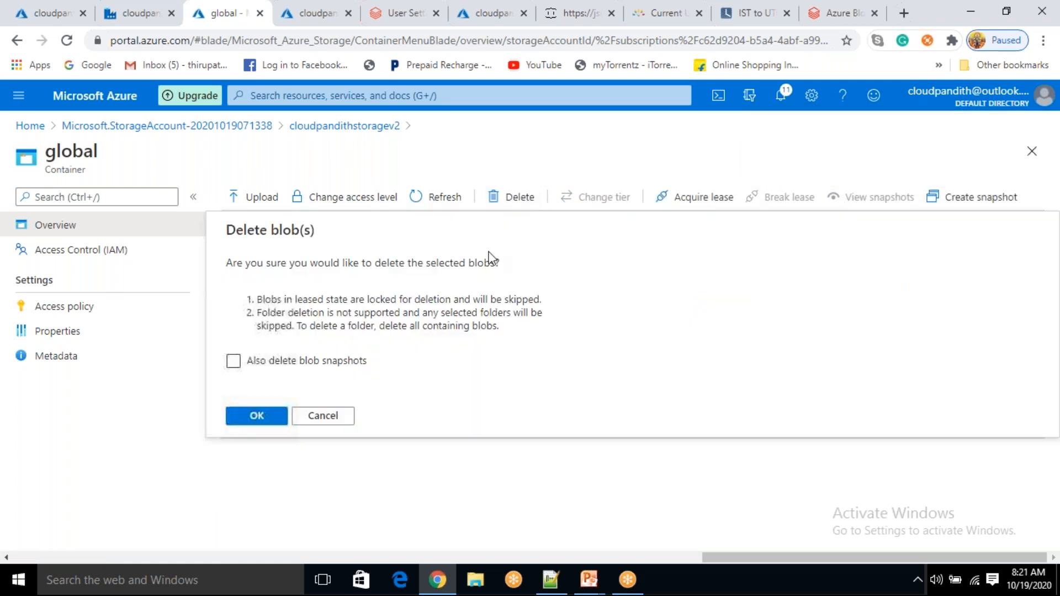
pyautogui.click(268, 418)
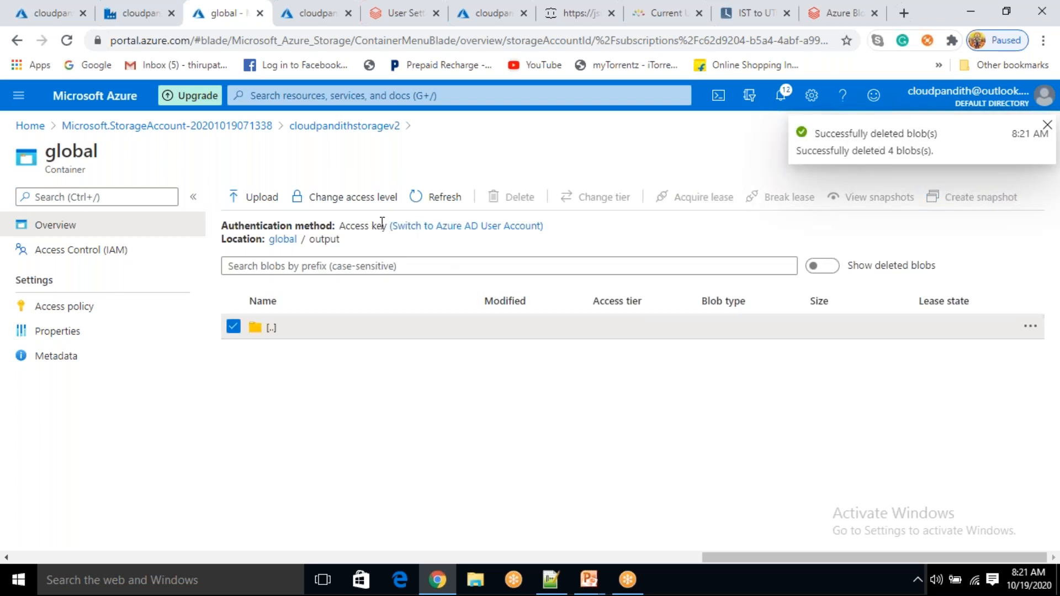
# Delete the leftover output blob at the container's top level
pyautogui.click(290, 243)
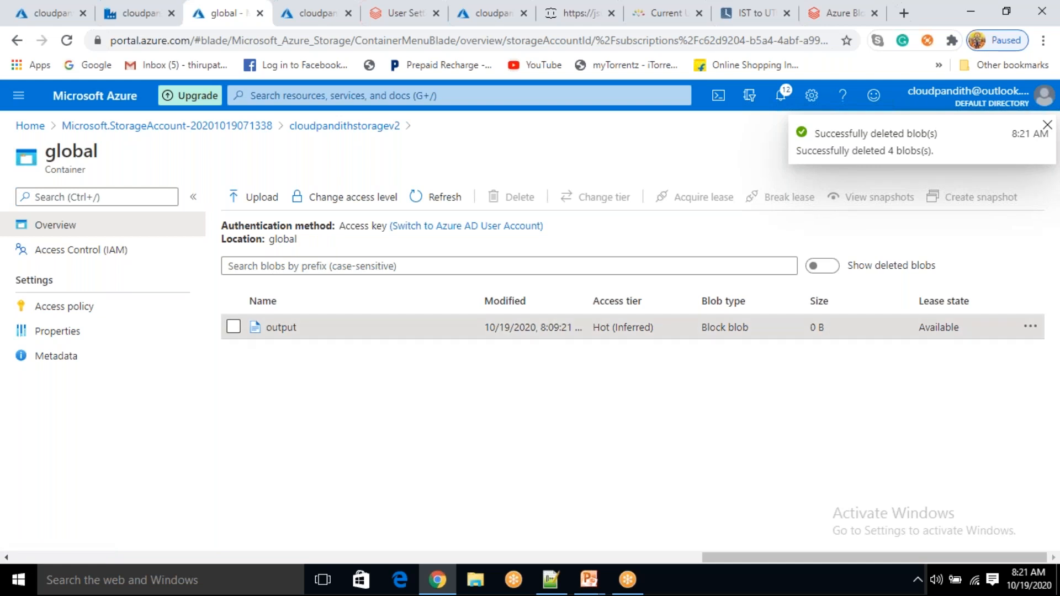
pyautogui.click(233, 327)
pyautogui.click(511, 196)
pyautogui.click(282, 415)
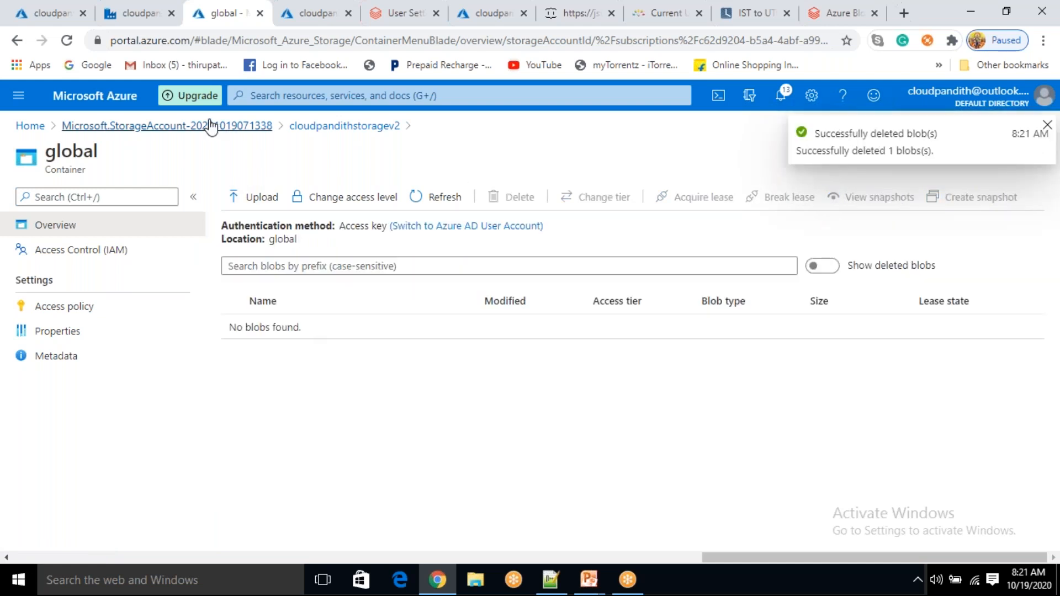
# Start a new trigger for the pipeline named synapse_event_trigger
pyautogui.click(136, 15)
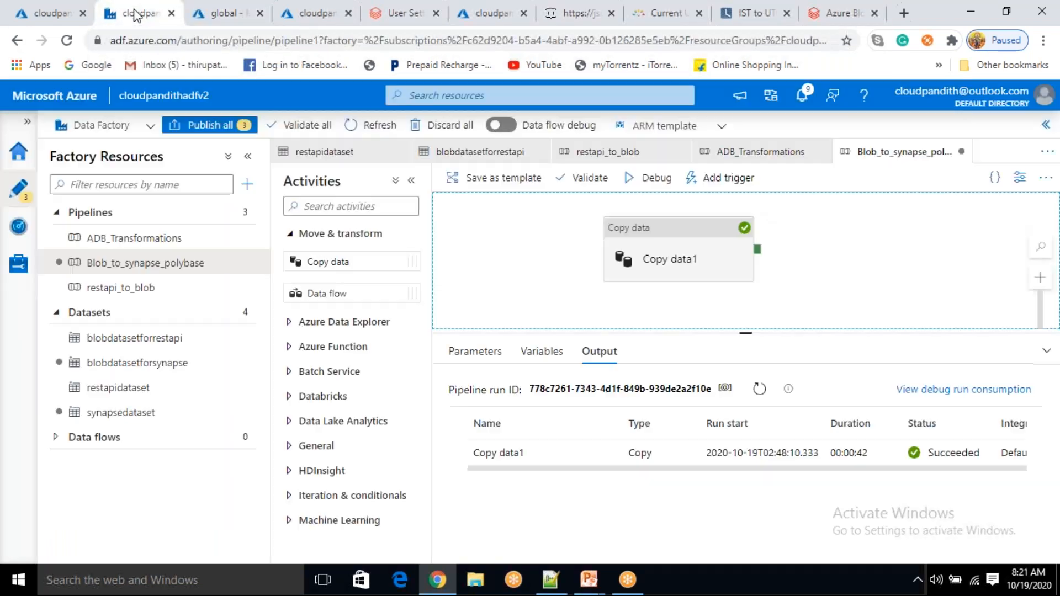
pyautogui.click(723, 178)
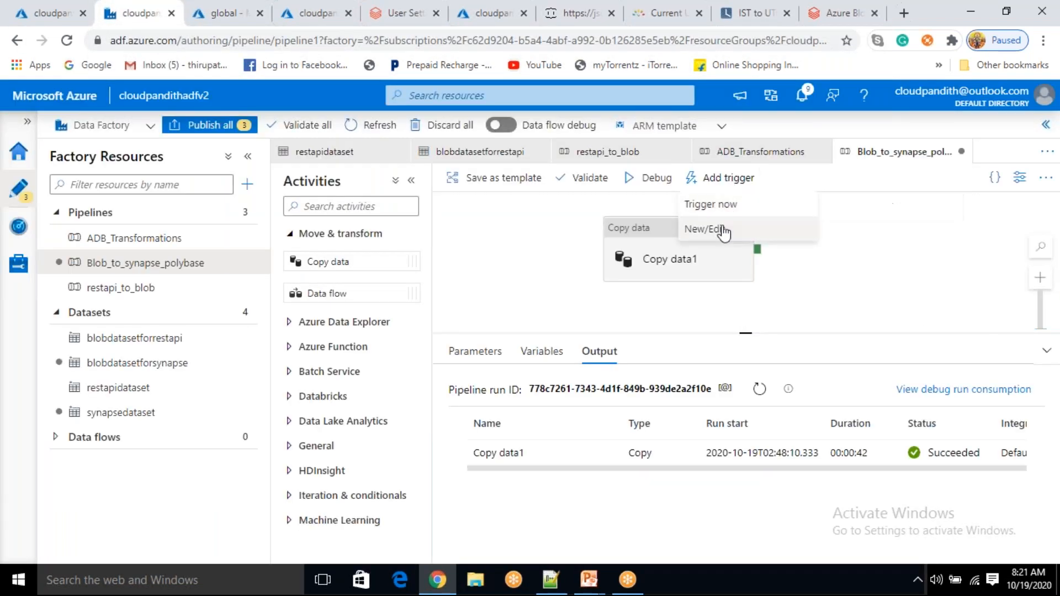
pyautogui.click(724, 231)
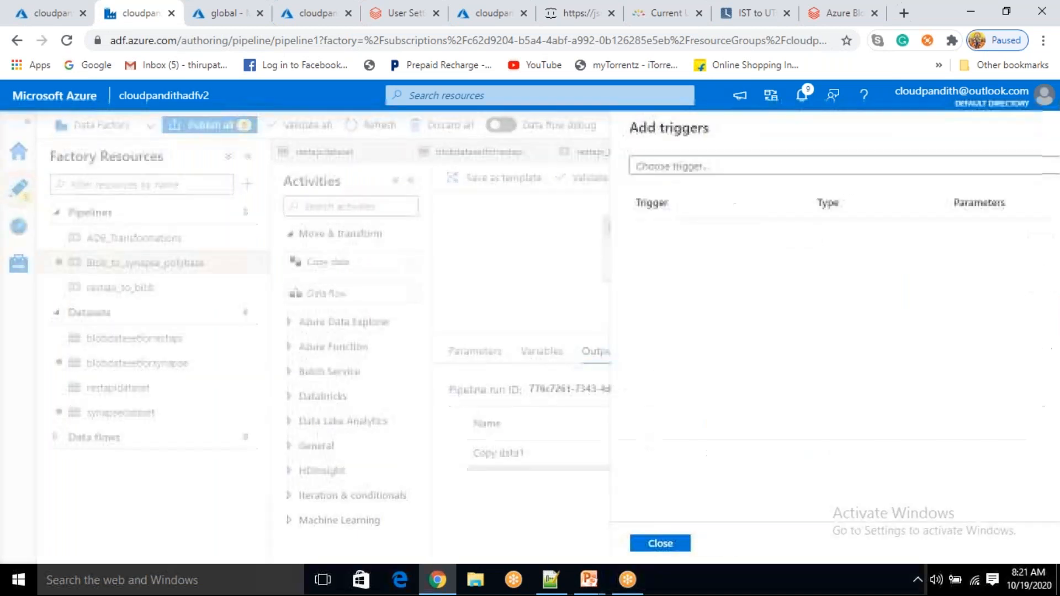
pyautogui.click(798, 175)
pyautogui.click(655, 220)
pyautogui.press('BackSpace')
pyautogui.write('synapse')
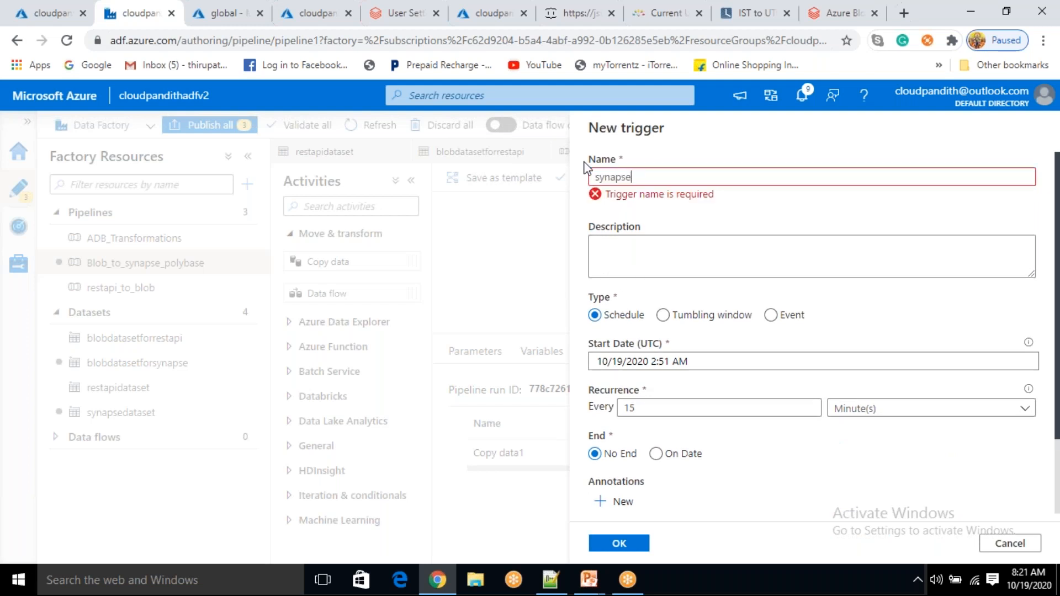
pyautogui.write('_event_trigger')
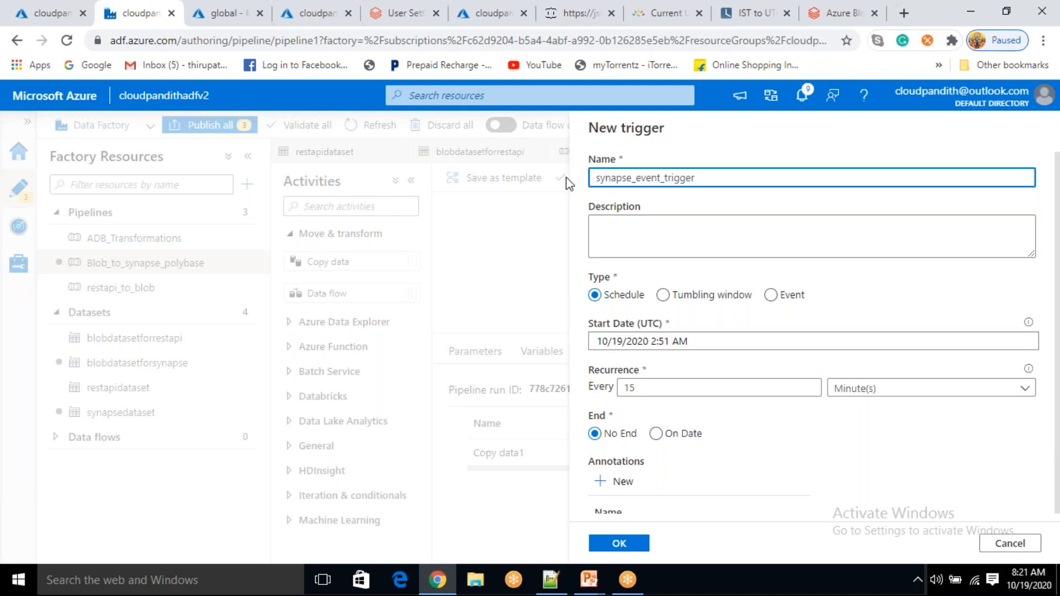
# Make it an event trigger on the Free Trial subscription's storage account, container global
pyautogui.click(770, 294)
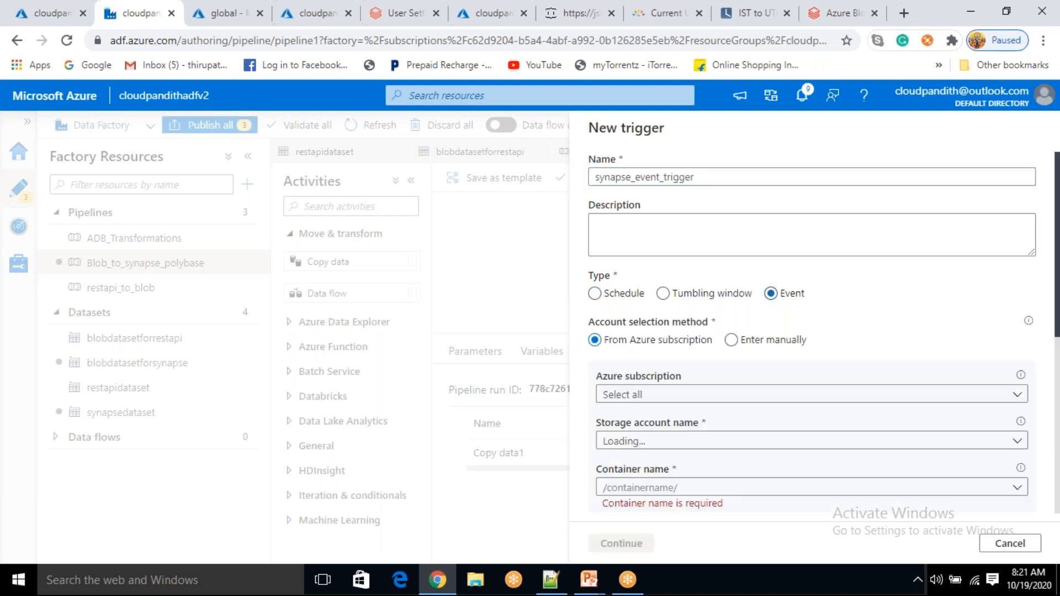
pyautogui.scroll(-3, 717, 338)
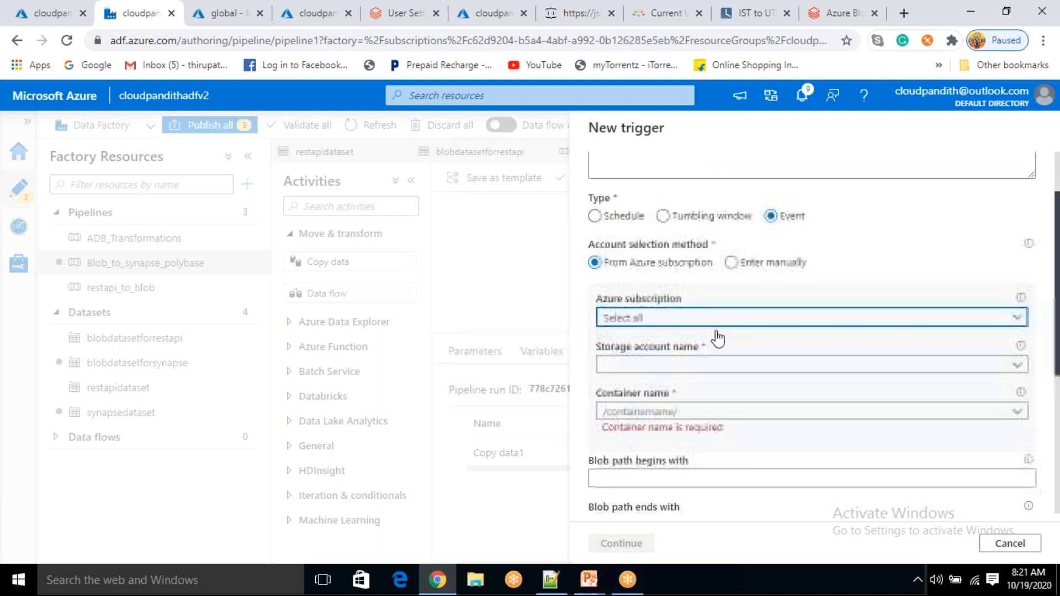
pyautogui.click(671, 365)
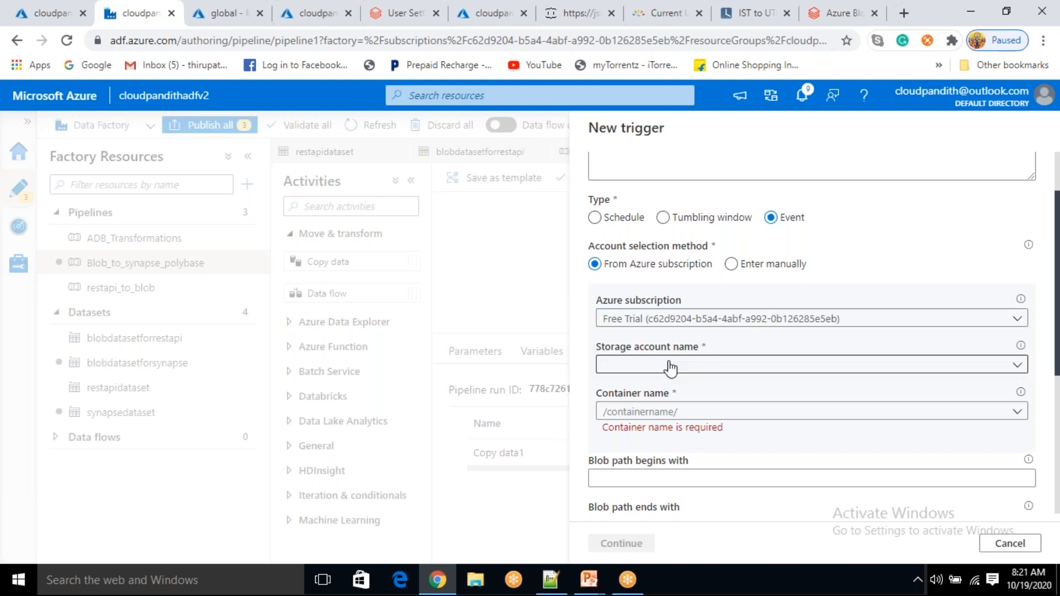
pyautogui.click(670, 386)
pyautogui.scroll(-3, 705, 326)
pyautogui.click(1017, 258)
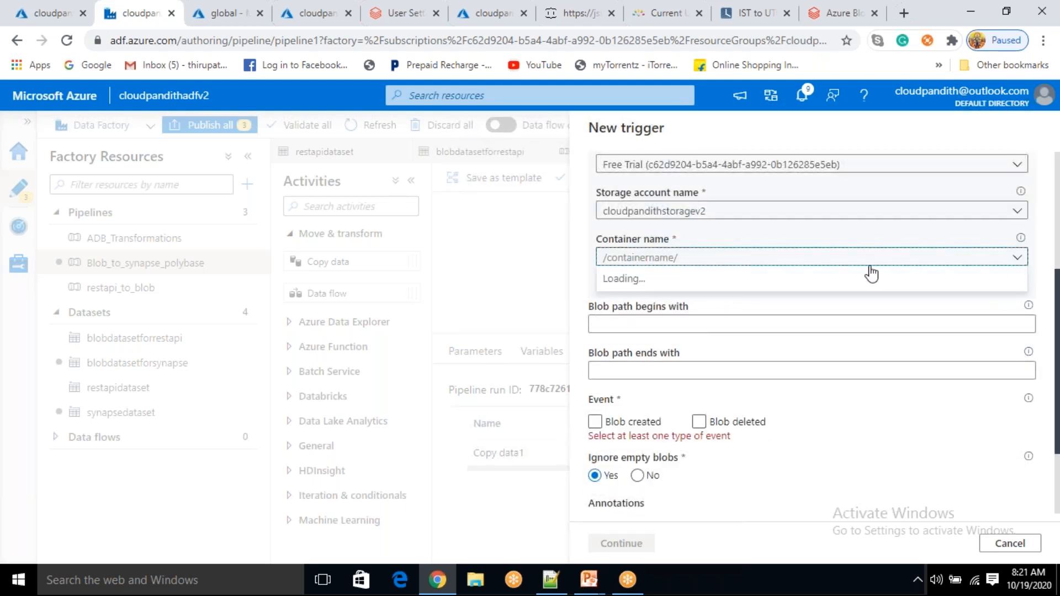
pyautogui.doubleClick(1018, 259)
pyautogui.click(634, 283)
# Filter blobs beginning with output/ and ending with .csv, firing on Blob created
pyautogui.click(622, 311)
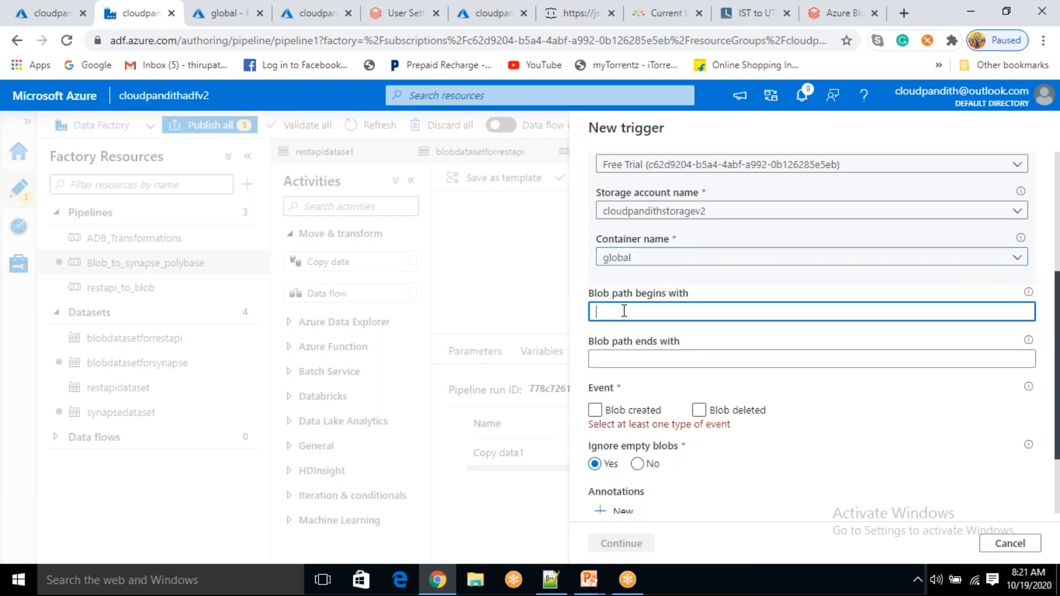
pyautogui.write('t/')
pyautogui.moveTo(632, 311); pyautogui.dragTo(594, 312)
pyautogui.click(641, 313)
pyautogui.click(608, 357)
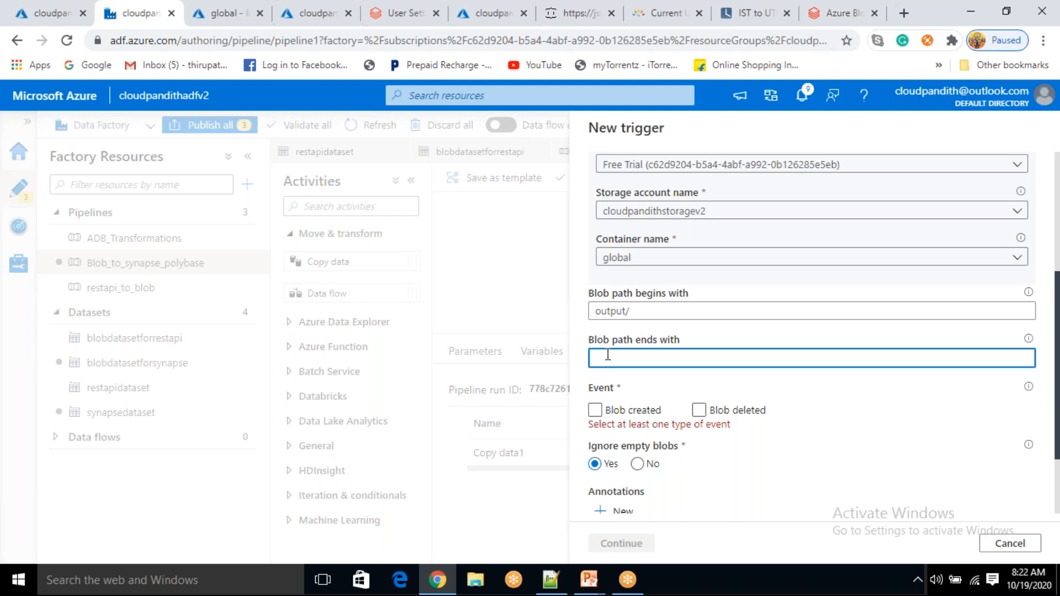
pyautogui.write('.csv')
pyautogui.click(595, 410)
pyautogui.scroll(-2, 691, 483)
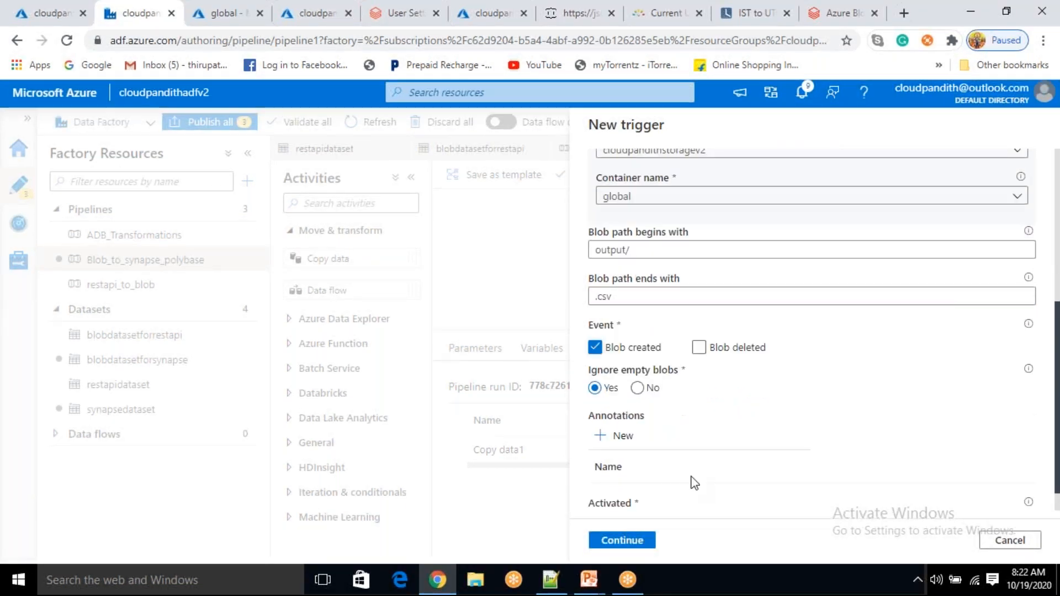
pyautogui.scroll(-1, 693, 482)
pyautogui.click(634, 541)
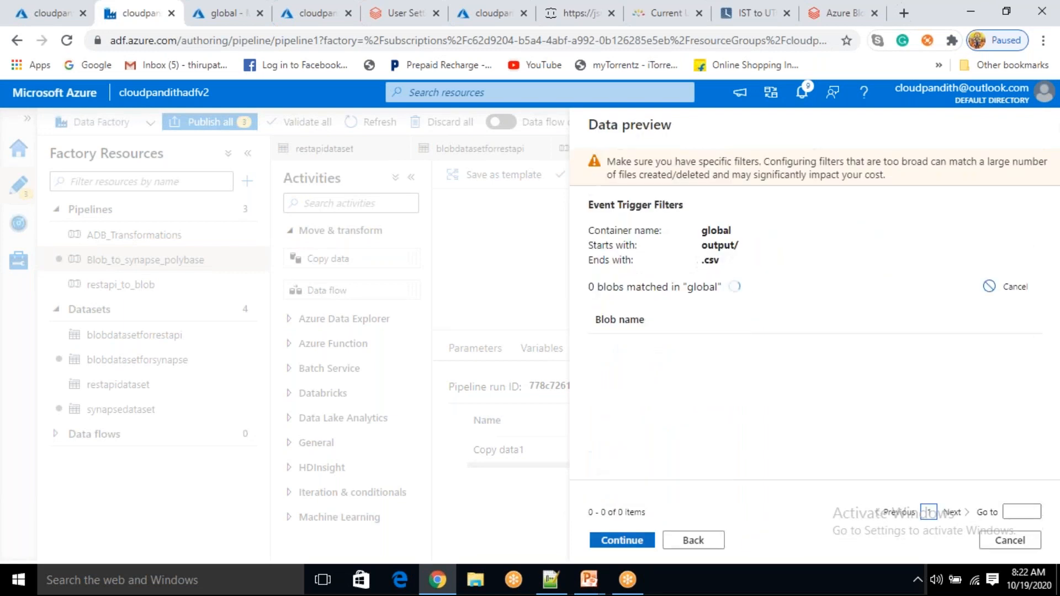
# Confirm the event trigger and auto-generate Copy data1's Source and Destination user properties
pyautogui.click(622, 539)
pyautogui.click(615, 540)
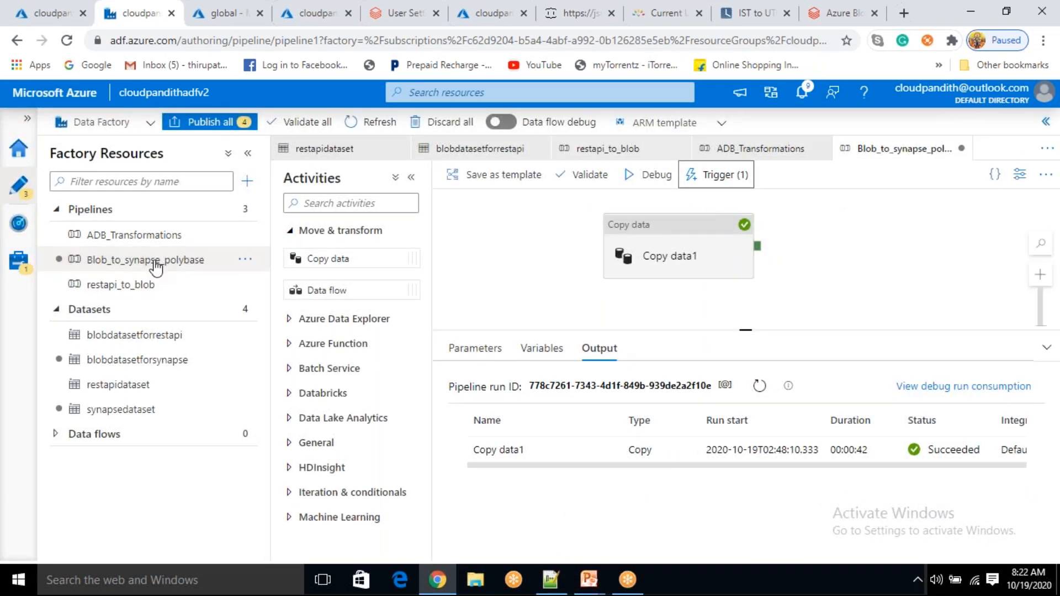
pyautogui.click(688, 252)
pyautogui.click(731, 357)
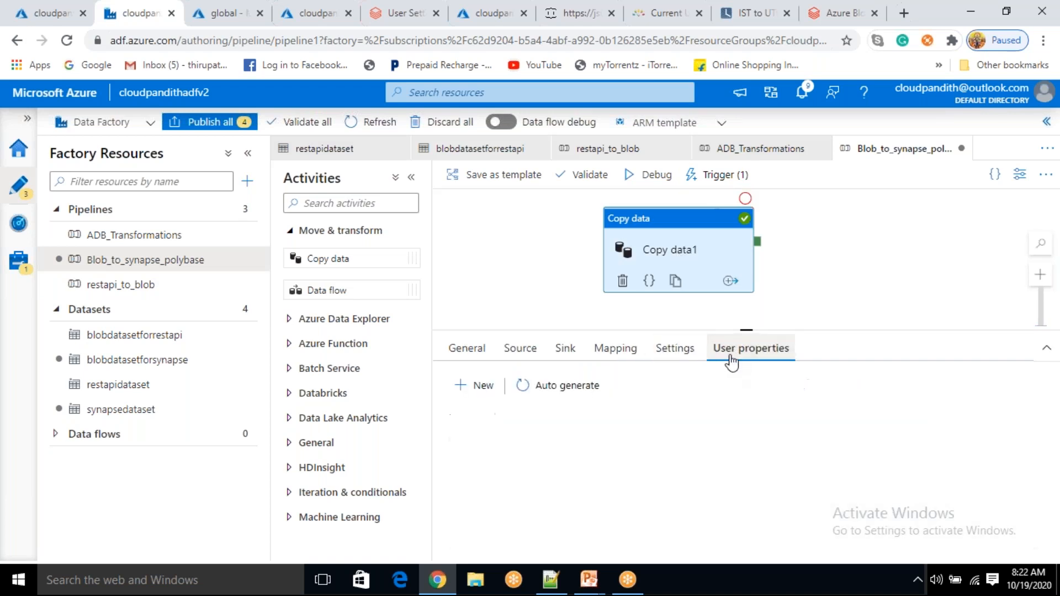
pyautogui.click(558, 385)
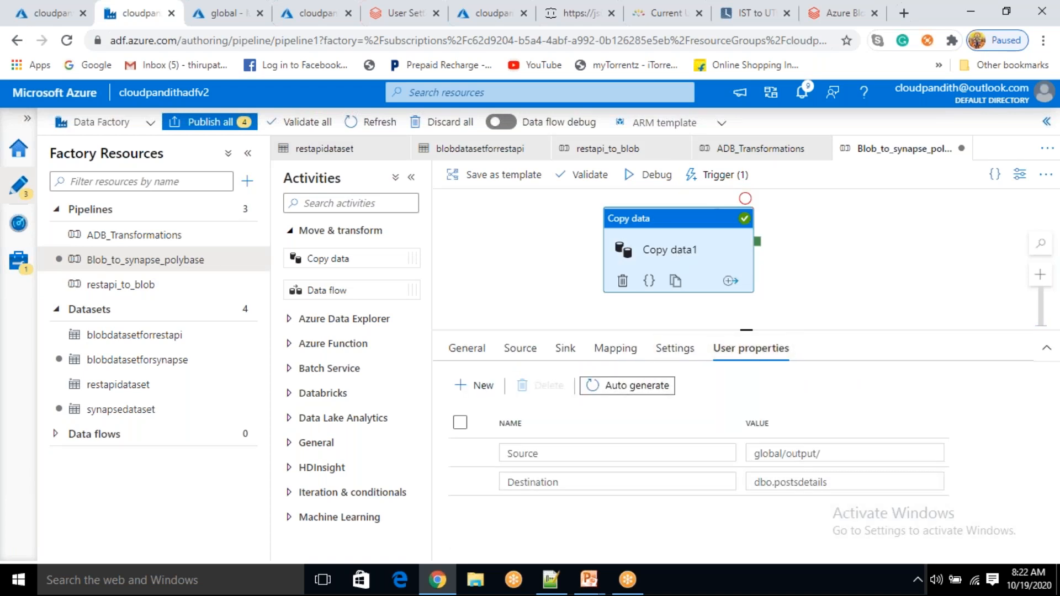
# Review Source global/output/ and Destination dbo.postsdetails, then open the restapi_to_blob pipeline
pyautogui.moveTo(828, 453); pyautogui.dragTo(752, 453)
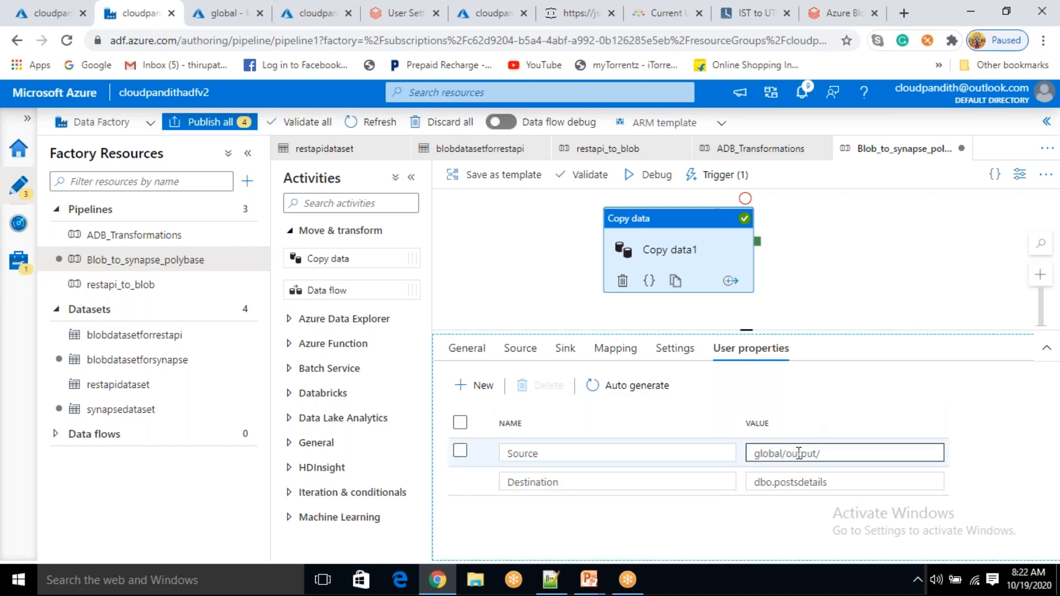
pyautogui.click(815, 414)
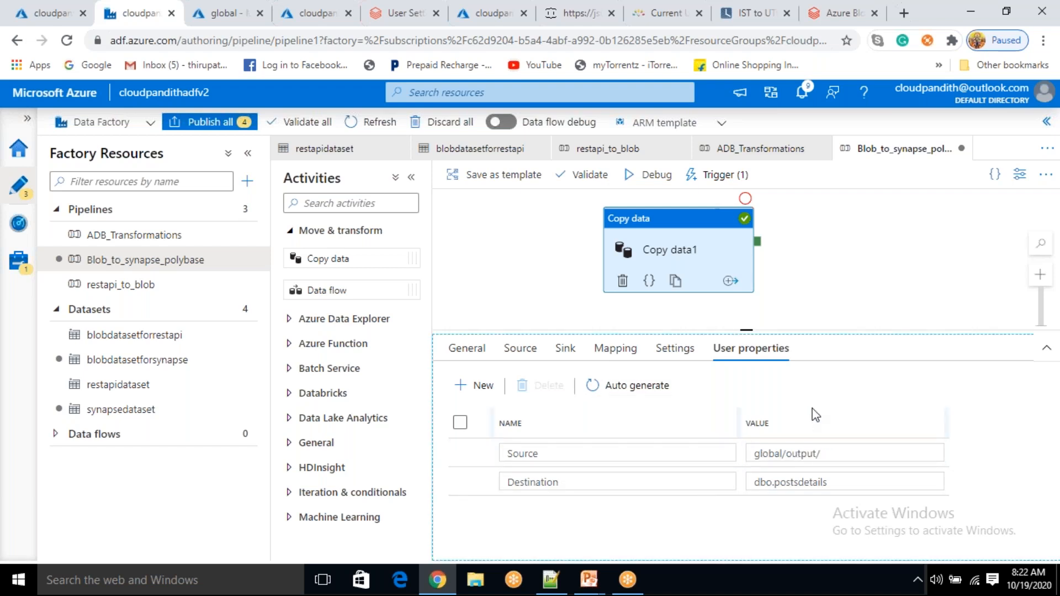
pyautogui.doubleClick(817, 482)
pyautogui.click(706, 526)
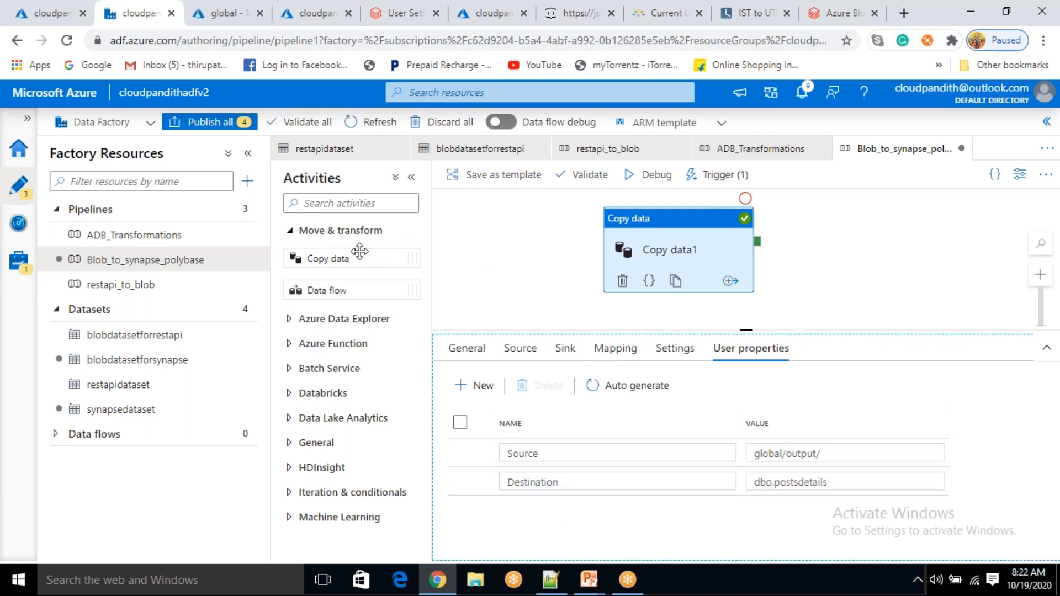
pyautogui.click(140, 238)
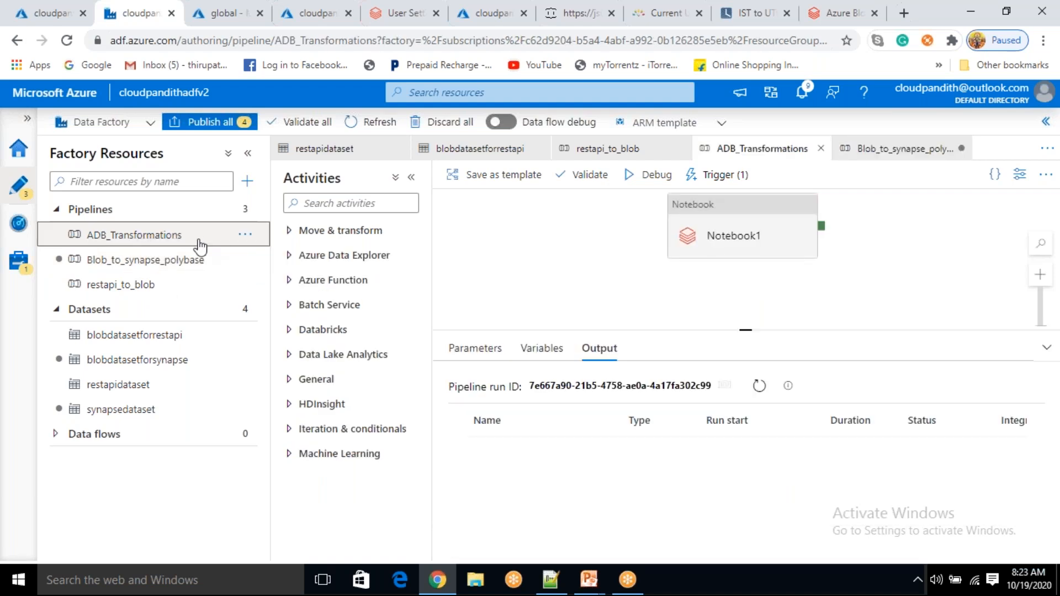
pyautogui.click(164, 286)
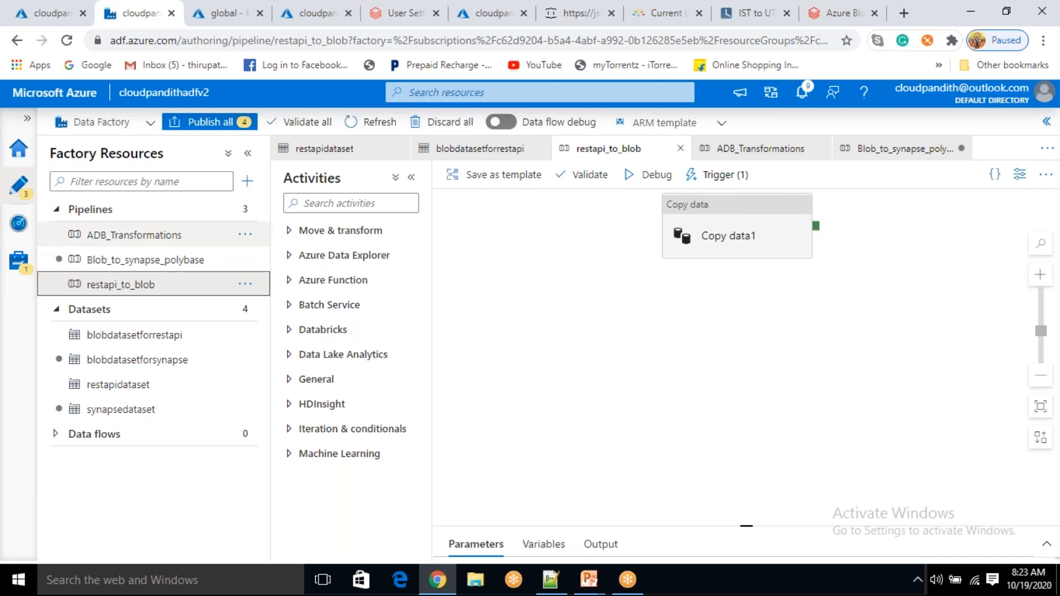
pyautogui.click(210, 15)
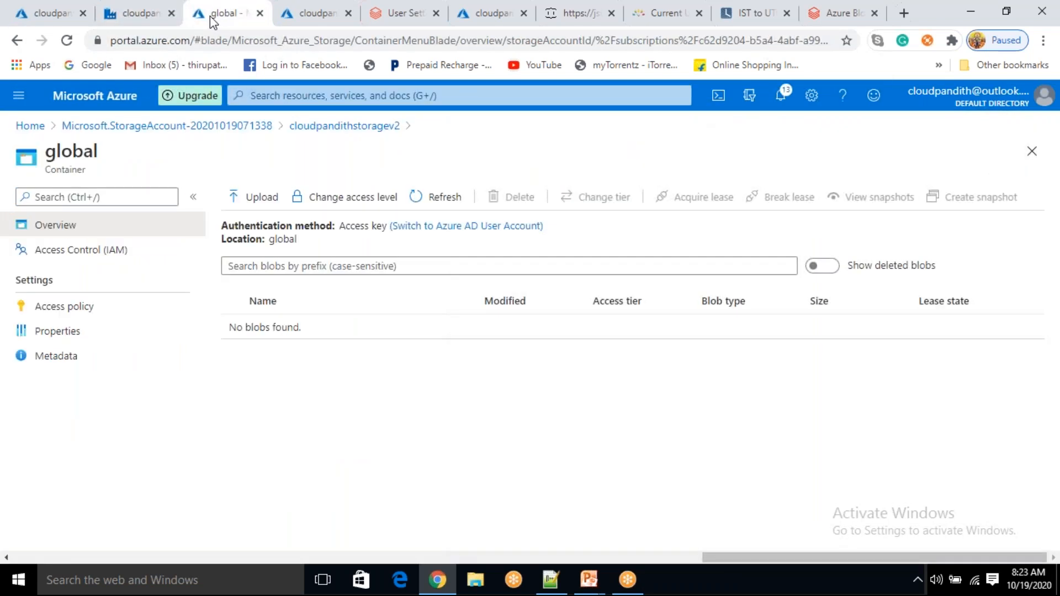
pyautogui.click(436, 197)
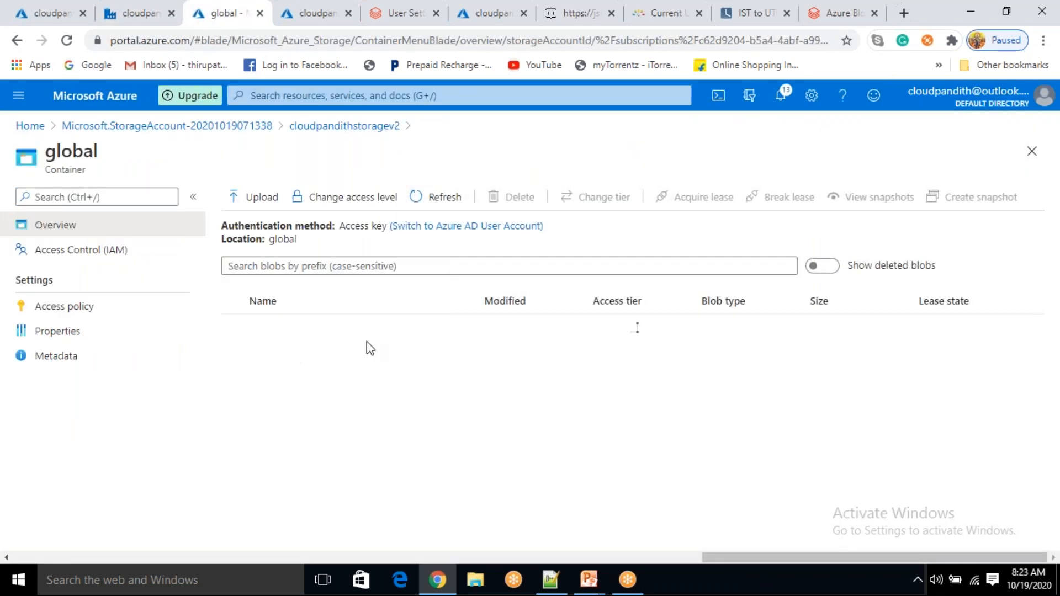
pyautogui.click(142, 20)
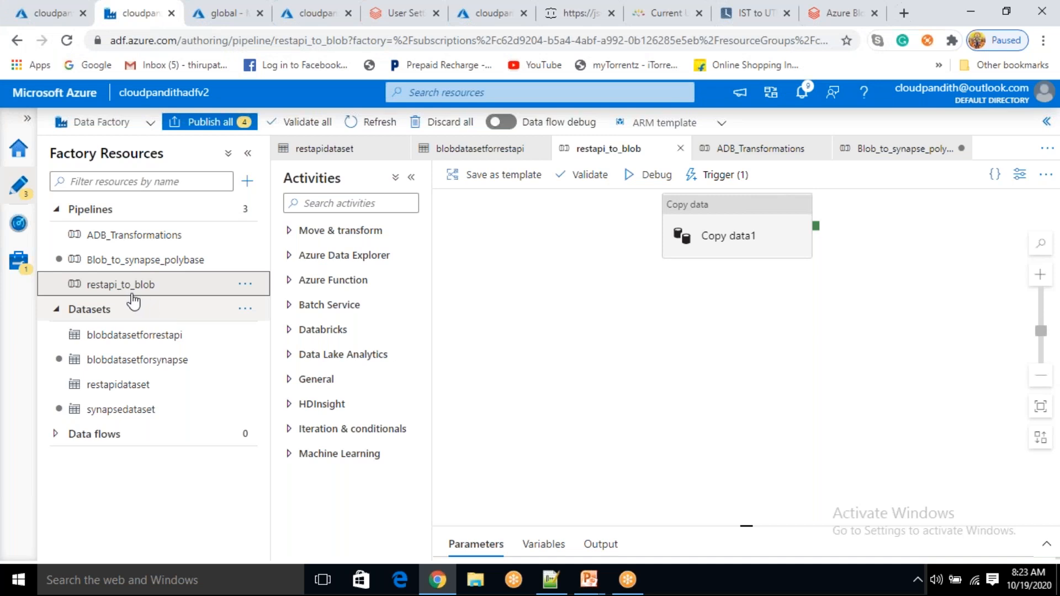
# Open restapi_schedule_trigger's edit pane, then view the IST to UTC converter
pyautogui.click(723, 184)
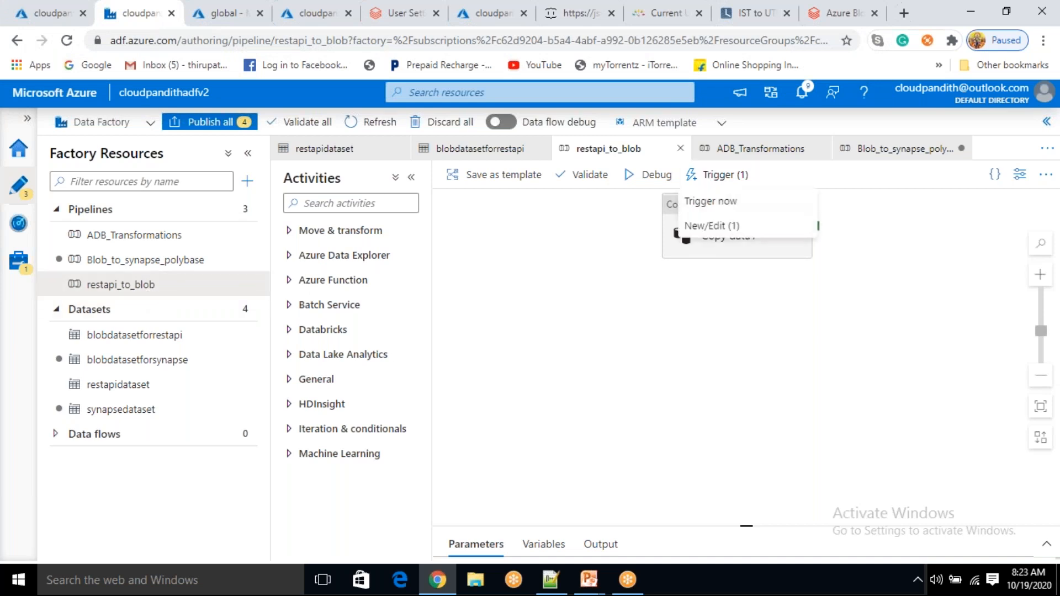
pyautogui.click(687, 224)
pyautogui.click(652, 230)
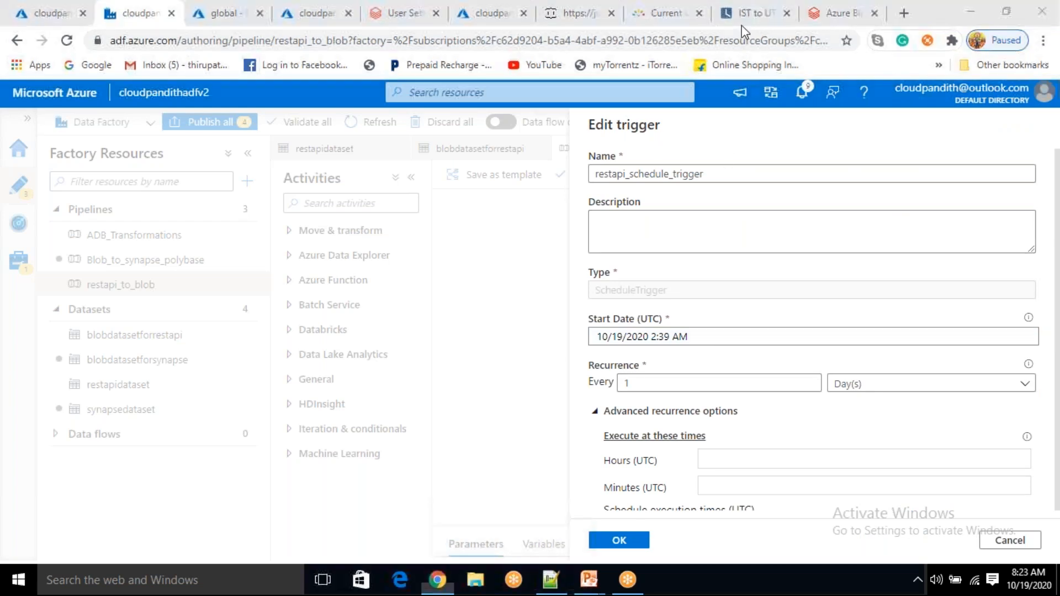
pyautogui.click(756, 13)
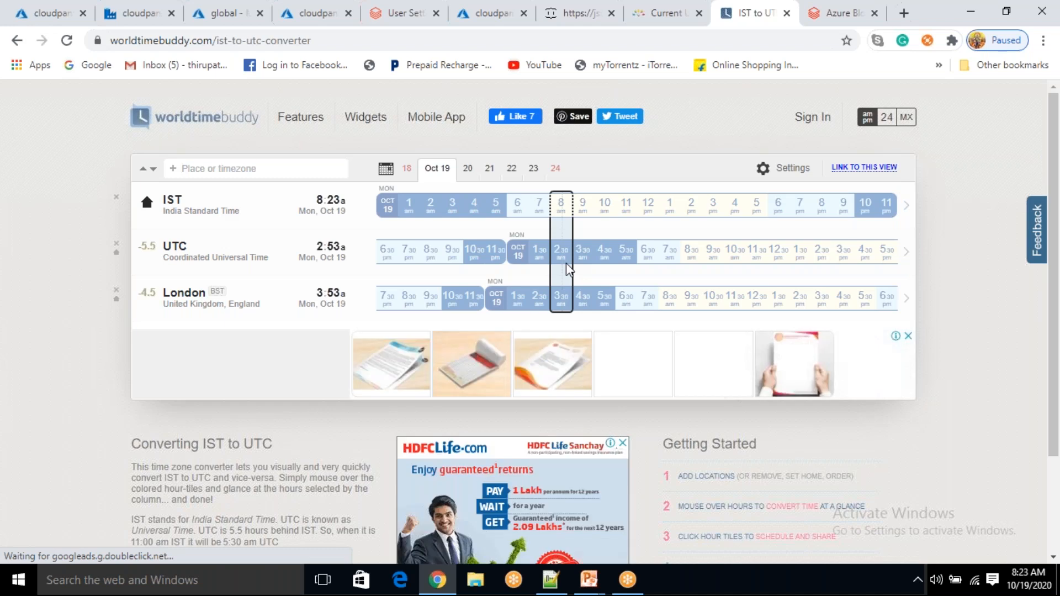
# After confirming 8:23 IST equals 2:53 UTC, return to the restapi_schedule_trigger edit dialog
pyautogui.click(144, 19)
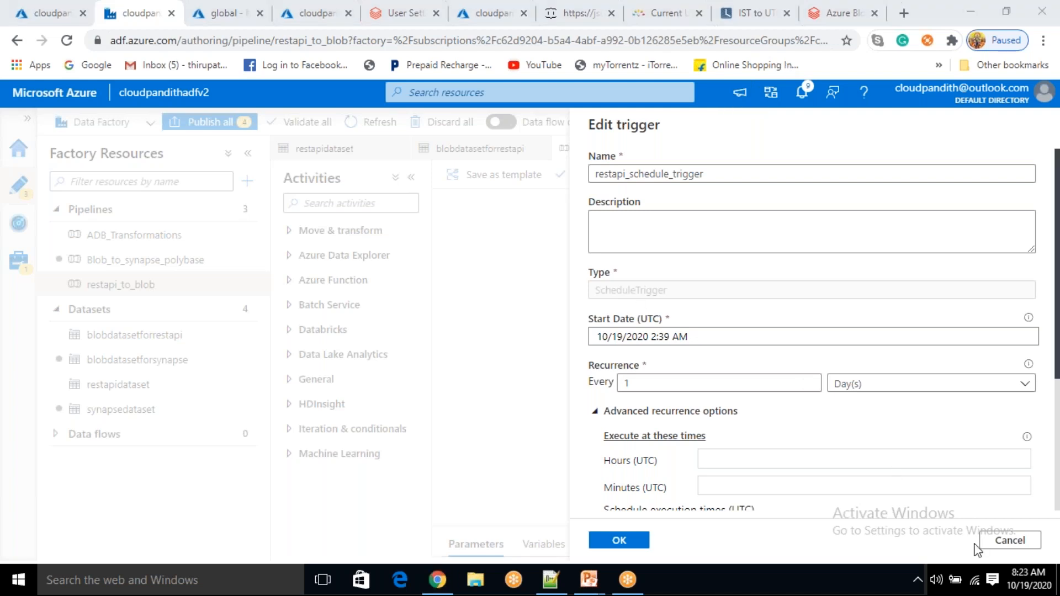
# Move the restapi_schedule_trigger start to 10/19/2020 2:56 AM UTC and save it without run parameters
pyautogui.click(670, 340)
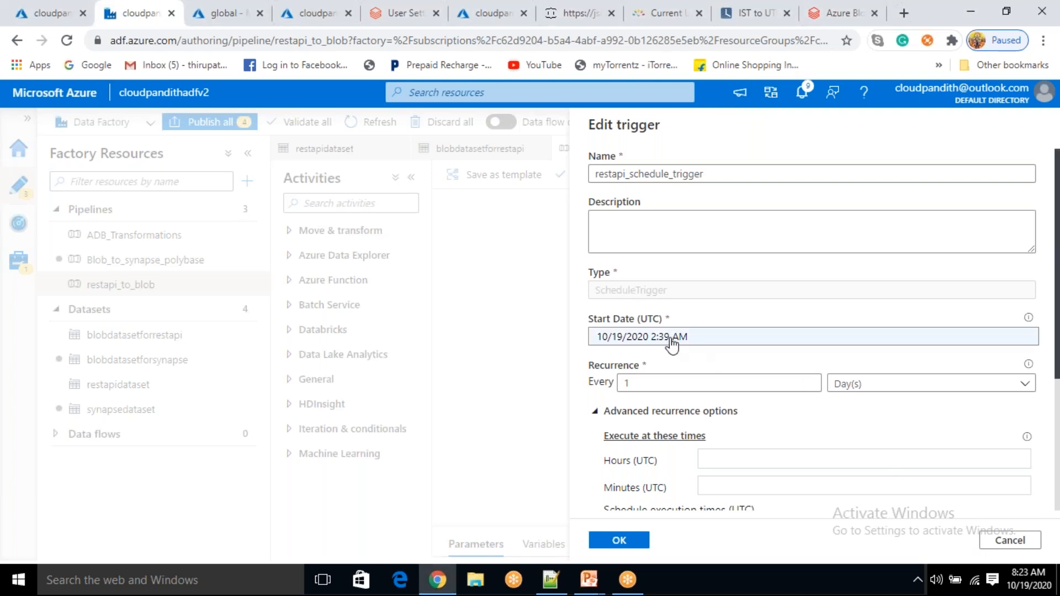
pyautogui.click(672, 338)
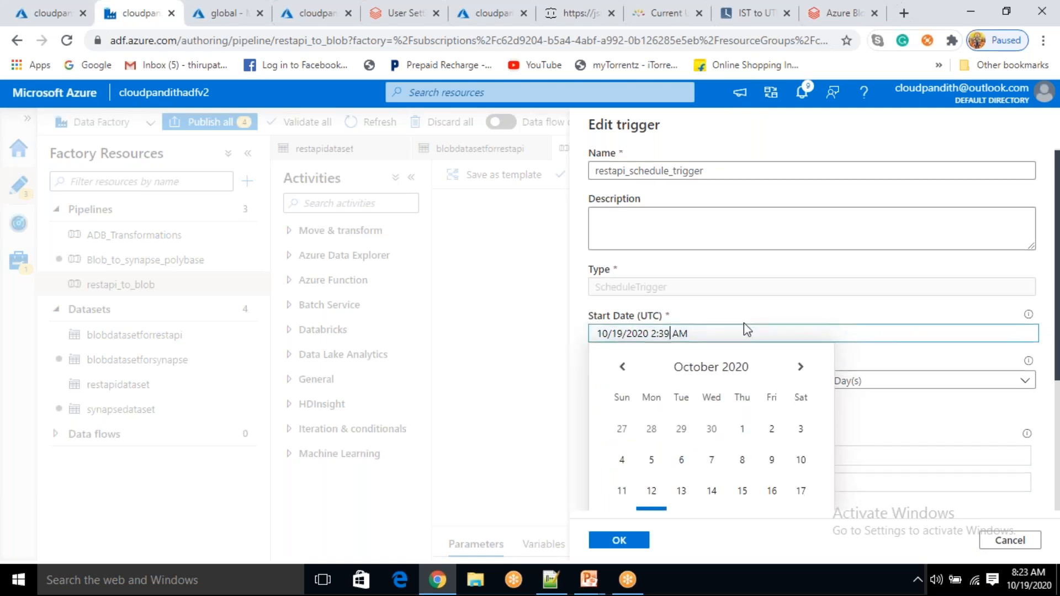
pyautogui.scroll(-3, 717, 387)
pyautogui.click(677, 477)
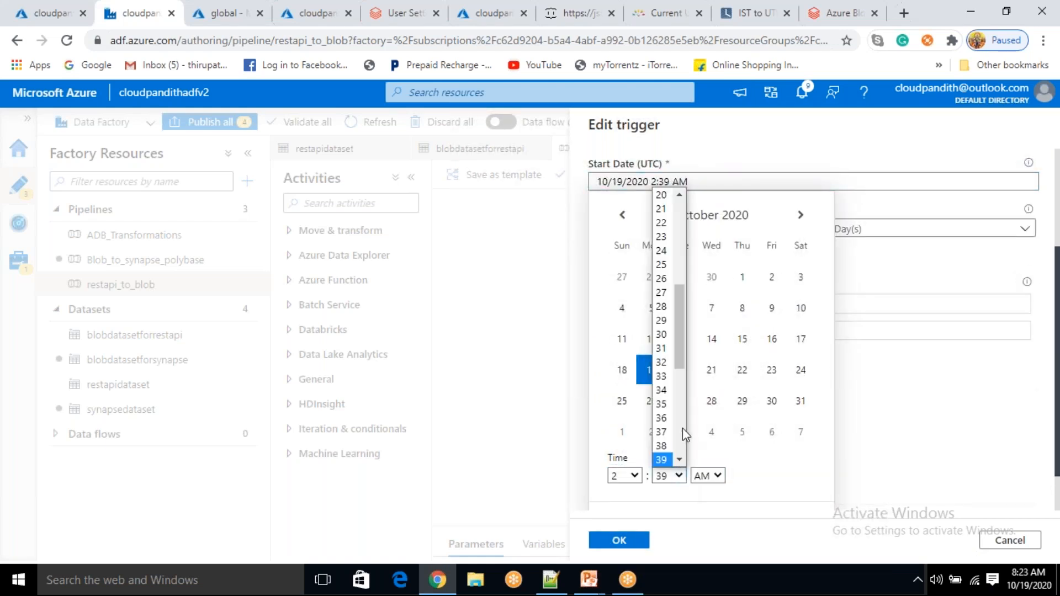
pyautogui.scroll(-5, 683, 429)
pyautogui.click(667, 417)
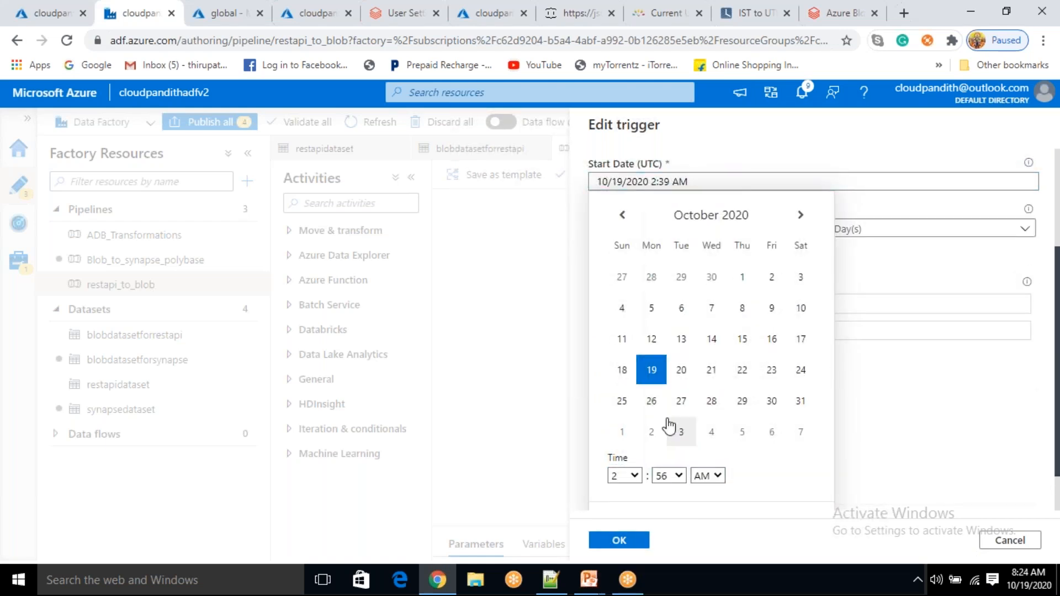
pyautogui.click(619, 541)
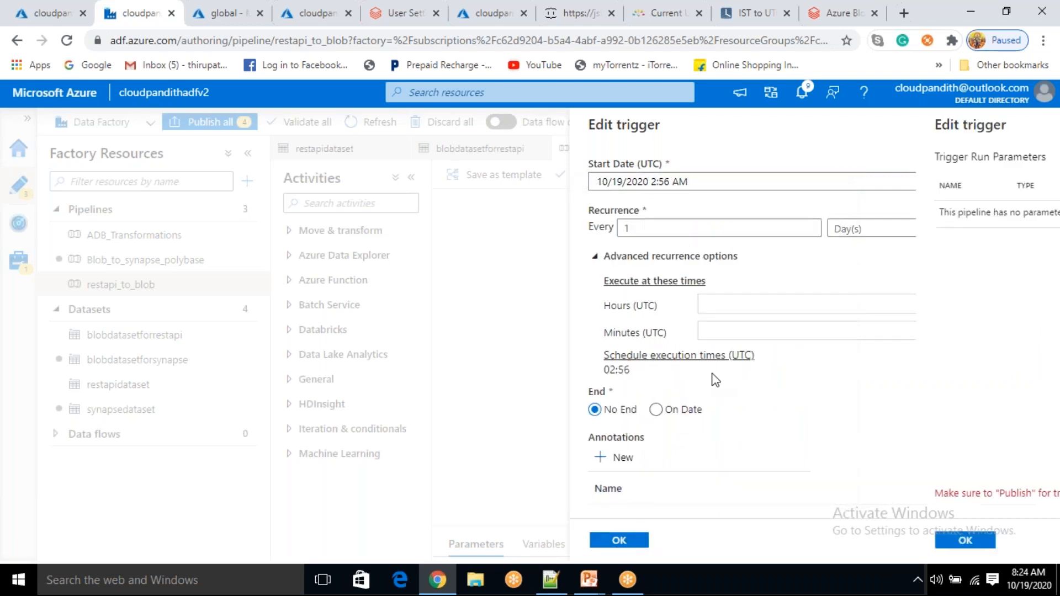
pyautogui.click(993, 546)
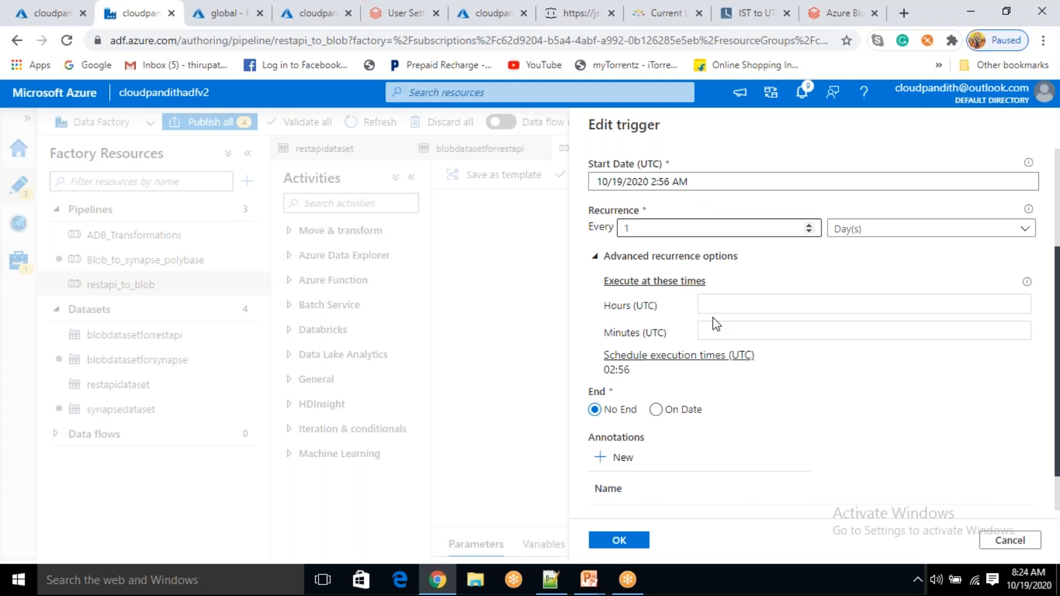
pyautogui.scroll(-1, 713, 317)
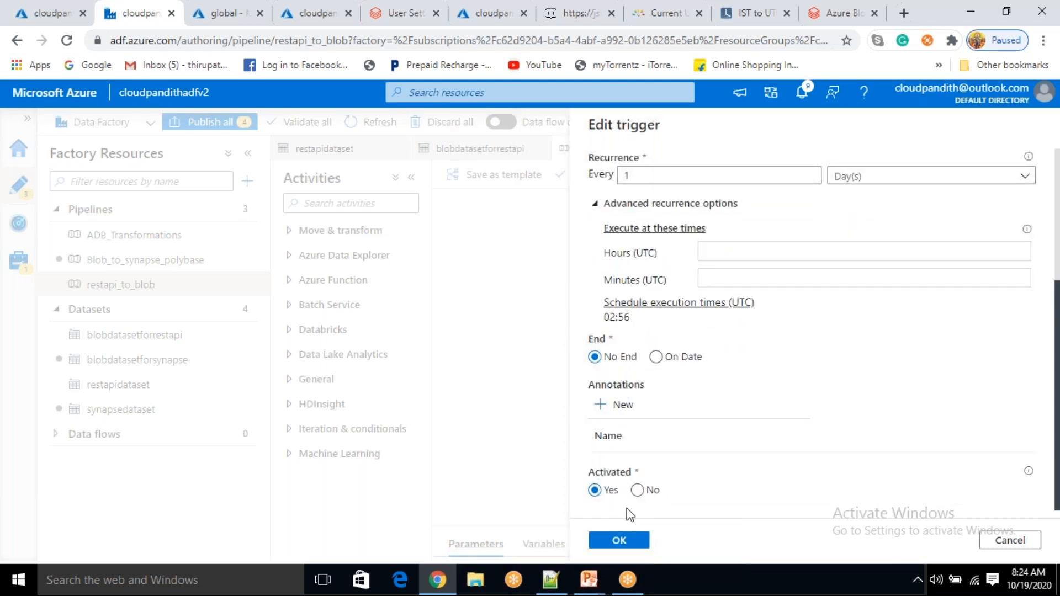
pyautogui.click(627, 540)
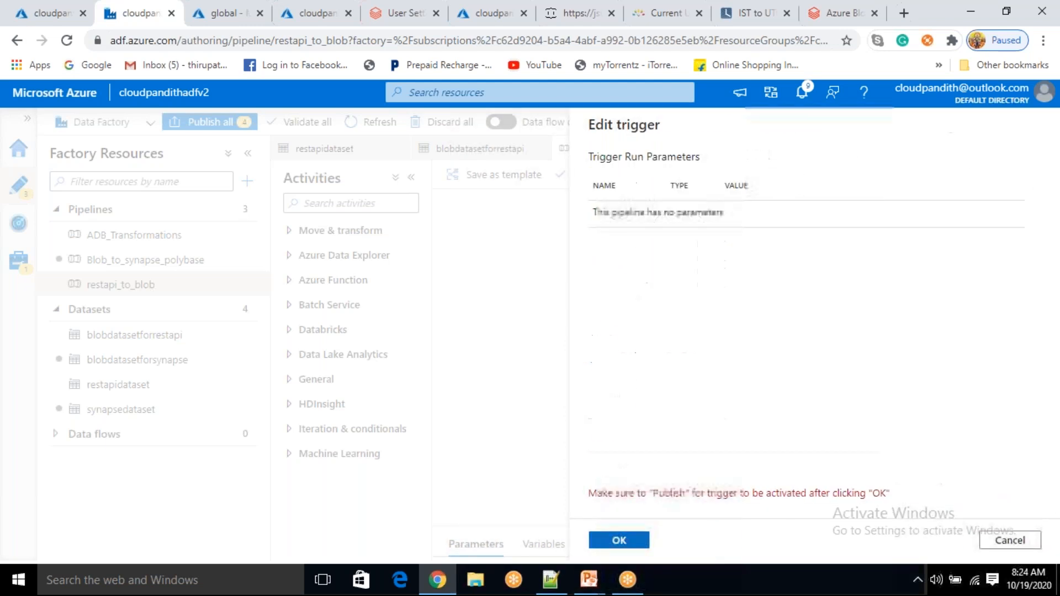
pyautogui.click(629, 544)
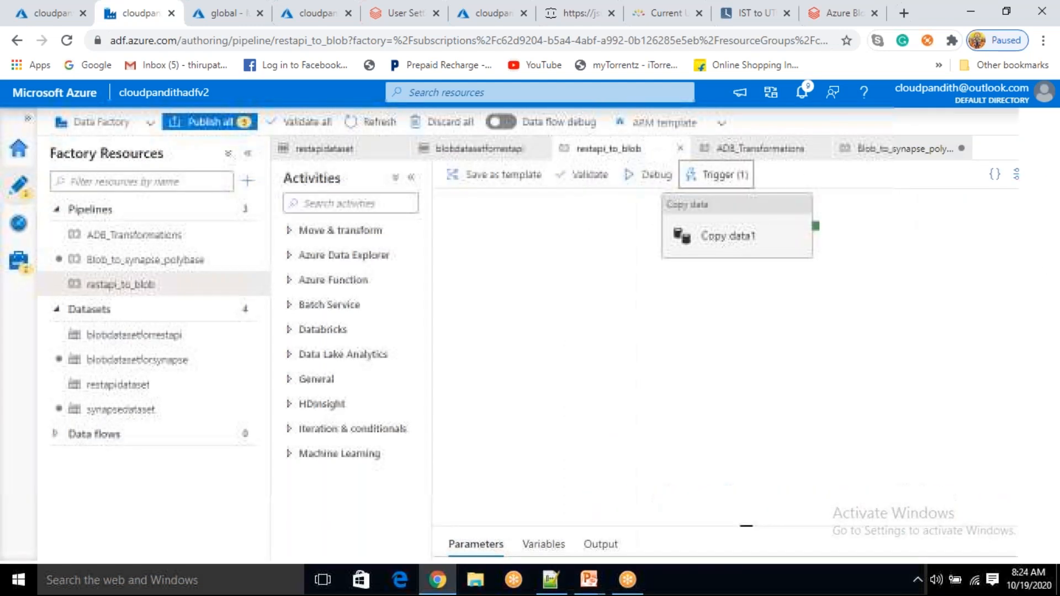
# Publish the five pending changes, then return the PowerPoint slide show to the Overview slide
pyautogui.click(227, 130)
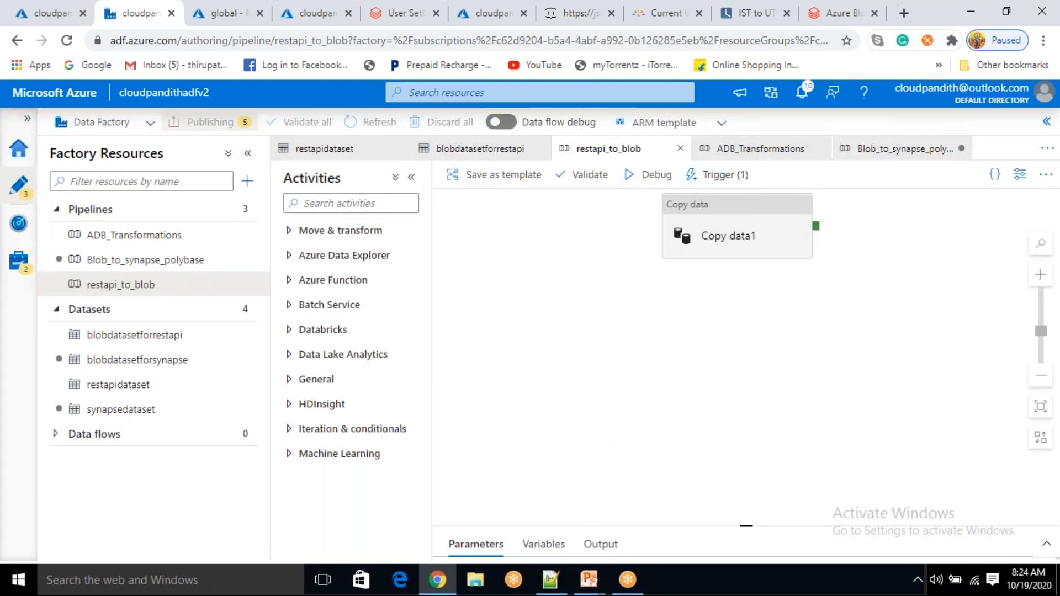
pyautogui.click(618, 542)
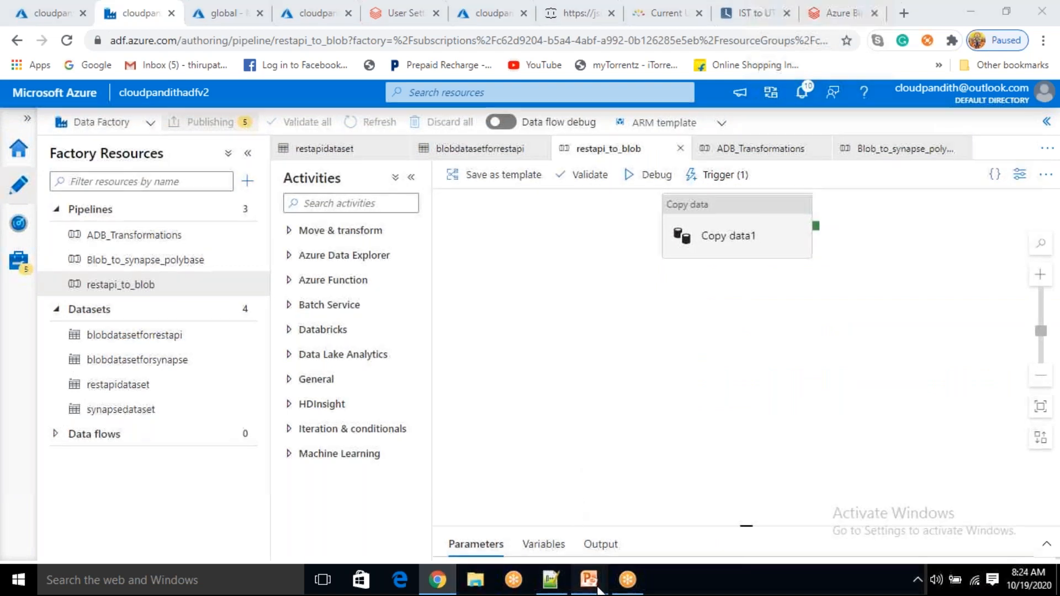
pyautogui.moveTo(598, 591)
pyautogui.click(581, 542)
pyautogui.press('Left')
pyautogui.press('Left')
pyautogui.press('Left')
pyautogui.press('Left')
pyautogui.press('Left')
pyautogui.press('Left')
pyautogui.press('Left')
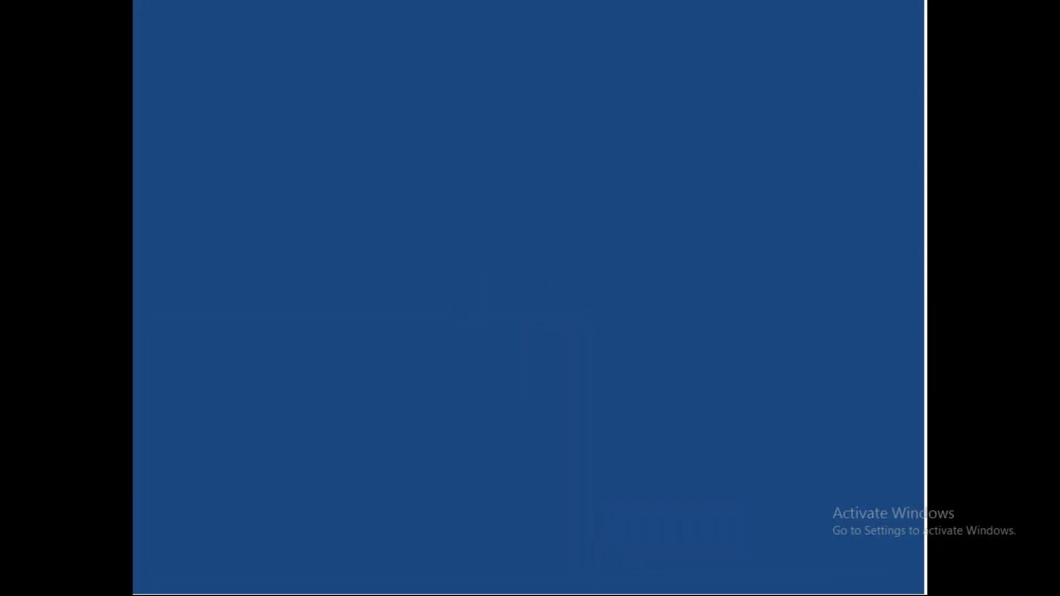
pyautogui.press('Left')
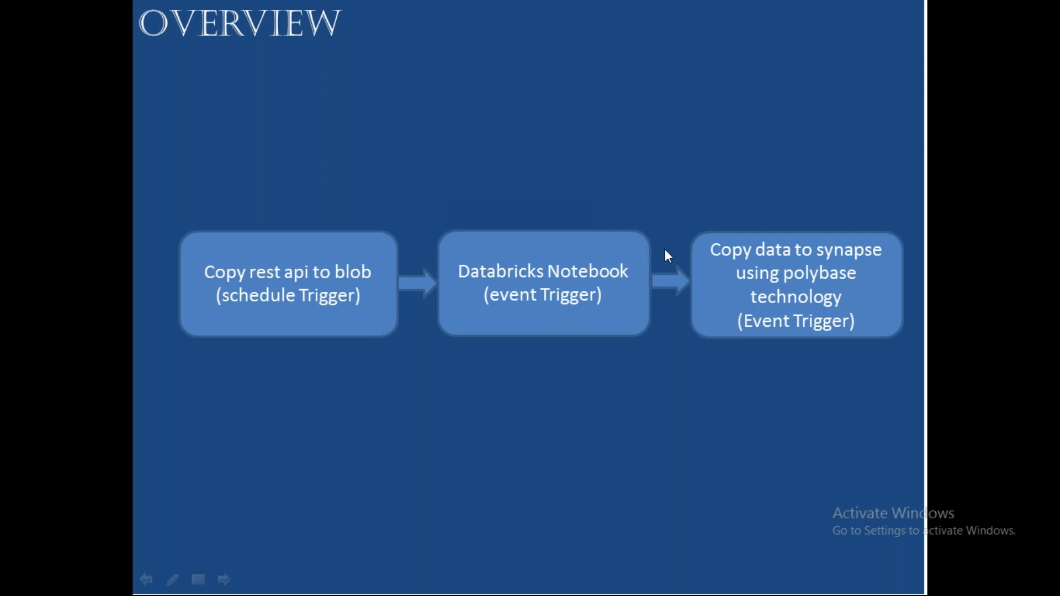
# Exit the pipeline overview slideshow and switch back to the Azure Data Factory browser window
pyautogui.press('super+d')
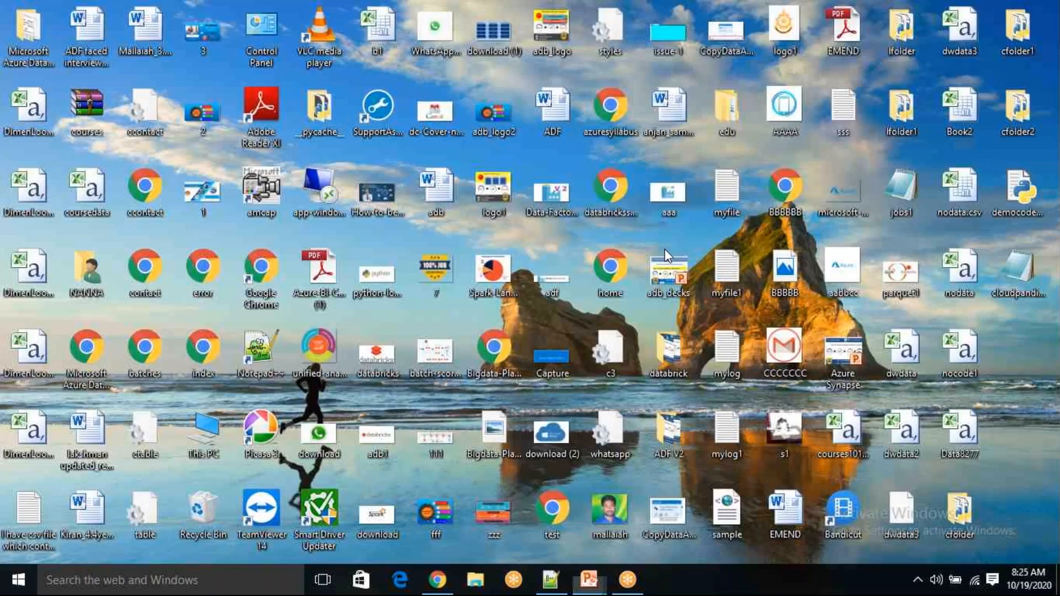
pyautogui.hotkey('alt', 'Tab')
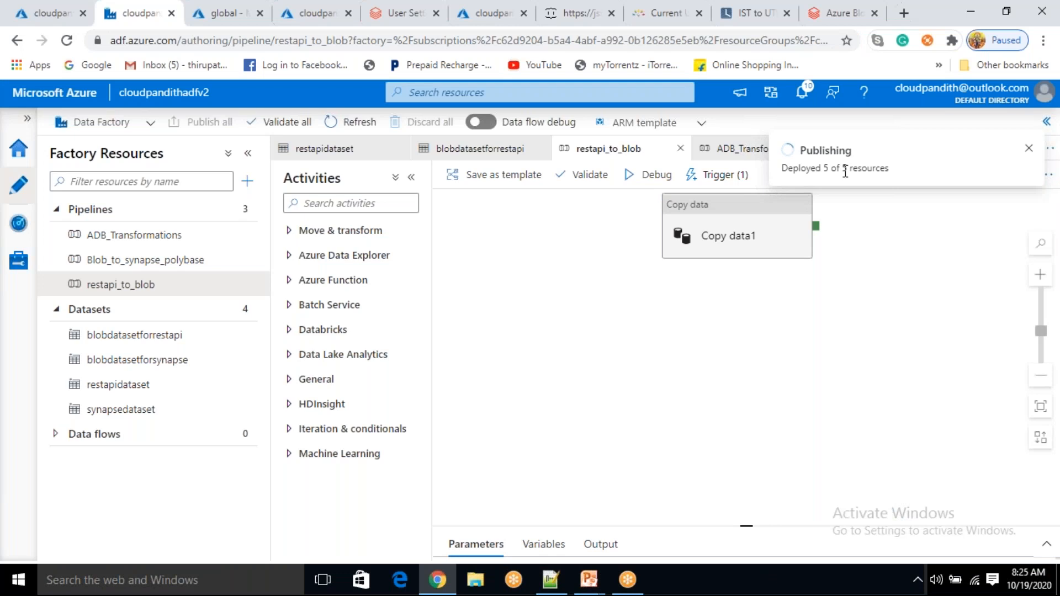
# Check the clock, then review restapi_schedule_trigger and close its dialogs without changes
pyautogui.click(1039, 583)
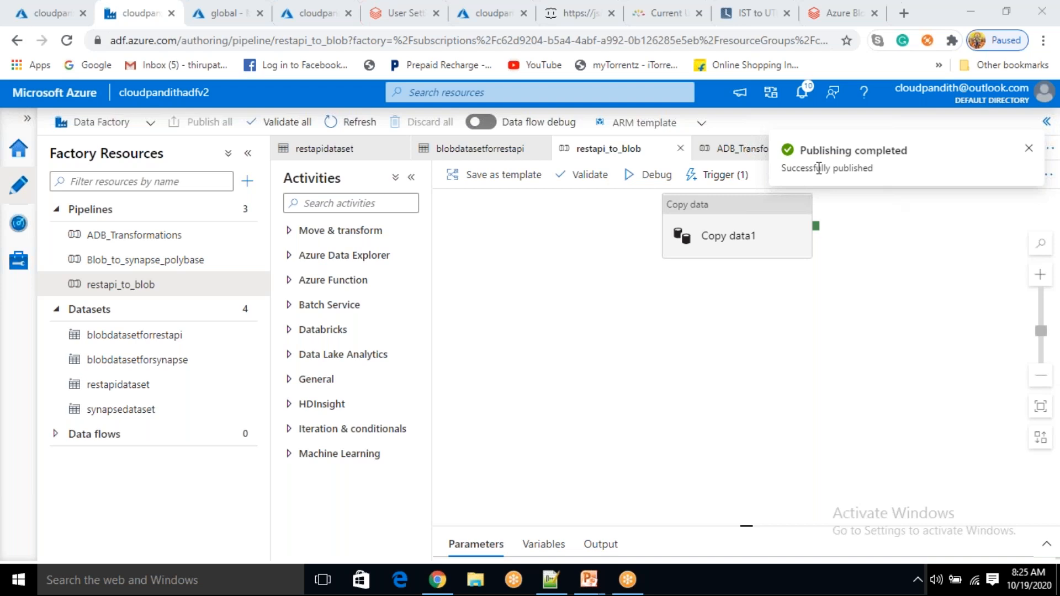
pyautogui.click(657, 340)
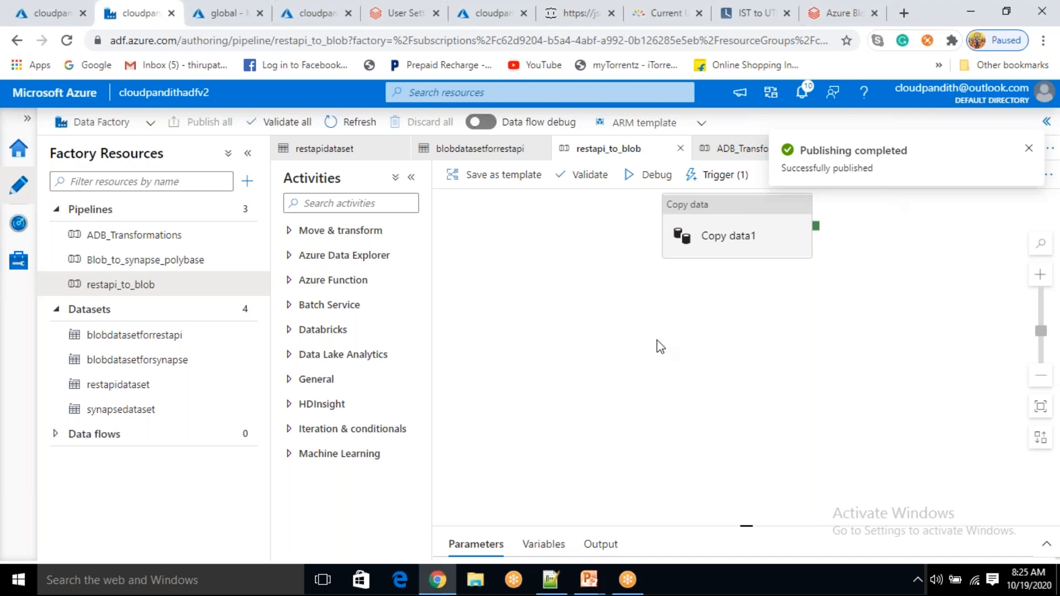
pyautogui.click(716, 174)
pyautogui.click(728, 226)
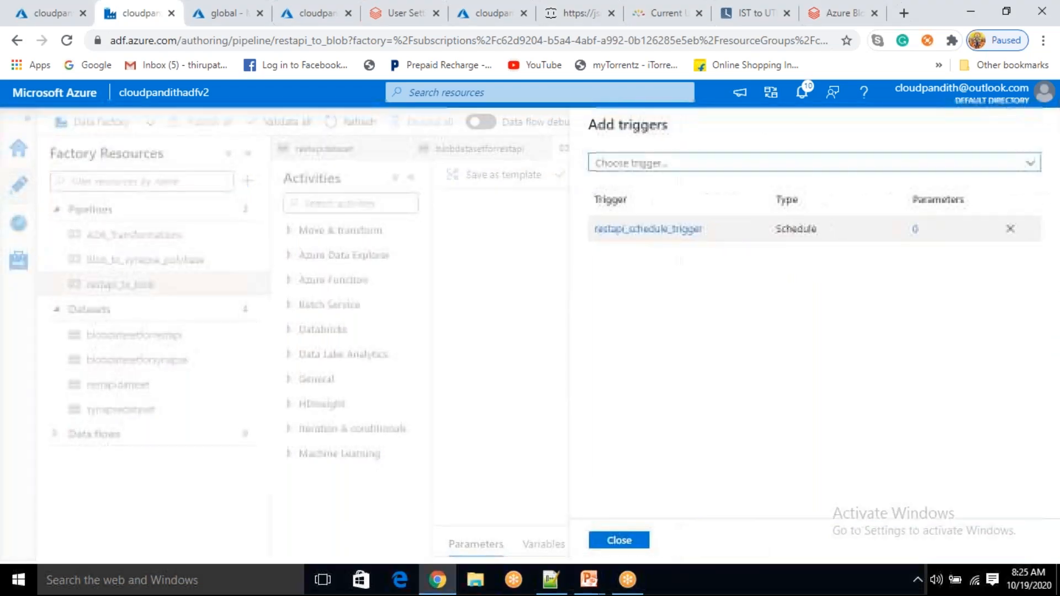
pyautogui.click(684, 238)
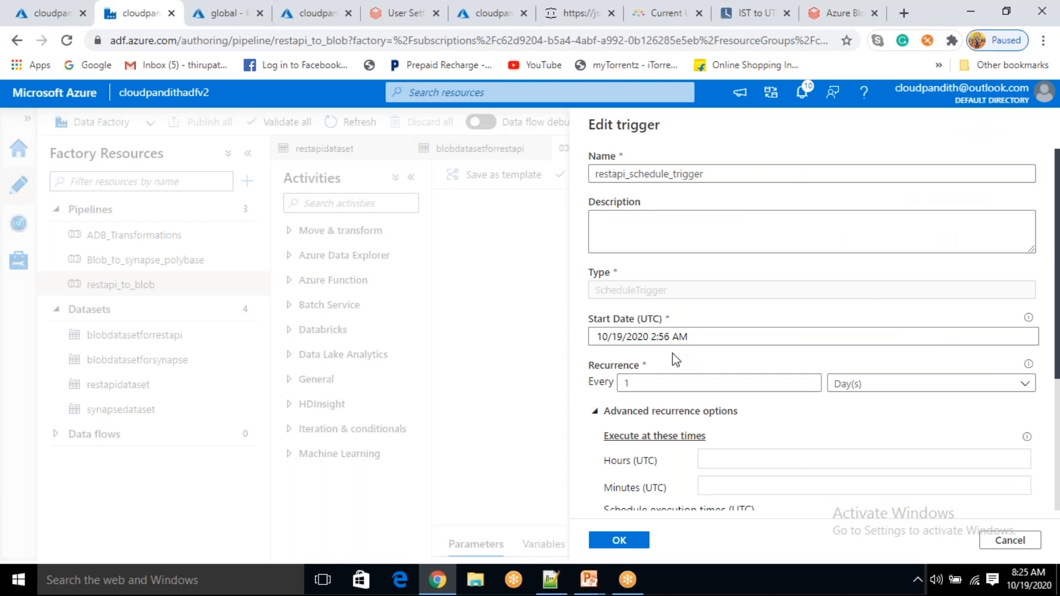
pyautogui.click(1010, 539)
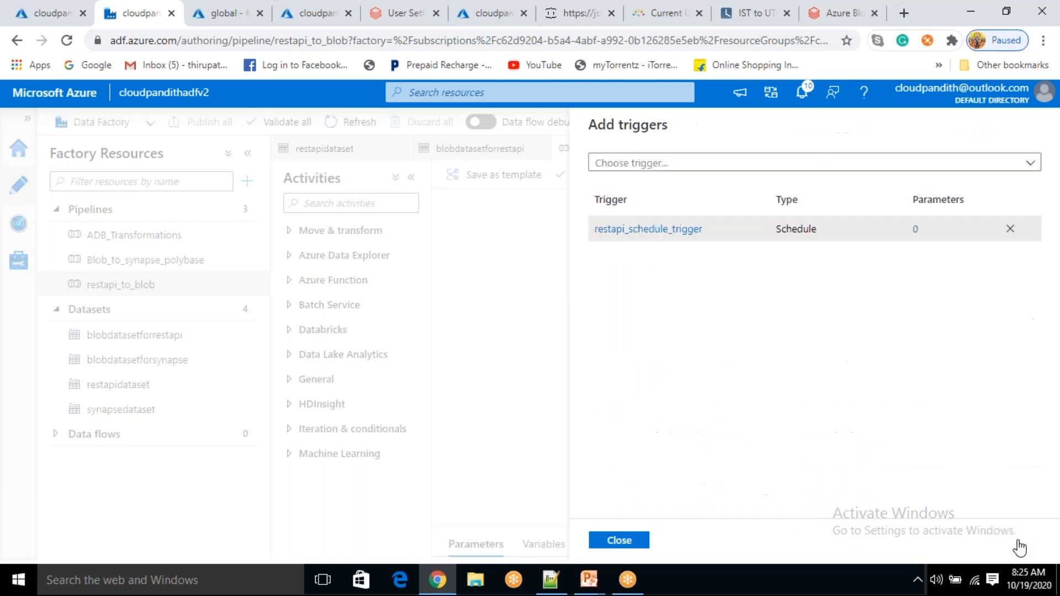
pyautogui.click(619, 544)
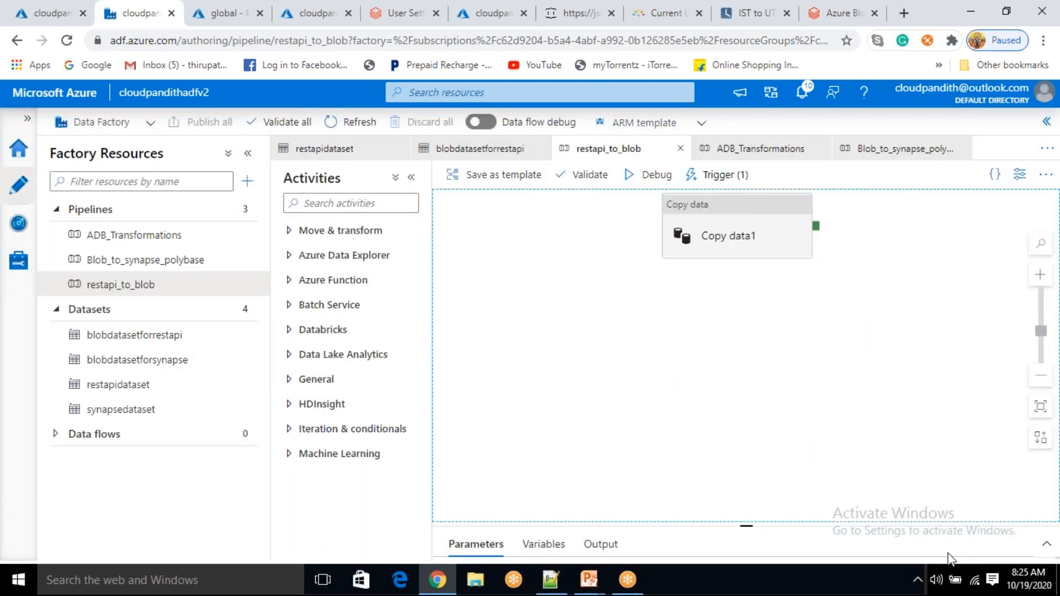
# After checking the time again, select the Copy data1 activity and go to Monitor's pipeline runs
pyautogui.click(1028, 589)
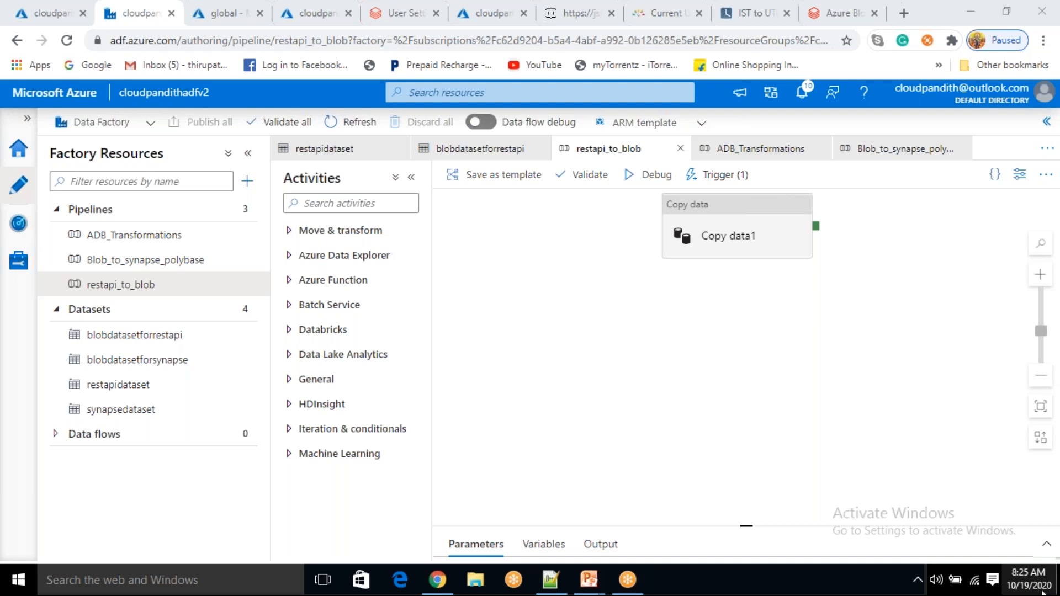
pyautogui.click(814, 388)
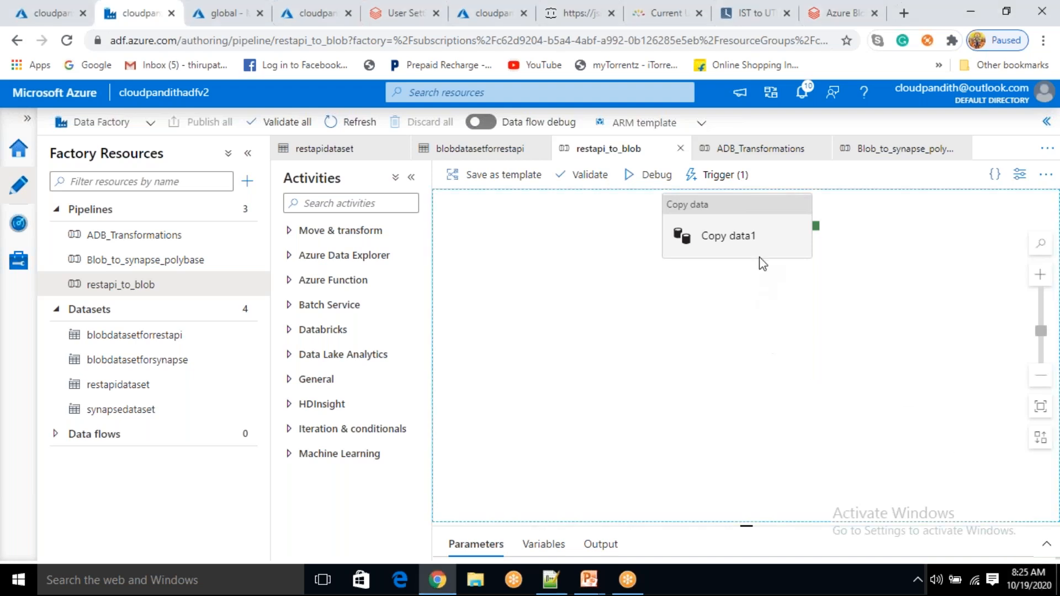
pyautogui.click(760, 252)
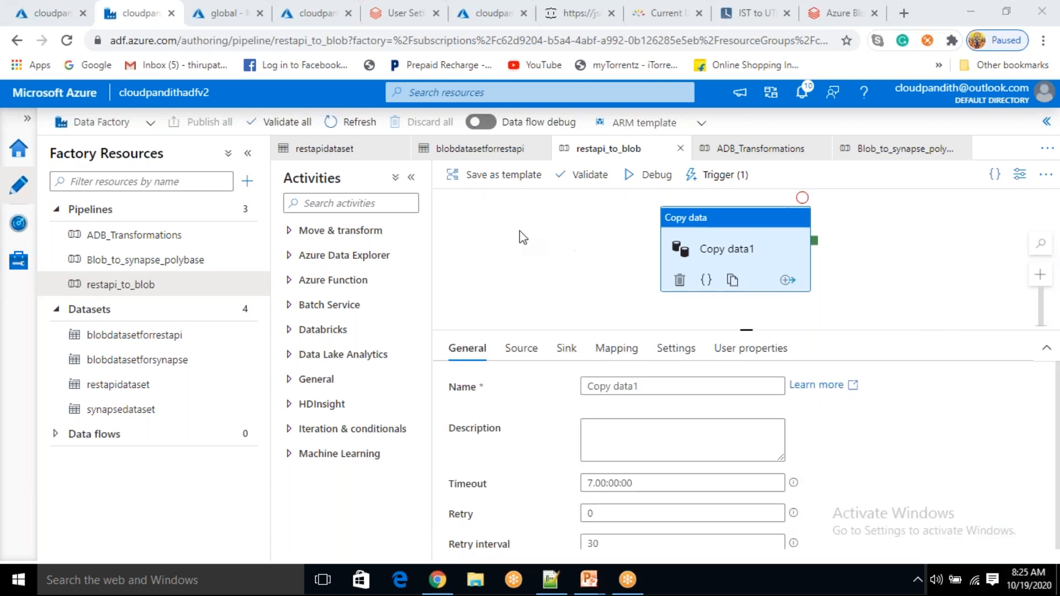
pyautogui.click(18, 226)
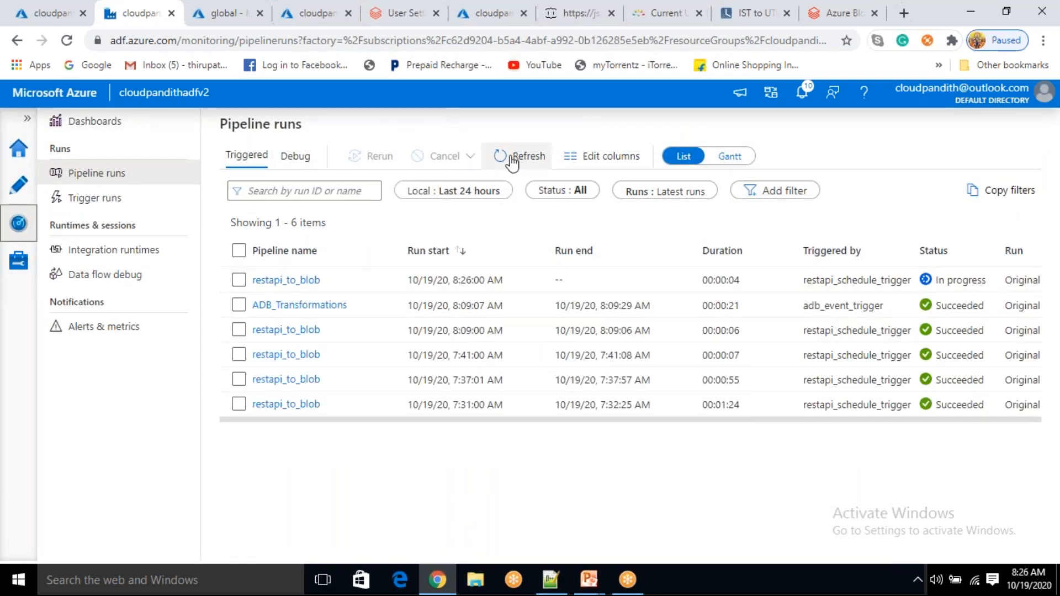
# Refresh Pipeline runs until ADB_Transformations and Blob_to_synapse succeed, then move to the global container tab
pyautogui.click(512, 162)
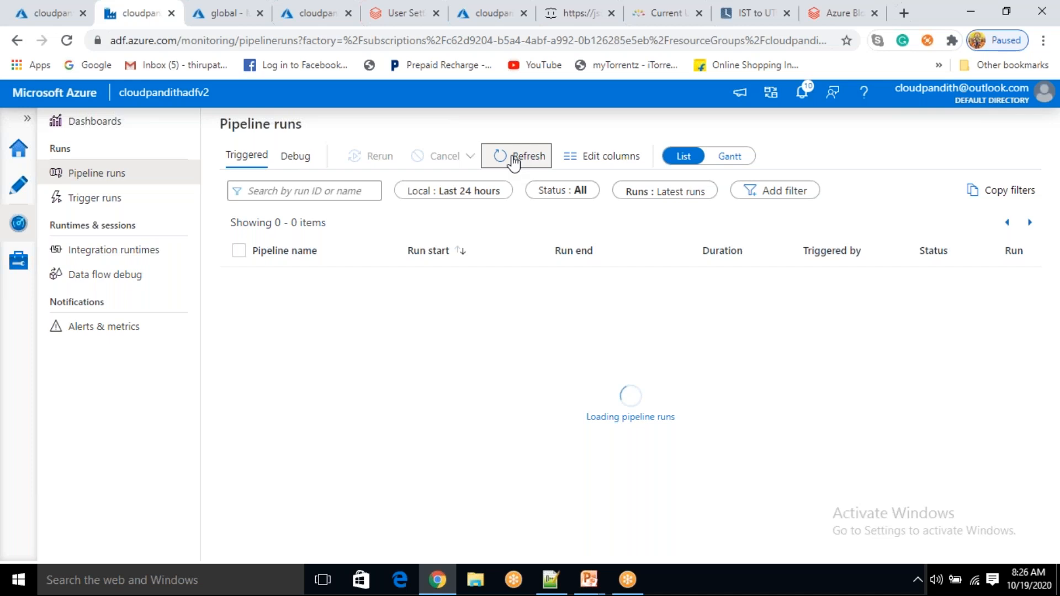
pyautogui.click(513, 163)
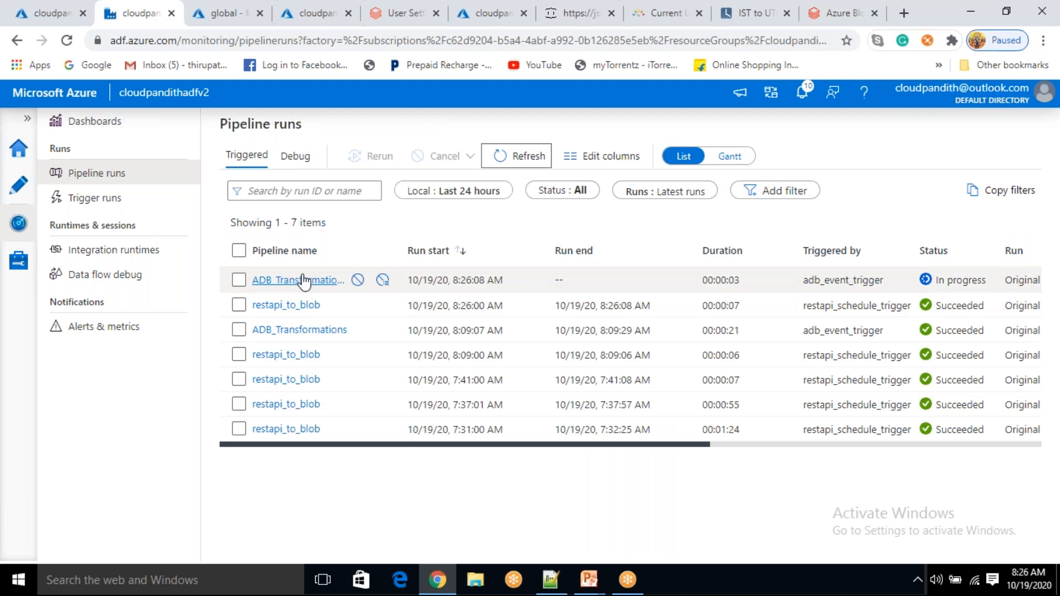
pyautogui.click(525, 157)
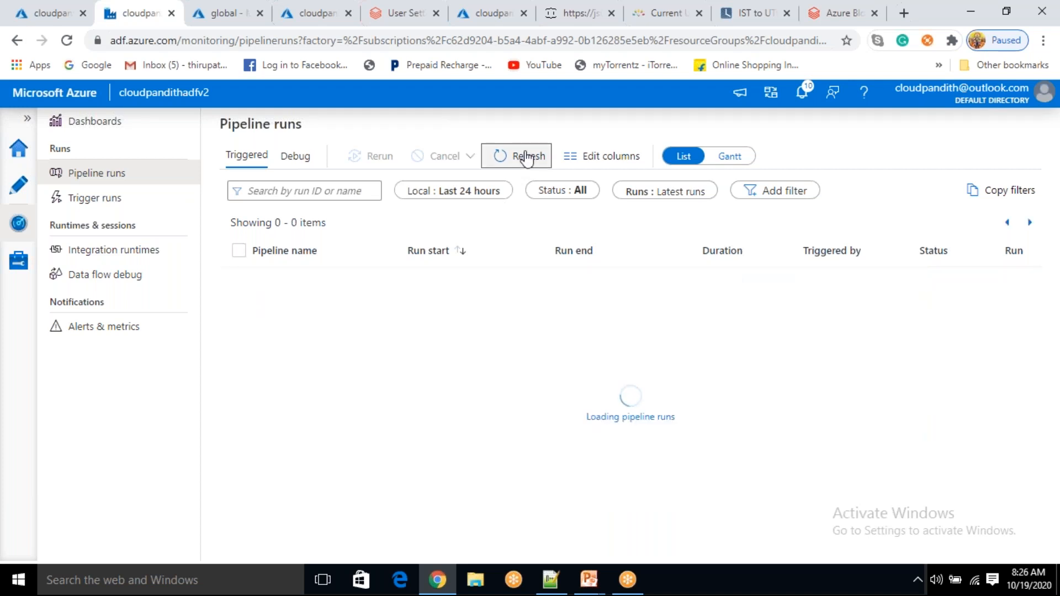
pyautogui.click(527, 158)
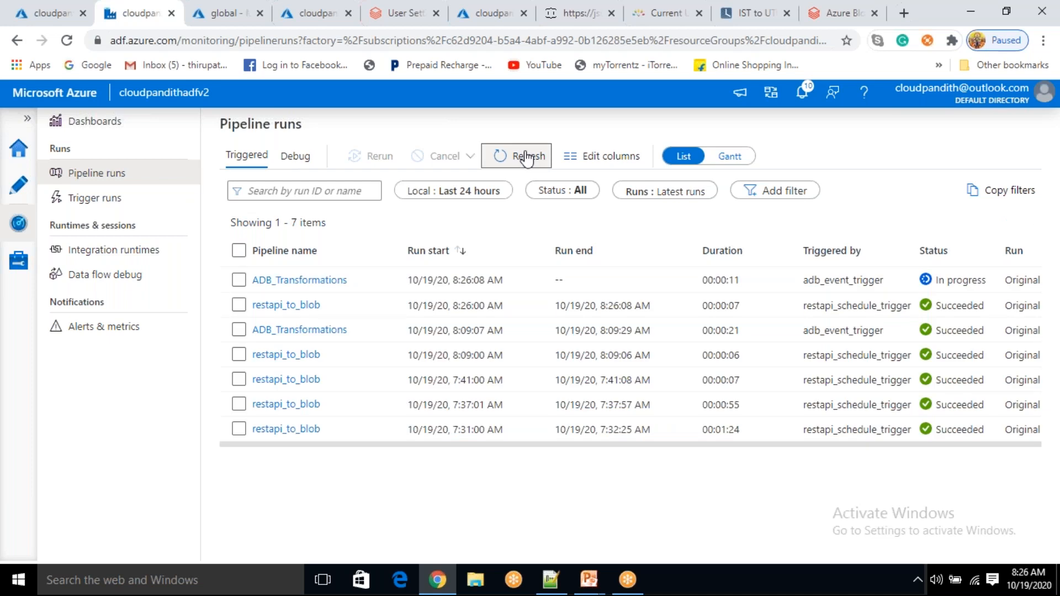
pyautogui.click(527, 157)
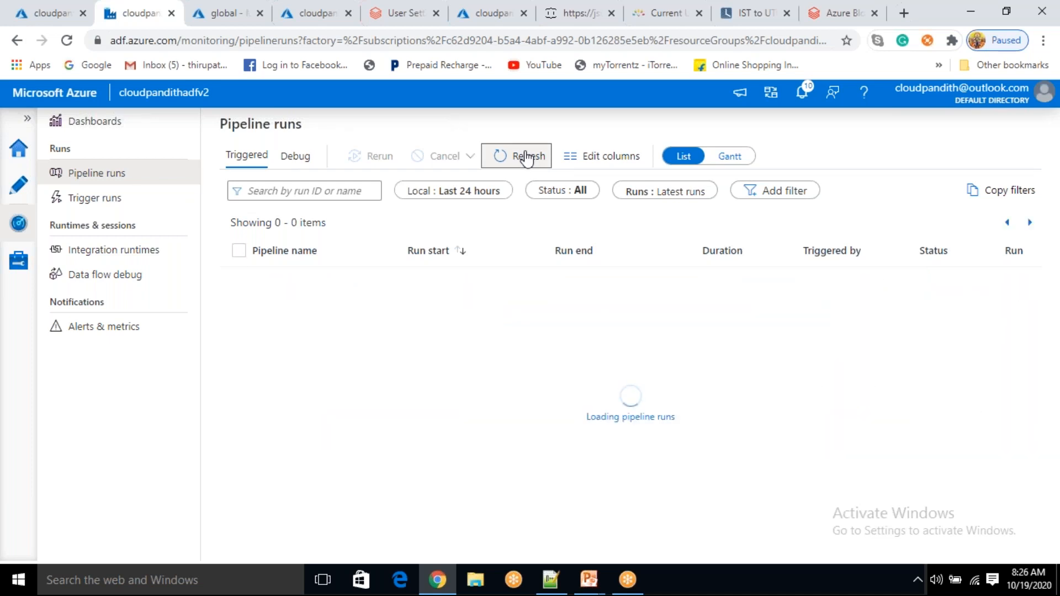
pyautogui.click(528, 157)
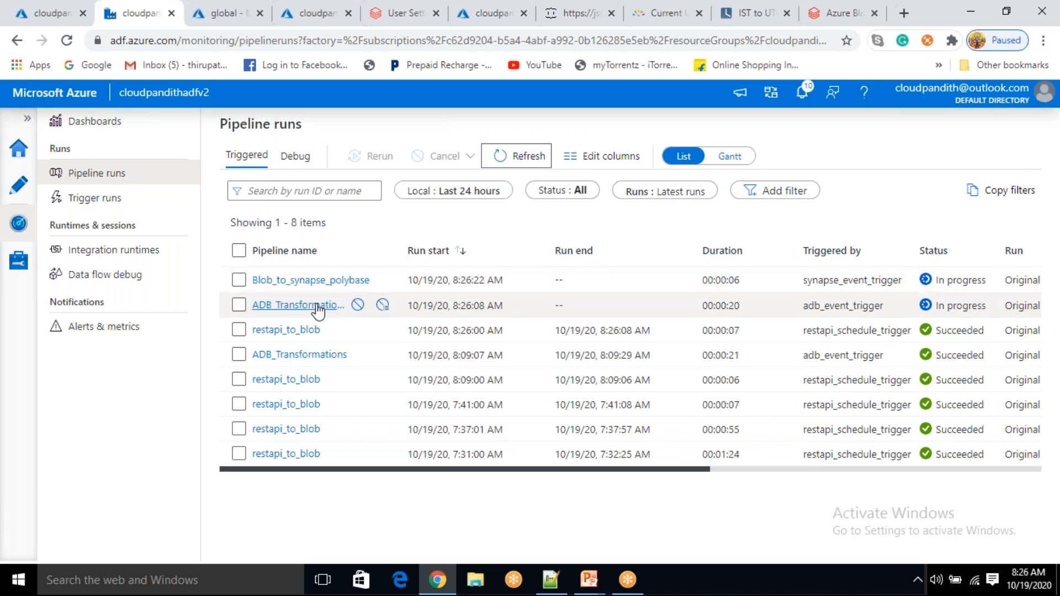
pyautogui.click(540, 159)
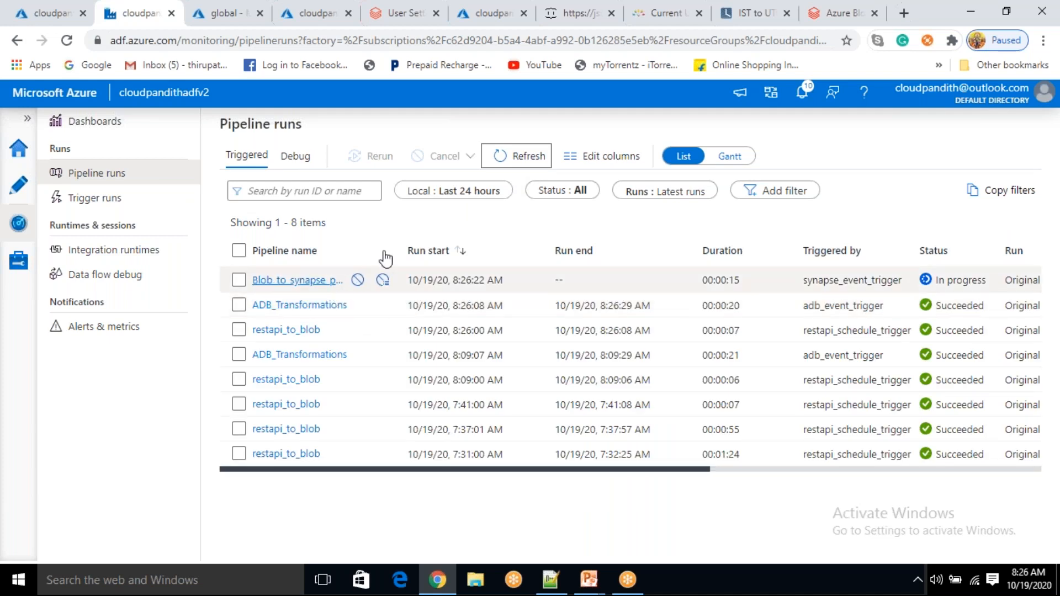
pyautogui.click(519, 158)
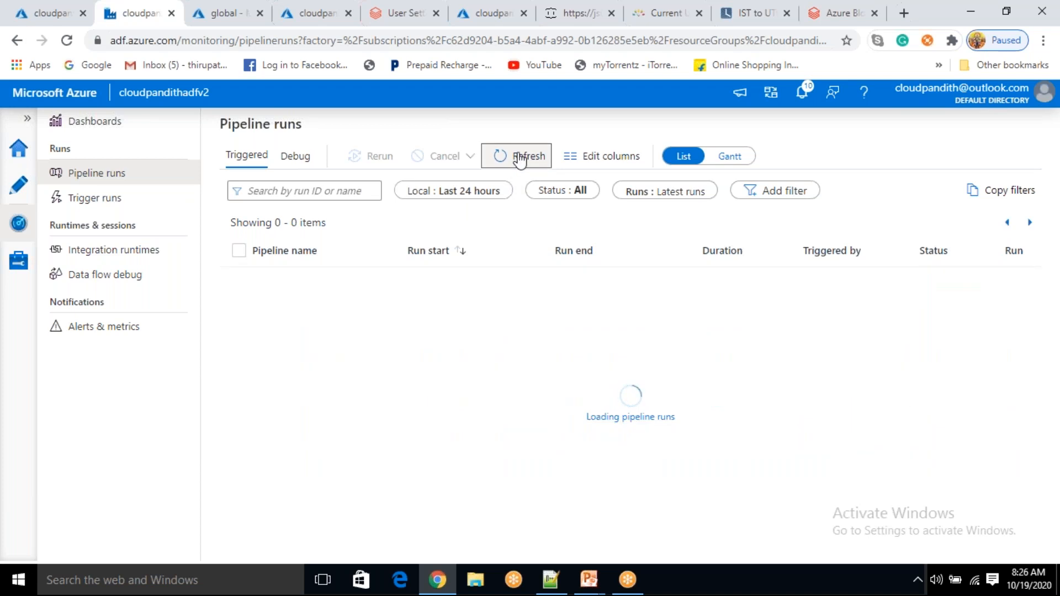
pyautogui.click(519, 161)
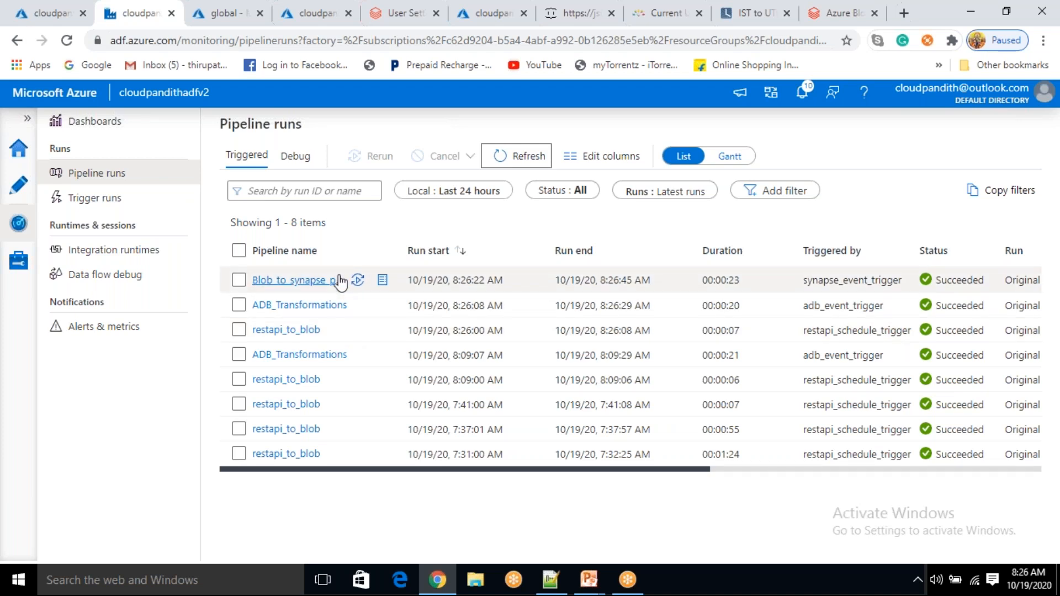
pyautogui.click(209, 14)
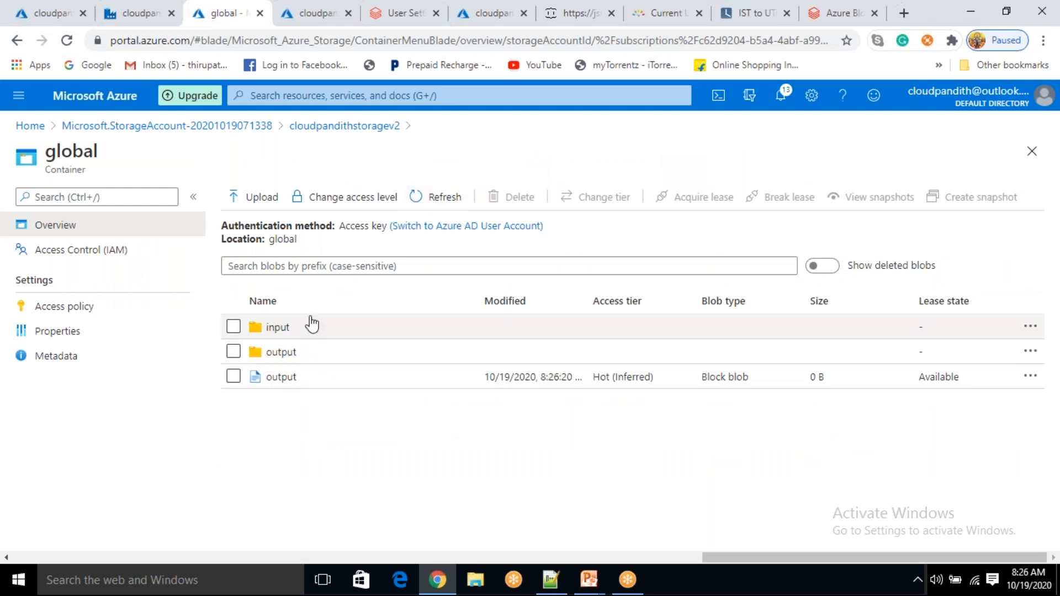
# Inspect the input and output folders, confirming _SUCCESS and the 27.39 KiB part file, then go to the Synapse query editor
pyautogui.click(329, 331)
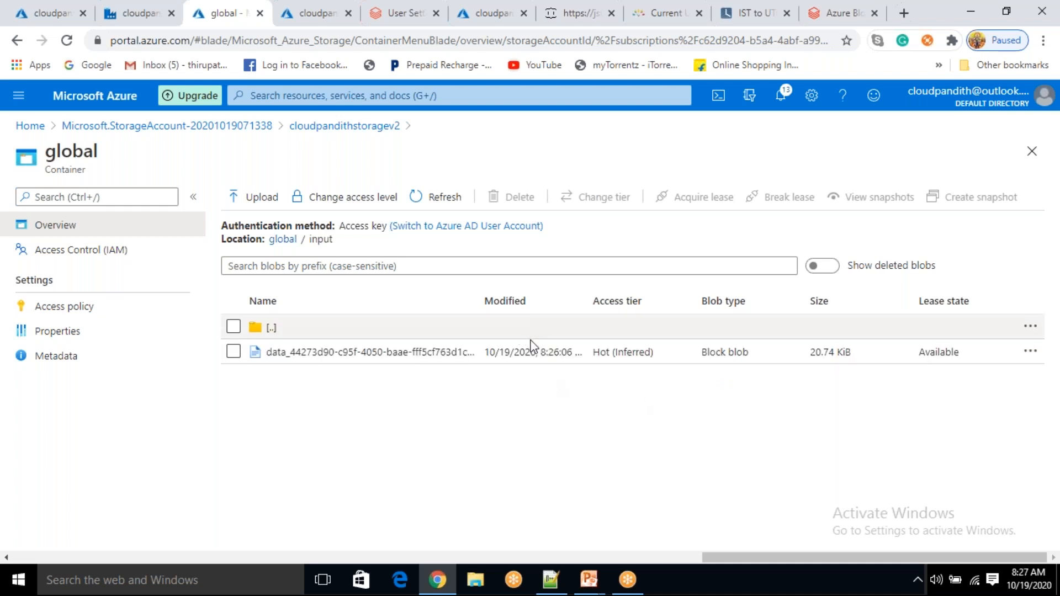
pyautogui.click(282, 240)
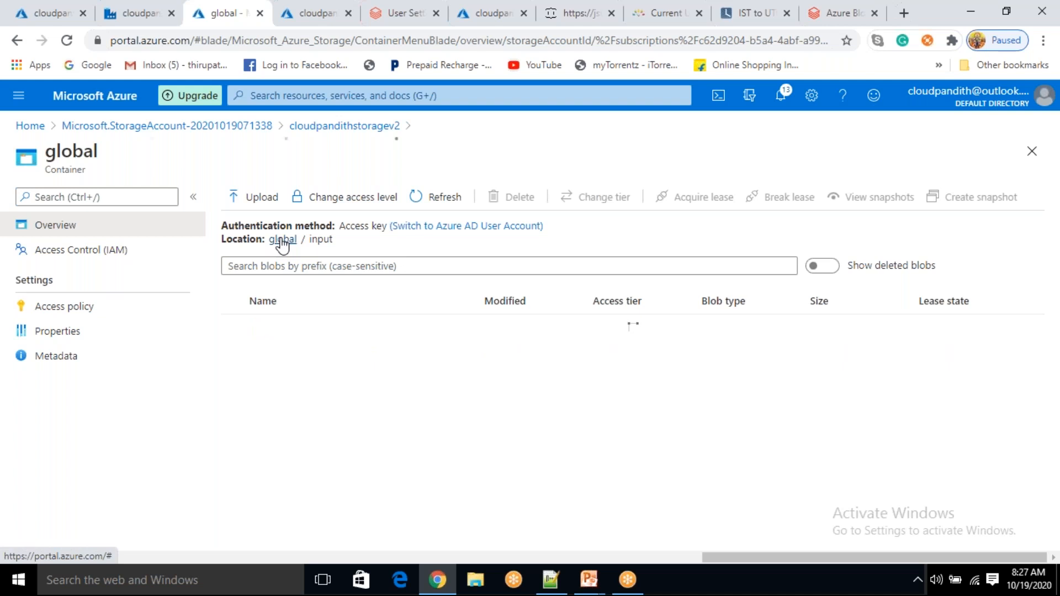
pyautogui.click(309, 354)
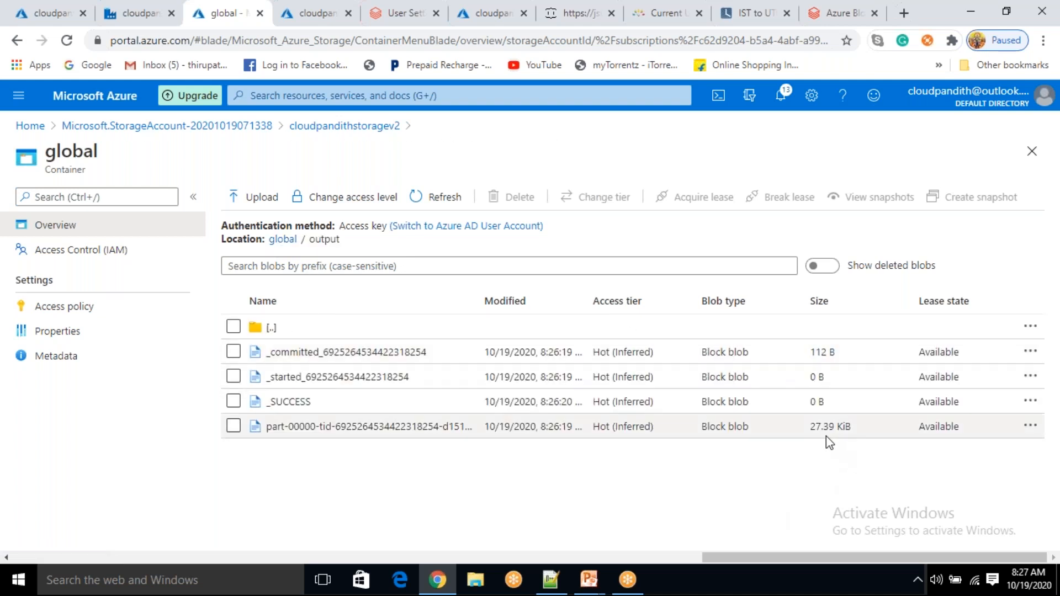
pyautogui.moveTo(859, 433); pyautogui.dragTo(799, 436)
pyautogui.click(790, 451)
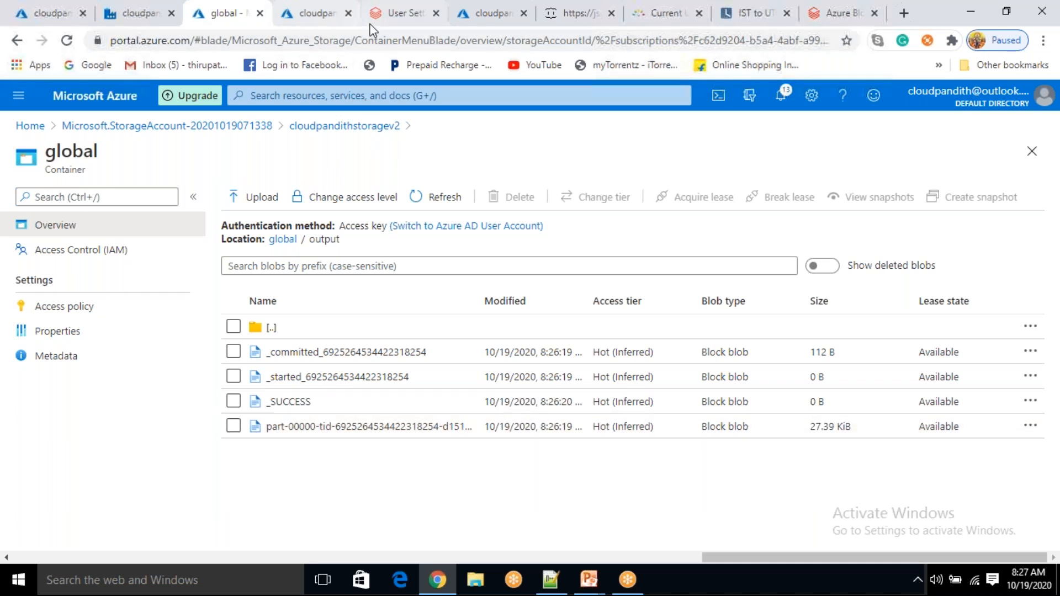
pyautogui.click(389, 14)
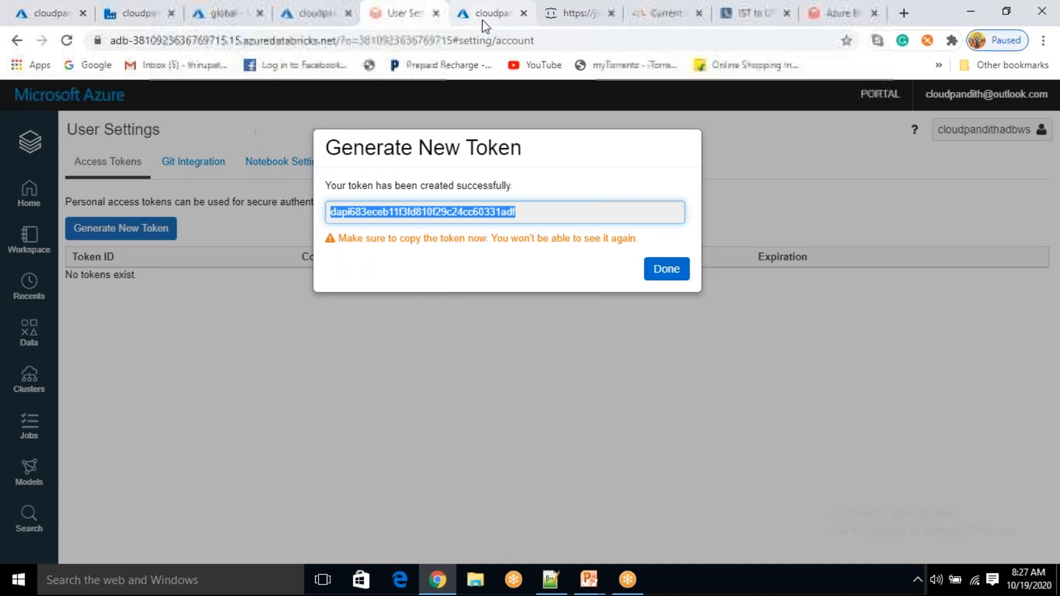
pyautogui.click(481, 17)
# Expand Tables, run 'select * from postsdetails', and scroll through the returned rows
pyautogui.click(417, 240)
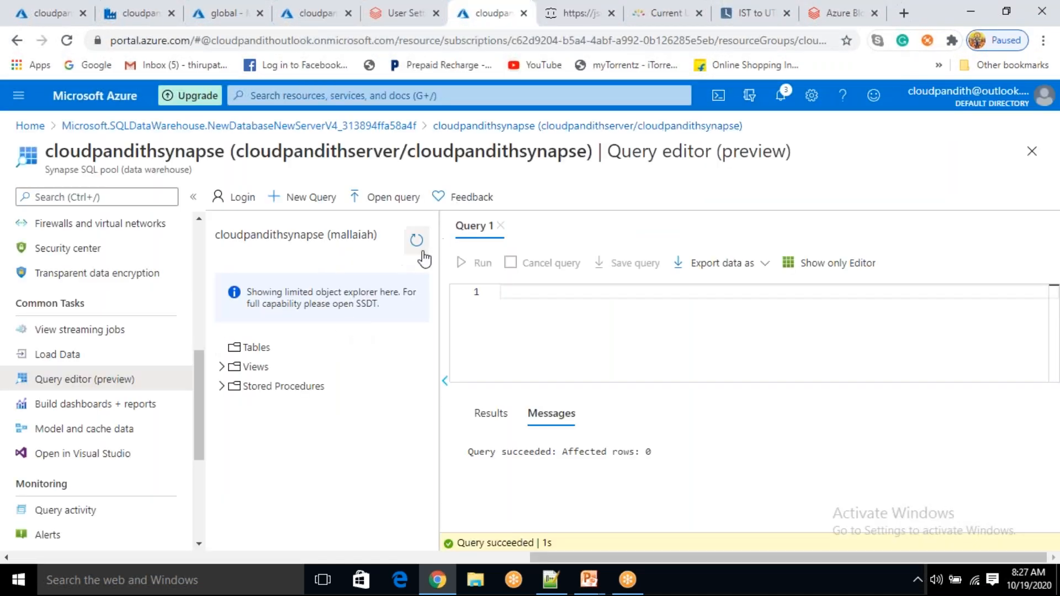
pyautogui.click(226, 350)
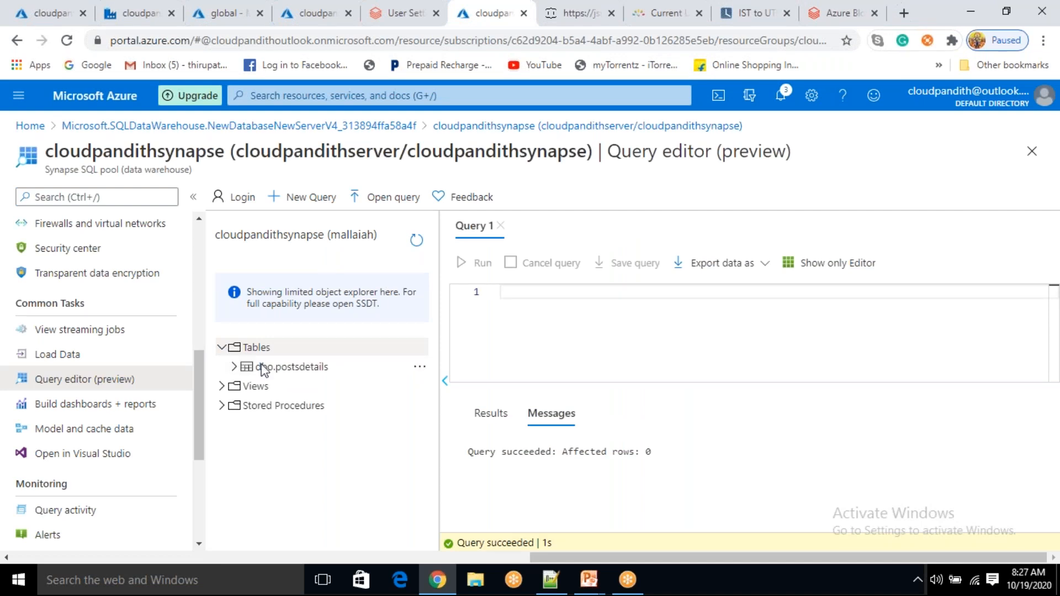
pyautogui.click(537, 296)
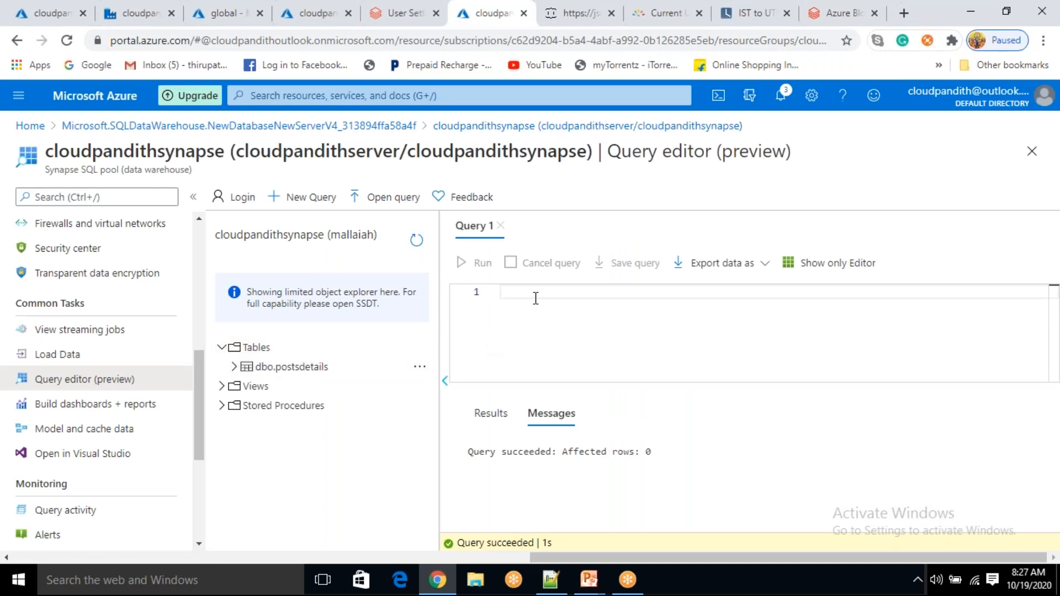
pyautogui.write('select * f')
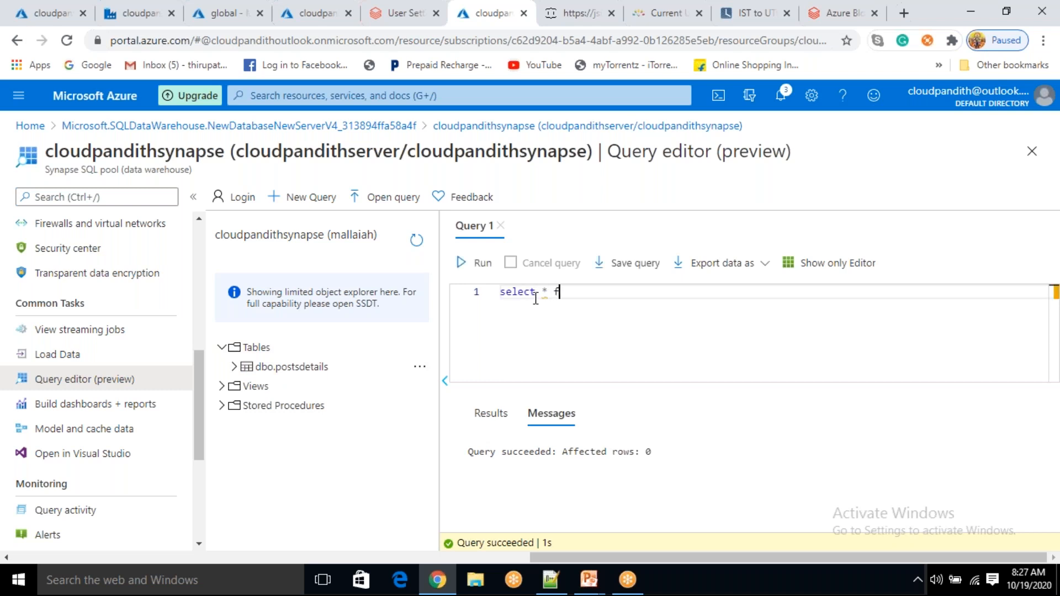
pyautogui.write('rom postsdetails')
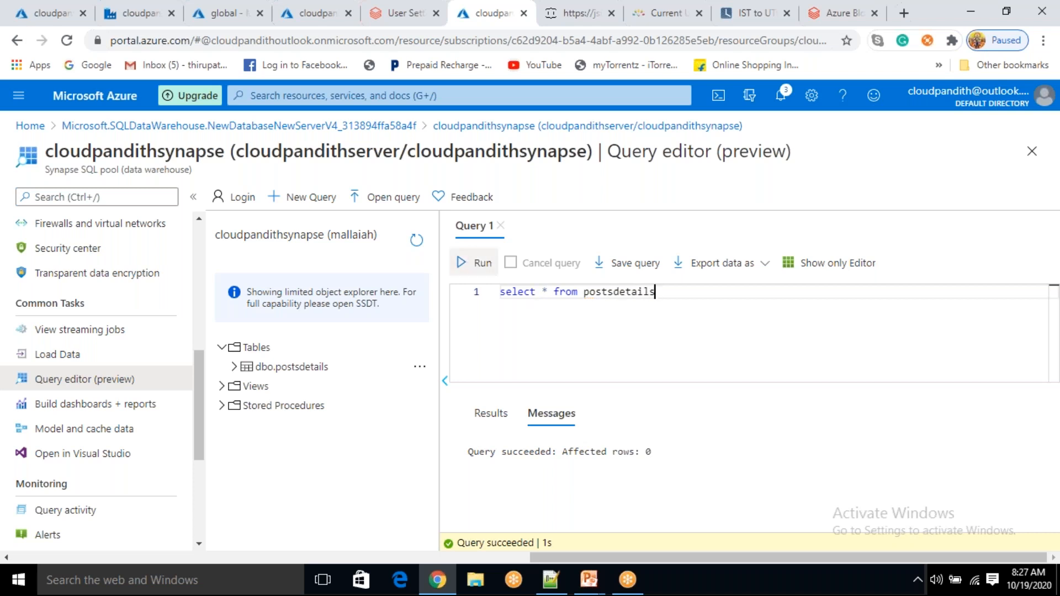
pyautogui.click(475, 263)
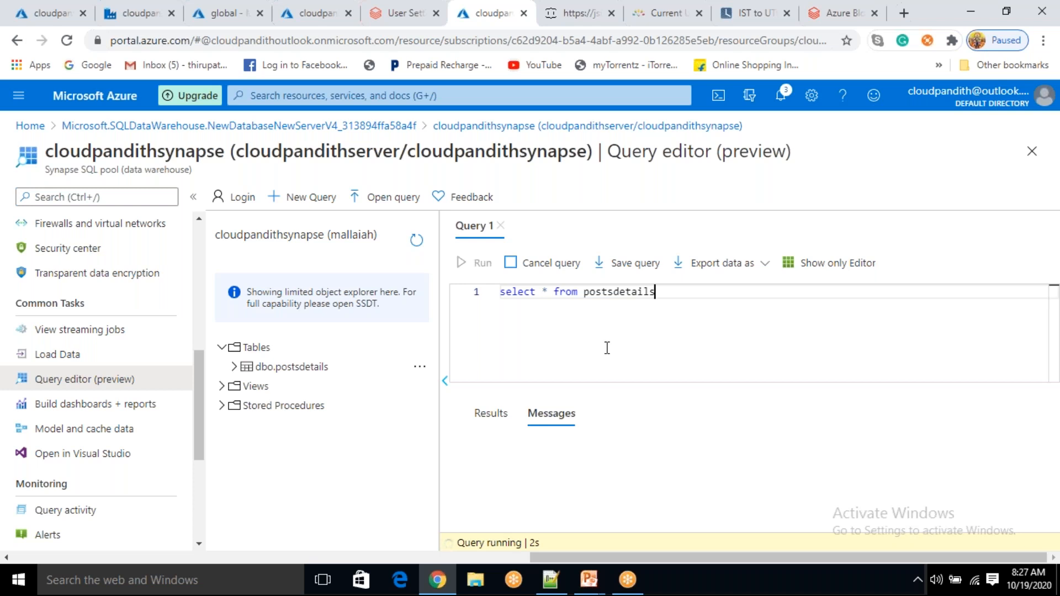
pyautogui.scroll(-5, 652, 505)
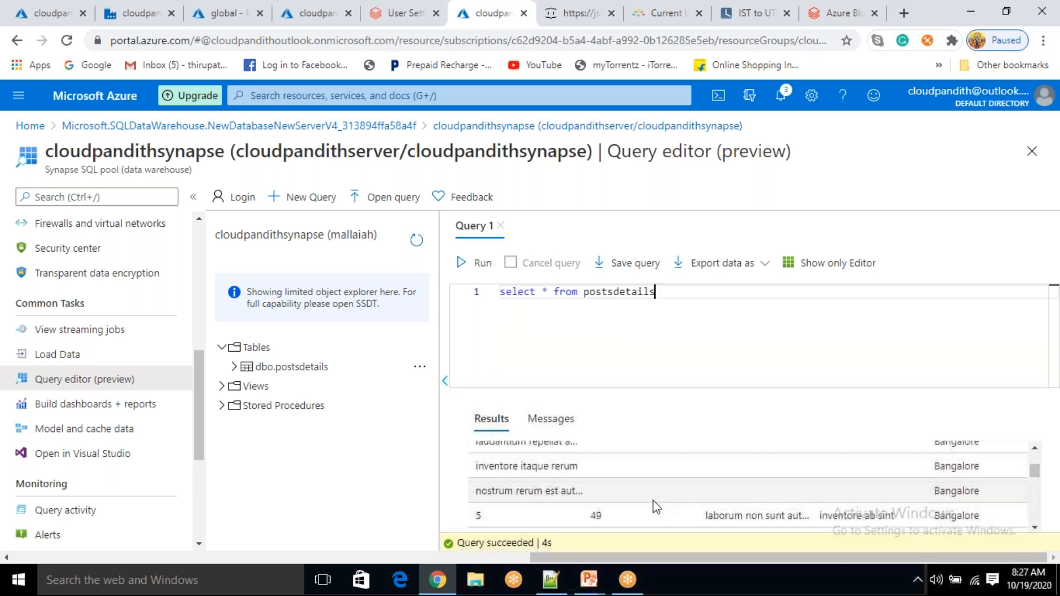
pyautogui.scroll(2, 654, 506)
pyautogui.scroll(3, 653, 499)
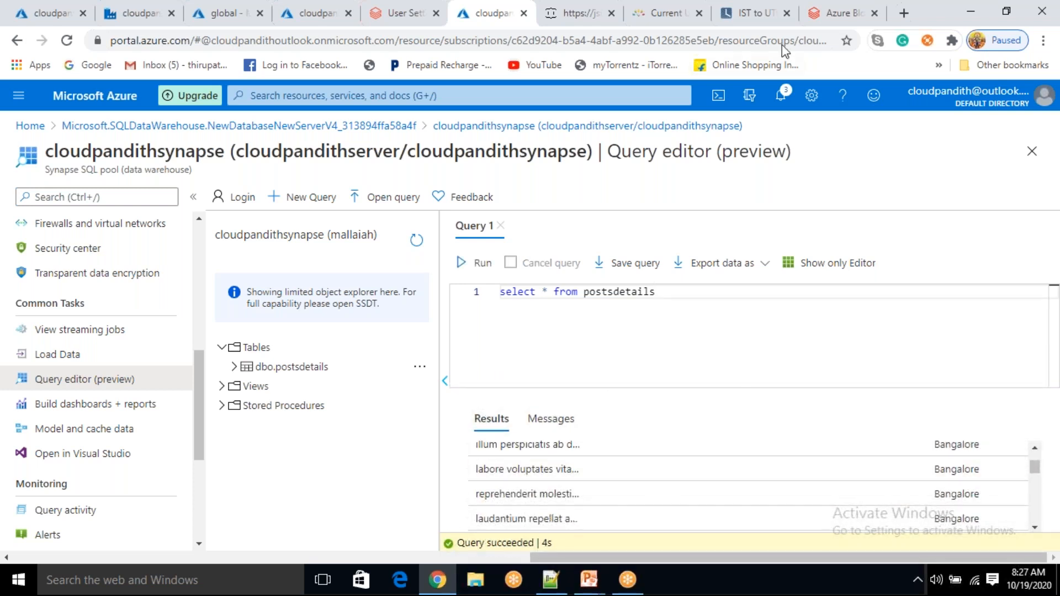
pyautogui.click(744, 21)
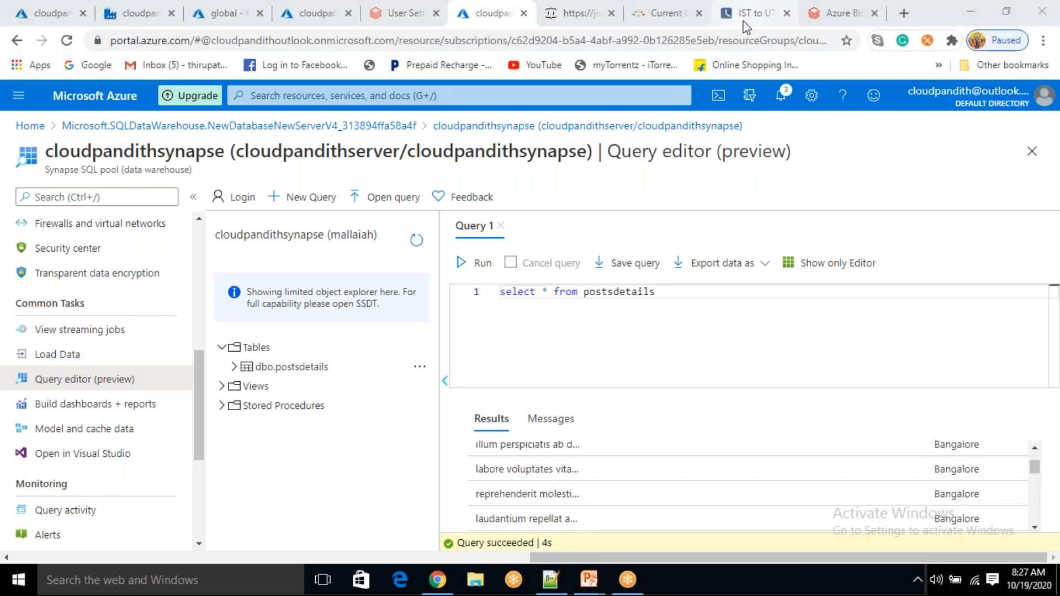